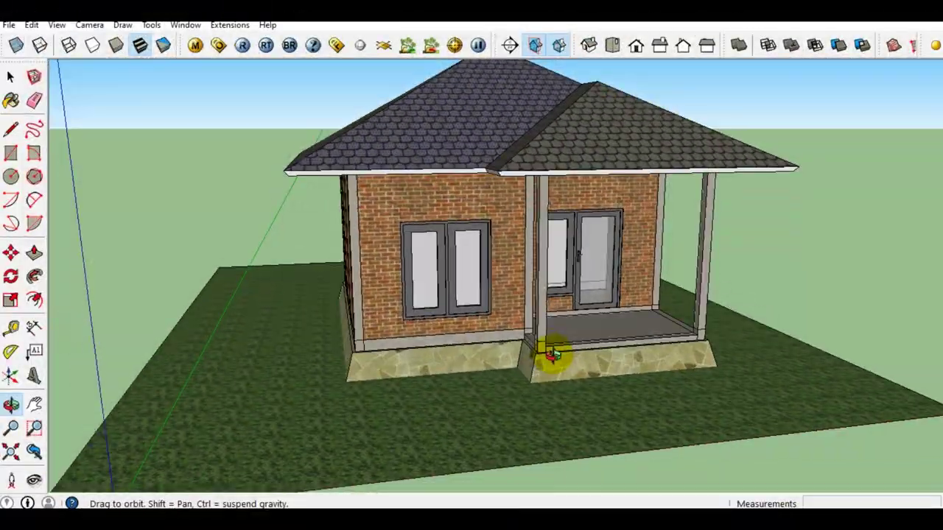
Place a section plane on the porch wall of the house
{"action": "key", "text": "space"}
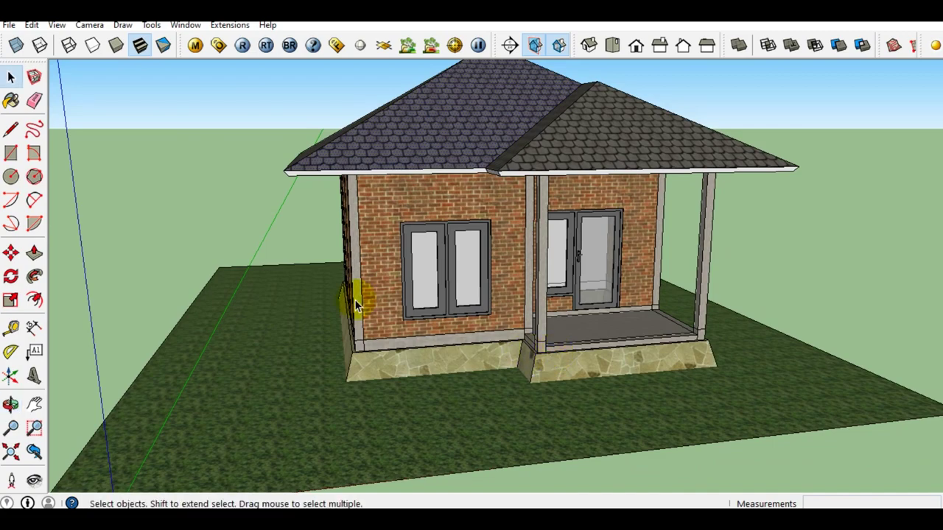
{"action": "scroll", "coordinate": [352, 306], "scroll_direction": "up", "scroll_amount": 2}
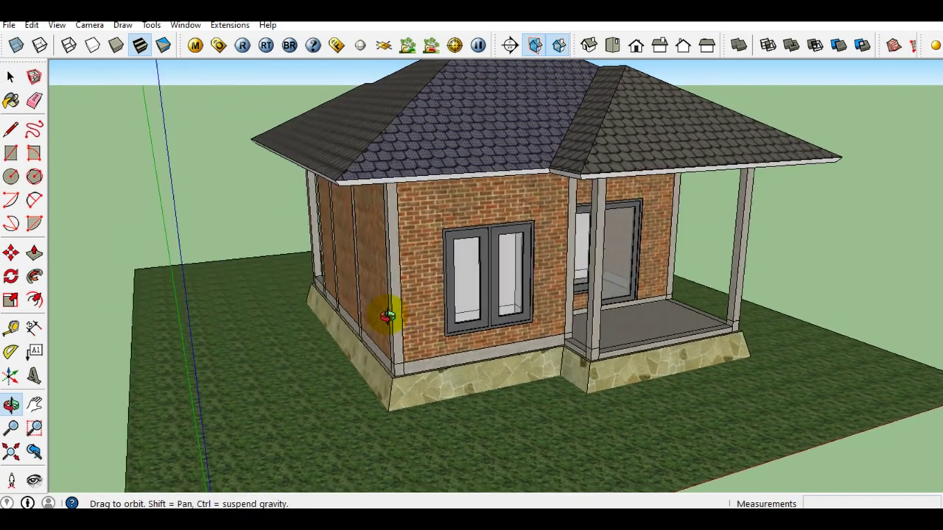
{"action": "mouse_move", "coordinate": [351, 307]}
{"action": "middle_mouse_down"}
{"action": "mouse_move", "coordinate": [552, 286]}
{"action": "mouse_move", "coordinate": [305, 291]}
{"action": "mouse_move", "coordinate": [430, 284]}
{"action": "mouse_move", "coordinate": [420, 280]}
{"action": "mouse_move", "coordinate": [479, 287]}
{"action": "mouse_move", "coordinate": [478, 98]}
{"action": "mouse_move", "coordinate": [480, 267]}
{"action": "middle_mouse_up"}
{"action": "scroll", "coordinate": [480, 267], "scroll_direction": "down", "scroll_amount": 5}
{"action": "scroll", "coordinate": [573, 151], "scroll_direction": "up", "scroll_amount": 3}
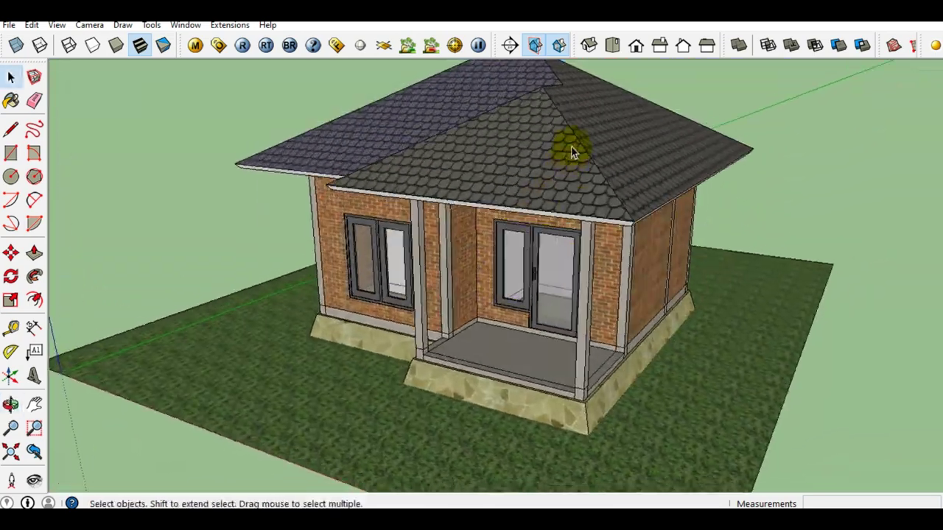
{"action": "left_click", "coordinate": [511, 46]}
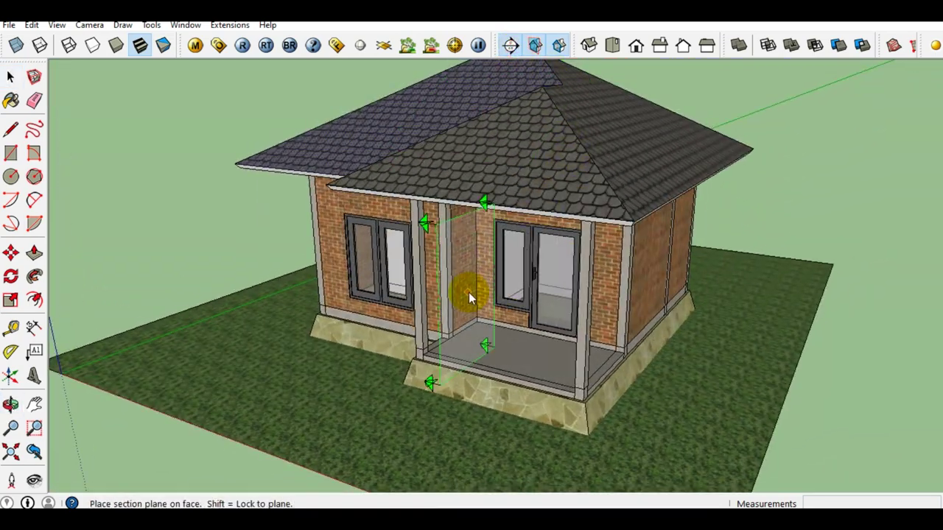
{"action": "left_click", "coordinate": [514, 289]}
{"action": "middle_click_drag", "start_coordinate": [515, 289], "coordinate": [379, 313]}
Move the section plane to a new position with the Move tool
{"action": "left_click", "coordinate": [178, 286]}
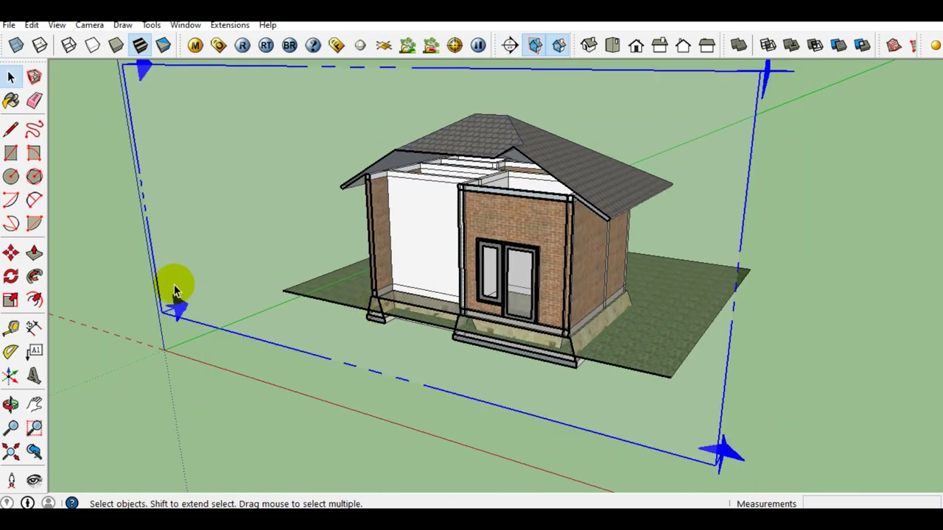
{"action": "scroll", "coordinate": [176, 285], "scroll_direction": "up", "scroll_amount": 2}
{"action": "key", "text": "m"}
{"action": "left_click", "coordinate": [211, 313]}
{"action": "left_click", "coordinate": [246, 292]}
{"action": "scroll", "coordinate": [526, 263], "scroll_direction": "up", "scroll_amount": 3}
{"action": "key", "text": "space"}
Orbit around the cut house to inspect the front, brick side walls and footing
{"action": "middle_click_drag", "start_coordinate": [485, 291], "coordinate": [729, 290]}
{"action": "scroll", "coordinate": [443, 313], "scroll_direction": "up", "scroll_amount": 3}
{"action": "mouse_move", "coordinate": [401, 318]}
{"action": "middle_mouse_down"}
{"action": "mouse_move", "coordinate": [537, 267]}
{"action": "mouse_move", "coordinate": [413, 255]}
{"action": "mouse_move", "coordinate": [331, 267]}
{"action": "middle_mouse_up"}
{"action": "scroll", "coordinate": [343, 316], "scroll_direction": "up", "scroll_amount": 1}
{"action": "scroll", "coordinate": [338, 328], "scroll_direction": "up", "scroll_amount": 2}
{"action": "mouse_move", "coordinate": [339, 328]}
{"action": "middle_mouse_down"}
{"action": "mouse_move", "coordinate": [316, 311]}
{"action": "mouse_move", "coordinate": [280, 347]}
{"action": "middle_mouse_up"}
{"action": "scroll", "coordinate": [304, 288], "scroll_direction": "down", "scroll_amount": 2}
{"action": "scroll", "coordinate": [267, 294], "scroll_direction": "up", "scroll_amount": 2}
{"action": "scroll", "coordinate": [265, 288], "scroll_direction": "down", "scroll_amount": 2}
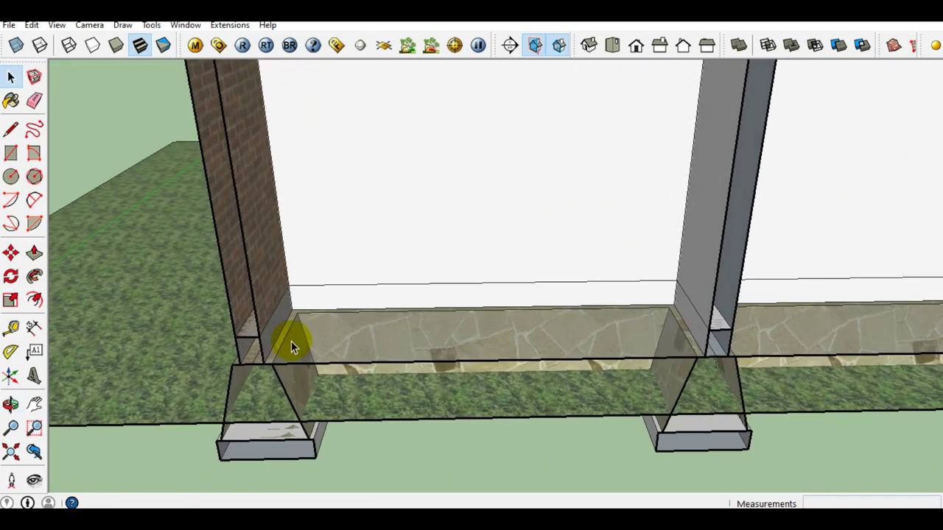
{"action": "scroll", "coordinate": [290, 337], "scroll_direction": "down", "scroll_amount": 2}
{"action": "scroll", "coordinate": [290, 312], "scroll_direction": "down", "scroll_amount": 2}
{"action": "scroll", "coordinate": [248, 177], "scroll_direction": "up", "scroll_amount": 2}
{"action": "scroll", "coordinate": [257, 176], "scroll_direction": "down", "scroll_amount": 2}
{"action": "mouse_move", "coordinate": [410, 178]}
{"action": "middle_mouse_down"}
{"action": "mouse_move", "coordinate": [221, 169]}
{"action": "mouse_move", "coordinate": [269, 190]}
{"action": "middle_mouse_up"}
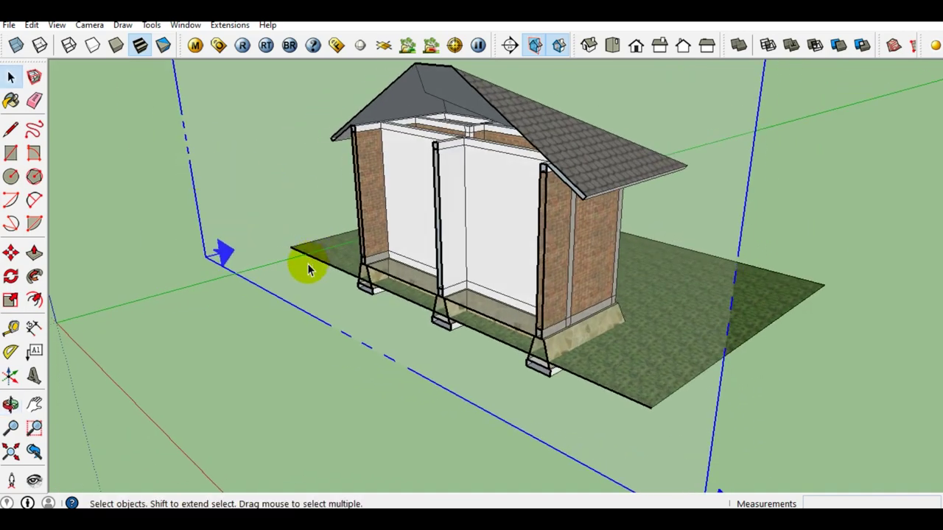
Delete the section plane and orbit around the whole house from several angles
{"action": "key", "text": "Delete"}
{"action": "mouse_move", "coordinate": [435, 252]}
{"action": "middle_mouse_down"}
{"action": "mouse_move", "coordinate": [475, 219]}
{"action": "mouse_move", "coordinate": [479, 238]}
{"action": "mouse_move", "coordinate": [378, 186]}
{"action": "mouse_move", "coordinate": [391, 185]}
{"action": "middle_mouse_up"}
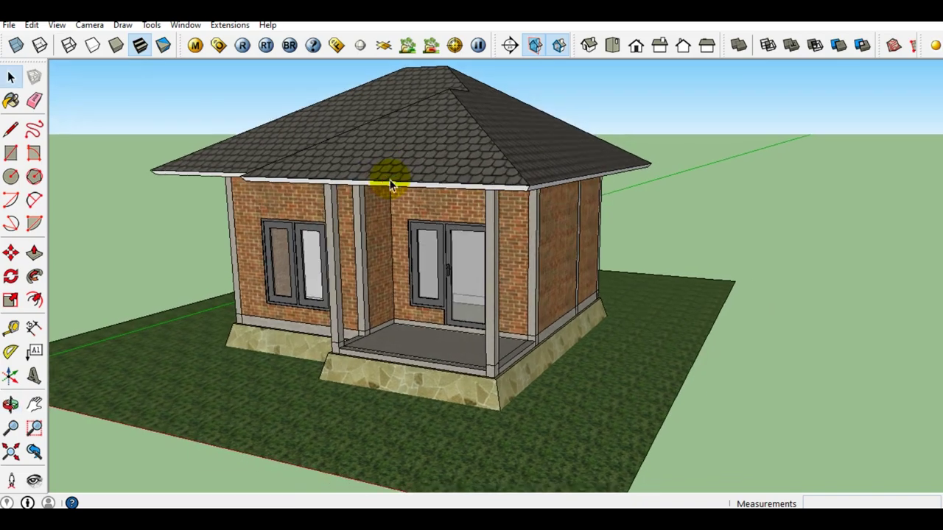
{"action": "scroll", "coordinate": [402, 243], "scroll_direction": "up", "scroll_amount": 3}
{"action": "mouse_move", "coordinate": [415, 263]}
{"action": "middle_mouse_down"}
{"action": "mouse_move", "coordinate": [400, 263]}
{"action": "mouse_move", "coordinate": [469, 263]}
{"action": "mouse_move", "coordinate": [334, 243]}
{"action": "mouse_move", "coordinate": [290, 246]}
{"action": "mouse_move", "coordinate": [267, 263]}
{"action": "mouse_move", "coordinate": [427, 251]}
{"action": "mouse_move", "coordinate": [437, 273]}
{"action": "mouse_move", "coordinate": [349, 274]}
{"action": "mouse_move", "coordinate": [442, 257]}
{"action": "mouse_move", "coordinate": [547, 257]}
{"action": "mouse_move", "coordinate": [246, 232]}
{"action": "mouse_move", "coordinate": [235, 257]}
{"action": "mouse_move", "coordinate": [204, 258]}
{"action": "middle_mouse_up"}
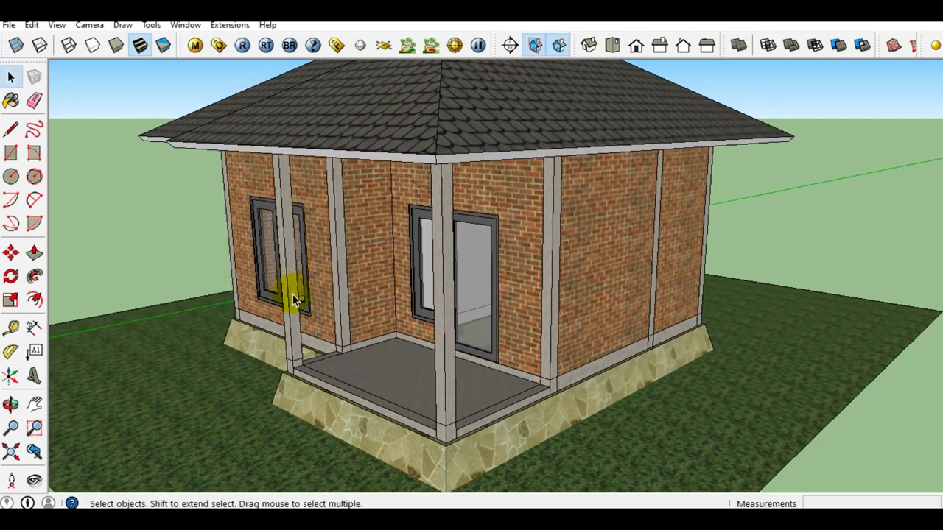
{"action": "mouse_move", "coordinate": [293, 294]}
{"action": "middle_mouse_down"}
{"action": "mouse_move", "coordinate": [448, 273]}
{"action": "mouse_move", "coordinate": [474, 324]}
{"action": "mouse_move", "coordinate": [278, 226]}
{"action": "mouse_move", "coordinate": [505, 221]}
{"action": "mouse_move", "coordinate": [440, 225]}
{"action": "mouse_move", "coordinate": [489, 151]}
{"action": "mouse_move", "coordinate": [485, 200]}
{"action": "mouse_move", "coordinate": [509, 217]}
{"action": "mouse_move", "coordinate": [143, 210]}
{"action": "mouse_move", "coordinate": [331, 252]}
{"action": "middle_mouse_up"}
{"action": "mouse_move", "coordinate": [460, 268]}
{"action": "middle_mouse_down"}
{"action": "mouse_move", "coordinate": [305, 265]}
{"action": "mouse_move", "coordinate": [492, 298]}
{"action": "middle_mouse_up"}
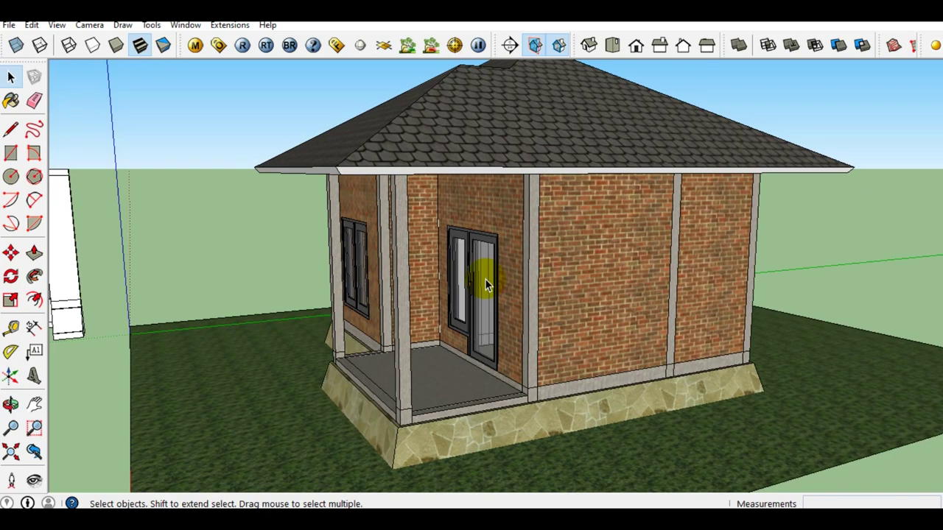
{"action": "mouse_move", "coordinate": [435, 263]}
{"action": "middle_mouse_down"}
{"action": "mouse_move", "coordinate": [488, 235]}
{"action": "mouse_move", "coordinate": [549, 254]}
{"action": "mouse_move", "coordinate": [525, 316]}
{"action": "mouse_move", "coordinate": [387, 210]}
{"action": "mouse_move", "coordinate": [587, 225]}
{"action": "mouse_move", "coordinate": [457, 240]}
{"action": "mouse_move", "coordinate": [479, 211]}
{"action": "mouse_move", "coordinate": [569, 187]}
{"action": "middle_mouse_up"}
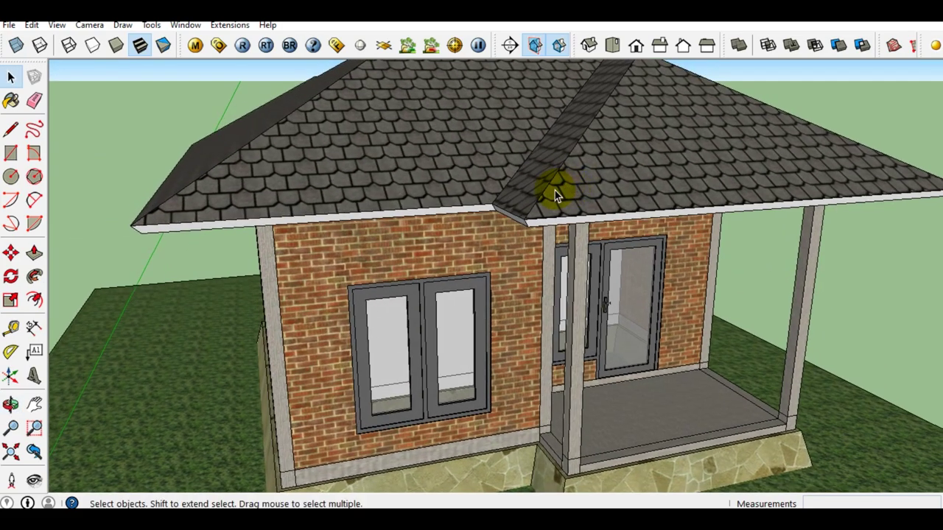
{"action": "scroll", "coordinate": [492, 197], "scroll_direction": "down", "scroll_amount": 3}
{"action": "mouse_move", "coordinate": [458, 185]}
{"action": "middle_mouse_down"}
{"action": "mouse_move", "coordinate": [564, 177]}
{"action": "mouse_move", "coordinate": [589, 185]}
{"action": "mouse_move", "coordinate": [284, 184]}
{"action": "mouse_move", "coordinate": [509, 172]}
{"action": "mouse_move", "coordinate": [463, 174]}
{"action": "mouse_move", "coordinate": [453, 154]}
{"action": "mouse_move", "coordinate": [461, 154]}
{"action": "middle_mouse_up"}
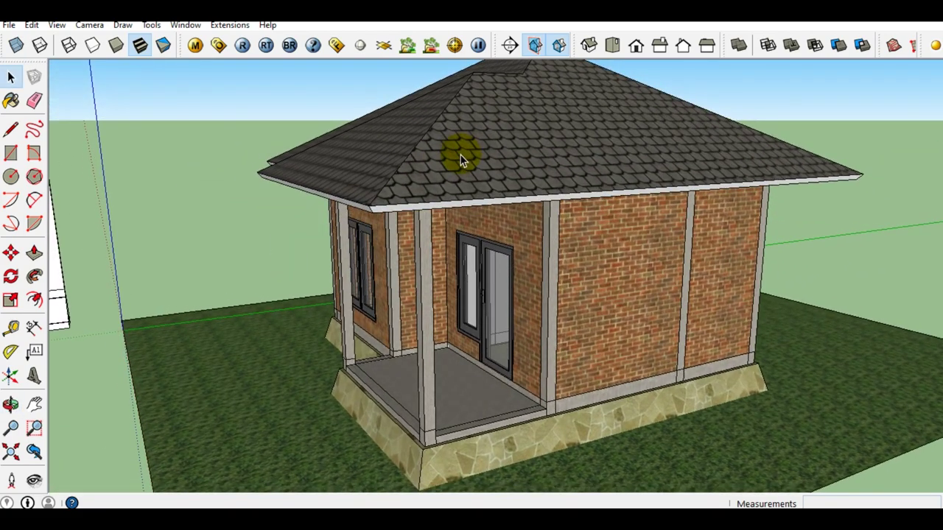
{"action": "mouse_move", "coordinate": [460, 157]}
{"action": "middle_mouse_down"}
{"action": "mouse_move", "coordinate": [559, 123]}
{"action": "mouse_move", "coordinate": [741, 110]}
{"action": "mouse_move", "coordinate": [500, 196]}
{"action": "mouse_move", "coordinate": [581, 200]}
{"action": "mouse_move", "coordinate": [596, 231]}
{"action": "mouse_move", "coordinate": [595, 301]}
{"action": "mouse_move", "coordinate": [533, 273]}
{"action": "mouse_move", "coordinate": [581, 131]}
{"action": "mouse_move", "coordinate": [551, 126]}
{"action": "mouse_move", "coordinate": [435, 166]}
{"action": "mouse_move", "coordinate": [616, 244]}
{"action": "mouse_move", "coordinate": [381, 231]}
{"action": "mouse_move", "coordinate": [537, 257]}
{"action": "mouse_move", "coordinate": [441, 279]}
{"action": "mouse_move", "coordinate": [444, 231]}
{"action": "mouse_move", "coordinate": [593, 282]}
{"action": "middle_mouse_up"}
{"action": "mouse_move", "coordinate": [362, 255]}
{"action": "middle_mouse_down"}
{"action": "mouse_move", "coordinate": [562, 253]}
{"action": "mouse_move", "coordinate": [579, 270]}
{"action": "mouse_move", "coordinate": [667, 282]}
{"action": "middle_mouse_up"}
{"action": "key", "text": "space"}
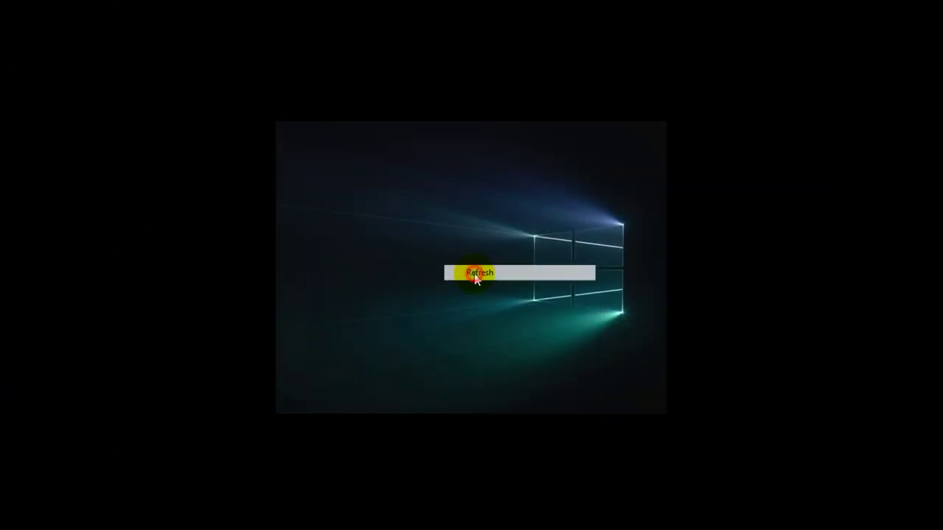
Refresh the desktop and launch SketchUp 2015 from its shortcut
{"action": "left_click", "coordinate": [475, 274]}
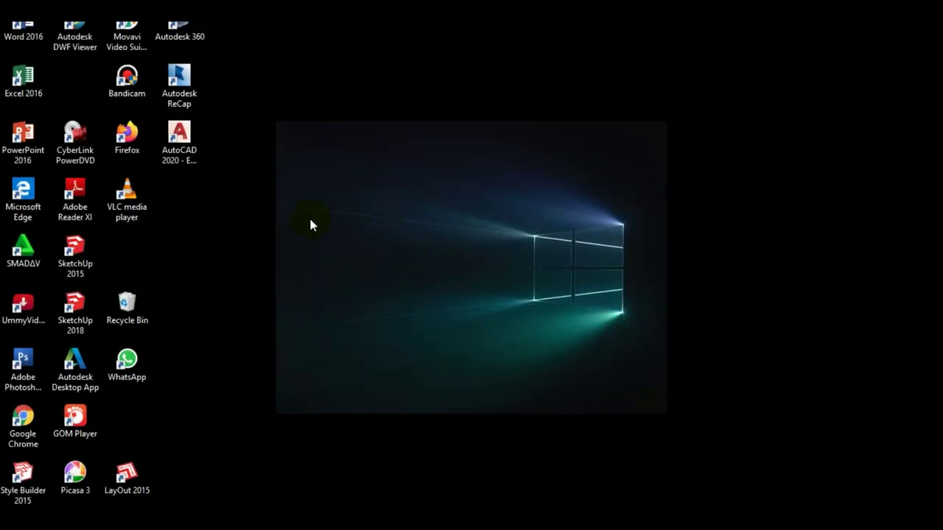
{"action": "right_click", "coordinate": [268, 219]}
{"action": "left_click", "coordinate": [302, 255]}
{"action": "double_click", "coordinate": [81, 255]}
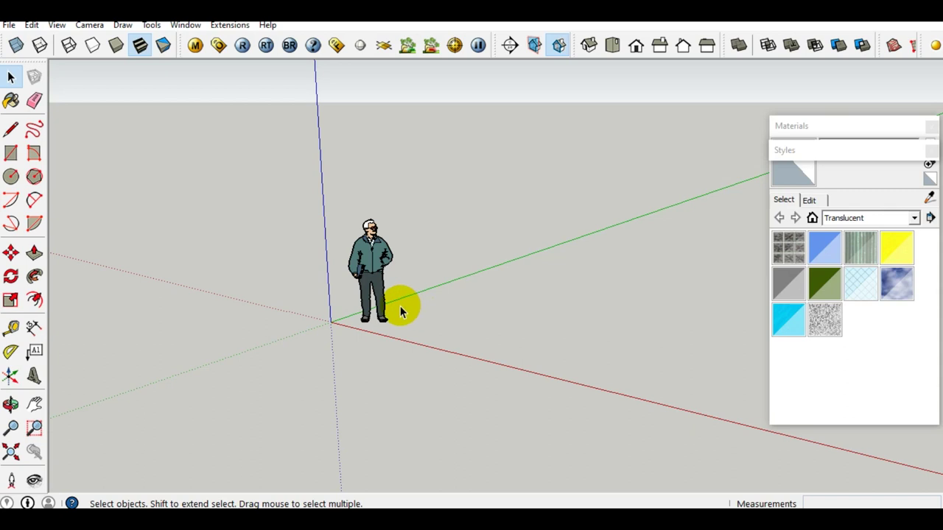
Close the default tray and draw a 7882 mm by 14350 mm rectangle from the origin
{"action": "left_click", "coordinate": [930, 157]}
{"action": "left_click", "coordinate": [931, 126]}
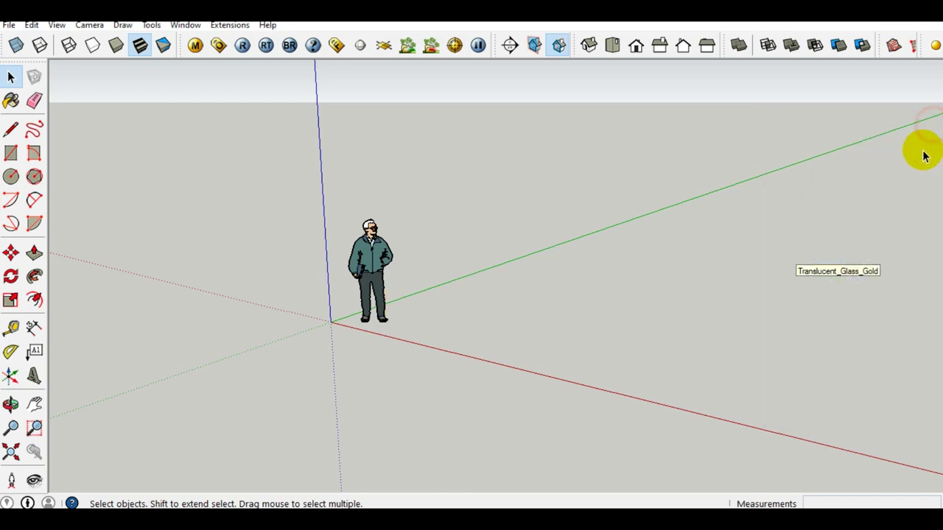
{"action": "left_click", "coordinate": [12, 156]}
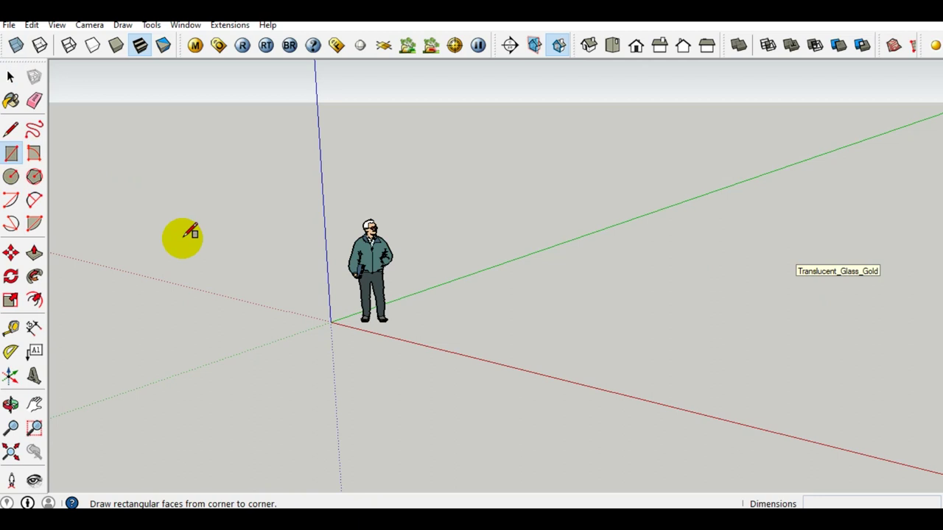
{"action": "left_click", "coordinate": [333, 317]}
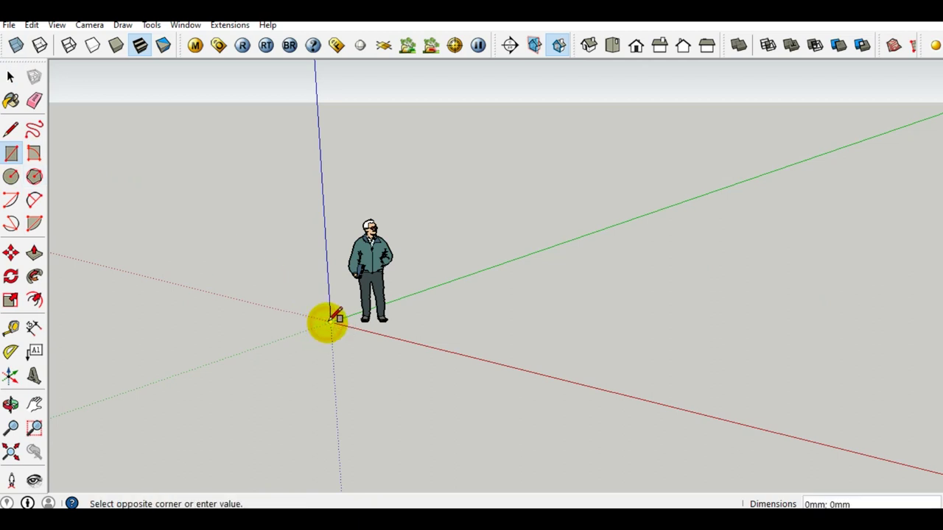
{"action": "left_click", "coordinate": [936, 233]}
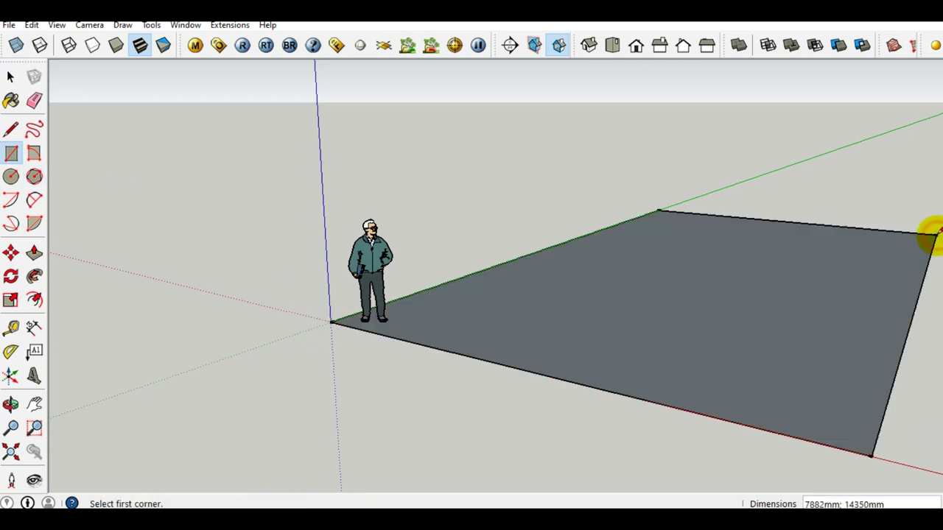
Delete the default person figure from the model
{"action": "key", "text": "space"}
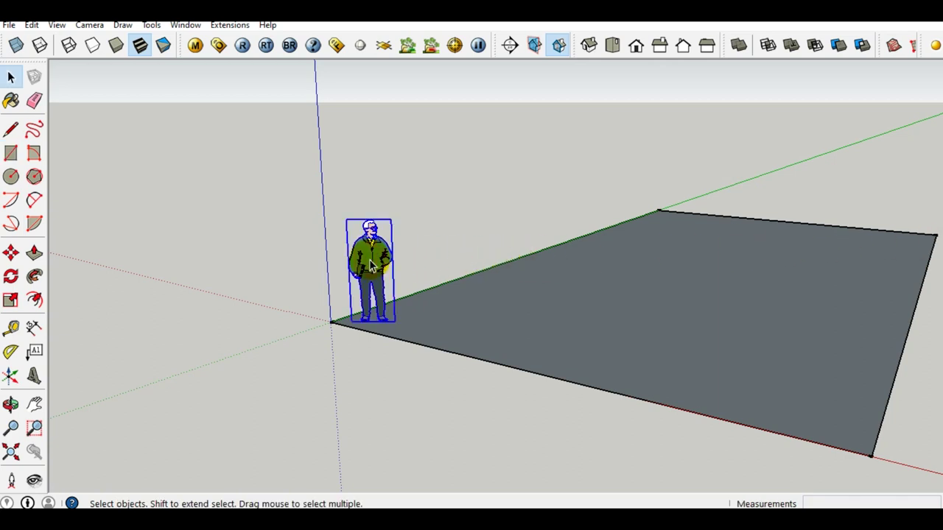
{"action": "key", "text": "Delete"}
{"action": "left_click", "coordinate": [185, 25]}
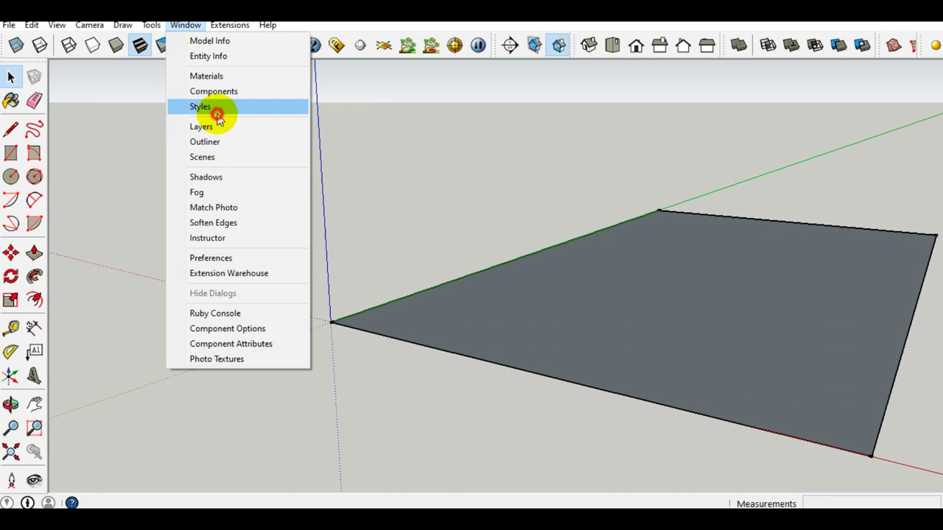
Apply the Simple Style with profile edges turned off
{"action": "left_click", "coordinate": [210, 108]}
{"action": "left_click", "coordinate": [874, 374]}
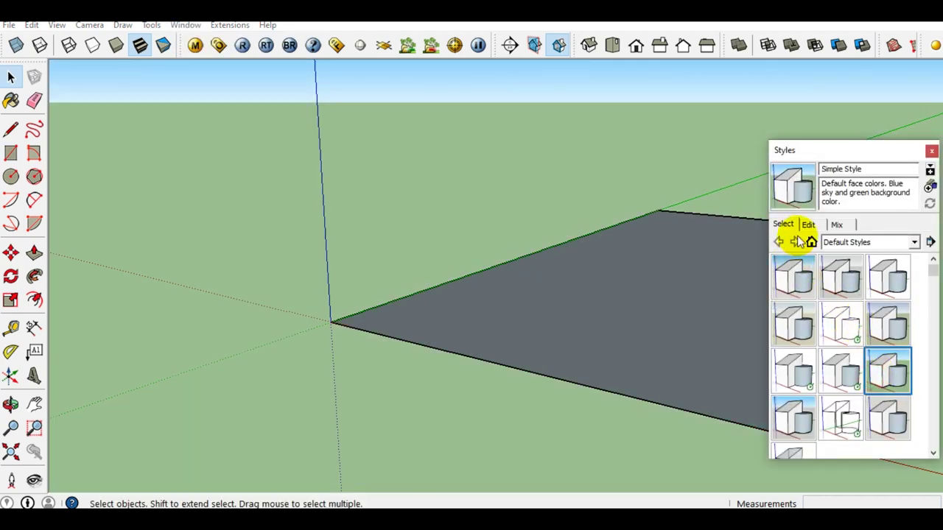
{"action": "left_click", "coordinate": [808, 224]}
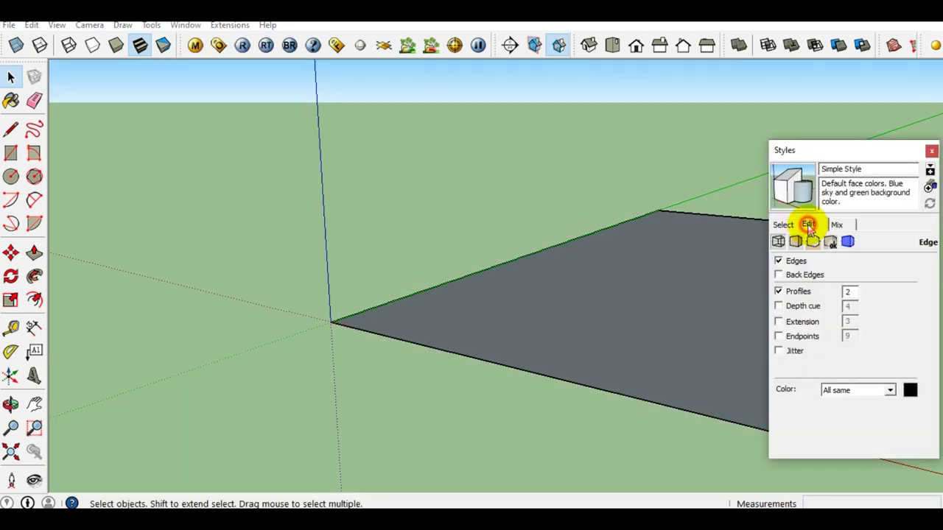
{"action": "left_click", "coordinate": [779, 292]}
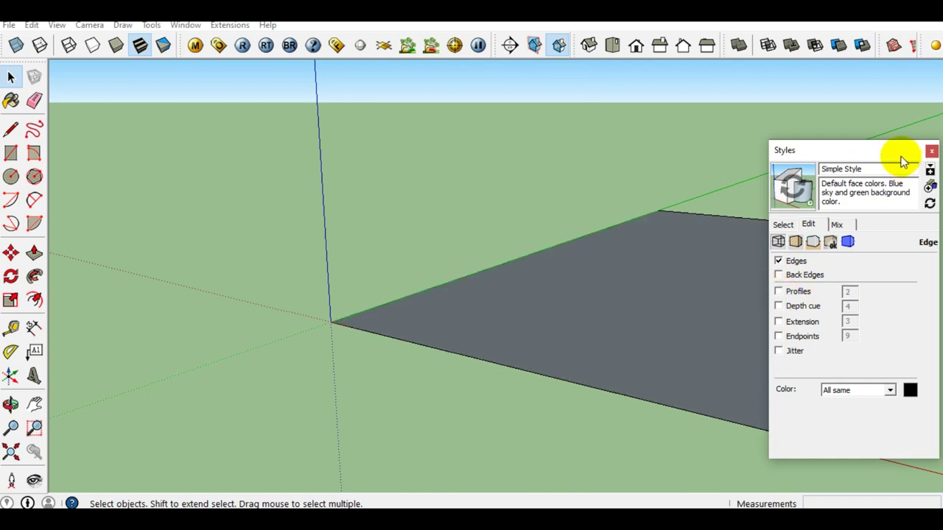
{"action": "left_click", "coordinate": [892, 151]}
{"action": "left_click", "coordinate": [930, 152]}
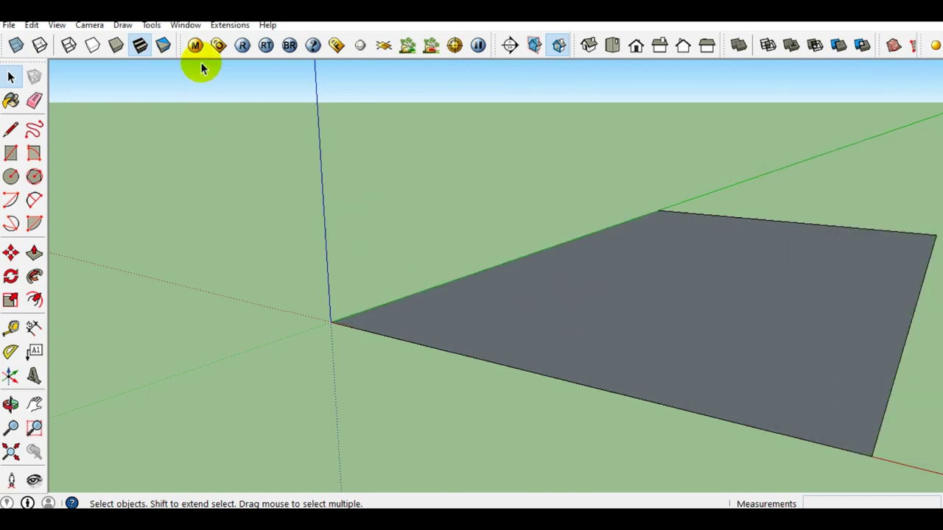
Set model units to centimetres with 5,0 degree angle snapping
{"action": "left_click", "coordinate": [186, 24]}
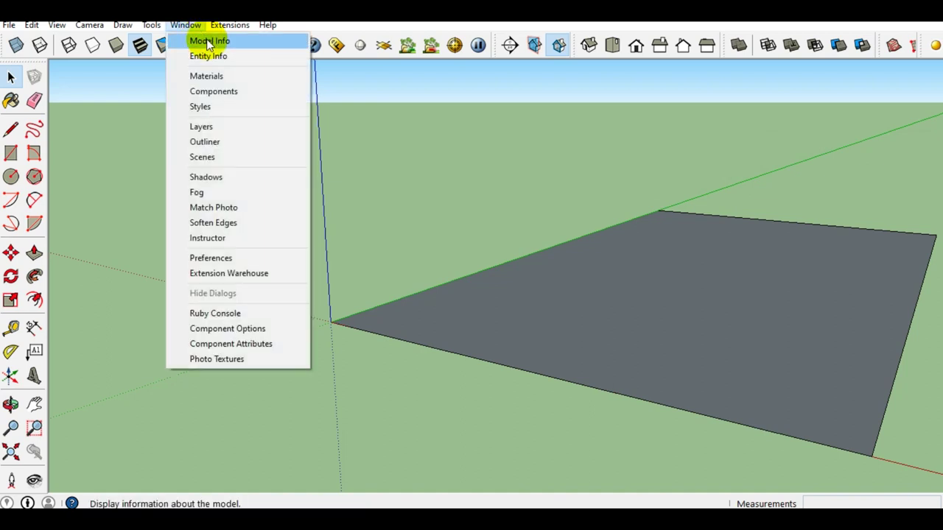
{"action": "left_click", "coordinate": [210, 42]}
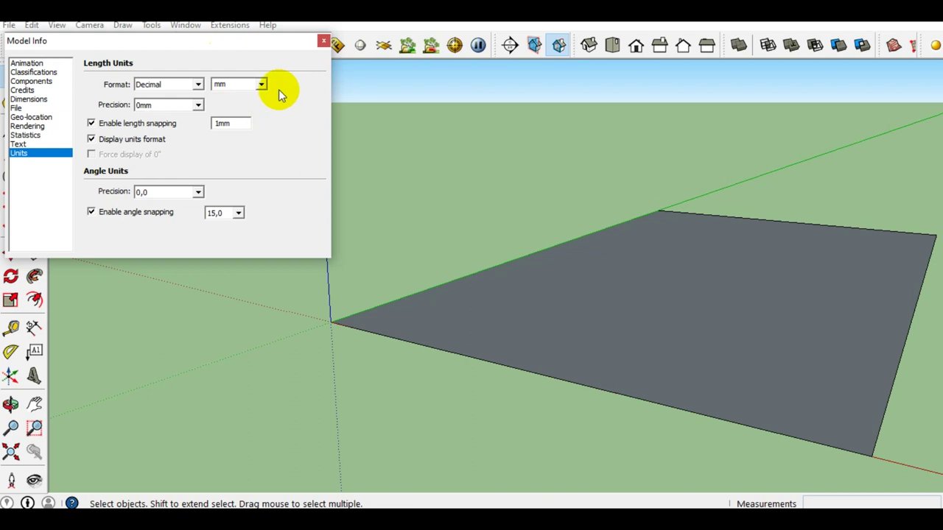
{"action": "left_click", "coordinate": [262, 87]}
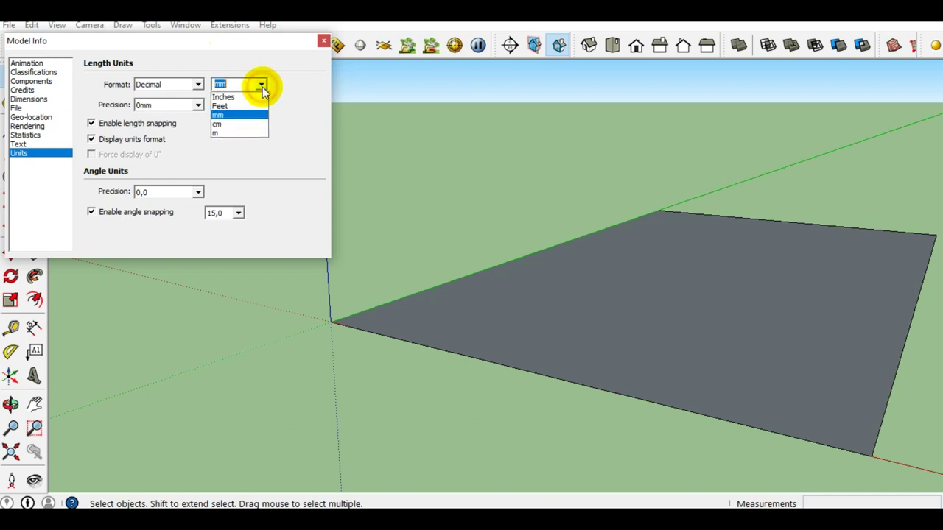
{"action": "left_click", "coordinate": [233, 125]}
{"action": "left_click", "coordinate": [239, 215]}
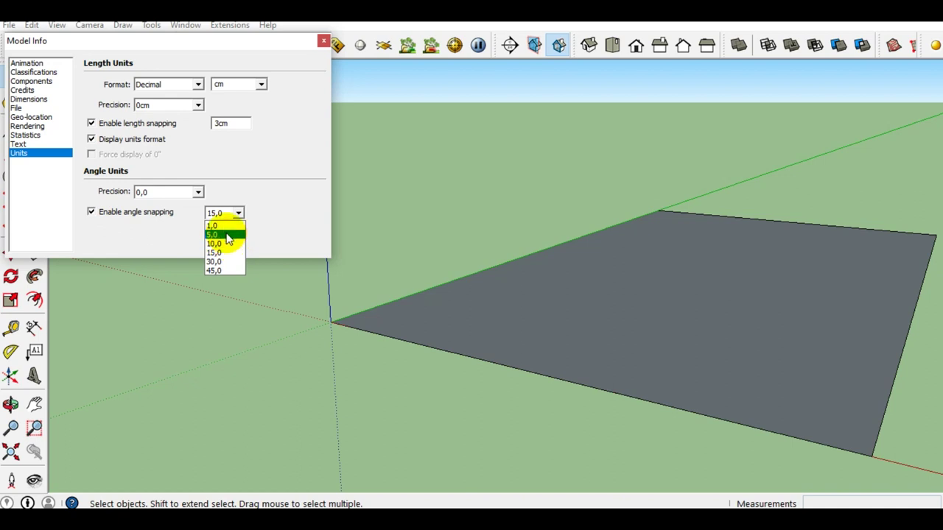
{"action": "left_click", "coordinate": [229, 235]}
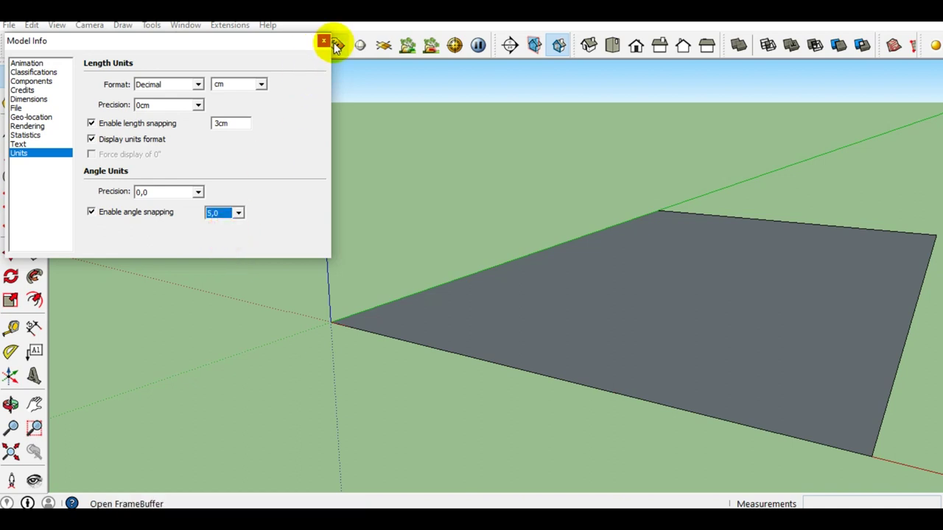
{"action": "left_click", "coordinate": [323, 41]}
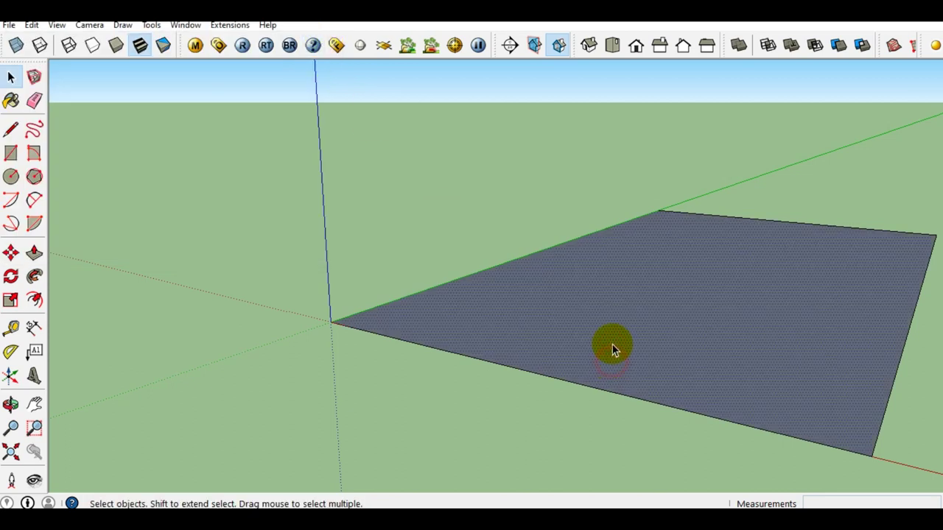
Make the rectangular ground face into a group
{"action": "left_click", "coordinate": [612, 313]}
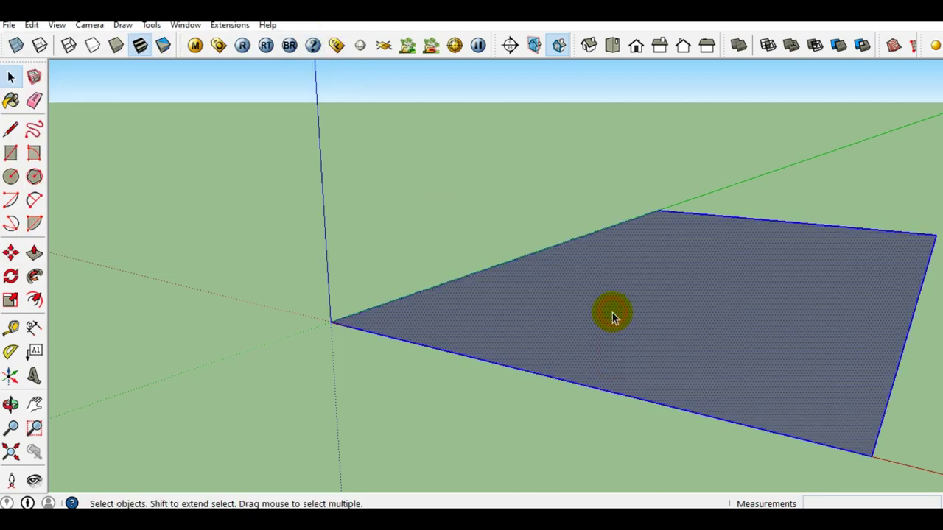
{"action": "right_click", "coordinate": [612, 313]}
{"action": "left_click", "coordinate": [667, 224]}
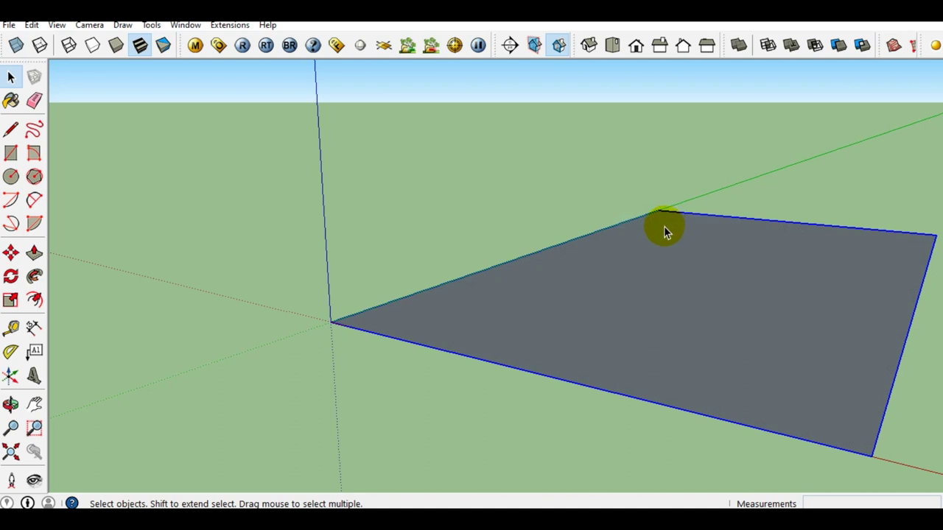
Paint the ground group with the Translucent_Glass_Gray material
{"action": "key", "text": "b"}
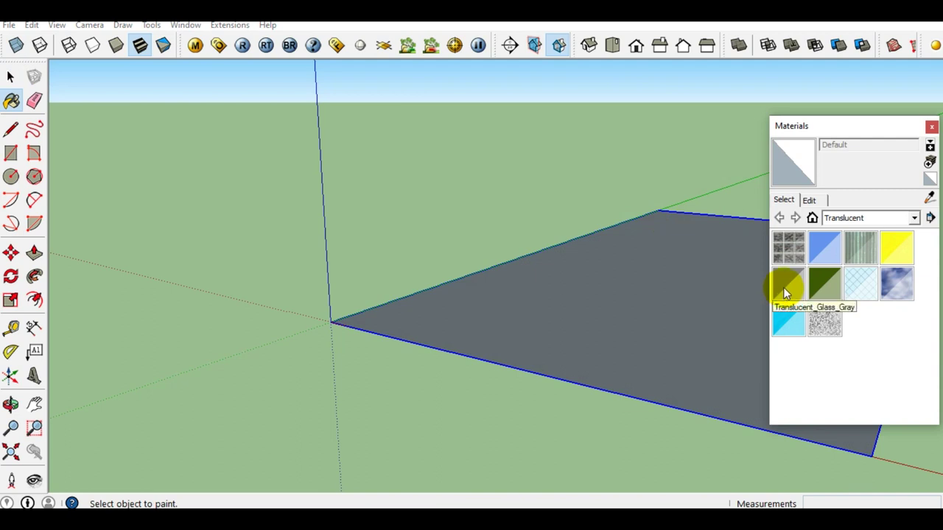
{"action": "left_click", "coordinate": [782, 287]}
{"action": "left_click", "coordinate": [617, 311]}
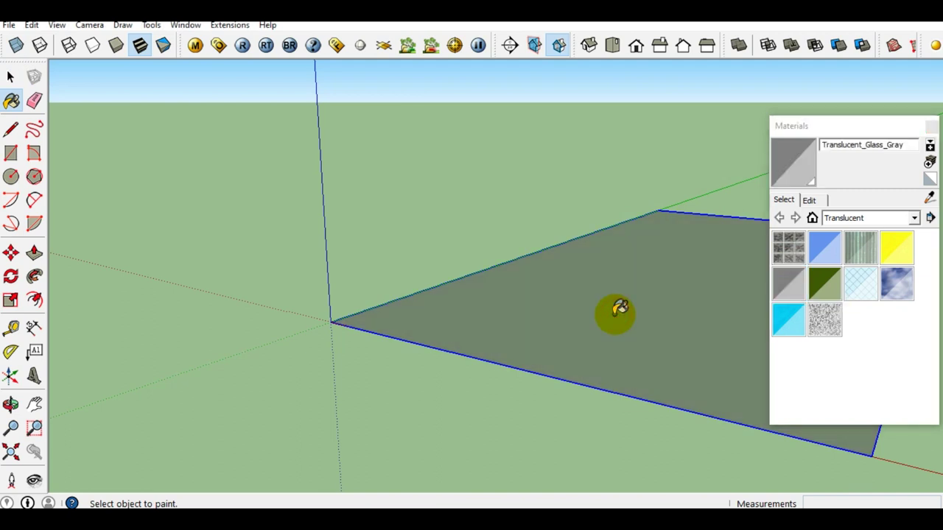
{"action": "left_click", "coordinate": [851, 128]}
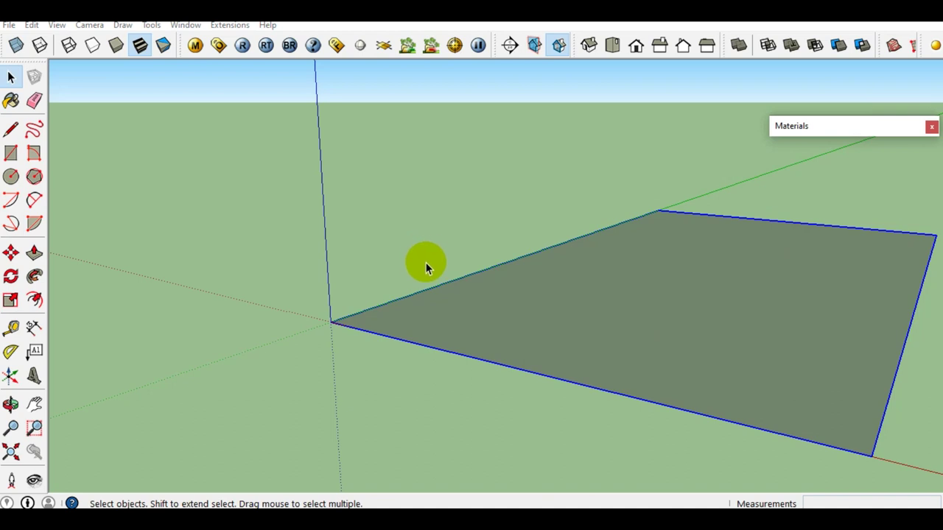
{"action": "mouse_move", "coordinate": [518, 316]}
{"action": "middle_mouse_down"}
{"action": "mouse_move", "coordinate": [695, 379]}
{"action": "mouse_move", "coordinate": [525, 372]}
{"action": "mouse_move", "coordinate": [704, 368]}
{"action": "mouse_move", "coordinate": [505, 341]}
{"action": "mouse_move", "coordinate": [506, 396]}
{"action": "mouse_move", "coordinate": [522, 358]}
{"action": "mouse_move", "coordinate": [414, 365]}
{"action": "mouse_move", "coordinate": [508, 346]}
{"action": "middle_mouse_up"}
Scale the ground plane 1.58 along the red axis
{"action": "key", "text": "s"}
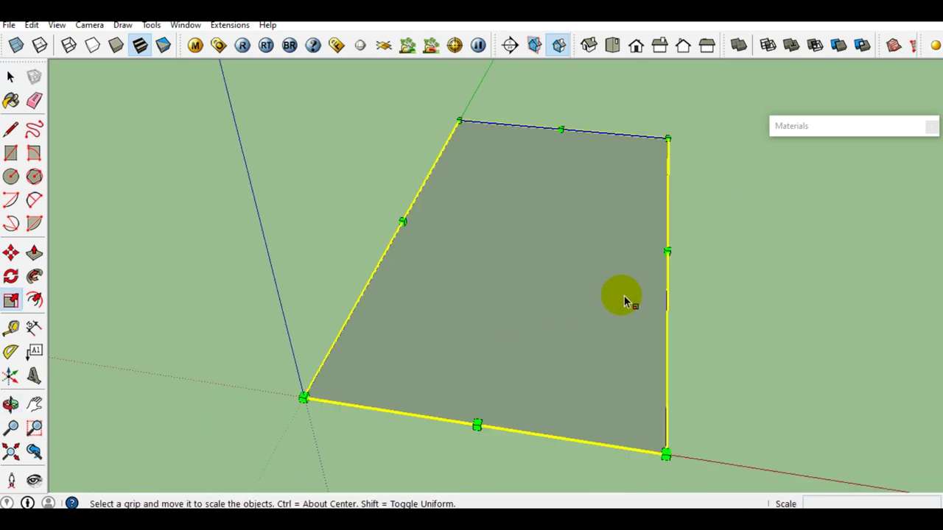
{"action": "left_click_drag", "start_coordinate": [661, 253], "coordinate": [835, 260]}
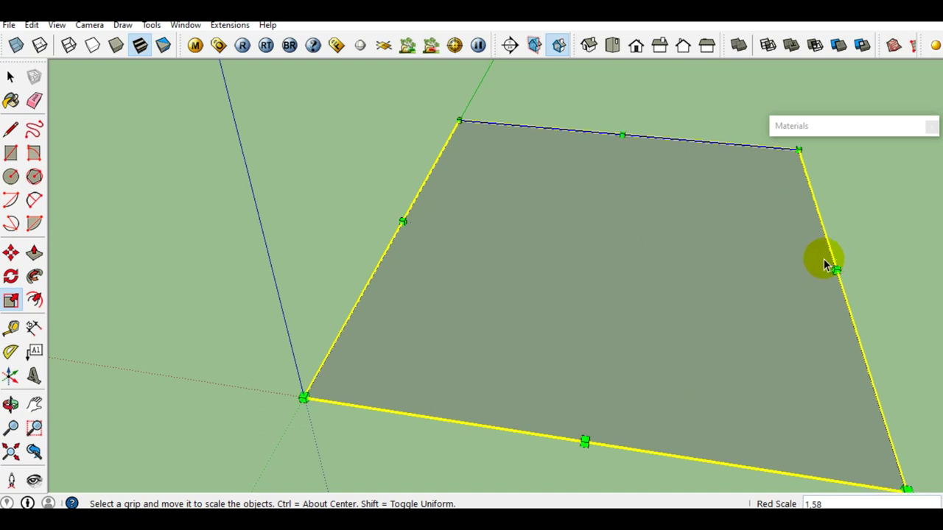
{"action": "key", "text": "space"}
{"action": "key", "text": "o"}
{"action": "left_click_drag", "start_coordinate": [532, 337], "coordinate": [600, 398]}
{"action": "key", "text": "space"}
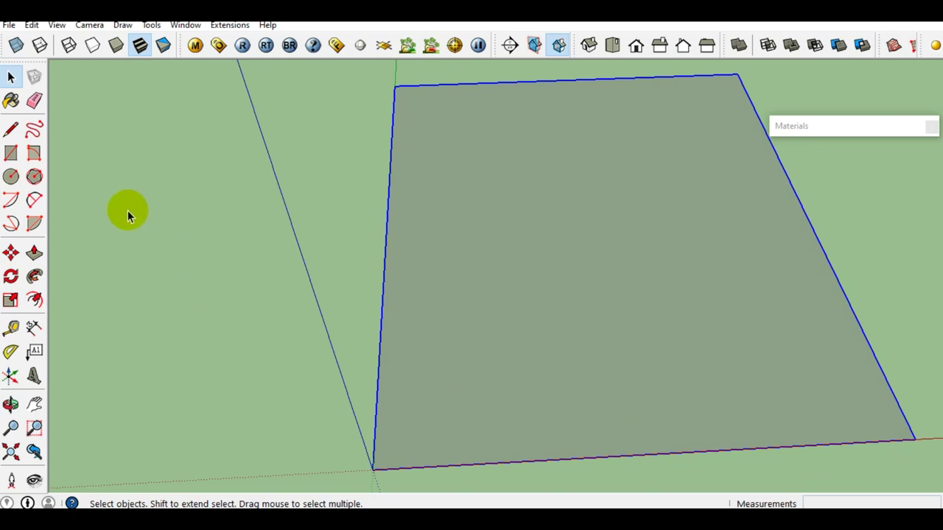
Draw a rectangular outline on the ground with edges 300, 100, 300 and 180
{"action": "left_click", "coordinate": [11, 130]}
{"action": "middle_click_drag", "start_coordinate": [437, 427], "coordinate": [447, 409]}
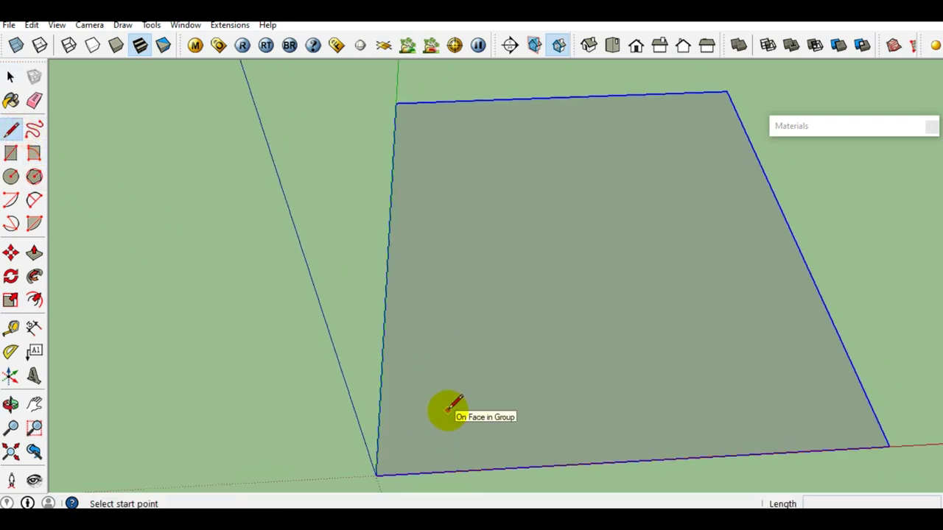
{"action": "scroll", "coordinate": [449, 409], "scroll_direction": "up", "scroll_amount": 2}
{"action": "scroll", "coordinate": [452, 407], "scroll_direction": "up", "scroll_amount": 1}
{"action": "left_click", "coordinate": [453, 408]}
{"action": "type", "text": "300"}
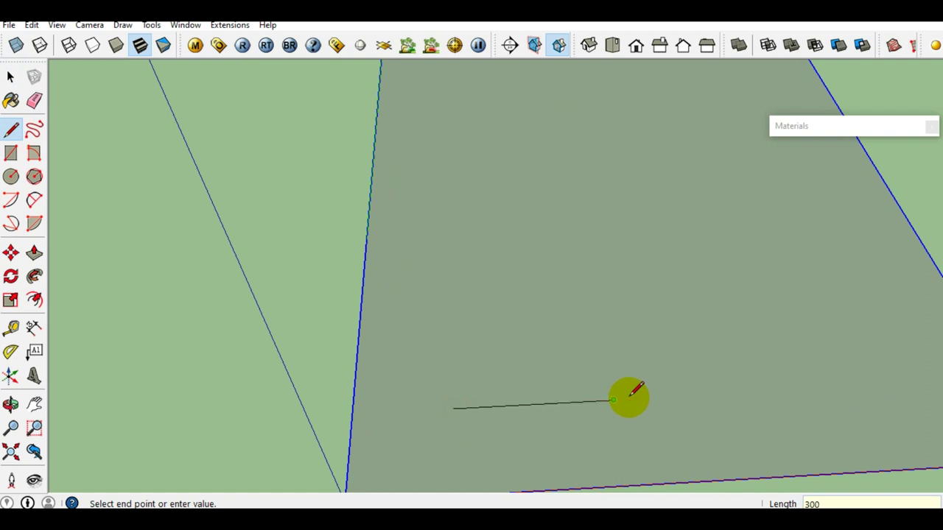
{"action": "key", "text": "Return"}
{"action": "mouse_move", "coordinate": [688, 393]}
{"action": "middle_mouse_down"}
{"action": "mouse_move", "coordinate": [473, 405]}
{"action": "mouse_move", "coordinate": [472, 396]}
{"action": "middle_mouse_up"}
{"action": "mouse_move", "coordinate": [463, 353]}
{"action": "middle_mouse_down"}
{"action": "mouse_move", "coordinate": [467, 432]}
{"action": "mouse_move", "coordinate": [541, 368]}
{"action": "middle_mouse_up"}
{"action": "type", "text": "100"}
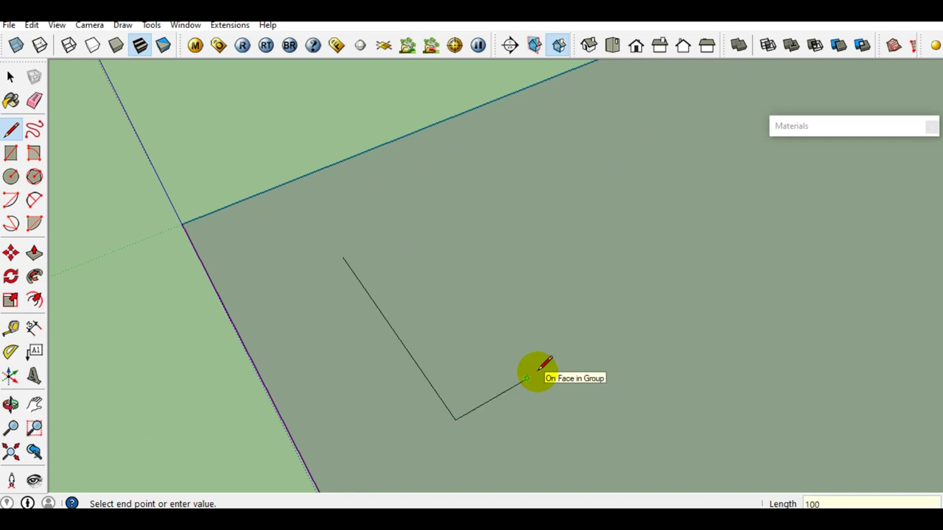
{"action": "key", "text": "Return"}
{"action": "mouse_move", "coordinate": [467, 327]}
{"action": "middle_mouse_down"}
{"action": "mouse_move", "coordinate": [519, 406]}
{"action": "mouse_move", "coordinate": [551, 405]}
{"action": "middle_mouse_up"}
{"action": "type", "text": "300"}
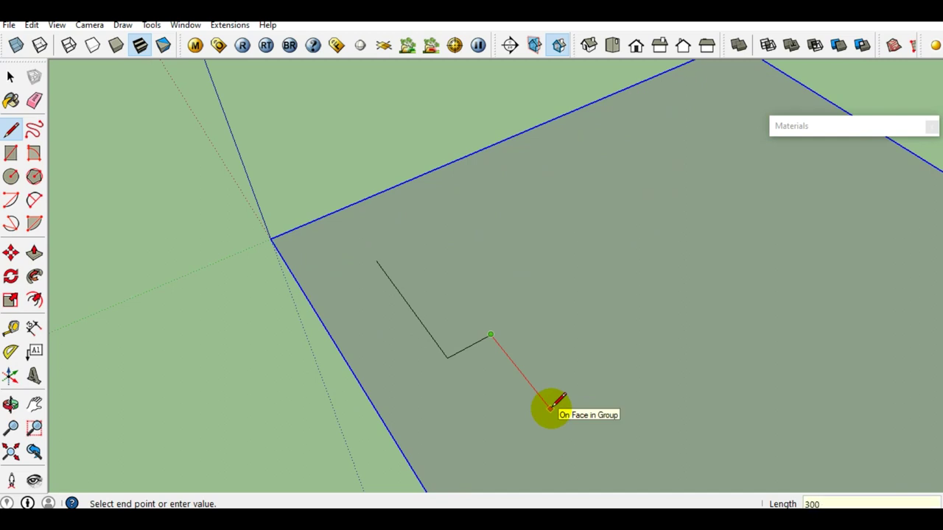
{"action": "key", "text": "Return"}
{"action": "mouse_move", "coordinate": [556, 401]}
{"action": "middle_mouse_down"}
{"action": "mouse_move", "coordinate": [520, 459]}
{"action": "mouse_move", "coordinate": [526, 412]}
{"action": "mouse_move", "coordinate": [525, 442]}
{"action": "middle_mouse_up"}
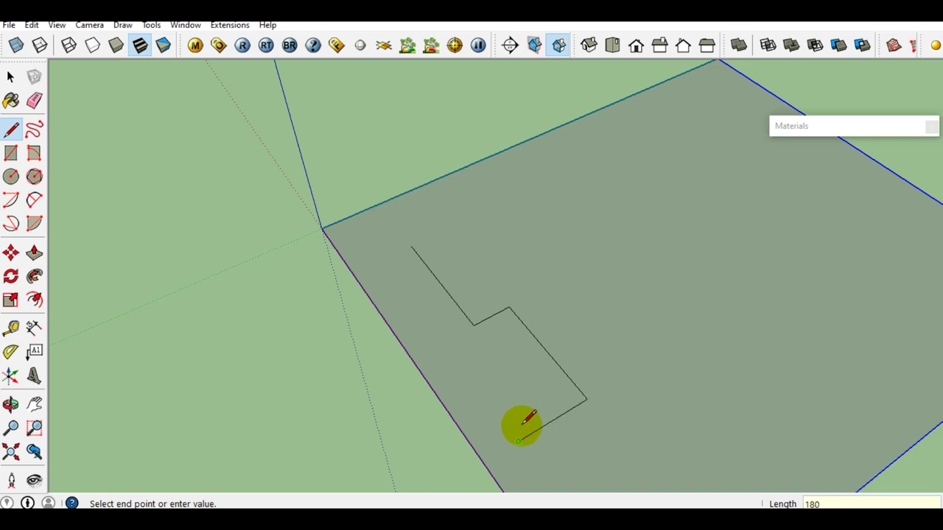
{"action": "key", "text": "Return"}
{"action": "scroll", "coordinate": [479, 372], "scroll_direction": "up", "scroll_amount": 1}
{"action": "left_click", "coordinate": [437, 330]}
{"action": "key", "text": "space"}
Draw a line from the rectangle corner to the face edge to split it
{"action": "scroll", "coordinate": [445, 331], "scroll_direction": "up", "scroll_amount": 1}
{"action": "scroll", "coordinate": [448, 336], "scroll_direction": "up", "scroll_amount": 1}
{"action": "key", "text": "l"}
{"action": "left_click", "coordinate": [493, 299]}
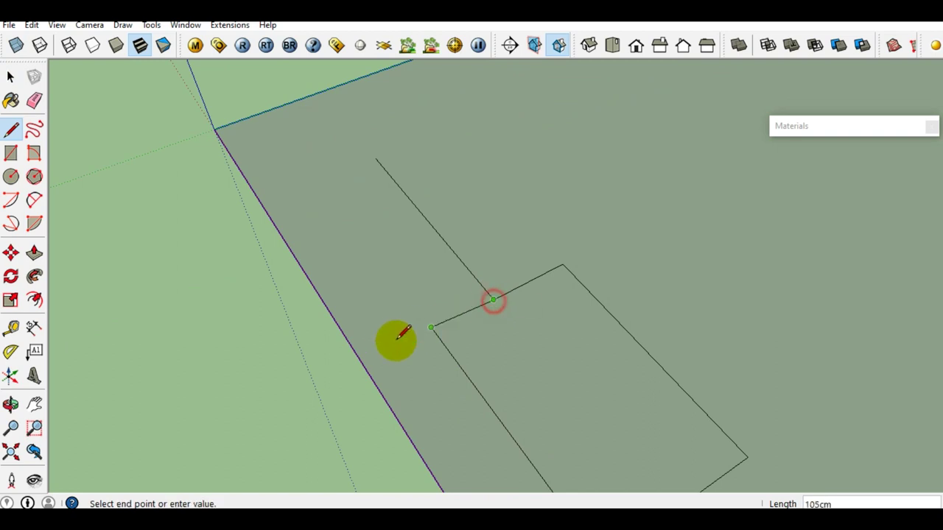
{"action": "left_click", "coordinate": [387, 343]}
{"action": "key", "text": "space"}
Erase the short stray line stub
{"action": "scroll", "coordinate": [436, 337], "scroll_direction": "up", "scroll_amount": 1}
{"action": "scroll", "coordinate": [436, 337], "scroll_direction": "up", "scroll_amount": 1}
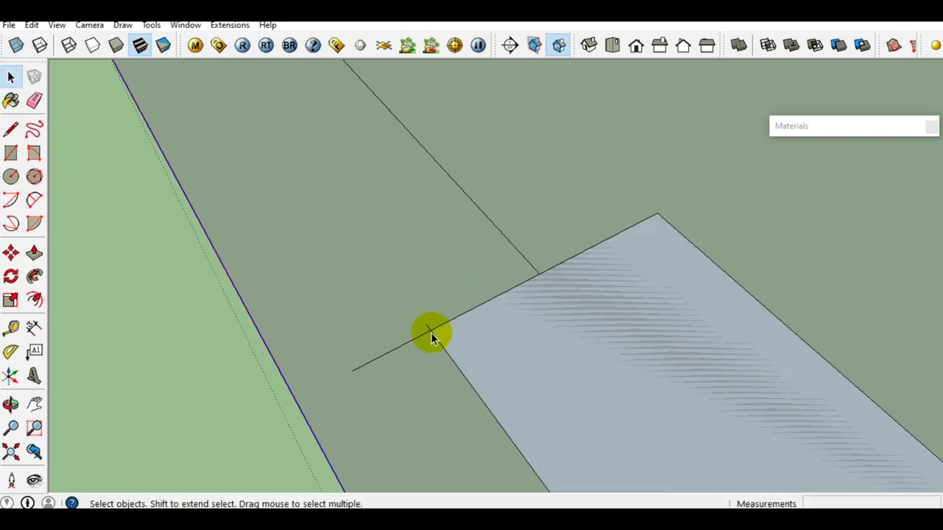
{"action": "scroll", "coordinate": [432, 332], "scroll_direction": "up", "scroll_amount": 1}
{"action": "key", "text": "e"}
{"action": "left_click", "coordinate": [427, 328]}
Trace the stepped building outline from the small rectangle's corner using lengths like 400 and 50
{"action": "key", "text": "space"}
{"action": "scroll", "coordinate": [375, 336], "scroll_direction": "down", "scroll_amount": 2}
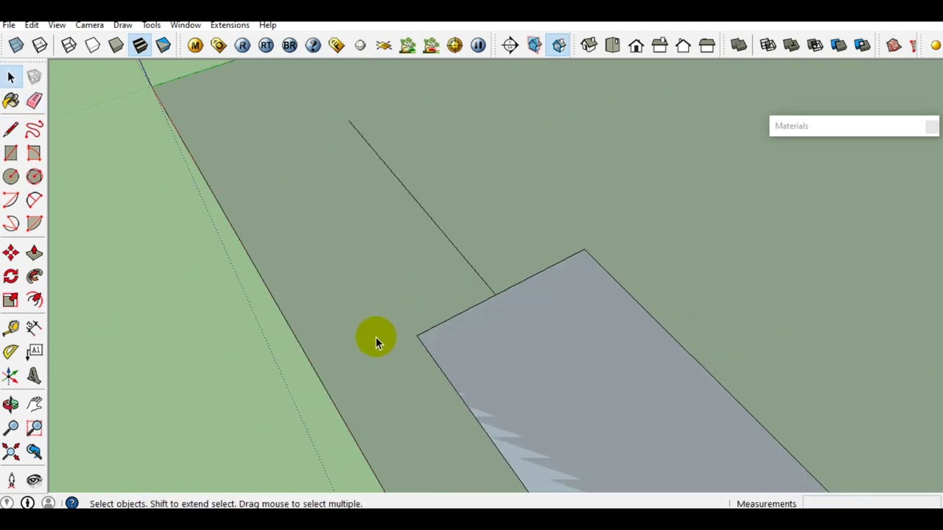
{"action": "scroll", "coordinate": [390, 301], "scroll_direction": "down", "scroll_amount": 1}
{"action": "mouse_move", "coordinate": [390, 301]}
{"action": "middle_mouse_down"}
{"action": "mouse_move", "coordinate": [263, 285]}
{"action": "mouse_move", "coordinate": [339, 332]}
{"action": "middle_mouse_up"}
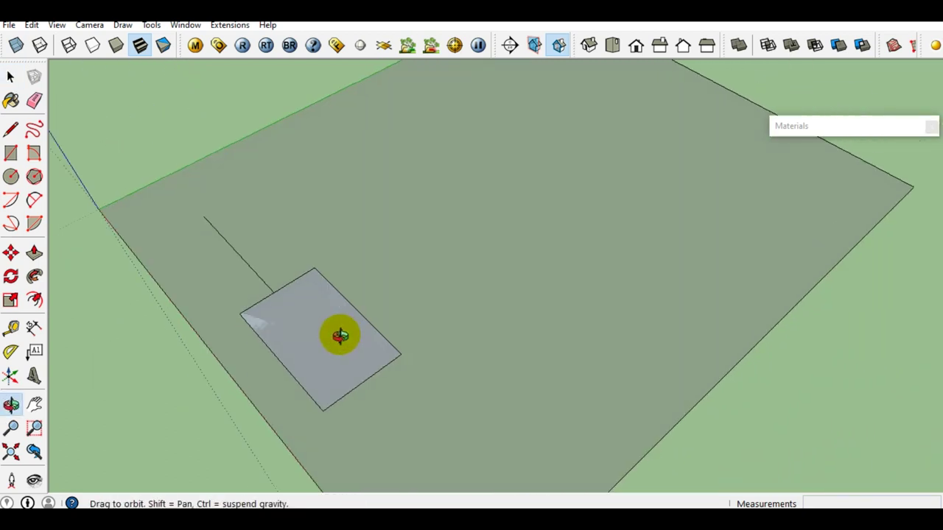
{"action": "key", "text": "l"}
{"action": "scroll", "coordinate": [386, 336], "scroll_direction": "up", "scroll_amount": 1}
{"action": "scroll", "coordinate": [402, 341], "scroll_direction": "up", "scroll_amount": 1}
{"action": "left_click", "coordinate": [415, 355]}
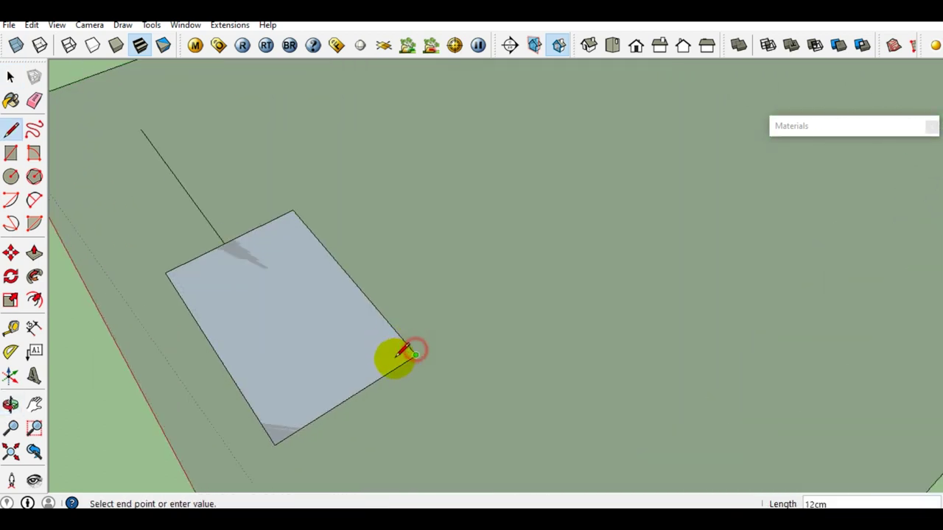
{"action": "scroll", "coordinate": [408, 355], "scroll_direction": "down", "scroll_amount": 2}
{"action": "scroll", "coordinate": [573, 251], "scroll_direction": "up", "scroll_amount": 1}
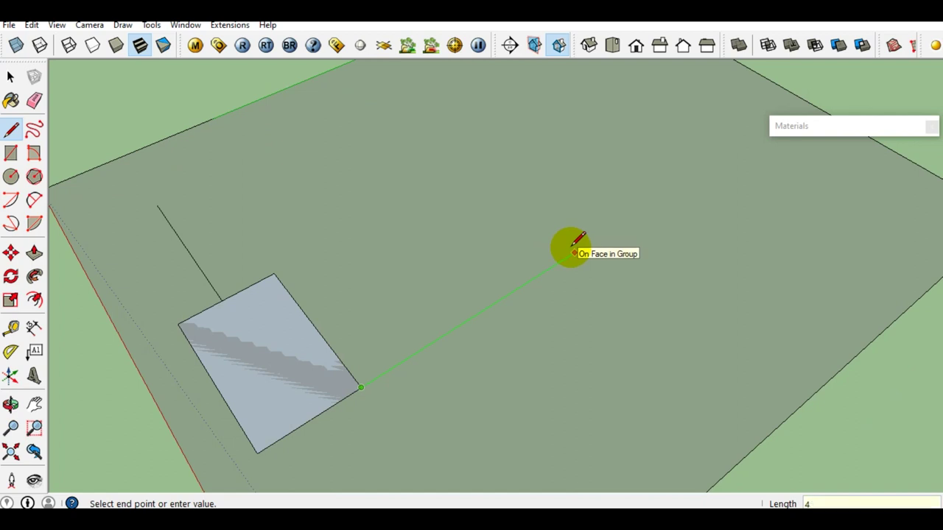
{"action": "scroll", "coordinate": [573, 245], "scroll_direction": "down", "scroll_amount": 1}
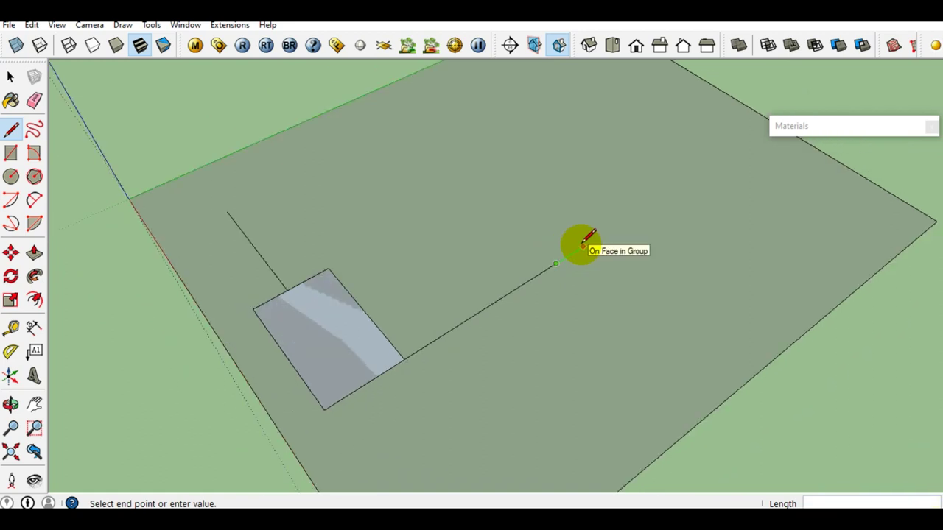
{"action": "scroll", "coordinate": [489, 213], "scroll_direction": "up", "scroll_amount": 2}
{"action": "scroll", "coordinate": [472, 192], "scroll_direction": "up", "scroll_amount": 1}
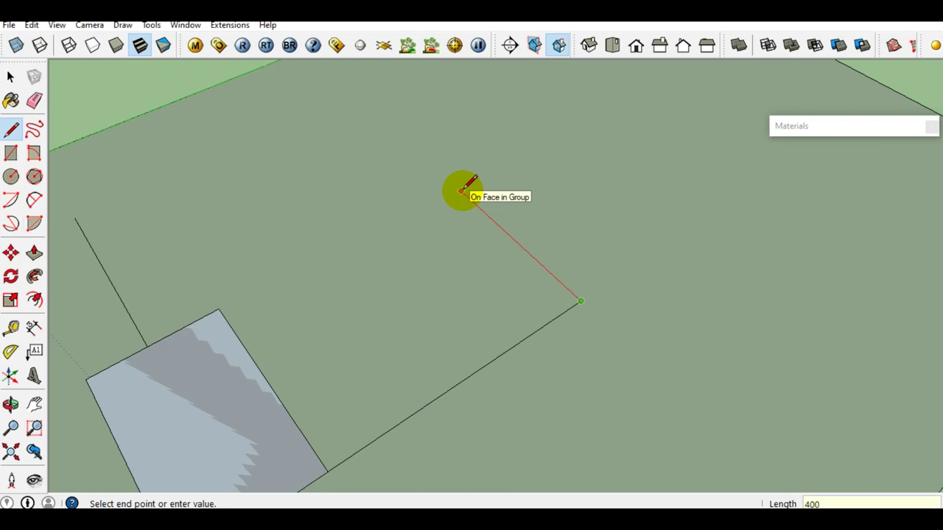
{"action": "scroll", "coordinate": [471, 176], "scroll_direction": "down", "scroll_amount": 1}
{"action": "mouse_move", "coordinate": [486, 162]}
{"action": "middle_mouse_down"}
{"action": "mouse_move", "coordinate": [507, 272]}
{"action": "mouse_move", "coordinate": [379, 145]}
{"action": "middle_mouse_up"}
{"action": "scroll", "coordinate": [390, 151], "scroll_direction": "up", "scroll_amount": 1}
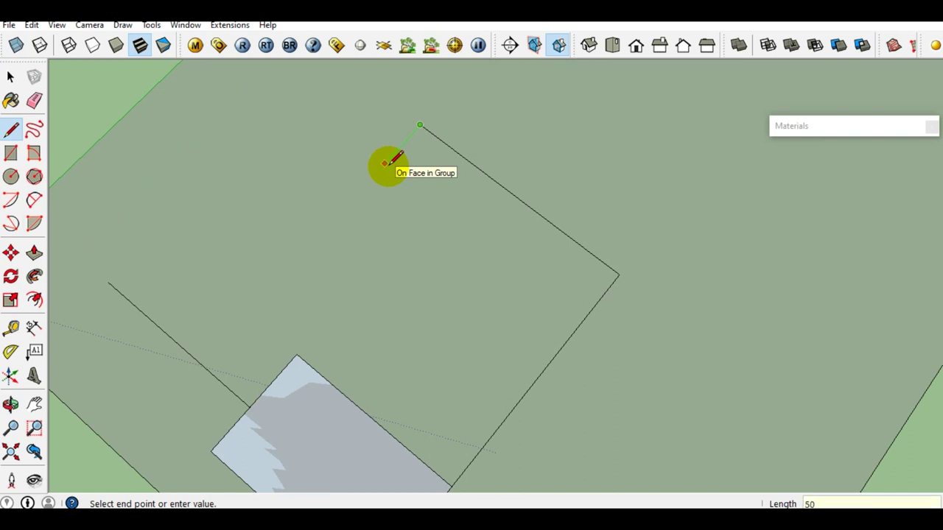
{"action": "scroll", "coordinate": [413, 154], "scroll_direction": "down", "scroll_amount": 2}
{"action": "scroll", "coordinate": [347, 116], "scroll_direction": "up", "scroll_amount": 1}
{"action": "scroll", "coordinate": [354, 110], "scroll_direction": "up", "scroll_amount": 1}
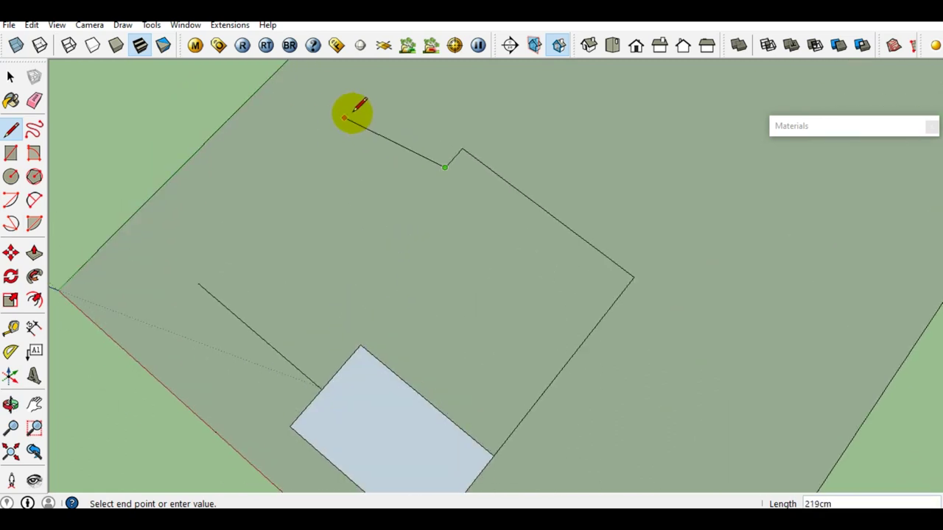
{"action": "left_click", "coordinate": [333, 81]}
{"action": "key", "text": "space"}
Draw the closing line that completes the larger notched footprint face
{"action": "key", "text": "l"}
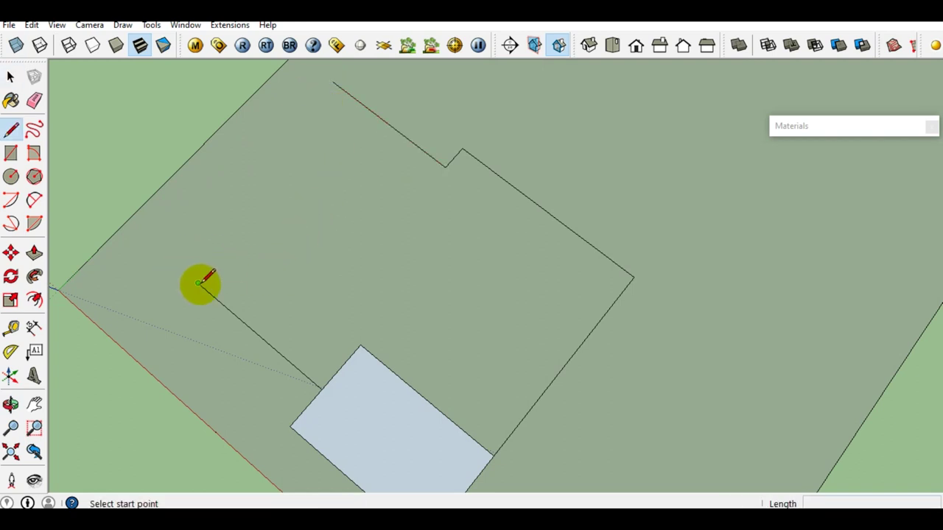
{"action": "left_click", "coordinate": [200, 284]}
{"action": "left_click", "coordinate": [360, 103]}
{"action": "key", "text": "space"}
{"action": "mouse_move", "coordinate": [370, 101]}
{"action": "middle_mouse_down"}
{"action": "mouse_move", "coordinate": [323, 123]}
{"action": "mouse_move", "coordinate": [344, 131]}
{"action": "middle_mouse_up"}
Draw edges across the notched footprint corner to close a 100 cm-deep rectangular face
{"action": "scroll", "coordinate": [343, 131], "scroll_direction": "up", "scroll_amount": 3}
{"action": "key", "text": "e"}
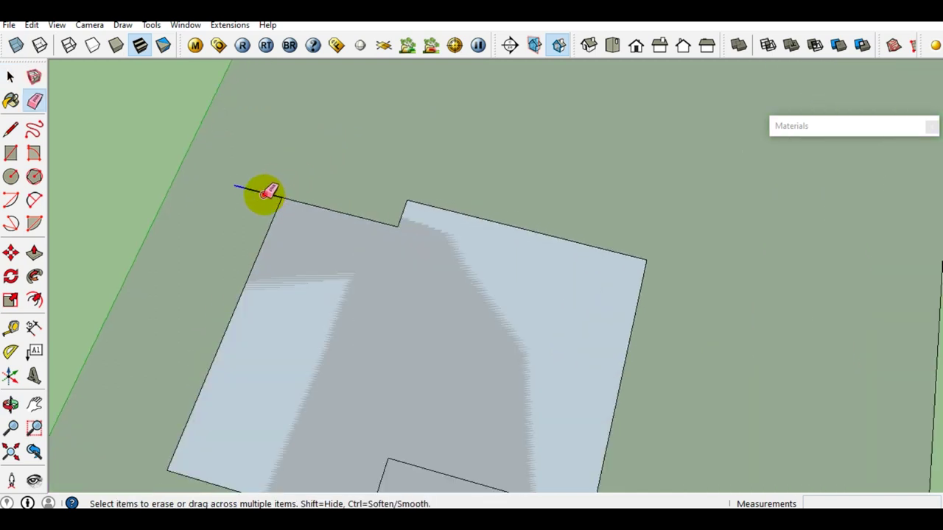
{"action": "key", "text": "space"}
{"action": "scroll", "coordinate": [294, 192], "scroll_direction": "up", "scroll_amount": 2}
{"action": "middle_click_drag", "start_coordinate": [299, 187], "coordinate": [325, 236]}
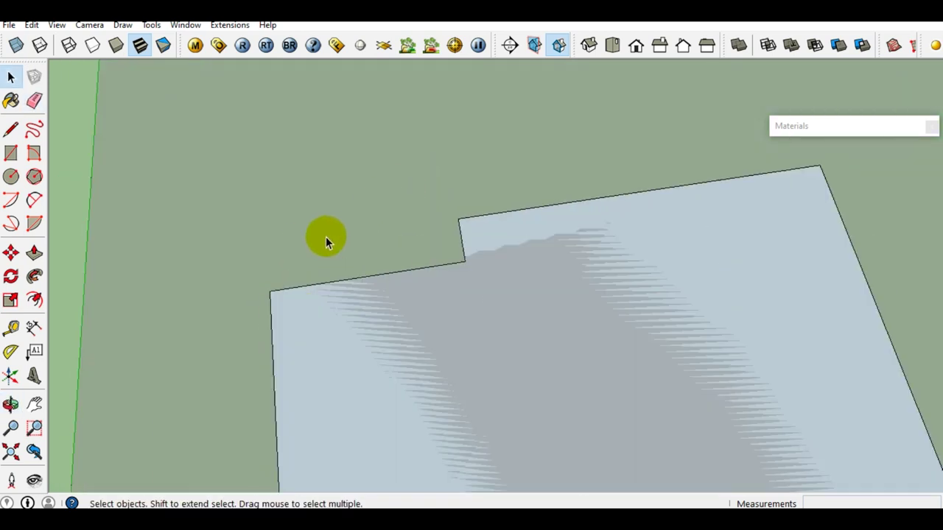
{"action": "scroll", "coordinate": [270, 260], "scroll_direction": "up", "scroll_amount": 2}
{"action": "scroll", "coordinate": [270, 260], "scroll_direction": "up", "scroll_amount": 1}
{"action": "key", "text": "l"}
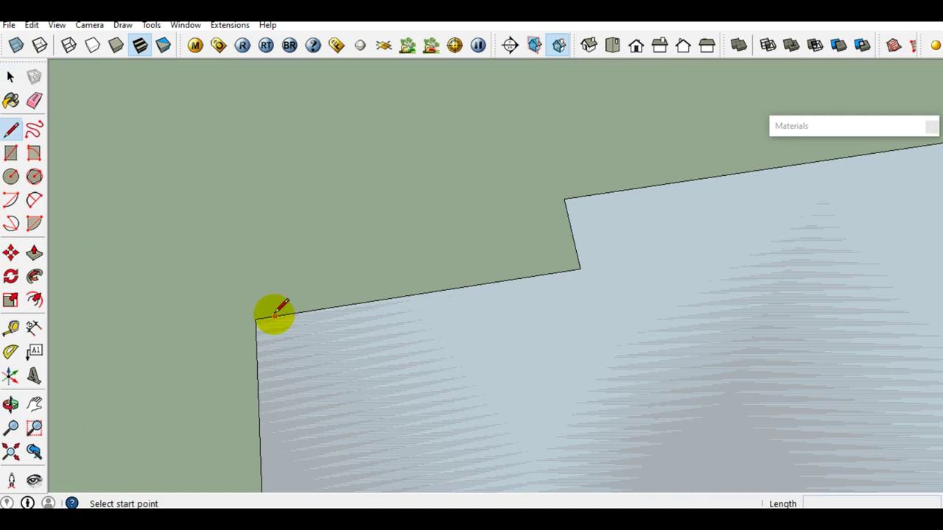
{"action": "left_click", "coordinate": [256, 318]}
{"action": "type", "text": "100"}
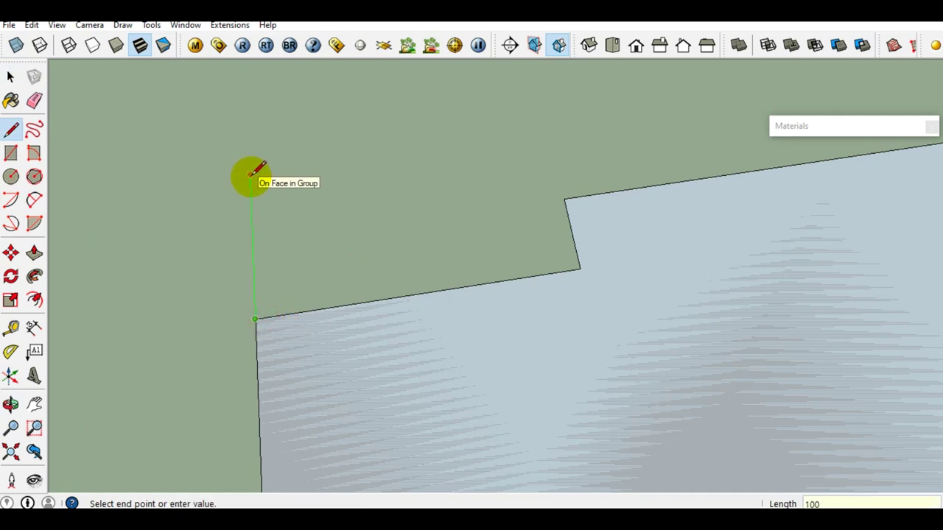
{"action": "left_click", "coordinate": [250, 176]}
{"action": "left_click", "coordinate": [593, 128]}
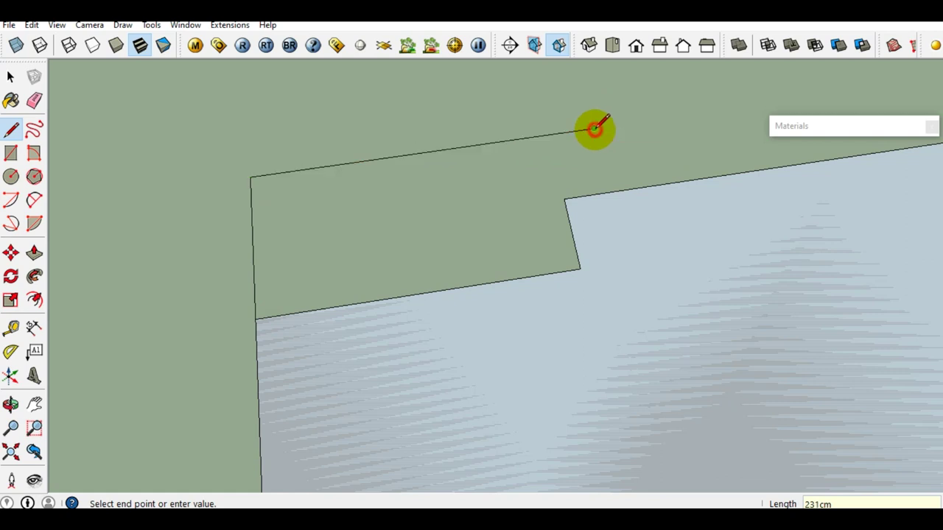
{"action": "key", "text": "Escape"}
{"action": "left_click", "coordinate": [565, 197]}
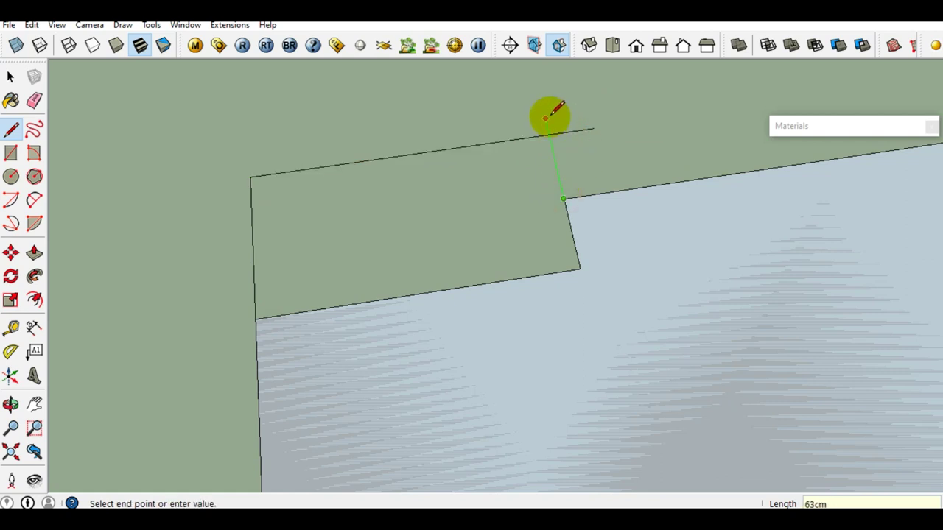
{"action": "left_click", "coordinate": [551, 136]}
{"action": "key", "text": "space"}
Erase the stray edge stubs left over at the corner
{"action": "key", "text": "e"}
{"action": "left_click", "coordinate": [561, 129]}
{"action": "key", "text": "space"}
{"action": "middle_click_drag", "start_coordinate": [481, 150], "coordinate": [400, 151]}
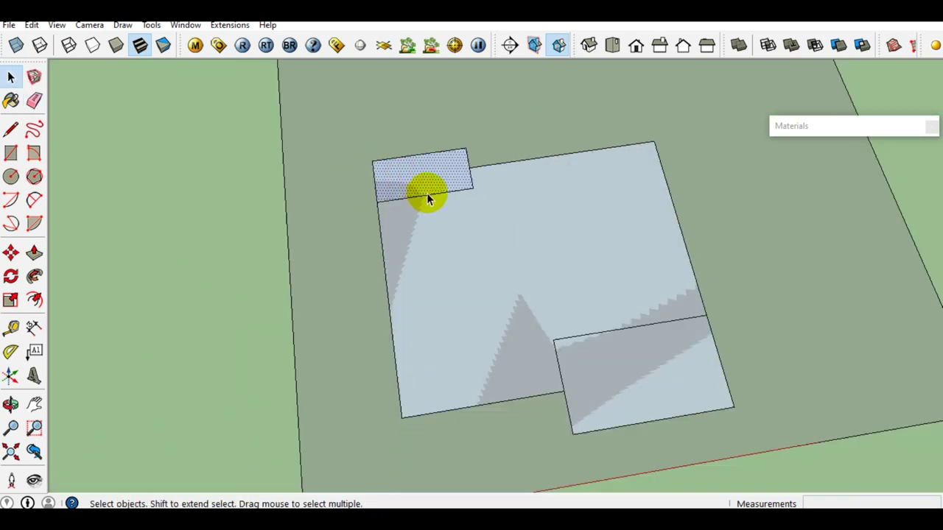
Place a tape-measure guide 180 cm from the footprint's bottom edge
{"action": "middle_click_drag", "start_coordinate": [426, 192], "coordinate": [529, 275]}
{"action": "left_click", "coordinate": [524, 221]}
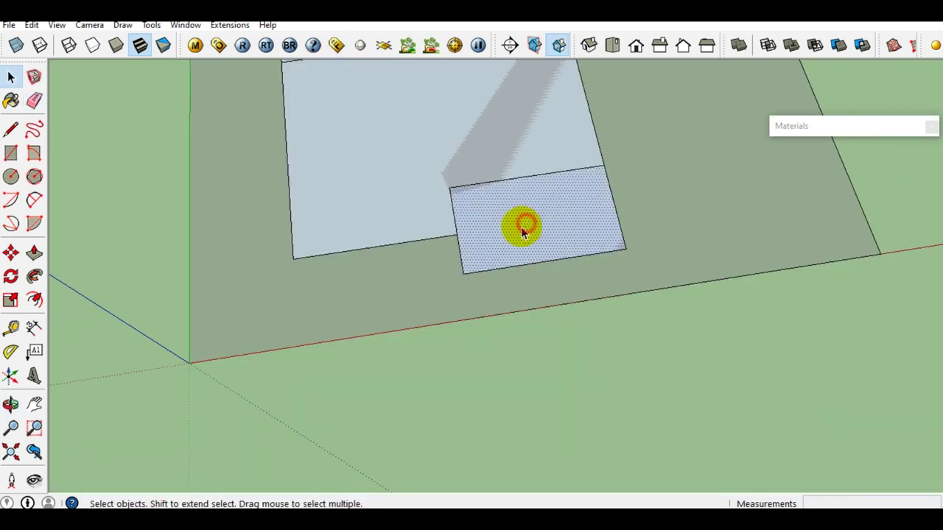
{"action": "scroll", "coordinate": [445, 221], "scroll_direction": "up", "scroll_amount": 2}
{"action": "middle_click_drag", "start_coordinate": [444, 221], "coordinate": [435, 267]}
{"action": "scroll", "coordinate": [405, 206], "scroll_direction": "down", "scroll_amount": 2}
{"action": "middle_click_drag", "start_coordinate": [405, 206], "coordinate": [425, 233]}
{"action": "key", "text": "t"}
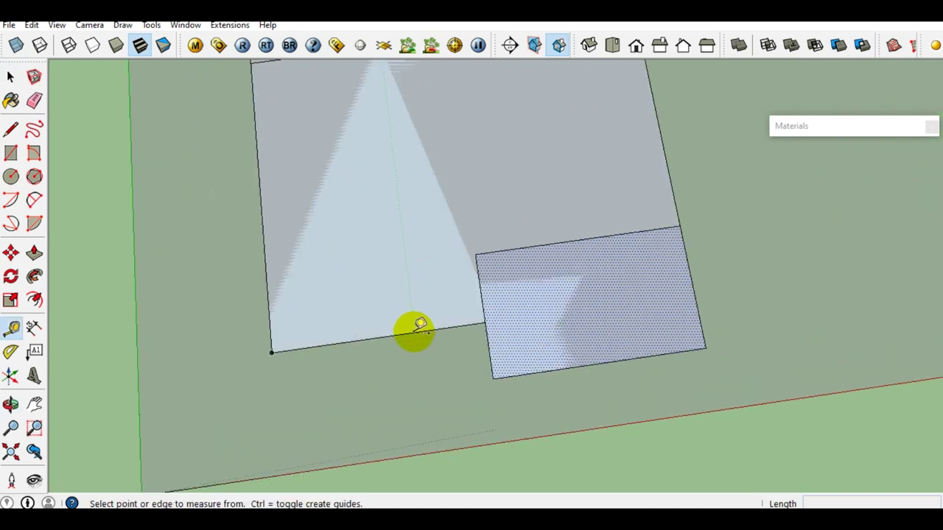
{"action": "left_click", "coordinate": [431, 328]}
{"action": "type", "text": "180"}
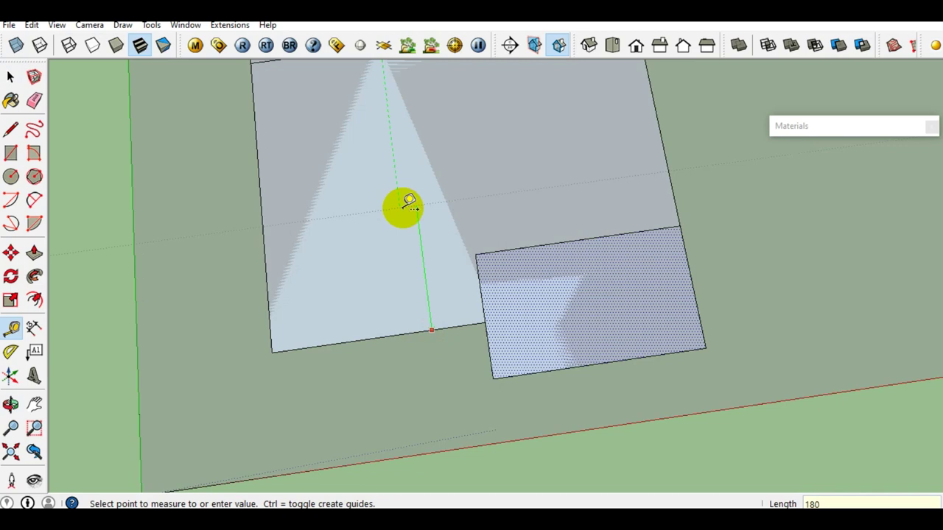
{"action": "key", "text": "Return"}
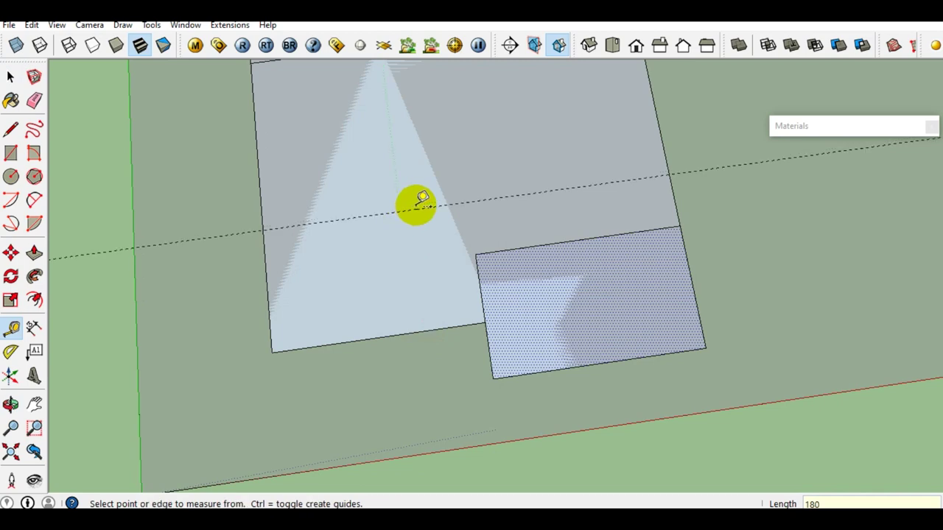
Add a guide through the middle of the footprint from an edge midpoint
{"action": "middle_click_drag", "start_coordinate": [417, 204], "coordinate": [427, 173]}
{"action": "scroll", "coordinate": [564, 140], "scroll_direction": "up", "scroll_amount": 3}
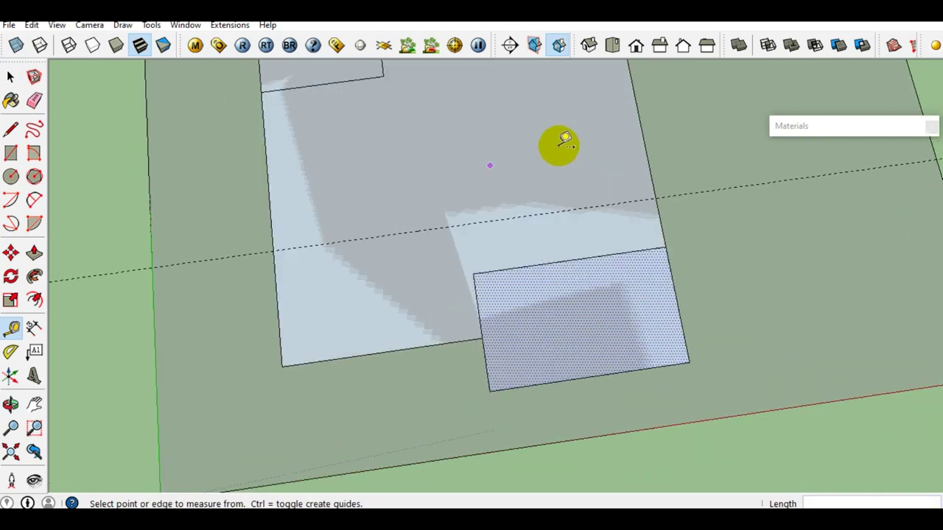
{"action": "left_click", "coordinate": [653, 127]}
{"action": "left_click", "coordinate": [479, 267]}
{"action": "scroll", "coordinate": [475, 263], "scroll_direction": "down", "scroll_amount": 2}
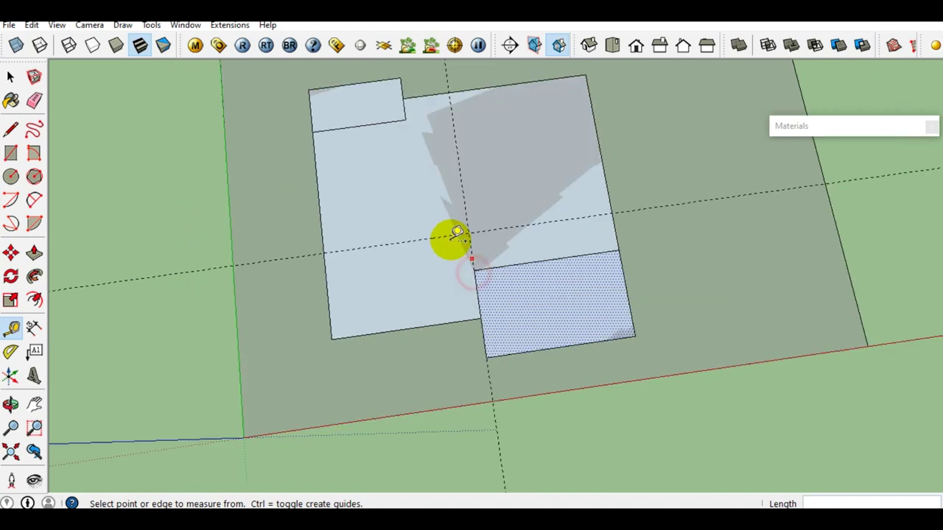
{"action": "key", "text": "space"}
Add a guide in line with the small rectangle's corner and another 160 cm from the top edge
{"action": "middle_click_drag", "start_coordinate": [433, 184], "coordinate": [439, 219]}
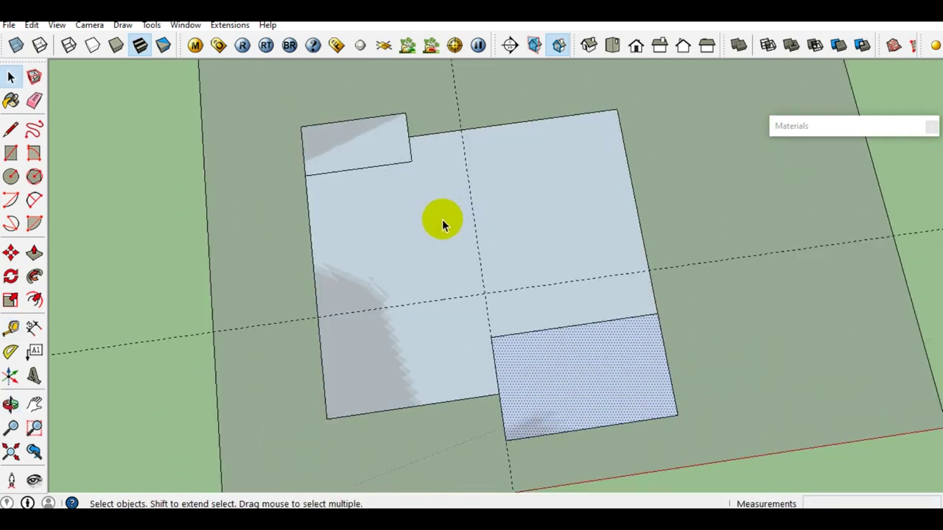
{"action": "key", "text": "t"}
{"action": "scroll", "coordinate": [486, 132], "scroll_direction": "up", "scroll_amount": 1}
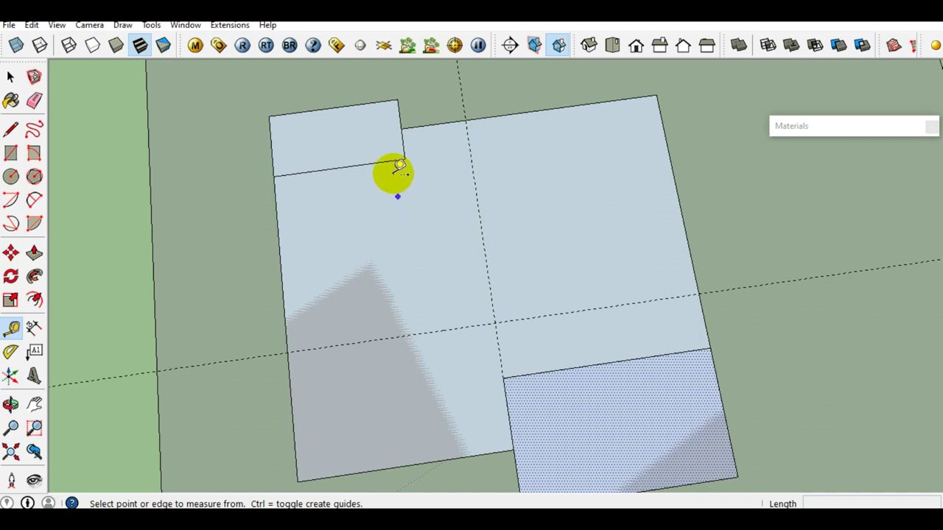
{"action": "left_click", "coordinate": [671, 170]}
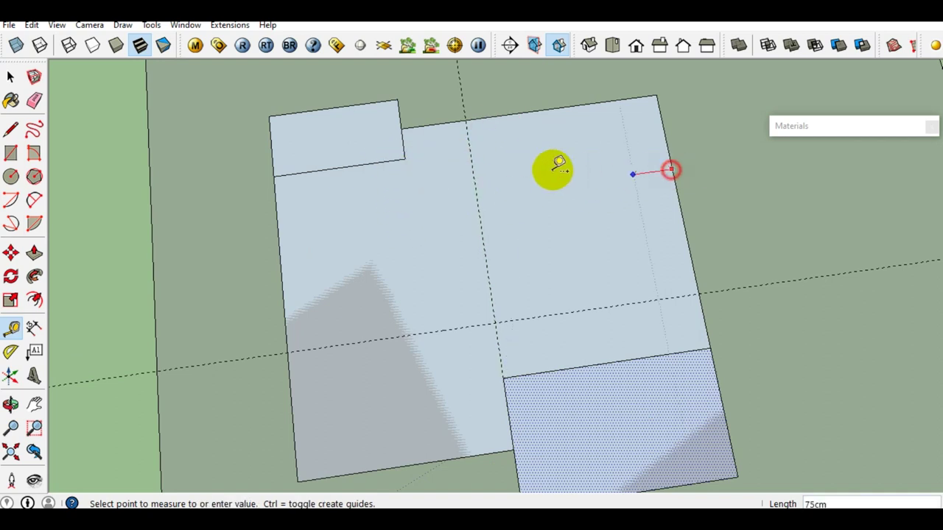
{"action": "left_click", "coordinate": [407, 159]}
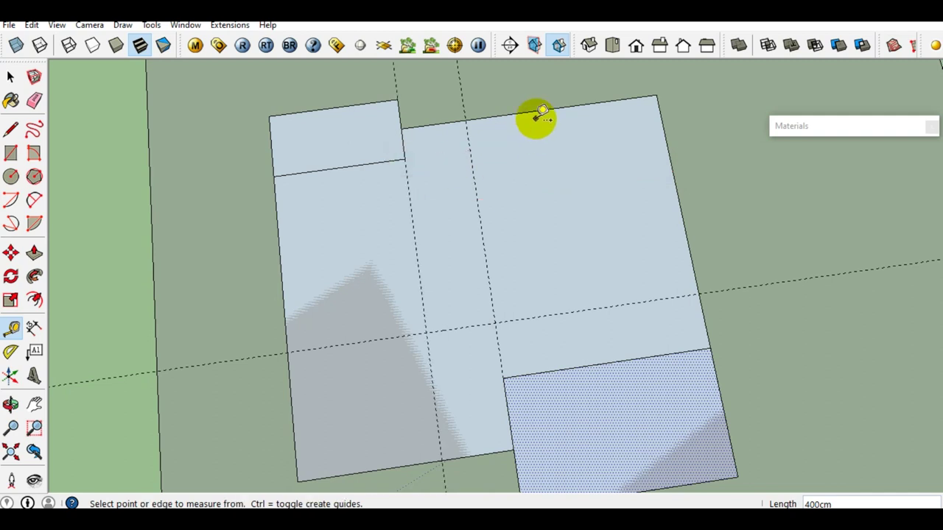
{"action": "left_click", "coordinate": [531, 112]}
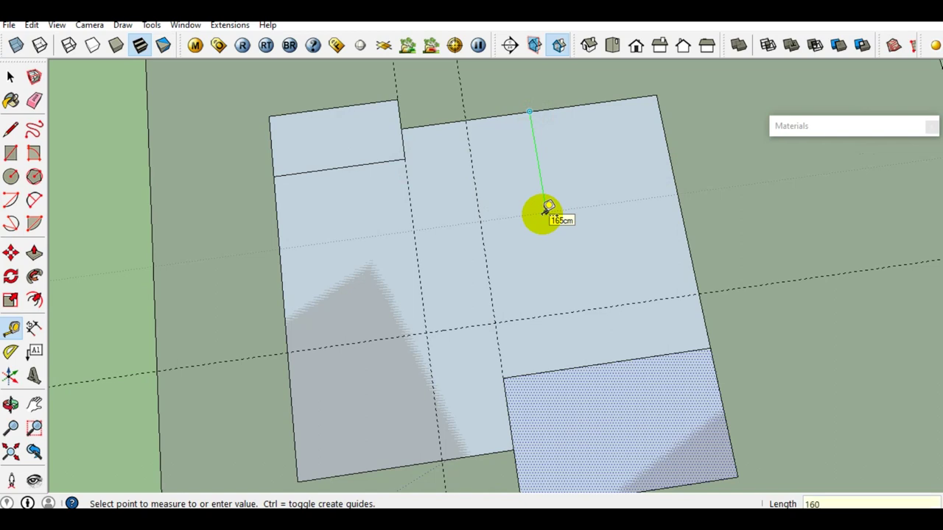
{"action": "key", "text": "Return"}
{"action": "key", "text": "space"}
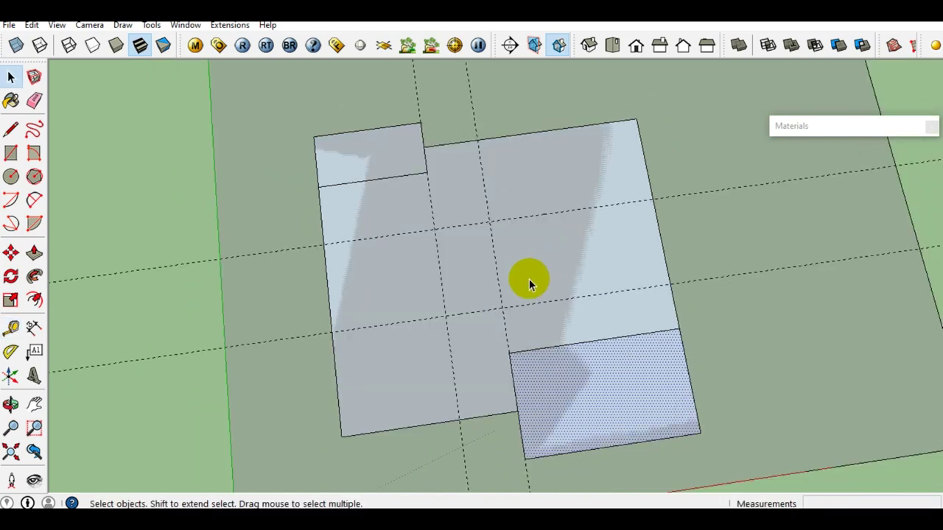
Trace edges along the guides from the porch corner to the right side and across the lower left
{"action": "key", "text": "l"}
{"action": "left_click", "coordinate": [511, 357]}
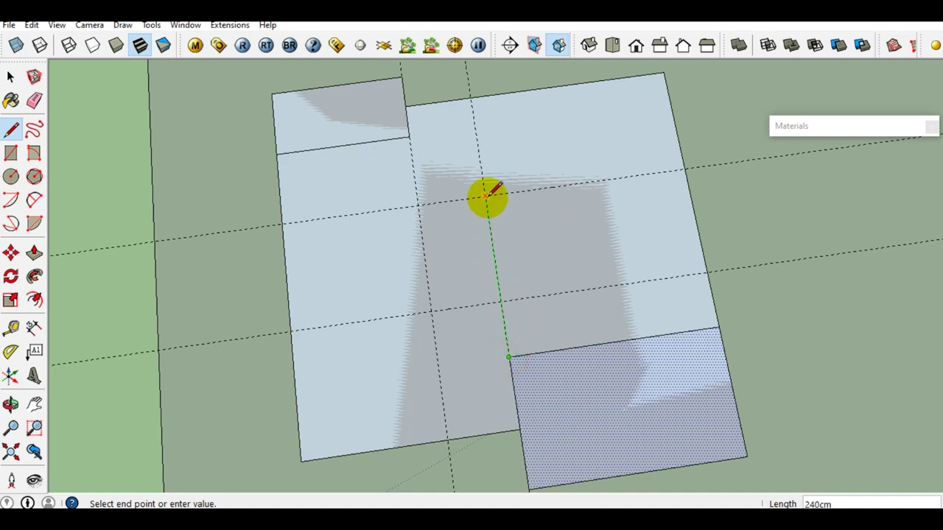
{"action": "left_click", "coordinate": [484, 196]}
{"action": "left_click", "coordinate": [684, 170]}
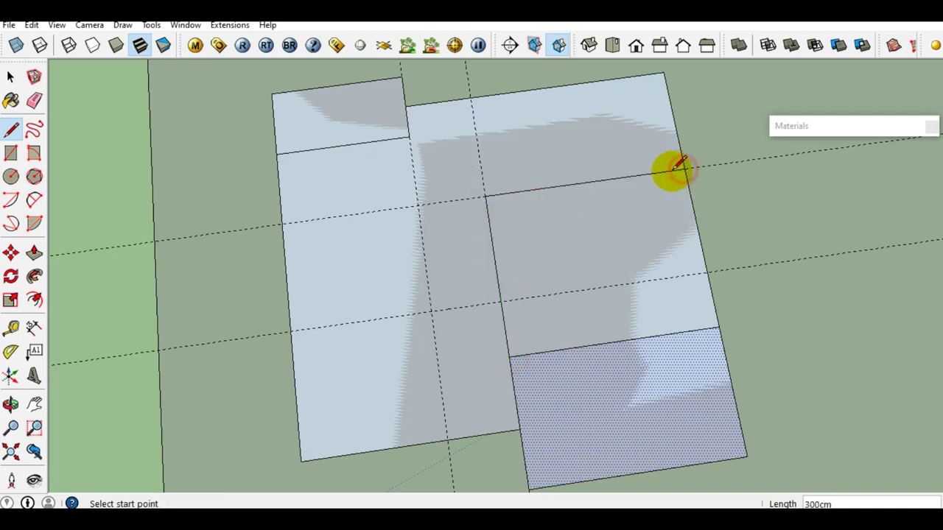
{"action": "left_click", "coordinate": [292, 330]}
{"action": "left_click", "coordinate": [500, 301]}
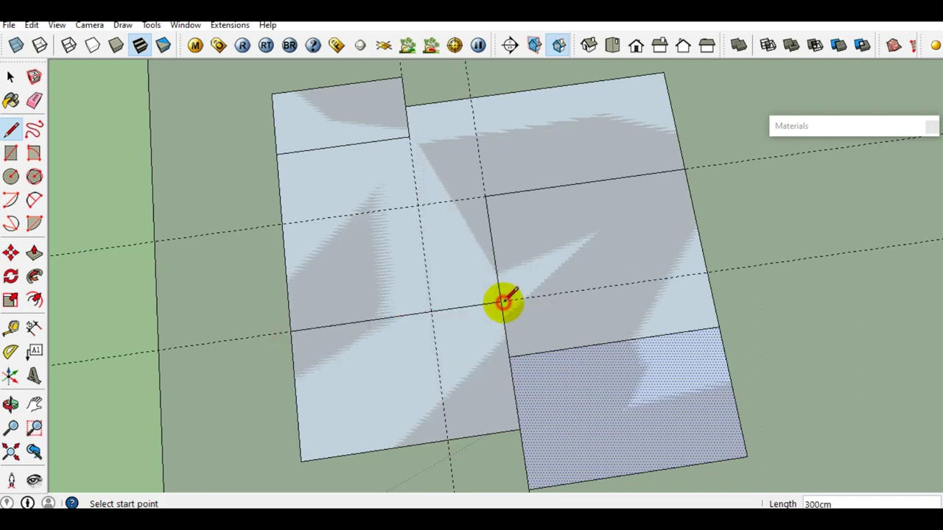
Trace the remaining edges along the left guide and up to the top edge, splitting the face
{"action": "scroll", "coordinate": [354, 212], "scroll_direction": "up", "scroll_amount": 1}
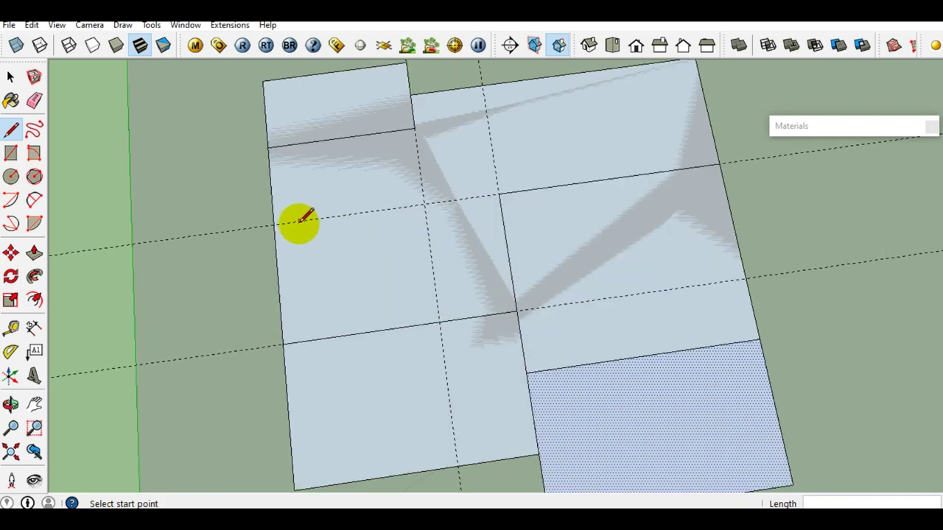
{"action": "left_click", "coordinate": [273, 225]}
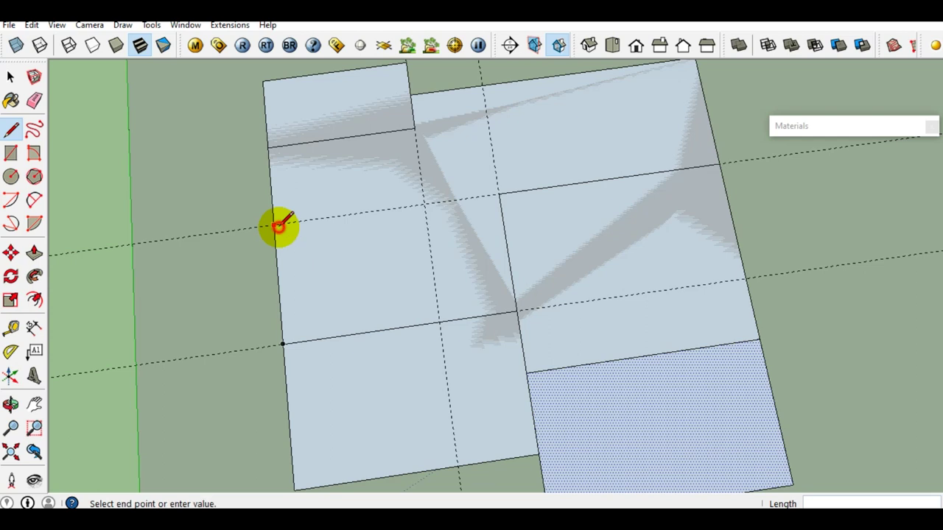
{"action": "left_click", "coordinate": [499, 193]}
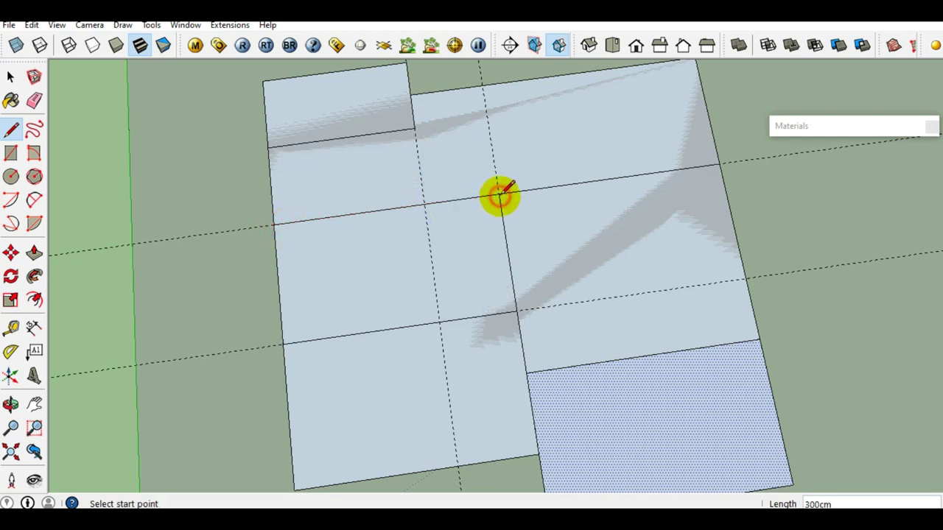
{"action": "key", "text": "space"}
{"action": "key", "text": "l"}
{"action": "left_click", "coordinate": [499, 194]}
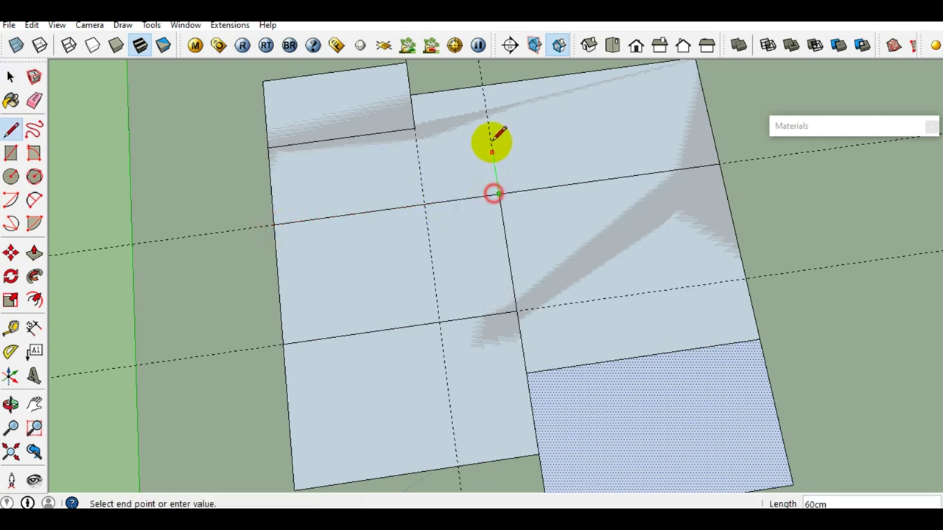
{"action": "left_click", "coordinate": [486, 87]}
{"action": "key", "text": "space"}
{"action": "scroll", "coordinate": [518, 213], "scroll_direction": "down", "scroll_amount": 2}
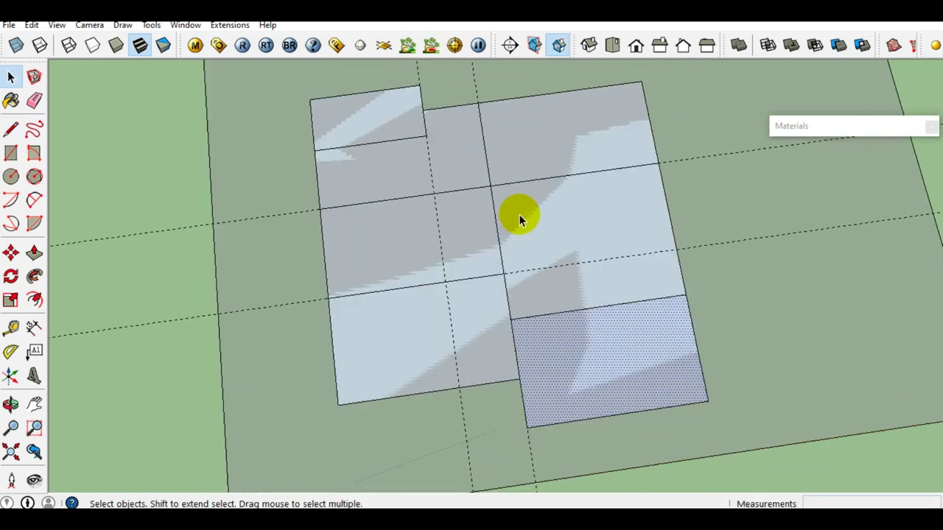
Erase the three dashed guide lines crossing the footprint
{"action": "key", "text": "e"}
{"action": "left_click", "coordinate": [545, 258]}
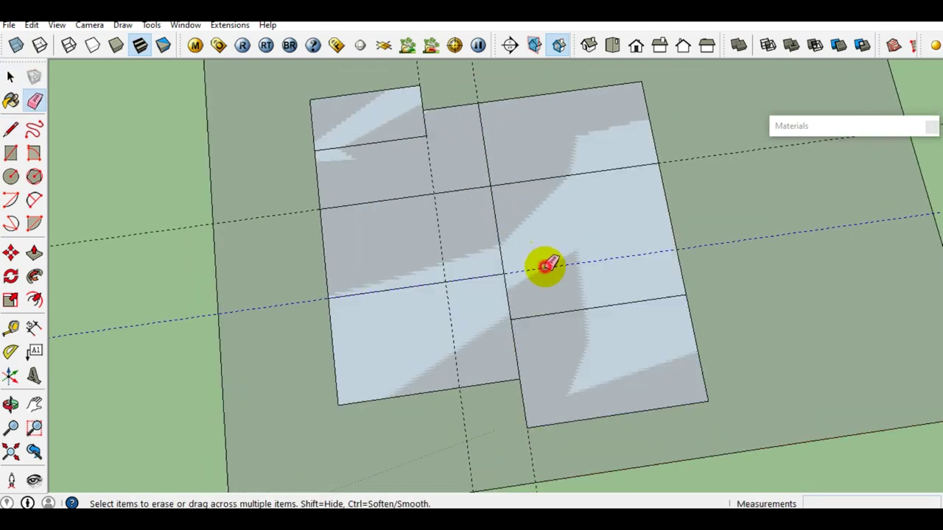
{"action": "left_click", "coordinate": [447, 295]}
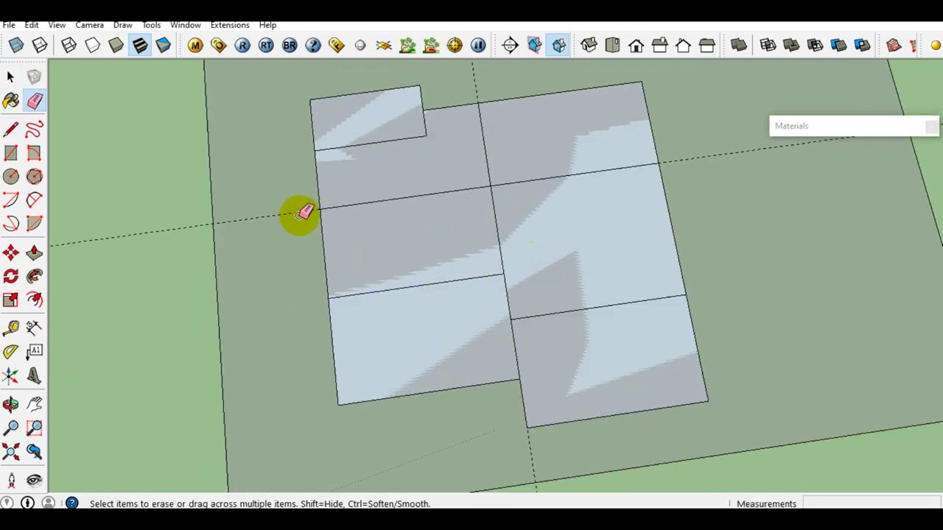
{"action": "scroll", "coordinate": [328, 212], "scroll_direction": "down", "scroll_amount": 2}
{"action": "left_click", "coordinate": [443, 102]}
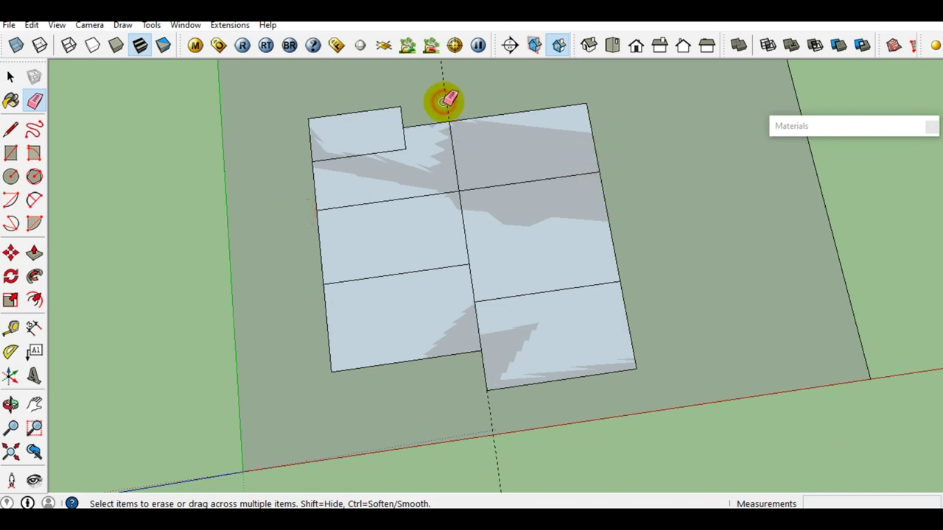
{"action": "mouse_move", "coordinate": [451, 101]}
{"action": "middle_mouse_down"}
{"action": "mouse_move", "coordinate": [467, 196]}
{"action": "mouse_move", "coordinate": [490, 196]}
{"action": "mouse_move", "coordinate": [427, 179]}
{"action": "mouse_move", "coordinate": [536, 223]}
{"action": "mouse_move", "coordinate": [526, 280]}
{"action": "mouse_move", "coordinate": [380, 305]}
{"action": "mouse_move", "coordinate": [550, 294]}
{"action": "mouse_move", "coordinate": [584, 247]}
{"action": "mouse_move", "coordinate": [541, 240]}
{"action": "mouse_move", "coordinate": [664, 226]}
{"action": "middle_mouse_up"}
{"action": "key", "text": "space"}
Paint all seven footprint panels with Translucent_Glass_Gray
{"action": "key", "text": "b"}
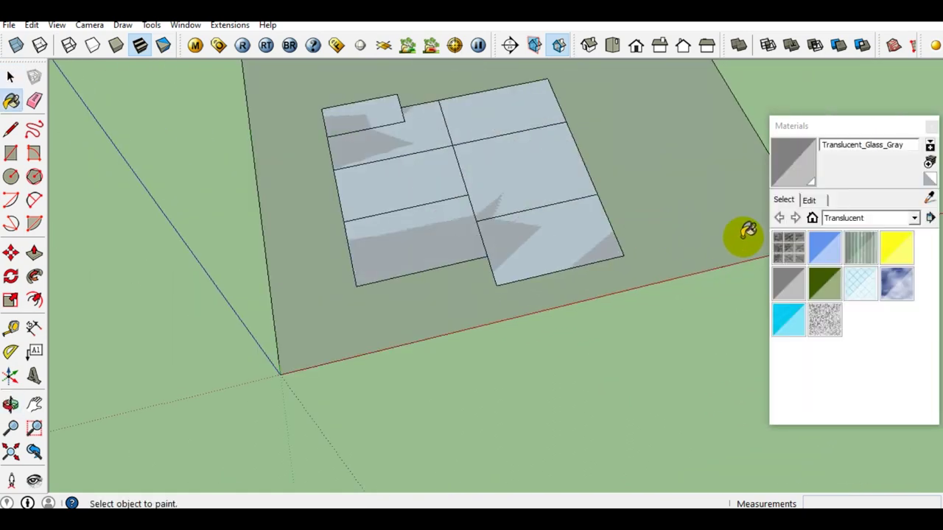
{"action": "left_click", "coordinate": [526, 237]}
{"action": "left_click", "coordinate": [498, 168]}
{"action": "left_click", "coordinate": [417, 229]}
{"action": "left_click", "coordinate": [403, 162]}
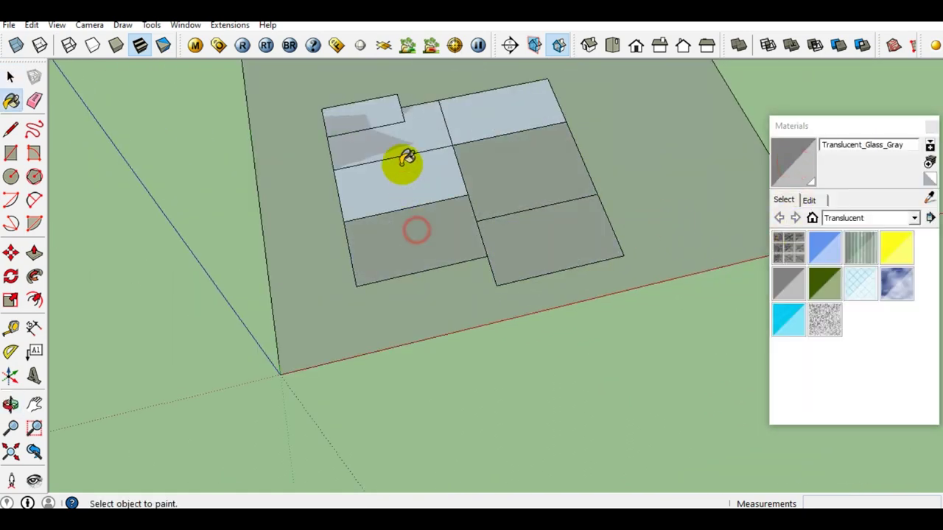
{"action": "left_click", "coordinate": [416, 125]}
{"action": "left_click", "coordinate": [489, 109]}
{"action": "left_click", "coordinate": [373, 107]}
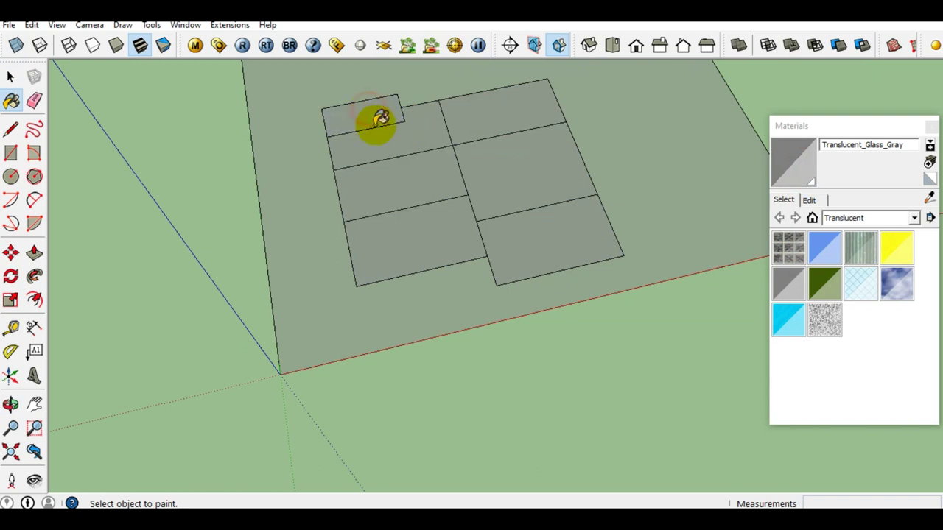
{"action": "key", "text": "space"}
Erase the edge splitting the upper strip so it becomes one long panel
{"action": "scroll", "coordinate": [483, 138], "scroll_direction": "down", "scroll_amount": 2}
{"action": "scroll", "coordinate": [483, 138], "scroll_direction": "up", "scroll_amount": 2}
{"action": "mouse_move", "coordinate": [421, 137]}
{"action": "middle_mouse_down"}
{"action": "mouse_move", "coordinate": [395, 215]}
{"action": "mouse_move", "coordinate": [429, 122]}
{"action": "middle_mouse_up"}
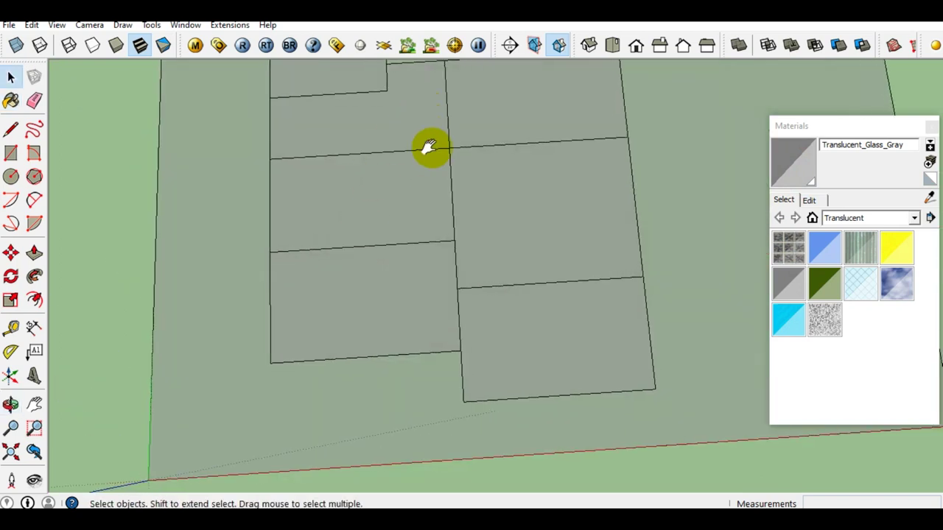
{"action": "scroll", "coordinate": [415, 236], "scroll_direction": "up", "scroll_amount": 2}
{"action": "key", "text": "e"}
{"action": "scroll", "coordinate": [427, 214], "scroll_direction": "up", "scroll_amount": 1}
{"action": "scroll", "coordinate": [439, 196], "scroll_direction": "up", "scroll_amount": 1}
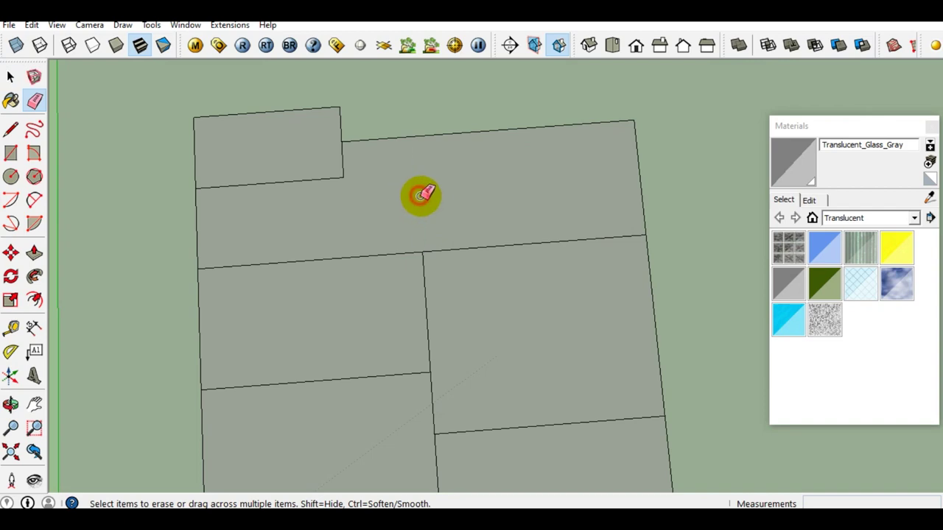
{"action": "left_click", "coordinate": [417, 194]}
{"action": "key", "text": "space"}
Select the footprint panels one by one while orbiting around them to check them
{"action": "left_click", "coordinate": [448, 221]}
{"action": "mouse_move", "coordinate": [448, 221]}
{"action": "middle_mouse_down"}
{"action": "mouse_move", "coordinate": [338, 175]}
{"action": "mouse_move", "coordinate": [395, 238]}
{"action": "middle_mouse_up"}
{"action": "left_click", "coordinate": [382, 271]}
{"action": "mouse_move", "coordinate": [381, 271]}
{"action": "middle_mouse_down"}
{"action": "mouse_move", "coordinate": [179, 238]}
{"action": "mouse_move", "coordinate": [365, 168]}
{"action": "mouse_move", "coordinate": [395, 172]}
{"action": "middle_mouse_up"}
{"action": "left_click", "coordinate": [244, 249]}
{"action": "mouse_move", "coordinate": [263, 248]}
{"action": "middle_mouse_down"}
{"action": "mouse_move", "coordinate": [382, 187]}
{"action": "mouse_move", "coordinate": [295, 169]}
{"action": "mouse_move", "coordinate": [457, 138]}
{"action": "mouse_move", "coordinate": [488, 217]}
{"action": "mouse_move", "coordinate": [490, 291]}
{"action": "mouse_move", "coordinate": [525, 221]}
{"action": "mouse_move", "coordinate": [467, 270]}
{"action": "mouse_move", "coordinate": [612, 372]}
{"action": "mouse_move", "coordinate": [505, 309]}
{"action": "mouse_move", "coordinate": [391, 210]}
{"action": "middle_mouse_up"}
{"action": "left_click", "coordinate": [382, 187]}
{"action": "left_click", "coordinate": [490, 291]}
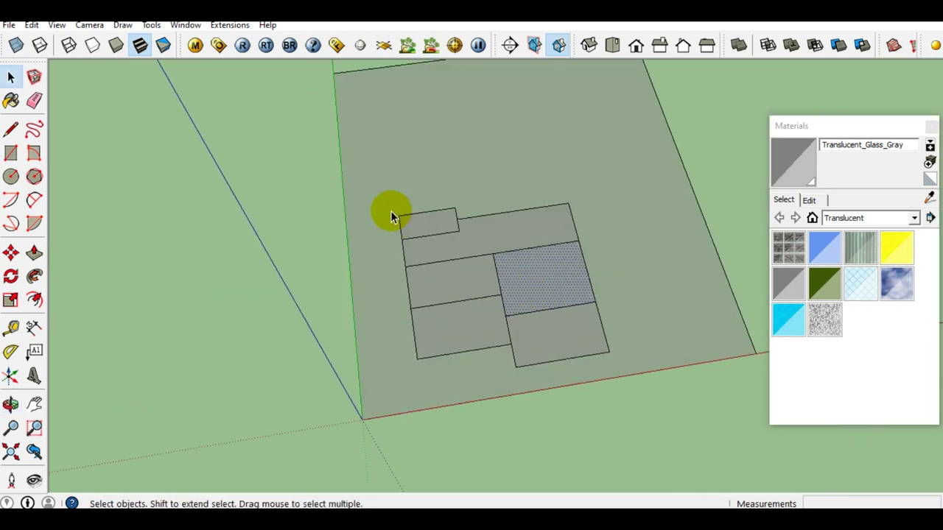
Select all footprint panels and move them slightly down-right on the ground face
{"action": "left_click_drag", "start_coordinate": [370, 172], "coordinate": [741, 457]}
{"action": "mouse_move", "coordinate": [569, 387]}
{"action": "middle_mouse_down"}
{"action": "mouse_move", "coordinate": [333, 344]}
{"action": "mouse_move", "coordinate": [430, 385]}
{"action": "middle_mouse_up"}
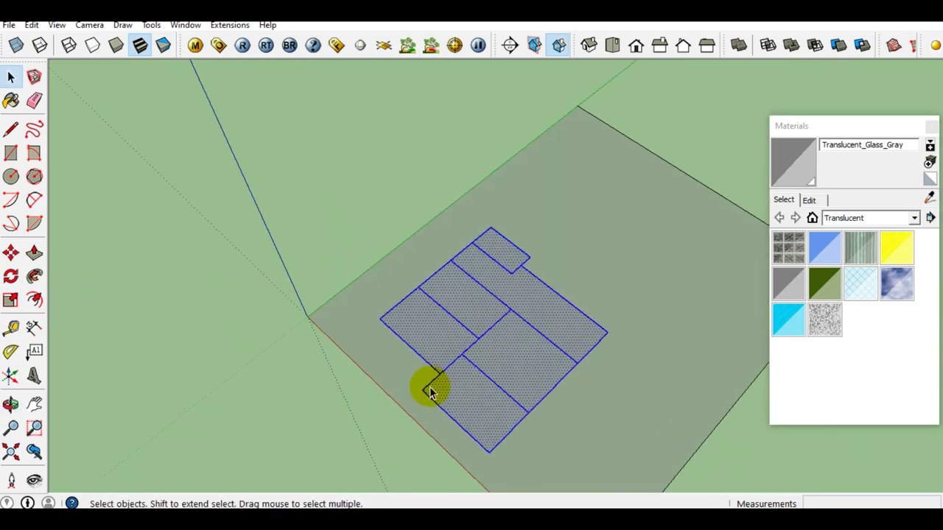
{"action": "key", "text": "m"}
{"action": "left_click_drag", "start_coordinate": [552, 447], "coordinate": [594, 397]}
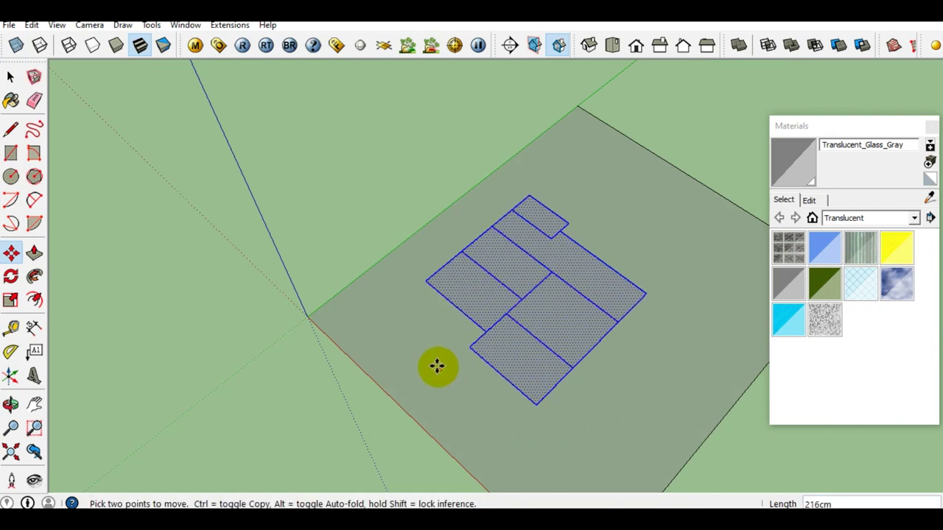
{"action": "left_click_drag", "start_coordinate": [435, 366], "coordinate": [456, 389]}
{"action": "key", "text": "space"}
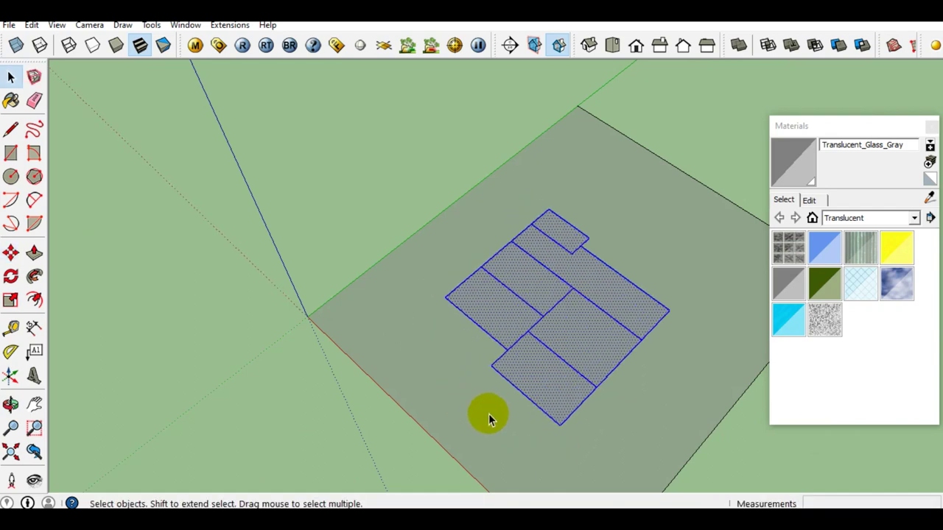
Orbit around the relocated layout and start a line on the ground below the rooms
{"action": "middle_click_drag", "start_coordinate": [488, 413], "coordinate": [665, 391]}
{"action": "left_click", "coordinate": [535, 401]}
{"action": "middle_click_drag", "start_coordinate": [474, 387], "coordinate": [597, 411]}
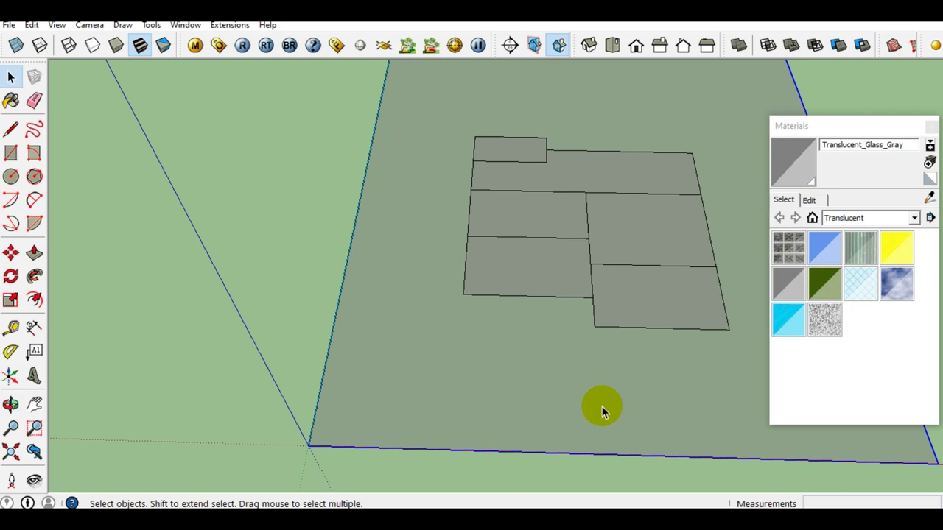
{"action": "middle_click_drag", "start_coordinate": [672, 391], "coordinate": [321, 374]}
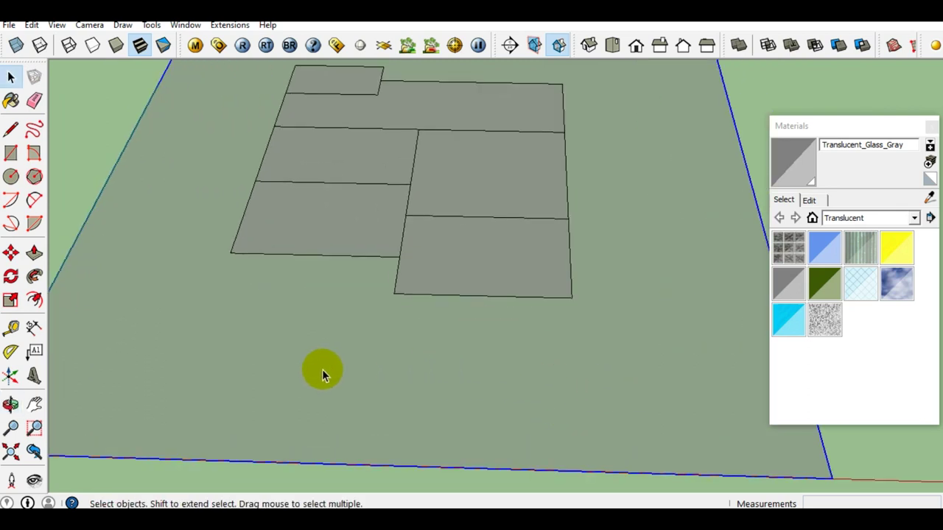
{"action": "key", "text": "l"}
{"action": "scroll", "coordinate": [361, 383], "scroll_direction": "up", "scroll_amount": 1}
{"action": "left_click", "coordinate": [367, 352]}
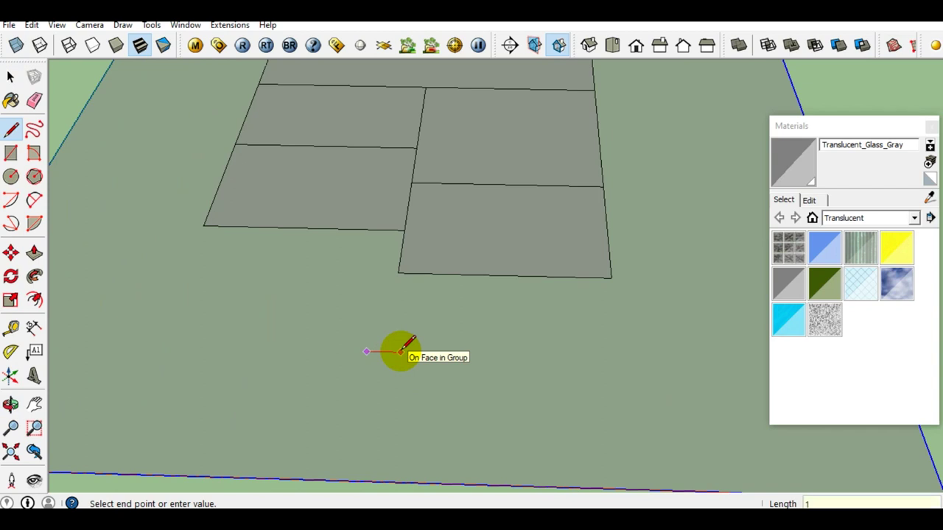
Draw an 80 cm reference line on the ground
{"action": "scroll", "coordinate": [382, 405], "scroll_direction": "up", "scroll_amount": 1}
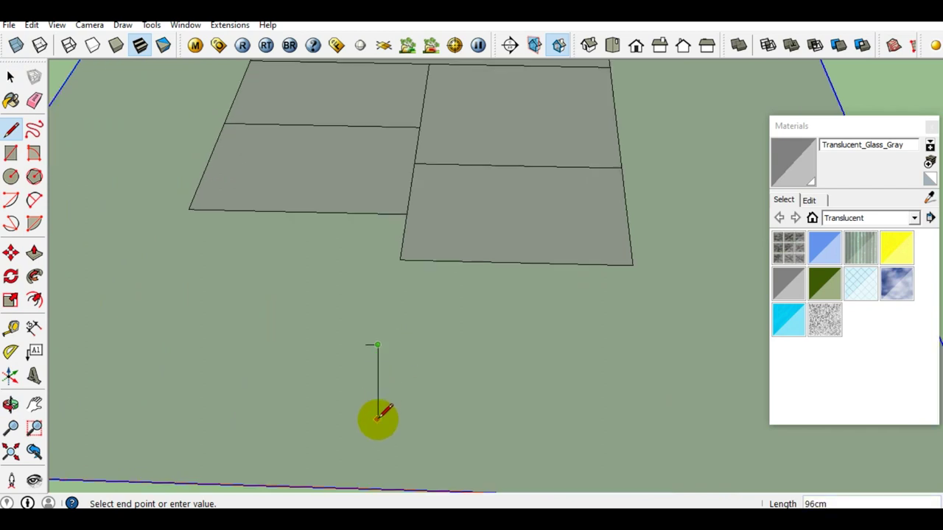
{"action": "scroll", "coordinate": [383, 412], "scroll_direction": "up", "scroll_amount": 1}
{"action": "scroll", "coordinate": [378, 394], "scroll_direction": "up", "scroll_amount": 1}
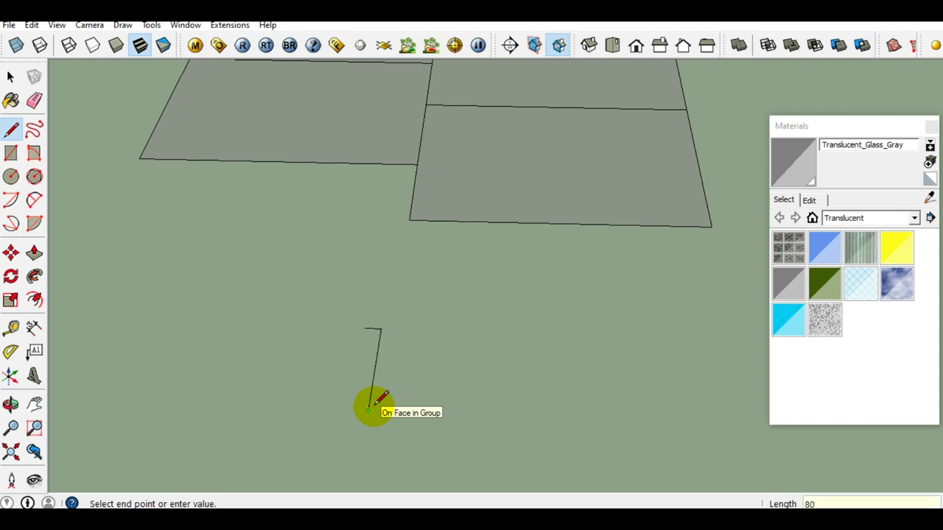
{"action": "left_click", "coordinate": [368, 410]}
{"action": "key", "text": "space"}
{"action": "scroll", "coordinate": [372, 410], "scroll_direction": "up", "scroll_amount": 1}
{"action": "scroll", "coordinate": [372, 411], "scroll_direction": "up", "scroll_amount": 1}
Draw an 80 cm by 15 cm rectangle starting from the line's end
{"action": "key", "text": "r"}
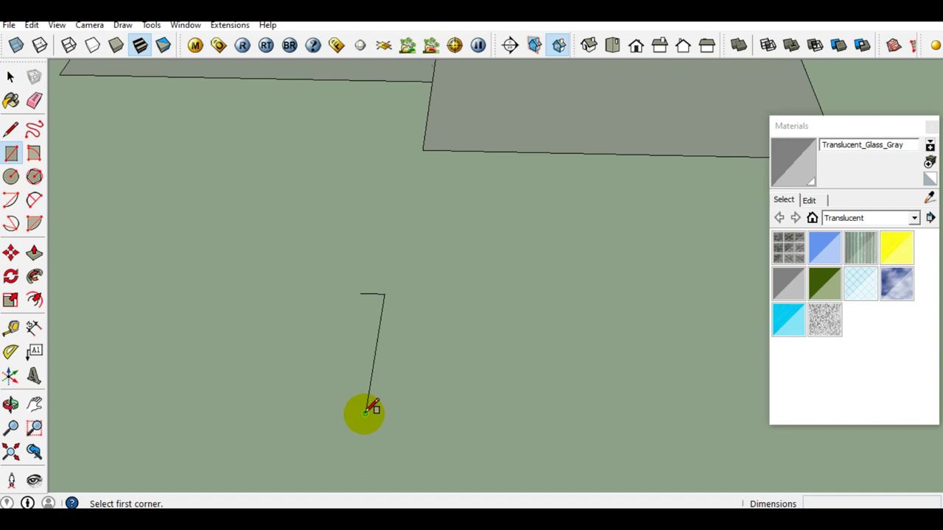
{"action": "left_click", "coordinate": [365, 413]}
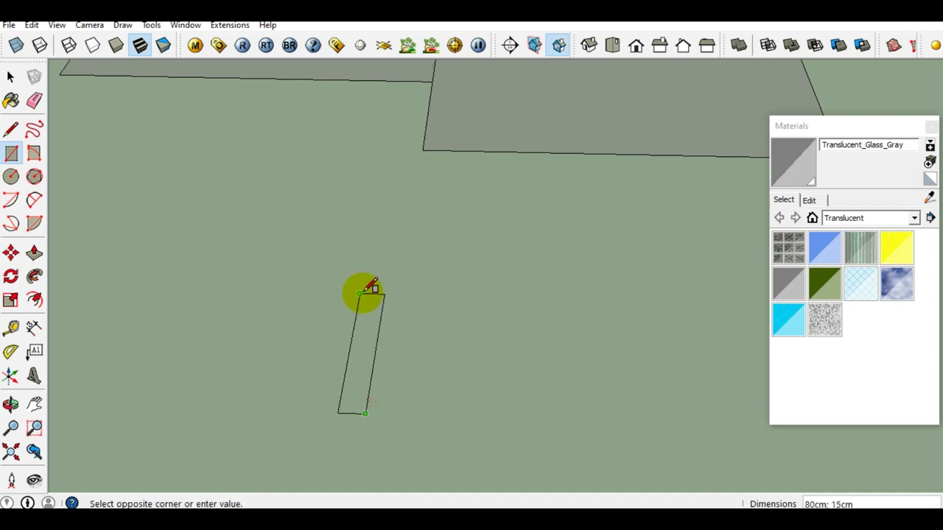
{"action": "left_click", "coordinate": [362, 292]}
{"action": "key", "text": "space"}
{"action": "mouse_move", "coordinate": [361, 313]}
{"action": "middle_mouse_down"}
{"action": "mouse_move", "coordinate": [354, 341]}
{"action": "mouse_move", "coordinate": [269, 294]}
{"action": "mouse_move", "coordinate": [341, 309]}
{"action": "middle_mouse_up"}
{"action": "scroll", "coordinate": [332, 314], "scroll_direction": "up", "scroll_amount": 2}
{"action": "key", "text": "t"}
{"action": "scroll", "coordinate": [305, 350], "scroll_direction": "up", "scroll_amount": 1}
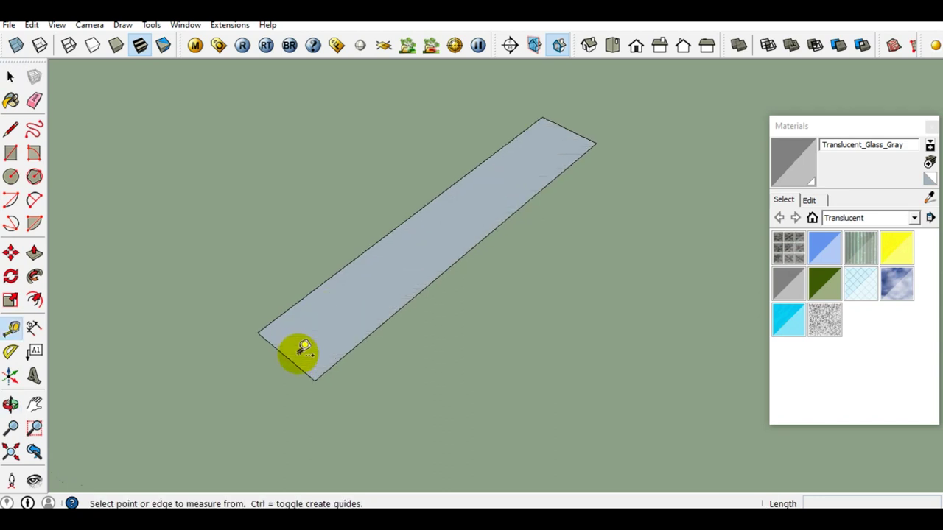
Place a guide near one end of the strip and draw a crosswise line splitting it
{"action": "left_click", "coordinate": [295, 358]}
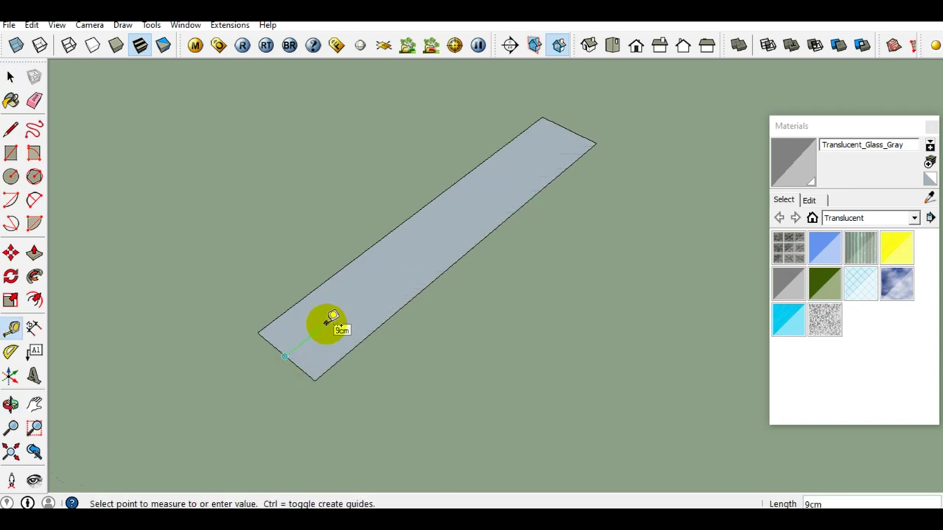
{"action": "key", "text": "space"}
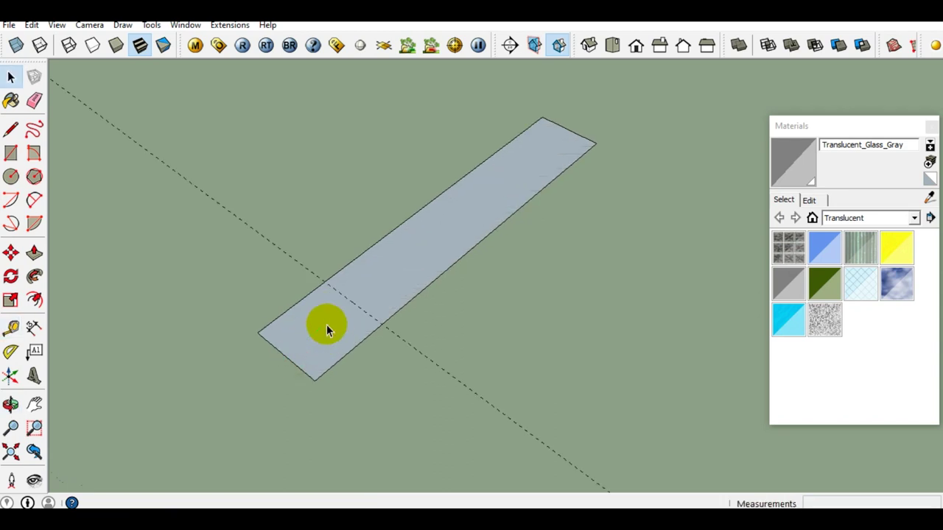
{"action": "key", "text": "l"}
{"action": "scroll", "coordinate": [321, 280], "scroll_direction": "up", "scroll_amount": 1}
{"action": "left_click", "coordinate": [325, 281]}
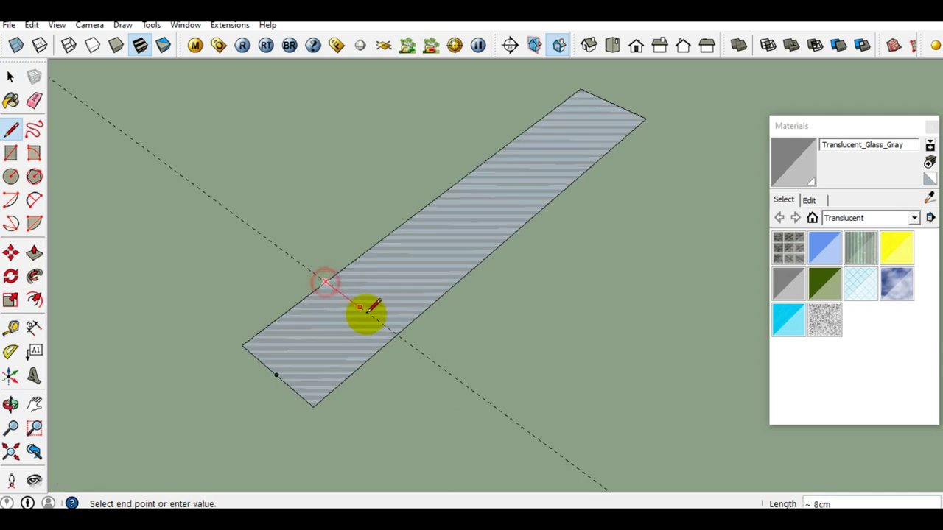
{"action": "left_click", "coordinate": [396, 335]}
{"action": "key", "text": "space"}
Group the long part of the strip and make it a component
{"action": "left_click", "coordinate": [414, 274]}
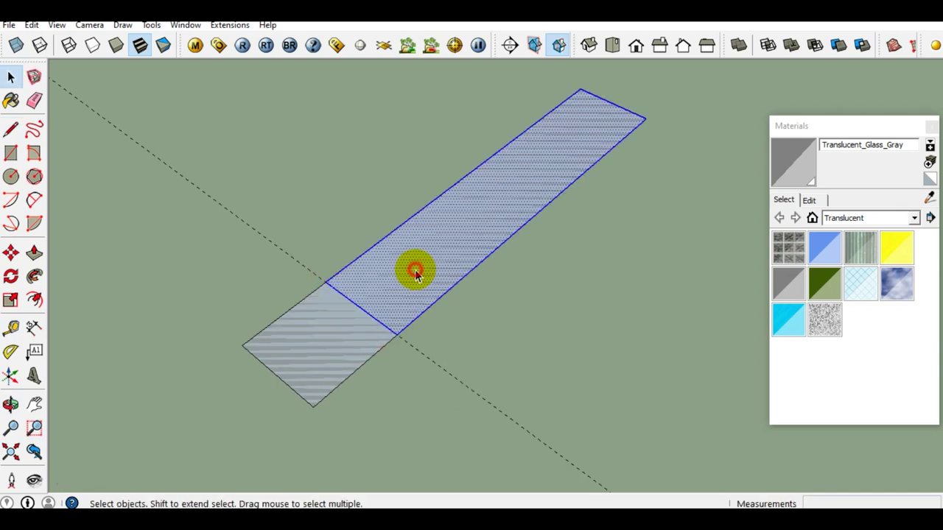
{"action": "right_click", "coordinate": [414, 272]}
{"action": "left_click", "coordinate": [471, 391]}
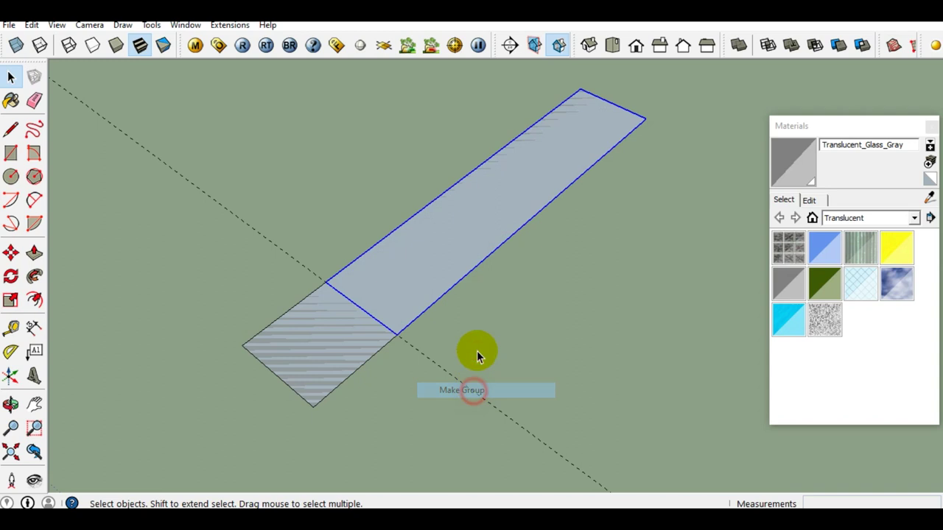
{"action": "right_click", "coordinate": [449, 252]}
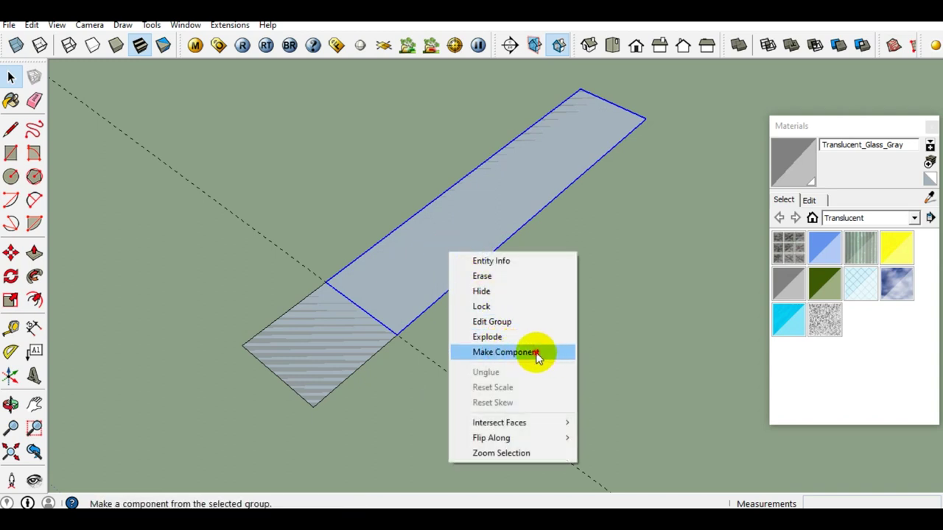
{"action": "left_click", "coordinate": [536, 354]}
Group the small square end piece and make it a component
{"action": "left_click", "coordinate": [332, 349]}
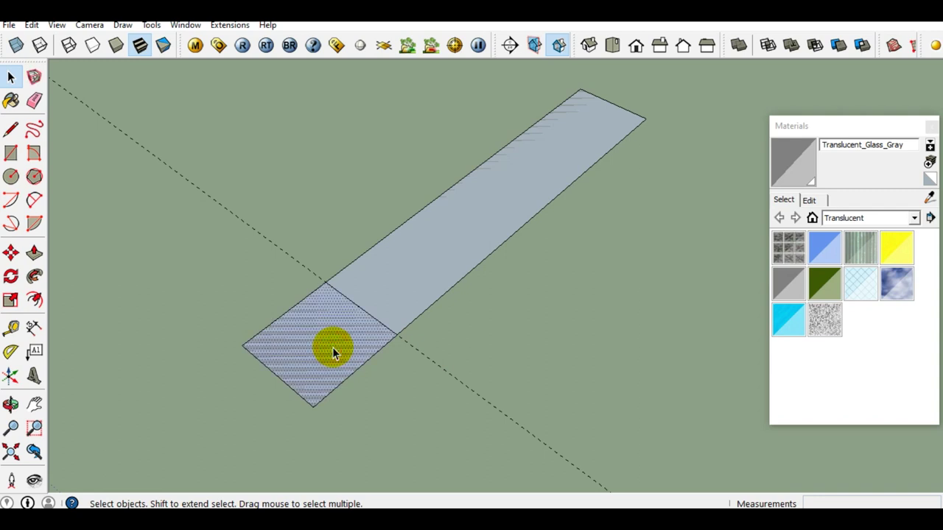
{"action": "double_click", "coordinate": [332, 347]}
{"action": "right_click", "coordinate": [332, 347]}
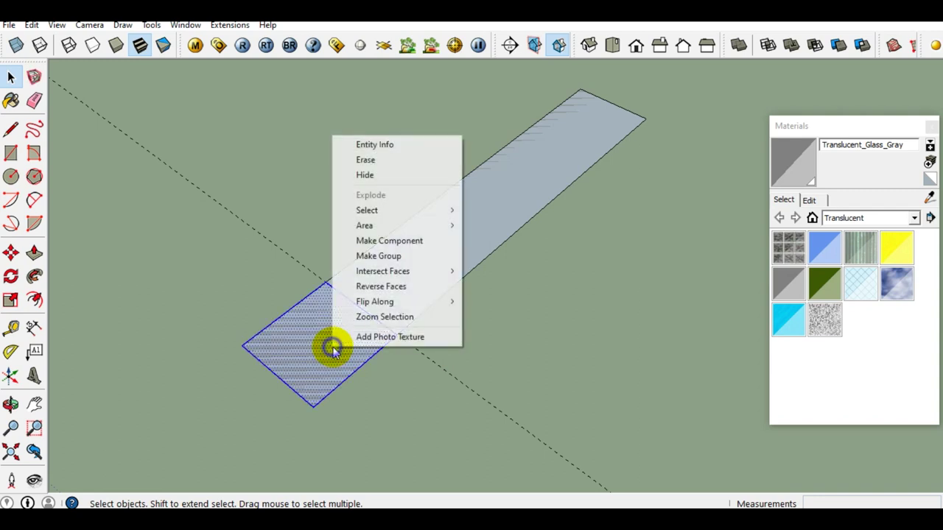
{"action": "left_click", "coordinate": [378, 256]}
{"action": "right_click", "coordinate": [324, 332]}
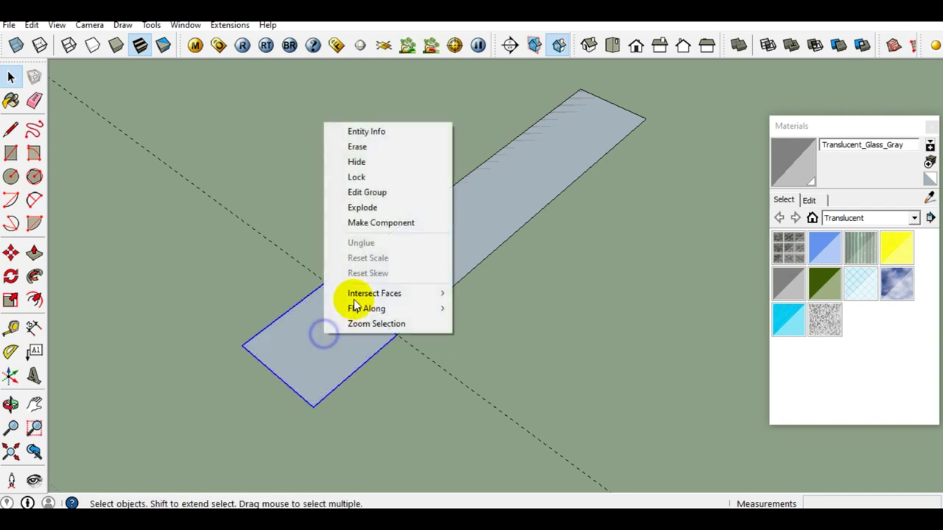
{"action": "left_click", "coordinate": [363, 226]}
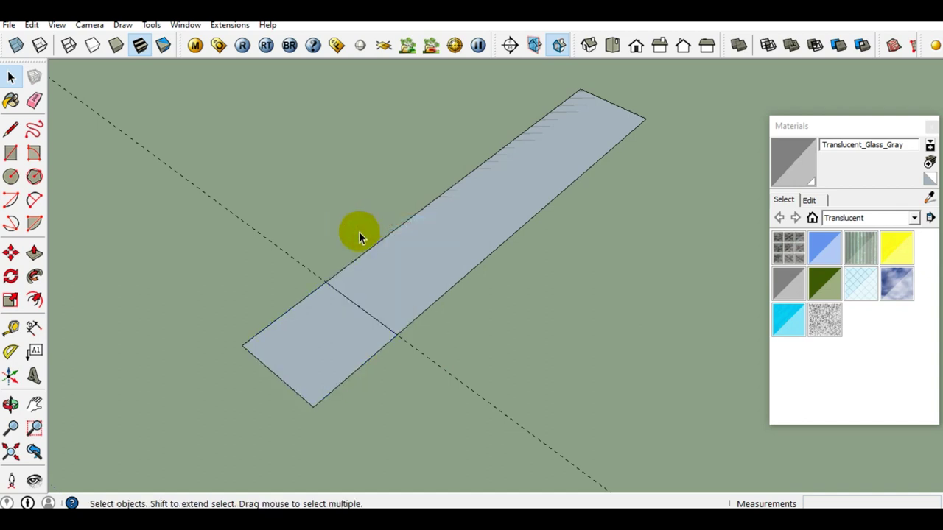
{"action": "scroll", "coordinate": [318, 328], "scroll_direction": "down", "scroll_amount": 1}
{"action": "middle_click_drag", "start_coordinate": [319, 332], "coordinate": [374, 318]}
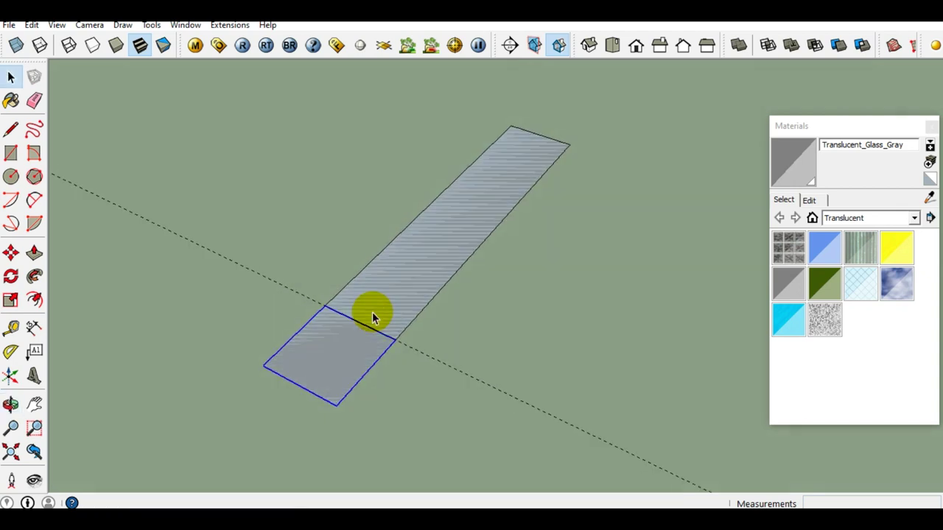
Draw a diagonal line between opposite corners of the square end piece
{"action": "key", "text": "e"}
{"action": "key", "text": "space"}
{"action": "mouse_move", "coordinate": [454, 350]}
{"action": "middle_mouse_down"}
{"action": "mouse_move", "coordinate": [330, 307]}
{"action": "mouse_move", "coordinate": [459, 316]}
{"action": "mouse_move", "coordinate": [431, 337]}
{"action": "mouse_move", "coordinate": [422, 361]}
{"action": "middle_mouse_up"}
{"action": "scroll", "coordinate": [423, 361], "scroll_direction": "up", "scroll_amount": 2}
{"action": "key", "text": "l"}
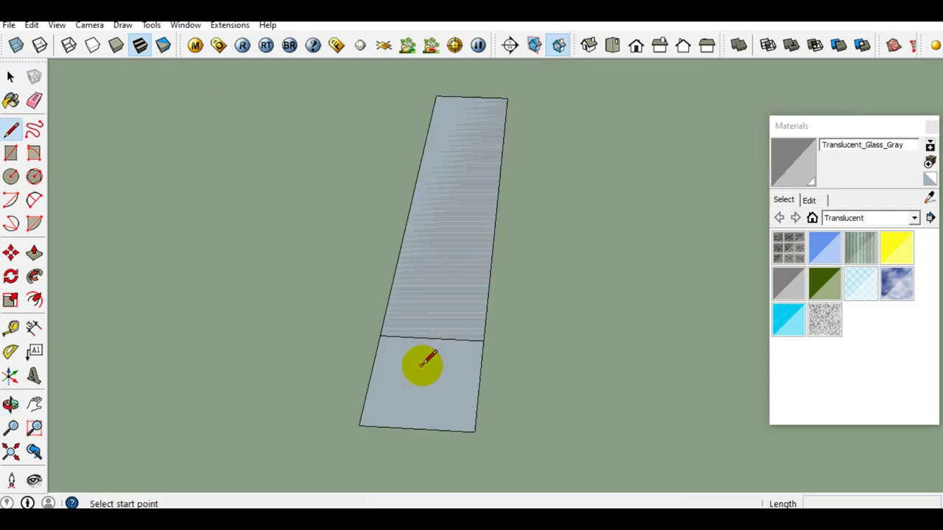
{"action": "scroll", "coordinate": [500, 337], "scroll_direction": "up", "scroll_amount": 2}
{"action": "left_click", "coordinate": [513, 328]}
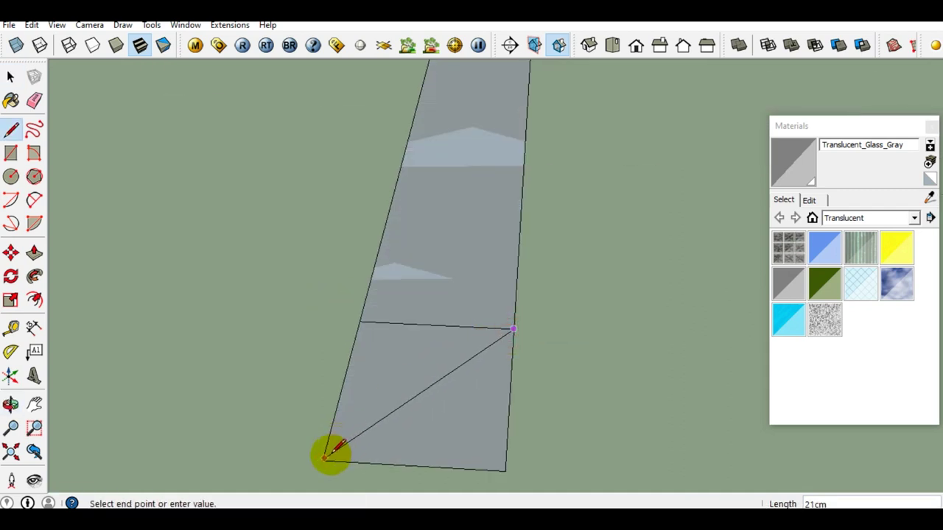
{"action": "left_click", "coordinate": [325, 460]}
Window-select the whole strip, including the long panel and square end piece
{"action": "key", "text": "space"}
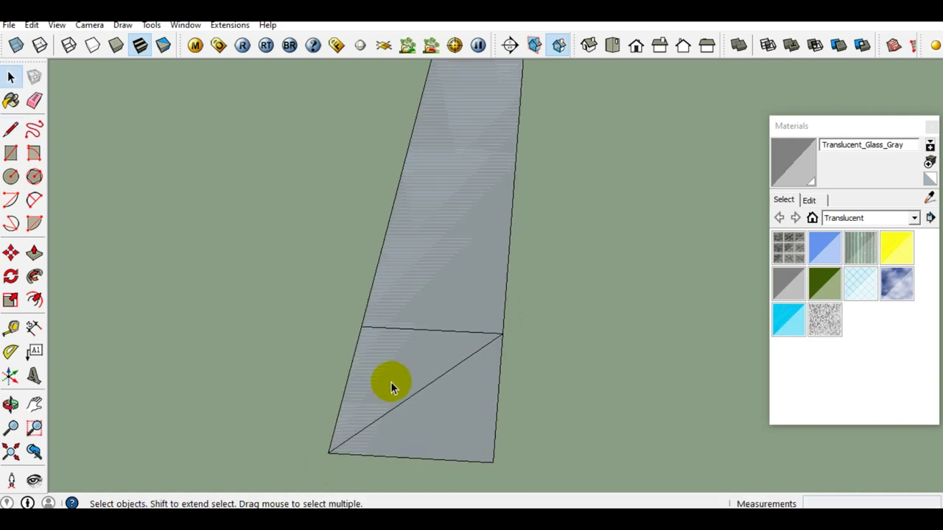
{"action": "middle_click_drag", "start_coordinate": [390, 381], "coordinate": [414, 388]}
{"action": "scroll", "coordinate": [358, 378], "scroll_direction": "down", "scroll_amount": 2}
{"action": "left_click", "coordinate": [358, 378]}
{"action": "scroll", "coordinate": [346, 350], "scroll_direction": "down", "scroll_amount": 2}
{"action": "mouse_move", "coordinate": [336, 326]}
{"action": "middle_mouse_down"}
{"action": "mouse_move", "coordinate": [395, 340]}
{"action": "mouse_move", "coordinate": [351, 232]}
{"action": "middle_mouse_up"}
{"action": "left_click_drag", "start_coordinate": [351, 228], "coordinate": [458, 387]}
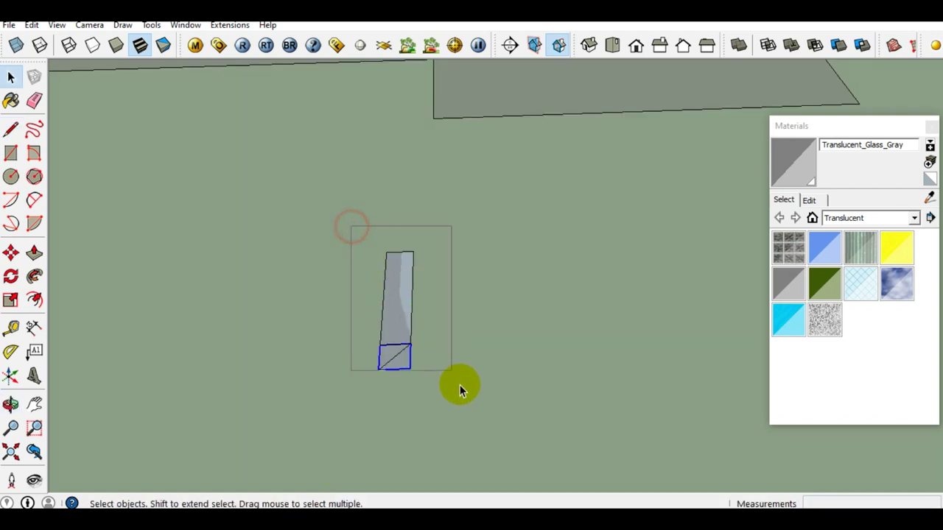
{"action": "mouse_move", "coordinate": [380, 380]}
{"action": "middle_mouse_down"}
{"action": "mouse_move", "coordinate": [364, 368]}
{"action": "mouse_move", "coordinate": [494, 358]}
{"action": "mouse_move", "coordinate": [196, 323]}
{"action": "middle_mouse_up"}
Start moving the strip with the Move tool, then cancel the move
{"action": "key", "text": "m"}
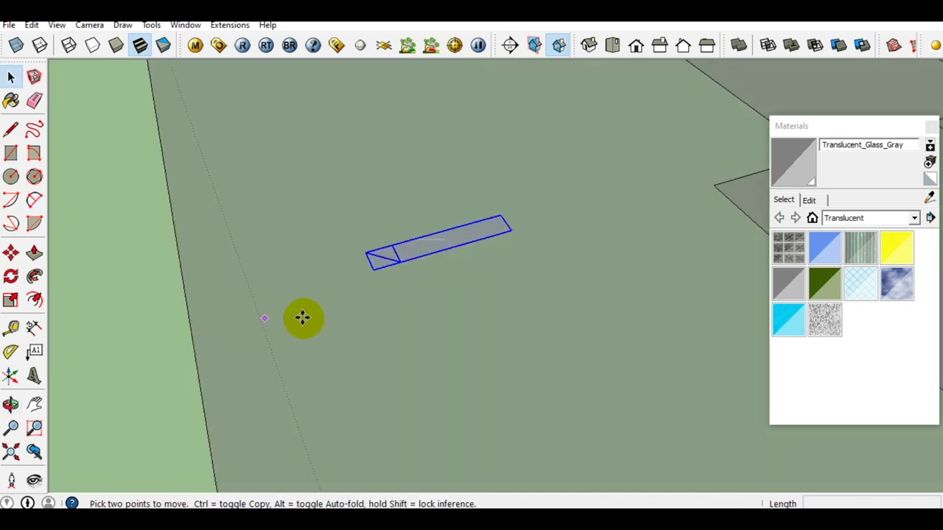
{"action": "scroll", "coordinate": [464, 277], "scroll_direction": "down", "scroll_amount": 1}
{"action": "scroll", "coordinate": [467, 276], "scroll_direction": "down", "scroll_amount": 2}
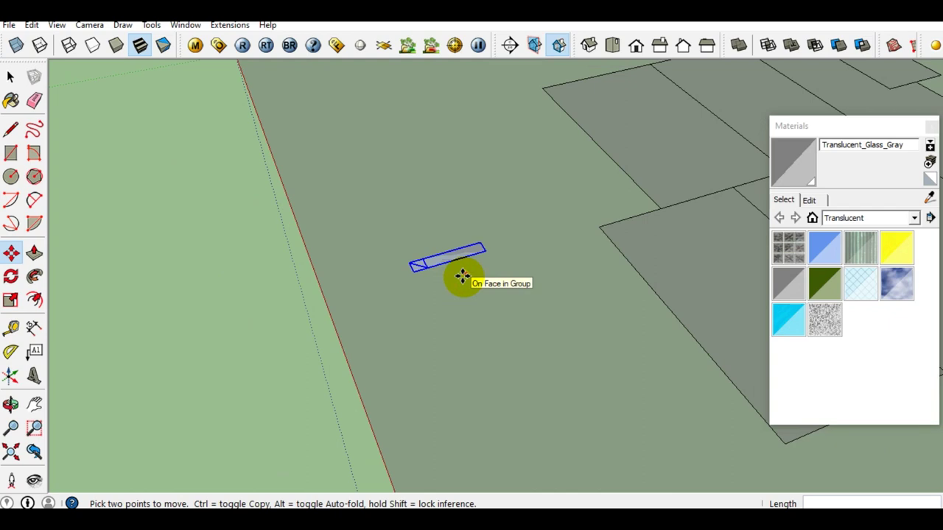
{"action": "left_click", "coordinate": [461, 273]}
{"action": "middle_click_drag", "start_coordinate": [228, 349], "coordinate": [225, 337]}
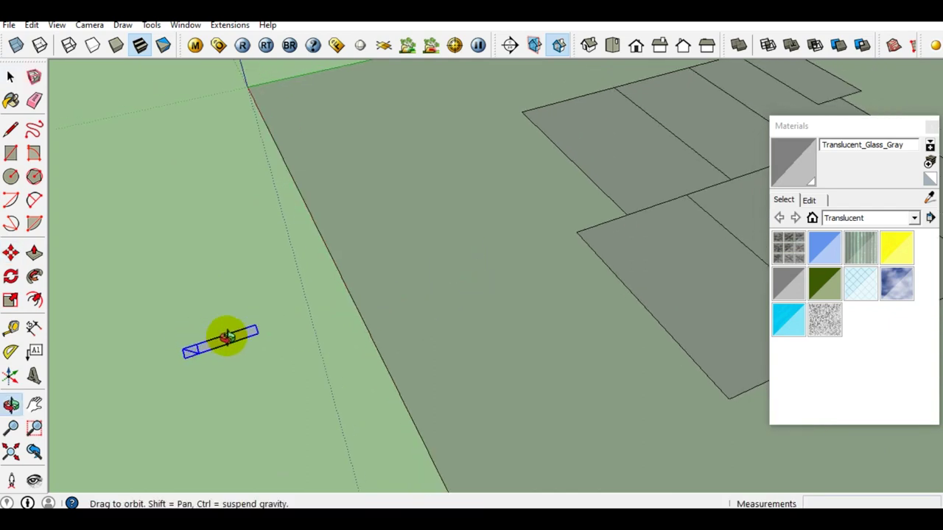
{"action": "key", "text": "space"}
Paste a copy of the strip at the lower-left room rectangle's corner
{"action": "left_click", "coordinate": [478, 294]}
{"action": "scroll", "coordinate": [492, 278], "scroll_direction": "up", "scroll_amount": 3}
{"action": "mouse_move", "coordinate": [492, 277]}
{"action": "middle_mouse_down"}
{"action": "mouse_move", "coordinate": [273, 299]}
{"action": "mouse_move", "coordinate": [467, 294]}
{"action": "mouse_move", "coordinate": [453, 299]}
{"action": "middle_mouse_up"}
{"action": "scroll", "coordinate": [390, 300], "scroll_direction": "up", "scroll_amount": 1}
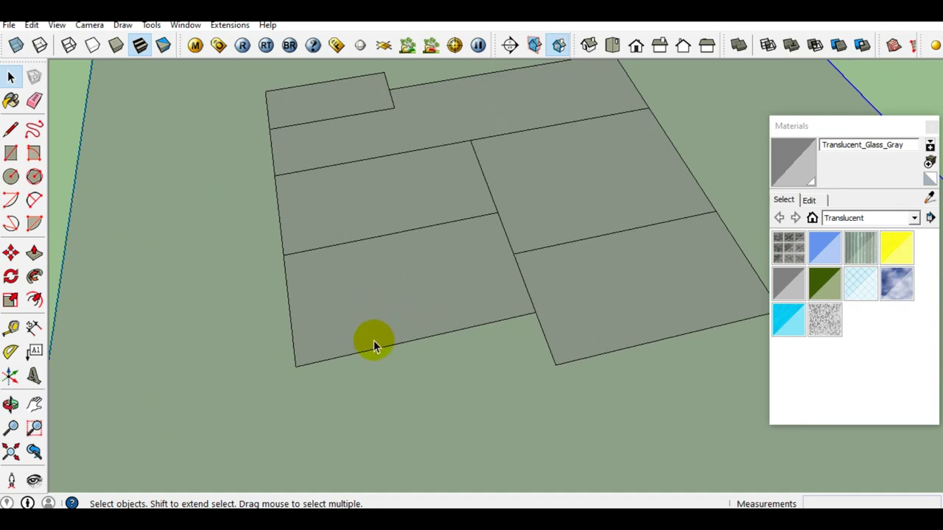
{"action": "scroll", "coordinate": [346, 343], "scroll_direction": "up", "scroll_amount": 2}
{"action": "mouse_move", "coordinate": [298, 355]}
{"action": "middle_mouse_down"}
{"action": "mouse_move", "coordinate": [273, 351]}
{"action": "mouse_move", "coordinate": [363, 326]}
{"action": "middle_mouse_up"}
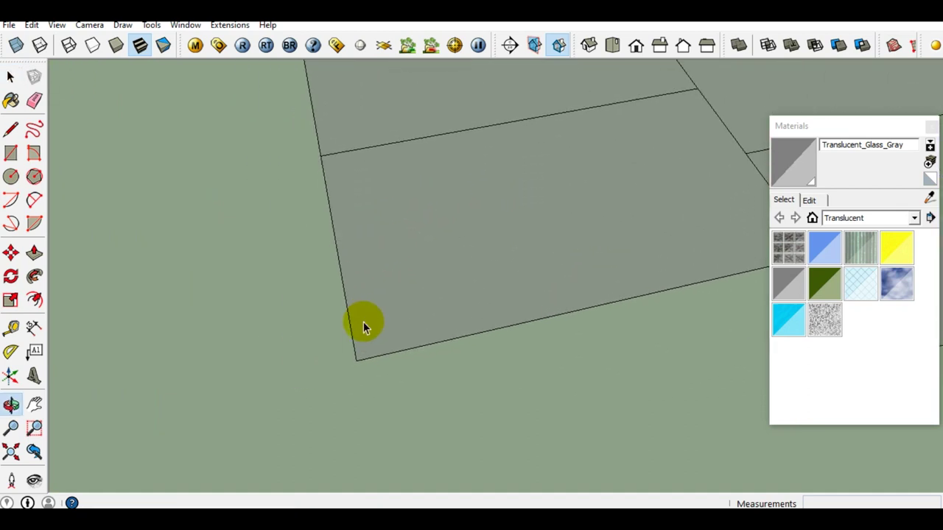
{"action": "key", "text": "ctrl+v"}
{"action": "mouse_move", "coordinate": [421, 354]}
{"action": "middle_mouse_down"}
{"action": "mouse_move", "coordinate": [412, 385]}
{"action": "mouse_move", "coordinate": [422, 369]}
{"action": "mouse_move", "coordinate": [115, 303]}
{"action": "mouse_move", "coordinate": [270, 371]}
{"action": "mouse_move", "coordinate": [375, 318]}
{"action": "mouse_move", "coordinate": [233, 326]}
{"action": "mouse_move", "coordinate": [328, 309]}
{"action": "mouse_move", "coordinate": [316, 316]}
{"action": "middle_mouse_up"}
{"action": "left_click", "coordinate": [352, 352]}
Stretch the selected strip along the room's edge with Scale
{"action": "key", "text": "s"}
{"action": "left_click_drag", "start_coordinate": [386, 287], "coordinate": [631, 295]}
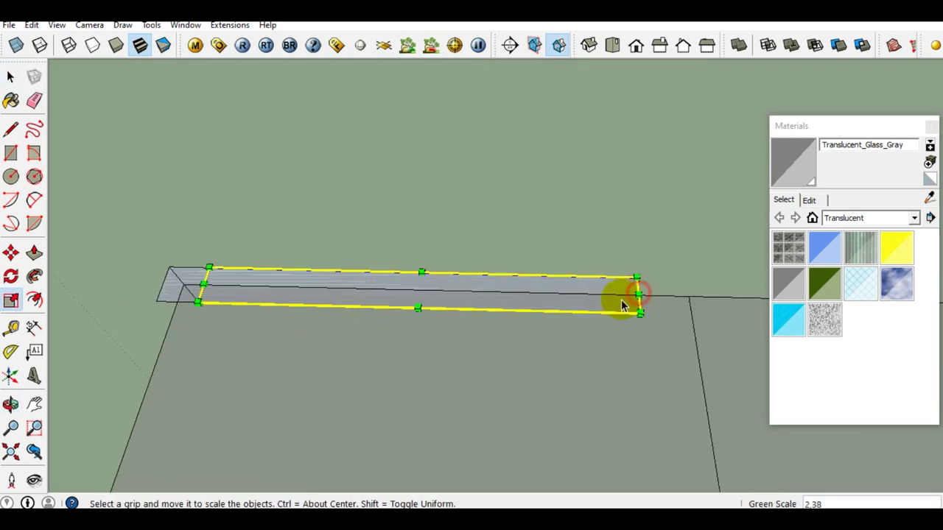
{"action": "middle_click_drag", "start_coordinate": [624, 295], "coordinate": [404, 331]}
Paste another copy of the beam strip at the beam's end point
{"action": "key", "text": "space"}
{"action": "key", "text": "ctrl+v"}
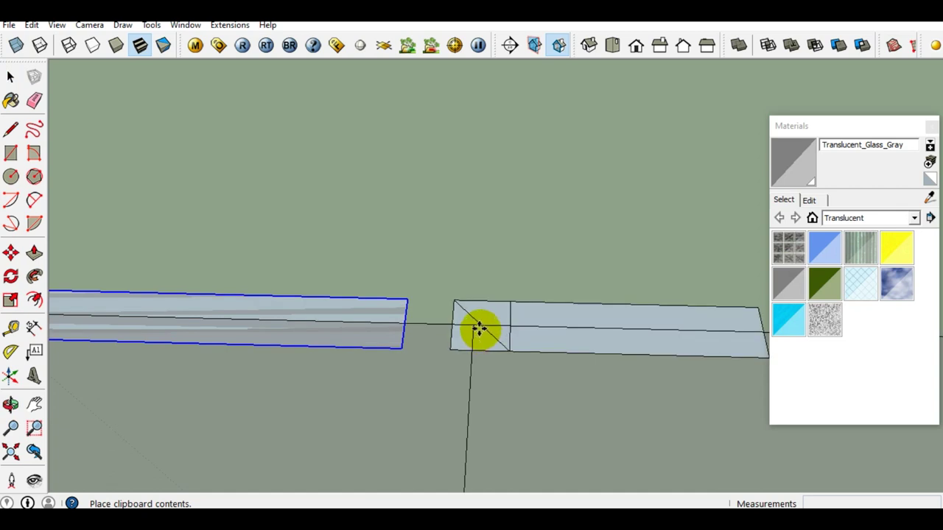
{"action": "left_click", "coordinate": [471, 324]}
{"action": "mouse_move", "coordinate": [518, 331]}
{"action": "middle_mouse_down"}
{"action": "mouse_move", "coordinate": [399, 307]}
{"action": "mouse_move", "coordinate": [448, 386]}
{"action": "mouse_move", "coordinate": [388, 323]}
{"action": "middle_mouse_up"}
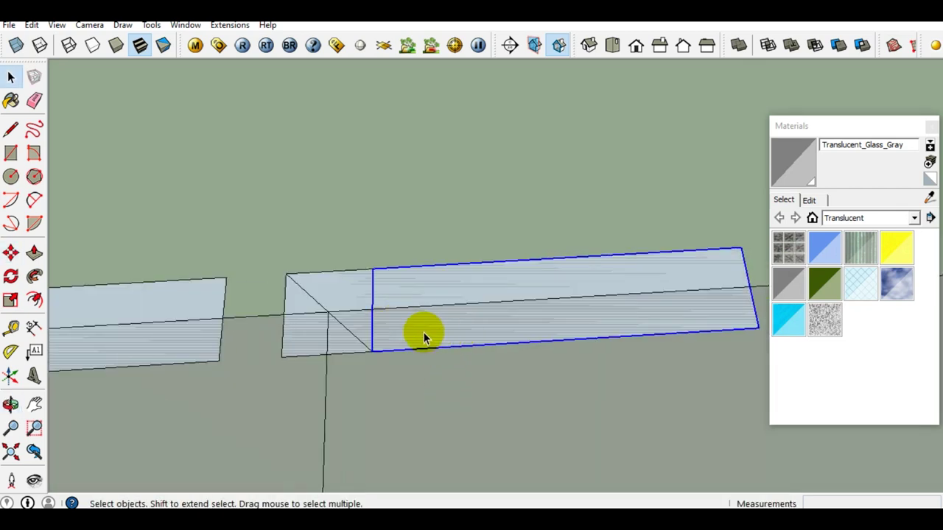
{"action": "mouse_move", "coordinate": [452, 324]}
{"action": "middle_mouse_down"}
{"action": "mouse_move", "coordinate": [438, 260]}
{"action": "mouse_move", "coordinate": [480, 224]}
{"action": "middle_mouse_up"}
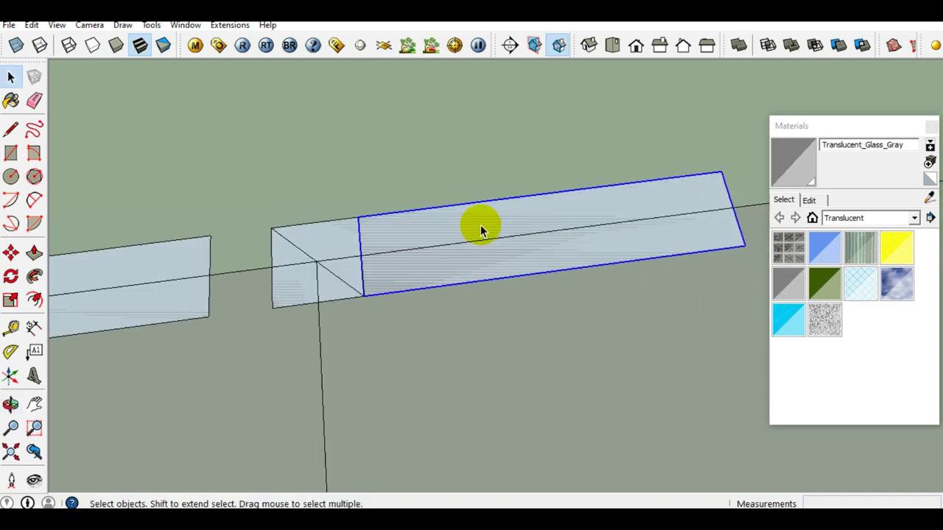
{"action": "middle_click_drag", "start_coordinate": [416, 304], "coordinate": [418, 274]}
Rotate the pasted strip 90° downward about the joint corner
{"action": "key", "text": "q"}
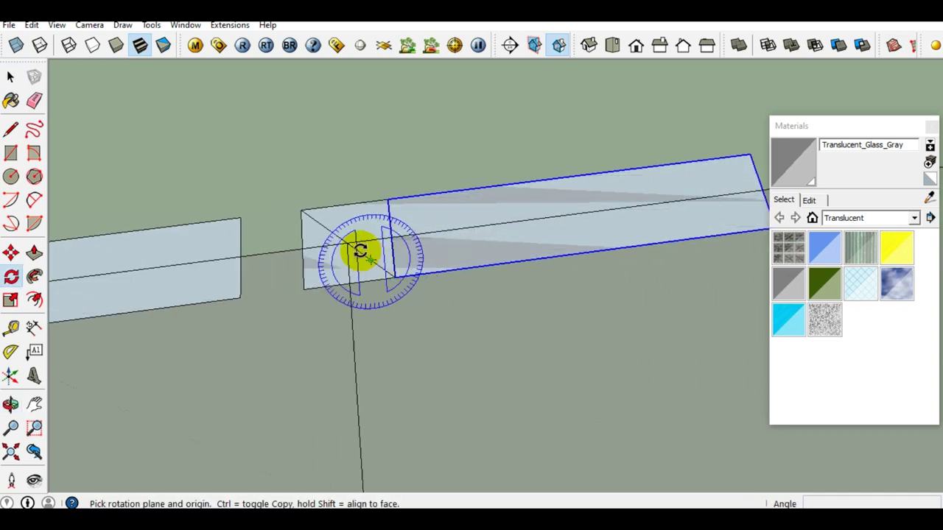
{"action": "left_click", "coordinate": [347, 243]}
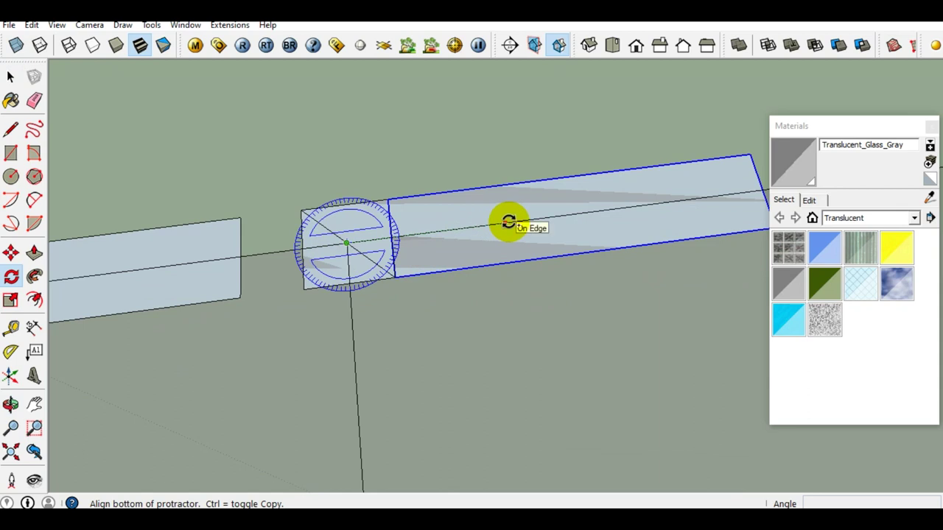
{"action": "left_click", "coordinate": [506, 223]}
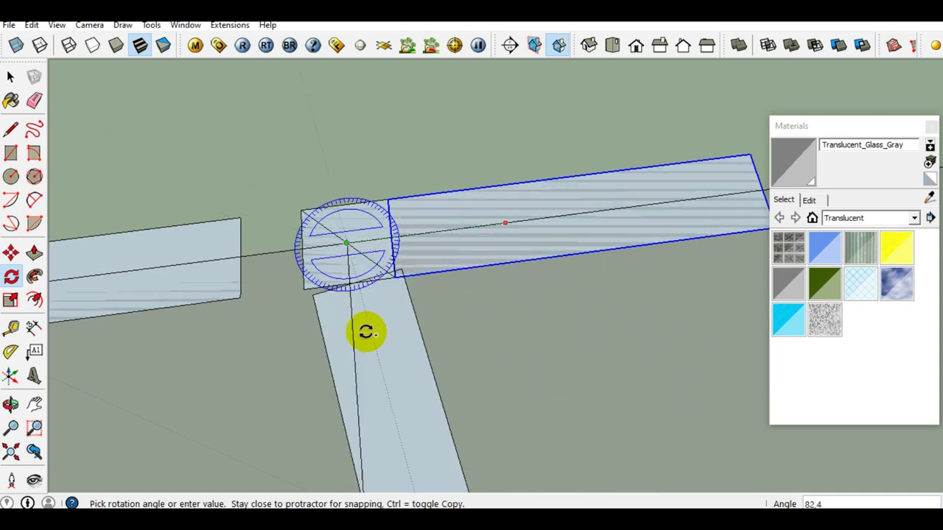
{"action": "left_click", "coordinate": [352, 339]}
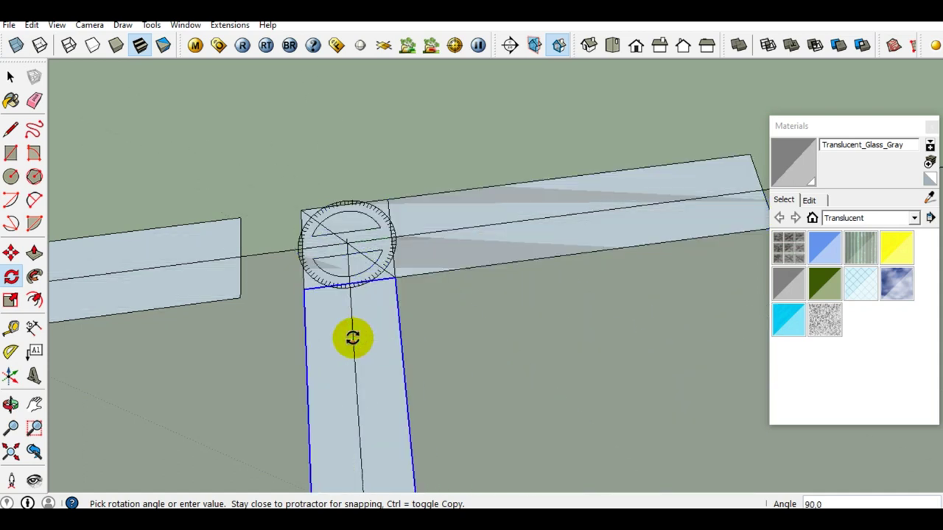
{"action": "key", "text": "space"}
Stretch the left beam strip so it meets the new corner
{"action": "left_click", "coordinate": [205, 278]}
{"action": "key", "text": "s"}
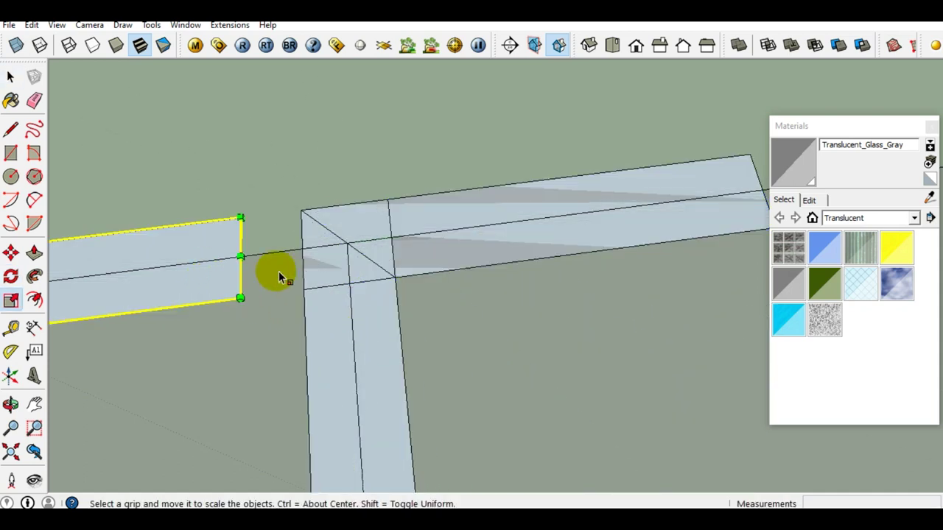
{"action": "left_click_drag", "start_coordinate": [237, 252], "coordinate": [304, 277]}
{"action": "key", "text": "space"}
{"action": "scroll", "coordinate": [442, 206], "scroll_direction": "down", "scroll_amount": 5}
Paste a copy of the beam strip at the ground slab's corner
{"action": "middle_click_drag", "start_coordinate": [486, 186], "coordinate": [255, 365]}
{"action": "scroll", "coordinate": [307, 191], "scroll_direction": "up", "scroll_amount": 5}
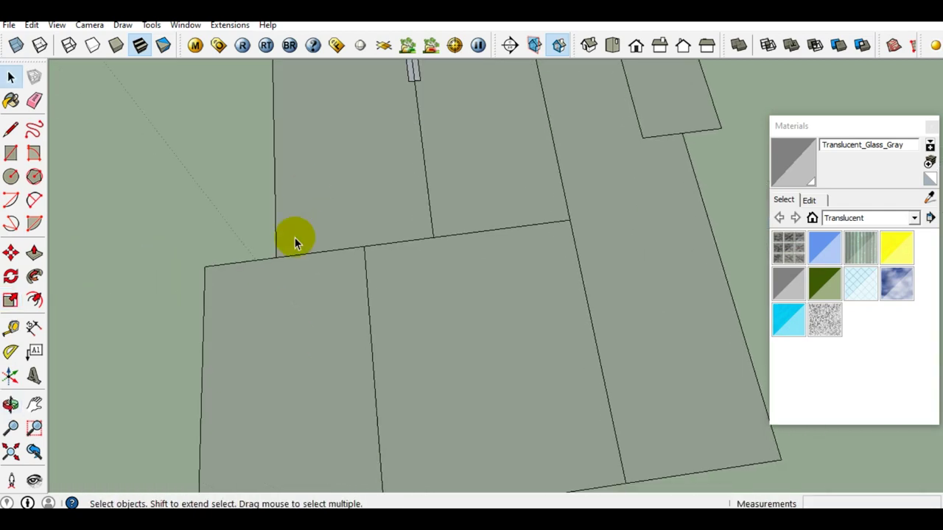
{"action": "scroll", "coordinate": [307, 192], "scroll_direction": "down", "scroll_amount": 3}
{"action": "scroll", "coordinate": [446, 211], "scroll_direction": "down", "scroll_amount": 3}
{"action": "left_click", "coordinate": [363, 392]}
{"action": "mouse_move", "coordinate": [467, 400]}
{"action": "middle_mouse_down"}
{"action": "mouse_move", "coordinate": [513, 384]}
{"action": "mouse_move", "coordinate": [393, 332]}
{"action": "middle_mouse_up"}
{"action": "scroll", "coordinate": [442, 364], "scroll_direction": "up", "scroll_amount": 2}
{"action": "mouse_move", "coordinate": [448, 362]}
{"action": "middle_mouse_down"}
{"action": "mouse_move", "coordinate": [374, 328]}
{"action": "mouse_move", "coordinate": [322, 368]}
{"action": "mouse_move", "coordinate": [379, 383]}
{"action": "middle_mouse_up"}
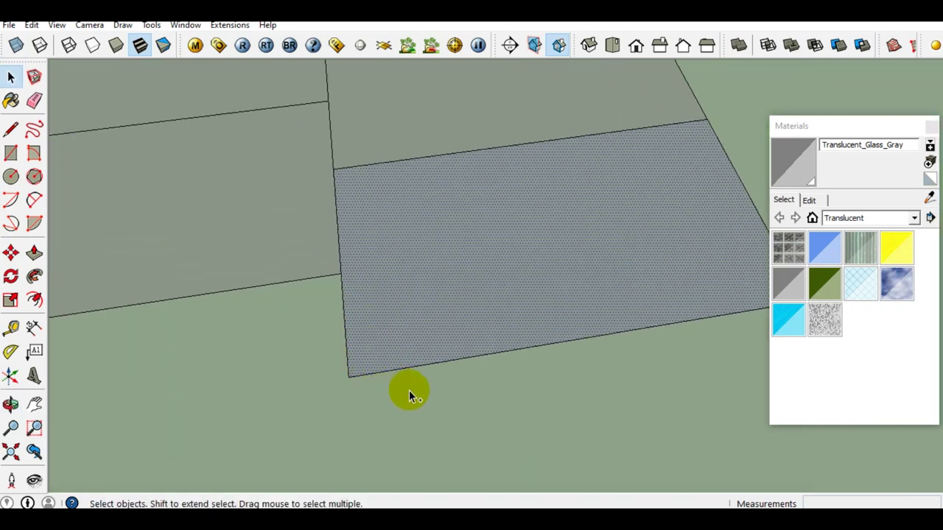
{"action": "key", "text": "ctrl+v"}
{"action": "scroll", "coordinate": [409, 386], "scroll_direction": "up", "scroll_amount": 1}
{"action": "scroll", "coordinate": [383, 382], "scroll_direction": "up", "scroll_amount": 1}
{"action": "scroll", "coordinate": [355, 361], "scroll_direction": "up", "scroll_amount": 1}
{"action": "scroll", "coordinate": [354, 355], "scroll_direction": "up", "scroll_amount": 1}
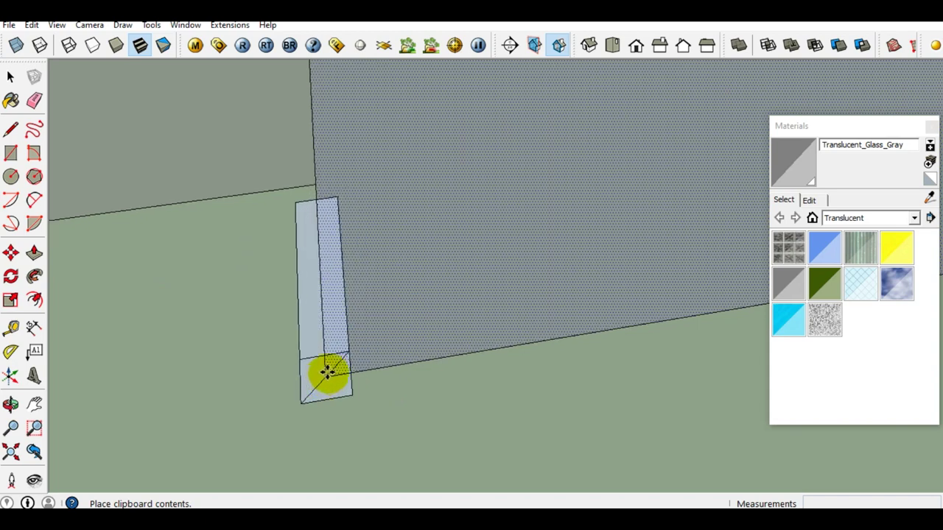
{"action": "left_click", "coordinate": [322, 376]}
Rotate-copy the strip 90° at its base corner to form an L
{"action": "scroll", "coordinate": [329, 332], "scroll_direction": "up", "scroll_amount": 1}
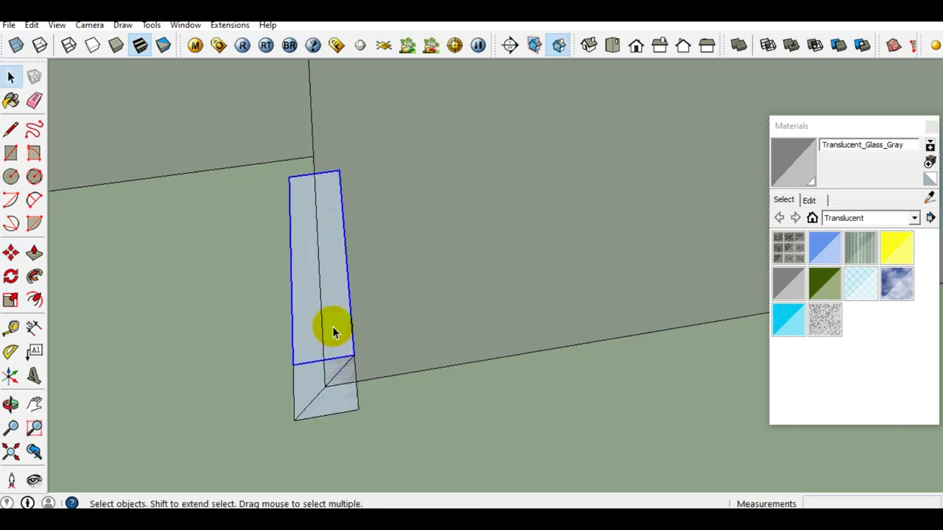
{"action": "key", "text": "q"}
{"action": "left_click_drag", "start_coordinate": [326, 385], "coordinate": [320, 328]}
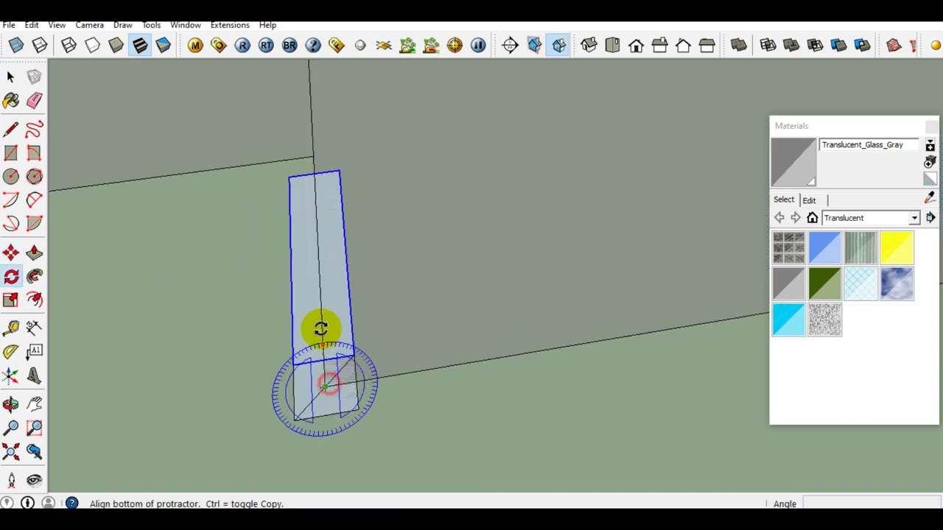
{"action": "left_click", "coordinate": [320, 324]}
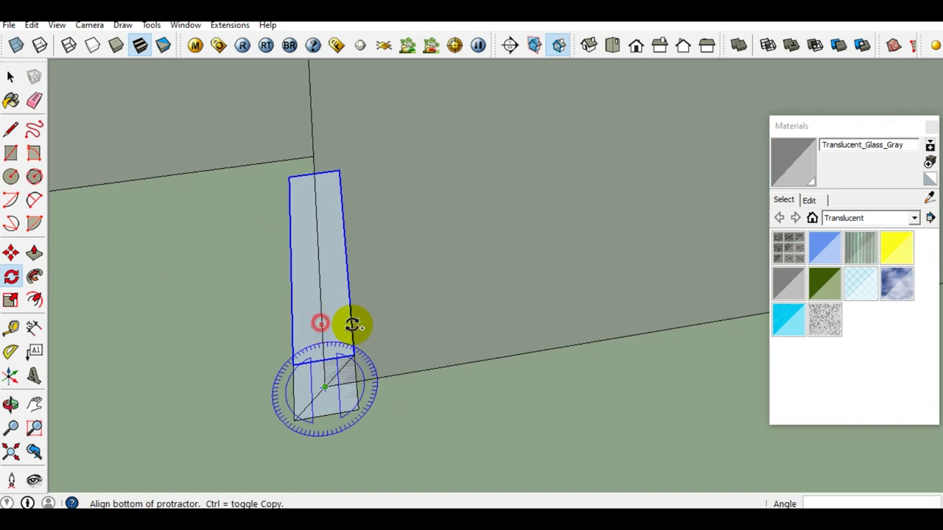
{"action": "key", "text": "ctrl"}
{"action": "left_click", "coordinate": [412, 372]}
{"action": "key", "text": "space"}
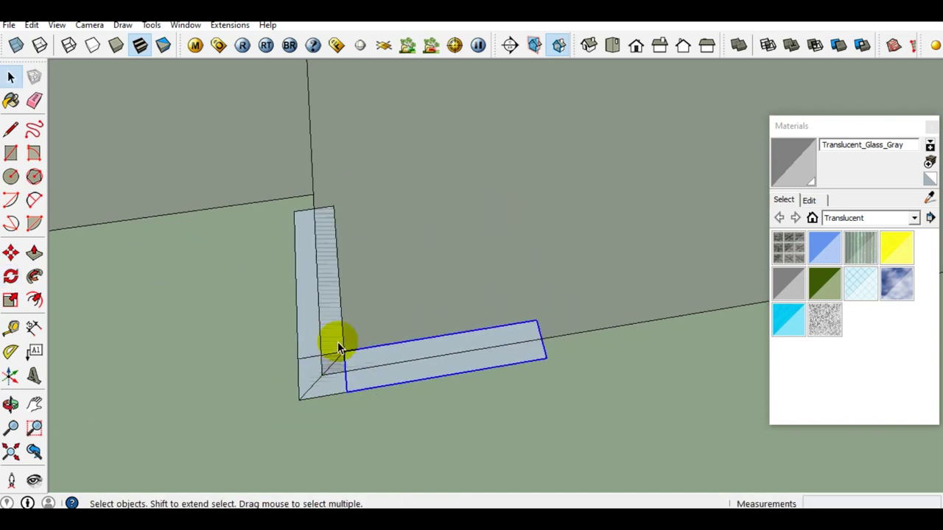
Stretch the new strip along the slab's edge
{"action": "middle_click_drag", "start_coordinate": [332, 337], "coordinate": [349, 366]}
{"action": "key", "text": "s"}
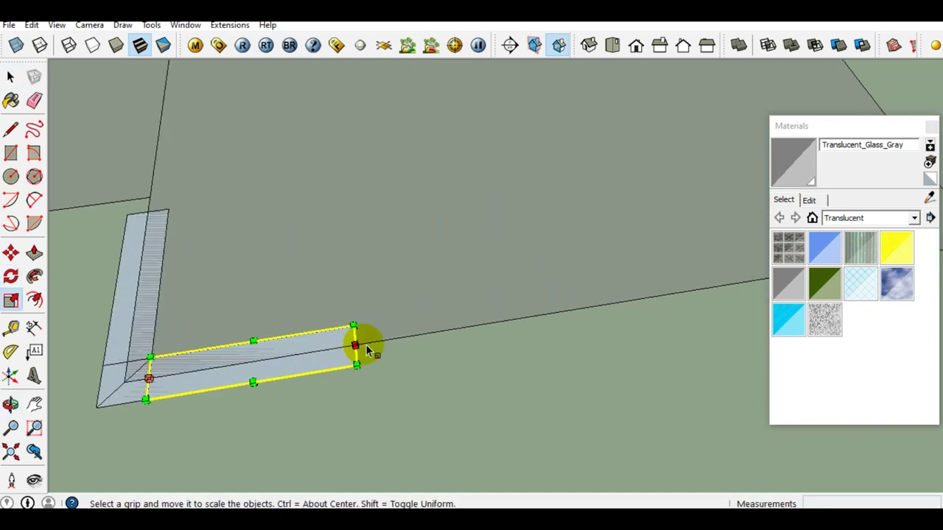
{"action": "left_click_drag", "start_coordinate": [355, 344], "coordinate": [611, 298]}
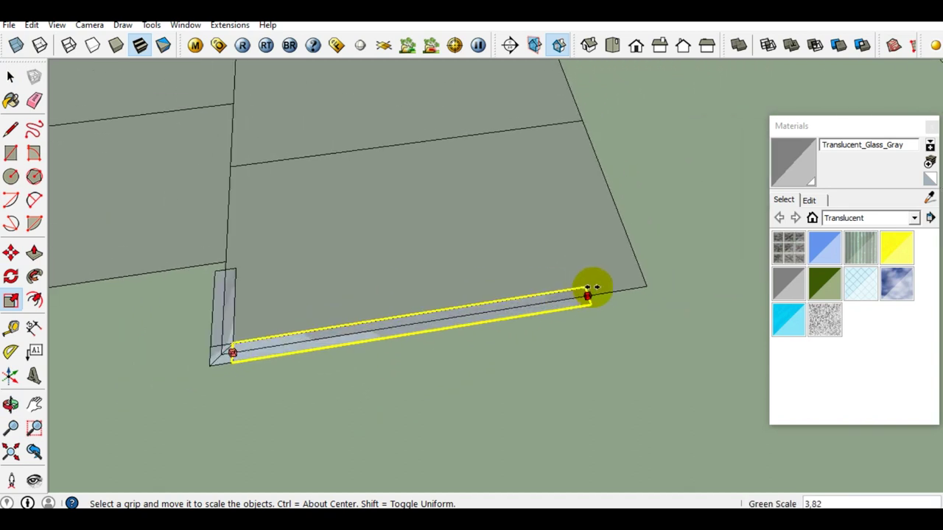
{"action": "middle_click_drag", "start_coordinate": [611, 299], "coordinate": [406, 372]}
Paste a strip at the slab's far corner and stretch the long strip to reach it
{"action": "key", "text": "ctrl+v"}
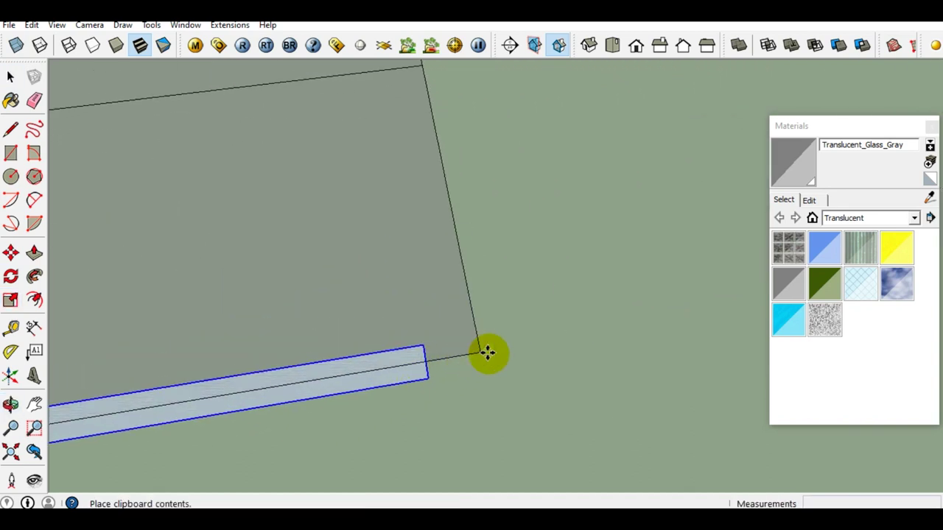
{"action": "left_click", "coordinate": [479, 353]}
{"action": "left_click", "coordinate": [406, 373]}
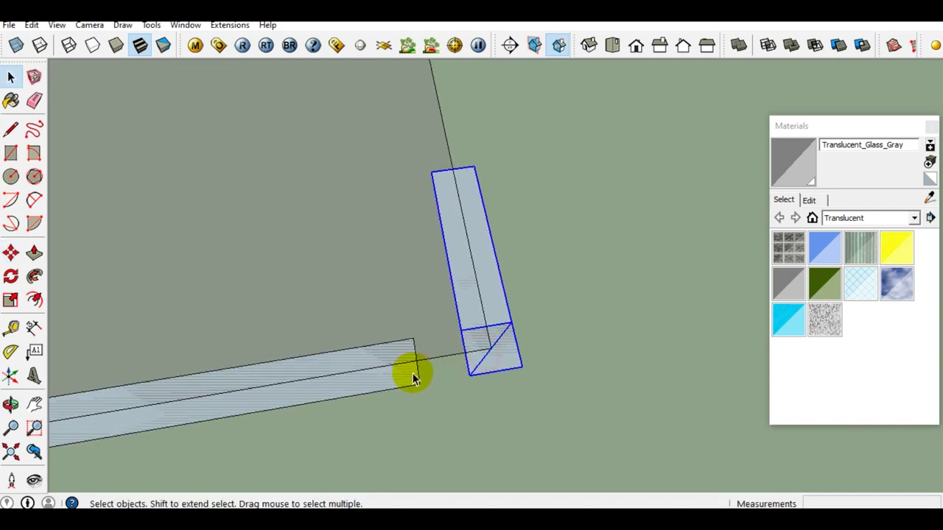
{"action": "key", "text": "s"}
{"action": "left_click_drag", "start_coordinate": [415, 360], "coordinate": [467, 362]}
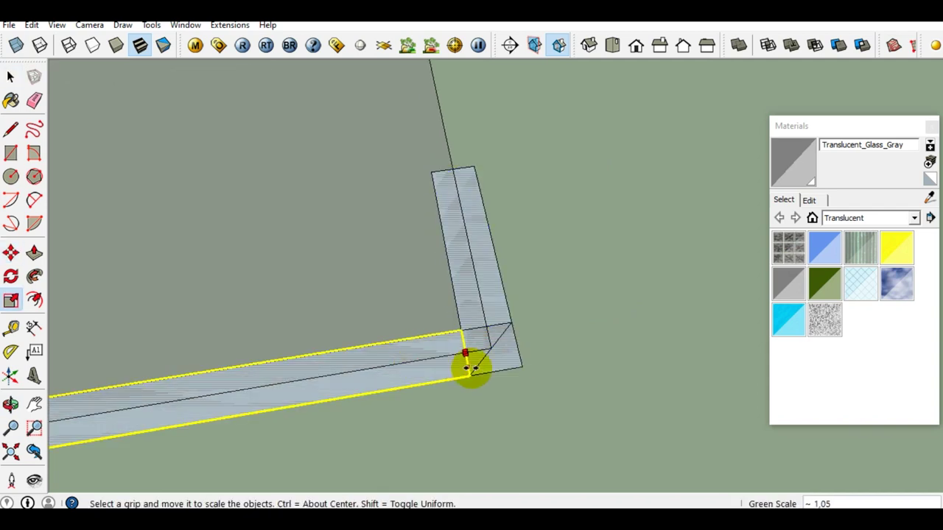
{"action": "key", "text": "space"}
Lengthen the short strip to the corner
{"action": "mouse_move", "coordinate": [473, 337]}
{"action": "middle_mouse_down"}
{"action": "mouse_move", "coordinate": [289, 291]}
{"action": "mouse_move", "coordinate": [352, 296]}
{"action": "middle_mouse_up"}
{"action": "left_click", "coordinate": [289, 291]}
{"action": "key", "text": "s"}
{"action": "left_click_drag", "start_coordinate": [331, 263], "coordinate": [331, 270]}
{"action": "middle_click_drag", "start_coordinate": [331, 270], "coordinate": [491, 330]}
{"action": "left_click_drag", "start_coordinate": [490, 331], "coordinate": [527, 334]}
{"action": "key", "text": "space"}
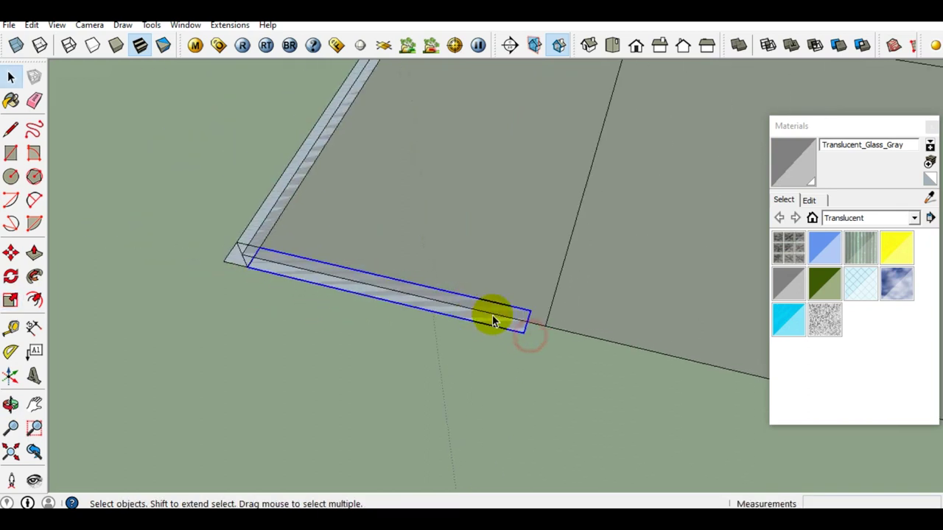
Copy the strip and paste another copy
{"action": "middle_click_drag", "start_coordinate": [474, 316], "coordinate": [451, 318]}
{"action": "key", "text": "ctrl+c"}
{"action": "key", "text": "ctrl+v"}
{"action": "scroll", "coordinate": [467, 315], "scroll_direction": "up", "scroll_amount": 2}
Place the pasted strip at the corner point and stretch the upper strip to it
{"action": "scroll", "coordinate": [577, 368], "scroll_direction": "up", "scroll_amount": 2}
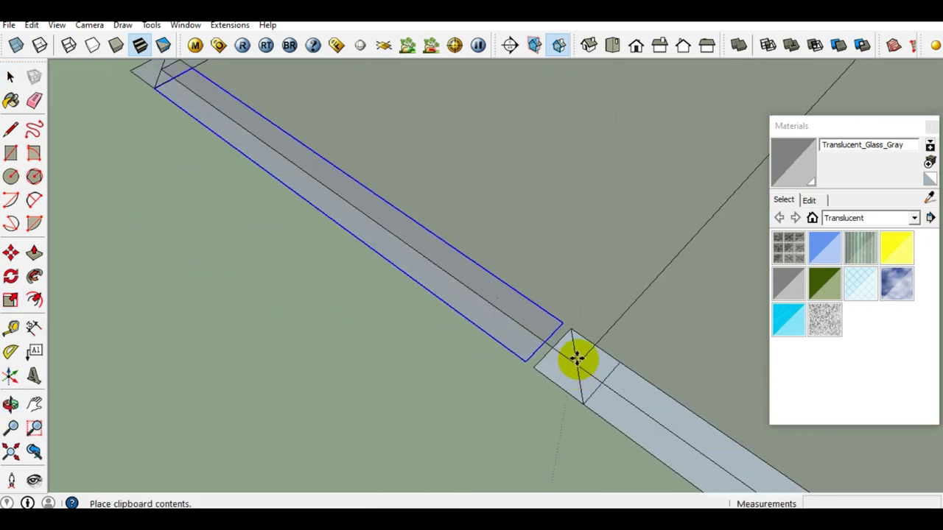
{"action": "left_click", "coordinate": [577, 358]}
{"action": "left_click", "coordinate": [525, 348]}
{"action": "key", "text": "s"}
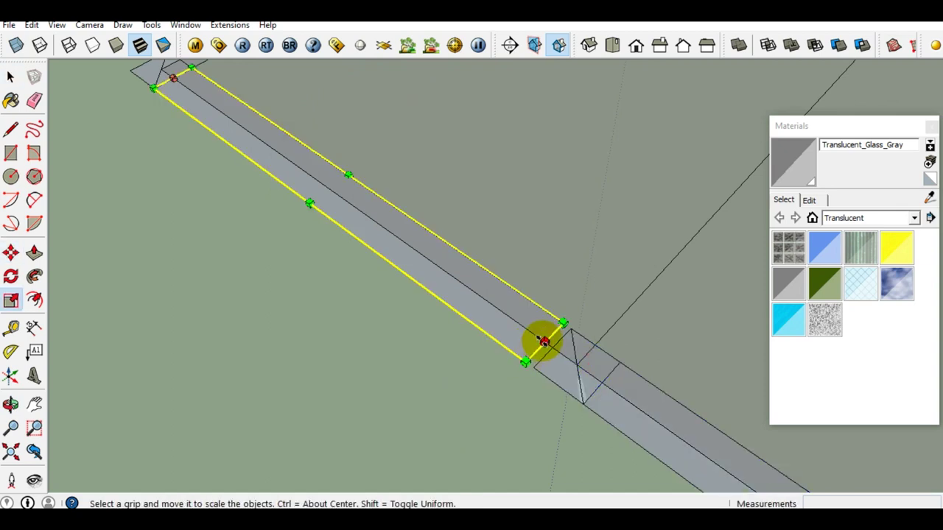
{"action": "left_click_drag", "start_coordinate": [543, 337], "coordinate": [569, 388]}
{"action": "key", "text": "space"}
Rotate the pasted lower strip out about the junction corner
{"action": "left_click", "coordinate": [610, 409]}
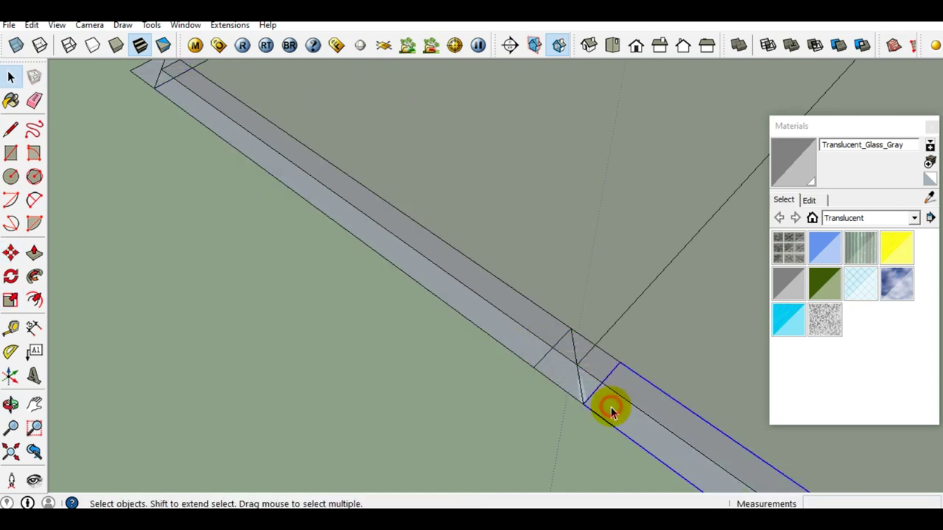
{"action": "key", "text": "q"}
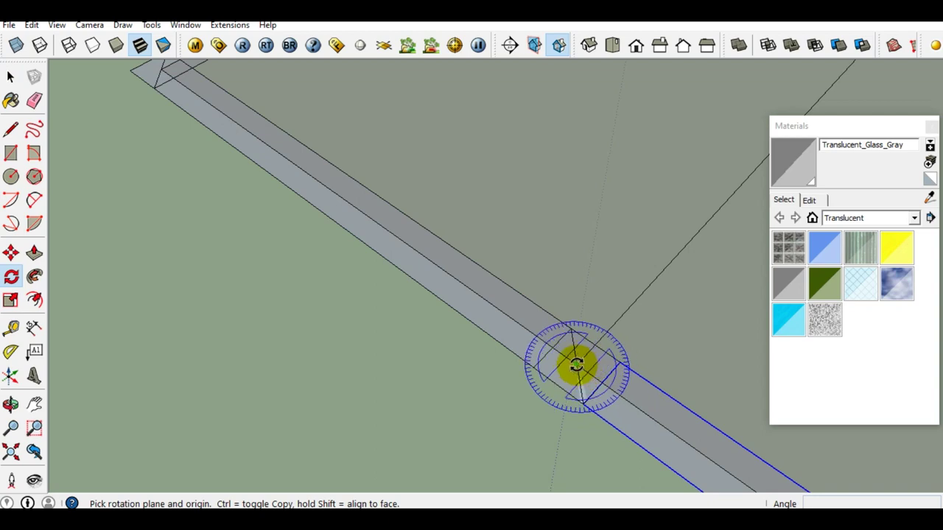
{"action": "left_click", "coordinate": [576, 365]}
{"action": "left_click", "coordinate": [631, 402]}
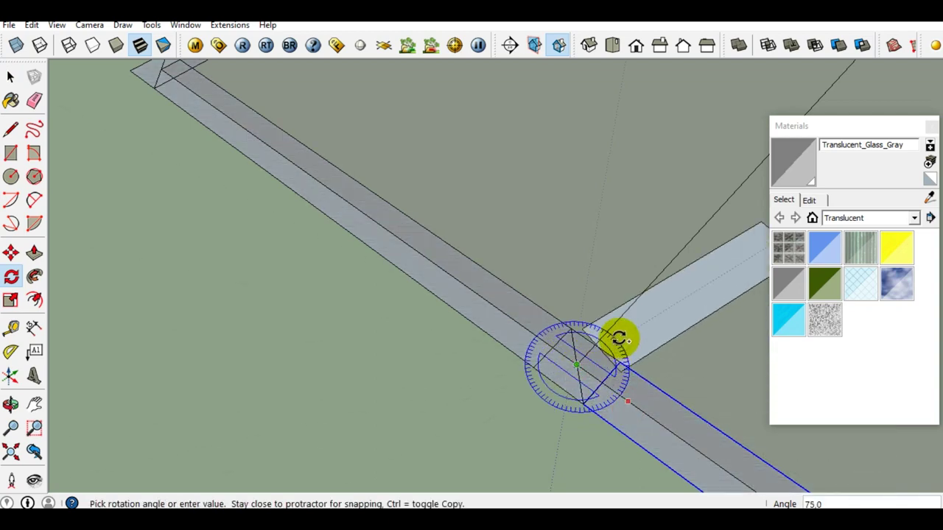
{"action": "left_click", "coordinate": [618, 316]}
{"action": "key", "text": "space"}
Stretch the strip so it reaches the junction
{"action": "scroll", "coordinate": [160, 240], "scroll_direction": "down", "scroll_amount": 2}
{"action": "mouse_move", "coordinate": [159, 241]}
{"action": "middle_mouse_down"}
{"action": "mouse_move", "coordinate": [128, 280]}
{"action": "mouse_move", "coordinate": [76, 265]}
{"action": "mouse_move", "coordinate": [113, 262]}
{"action": "middle_mouse_up"}
{"action": "key", "text": "s"}
{"action": "mouse_move", "coordinate": [206, 243]}
{"action": "left_mouse_down"}
{"action": "mouse_move", "coordinate": [537, 366]}
{"action": "mouse_move", "coordinate": [531, 360]}
{"action": "mouse_move", "coordinate": [540, 374]}
{"action": "left_mouse_up"}
{"action": "key", "text": "space"}
{"action": "scroll", "coordinate": [515, 361], "scroll_direction": "up", "scroll_amount": 3}
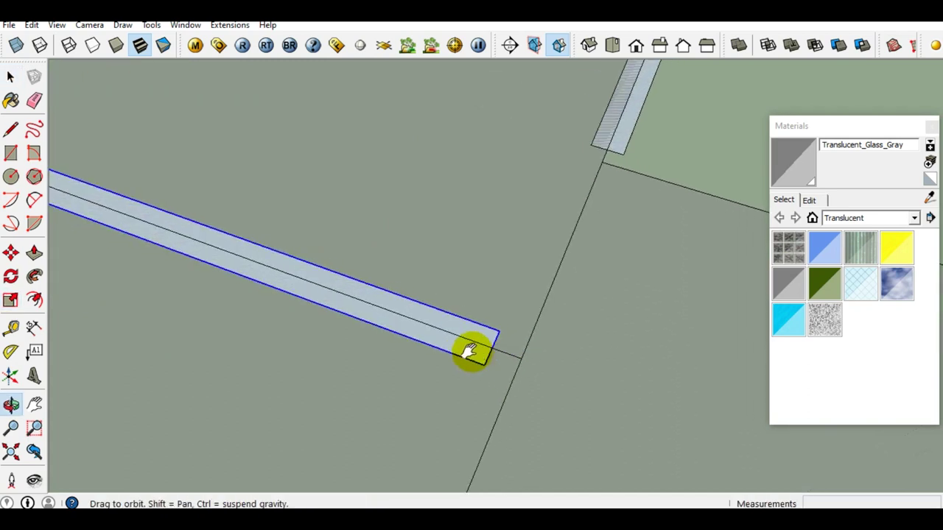
{"action": "middle_click_drag", "start_coordinate": [470, 352], "coordinate": [479, 354]}
Paste another strip at the junction point and stretch the long strip to meet it
{"action": "key", "text": "ctrl+v"}
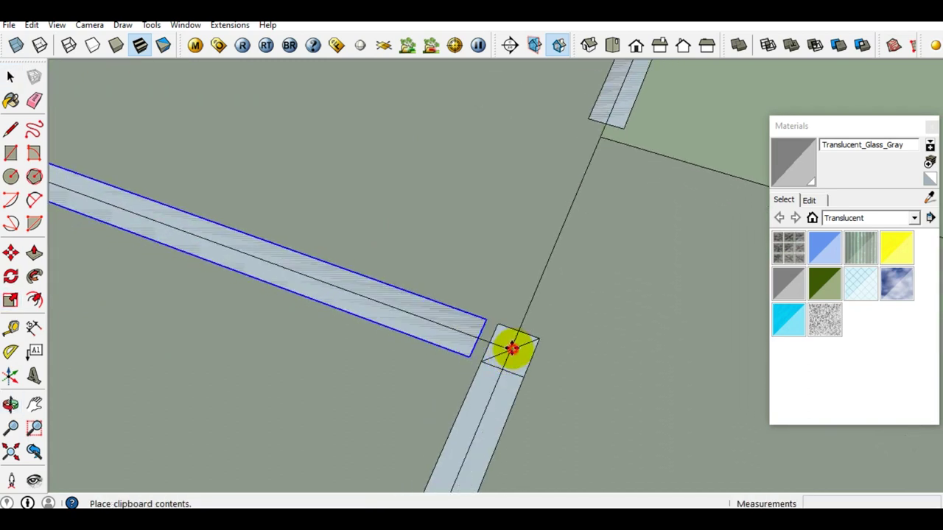
{"action": "left_click", "coordinate": [512, 348]}
{"action": "left_click", "coordinate": [466, 353]}
{"action": "key", "text": "s"}
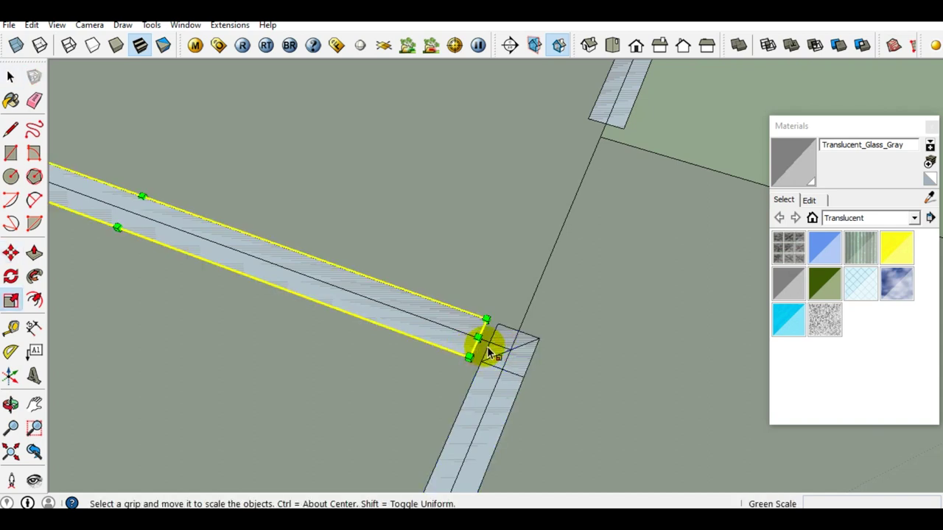
{"action": "mouse_move", "coordinate": [479, 337]}
{"action": "left_mouse_down"}
{"action": "mouse_move", "coordinate": [490, 343]}
{"action": "mouse_move", "coordinate": [482, 357]}
{"action": "left_mouse_up"}
{"action": "key", "text": "space"}
Start rotating the lower crossing strip about its corner
{"action": "left_click", "coordinate": [495, 409]}
{"action": "key", "text": "q"}
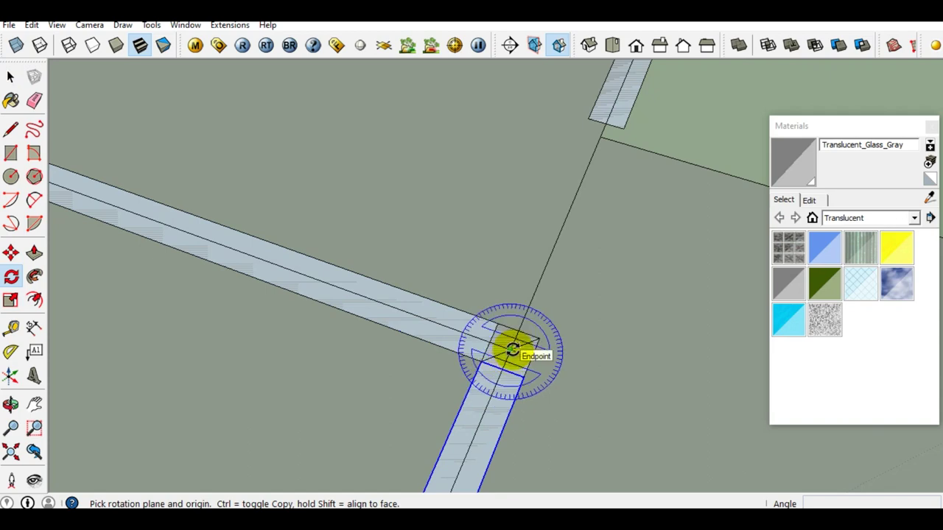
{"action": "left_click_drag", "start_coordinate": [510, 348], "coordinate": [487, 398]}
{"action": "left_click", "coordinate": [487, 398]}
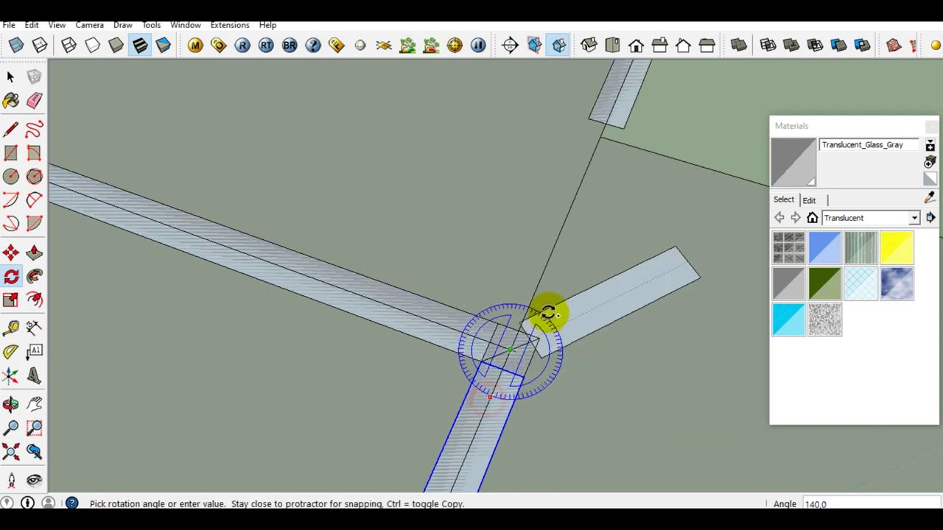
Paste a strip copy at the wall bend and rotate it about 75° so it branches off
{"action": "left_click", "coordinate": [541, 272]}
{"action": "middle_click_drag", "start_coordinate": [541, 272], "coordinate": [355, 368]}
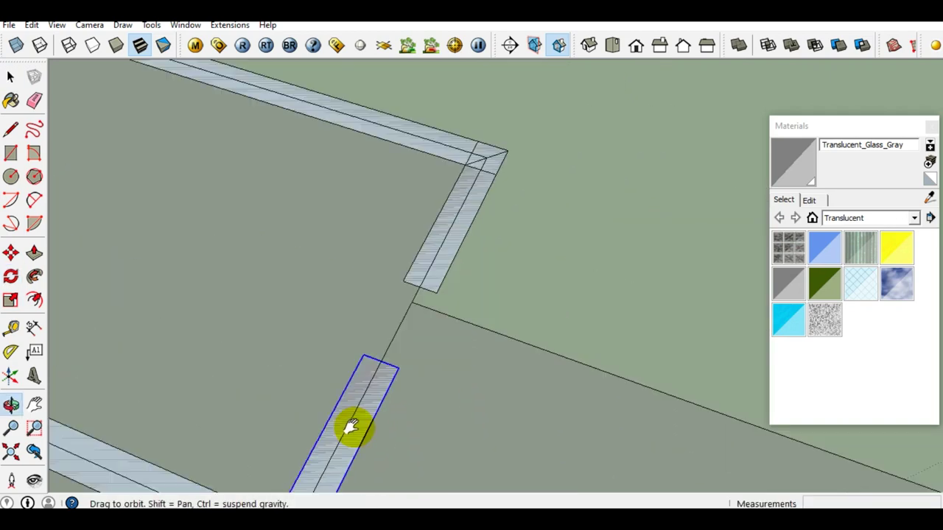
{"action": "key", "text": "ctrl+v"}
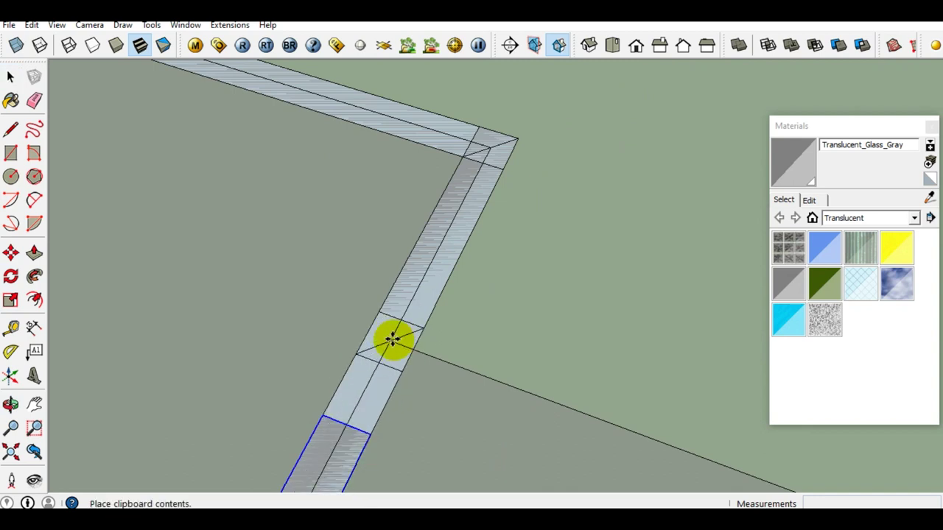
{"action": "left_click", "coordinate": [393, 339]}
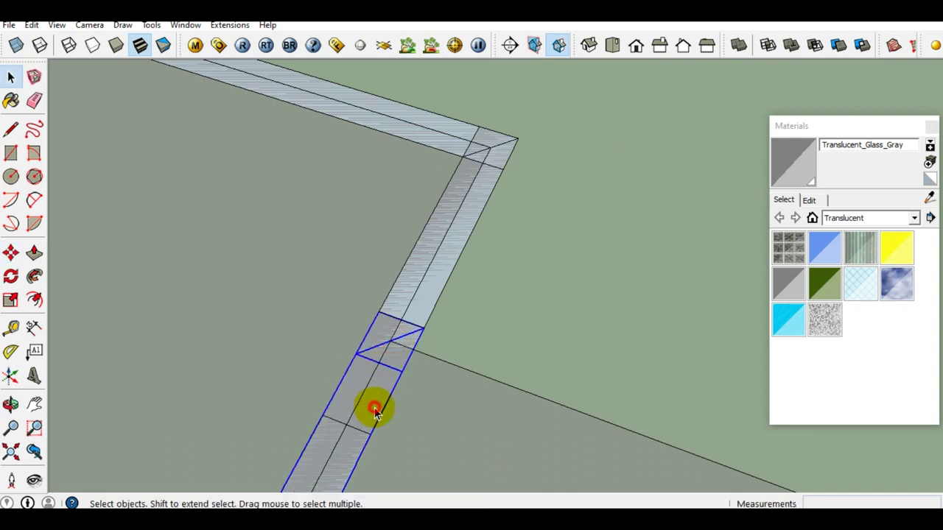
{"action": "key", "text": "q"}
{"action": "left_click_drag", "start_coordinate": [379, 361], "coordinate": [365, 386]}
{"action": "left_click", "coordinate": [365, 387]}
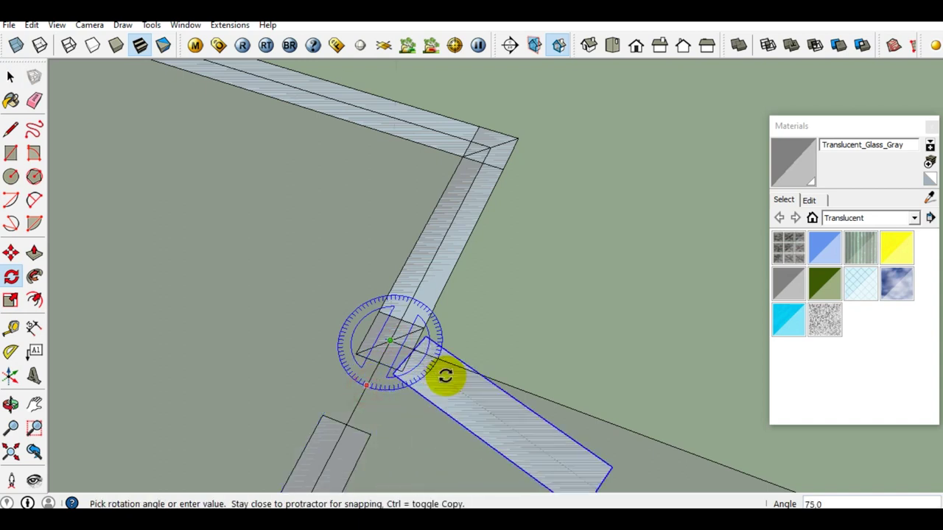
{"action": "left_click", "coordinate": [454, 368]}
{"action": "key", "text": "space"}
Scale the lower strip along the green axis until it meets the new junction
{"action": "left_click", "coordinate": [336, 452]}
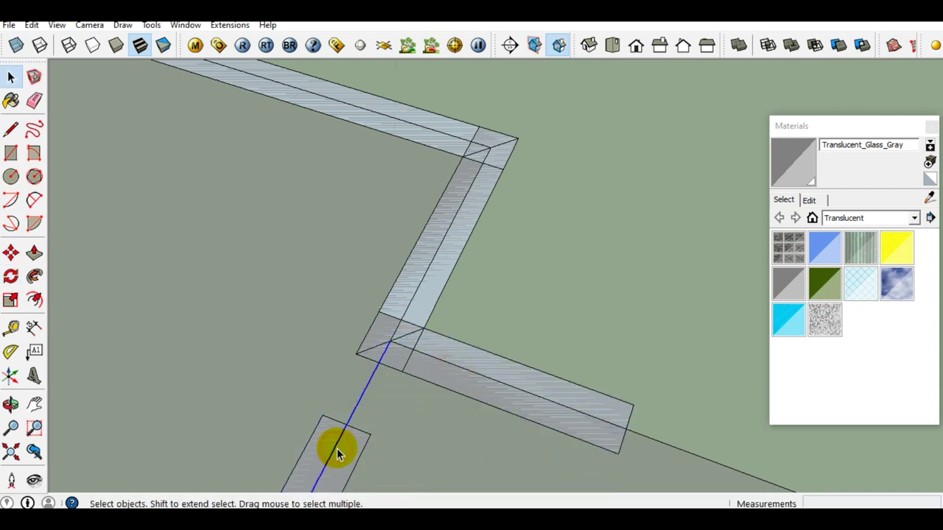
{"action": "key", "text": "s"}
{"action": "left_click_drag", "start_coordinate": [347, 421], "coordinate": [403, 375]}
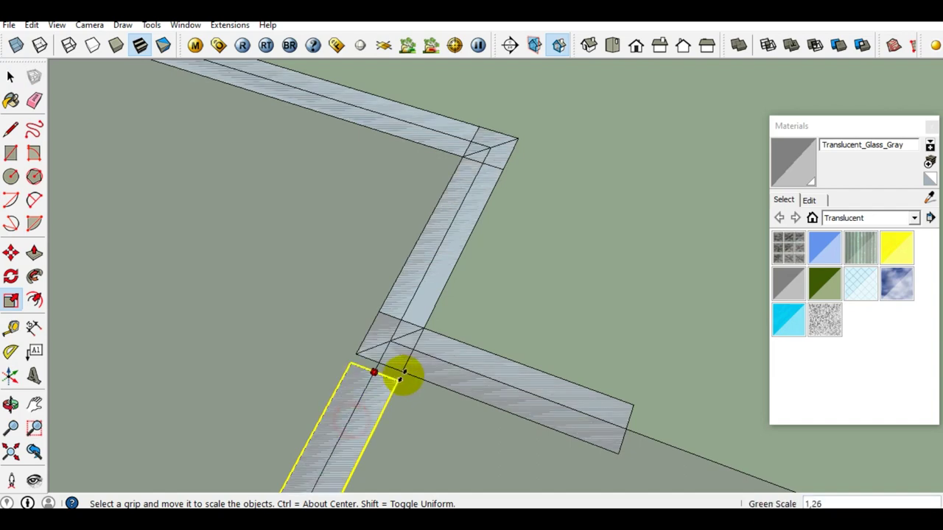
{"action": "key", "text": "space"}
{"action": "middle_click_drag", "start_coordinate": [391, 353], "coordinate": [533, 401]}
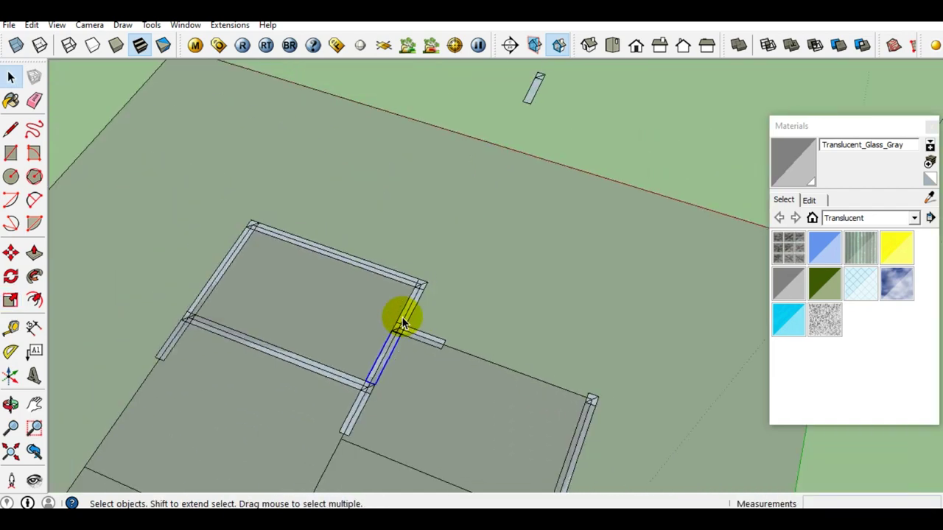
{"action": "scroll", "coordinate": [533, 401], "scroll_direction": "up", "scroll_amount": 3}
{"action": "mouse_move", "coordinate": [312, 364]}
{"action": "middle_mouse_down"}
{"action": "mouse_move", "coordinate": [513, 448]}
{"action": "mouse_move", "coordinate": [408, 256]}
{"action": "middle_mouse_up"}
{"action": "scroll", "coordinate": [221, 315], "scroll_direction": "down", "scroll_amount": 3}
{"action": "middle_click_drag", "start_coordinate": [221, 315], "coordinate": [511, 337]}
{"action": "scroll", "coordinate": [379, 258], "scroll_direction": "up", "scroll_amount": 2}
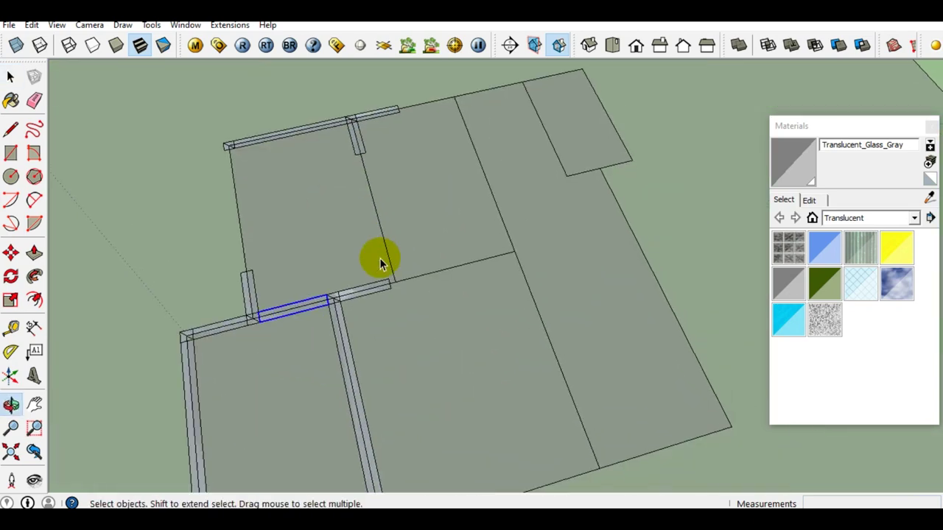
{"action": "middle_click_drag", "start_coordinate": [379, 258], "coordinate": [493, 275]}
{"action": "scroll", "coordinate": [458, 302], "scroll_direction": "down", "scroll_amount": 2}
{"action": "scroll", "coordinate": [390, 335], "scroll_direction": "up", "scroll_amount": 3}
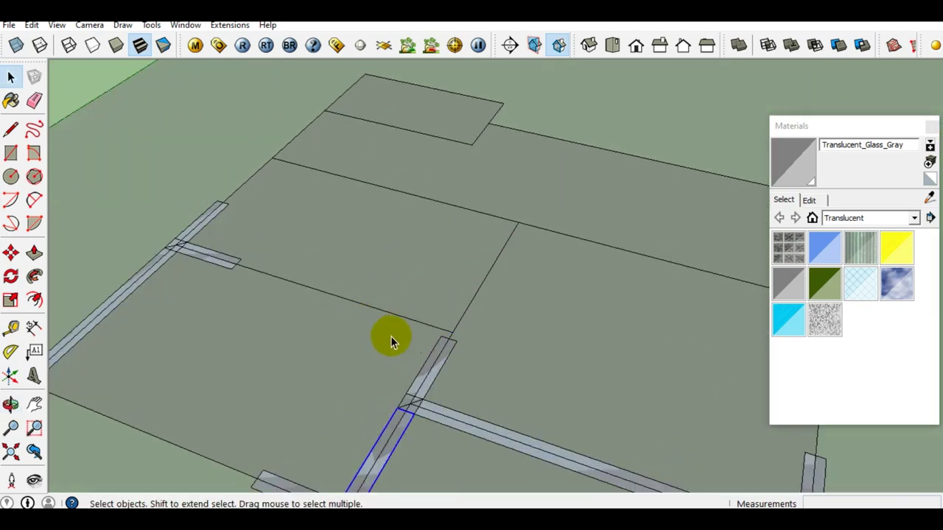
{"action": "scroll", "coordinate": [441, 393], "scroll_direction": "down", "scroll_amount": 2}
{"action": "scroll", "coordinate": [378, 329], "scroll_direction": "up", "scroll_amount": 2}
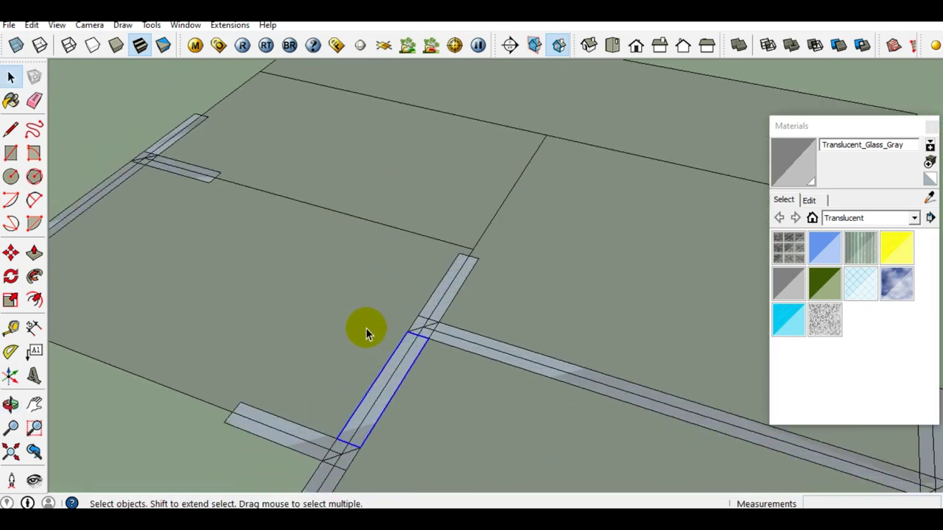
Paste another strip copy at the floor panel corner
{"action": "scroll", "coordinate": [463, 381], "scroll_direction": "down", "scroll_amount": 3}
{"action": "scroll", "coordinate": [419, 375], "scroll_direction": "up", "scroll_amount": 2}
{"action": "scroll", "coordinate": [412, 375], "scroll_direction": "up", "scroll_amount": 1}
{"action": "scroll", "coordinate": [427, 414], "scroll_direction": "up", "scroll_amount": 2}
{"action": "scroll", "coordinate": [423, 398], "scroll_direction": "down", "scroll_amount": 1}
{"action": "scroll", "coordinate": [427, 376], "scroll_direction": "up", "scroll_amount": 1}
{"action": "key", "text": "ctrl+v"}
{"action": "scroll", "coordinate": [438, 409], "scroll_direction": "up", "scroll_amount": 1}
{"action": "left_click", "coordinate": [437, 393]}
{"action": "middle_click_drag", "start_coordinate": [437, 392], "coordinate": [431, 355]}
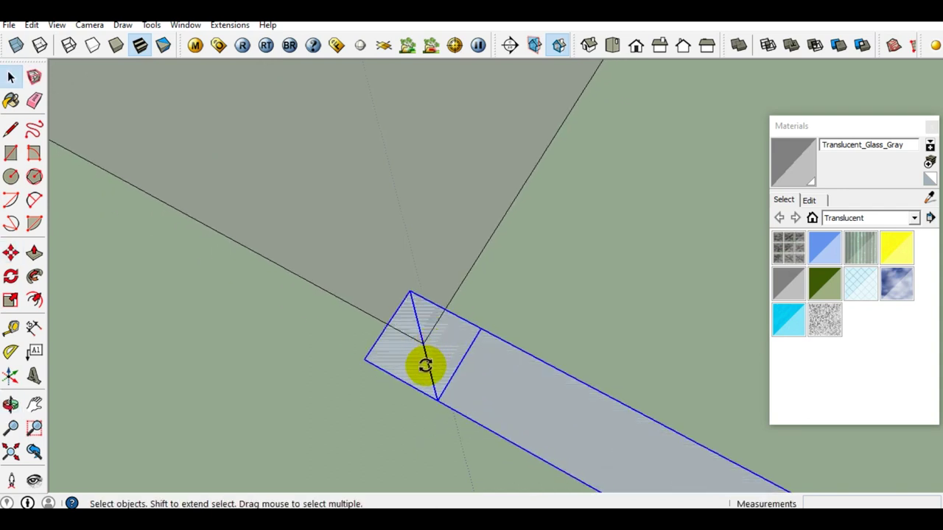
Rotate the new strip about its end so it runs along the panel edge
{"action": "key", "text": "q"}
{"action": "left_click", "coordinate": [484, 374]}
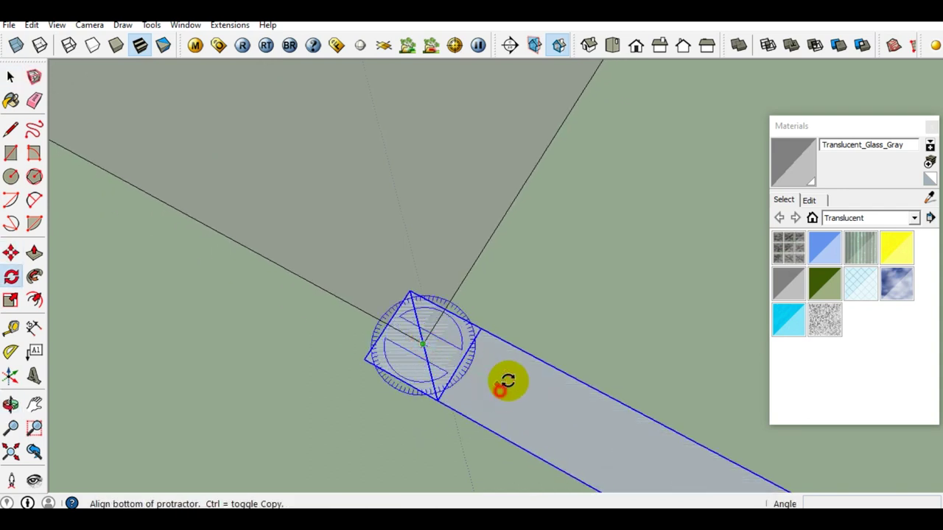
{"action": "left_click", "coordinate": [499, 390]}
{"action": "left_click", "coordinate": [480, 254]}
{"action": "key", "text": "space"}
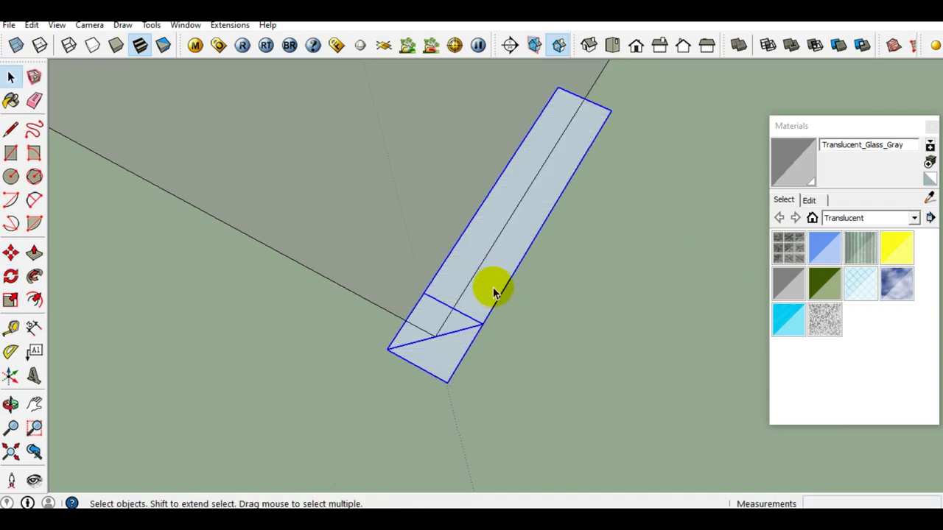
{"action": "mouse_move", "coordinate": [475, 289]}
{"action": "middle_mouse_down"}
{"action": "mouse_move", "coordinate": [557, 321]}
{"action": "mouse_move", "coordinate": [621, 288]}
{"action": "mouse_move", "coordinate": [385, 238]}
{"action": "mouse_move", "coordinate": [489, 259]}
{"action": "middle_mouse_up"}
{"action": "middle_click_drag", "start_coordinate": [412, 287], "coordinate": [432, 288], "text": "shift"}
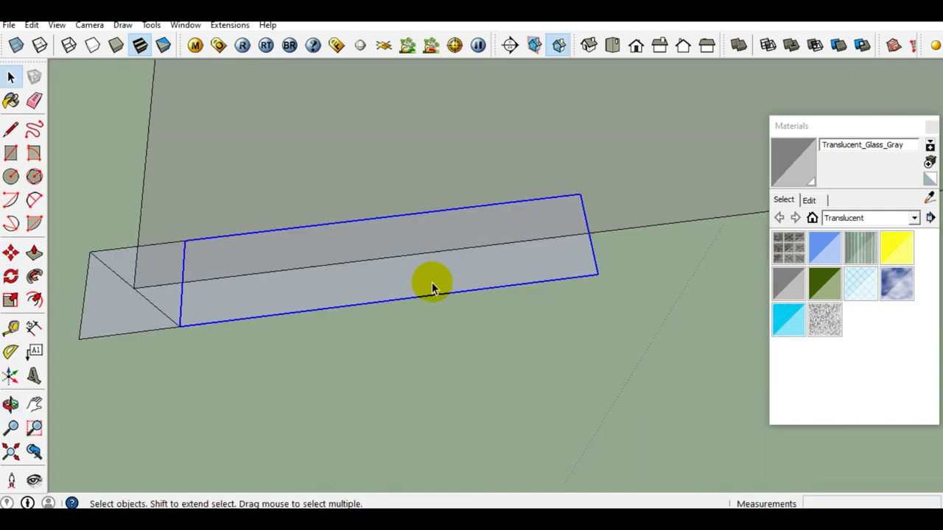
{"action": "key", "text": "s"}
{"action": "mouse_move", "coordinate": [435, 278]}
{"action": "middle_mouse_down"}
{"action": "mouse_move", "coordinate": [415, 272]}
{"action": "mouse_move", "coordinate": [516, 251]}
{"action": "middle_mouse_up"}
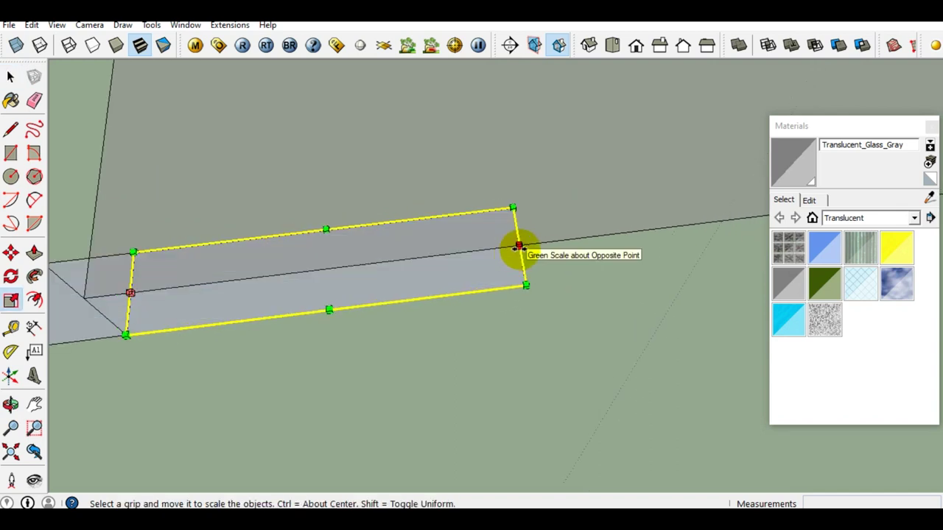
Stretch the new strip along green (scale 5.78) to reach the far panel corner
{"action": "left_click", "coordinate": [518, 248]}
{"action": "left_click_drag", "start_coordinate": [546, 242], "coordinate": [672, 227]}
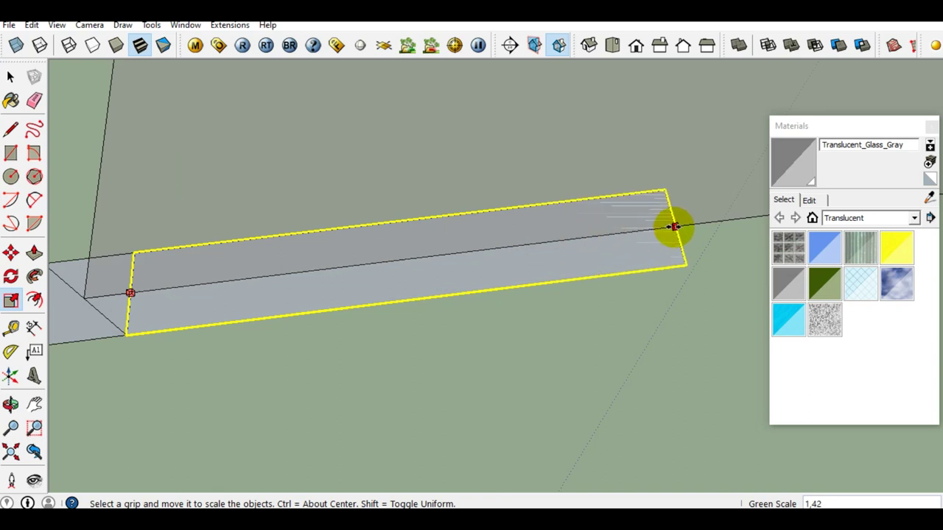
{"action": "key", "text": "shift"}
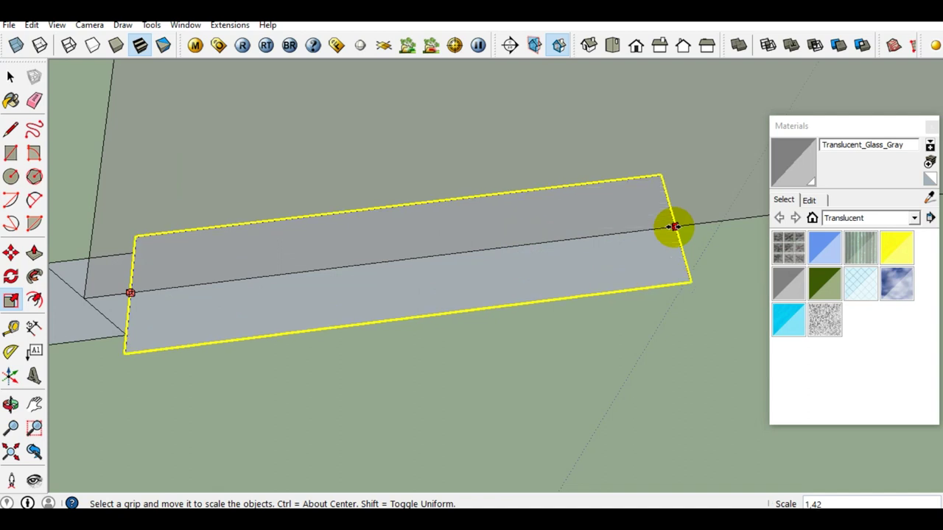
{"action": "middle_click_drag", "start_coordinate": [674, 227], "coordinate": [185, 309]}
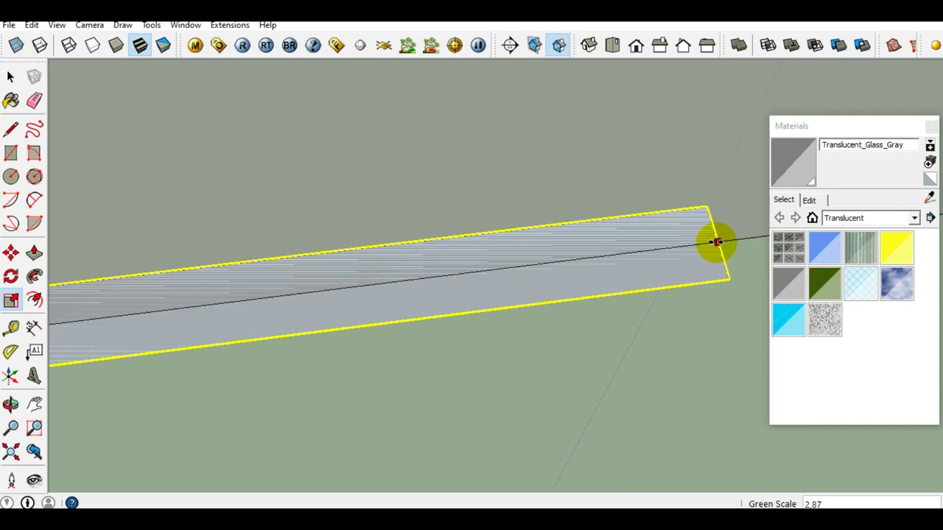
{"action": "key", "text": "shift"}
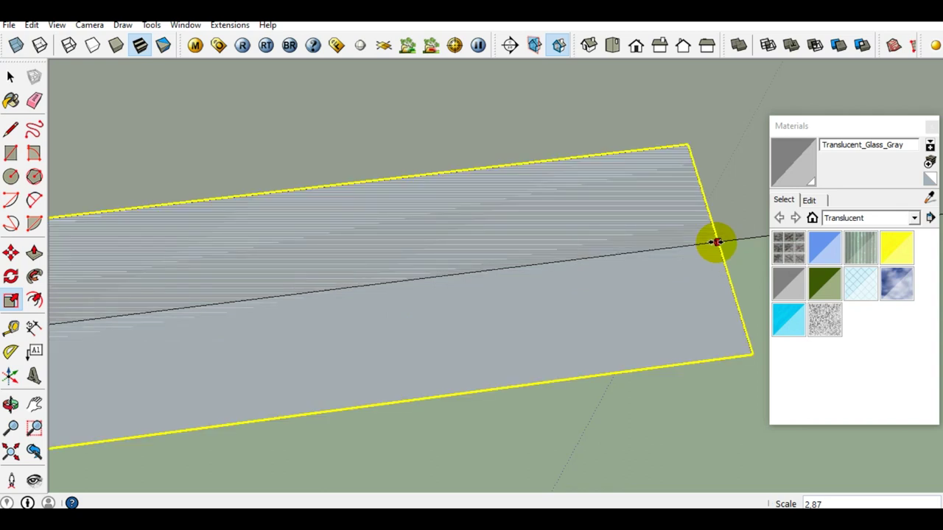
{"action": "left_click", "coordinate": [716, 242]}
{"action": "key", "text": "o"}
{"action": "left_click_drag", "start_coordinate": [690, 245], "coordinate": [117, 288], "text": "shift"}
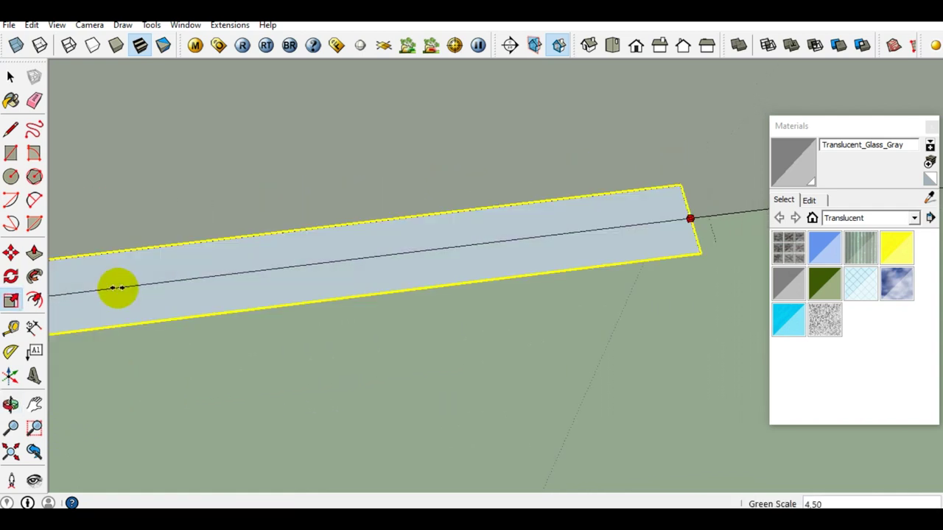
{"action": "left_click_drag", "start_coordinate": [116, 288], "coordinate": [711, 219]}
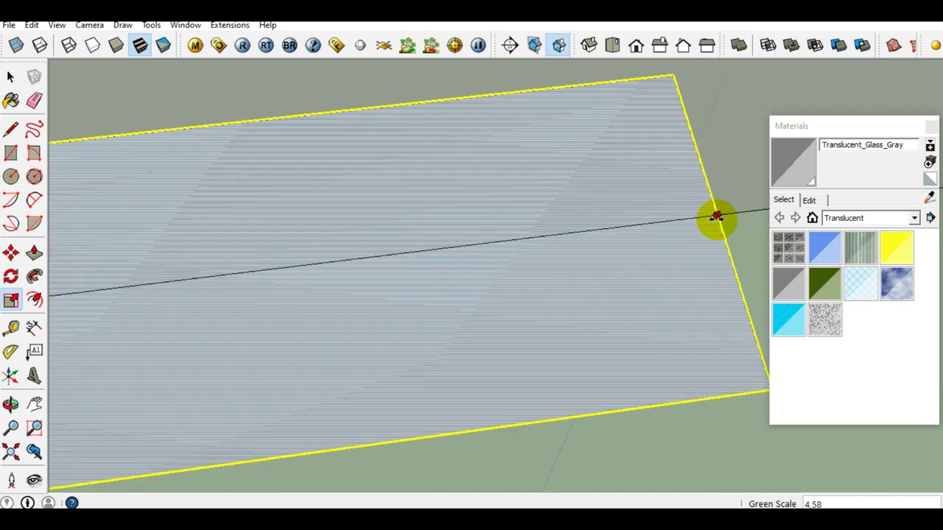
{"action": "left_click_drag", "start_coordinate": [710, 218], "coordinate": [712, 216]}
{"action": "key", "text": "o"}
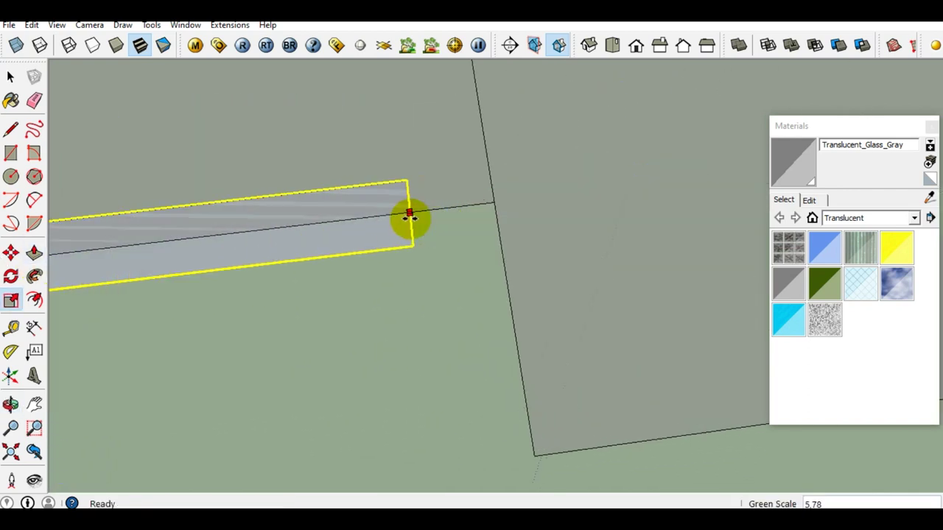
{"action": "left_click_drag", "start_coordinate": [412, 221], "coordinate": [459, 229]}
{"action": "key", "text": "space"}
Paste a strip copy at the far corner and extend the long strip to meet it
{"action": "key", "text": "ctrl+c"}
{"action": "key", "text": "ctrl+v"}
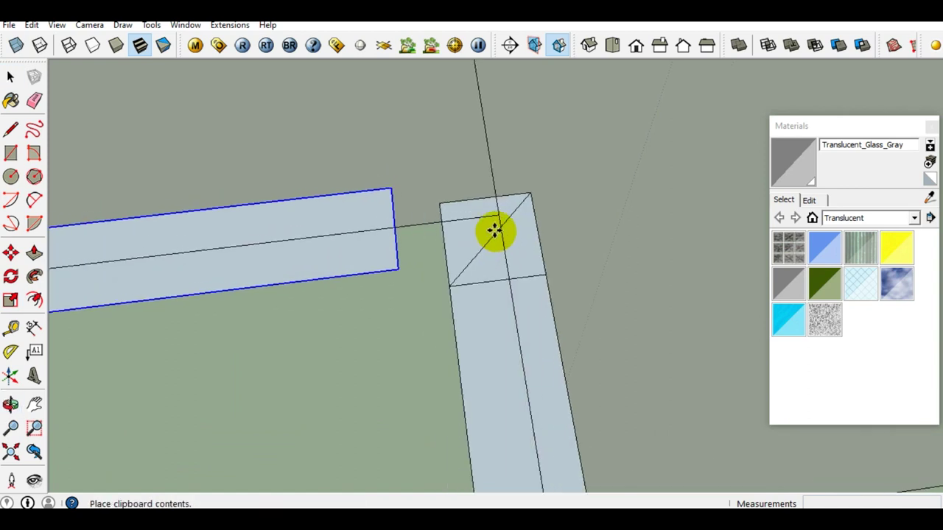
{"action": "left_click", "coordinate": [499, 217]}
{"action": "left_click", "coordinate": [375, 252]}
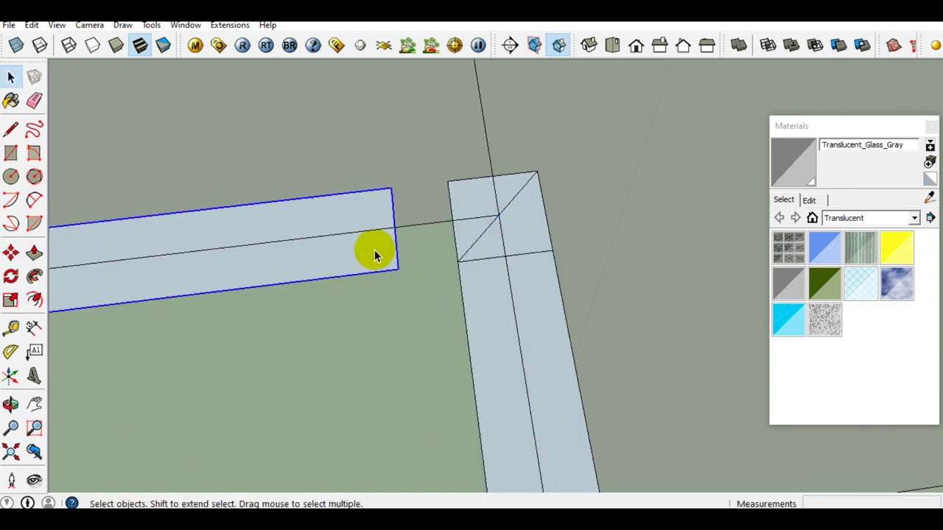
{"action": "key", "text": "s"}
{"action": "left_click_drag", "start_coordinate": [394, 228], "coordinate": [457, 262]}
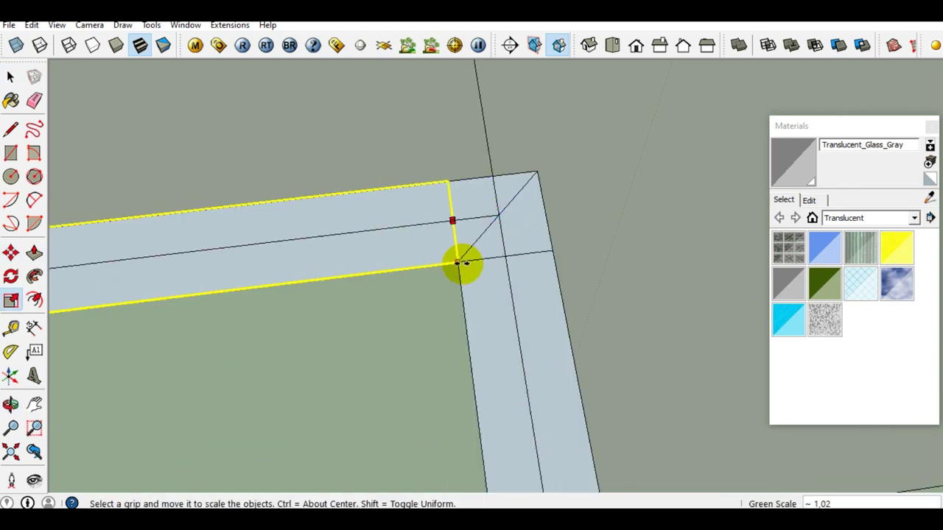
Paste another strip copy at the next corner and stretch the adjacent strip piece lengthwise
{"action": "middle_click_drag", "start_coordinate": [442, 269], "coordinate": [566, 380]}
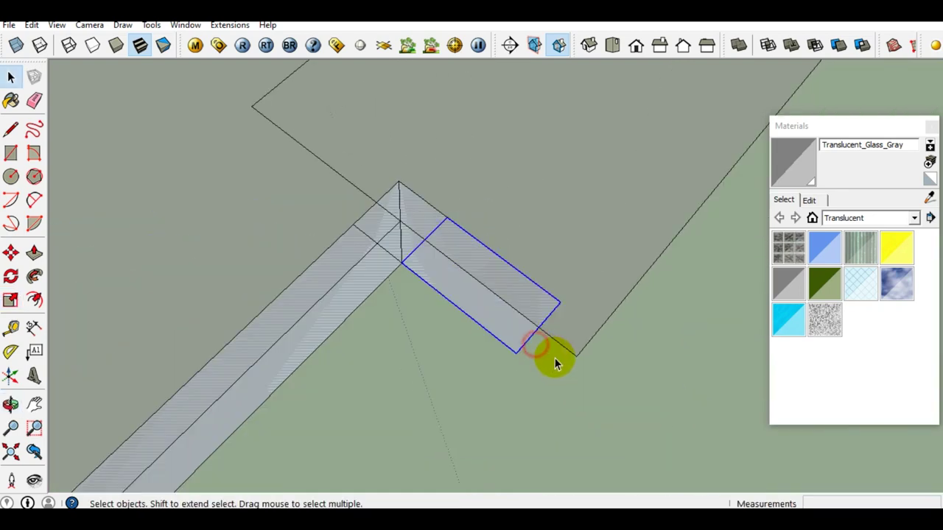
{"action": "key", "text": "ctrl+v"}
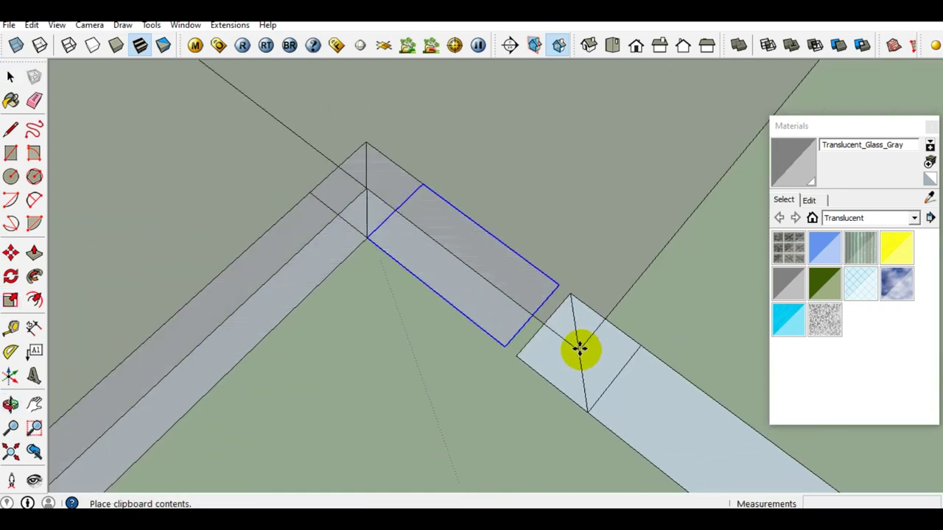
{"action": "left_click", "coordinate": [578, 346]}
{"action": "key", "text": "space"}
{"action": "left_click", "coordinate": [505, 331]}
{"action": "middle_click_drag", "start_coordinate": [505, 331], "coordinate": [564, 326]}
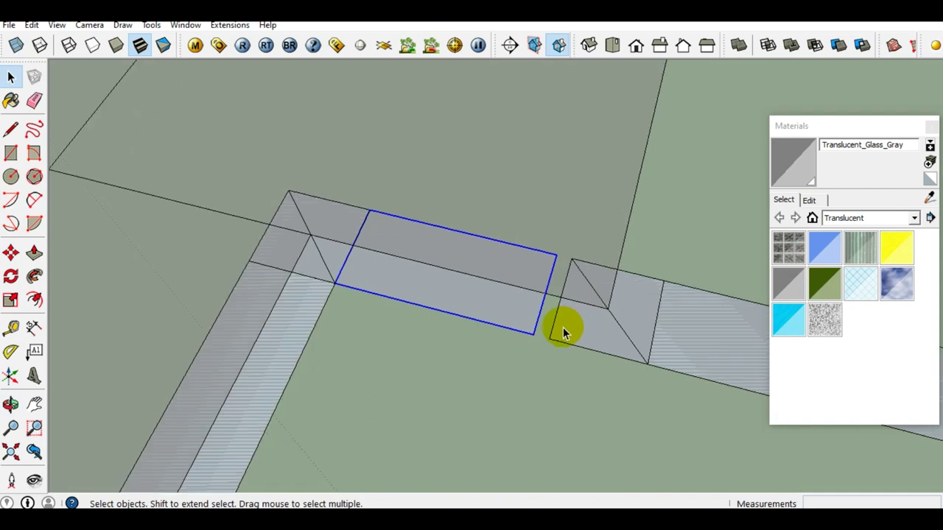
{"action": "key", "text": "s"}
{"action": "left_click_drag", "start_coordinate": [545, 295], "coordinate": [550, 326]}
{"action": "key", "text": "space"}
Turn the right strip piece 90° about the joint
{"action": "middle_click_drag", "start_coordinate": [550, 326], "coordinate": [490, 308]}
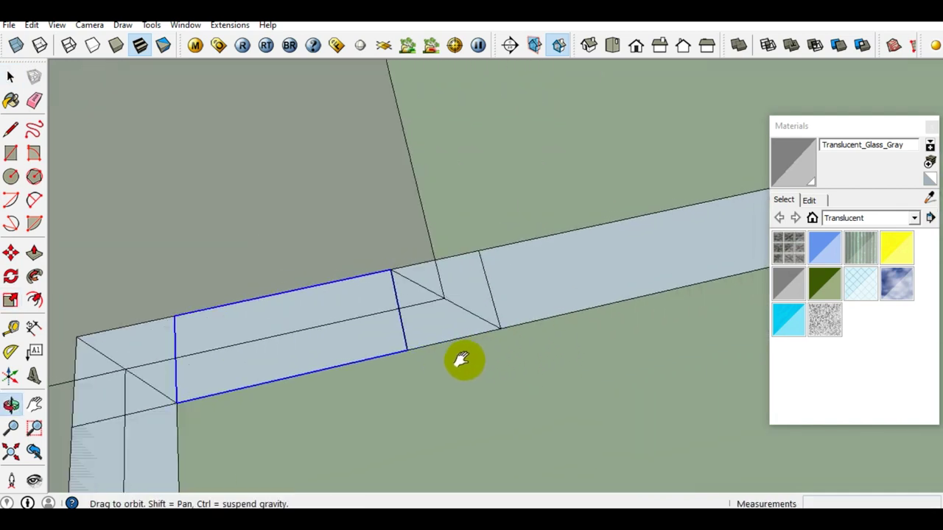
{"action": "left_click", "coordinate": [490, 308]}
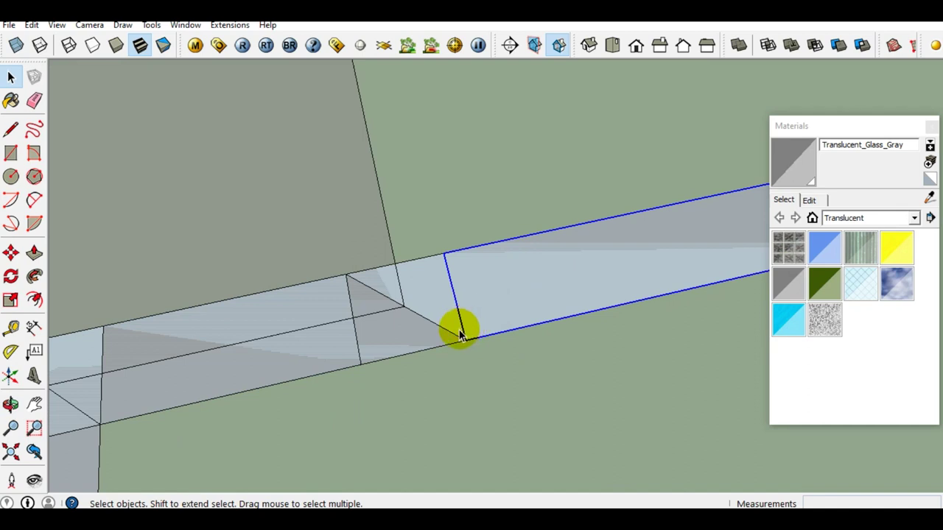
{"action": "key", "text": "q"}
{"action": "left_click", "coordinate": [403, 305]}
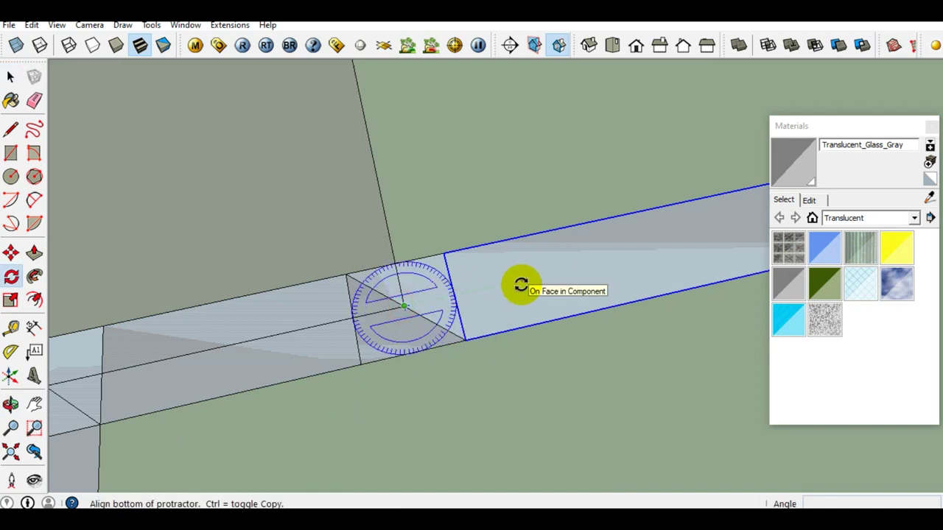
{"action": "left_click", "coordinate": [520, 286]}
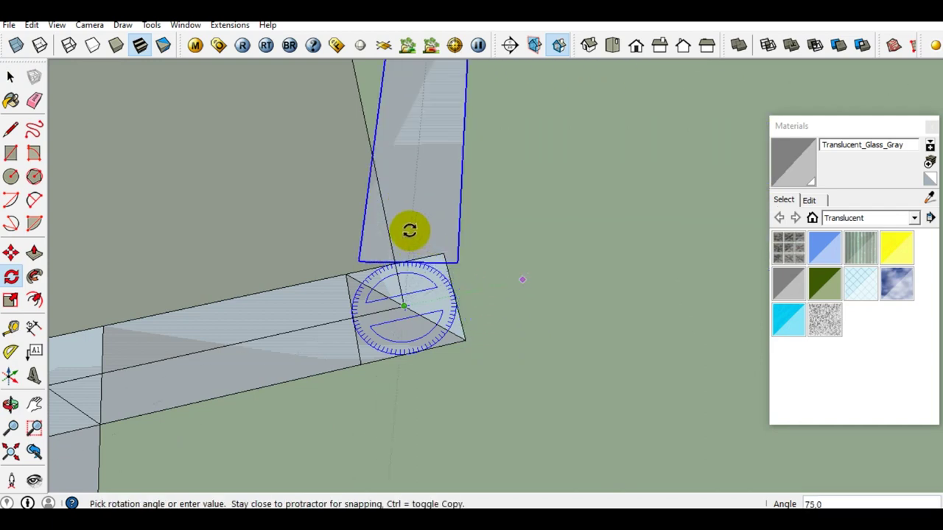
{"action": "left_click", "coordinate": [385, 224]}
{"action": "key", "text": "space"}
Stretch the turned strip along the wall edge to green scale 2.67
{"action": "mouse_move", "coordinate": [416, 275]}
{"action": "middle_mouse_down"}
{"action": "mouse_move", "coordinate": [133, 259]}
{"action": "mouse_move", "coordinate": [353, 288]}
{"action": "mouse_move", "coordinate": [481, 262]}
{"action": "mouse_move", "coordinate": [436, 326]}
{"action": "mouse_move", "coordinate": [290, 336]}
{"action": "mouse_move", "coordinate": [418, 292]}
{"action": "mouse_move", "coordinate": [362, 320]}
{"action": "middle_mouse_up"}
{"action": "key", "text": "s"}
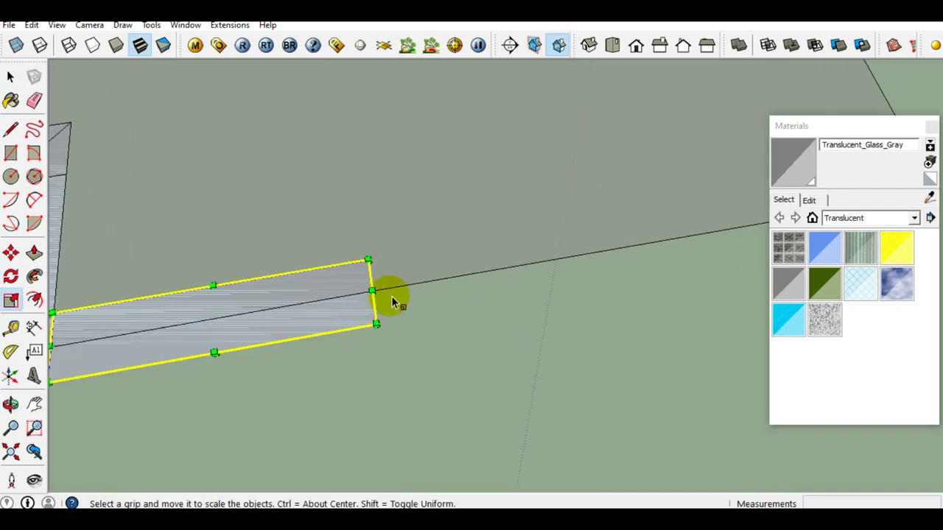
{"action": "scroll", "coordinate": [372, 289], "scroll_direction": "down", "scroll_amount": 2}
{"action": "left_click_drag", "start_coordinate": [369, 284], "coordinate": [725, 226]}
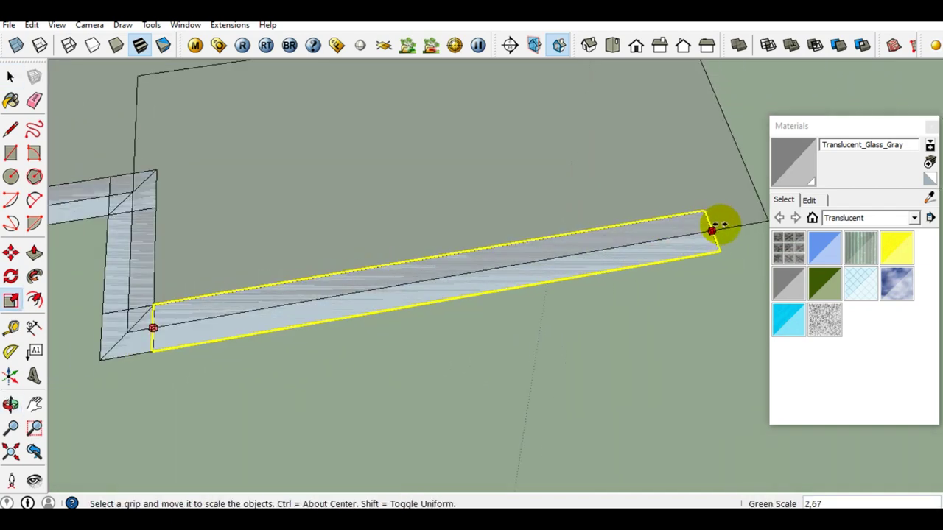
{"action": "key", "text": "space"}
Copy the stretched strip and paste a further copy for the next corner
{"action": "mouse_move", "coordinate": [688, 238]}
{"action": "middle_mouse_down"}
{"action": "mouse_move", "coordinate": [420, 307]}
{"action": "mouse_move", "coordinate": [451, 311]}
{"action": "middle_mouse_up"}
{"action": "key", "text": "ctrl+c"}
{"action": "key", "text": "ctrl+v"}
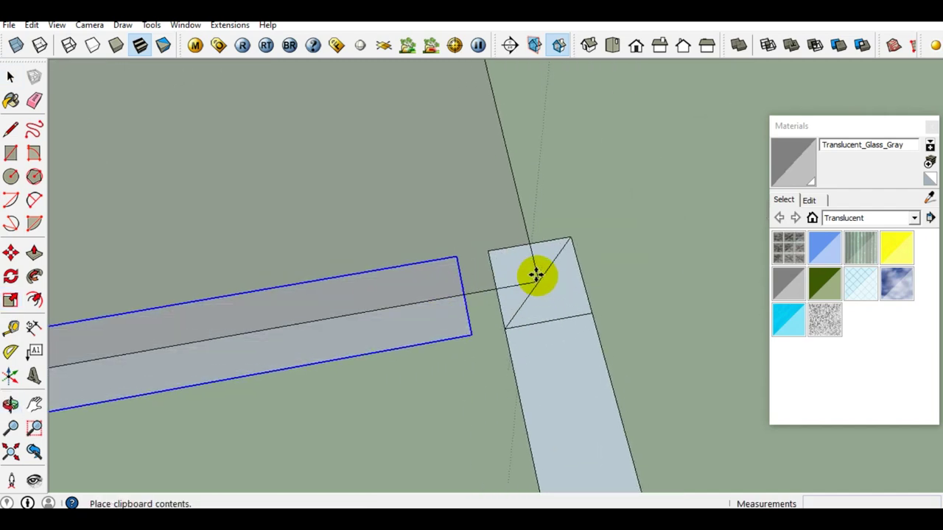
Place the pasted strip at the corner endpoint and turn it 180°
{"action": "left_click", "coordinate": [535, 274]}
{"action": "mouse_move", "coordinate": [509, 311]}
{"action": "middle_mouse_down"}
{"action": "mouse_move", "coordinate": [699, 312]}
{"action": "mouse_move", "coordinate": [507, 304]}
{"action": "mouse_move", "coordinate": [596, 313]}
{"action": "middle_mouse_up"}
{"action": "middle_click_drag", "start_coordinate": [538, 311], "coordinate": [579, 305]}
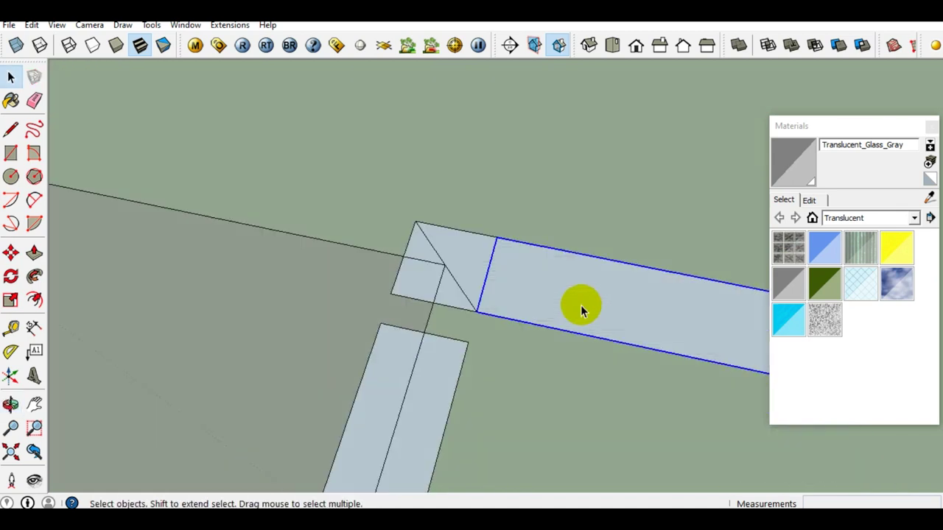
{"action": "key", "text": "q"}
{"action": "left_click", "coordinate": [445, 265]}
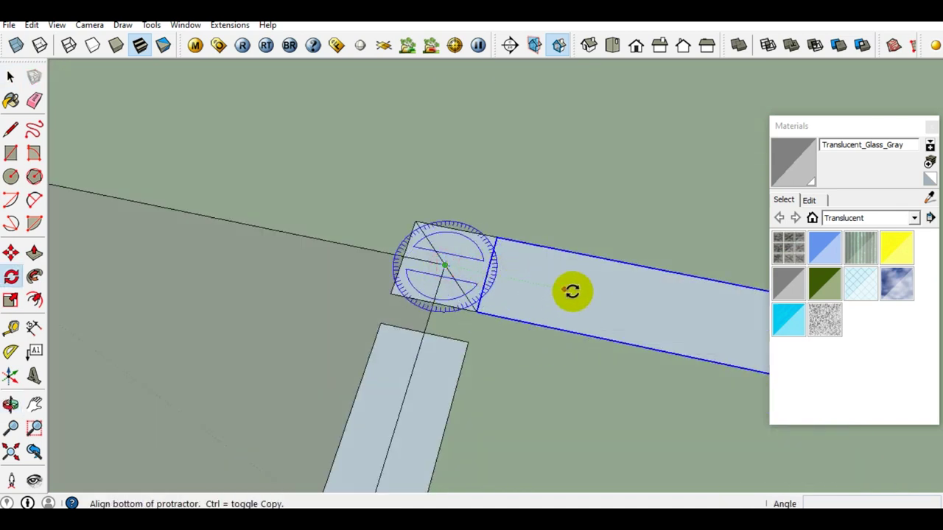
{"action": "left_click", "coordinate": [565, 290]}
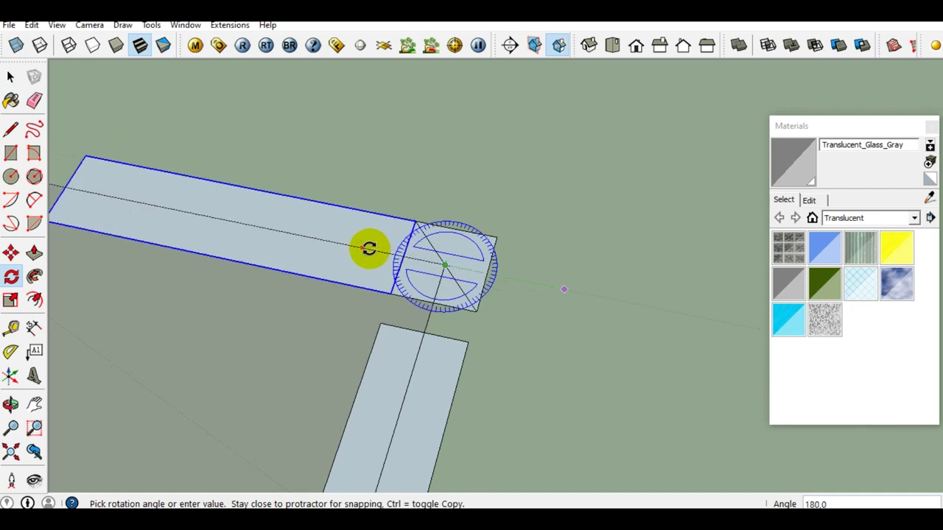
{"action": "left_click", "coordinate": [368, 248]}
{"action": "key", "text": "space"}
Stretch the lower strip up to the upper beam and extend its end toward the wall
{"action": "left_click", "coordinate": [425, 353]}
{"action": "key", "text": "s"}
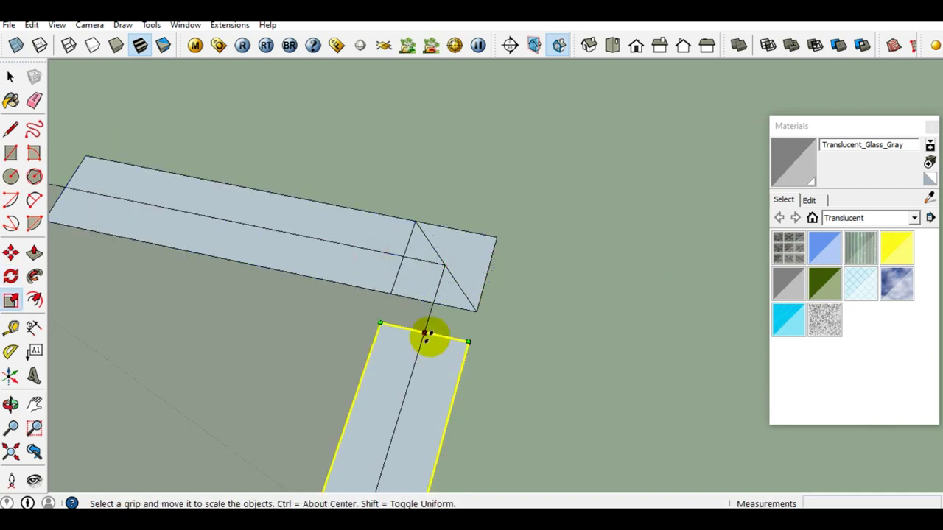
{"action": "left_click_drag", "start_coordinate": [429, 336], "coordinate": [468, 315]}
{"action": "key", "text": "space"}
{"action": "mouse_move", "coordinate": [420, 316]}
{"action": "middle_mouse_down"}
{"action": "mouse_move", "coordinate": [514, 311]}
{"action": "mouse_move", "coordinate": [547, 347]}
{"action": "middle_mouse_up"}
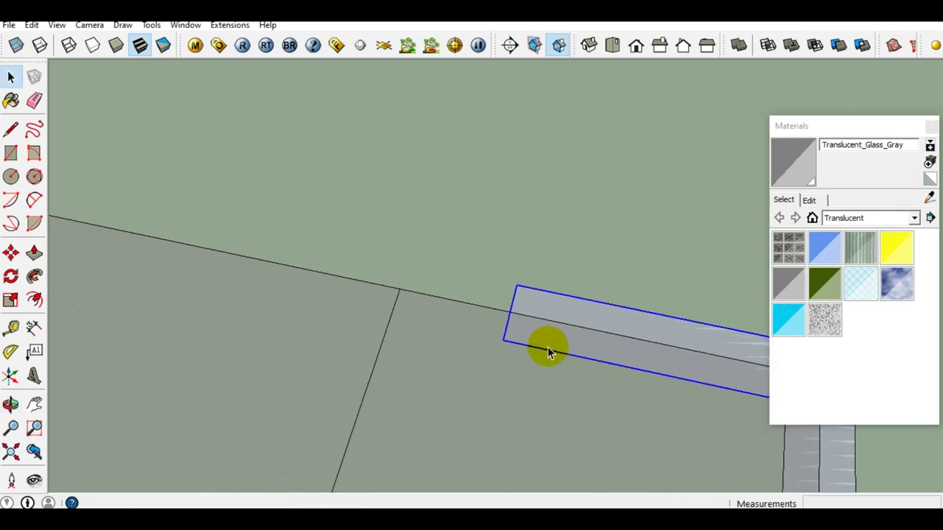
{"action": "key", "text": "s"}
{"action": "left_click_drag", "start_coordinate": [508, 311], "coordinate": [413, 313]}
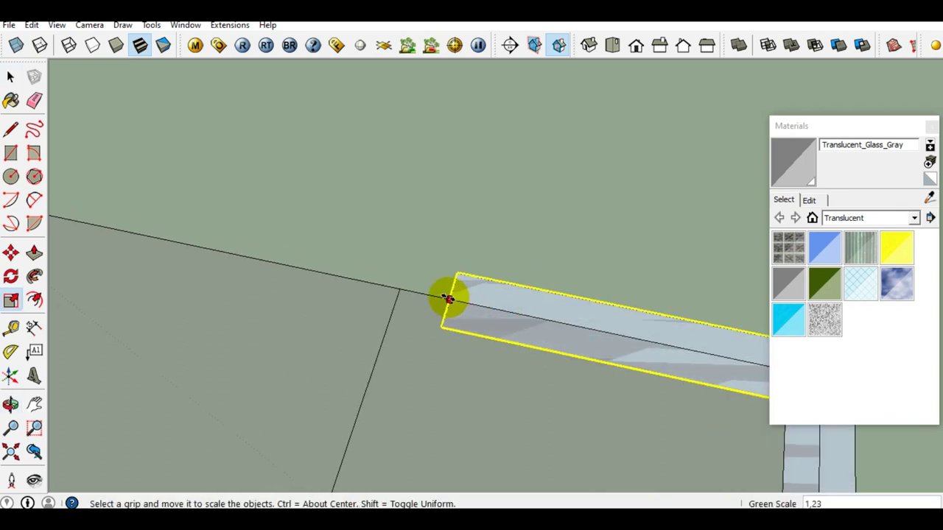
{"action": "middle_click_drag", "start_coordinate": [420, 332], "coordinate": [456, 368]}
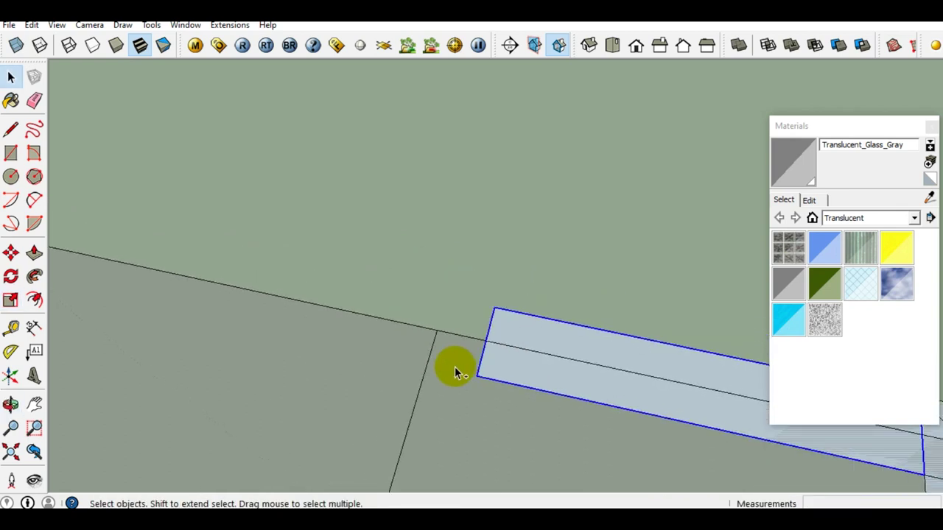
Paste another strip copy at the strip end, turn it 180°, then 90° to point downward
{"action": "key", "text": "ctrl+v"}
{"action": "left_click", "coordinate": [437, 331]}
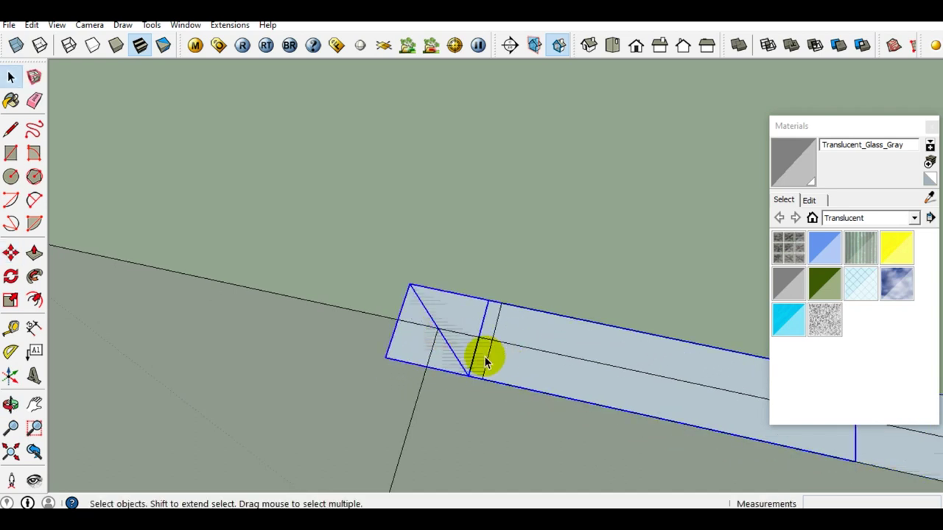
{"action": "key", "text": "q"}
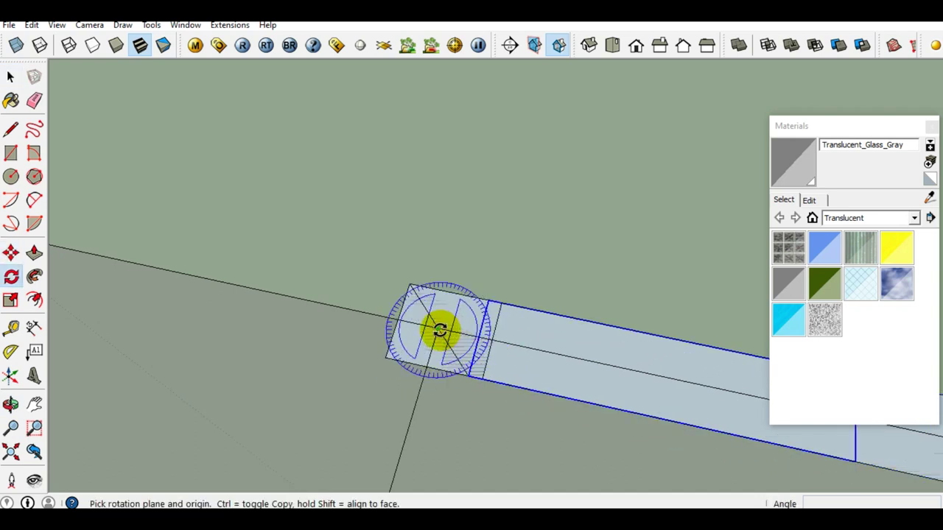
{"action": "left_click", "coordinate": [438, 330]}
{"action": "left_click", "coordinate": [519, 346]}
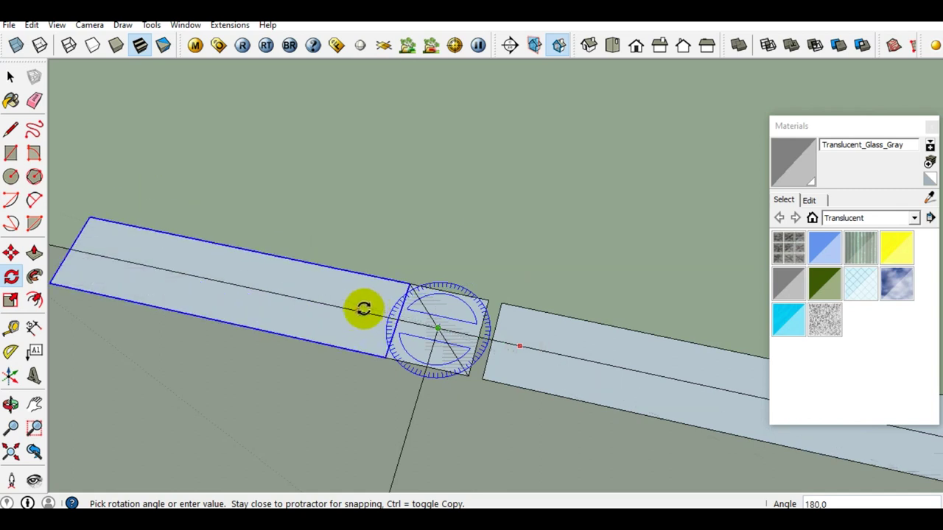
{"action": "left_click", "coordinate": [360, 313]}
{"action": "key", "text": "space"}
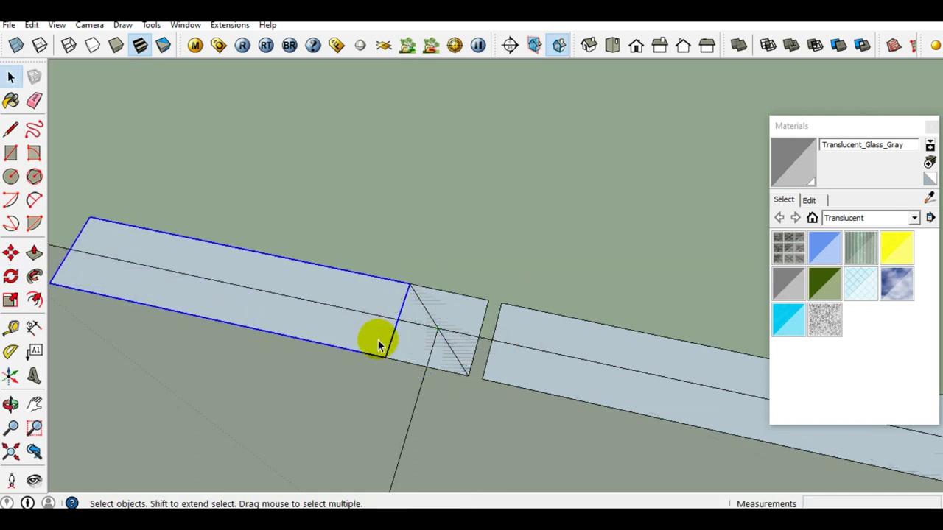
{"action": "key", "text": "q"}
{"action": "left_click", "coordinate": [438, 330]}
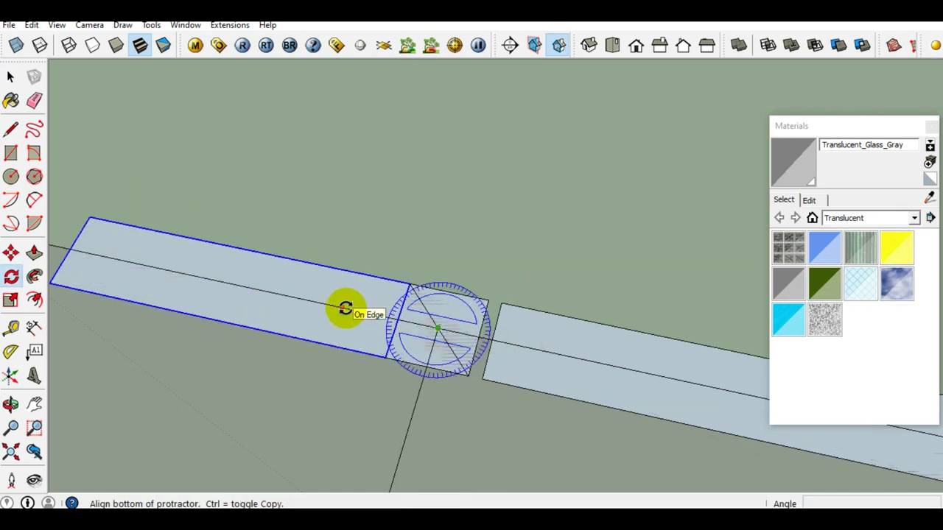
{"action": "left_click", "coordinate": [345, 308]}
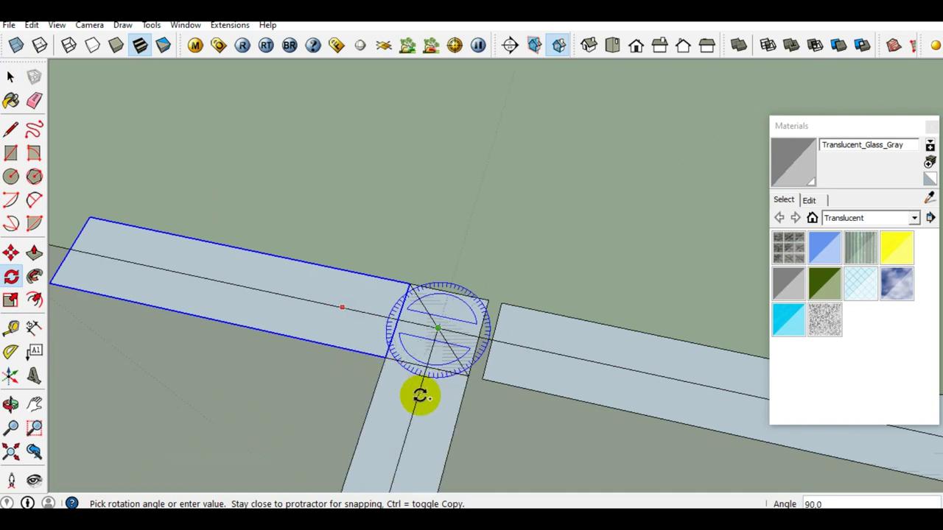
{"action": "left_click", "coordinate": [419, 391]}
{"action": "key", "text": "space"}
Trim the right-hand strip to meet the joint and stretch the next strip much longer
{"action": "left_click", "coordinate": [503, 371]}
{"action": "key", "text": "s"}
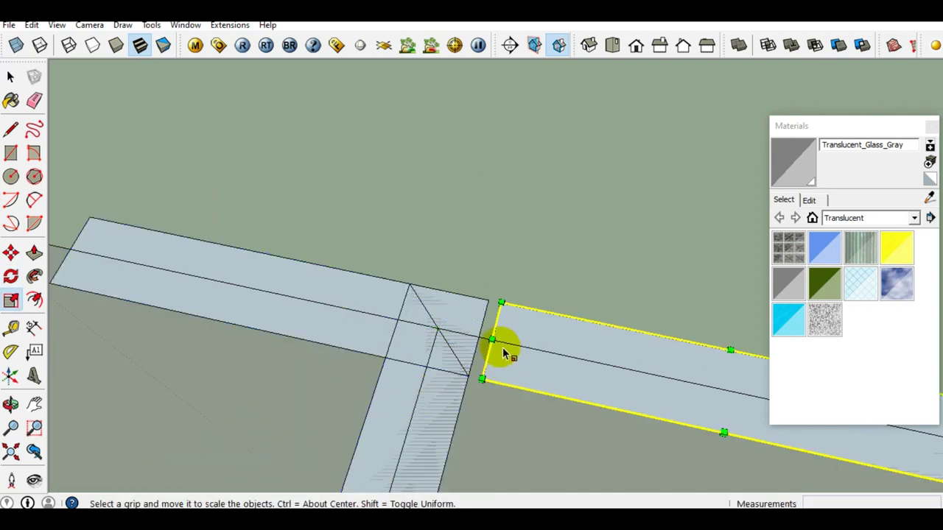
{"action": "left_click_drag", "start_coordinate": [492, 341], "coordinate": [479, 368]}
{"action": "key", "text": "space"}
{"action": "mouse_move", "coordinate": [479, 368]}
{"action": "middle_mouse_down"}
{"action": "mouse_move", "coordinate": [486, 377]}
{"action": "mouse_move", "coordinate": [185, 344]}
{"action": "mouse_move", "coordinate": [392, 313]}
{"action": "middle_mouse_up"}
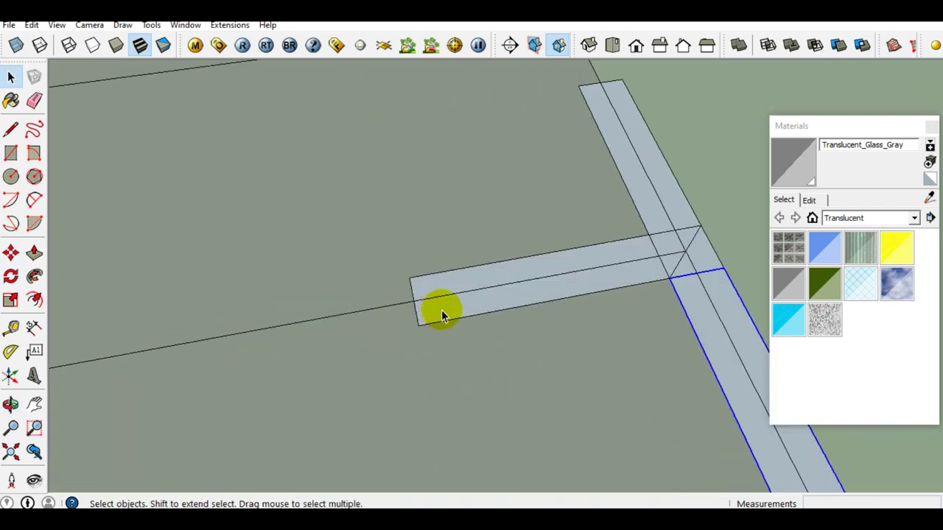
{"action": "key", "text": "s"}
{"action": "left_click", "coordinate": [414, 302]}
{"action": "scroll", "coordinate": [447, 310], "scroll_direction": "down", "scroll_amount": 3}
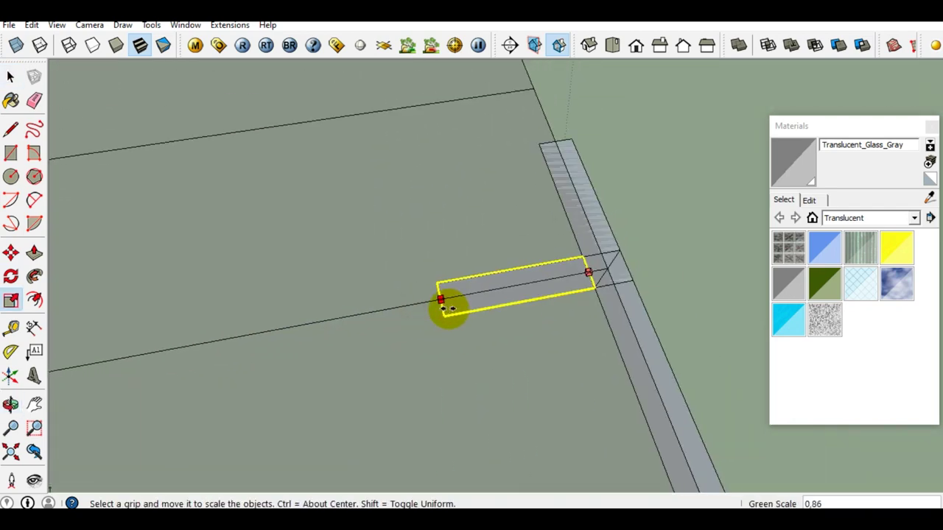
{"action": "scroll", "coordinate": [213, 343], "scroll_direction": "up", "scroll_amount": 3}
{"action": "left_click", "coordinate": [202, 348]}
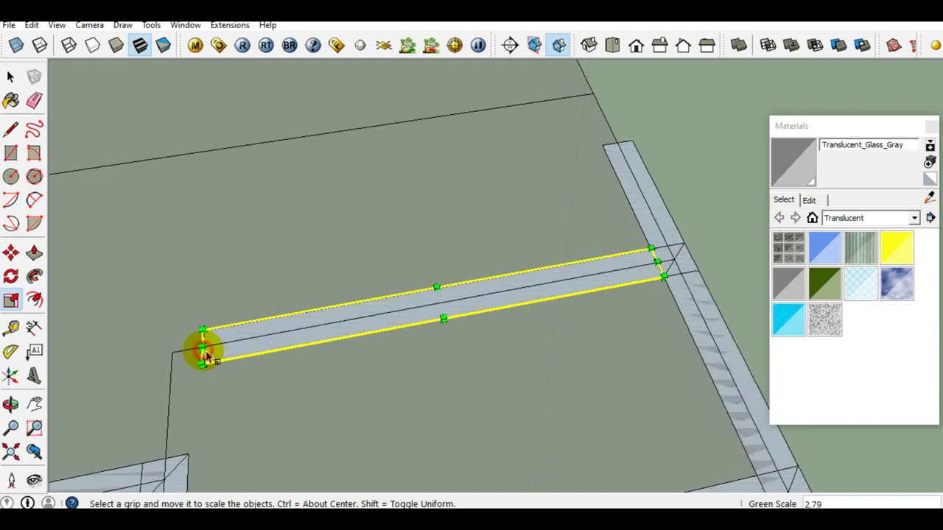
Copy the lengthened strip, paste it at the corner, and shorten it to end at the crossing
{"action": "key", "text": "space"}
{"action": "scroll", "coordinate": [204, 360], "scroll_direction": "up", "scroll_amount": 3}
{"action": "scroll", "coordinate": [314, 336], "scroll_direction": "up", "scroll_amount": 2}
{"action": "key", "text": "ctrl+c"}
{"action": "key", "text": "ctrl+v"}
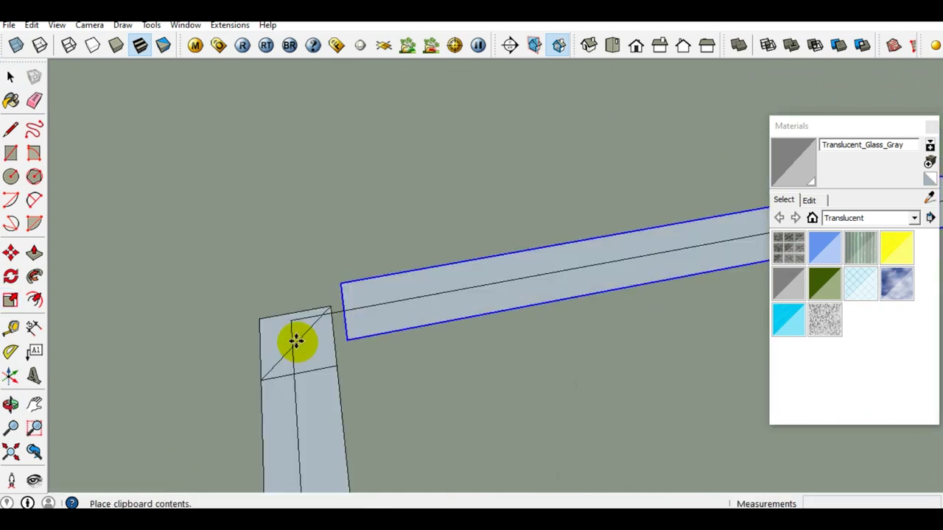
{"action": "left_click", "coordinate": [290, 319]}
{"action": "mouse_move", "coordinate": [289, 319]}
{"action": "middle_mouse_down"}
{"action": "mouse_move", "coordinate": [460, 337]}
{"action": "mouse_move", "coordinate": [496, 379]}
{"action": "middle_mouse_up"}
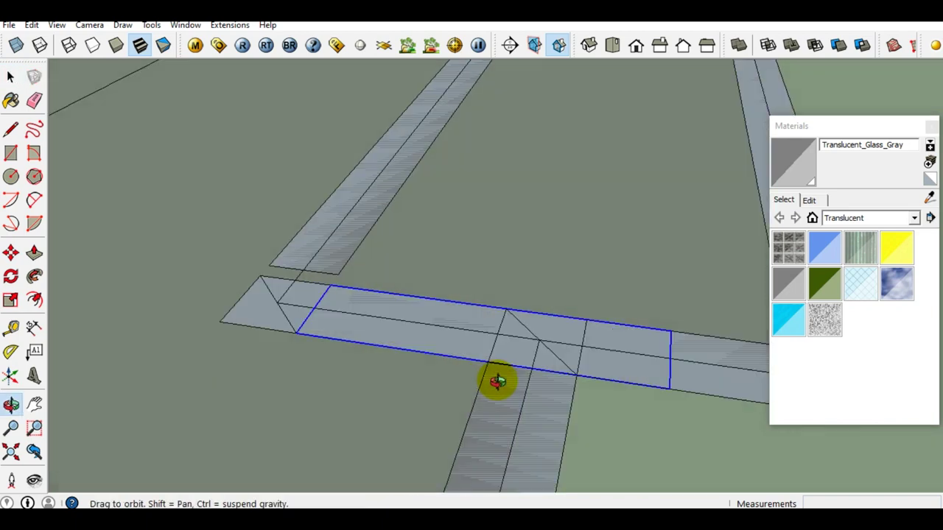
{"action": "key", "text": "s"}
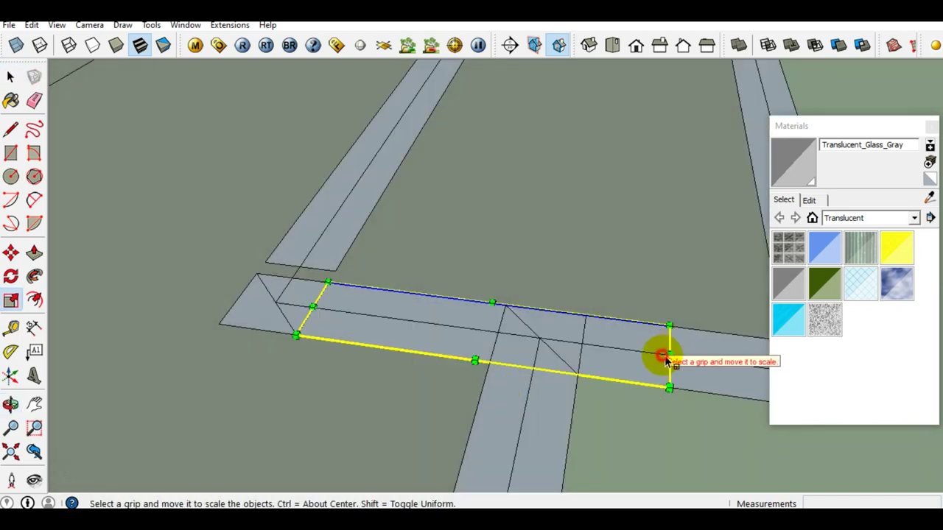
{"action": "left_click_drag", "start_coordinate": [669, 353], "coordinate": [486, 364]}
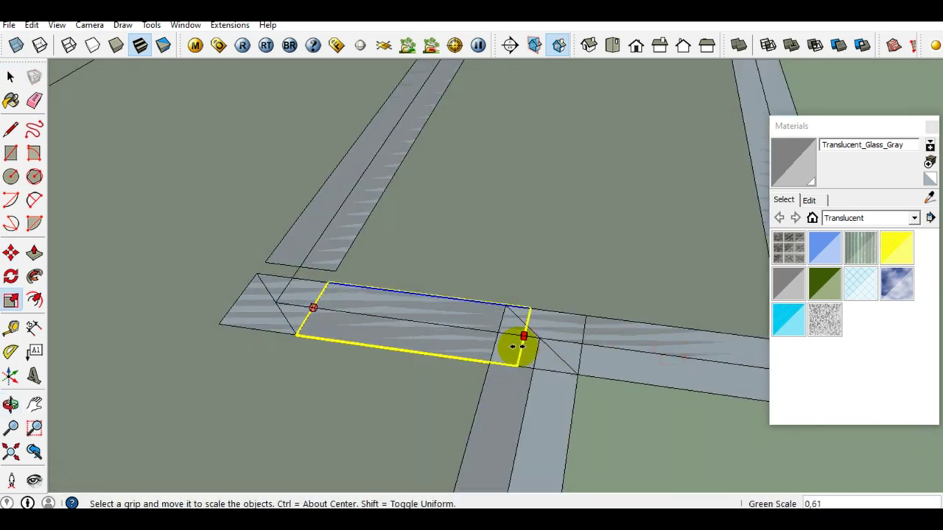
{"action": "key", "text": "space"}
{"action": "middle_click_drag", "start_coordinate": [486, 366], "coordinate": [431, 318]}
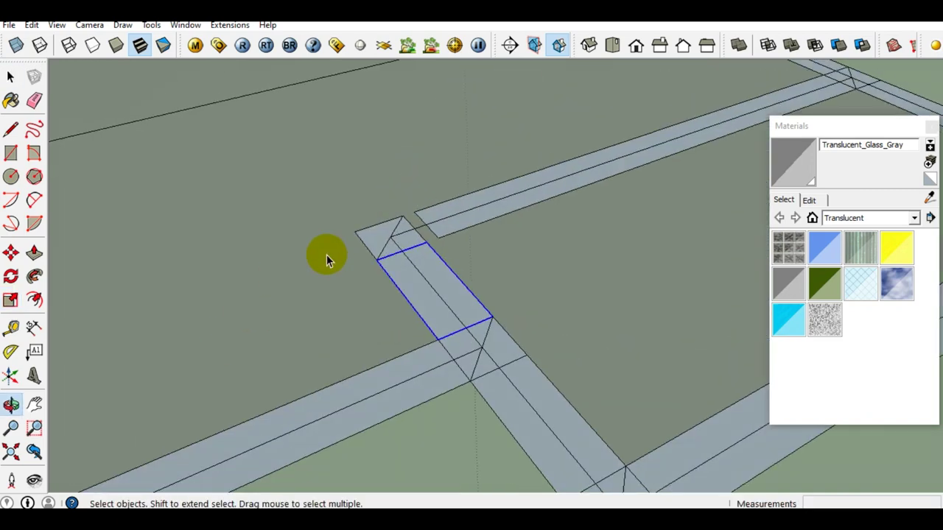
Adjust the upper strip's length at its end
{"action": "left_click", "coordinate": [431, 317]}
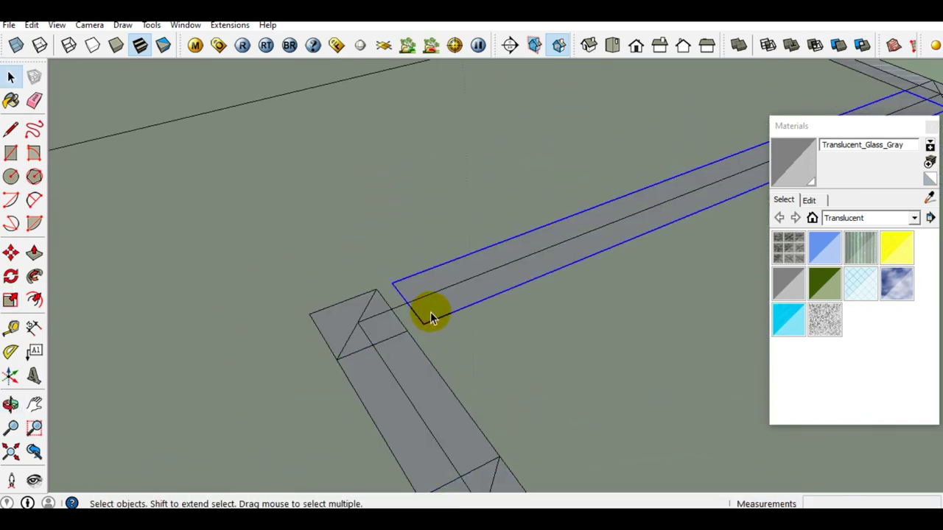
{"action": "key", "text": "s"}
{"action": "left_click", "coordinate": [405, 304]}
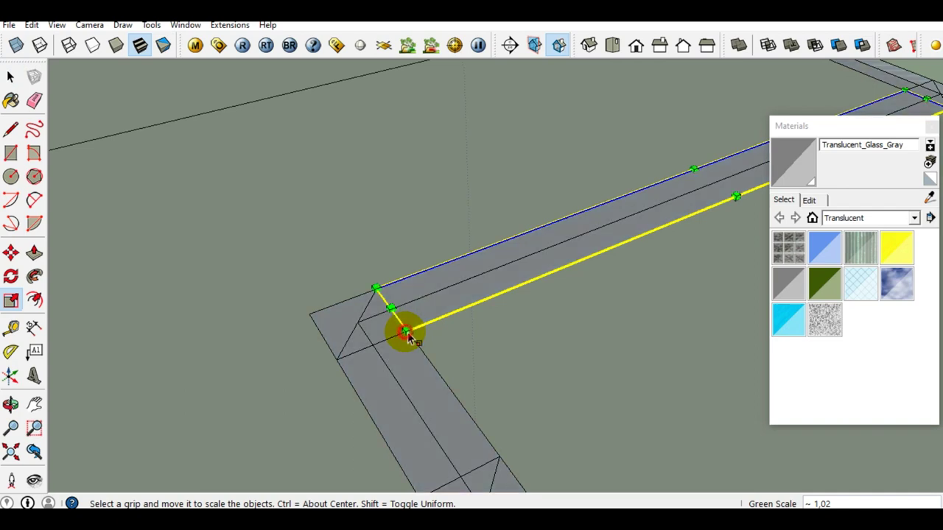
{"action": "key", "text": "space"}
{"action": "mouse_move", "coordinate": [389, 273]}
{"action": "middle_mouse_down"}
{"action": "mouse_move", "coordinate": [326, 296]}
{"action": "mouse_move", "coordinate": [329, 375]}
{"action": "mouse_move", "coordinate": [459, 326]}
{"action": "middle_mouse_up"}
Paste another strip copy at the strip end and rotate it into place
{"action": "key", "text": "ctrl+v"}
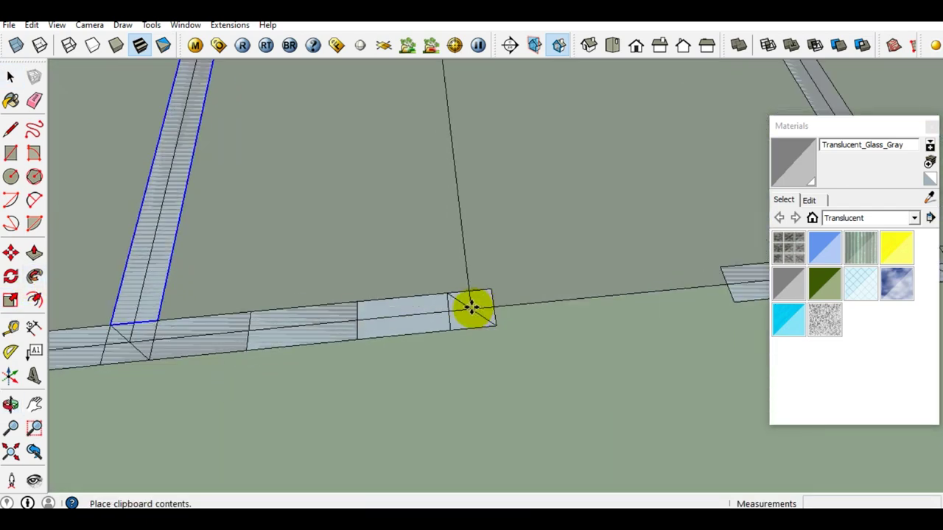
{"action": "left_click", "coordinate": [471, 306]}
{"action": "middle_click_drag", "start_coordinate": [375, 326], "coordinate": [504, 302]}
{"action": "key", "text": "q"}
{"action": "left_click", "coordinate": [504, 301]}
{"action": "left_click", "coordinate": [384, 312]}
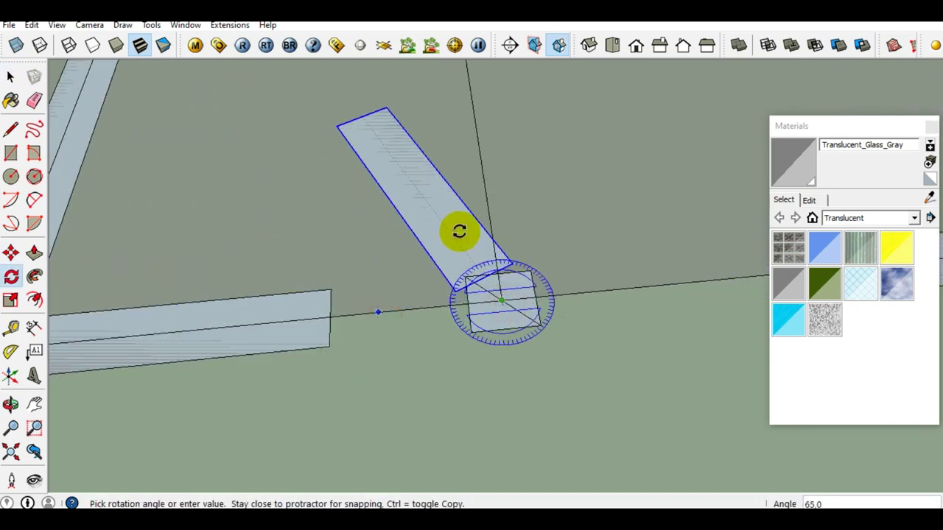
{"action": "left_click", "coordinate": [488, 214]}
{"action": "key", "text": "space"}
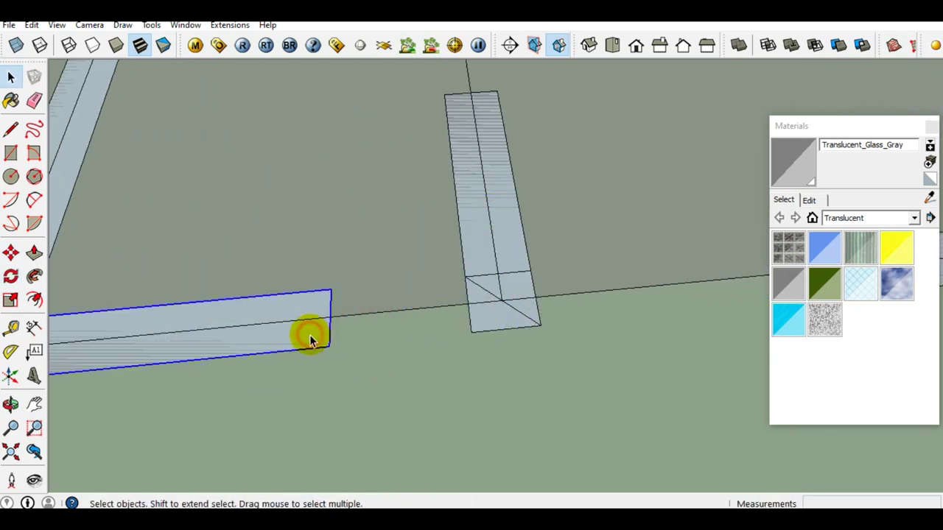
Lengthen the strip to the crossing strip with a green scale of about 1.45
{"action": "key", "text": "s"}
{"action": "left_click_drag", "start_coordinate": [332, 318], "coordinate": [472, 334]}
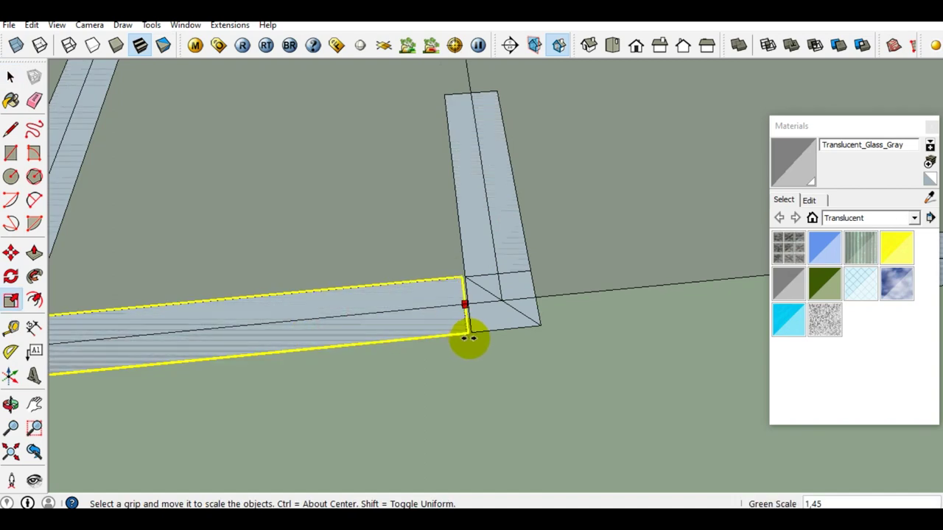
{"action": "key", "text": "space"}
{"action": "mouse_move", "coordinate": [475, 338]}
{"action": "middle_mouse_down"}
{"action": "mouse_move", "coordinate": [362, 309]}
{"action": "mouse_move", "coordinate": [476, 267]}
{"action": "mouse_move", "coordinate": [424, 265]}
{"action": "middle_mouse_up"}
{"action": "middle_click_drag", "start_coordinate": [500, 263], "coordinate": [243, 355]}
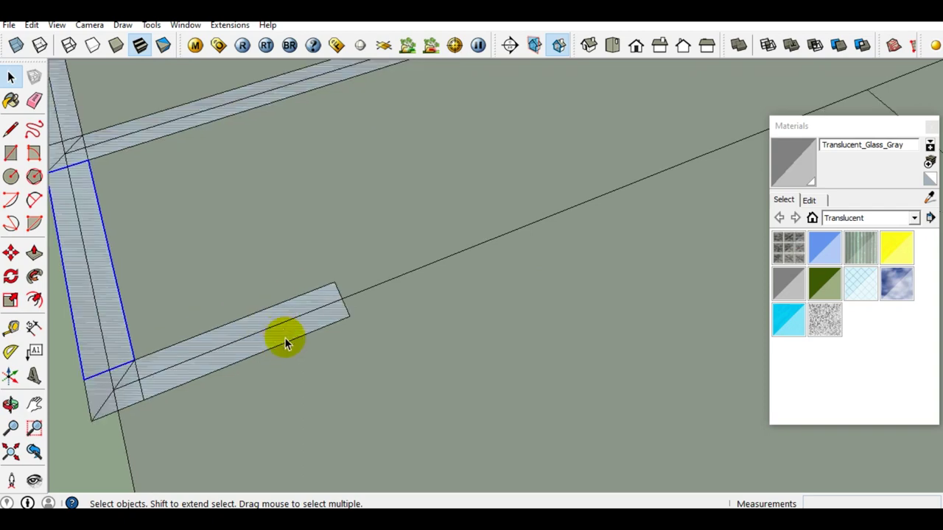
Lengthen one glass strip and stretch another left to its crossing beam
{"action": "scroll", "coordinate": [273, 339], "scroll_direction": "down", "scroll_amount": 3}
{"action": "key", "text": "s"}
{"action": "mouse_move", "coordinate": [316, 312]}
{"action": "left_mouse_down"}
{"action": "mouse_move", "coordinate": [565, 234]}
{"action": "mouse_move", "coordinate": [691, 163]}
{"action": "left_mouse_up"}
{"action": "key", "text": "space"}
{"action": "mouse_move", "coordinate": [696, 166]}
{"action": "middle_mouse_down"}
{"action": "mouse_move", "coordinate": [122, 383]}
{"action": "mouse_move", "coordinate": [368, 411]}
{"action": "mouse_move", "coordinate": [532, 383]}
{"action": "mouse_move", "coordinate": [556, 330]}
{"action": "mouse_move", "coordinate": [542, 399]}
{"action": "mouse_move", "coordinate": [541, 382]}
{"action": "middle_mouse_up"}
{"action": "key", "text": "s"}
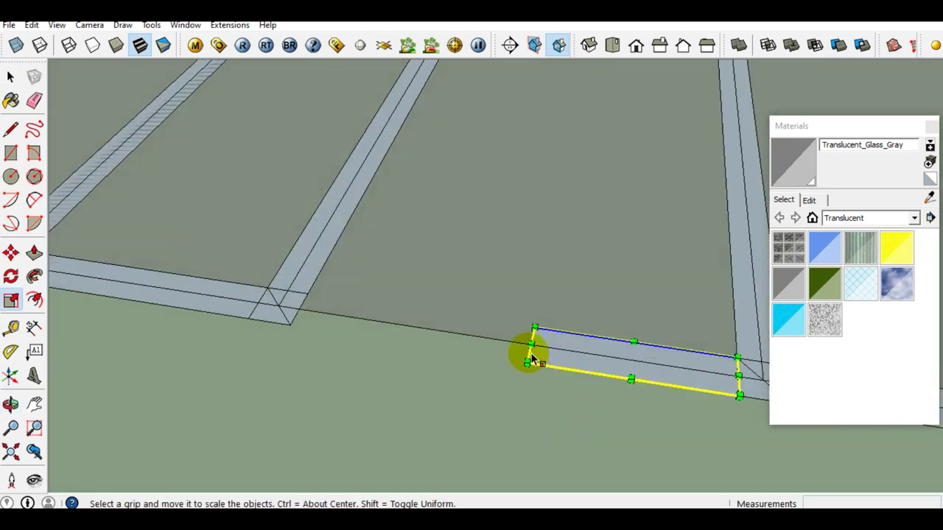
{"action": "left_click_drag", "start_coordinate": [532, 358], "coordinate": [292, 335]}
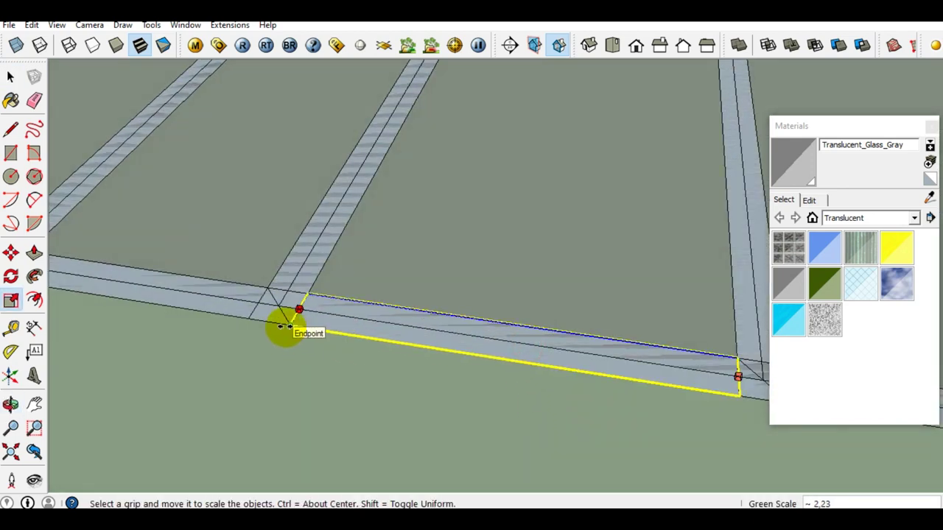
{"action": "left_click_drag", "start_coordinate": [289, 331], "coordinate": [291, 333]}
{"action": "key", "text": "space"}
{"action": "mouse_move", "coordinate": [431, 320]}
{"action": "middle_mouse_down"}
{"action": "mouse_move", "coordinate": [243, 337]}
{"action": "mouse_move", "coordinate": [351, 335]}
{"action": "mouse_move", "coordinate": [295, 302]}
{"action": "mouse_move", "coordinate": [303, 494]}
{"action": "mouse_move", "coordinate": [341, 229]}
{"action": "mouse_move", "coordinate": [305, 311]}
{"action": "mouse_move", "coordinate": [336, 381]}
{"action": "middle_mouse_up"}
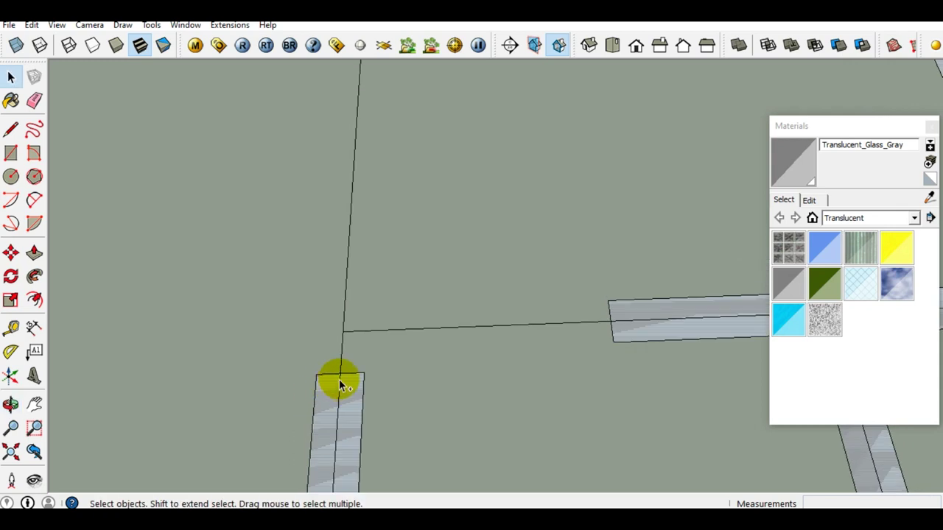
Paste a glass strip copy and extend the lower strip's end slightly upward
{"action": "key", "text": "ctrl+v"}
{"action": "left_click", "coordinate": [333, 318]}
{"action": "left_click", "coordinate": [354, 393]}
{"action": "key", "text": "s"}
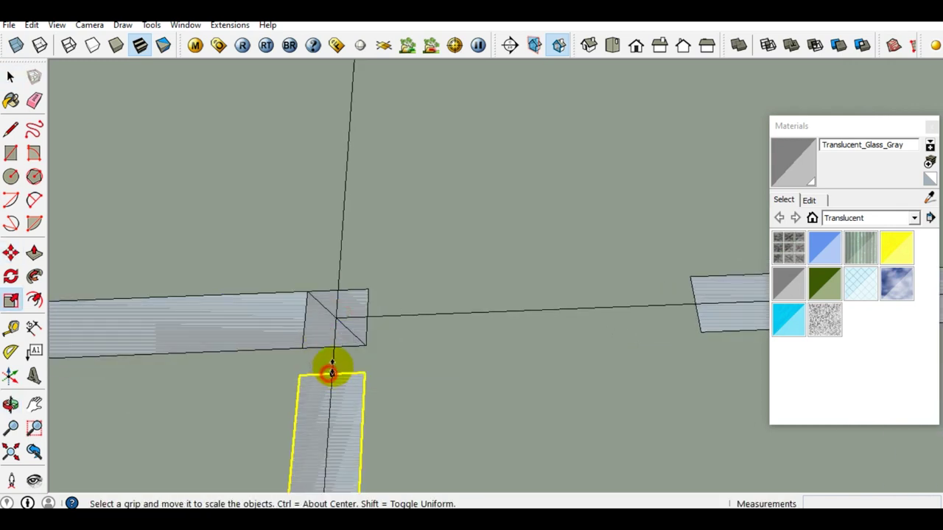
{"action": "left_click_drag", "start_coordinate": [330, 376], "coordinate": [349, 347]}
{"action": "key", "text": "space"}
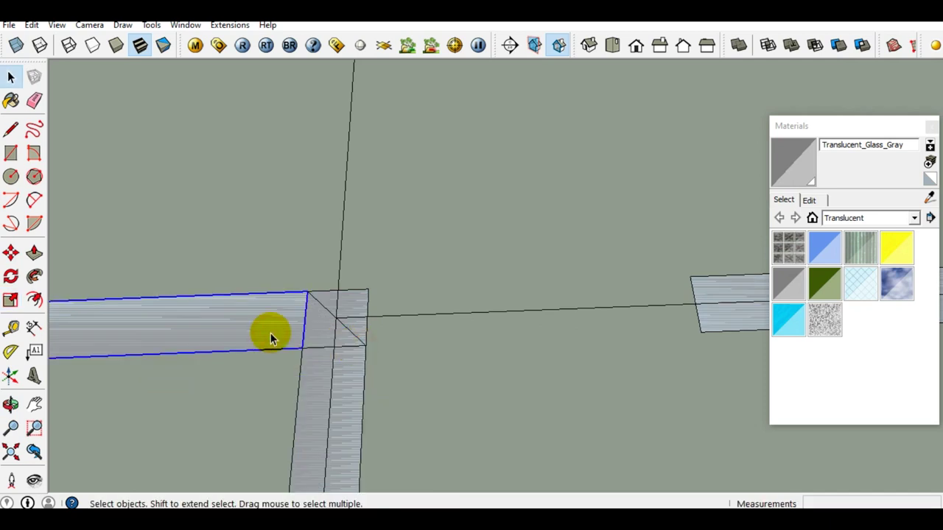
Rotate the strip 90° so it stands upright at the junction
{"action": "key", "text": "q"}
{"action": "left_click_drag", "start_coordinate": [335, 318], "coordinate": [262, 321]}
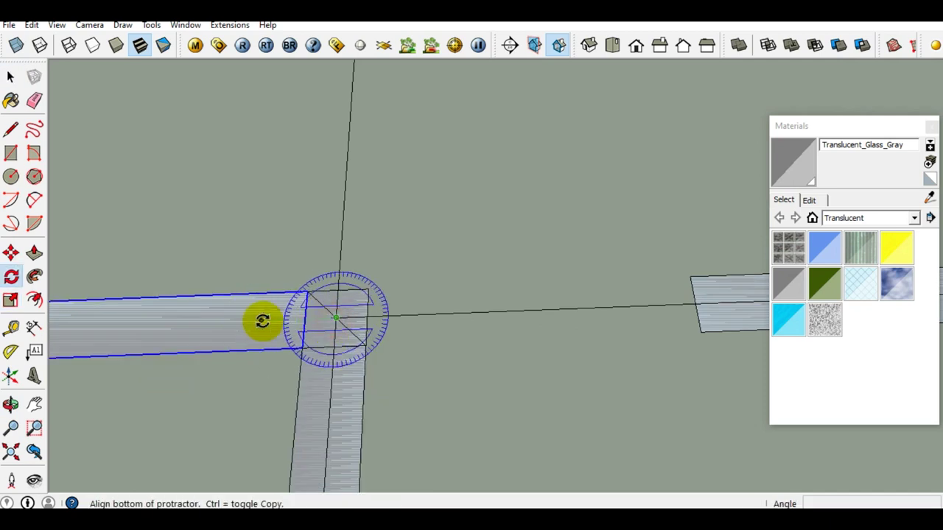
{"action": "left_click", "coordinate": [340, 236]}
{"action": "key", "text": "space"}
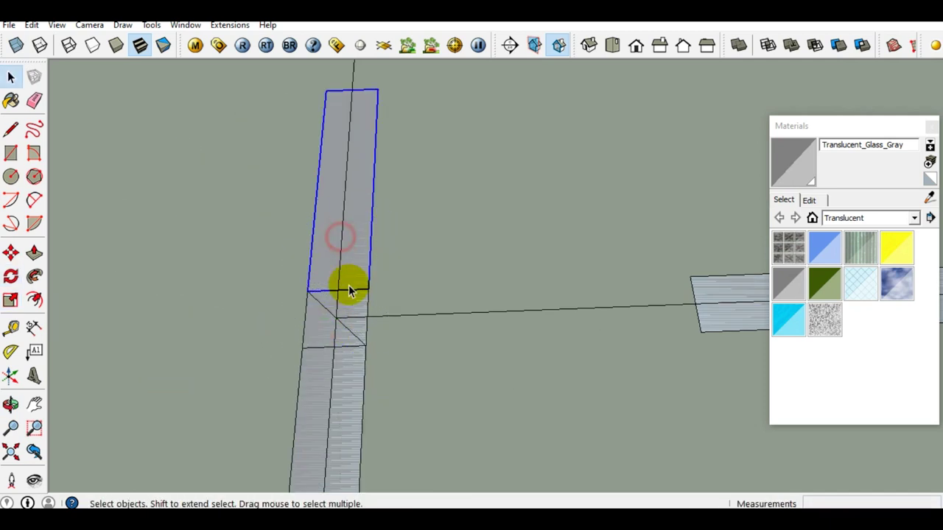
Stretch the right horizontal strip left until it meets the vertical strip
{"action": "left_click", "coordinate": [721, 320]}
{"action": "key", "text": "s"}
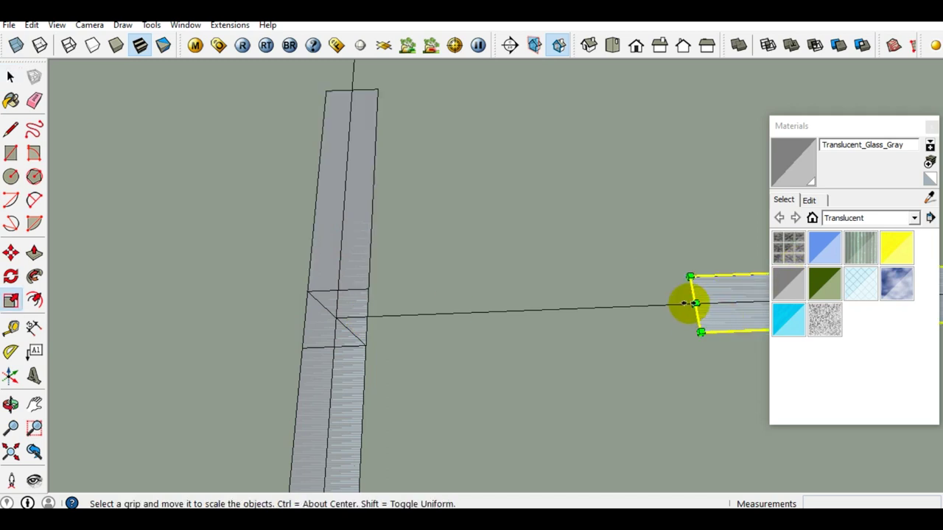
{"action": "left_click_drag", "start_coordinate": [653, 302], "coordinate": [363, 352]}
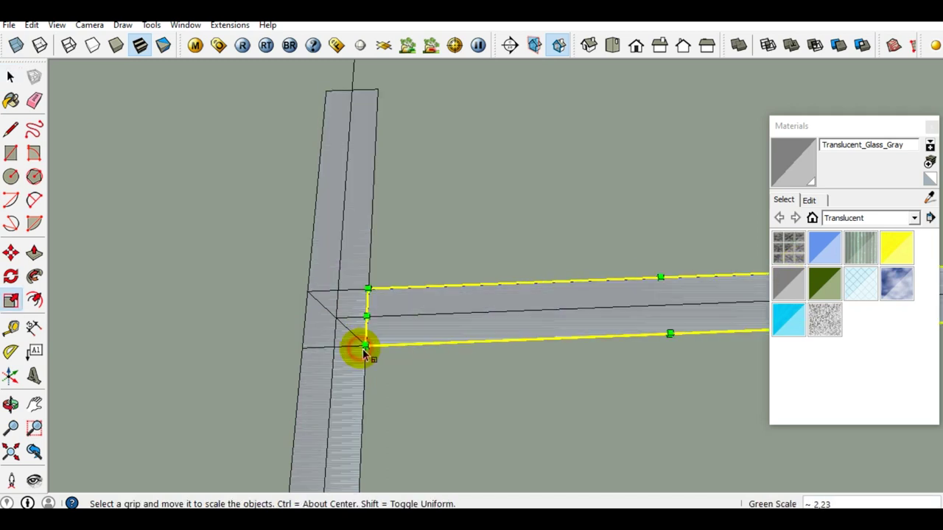
{"action": "key", "text": "space"}
{"action": "scroll", "coordinate": [459, 311], "scroll_direction": "down", "scroll_amount": 5}
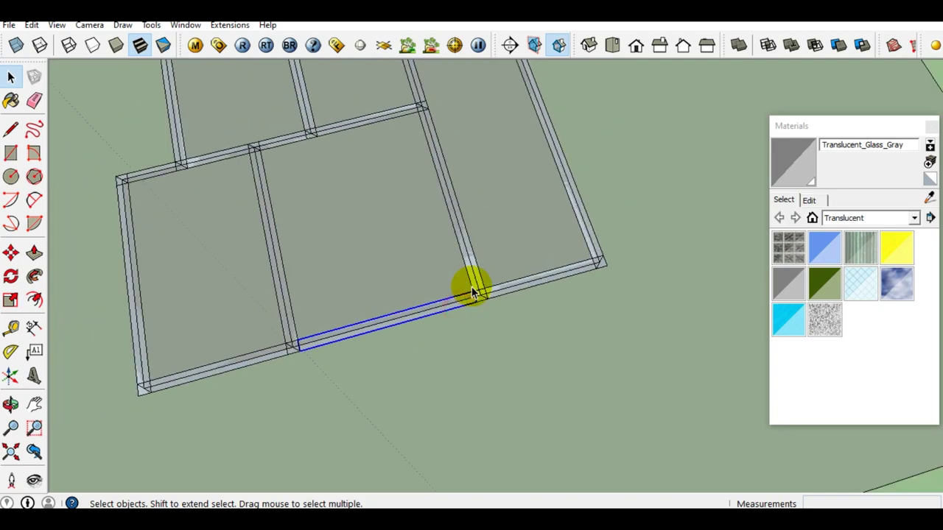
{"action": "scroll", "coordinate": [467, 284], "scroll_direction": "down", "scroll_amount": 2}
{"action": "scroll", "coordinate": [385, 319], "scroll_direction": "up", "scroll_amount": 2}
{"action": "mouse_move", "coordinate": [345, 360]}
{"action": "middle_mouse_down"}
{"action": "mouse_move", "coordinate": [482, 270]}
{"action": "mouse_move", "coordinate": [557, 198]}
{"action": "middle_mouse_up"}
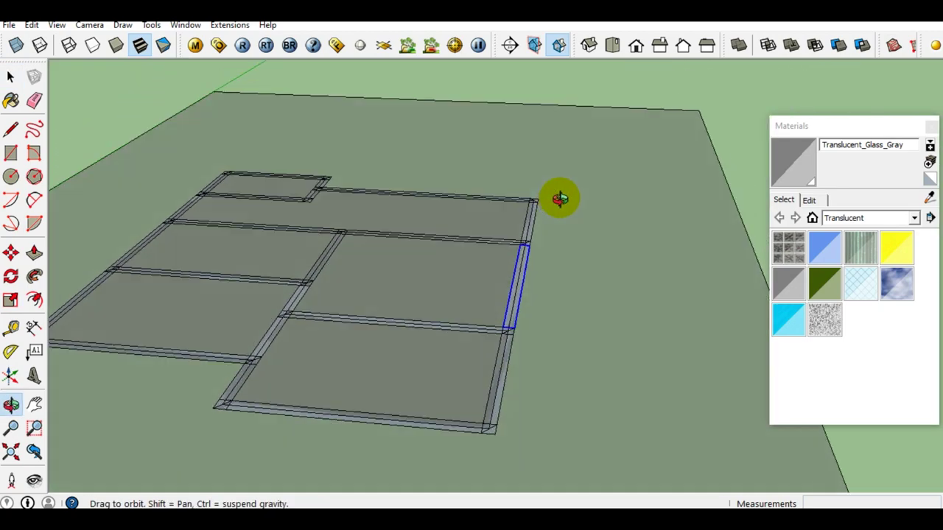
{"action": "scroll", "coordinate": [522, 248], "scroll_direction": "down", "scroll_amount": 2}
{"action": "middle_click_drag", "start_coordinate": [522, 248], "coordinate": [269, 412]}
{"action": "scroll", "coordinate": [369, 303], "scroll_direction": "up", "scroll_amount": 2}
{"action": "scroll", "coordinate": [311, 299], "scroll_direction": "up", "scroll_amount": 3}
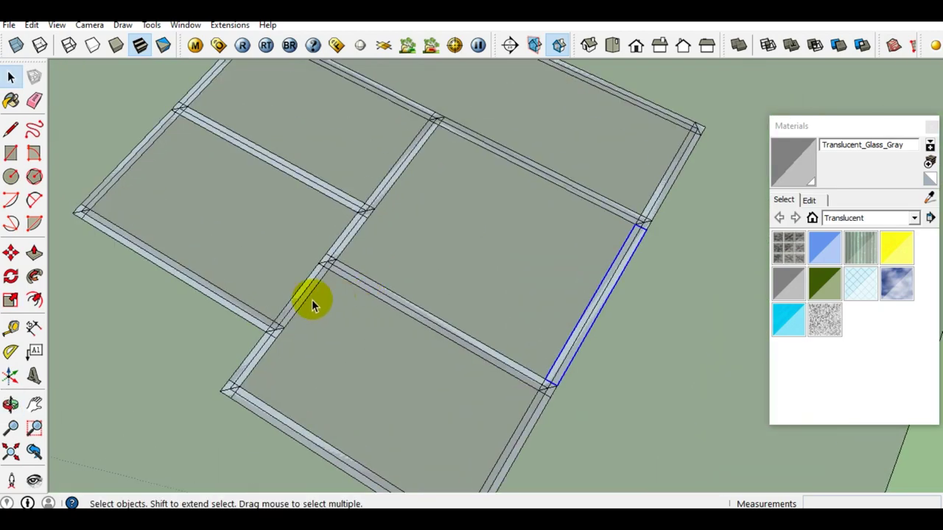
{"action": "scroll", "coordinate": [190, 298], "scroll_direction": "down", "scroll_amount": 3}
{"action": "scroll", "coordinate": [199, 293], "scroll_direction": "up", "scroll_amount": 3}
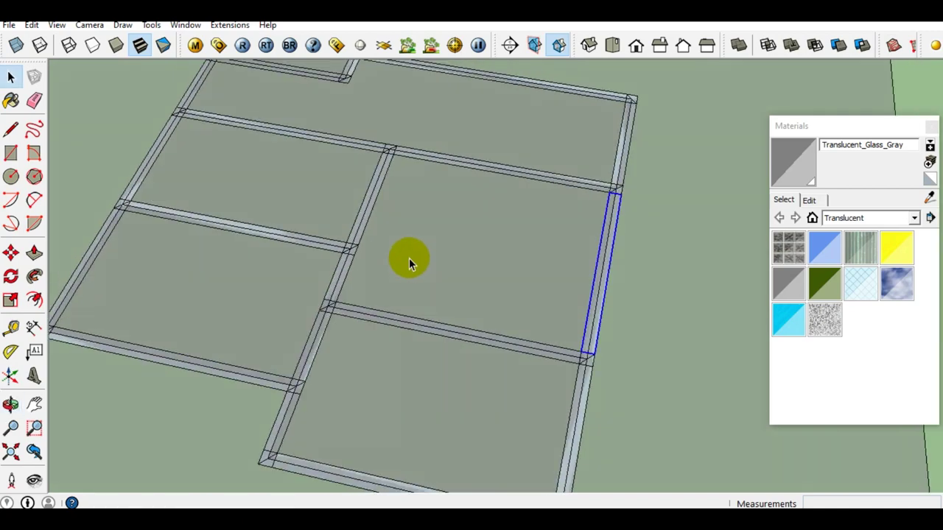
{"action": "scroll", "coordinate": [312, 305], "scroll_direction": "down", "scroll_amount": 3}
{"action": "middle_click_drag", "start_coordinate": [311, 275], "coordinate": [312, 332]}
{"action": "scroll", "coordinate": [278, 347], "scroll_direction": "up", "scroll_amount": 3}
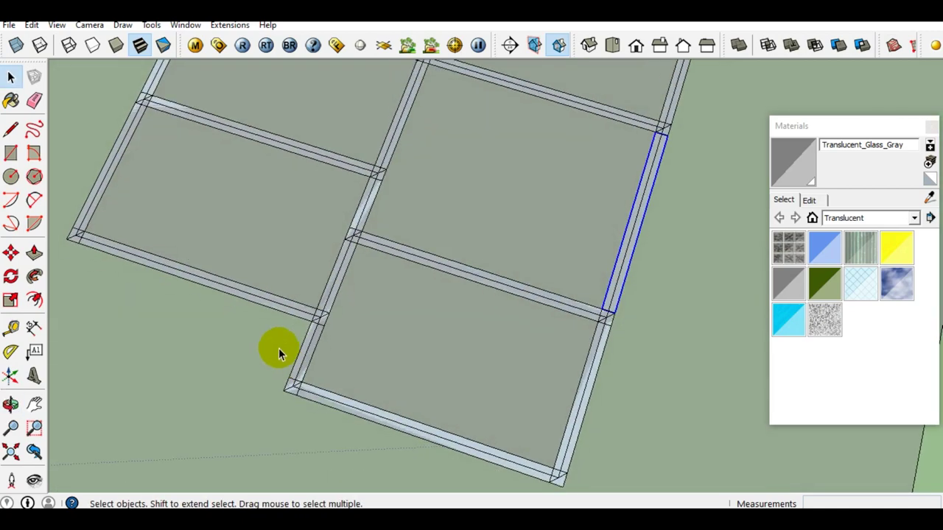
{"action": "scroll", "coordinate": [330, 359], "scroll_direction": "down", "scroll_amount": 2}
{"action": "middle_click_drag", "start_coordinate": [303, 383], "coordinate": [347, 211], "text": "shift"}
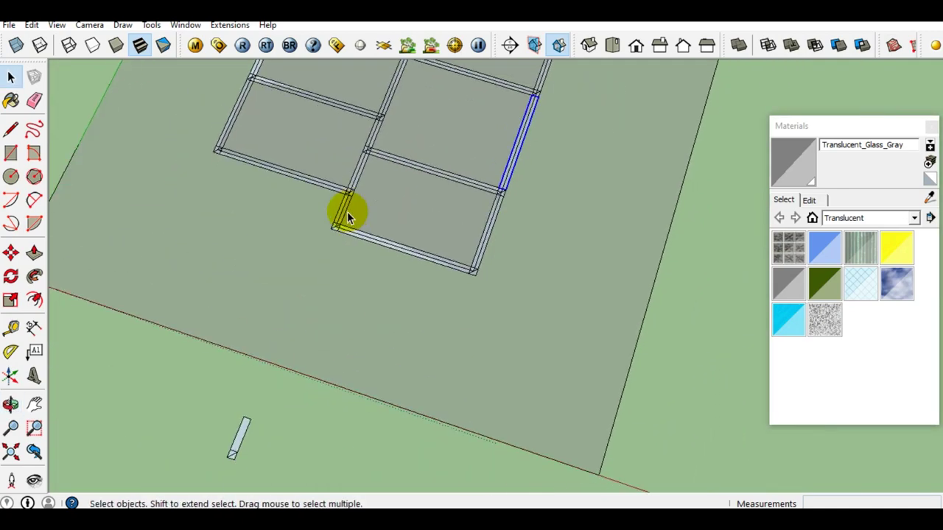
{"action": "scroll", "coordinate": [270, 383], "scroll_direction": "down", "scroll_amount": 3}
{"action": "scroll", "coordinate": [257, 390], "scroll_direction": "up", "scroll_amount": 5}
{"action": "scroll", "coordinate": [260, 404], "scroll_direction": "up", "scroll_amount": 3}
{"action": "scroll", "coordinate": [260, 404], "scroll_direction": "up", "scroll_amount": 2}
{"action": "left_click", "coordinate": [248, 409]}
{"action": "middle_click_drag", "start_coordinate": [247, 409], "coordinate": [248, 300], "text": "shift"}
Move the long glass strip to a spot clear of the square panel
{"action": "key", "text": "m"}
{"action": "left_click", "coordinate": [250, 302]}
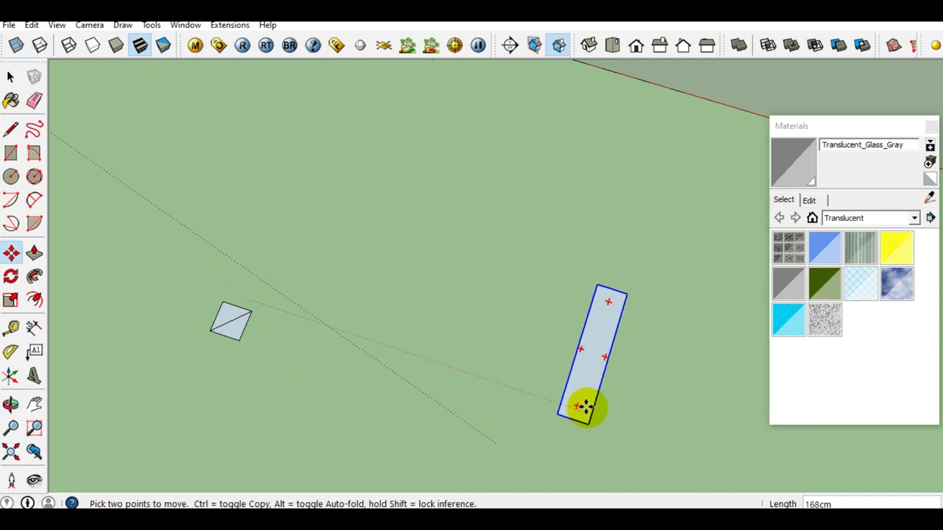
{"action": "left_click", "coordinate": [584, 403]}
{"action": "key", "text": "space"}
{"action": "scroll", "coordinate": [248, 326], "scroll_direction": "up", "scroll_amount": 2}
{"action": "scroll", "coordinate": [228, 311], "scroll_direction": "up", "scroll_amount": 3}
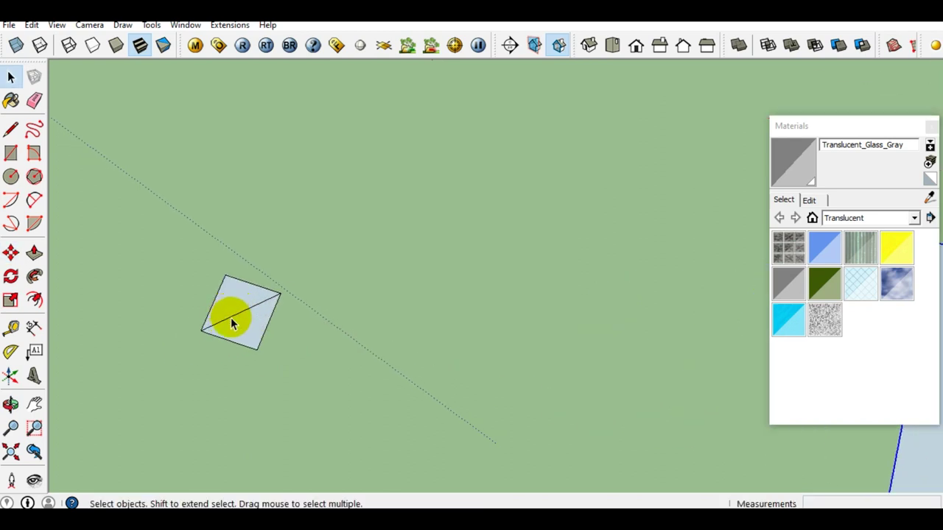
{"action": "scroll", "coordinate": [225, 331], "scroll_direction": "up", "scroll_amount": 1}
{"action": "scroll", "coordinate": [243, 307], "scroll_direction": "up", "scroll_amount": 1}
{"action": "scroll", "coordinate": [245, 293], "scroll_direction": "up", "scroll_amount": 2}
Select the glass strip and open its group for editing
{"action": "mouse_move", "coordinate": [245, 293]}
{"action": "middle_mouse_down"}
{"action": "mouse_move", "coordinate": [339, 300]}
{"action": "mouse_move", "coordinate": [390, 287]}
{"action": "mouse_move", "coordinate": [365, 296]}
{"action": "mouse_move", "coordinate": [368, 184]}
{"action": "mouse_move", "coordinate": [416, 223]}
{"action": "mouse_move", "coordinate": [381, 245]}
{"action": "middle_mouse_up"}
{"action": "scroll", "coordinate": [266, 306], "scroll_direction": "down", "scroll_amount": 2}
{"action": "scroll", "coordinate": [248, 316], "scroll_direction": "down", "scroll_amount": 2}
{"action": "left_click", "coordinate": [362, 271]}
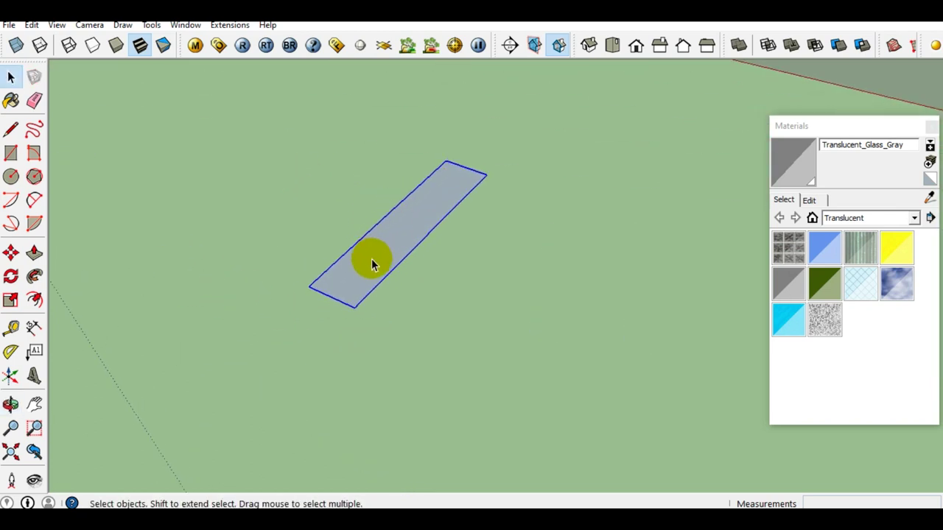
{"action": "scroll", "coordinate": [371, 263], "scroll_direction": "up", "scroll_amount": 2}
{"action": "scroll", "coordinate": [381, 316], "scroll_direction": "up", "scroll_amount": 2}
{"action": "double_click", "coordinate": [377, 283]}
Push/Pull the strip's face up into a box about 20 cm tall
{"action": "left_click", "coordinate": [378, 283]}
{"action": "key", "text": "p"}
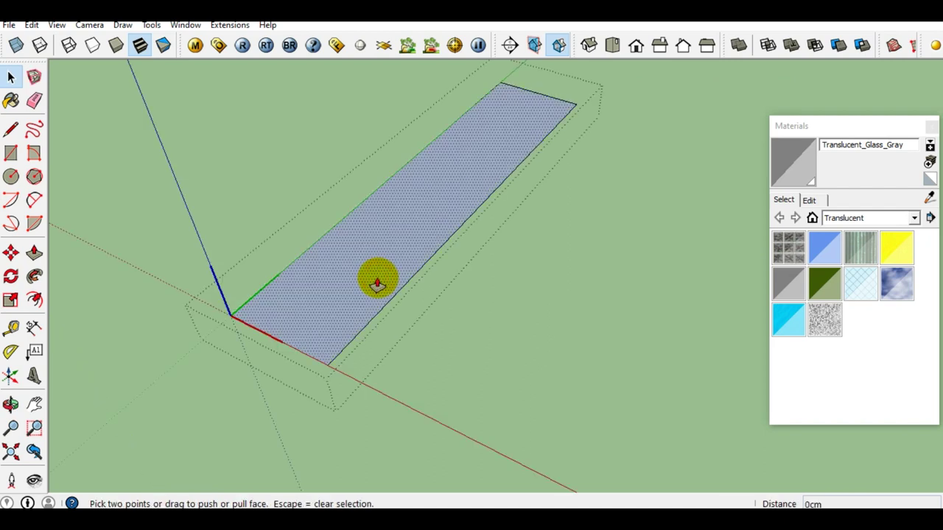
{"action": "left_click_drag", "start_coordinate": [376, 281], "coordinate": [346, 208]}
{"action": "type", "text": "15"}
{"action": "key", "text": "Return"}
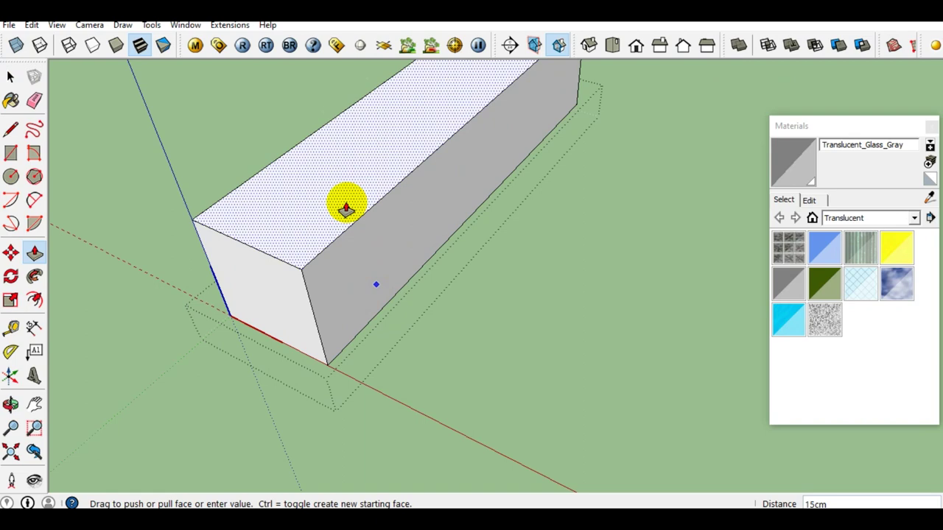
{"action": "type", "text": "20"}
{"action": "key", "text": "Return"}
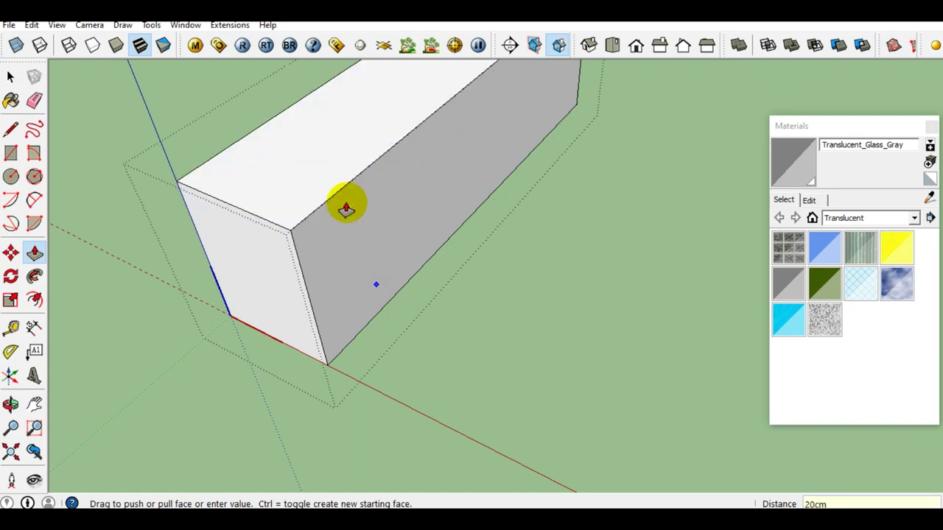
{"action": "key", "text": "space"}
Select the whole box and make it a group
{"action": "triple_click", "coordinate": [346, 238]}
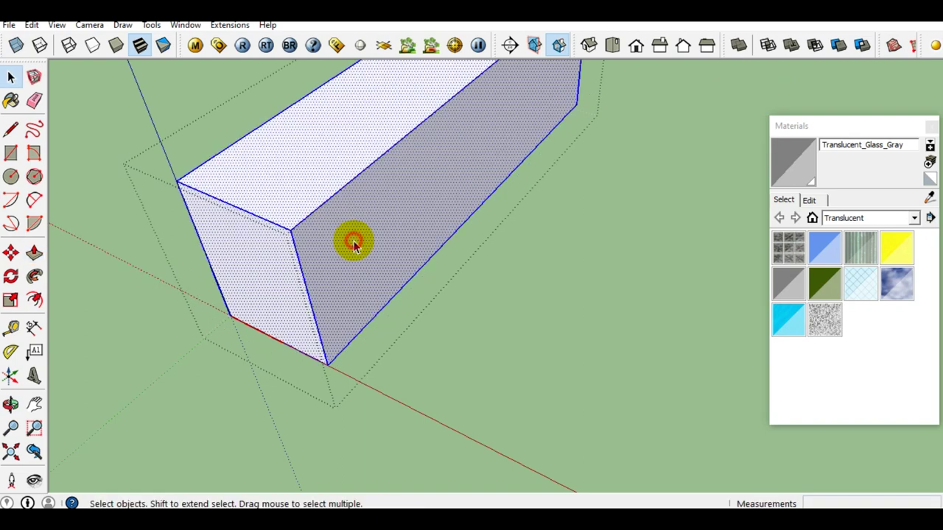
{"action": "right_click", "coordinate": [346, 238]}
{"action": "left_click", "coordinate": [414, 362]}
{"action": "mouse_move", "coordinate": [301, 274]}
{"action": "middle_mouse_down"}
{"action": "mouse_move", "coordinate": [419, 187]}
{"action": "mouse_move", "coordinate": [337, 299]}
{"action": "mouse_move", "coordinate": [371, 234]}
{"action": "mouse_move", "coordinate": [374, 248]}
{"action": "mouse_move", "coordinate": [337, 278]}
{"action": "middle_mouse_up"}
Draw a 65 × 15 cm rectangle on the box and start pulling it out
{"action": "key", "text": "r"}
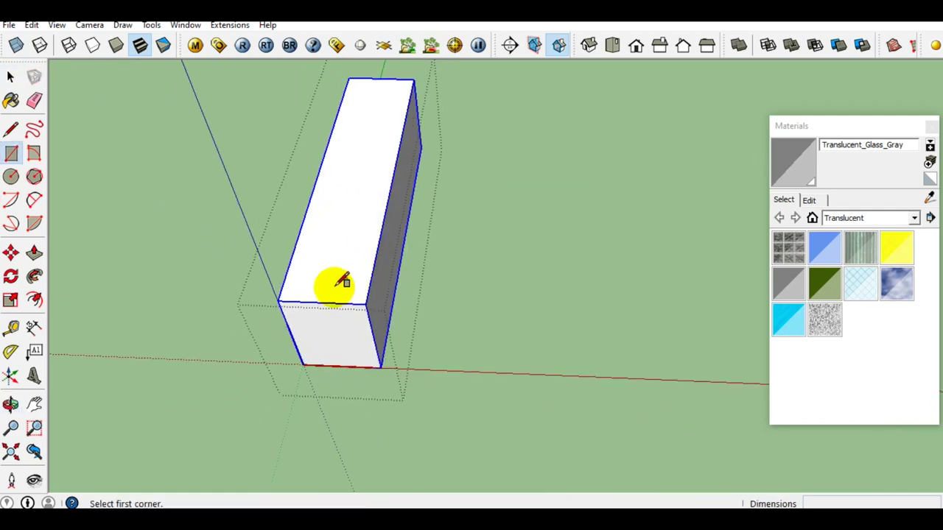
{"action": "left_click", "coordinate": [285, 302]}
{"action": "middle_click_drag", "start_coordinate": [286, 302], "coordinate": [379, 143]}
{"action": "scroll", "coordinate": [387, 127], "scroll_direction": "up", "scroll_amount": 3}
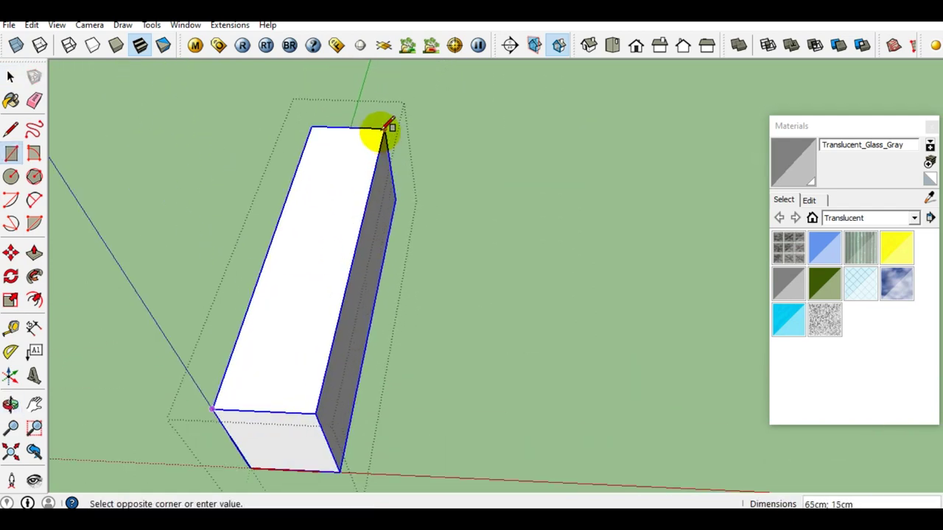
{"action": "left_click", "coordinate": [381, 131]}
{"action": "key", "text": "space"}
{"action": "left_click", "coordinate": [321, 248]}
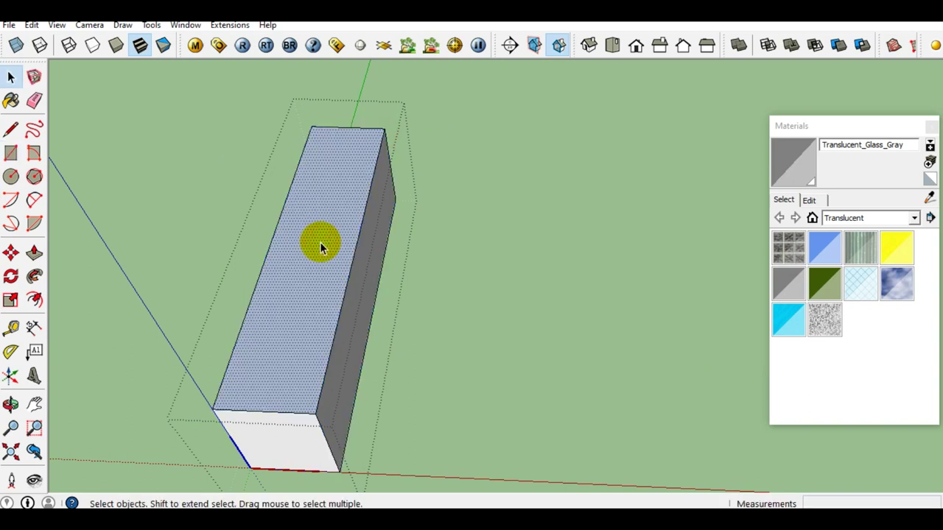
{"action": "key", "text": "p"}
{"action": "left_click", "coordinate": [320, 248]}
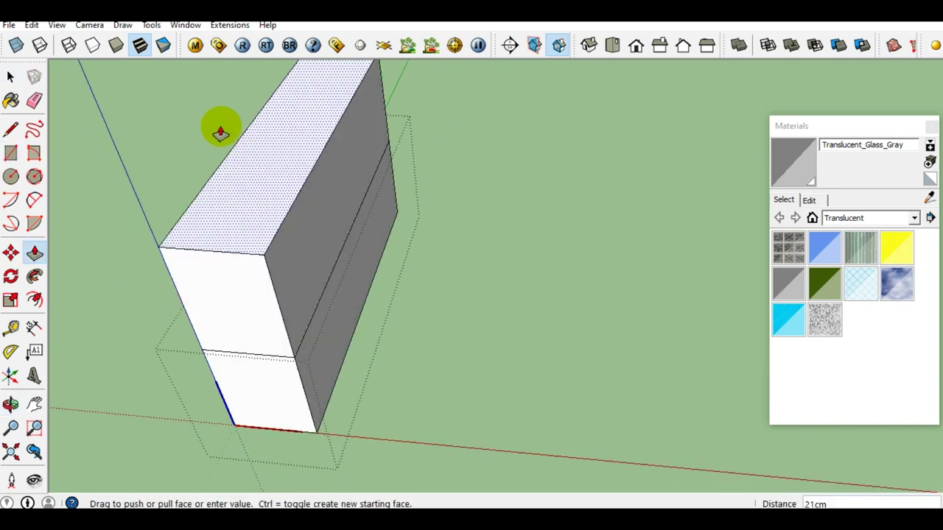
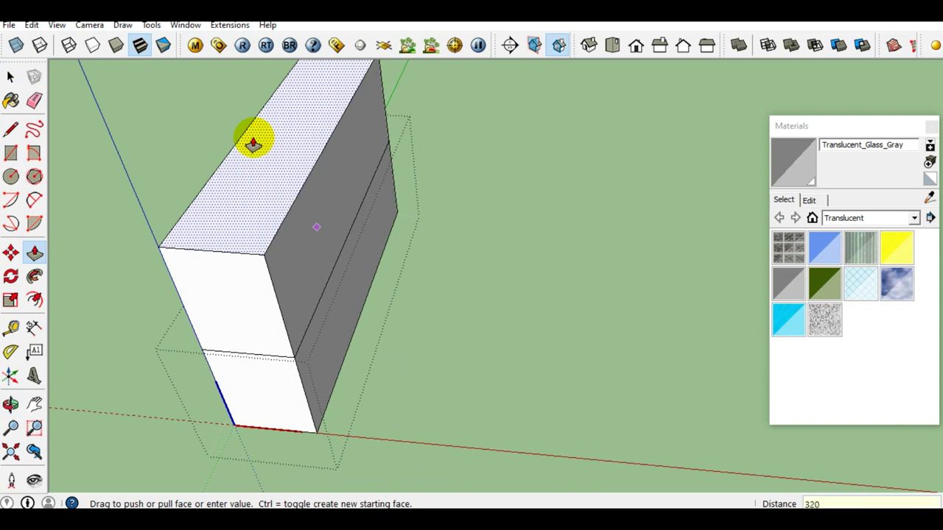
Finish the column at 320 and make its geometry a group
{"action": "key", "text": "Return"}
{"action": "key", "text": "space"}
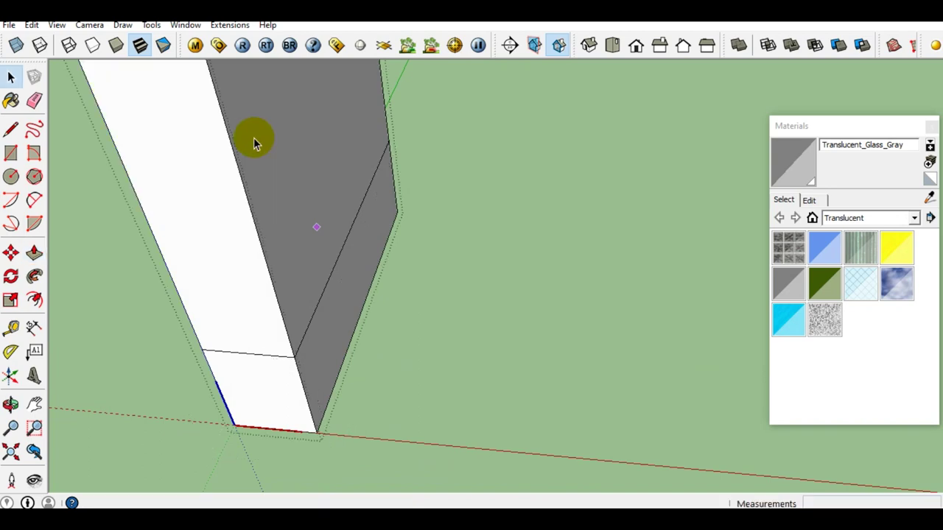
{"action": "scroll", "coordinate": [280, 205], "scroll_direction": "down", "scroll_amount": 3}
{"action": "scroll", "coordinate": [271, 148], "scroll_direction": "down", "scroll_amount": 2}
{"action": "mouse_move", "coordinate": [271, 148]}
{"action": "middle_mouse_down"}
{"action": "mouse_move", "coordinate": [274, 325]}
{"action": "mouse_move", "coordinate": [244, 233]}
{"action": "middle_mouse_up"}
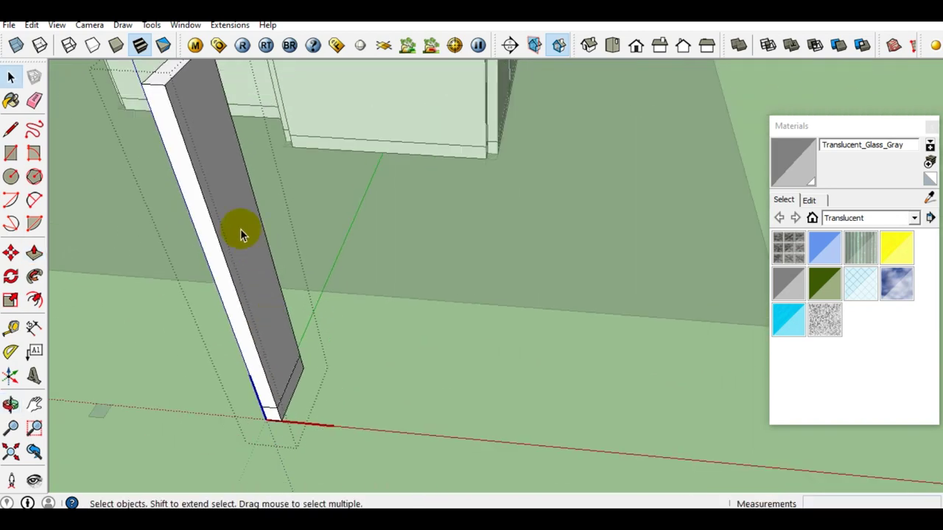
{"action": "left_click", "coordinate": [238, 230]}
{"action": "right_click", "coordinate": [237, 228]}
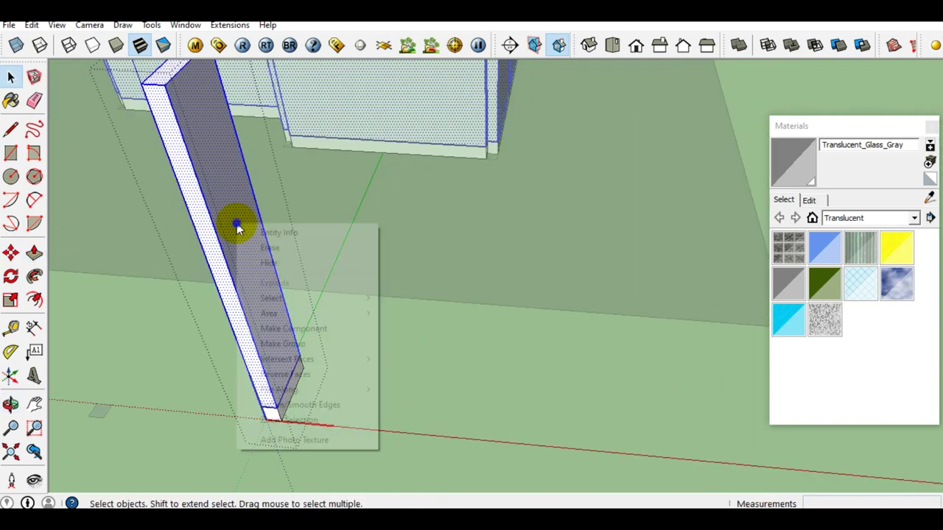
{"action": "left_click", "coordinate": [273, 352]}
Draw a rectangle on the column's top and select the top face
{"action": "middle_click_drag", "start_coordinate": [194, 143], "coordinate": [278, 331]}
{"action": "scroll", "coordinate": [279, 331], "scroll_direction": "up", "scroll_amount": 2}
{"action": "middle_click_drag", "start_coordinate": [273, 294], "coordinate": [287, 316]}
{"action": "scroll", "coordinate": [288, 316], "scroll_direction": "up", "scroll_amount": 2}
{"action": "key", "text": "r"}
{"action": "left_click", "coordinate": [182, 335]}
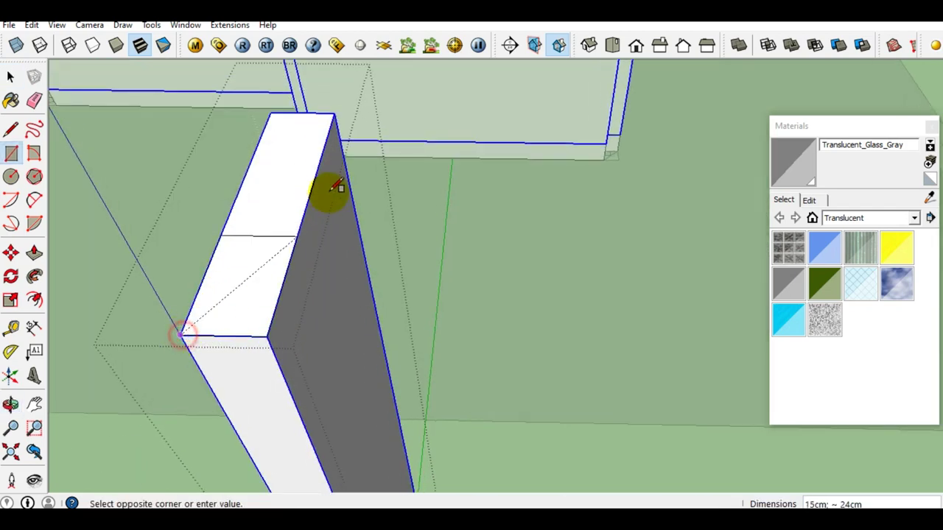
{"action": "key", "text": "space"}
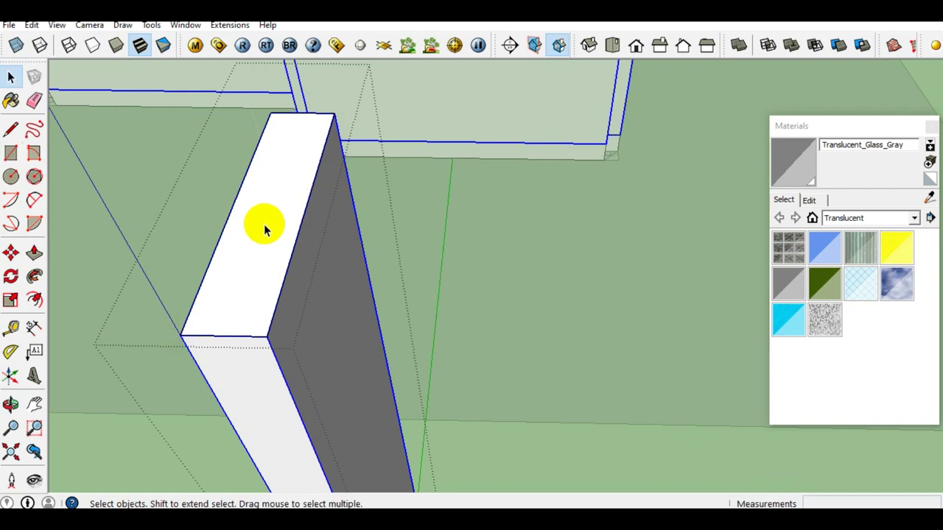
{"action": "left_click", "coordinate": [263, 226]}
{"action": "scroll", "coordinate": [248, 273], "scroll_direction": "up", "scroll_amount": 2}
{"action": "scroll", "coordinate": [252, 247], "scroll_direction": "up", "scroll_amount": 2}
Push/pull the column's top face up 15 to form the cap
{"action": "key", "text": "p"}
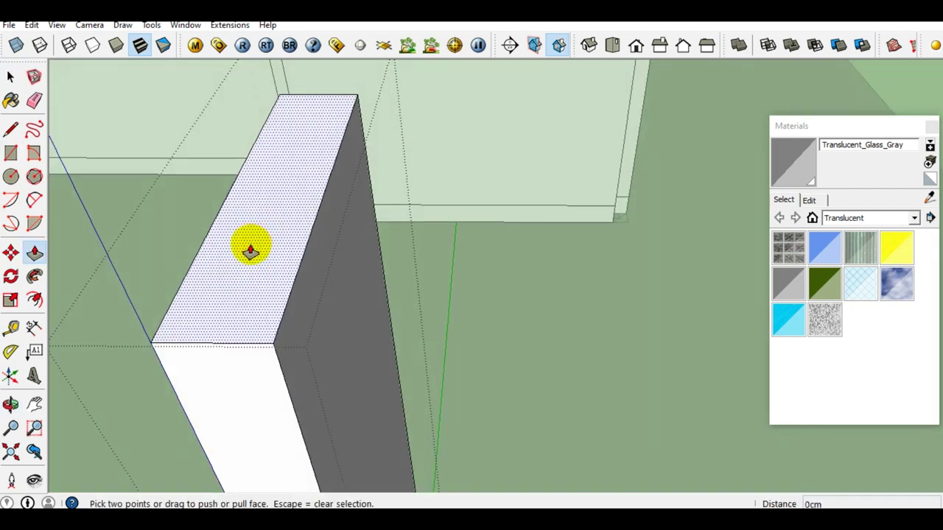
{"action": "left_click", "coordinate": [245, 274]}
{"action": "key", "text": "space"}
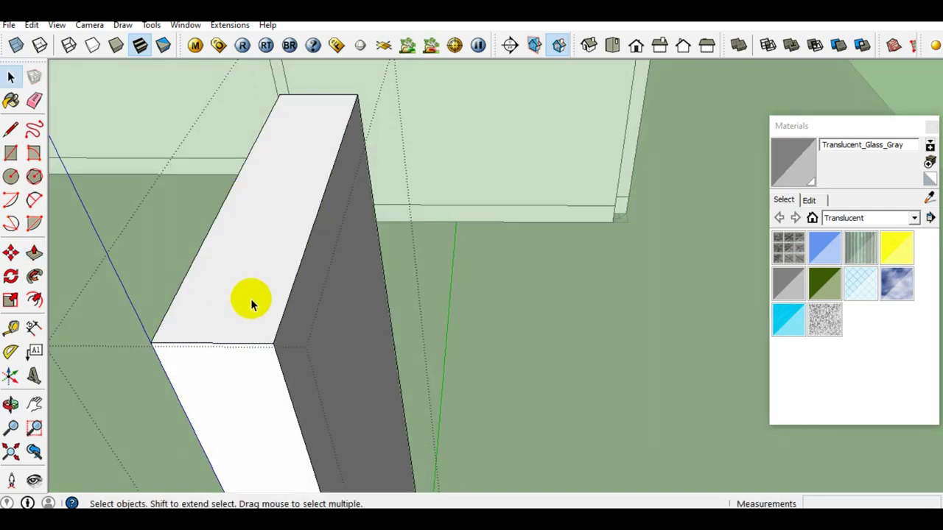
{"action": "middle_click_drag", "start_coordinate": [250, 298], "coordinate": [189, 262]}
{"action": "left_click", "coordinate": [202, 257]}
{"action": "key", "text": "p"}
{"action": "left_click", "coordinate": [220, 261]}
{"action": "type", "text": "15"}
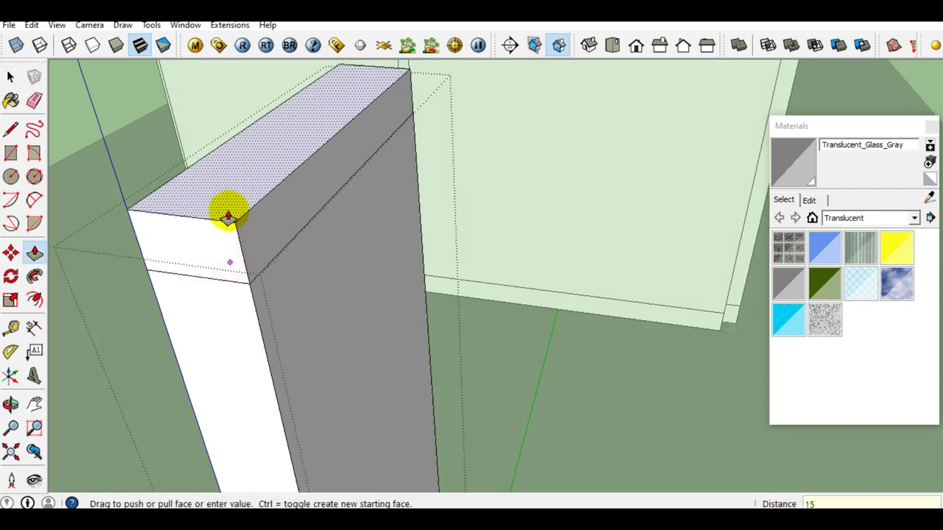
{"action": "key", "text": "Return"}
{"action": "key", "text": "space"}
Group the column together with its new 15 cap
{"action": "triple_click", "coordinate": [259, 203]}
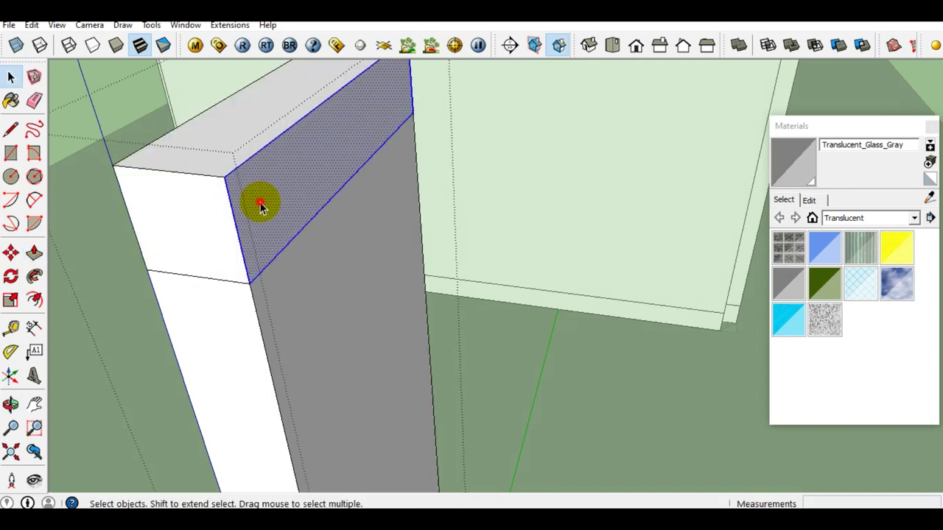
{"action": "right_click", "coordinate": [259, 206]}
{"action": "left_click", "coordinate": [306, 320]}
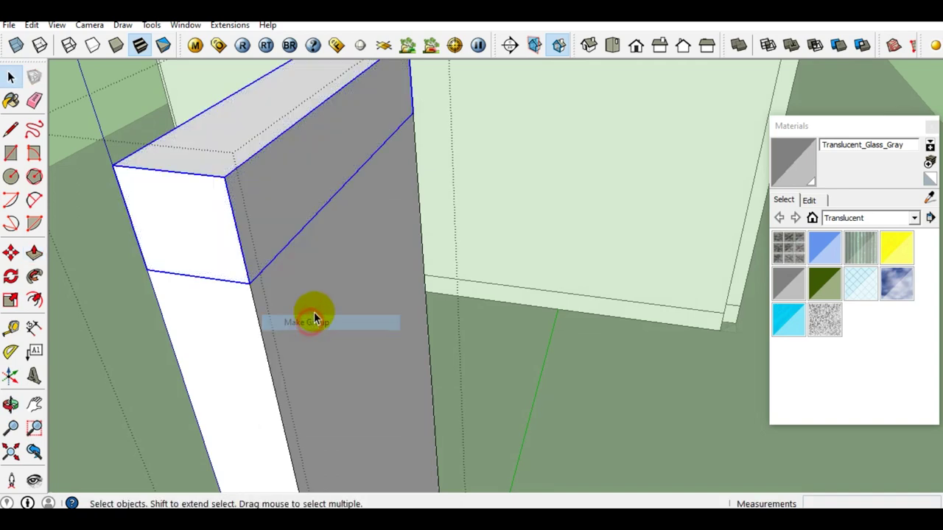
{"action": "scroll", "coordinate": [349, 268], "scroll_direction": "down", "scroll_amount": 3}
{"action": "scroll", "coordinate": [348, 269], "scroll_direction": "down", "scroll_amount": 3}
{"action": "middle_click_drag", "start_coordinate": [348, 389], "coordinate": [368, 235]}
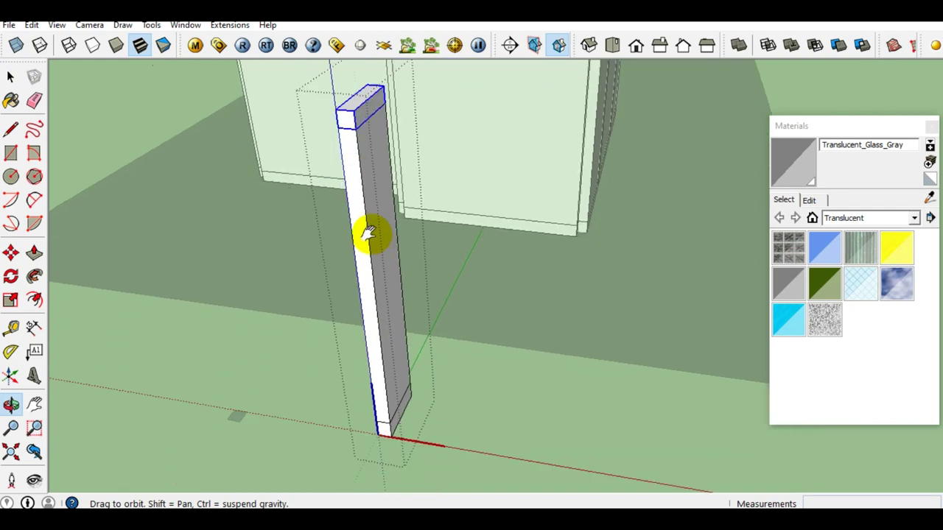
Draw a rectangle on the column's bottom face and extend it 60 downward
{"action": "scroll", "coordinate": [431, 354], "scroll_direction": "up", "scroll_amount": 3}
{"action": "scroll", "coordinate": [444, 276], "scroll_direction": "up", "scroll_amount": 2}
{"action": "mouse_move", "coordinate": [444, 276]}
{"action": "middle_mouse_down"}
{"action": "mouse_move", "coordinate": [463, 121]}
{"action": "mouse_move", "coordinate": [431, 242]}
{"action": "mouse_move", "coordinate": [444, 213]}
{"action": "middle_mouse_up"}
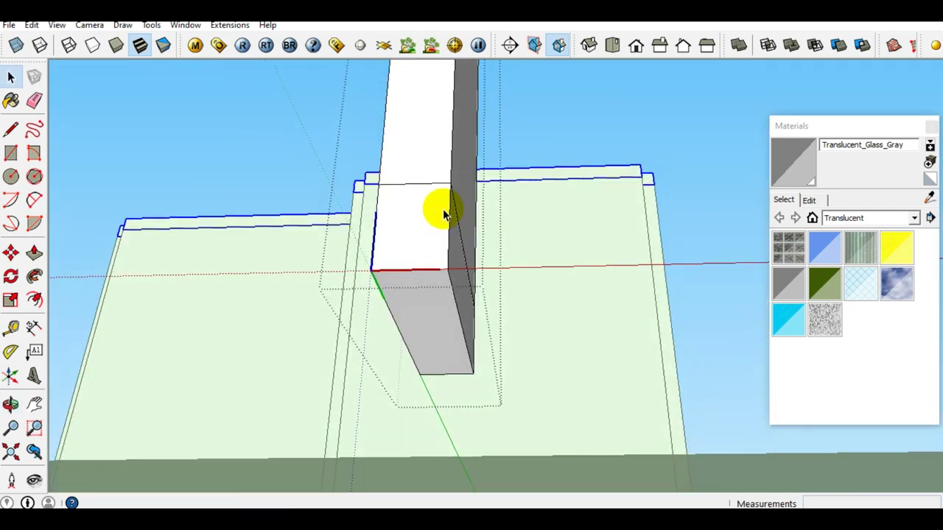
{"action": "left_click", "coordinate": [424, 374]}
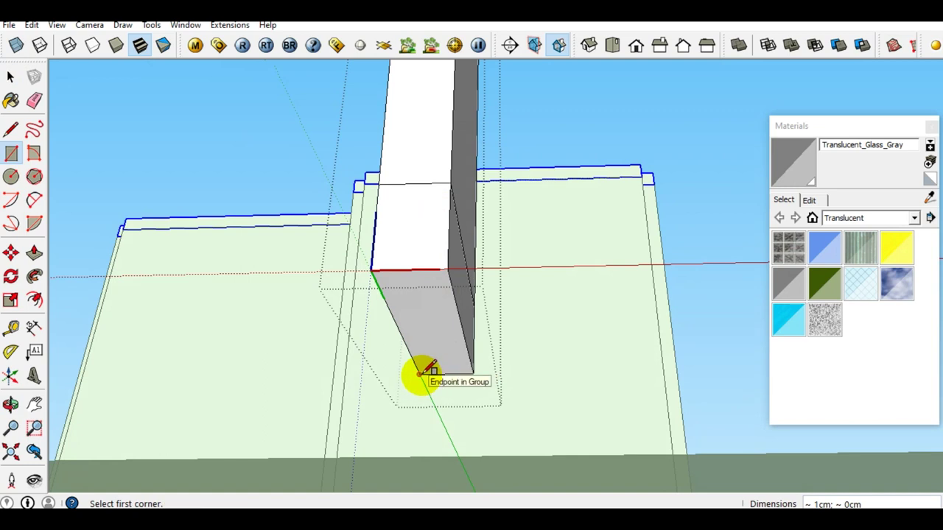
{"action": "left_click", "coordinate": [424, 373]}
{"action": "left_click", "coordinate": [446, 268]}
{"action": "key", "text": "space"}
{"action": "middle_click_drag", "start_coordinate": [421, 337], "coordinate": [433, 337]}
{"action": "left_click", "coordinate": [433, 335]}
{"action": "key", "text": "p"}
{"action": "left_click_drag", "start_coordinate": [433, 332], "coordinate": [422, 379]}
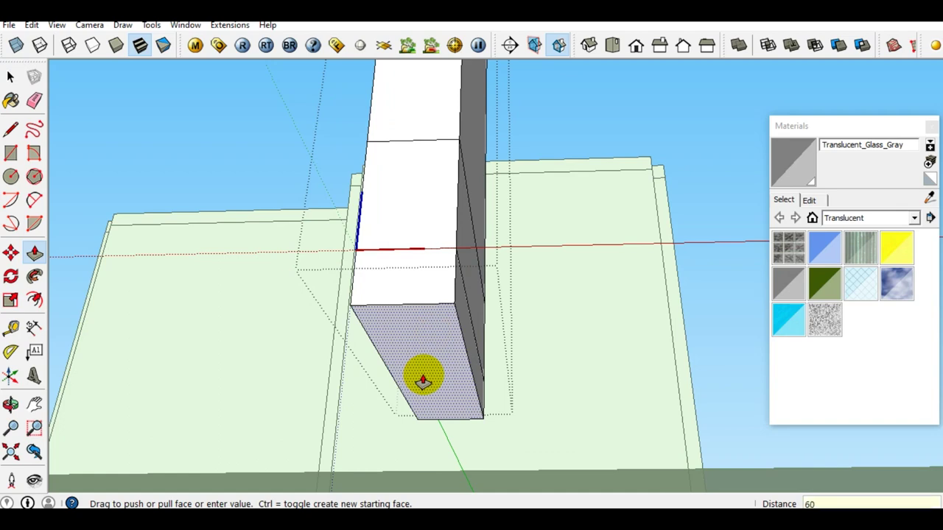
{"action": "key", "text": "Return"}
{"action": "key", "text": "space"}
Pull the column's grey side face outward 6 cm into a thin slab
{"action": "mouse_move", "coordinate": [425, 378]}
{"action": "middle_mouse_down"}
{"action": "mouse_move", "coordinate": [483, 350]}
{"action": "mouse_move", "coordinate": [419, 270]}
{"action": "mouse_move", "coordinate": [439, 322]}
{"action": "middle_mouse_up"}
{"action": "left_click", "coordinate": [440, 322]}
{"action": "key", "text": "p"}
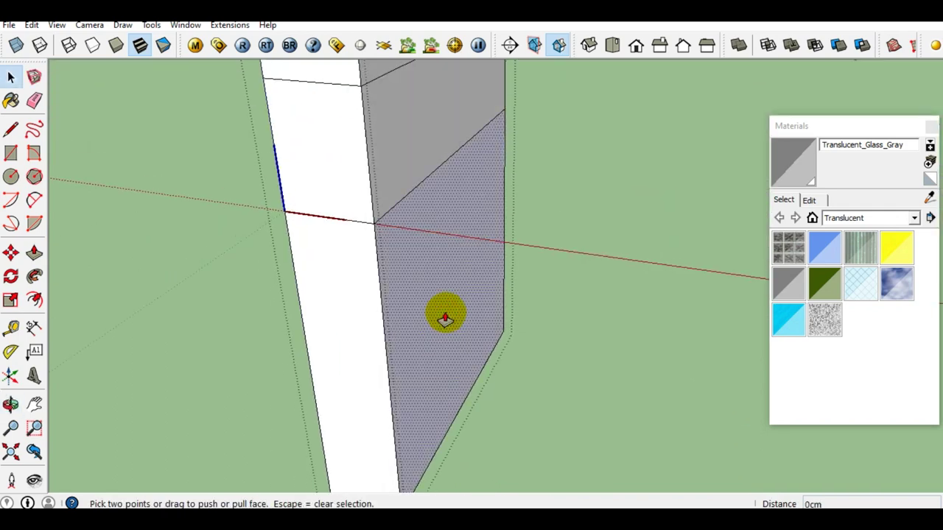
{"action": "left_click", "coordinate": [444, 318]}
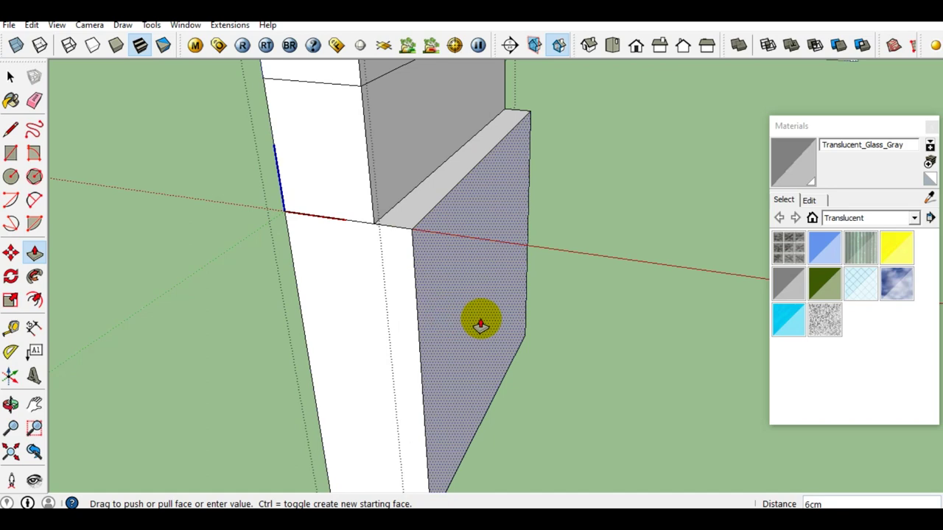
{"action": "key", "text": "Return"}
{"action": "key", "text": "space"}
Move the slab's outer edge 17 along the red axis to slope it
{"action": "mouse_move", "coordinate": [479, 322]}
{"action": "middle_mouse_down"}
{"action": "mouse_move", "coordinate": [473, 414]}
{"action": "mouse_move", "coordinate": [397, 354]}
{"action": "mouse_move", "coordinate": [361, 343]}
{"action": "mouse_move", "coordinate": [442, 316]}
{"action": "mouse_move", "coordinate": [415, 358]}
{"action": "mouse_move", "coordinate": [414, 346]}
{"action": "mouse_move", "coordinate": [386, 370]}
{"action": "middle_mouse_up"}
{"action": "left_click", "coordinate": [416, 348]}
{"action": "key", "text": "m"}
{"action": "left_click", "coordinate": [318, 354]}
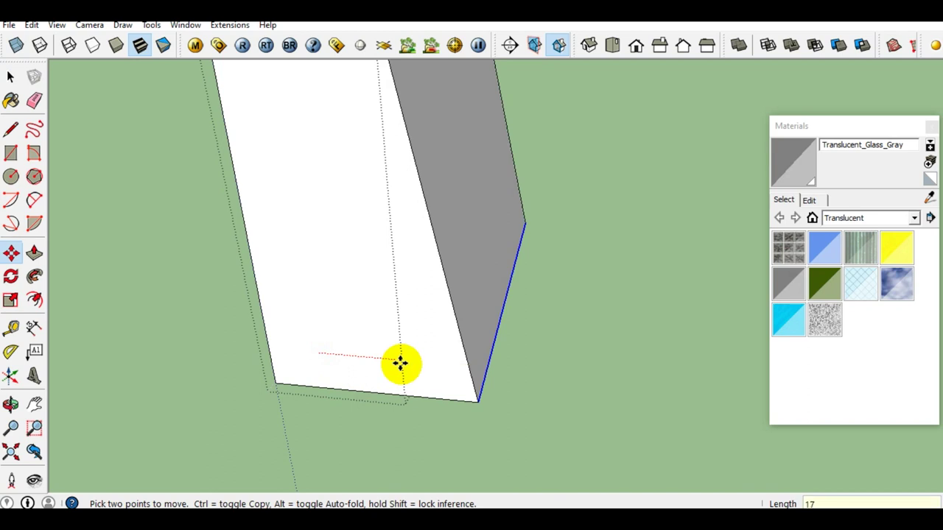
{"action": "left_click", "coordinate": [399, 362]}
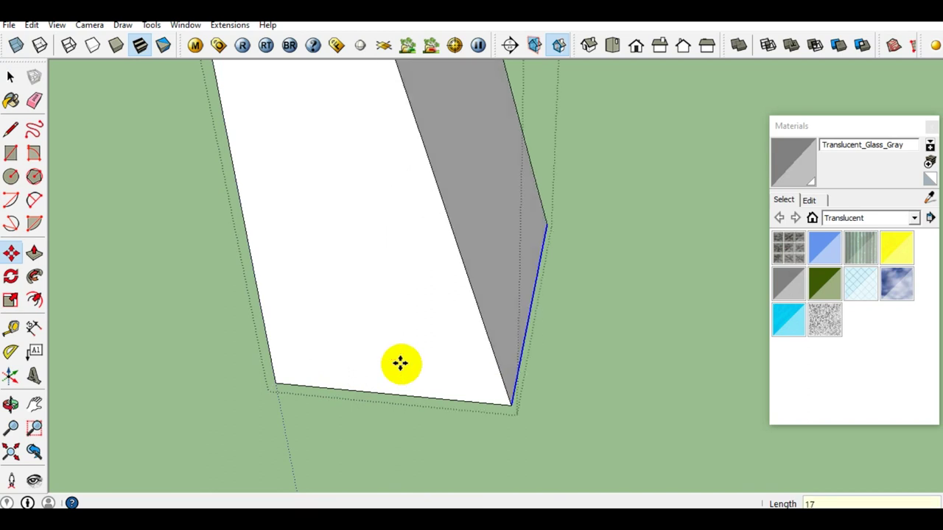
{"action": "key", "text": "space"}
{"action": "mouse_move", "coordinate": [417, 336]}
{"action": "middle_mouse_down"}
{"action": "mouse_move", "coordinate": [442, 295]}
{"action": "mouse_move", "coordinate": [432, 287]}
{"action": "middle_mouse_up"}
Group the sloped slab and place a copy beside it
{"action": "left_click", "coordinate": [430, 287]}
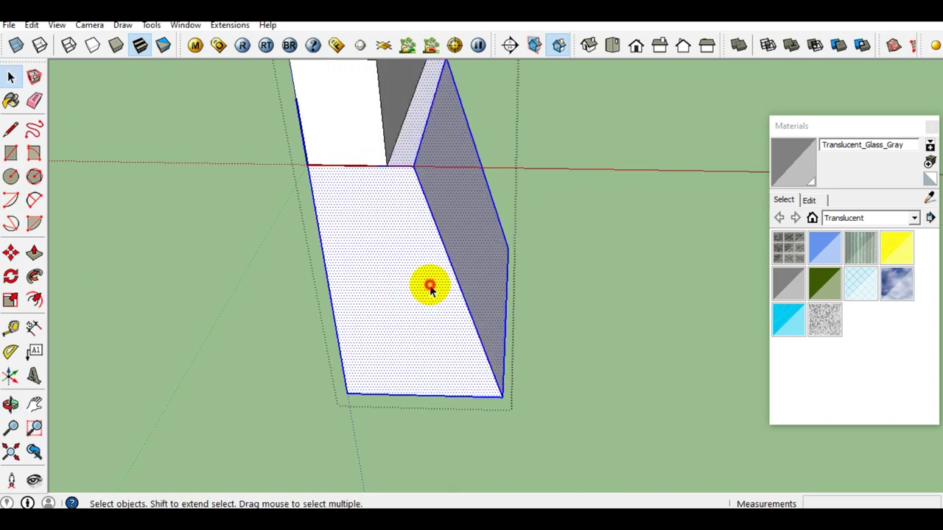
{"action": "right_click", "coordinate": [430, 287]}
{"action": "left_click", "coordinate": [484, 404]}
{"action": "middle_click_drag", "start_coordinate": [449, 339], "coordinate": [464, 326]}
{"action": "key", "text": "m"}
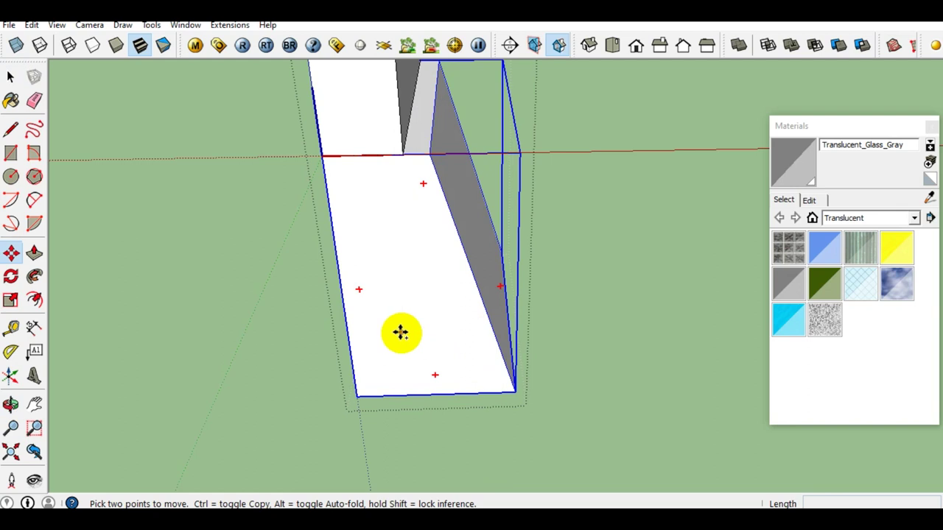
{"action": "left_click", "coordinate": [400, 332]}
{"action": "key", "text": "ctrl"}
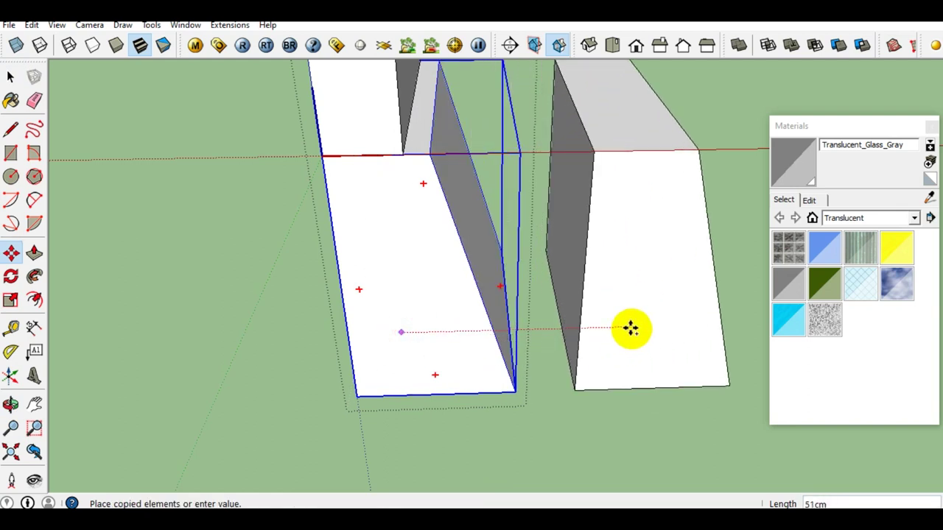
{"action": "left_click", "coordinate": [630, 328]}
{"action": "key", "text": "space"}
Flip the copied slab along the group's red axis
{"action": "right_click", "coordinate": [645, 287]}
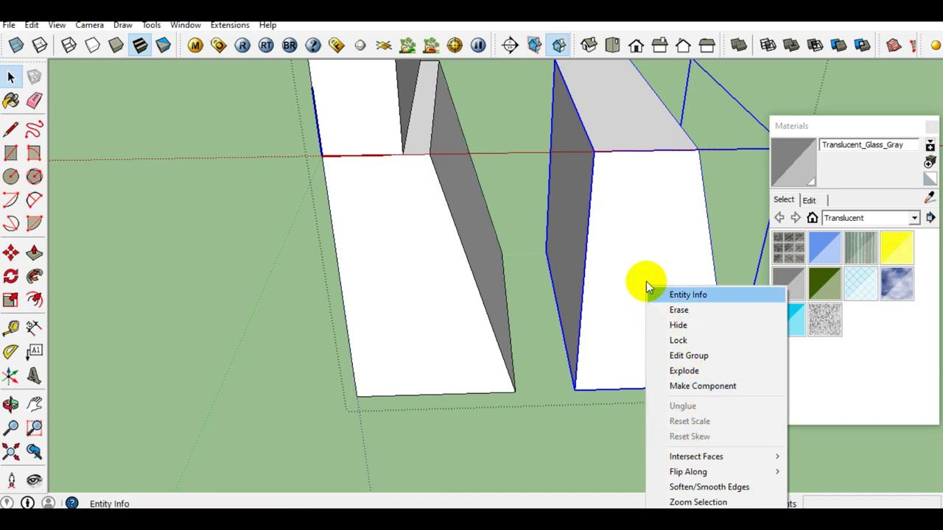
{"action": "right_click", "coordinate": [623, 248]}
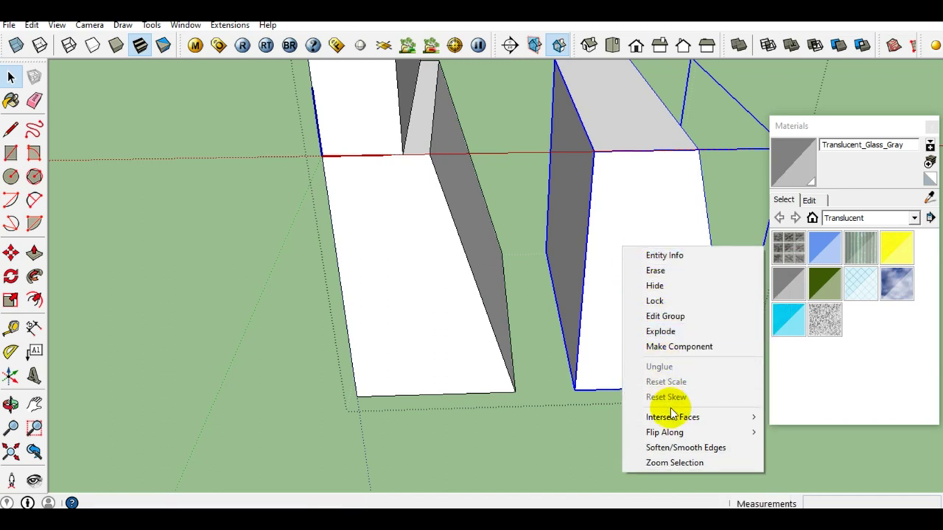
{"action": "mouse_move", "coordinate": [693, 432]}
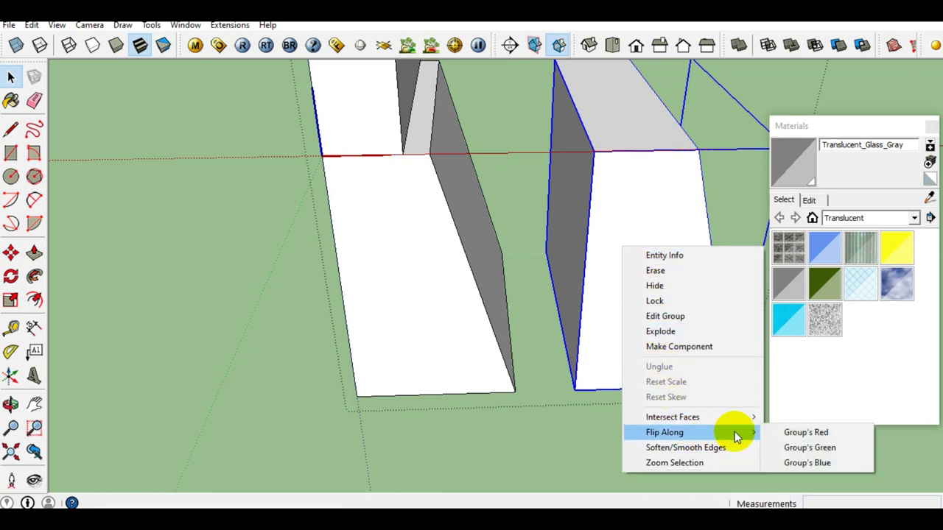
{"action": "left_click", "coordinate": [802, 433]}
{"action": "scroll", "coordinate": [432, 238], "scroll_direction": "down", "scroll_amount": 3}
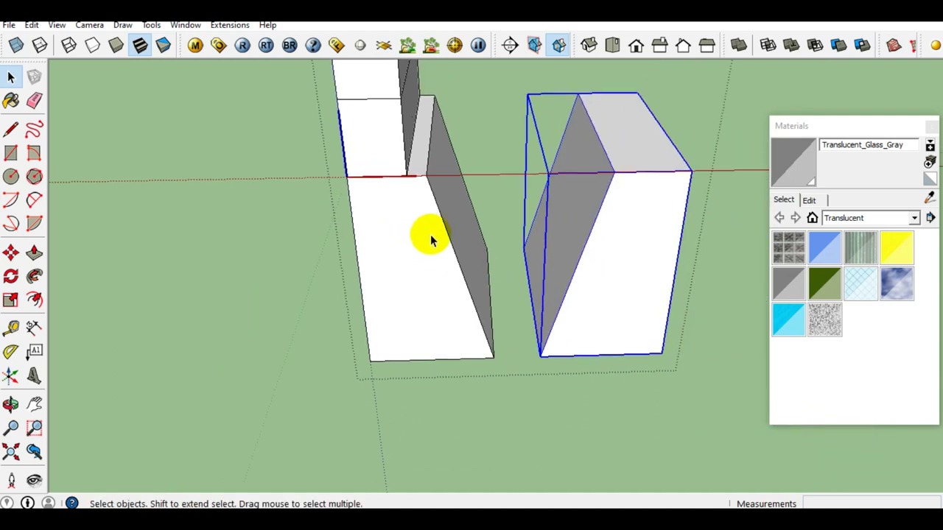
{"action": "scroll", "coordinate": [501, 221], "scroll_direction": "down", "scroll_amount": 1}
Move the mirrored copy 69 cm so it sits against the original slab
{"action": "key", "text": "m"}
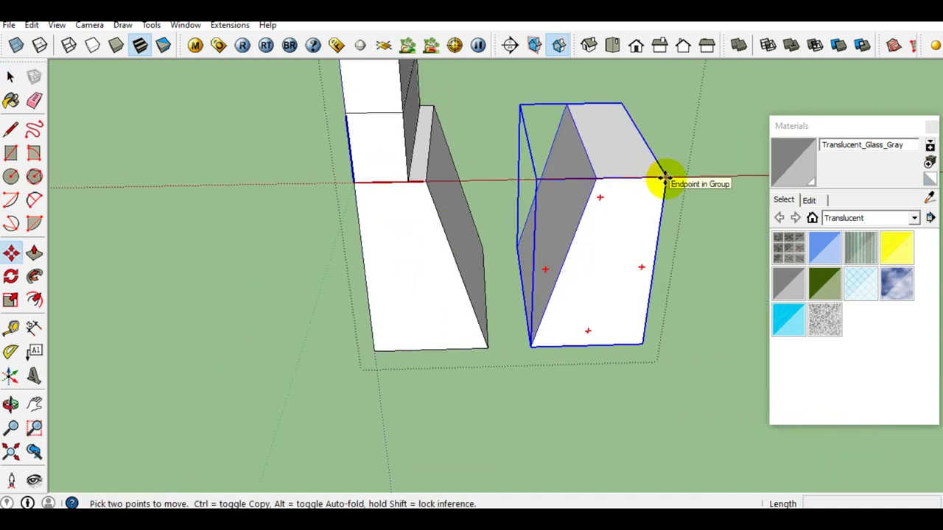
{"action": "left_click", "coordinate": [665, 177]}
{"action": "scroll", "coordinate": [354, 189], "scroll_direction": "up", "scroll_amount": 2}
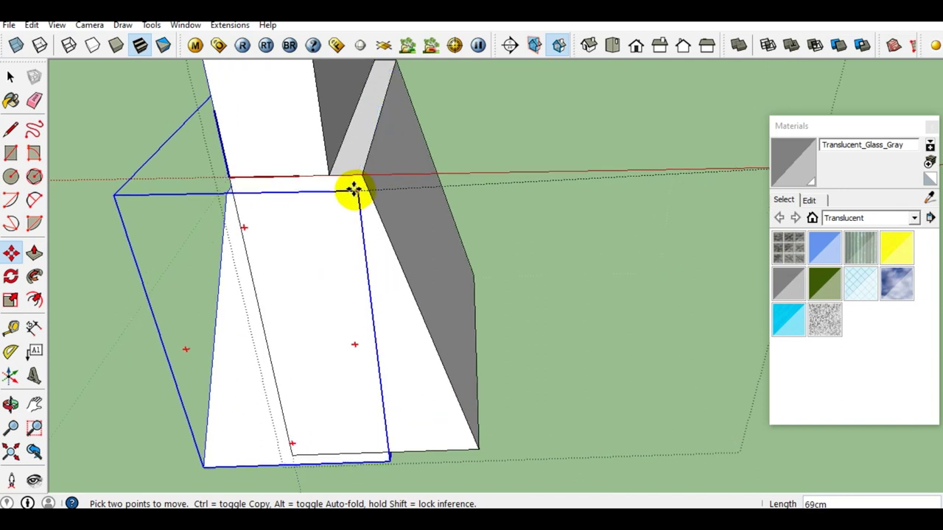
{"action": "scroll", "coordinate": [326, 170], "scroll_direction": "up", "scroll_amount": 2}
{"action": "left_click", "coordinate": [326, 171]}
{"action": "key", "text": "space"}
{"action": "scroll", "coordinate": [390, 201], "scroll_direction": "down", "scroll_amount": 3}
Merge both slab groups into one solid with Outer Shell
{"action": "left_click_drag", "start_coordinate": [500, 422], "coordinate": [147, 288]}
{"action": "right_click", "coordinate": [275, 279]}
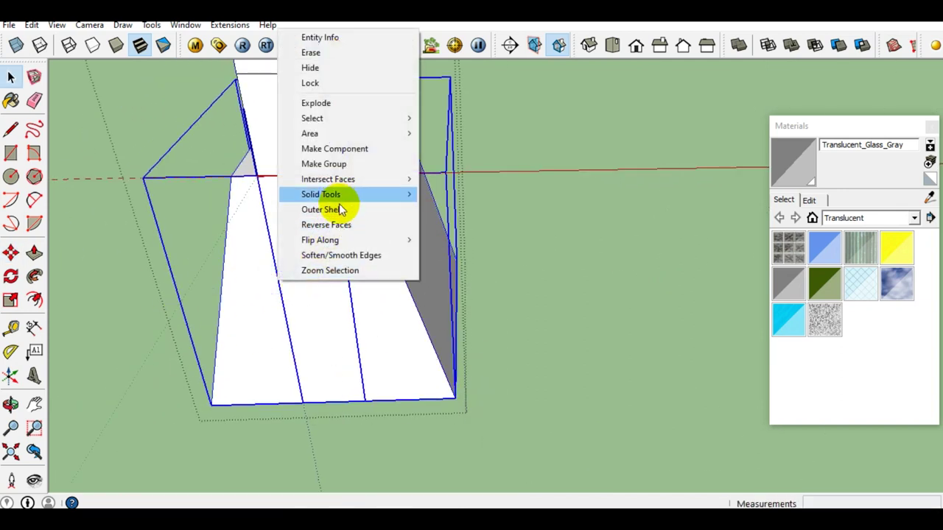
{"action": "left_click", "coordinate": [338, 209]}
{"action": "mouse_move", "coordinate": [307, 268]}
{"action": "middle_mouse_down"}
{"action": "mouse_move", "coordinate": [322, 139]}
{"action": "mouse_move", "coordinate": [353, 126]}
{"action": "mouse_move", "coordinate": [288, 216]}
{"action": "middle_mouse_up"}
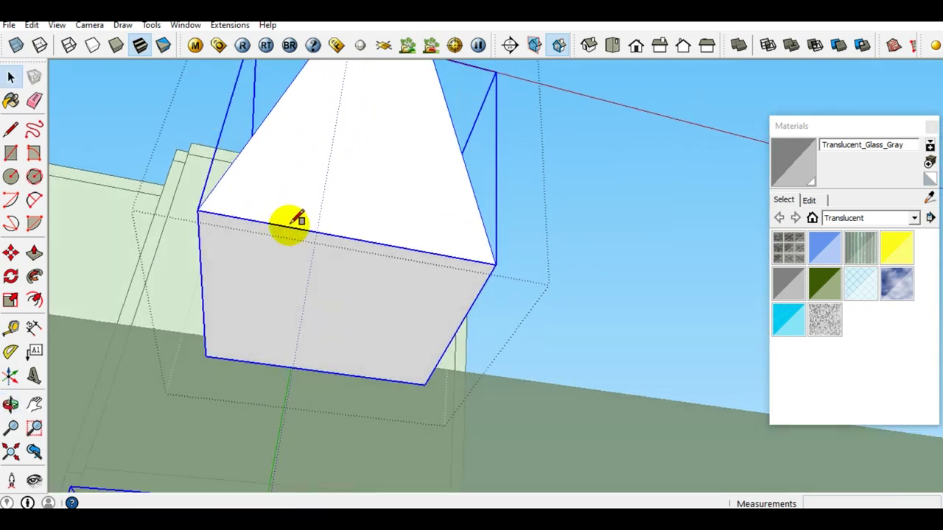
Draw a rectangle on the box front and pull the front face outward
{"action": "left_click", "coordinate": [206, 357]}
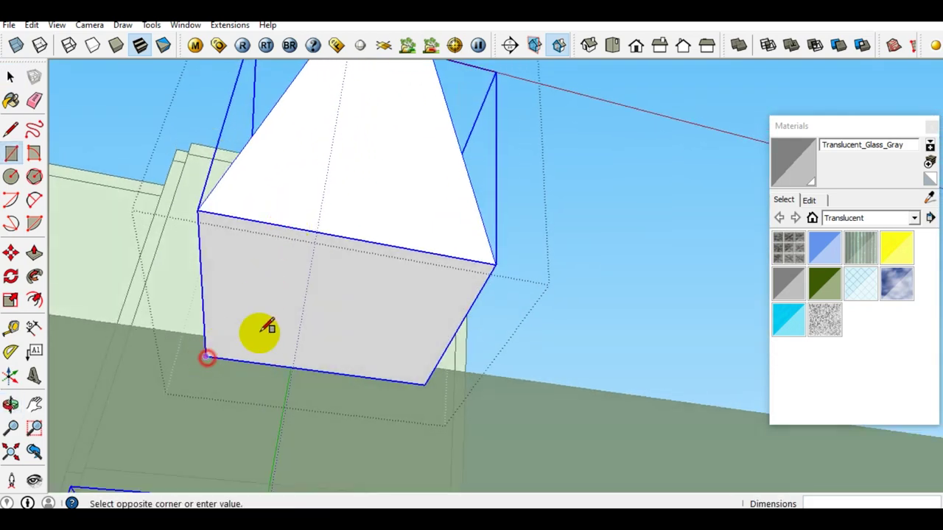
{"action": "left_click", "coordinate": [498, 259]}
{"action": "key", "text": "space"}
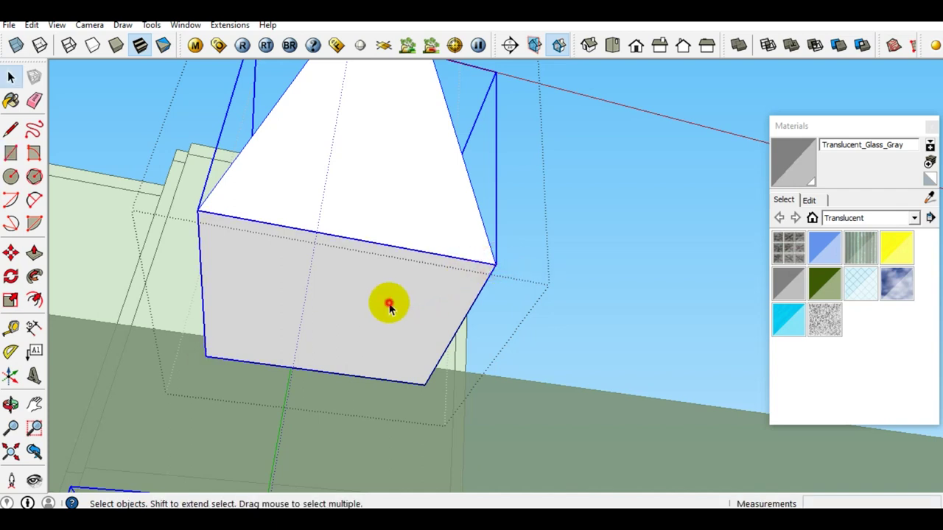
{"action": "left_click", "coordinate": [390, 305]}
{"action": "key", "text": "p"}
{"action": "left_click", "coordinate": [390, 305]}
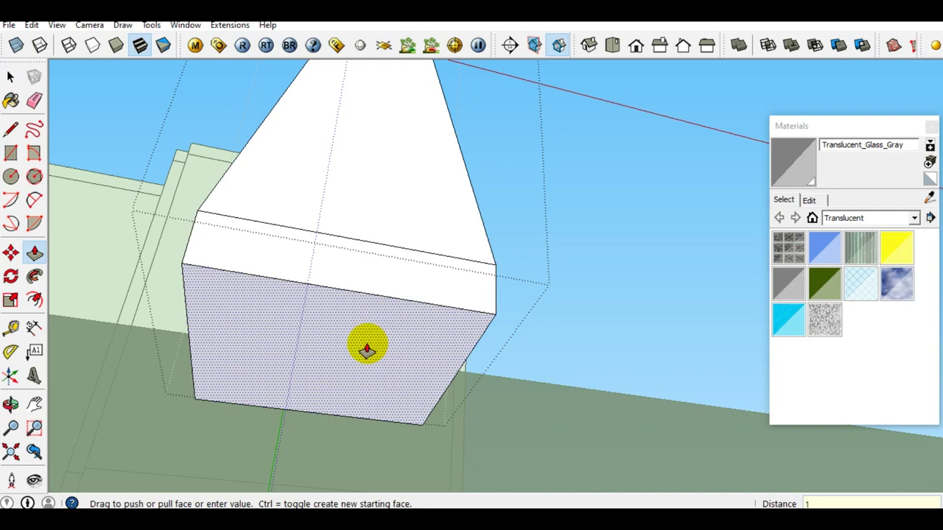
{"action": "left_click", "coordinate": [367, 349]}
{"action": "key", "text": "space"}
Pull the box's side faces outward 3 cm each
{"action": "mouse_move", "coordinate": [367, 343]}
{"action": "middle_mouse_down"}
{"action": "mouse_move", "coordinate": [332, 374]}
{"action": "mouse_move", "coordinate": [431, 322]}
{"action": "middle_mouse_up"}
{"action": "left_click", "coordinate": [488, 329]}
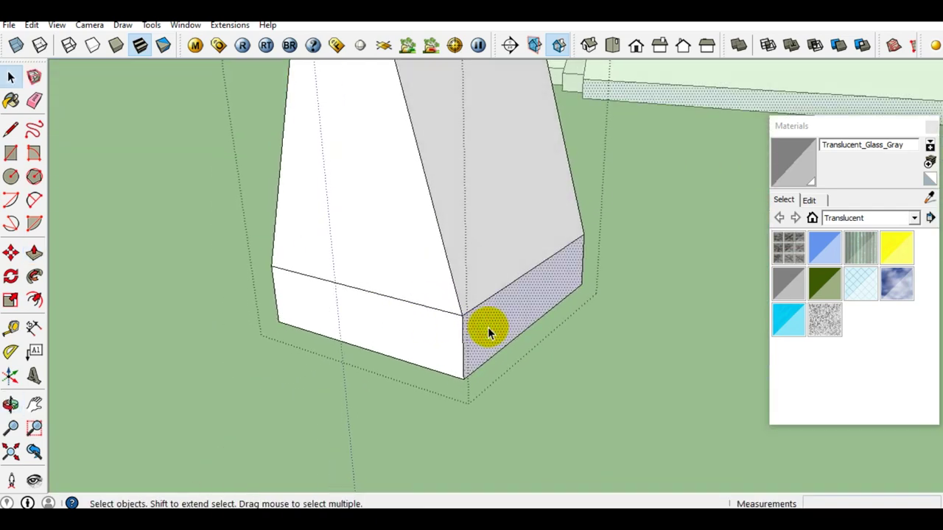
{"action": "key", "text": "p"}
{"action": "left_click", "coordinate": [487, 330]}
{"action": "type", "text": "3"}
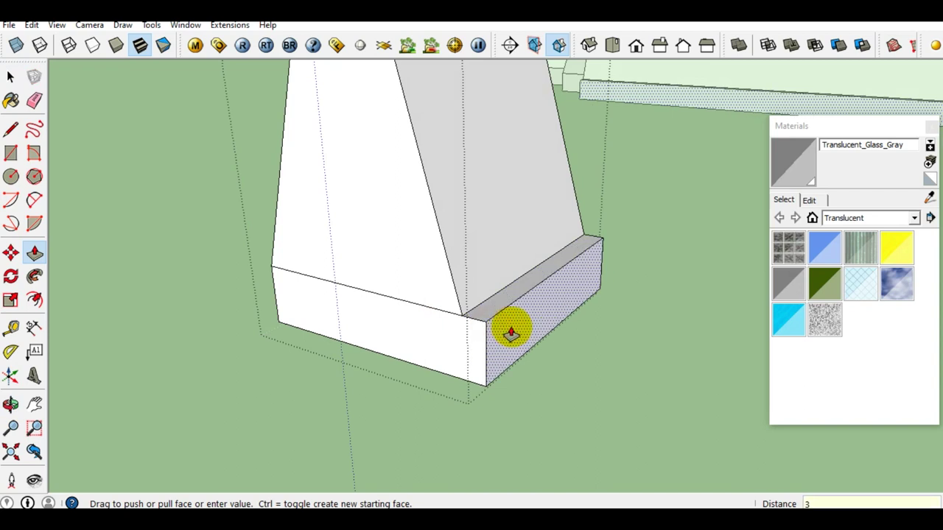
{"action": "key", "text": "Return"}
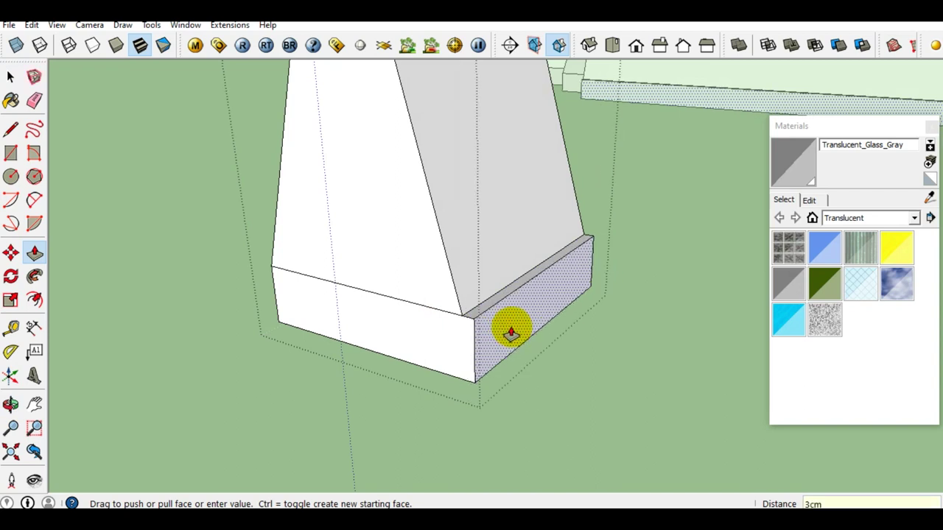
{"action": "key", "text": "space"}
{"action": "mouse_move", "coordinate": [394, 333]}
{"action": "middle_mouse_down"}
{"action": "mouse_move", "coordinate": [651, 339]}
{"action": "mouse_move", "coordinate": [507, 361]}
{"action": "middle_mouse_up"}
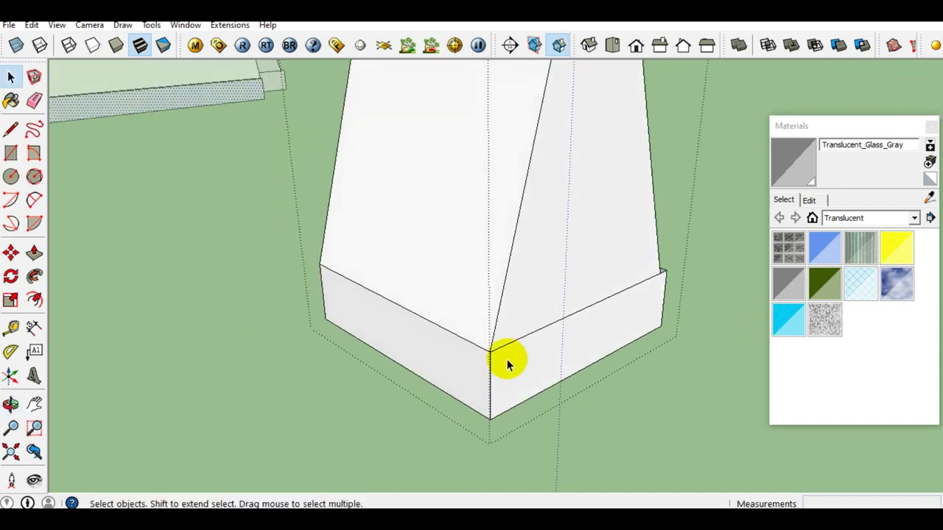
{"action": "key", "text": "p"}
{"action": "double_click", "coordinate": [448, 362]}
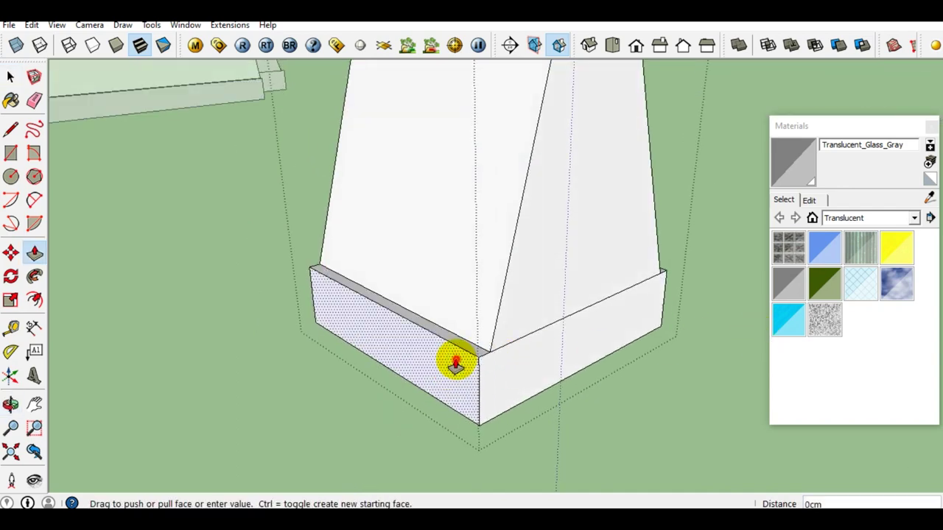
{"action": "key", "text": "space"}
{"action": "middle_click_drag", "start_coordinate": [579, 353], "coordinate": [445, 355]}
Group the whole plinth box
{"action": "triple_click", "coordinate": [445, 355]}
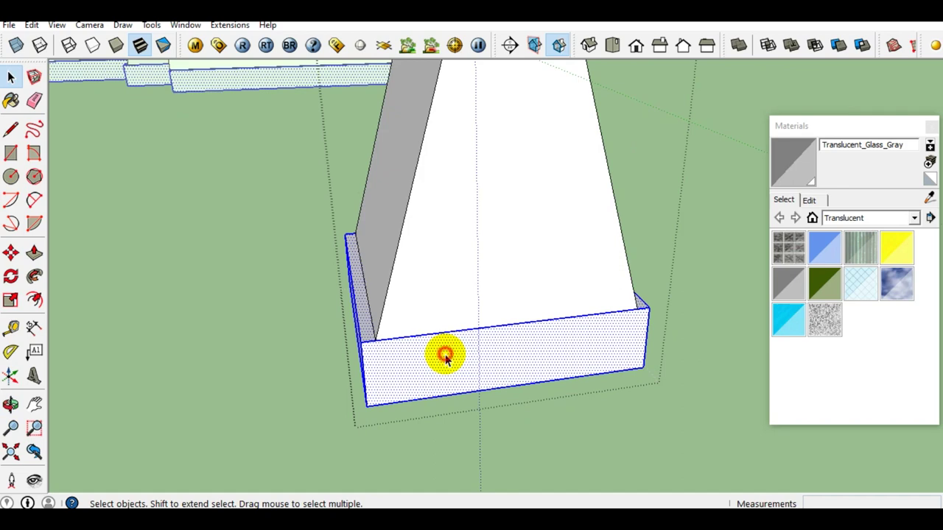
{"action": "right_click", "coordinate": [445, 354]}
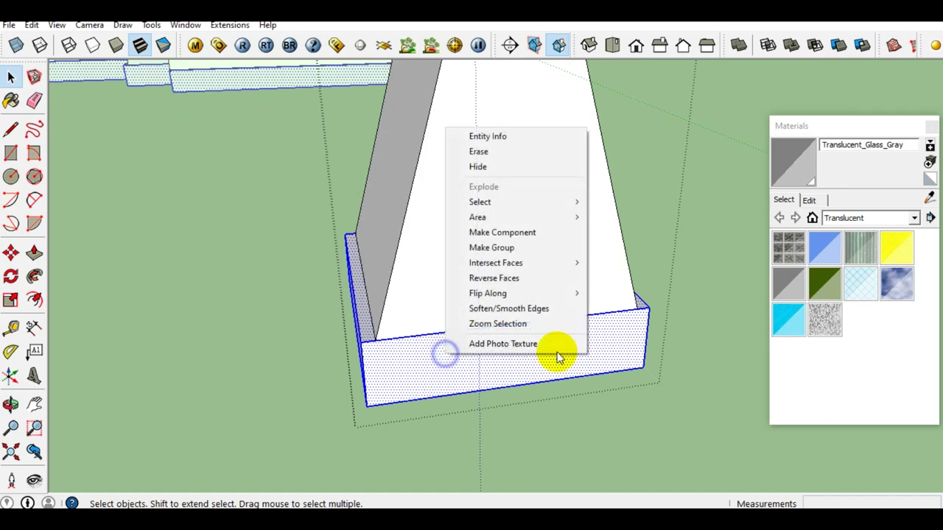
{"action": "left_click", "coordinate": [507, 256]}
{"action": "mouse_move", "coordinate": [532, 340]}
{"action": "middle_mouse_down"}
{"action": "mouse_move", "coordinate": [463, 331]}
{"action": "mouse_move", "coordinate": [438, 295]}
{"action": "mouse_move", "coordinate": [437, 267]}
{"action": "mouse_move", "coordinate": [374, 308]}
{"action": "mouse_move", "coordinate": [452, 271]}
{"action": "mouse_move", "coordinate": [390, 311]}
{"action": "mouse_move", "coordinate": [431, 253]}
{"action": "mouse_move", "coordinate": [477, 314]}
{"action": "mouse_move", "coordinate": [498, 322]}
{"action": "mouse_move", "coordinate": [486, 290]}
{"action": "middle_mouse_up"}
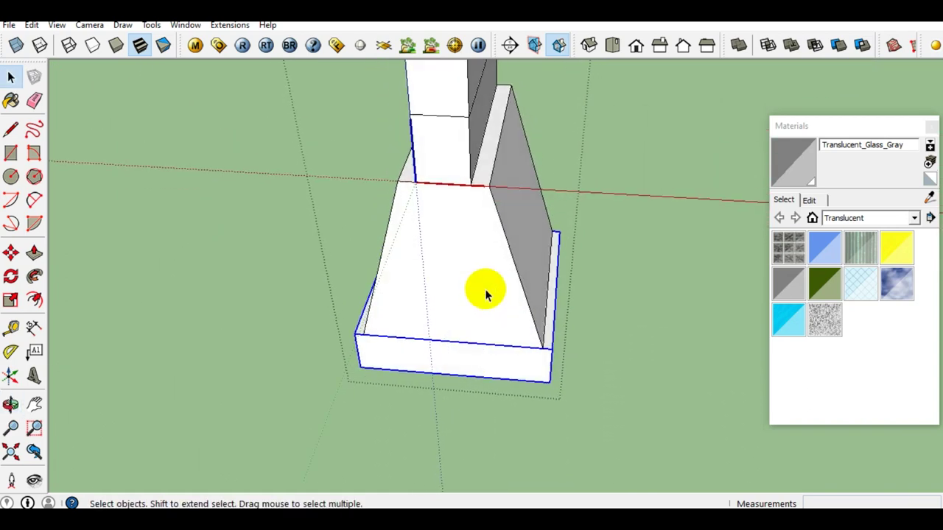
Draw edges from the top-edge midpoint down to the footing and up to the corners
{"action": "key", "text": "l"}
{"action": "mouse_move", "coordinate": [490, 253]}
{"action": "middle_mouse_down"}
{"action": "mouse_move", "coordinate": [446, 183]}
{"action": "mouse_move", "coordinate": [429, 96]}
{"action": "middle_mouse_up"}
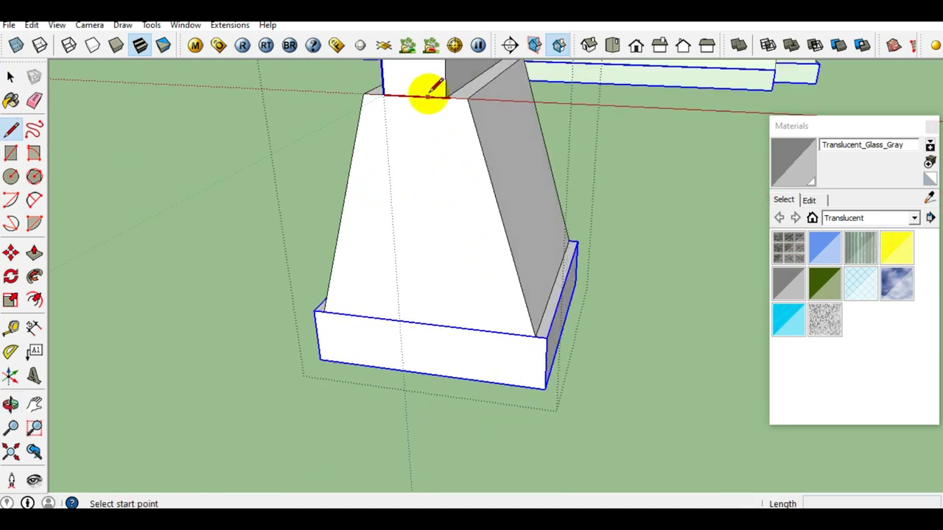
{"action": "left_click", "coordinate": [414, 96]}
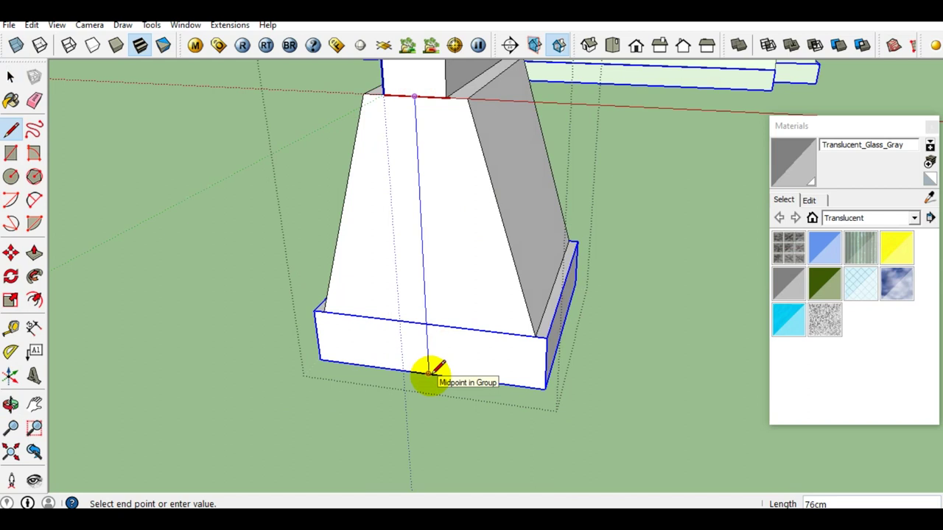
{"action": "scroll", "coordinate": [508, 384], "scroll_direction": "up", "scroll_amount": 2}
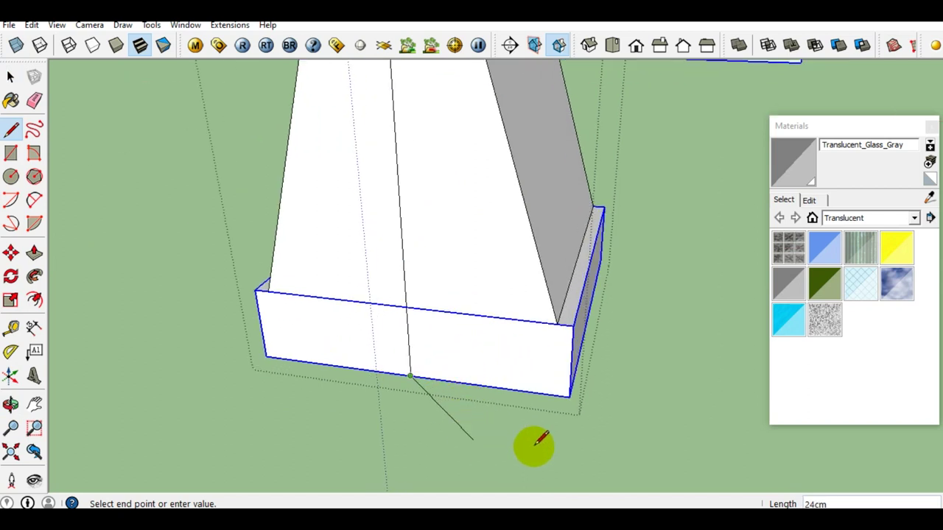
{"action": "left_click", "coordinate": [569, 395]}
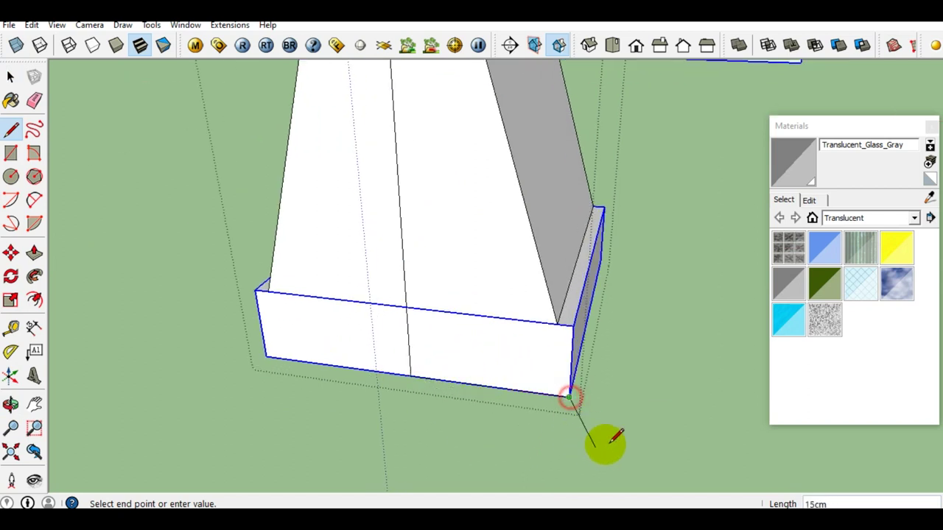
{"action": "left_click", "coordinate": [573, 324]}
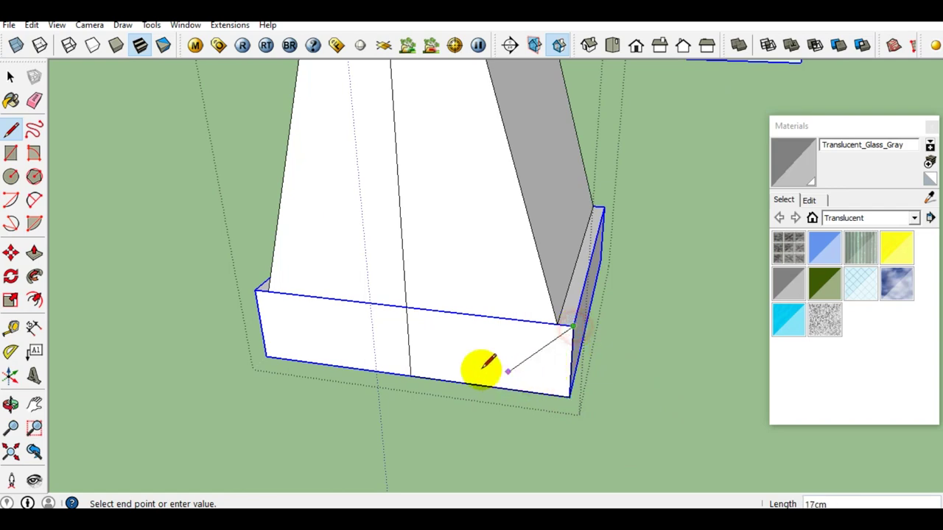
{"action": "scroll", "coordinate": [483, 365], "scroll_direction": "up", "scroll_amount": 1}
{"action": "mouse_move", "coordinate": [477, 335]}
{"action": "middle_mouse_down"}
{"action": "mouse_move", "coordinate": [462, 248]}
{"action": "mouse_move", "coordinate": [509, 320]}
{"action": "mouse_move", "coordinate": [492, 204]}
{"action": "mouse_move", "coordinate": [418, 215]}
{"action": "middle_mouse_up"}
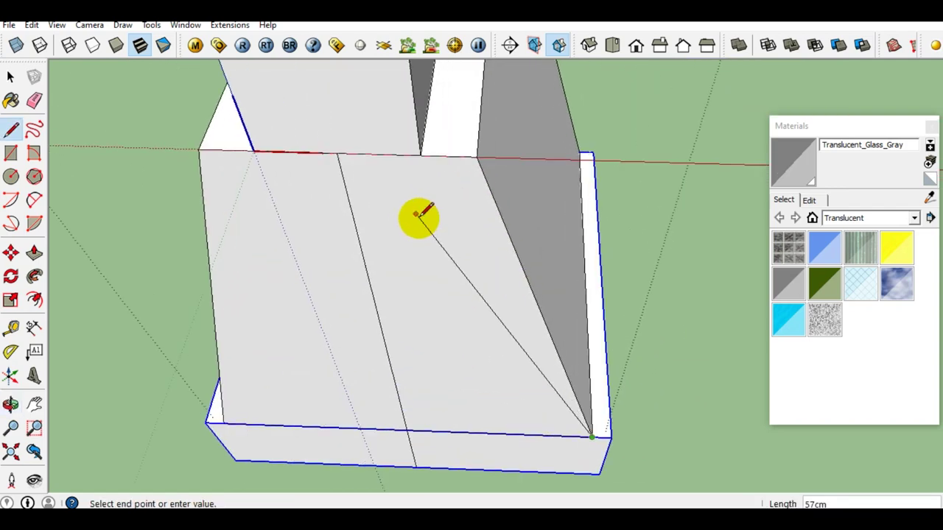
{"action": "left_click", "coordinate": [477, 156]}
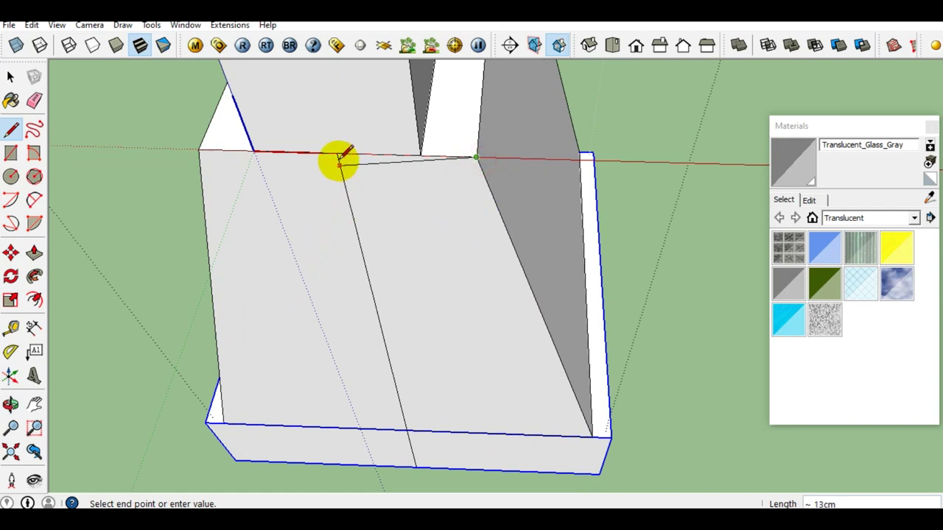
{"action": "key", "text": "space"}
Select the newly split front faces of the pedestal
{"action": "left_click", "coordinate": [400, 249]}
{"action": "mouse_move", "coordinate": [400, 249]}
{"action": "middle_mouse_down"}
{"action": "mouse_move", "coordinate": [448, 303]}
{"action": "mouse_move", "coordinate": [389, 258]}
{"action": "middle_mouse_up"}
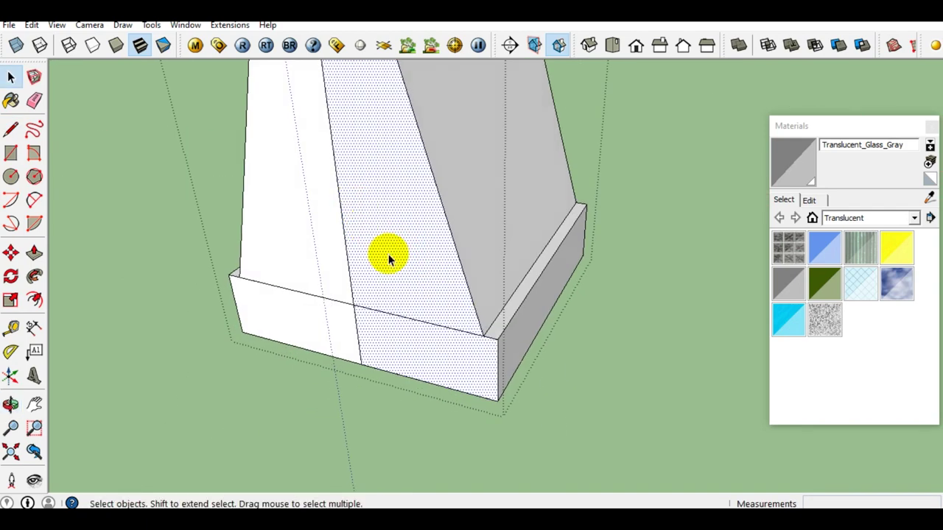
{"action": "left_click", "coordinate": [393, 267]}
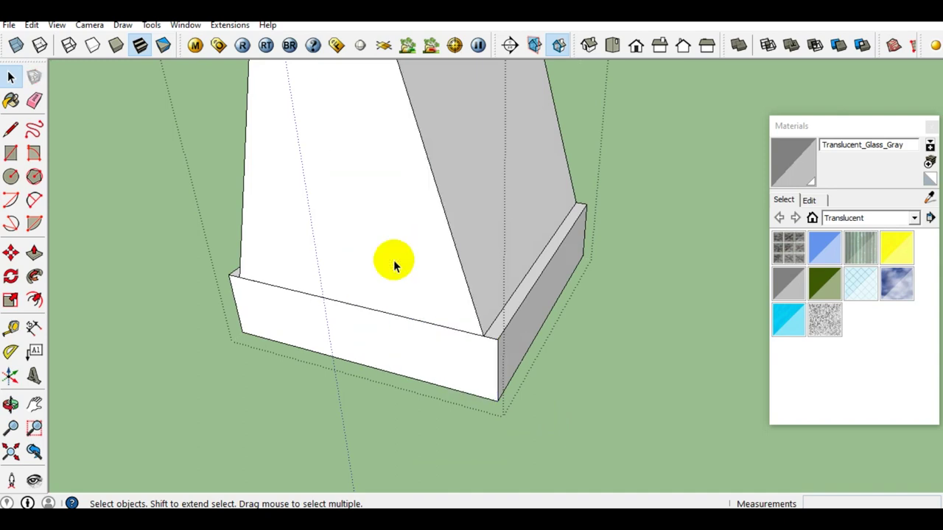
{"action": "scroll", "coordinate": [394, 265], "scroll_direction": "down", "scroll_amount": 2}
{"action": "scroll", "coordinate": [394, 265], "scroll_direction": "down", "scroll_amount": 2}
{"action": "scroll", "coordinate": [394, 265], "scroll_direction": "up", "scroll_amount": 1}
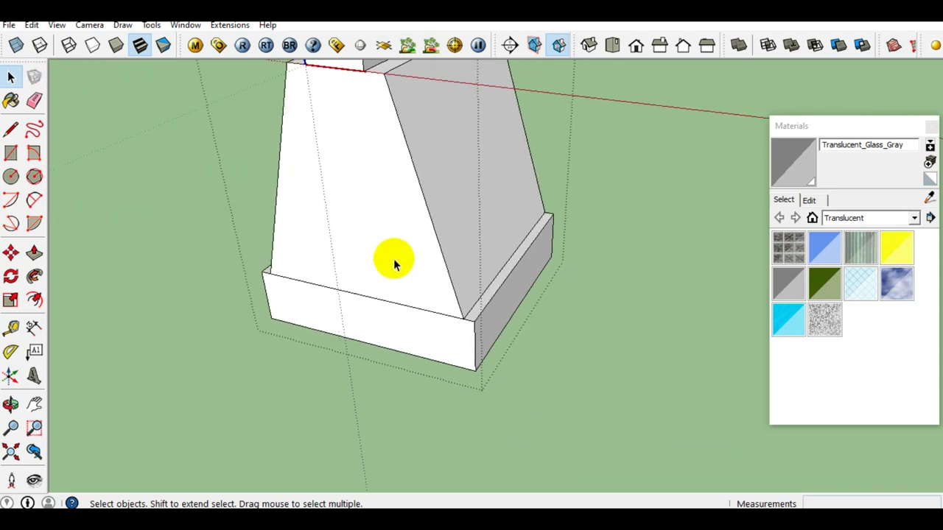
{"action": "scroll", "coordinate": [393, 261], "scroll_direction": "down", "scroll_amount": 1}
{"action": "scroll", "coordinate": [477, 273], "scroll_direction": "down", "scroll_amount": 2}
{"action": "scroll", "coordinate": [477, 273], "scroll_direction": "down", "scroll_amount": 2}
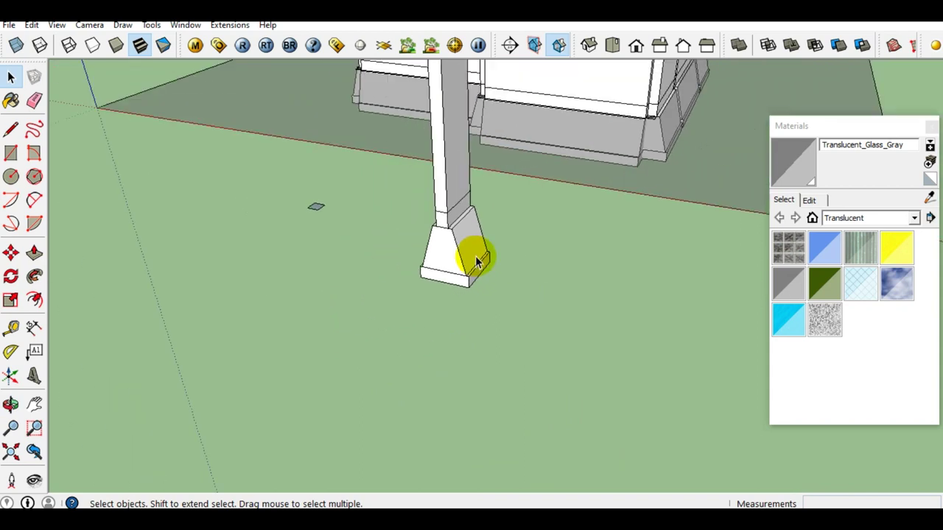
Paste the copied glass panel inside the small grey square's group
{"action": "middle_click_drag", "start_coordinate": [479, 273], "coordinate": [572, 346]}
{"action": "scroll", "coordinate": [461, 339], "scroll_direction": "up", "scroll_amount": 1}
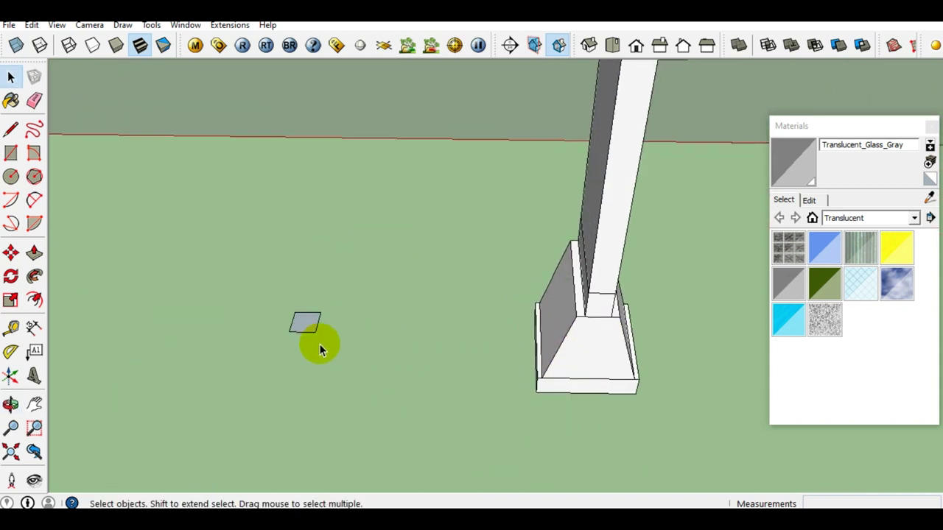
{"action": "scroll", "coordinate": [298, 325], "scroll_direction": "up", "scroll_amount": 2}
{"action": "mouse_move", "coordinate": [312, 318]}
{"action": "middle_mouse_down", "text": "shift"}
{"action": "mouse_move", "coordinate": [404, 309]}
{"action": "mouse_move", "coordinate": [347, 300]}
{"action": "mouse_move", "coordinate": [404, 270]}
{"action": "middle_mouse_up", "text": "shift"}
{"action": "double_click", "coordinate": [404, 274]}
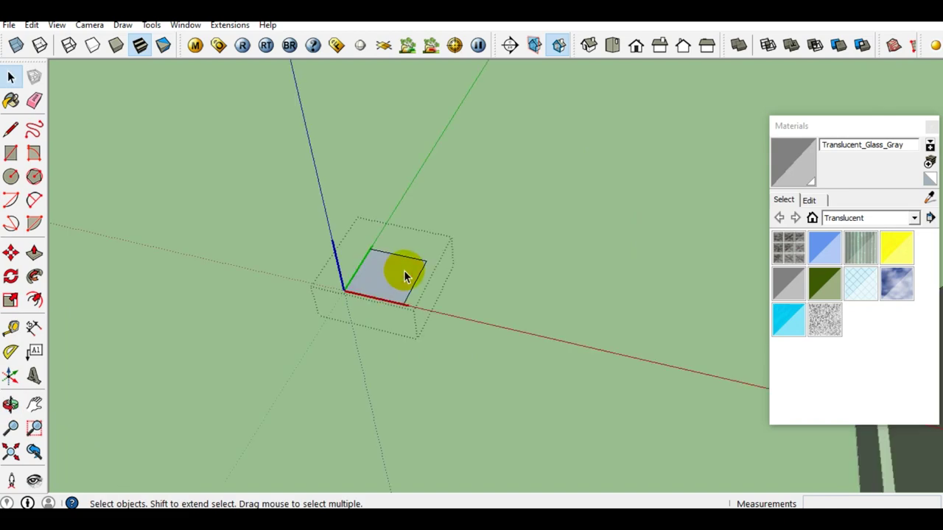
{"action": "key", "text": "ctrl+v"}
{"action": "left_click", "coordinate": [507, 378]}
Move the glass panel by its top corner to the square's edge midpoint
{"action": "scroll", "coordinate": [508, 377], "scroll_direction": "down", "scroll_amount": 2}
{"action": "mouse_move", "coordinate": [527, 345]}
{"action": "middle_mouse_down"}
{"action": "mouse_move", "coordinate": [572, 351]}
{"action": "mouse_move", "coordinate": [555, 237]}
{"action": "middle_mouse_up"}
{"action": "scroll", "coordinate": [533, 207], "scroll_direction": "up", "scroll_amount": 1}
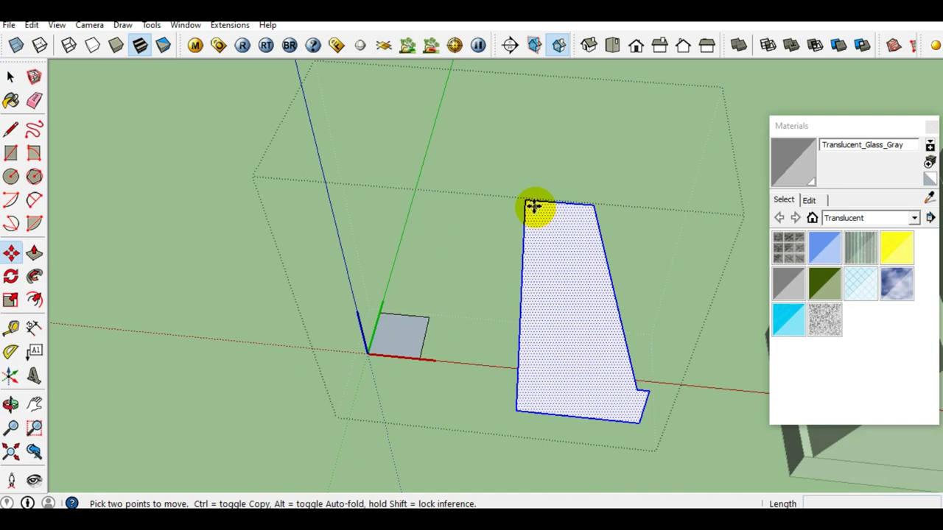
{"action": "left_click", "coordinate": [524, 199]}
{"action": "scroll", "coordinate": [397, 357], "scroll_direction": "up", "scroll_amount": 2}
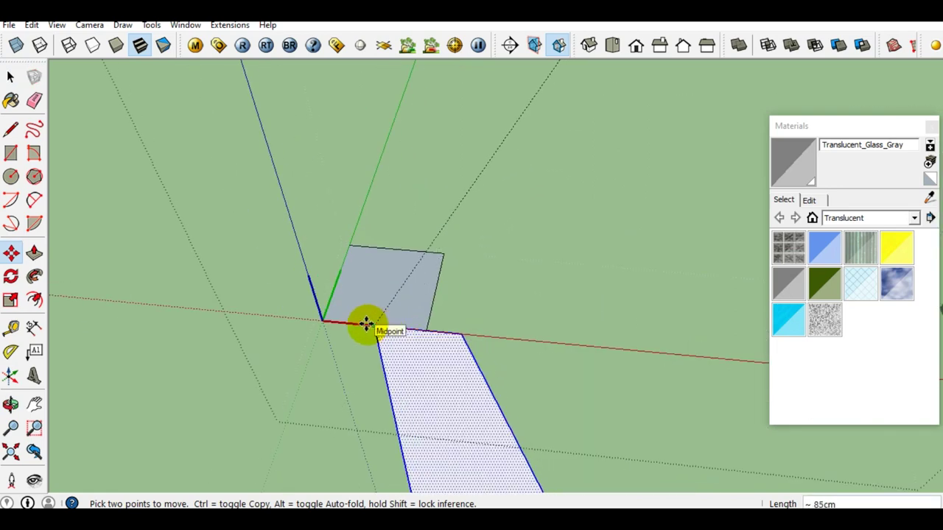
{"action": "left_click", "coordinate": [366, 324]}
{"action": "mouse_move", "coordinate": [378, 326]}
{"action": "middle_mouse_down"}
{"action": "mouse_move", "coordinate": [589, 253]}
{"action": "mouse_move", "coordinate": [515, 95]}
{"action": "mouse_move", "coordinate": [210, 187]}
{"action": "mouse_move", "coordinate": [214, 285]}
{"action": "mouse_move", "coordinate": [248, 381]}
{"action": "mouse_move", "coordinate": [378, 309]}
{"action": "mouse_move", "coordinate": [392, 328]}
{"action": "mouse_move", "coordinate": [383, 346]}
{"action": "mouse_move", "coordinate": [403, 183]}
{"action": "mouse_move", "coordinate": [379, 305]}
{"action": "mouse_move", "coordinate": [420, 193]}
{"action": "mouse_move", "coordinate": [395, 204]}
{"action": "middle_mouse_up"}
Select the glass square from a slightly raised view
{"action": "left_click", "coordinate": [380, 308]}
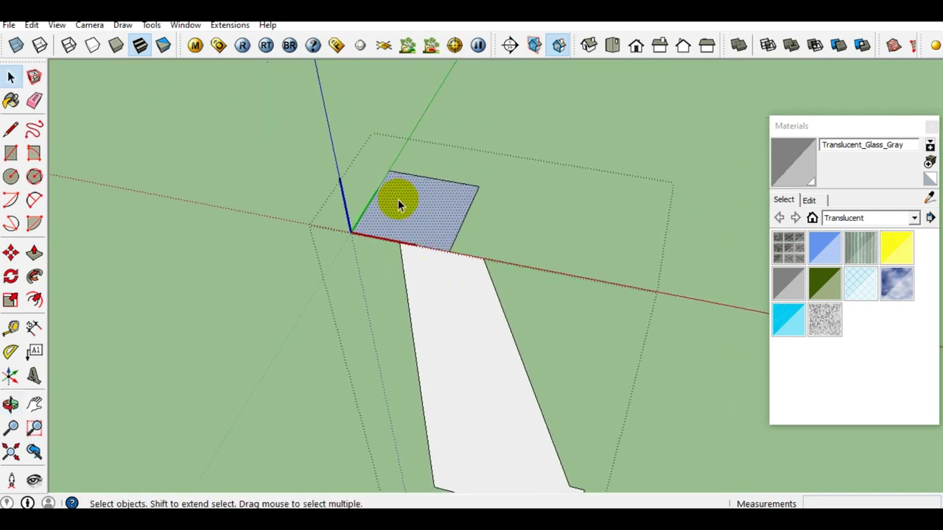
{"action": "scroll", "coordinate": [397, 221], "scroll_direction": "up", "scroll_amount": 2}
{"action": "mouse_move", "coordinate": [413, 245]}
{"action": "middle_mouse_down"}
{"action": "mouse_move", "coordinate": [423, 286]}
{"action": "mouse_move", "coordinate": [437, 254]}
{"action": "middle_mouse_up"}
{"action": "key", "text": "m"}
{"action": "key", "text": "space"}
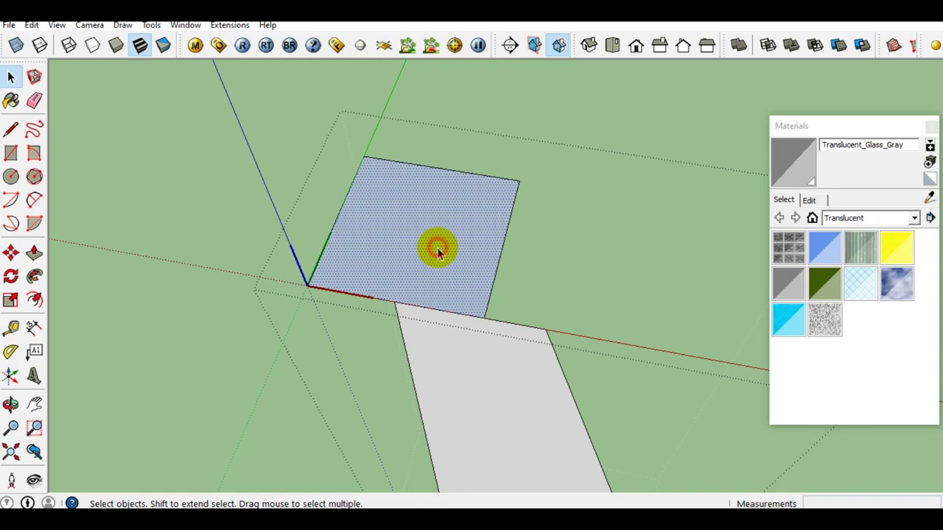
{"action": "scroll", "coordinate": [508, 313], "scroll_direction": "up", "scroll_amount": 1}
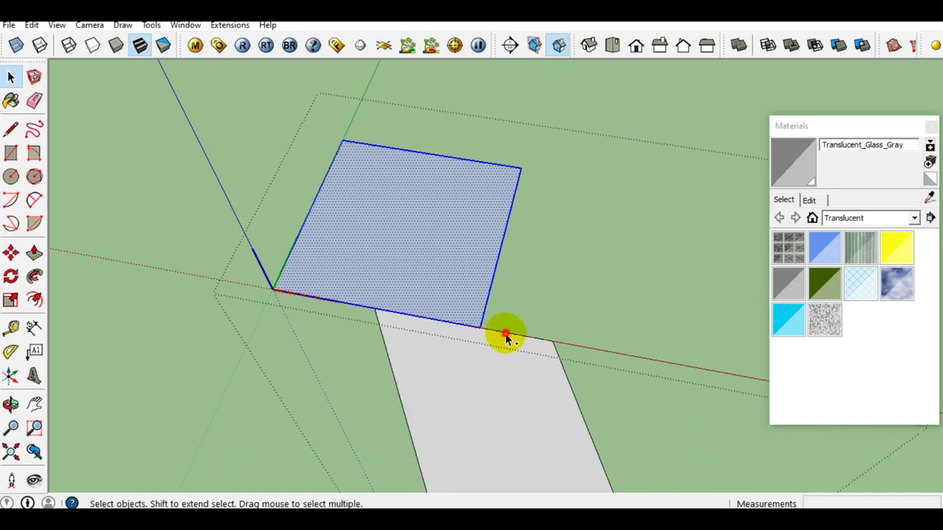
{"action": "scroll", "coordinate": [506, 338], "scroll_direction": "up", "scroll_amount": 1}
{"action": "scroll", "coordinate": [508, 342], "scroll_direction": "up", "scroll_amount": 1}
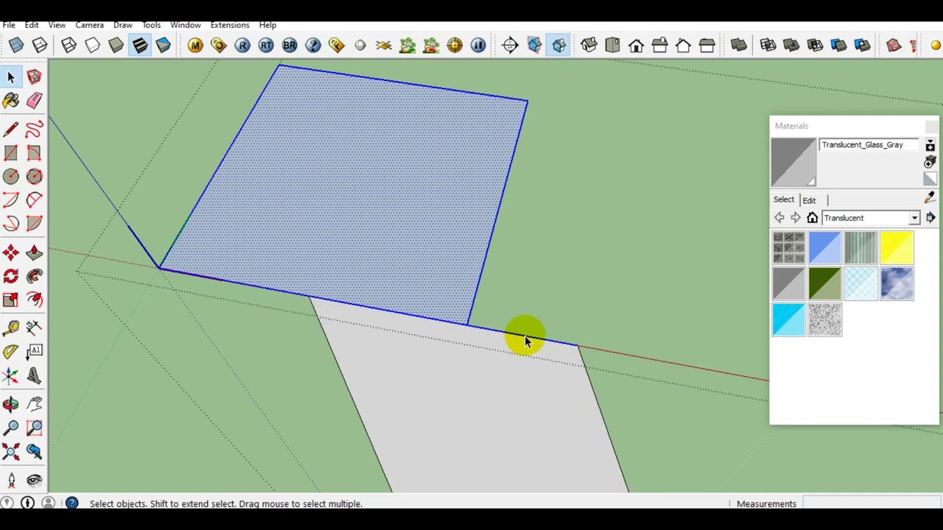
Copy the glass square from its corner to the axis origin
{"action": "key", "text": "m"}
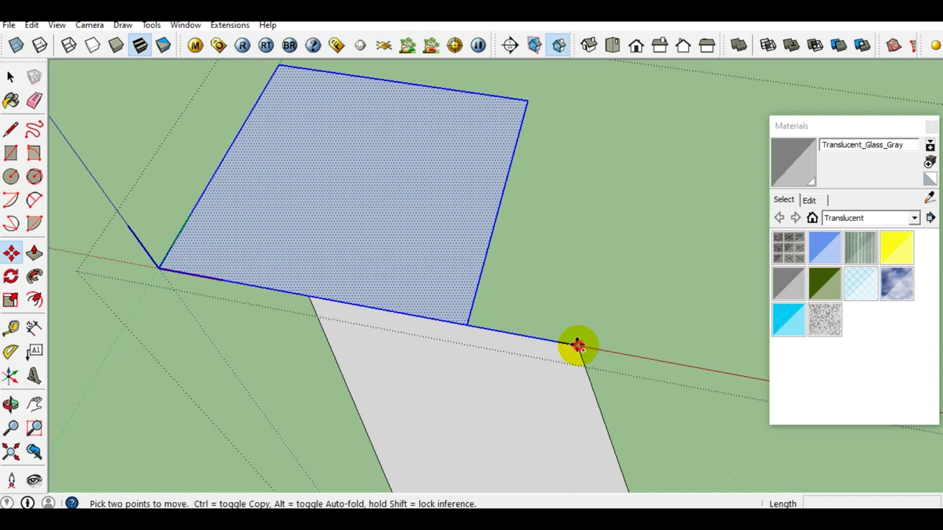
{"action": "left_click", "coordinate": [578, 344]}
{"action": "key", "text": "ctrl"}
{"action": "scroll", "coordinate": [572, 341], "scroll_direction": "down", "scroll_amount": 1}
{"action": "scroll", "coordinate": [572, 335], "scroll_direction": "down", "scroll_amount": 3}
{"action": "scroll", "coordinate": [510, 313], "scroll_direction": "down", "scroll_amount": 2}
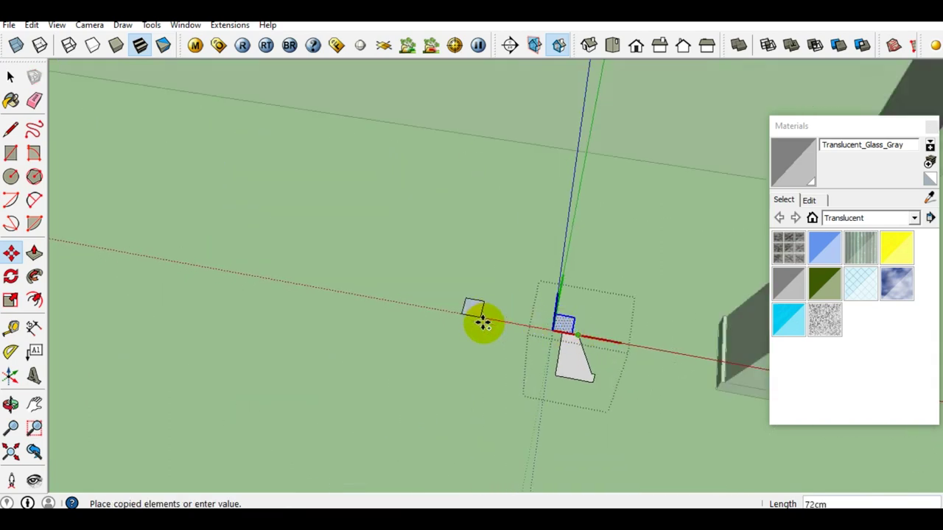
{"action": "left_click", "coordinate": [549, 337]}
{"action": "key", "text": "space"}
{"action": "scroll", "coordinate": [566, 327], "scroll_direction": "up", "scroll_amount": 1}
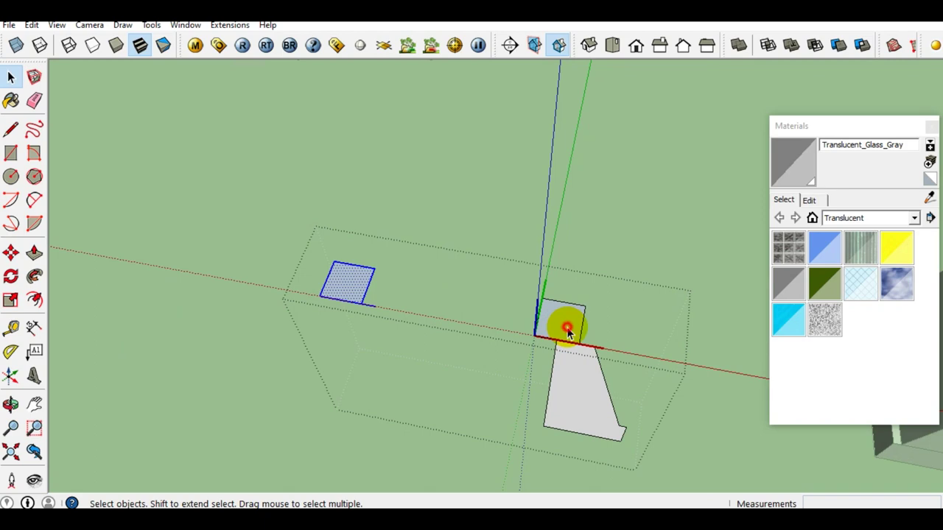
{"action": "scroll", "coordinate": [563, 335], "scroll_direction": "up", "scroll_amount": 2}
{"action": "scroll", "coordinate": [552, 335], "scroll_direction": "up", "scroll_amount": 2}
{"action": "mouse_move", "coordinate": [547, 330]}
{"action": "middle_mouse_down"}
{"action": "mouse_move", "coordinate": [465, 315]}
{"action": "mouse_move", "coordinate": [541, 220]}
{"action": "middle_mouse_up"}
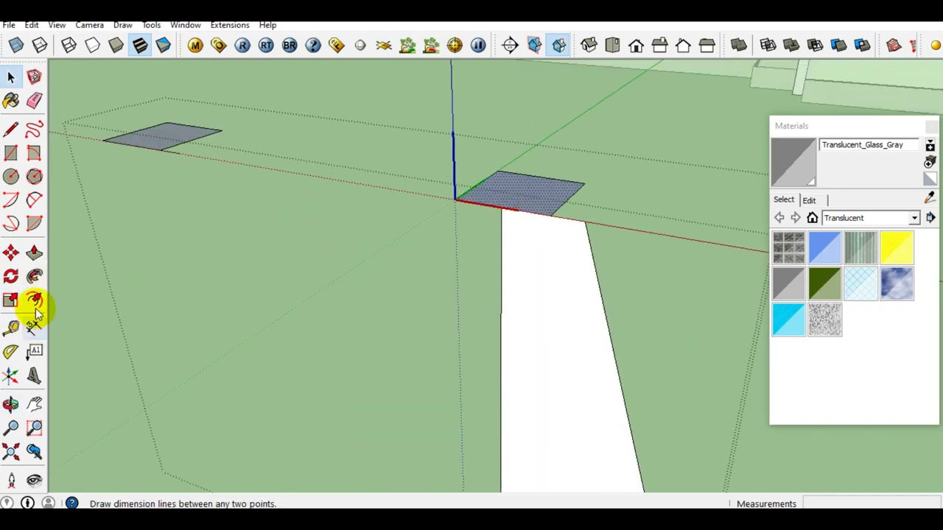
Thicken the wedge face into a tapered block
{"action": "double_click", "coordinate": [548, 354]}
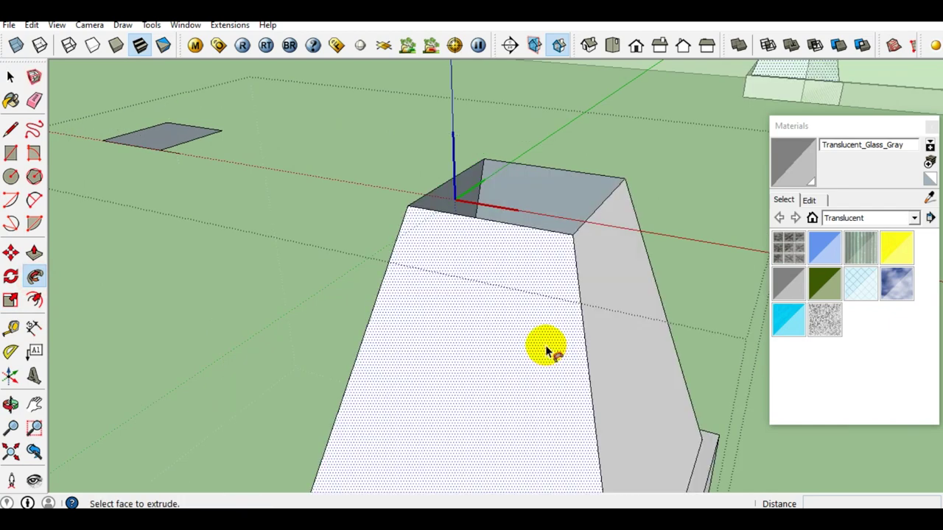
{"action": "scroll", "coordinate": [545, 344], "scroll_direction": "down", "scroll_amount": 2}
{"action": "scroll", "coordinate": [545, 345], "scroll_direction": "down", "scroll_amount": 2}
{"action": "mouse_move", "coordinate": [547, 393]}
{"action": "middle_mouse_down"}
{"action": "mouse_move", "coordinate": [398, 300]}
{"action": "mouse_move", "coordinate": [492, 348]}
{"action": "mouse_move", "coordinate": [526, 415]}
{"action": "mouse_move", "coordinate": [513, 360]}
{"action": "mouse_move", "coordinate": [522, 366]}
{"action": "middle_mouse_up"}
{"action": "scroll", "coordinate": [558, 435], "scroll_direction": "up", "scroll_amount": 2}
{"action": "scroll", "coordinate": [486, 362], "scroll_direction": "up", "scroll_amount": 2}
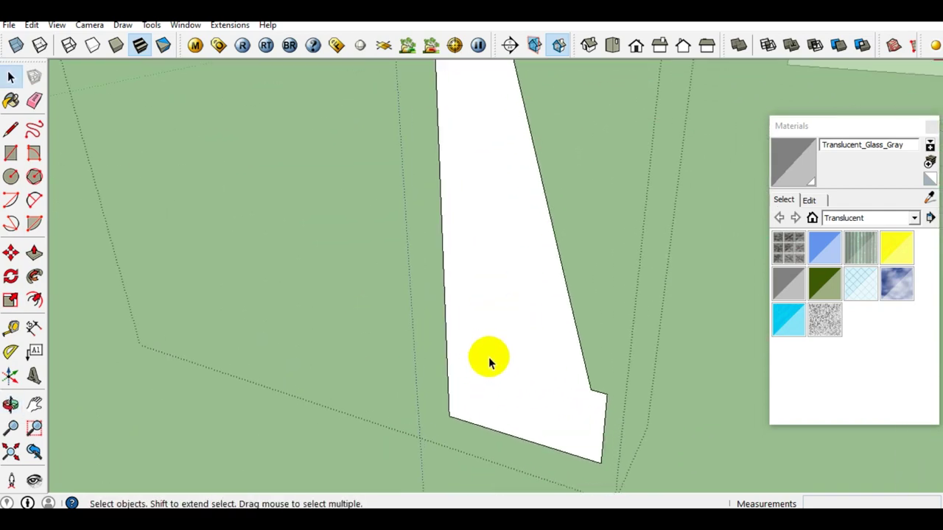
Draw a line from the wedge's right corner across the face near its bottom
{"action": "key", "text": "l"}
{"action": "scroll", "coordinate": [607, 389], "scroll_direction": "up", "scroll_amount": 3}
{"action": "left_click", "coordinate": [588, 402]}
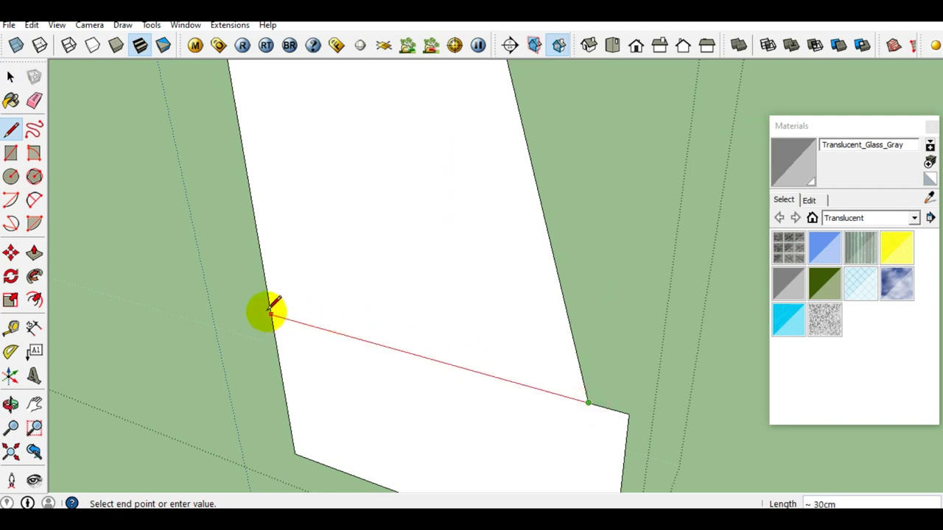
{"action": "key", "text": "space"}
{"action": "scroll", "coordinate": [368, 320], "scroll_direction": "down", "scroll_amount": 2}
Select the lower strip with its edges and make it a group
{"action": "left_click", "coordinate": [378, 309]}
{"action": "scroll", "coordinate": [373, 311], "scroll_direction": "down", "scroll_amount": 1}
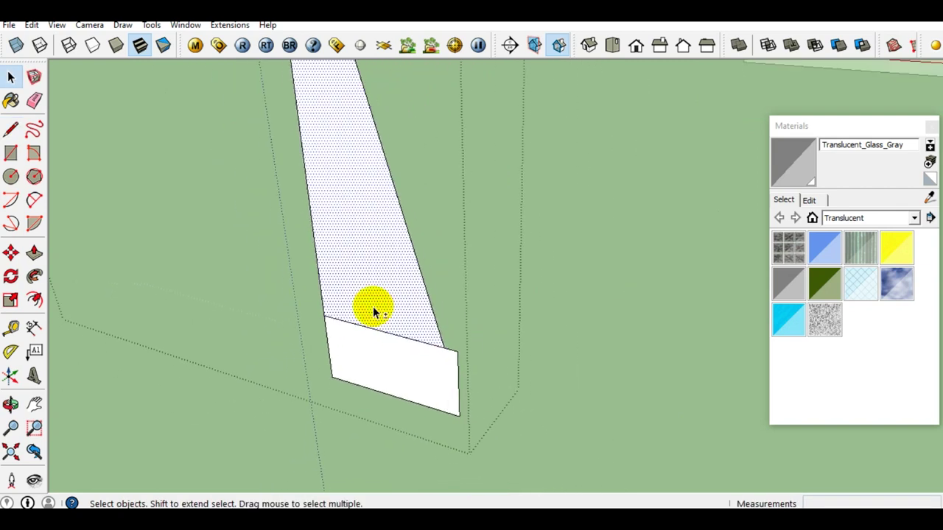
{"action": "middle_click_drag", "start_coordinate": [373, 312], "coordinate": [405, 361]}
{"action": "scroll", "coordinate": [405, 357], "scroll_direction": "up", "scroll_amount": 1}
{"action": "double_click", "coordinate": [405, 358]}
{"action": "right_click", "coordinate": [405, 358]}
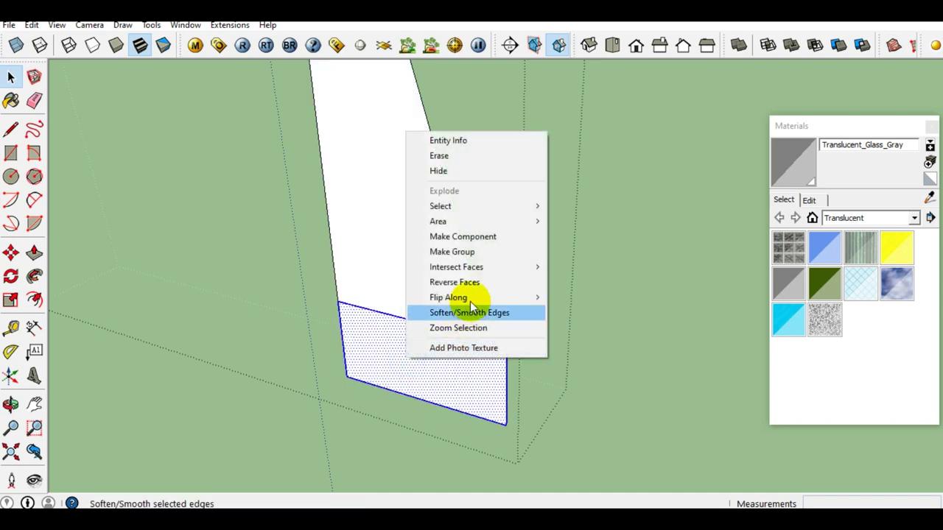
{"action": "left_click", "coordinate": [468, 251]}
{"action": "mouse_move", "coordinate": [379, 320]}
{"action": "middle_mouse_down"}
{"action": "mouse_move", "coordinate": [400, 242]}
{"action": "mouse_move", "coordinate": [421, 395]}
{"action": "mouse_move", "coordinate": [425, 311]}
{"action": "mouse_move", "coordinate": [156, 302]}
{"action": "middle_mouse_up"}
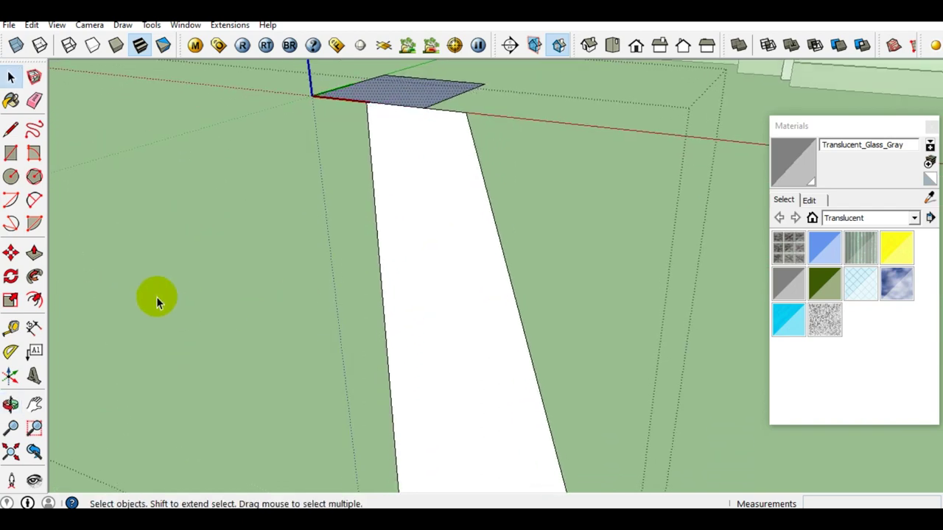
Sweep the square along the wedge profile with Follow Me
{"action": "left_click", "coordinate": [35, 278]}
{"action": "left_click", "coordinate": [482, 281]}
{"action": "key", "text": "space"}
{"action": "mouse_move", "coordinate": [481, 281]}
{"action": "middle_mouse_down"}
{"action": "mouse_move", "coordinate": [420, 274]}
{"action": "mouse_move", "coordinate": [343, 358]}
{"action": "mouse_move", "coordinate": [365, 312]}
{"action": "middle_mouse_up"}
Draw a line across the block's top opening to seal it with a face
{"action": "key", "text": "l"}
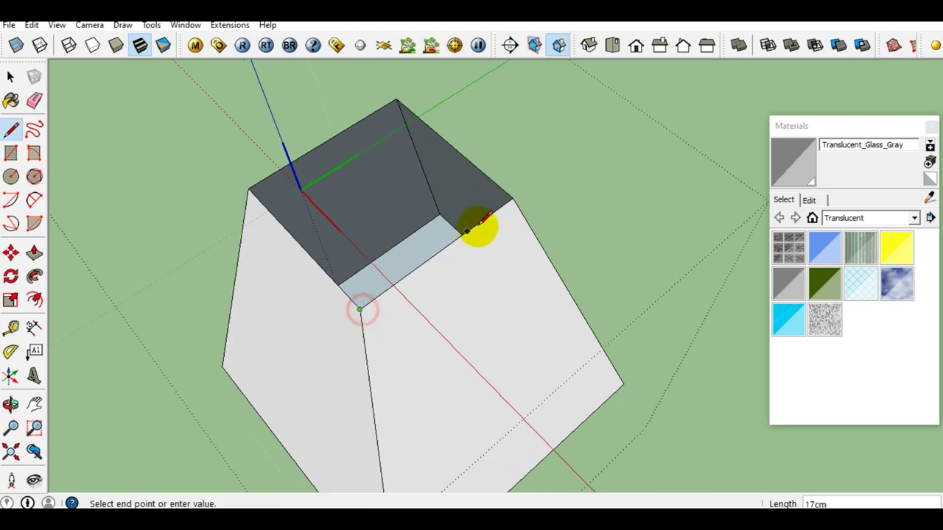
{"action": "key", "text": "space"}
{"action": "middle_click_drag", "start_coordinate": [378, 296], "coordinate": [380, 347]}
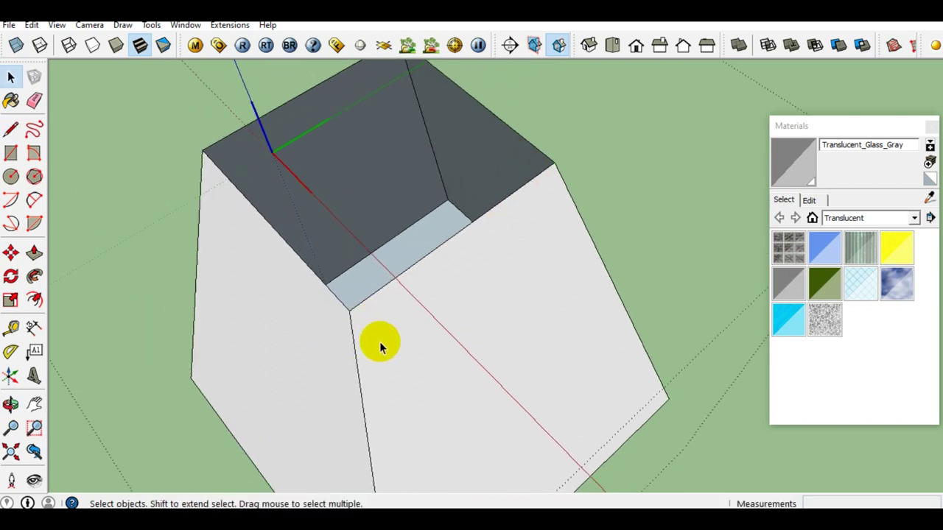
{"action": "key", "text": "l"}
{"action": "scroll", "coordinate": [351, 353], "scroll_direction": "up", "scroll_amount": 1}
{"action": "left_click", "coordinate": [350, 301]}
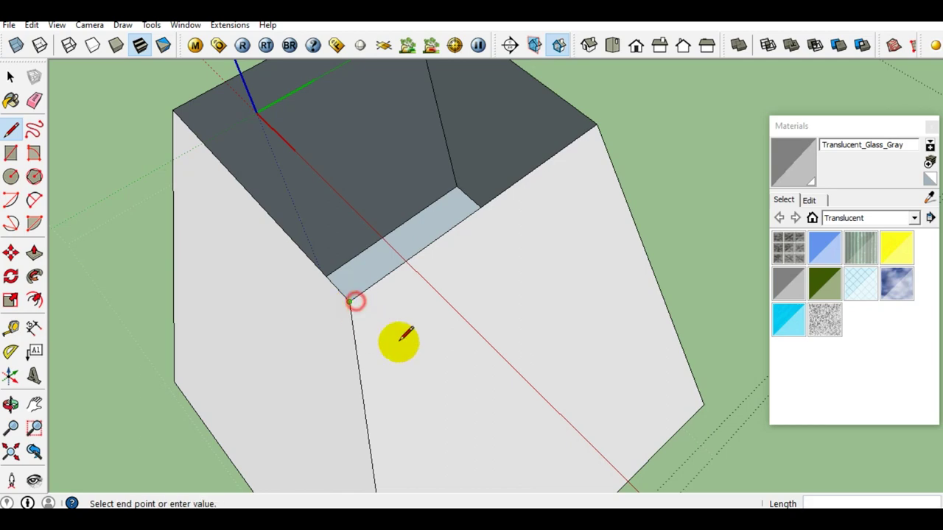
{"action": "left_click", "coordinate": [598, 117]}
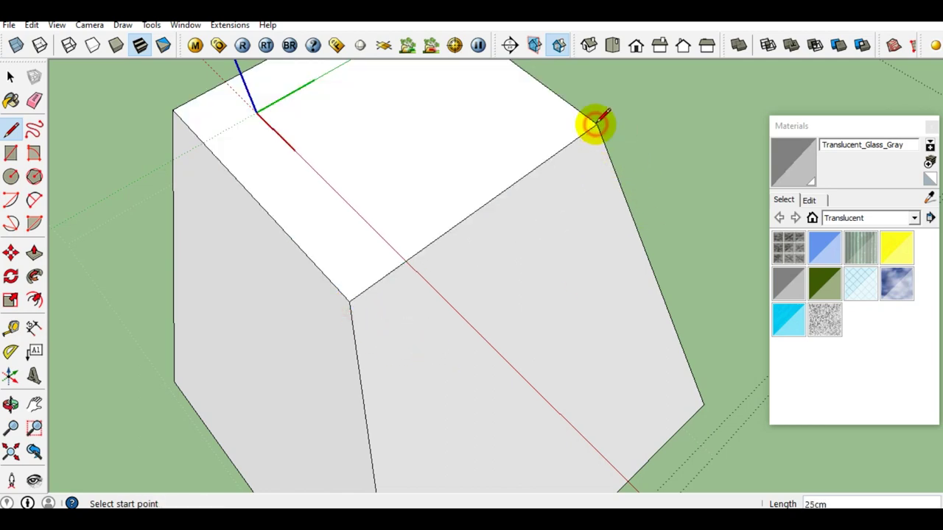
{"action": "key", "text": "space"}
Select the entire tapered block and make it a group
{"action": "mouse_move", "coordinate": [391, 246]}
{"action": "middle_mouse_down"}
{"action": "mouse_move", "coordinate": [506, 280]}
{"action": "mouse_move", "coordinate": [479, 152]}
{"action": "mouse_move", "coordinate": [425, 248]}
{"action": "middle_mouse_up"}
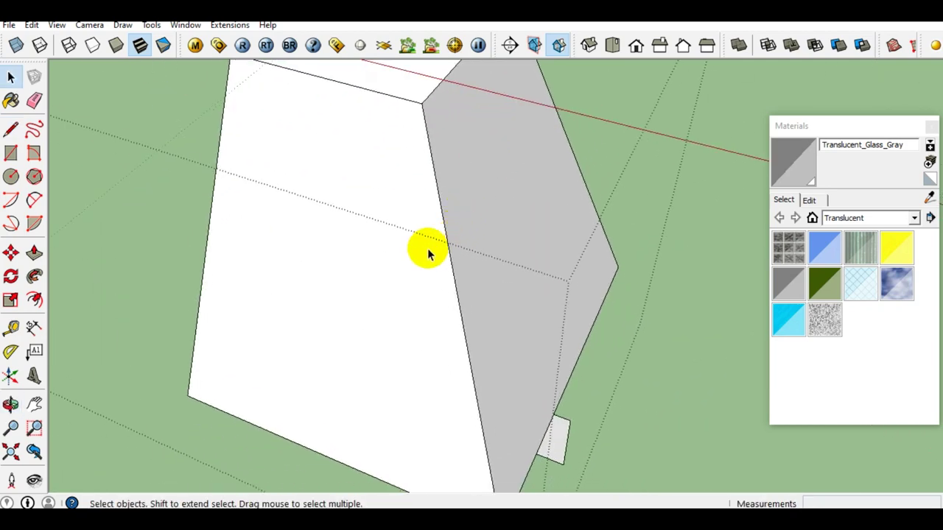
{"action": "triple_click", "coordinate": [423, 249]}
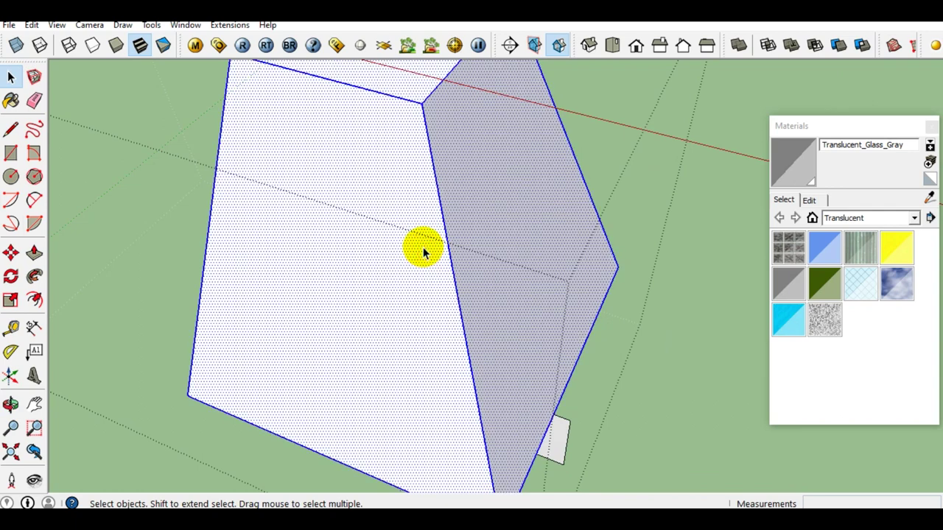
{"action": "right_click", "coordinate": [414, 248]}
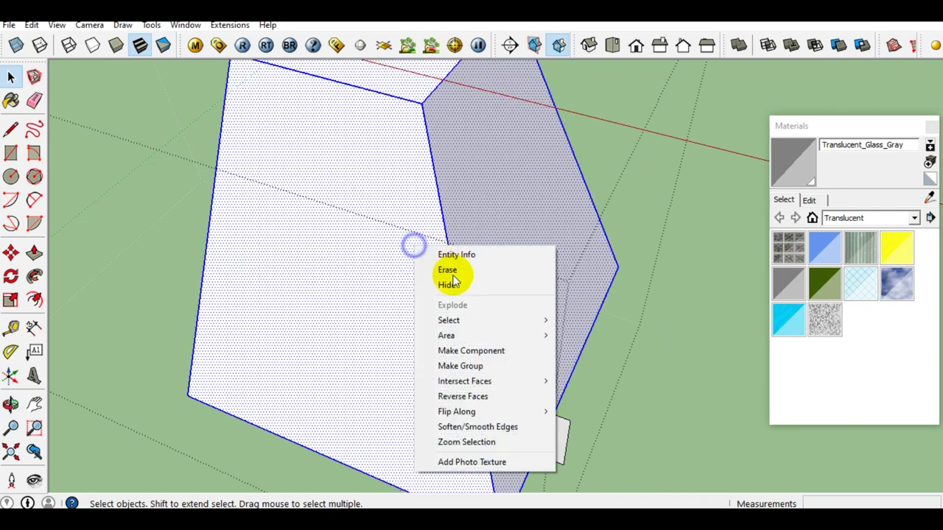
{"action": "left_click", "coordinate": [458, 365]}
{"action": "scroll", "coordinate": [434, 311], "scroll_direction": "down", "scroll_amount": 3}
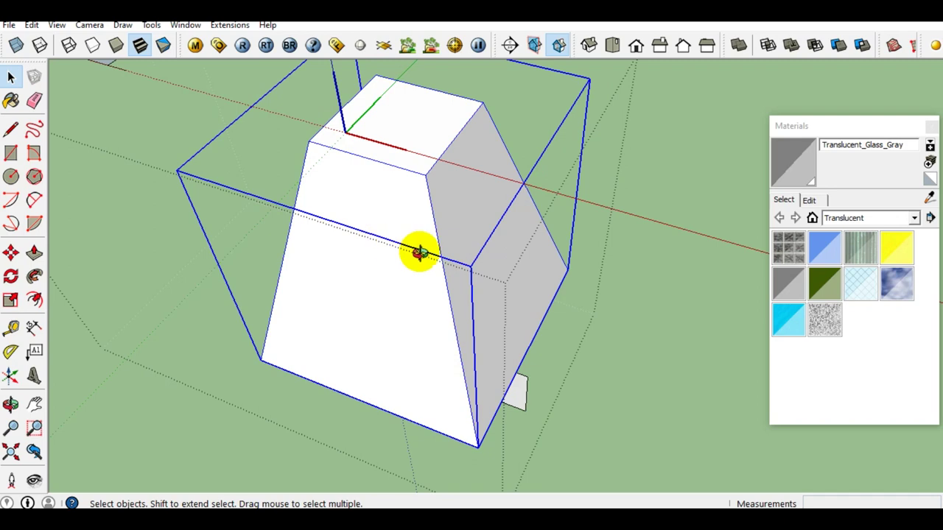
{"action": "middle_click_drag", "start_coordinate": [418, 253], "coordinate": [442, 288]}
{"action": "scroll", "coordinate": [442, 288], "scroll_direction": "down", "scroll_amount": 2}
{"action": "scroll", "coordinate": [160, 206], "scroll_direction": "up", "scroll_amount": 2}
{"action": "left_click", "coordinate": [152, 197]}
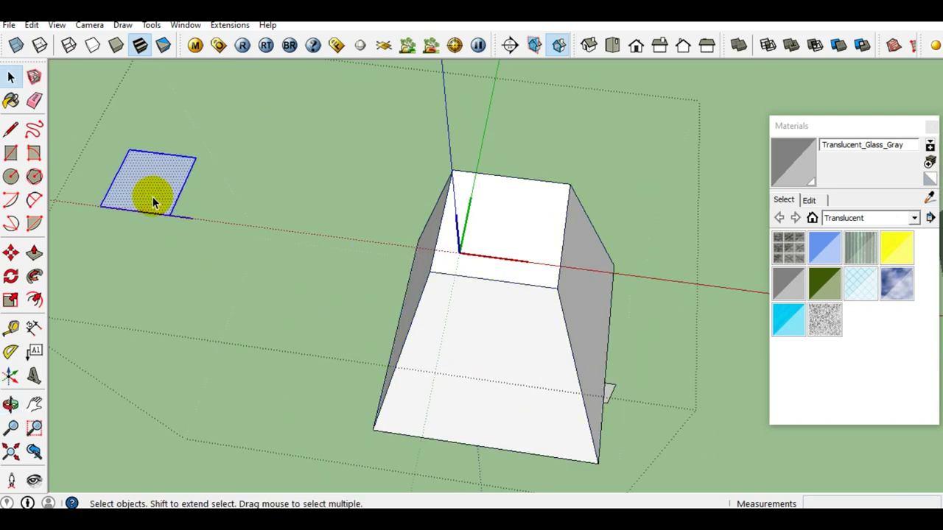
Move the glass square by its corner onto the block's top face
{"action": "key", "text": "m"}
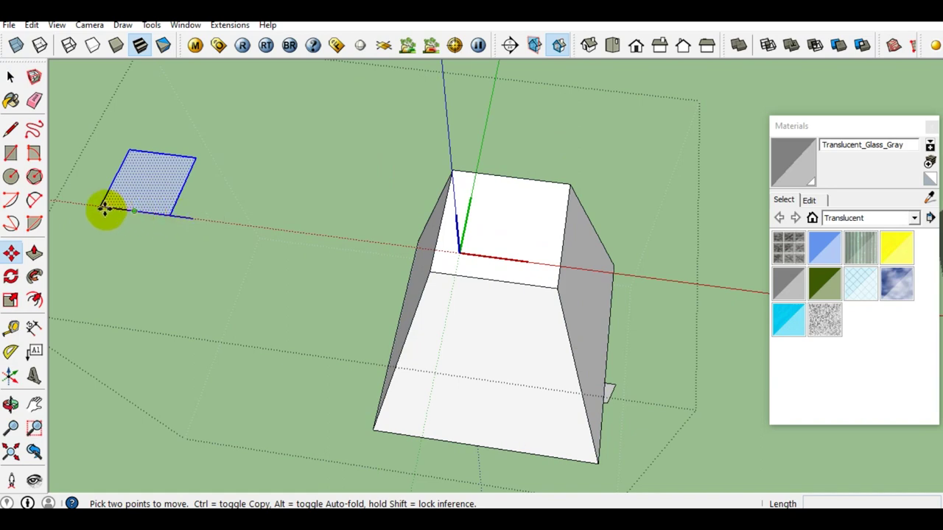
{"action": "left_click", "coordinate": [100, 209]}
{"action": "left_click", "coordinate": [461, 252]}
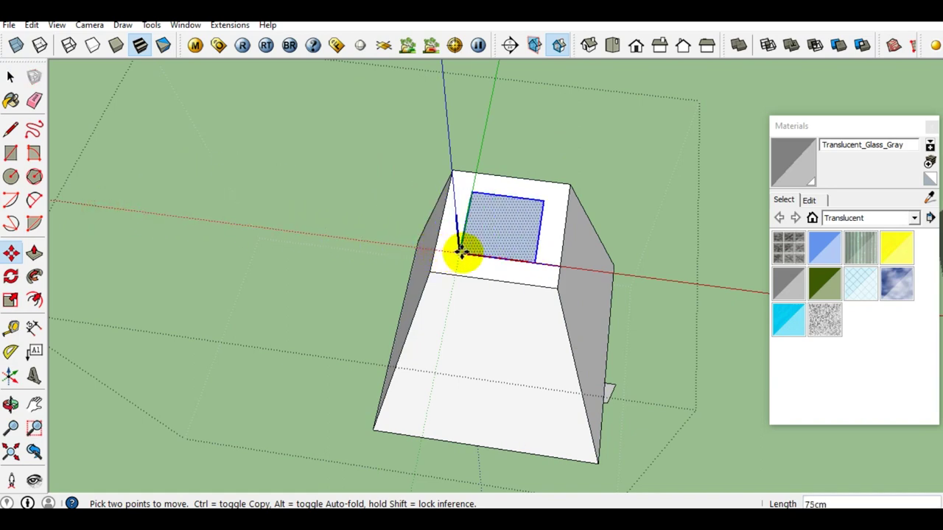
{"action": "key", "text": "space"}
{"action": "scroll", "coordinate": [551, 260], "scroll_direction": "up", "scroll_amount": 2}
{"action": "scroll", "coordinate": [556, 271], "scroll_direction": "up", "scroll_amount": 3}
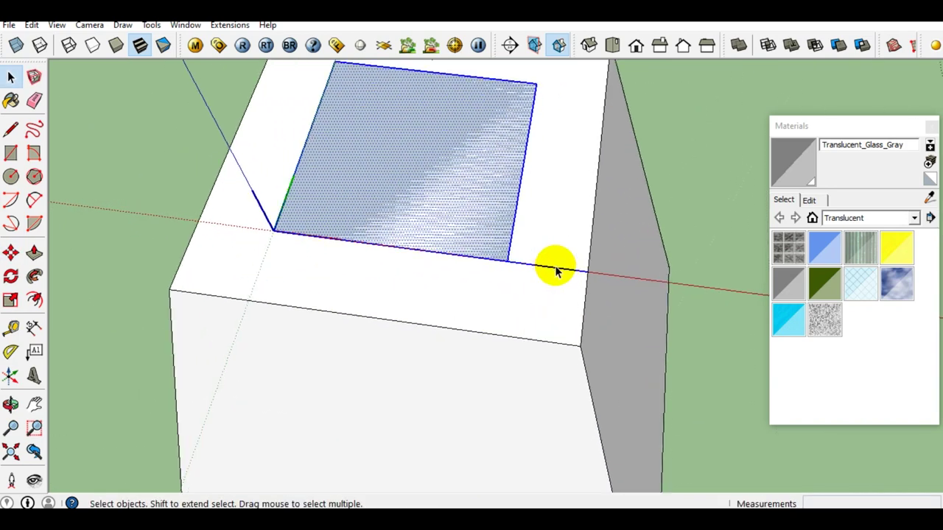
Clear the selection and orbit to look down on the block's top face
{"action": "left_click", "coordinate": [555, 268]}
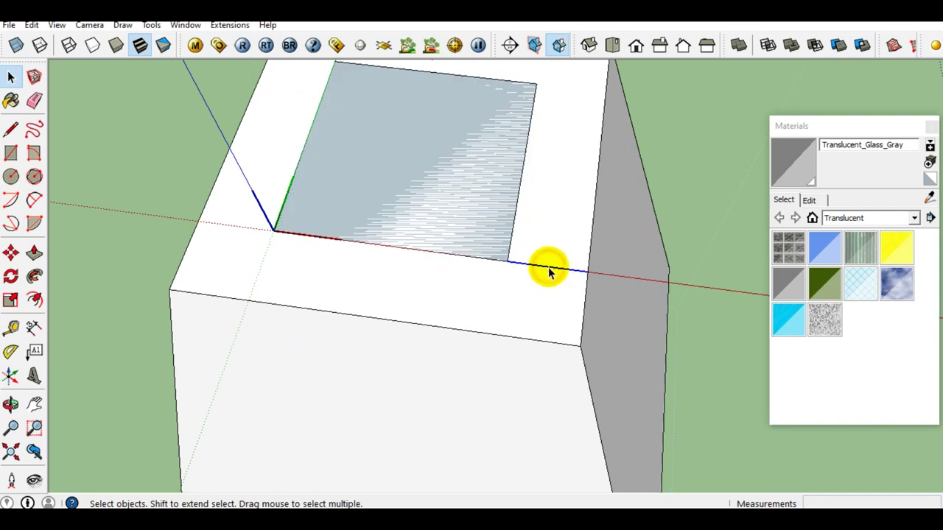
{"action": "scroll", "coordinate": [479, 263], "scroll_direction": "down", "scroll_amount": 3}
{"action": "mouse_move", "coordinate": [472, 256]}
{"action": "middle_mouse_down"}
{"action": "mouse_move", "coordinate": [237, 179]}
{"action": "mouse_move", "coordinate": [364, 210]}
{"action": "mouse_move", "coordinate": [406, 263]}
{"action": "mouse_move", "coordinate": [402, 217]}
{"action": "middle_mouse_up"}
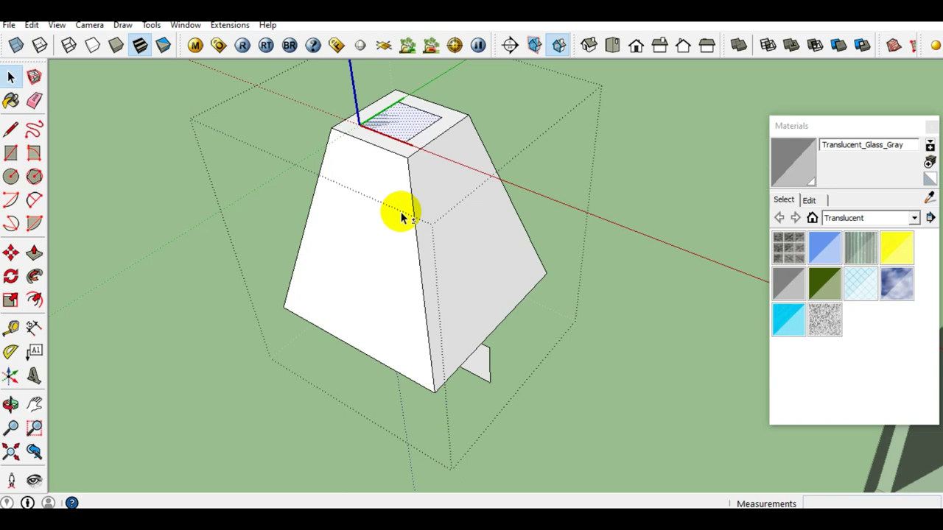
{"action": "scroll", "coordinate": [401, 218], "scroll_direction": "up", "scroll_amount": 3}
{"action": "mouse_move", "coordinate": [400, 110]}
{"action": "middle_mouse_down"}
{"action": "mouse_move", "coordinate": [446, 370]}
{"action": "mouse_move", "coordinate": [434, 358]}
{"action": "mouse_move", "coordinate": [448, 243]}
{"action": "mouse_move", "coordinate": [458, 419]}
{"action": "middle_mouse_up"}
{"action": "scroll", "coordinate": [395, 161], "scroll_direction": "up", "scroll_amount": 3}
{"action": "scroll", "coordinate": [398, 184], "scroll_direction": "down", "scroll_amount": 3}
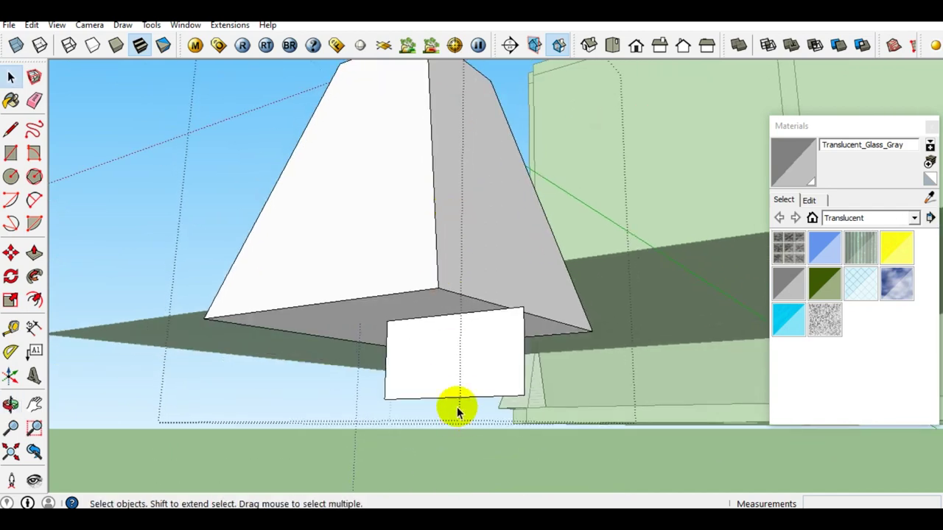
Explode the strip group and pull its face out into a box
{"action": "scroll", "coordinate": [465, 368], "scroll_direction": "up", "scroll_amount": 2}
{"action": "left_click", "coordinate": [400, 273]}
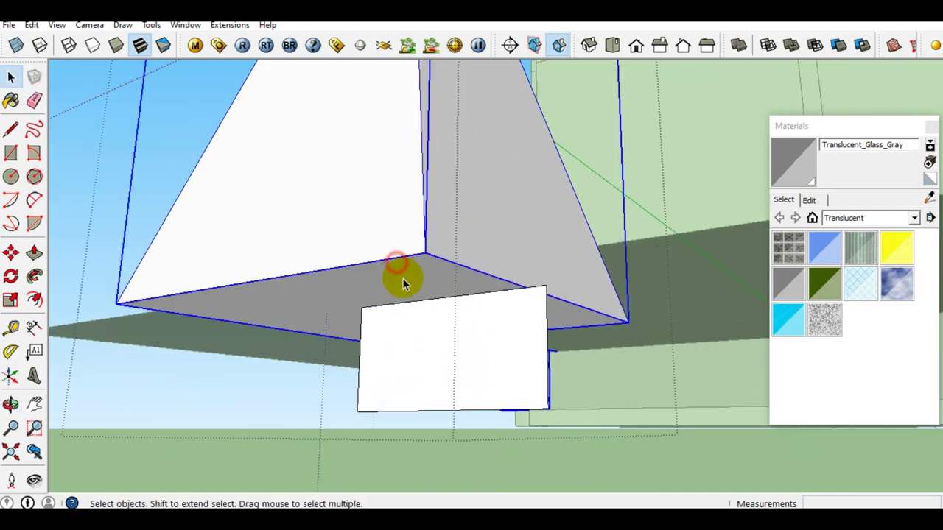
{"action": "right_click", "coordinate": [489, 375]}
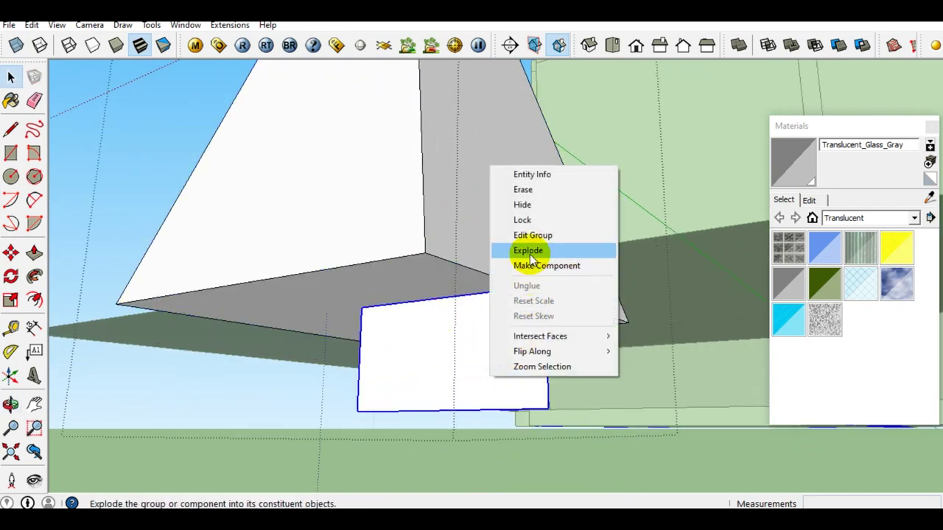
{"action": "left_click", "coordinate": [528, 251]}
{"action": "mouse_move", "coordinate": [427, 221]}
{"action": "middle_mouse_down"}
{"action": "mouse_move", "coordinate": [441, 383]}
{"action": "mouse_move", "coordinate": [420, 312]}
{"action": "mouse_move", "coordinate": [337, 143]}
{"action": "middle_mouse_up"}
{"action": "mouse_move", "coordinate": [389, 320]}
{"action": "middle_mouse_down"}
{"action": "mouse_move", "coordinate": [405, 114]}
{"action": "mouse_move", "coordinate": [479, 385]}
{"action": "mouse_move", "coordinate": [473, 235]}
{"action": "mouse_move", "coordinate": [193, 276]}
{"action": "middle_mouse_up"}
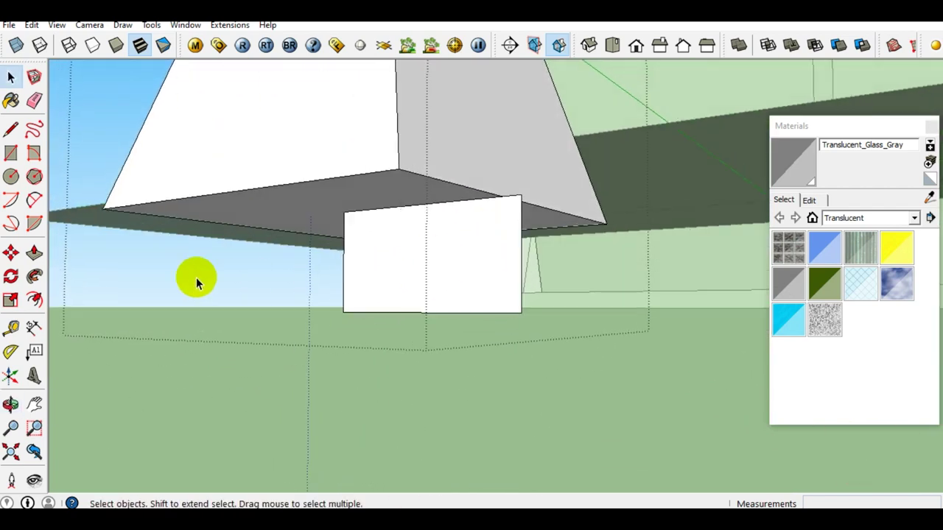
{"action": "left_click", "coordinate": [34, 276]}
{"action": "left_click_drag", "start_coordinate": [479, 257], "coordinate": [477, 257]}
Select the box's front lower ledge face and make it a group
{"action": "middle_click_drag", "start_coordinate": [443, 239], "coordinate": [394, 394]}
{"action": "left_click", "coordinate": [382, 340]}
{"action": "left_click", "coordinate": [387, 336]}
{"action": "right_click", "coordinate": [400, 336]}
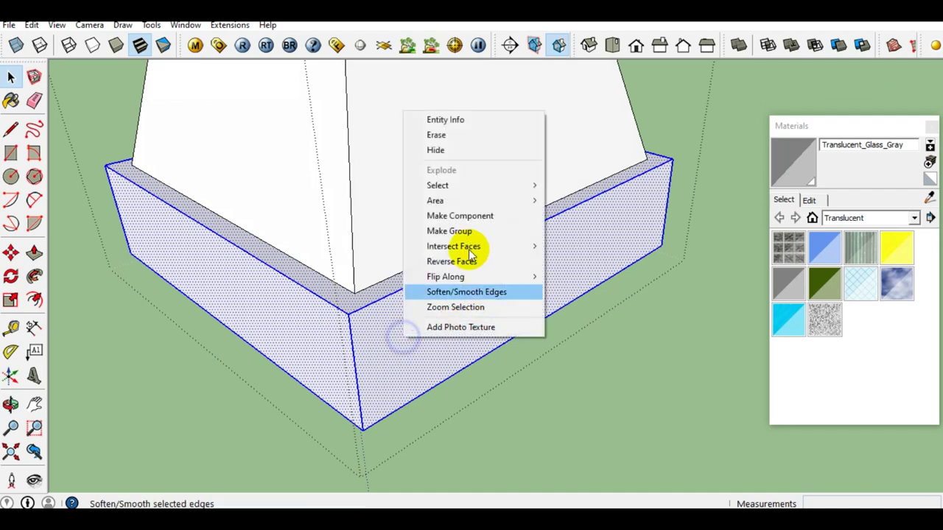
{"action": "left_click", "coordinate": [464, 231]}
{"action": "mouse_move", "coordinate": [396, 272]}
{"action": "middle_mouse_down"}
{"action": "mouse_move", "coordinate": [361, 332]}
{"action": "mouse_move", "coordinate": [391, 358]}
{"action": "middle_mouse_up"}
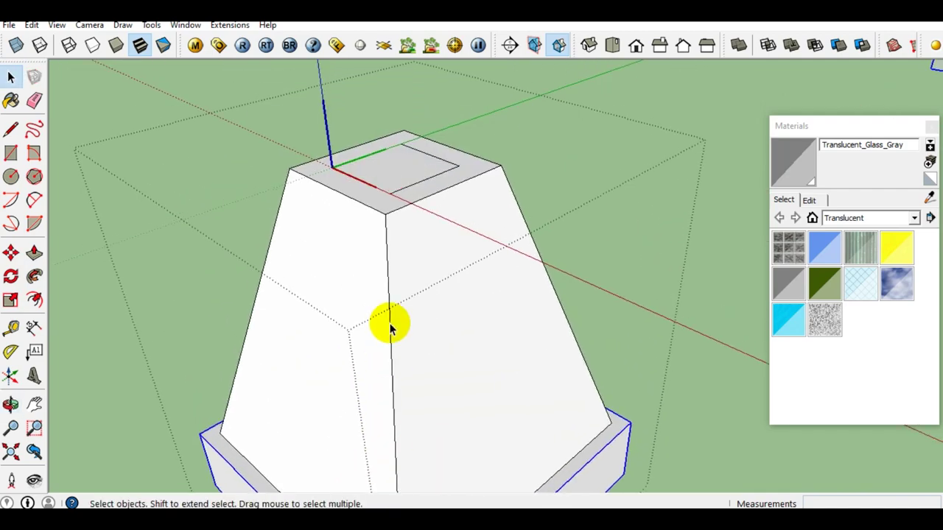
Pull the tower's top glass face upward into a box
{"action": "scroll", "coordinate": [398, 184], "scroll_direction": "up", "scroll_amount": 2}
{"action": "mouse_move", "coordinate": [400, 213]}
{"action": "middle_mouse_down"}
{"action": "mouse_move", "coordinate": [423, 164]}
{"action": "mouse_move", "coordinate": [623, 169]}
{"action": "mouse_move", "coordinate": [475, 193]}
{"action": "mouse_move", "coordinate": [404, 259]}
{"action": "middle_mouse_up"}
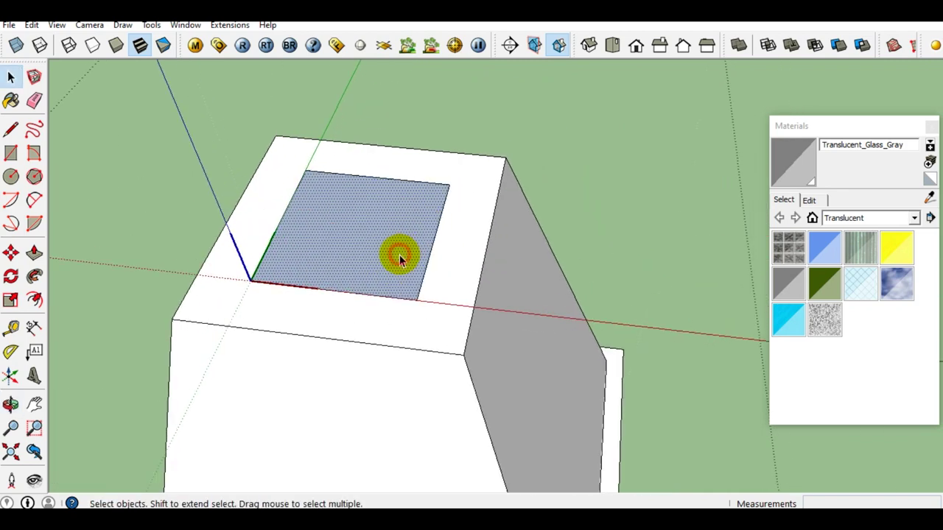
{"action": "key", "text": "p"}
{"action": "left_click_drag", "start_coordinate": [397, 257], "coordinate": [374, 206]}
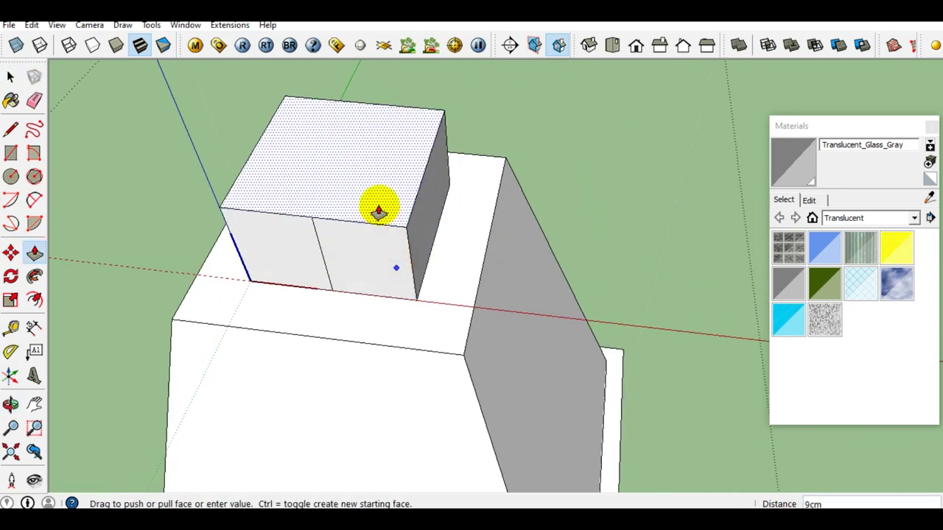
{"action": "scroll", "coordinate": [375, 195], "scroll_direction": "down", "scroll_amount": 2}
{"action": "mouse_move", "coordinate": [376, 193]}
{"action": "middle_mouse_down"}
{"action": "mouse_move", "coordinate": [326, 172]}
{"action": "mouse_move", "coordinate": [677, 179]}
{"action": "mouse_move", "coordinate": [519, 122]}
{"action": "mouse_move", "coordinate": [552, 130]}
{"action": "middle_mouse_up"}
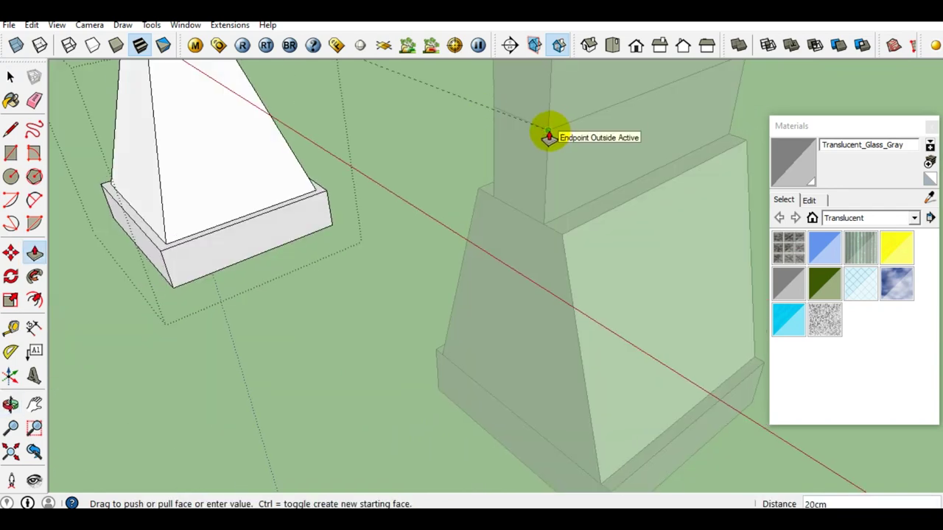
{"action": "key", "text": "space"}
Select the whole box on the tower and make it a component
{"action": "scroll", "coordinate": [553, 162], "scroll_direction": "down", "scroll_amount": 2}
{"action": "middle_click_drag", "start_coordinate": [561, 186], "coordinate": [788, 202]}
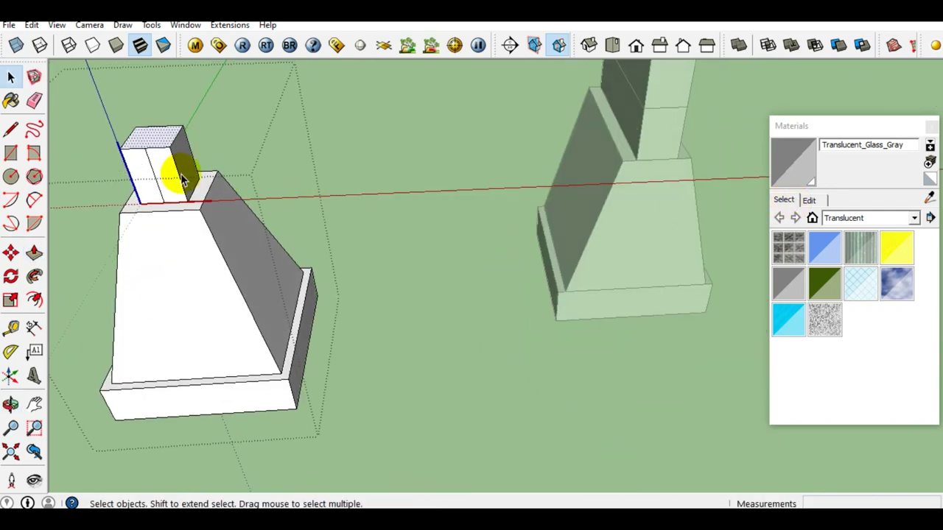
{"action": "middle_click_drag", "start_coordinate": [221, 178], "coordinate": [411, 179]}
{"action": "scroll", "coordinate": [383, 184], "scroll_direction": "up", "scroll_amount": 2}
{"action": "scroll", "coordinate": [395, 190], "scroll_direction": "up", "scroll_amount": 2}
{"action": "scroll", "coordinate": [397, 177], "scroll_direction": "up", "scroll_amount": 2}
{"action": "key", "text": "e"}
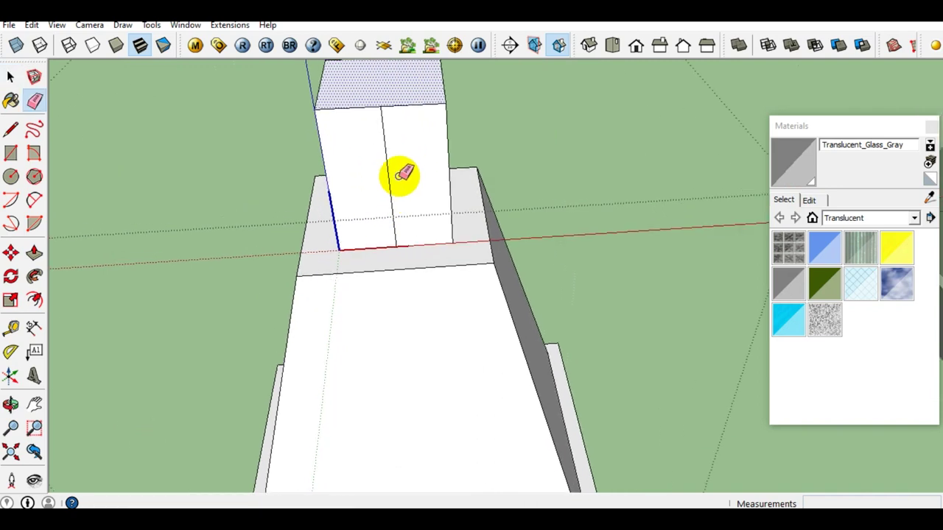
{"action": "key", "text": "space"}
{"action": "triple_click", "coordinate": [392, 168]}
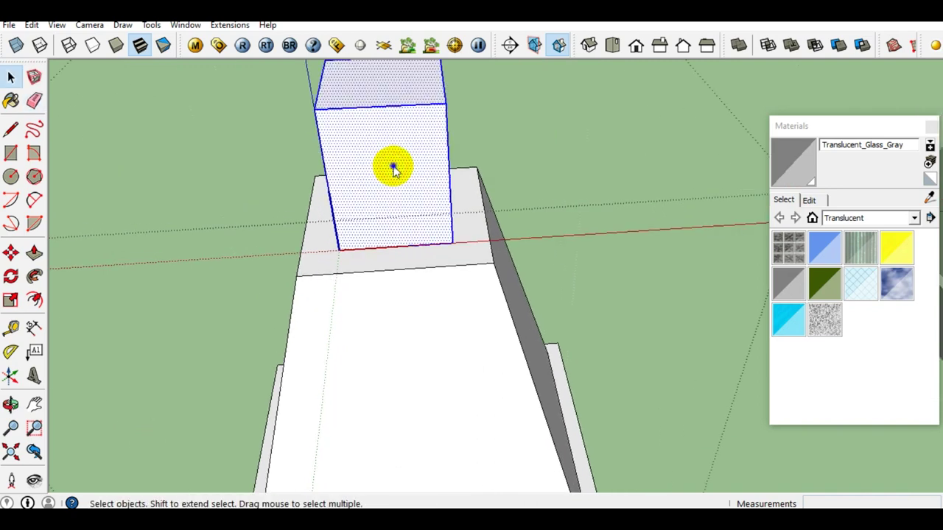
{"action": "right_click", "coordinate": [392, 171]}
{"action": "left_click", "coordinate": [417, 267]}
{"action": "mouse_move", "coordinate": [375, 177]}
{"action": "middle_mouse_down"}
{"action": "mouse_move", "coordinate": [624, 214]}
{"action": "mouse_move", "coordinate": [480, 258]}
{"action": "middle_mouse_up"}
Draw a 15 cm square on the box and pull it up 320 cm into a column
{"action": "key", "text": "r"}
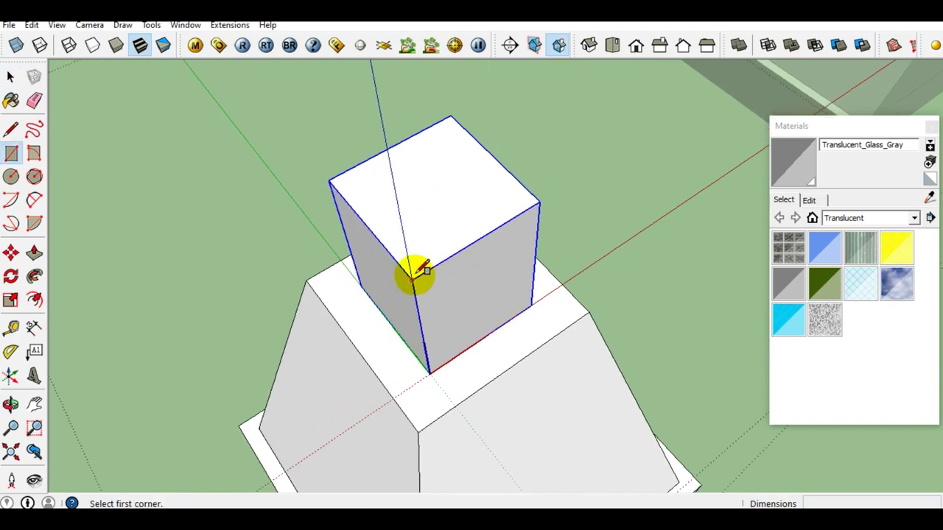
{"action": "left_click", "coordinate": [414, 276]}
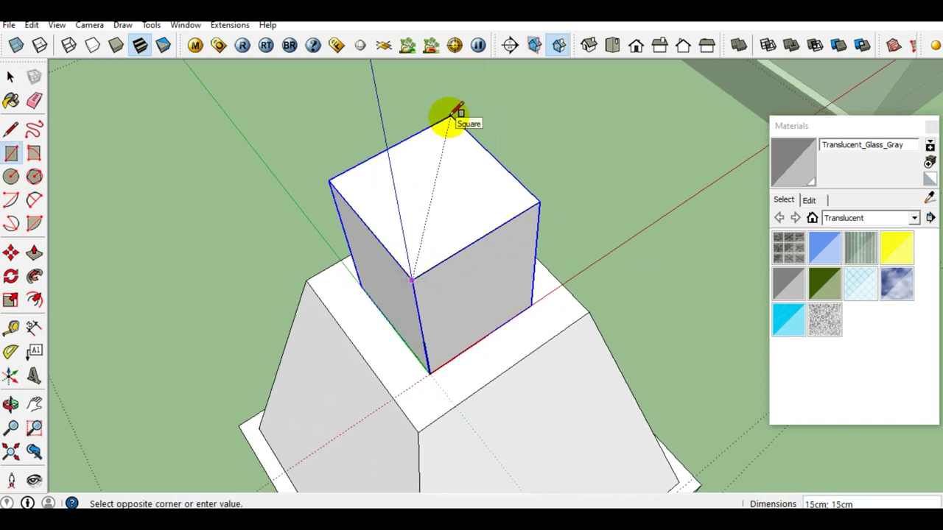
{"action": "key", "text": "space"}
{"action": "left_click", "coordinate": [449, 188]}
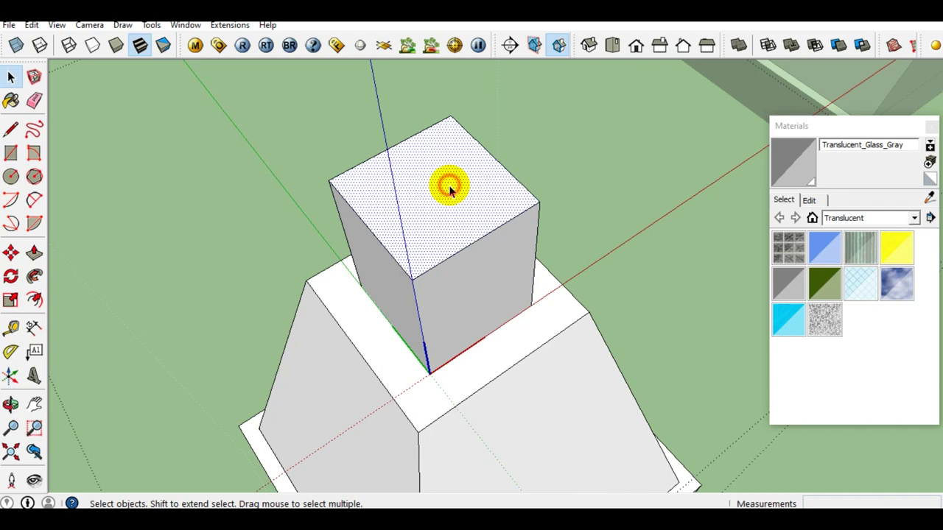
{"action": "left_click", "coordinate": [448, 190]}
{"action": "mouse_move", "coordinate": [462, 110]}
{"action": "middle_mouse_down"}
{"action": "mouse_move", "coordinate": [300, 424]}
{"action": "mouse_move", "coordinate": [545, 213]}
{"action": "mouse_move", "coordinate": [484, 369]}
{"action": "middle_mouse_up"}
{"action": "scroll", "coordinate": [399, 225], "scroll_direction": "up", "scroll_amount": 3}
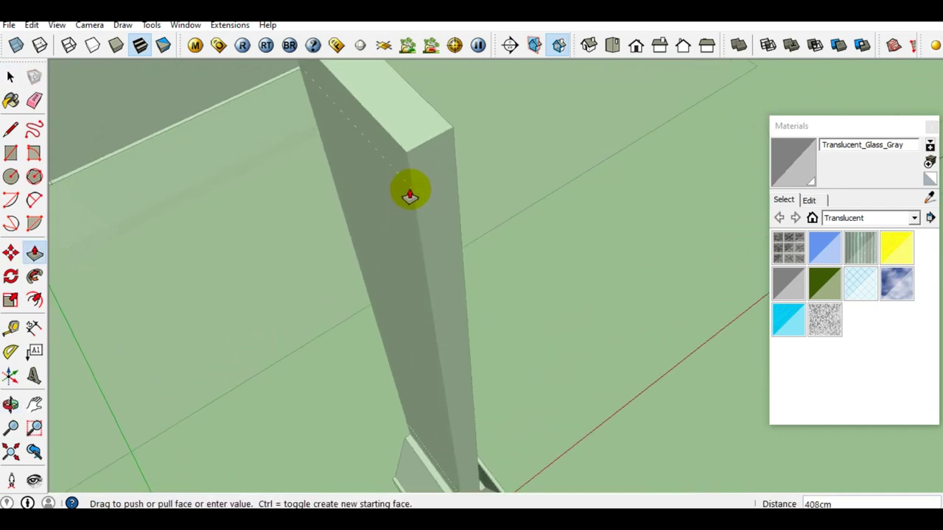
{"action": "left_click", "coordinate": [411, 189]}
{"action": "key", "text": "space"}
{"action": "mouse_move", "coordinate": [462, 229]}
{"action": "middle_mouse_down"}
{"action": "mouse_move", "coordinate": [474, 151]}
{"action": "mouse_move", "coordinate": [347, 288]}
{"action": "middle_mouse_up"}
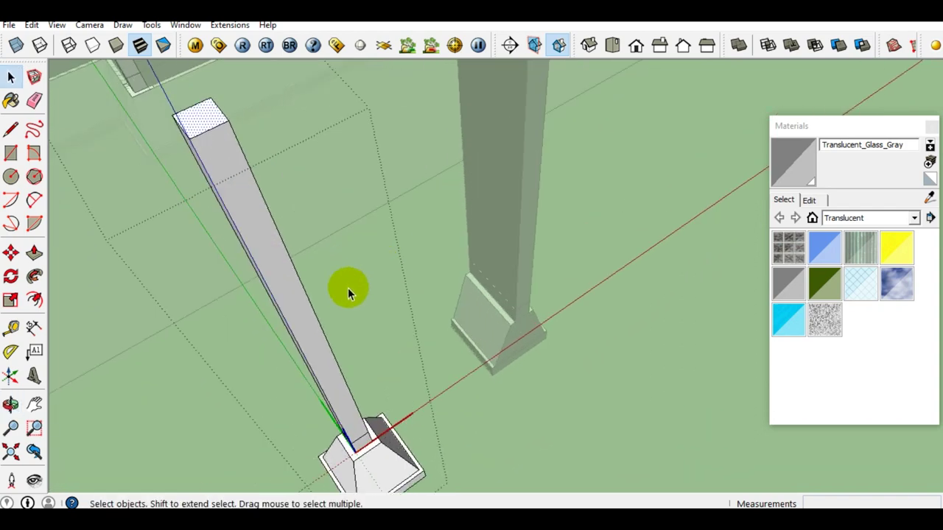
Reverse the orientation of the column's long face
{"action": "double_click", "coordinate": [296, 309]}
{"action": "right_click", "coordinate": [296, 310]}
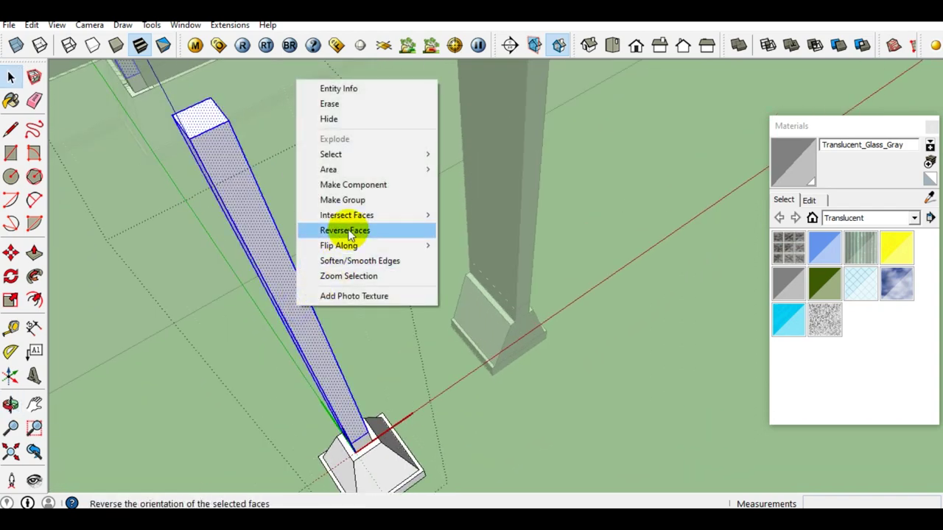
{"action": "left_click", "coordinate": [343, 200]}
Draw a 15 cm square on the column top and pull it up into a 15 cm cube
{"action": "mouse_move", "coordinate": [249, 196]}
{"action": "middle_mouse_down"}
{"action": "mouse_move", "coordinate": [393, 273]}
{"action": "mouse_move", "coordinate": [400, 257]}
{"action": "middle_mouse_up"}
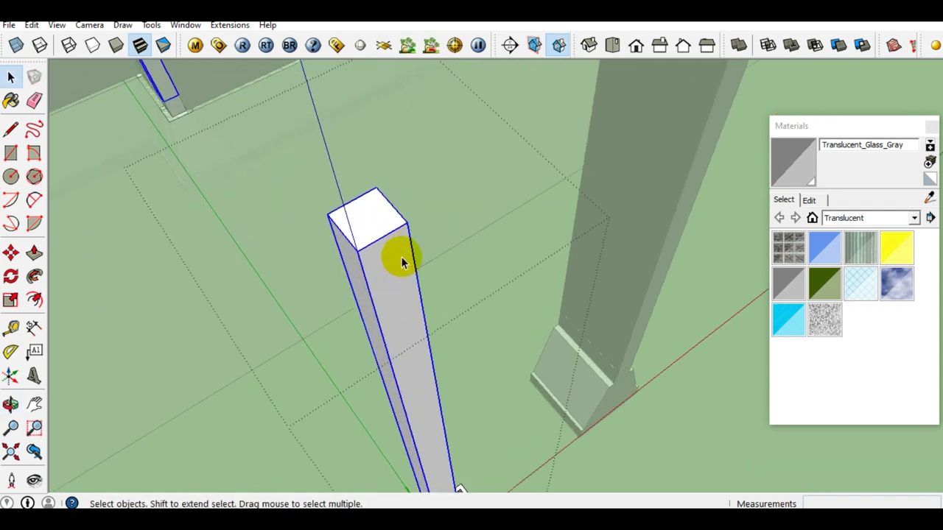
{"action": "key", "text": "r"}
{"action": "left_click", "coordinate": [345, 250]}
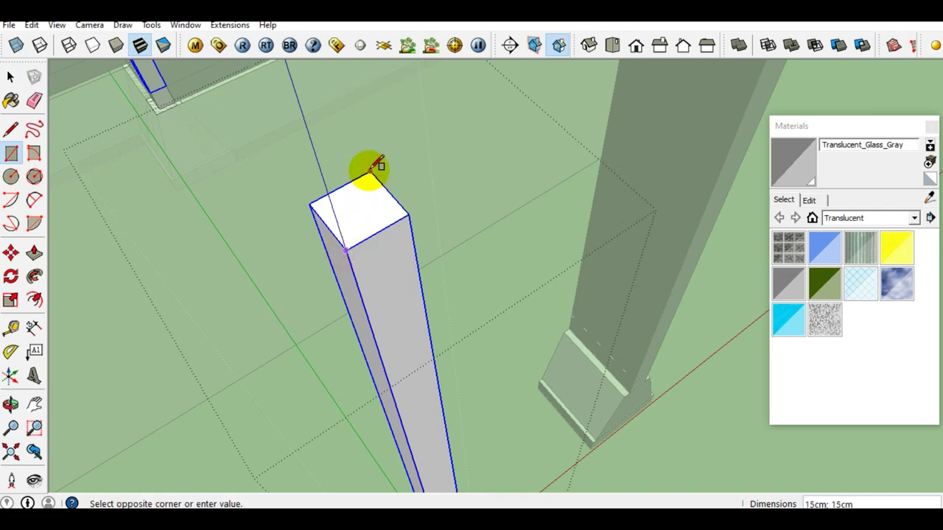
{"action": "key", "text": "space"}
{"action": "left_click", "coordinate": [352, 221]}
{"action": "mouse_move", "coordinate": [351, 224]}
{"action": "middle_mouse_down"}
{"action": "mouse_move", "coordinate": [368, 165]}
{"action": "mouse_move", "coordinate": [354, 207]}
{"action": "middle_mouse_up"}
{"action": "left_click", "coordinate": [356, 198]}
{"action": "mouse_move", "coordinate": [375, 147]}
{"action": "middle_mouse_down"}
{"action": "mouse_move", "coordinate": [370, 218]}
{"action": "mouse_move", "coordinate": [581, 90]}
{"action": "middle_mouse_up"}
{"action": "left_click", "coordinate": [591, 90]}
Make the 15 cm cap cube its own separate group
{"action": "key", "text": "space"}
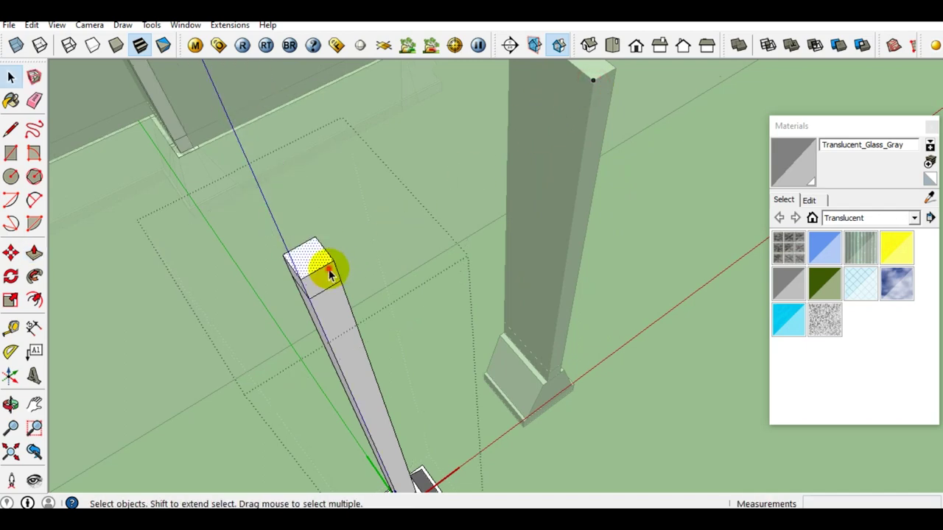
{"action": "right_click", "coordinate": [327, 275]}
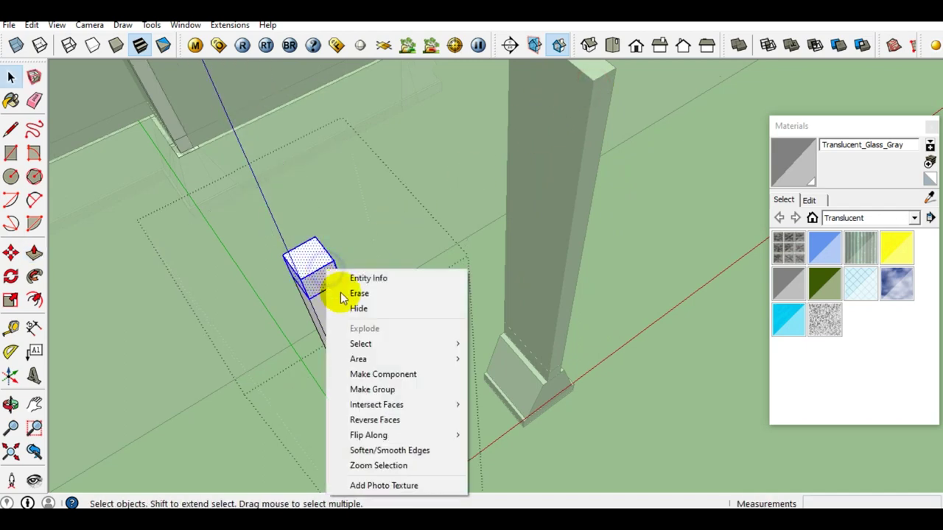
{"action": "left_click", "coordinate": [366, 388]}
{"action": "middle_click_drag", "start_coordinate": [362, 379], "coordinate": [368, 179]}
{"action": "scroll", "coordinate": [432, 374], "scroll_direction": "down", "scroll_amount": 3}
{"action": "scroll", "coordinate": [420, 389], "scroll_direction": "up", "scroll_amount": 3}
{"action": "mouse_move", "coordinate": [420, 389]}
{"action": "middle_mouse_down"}
{"action": "mouse_move", "coordinate": [380, 270]}
{"action": "mouse_move", "coordinate": [388, 309]}
{"action": "middle_mouse_up"}
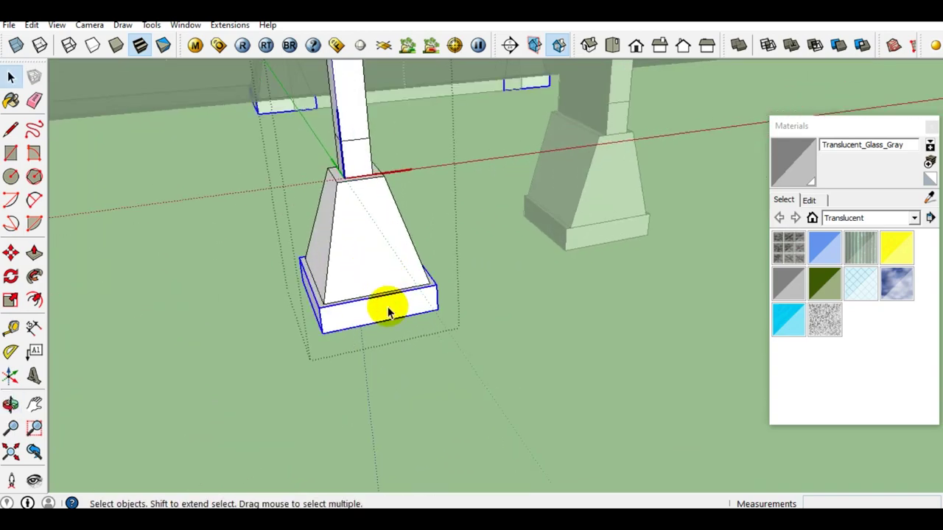
Select both columns and move them aside, clear of the building
{"action": "left_click", "coordinate": [355, 223]}
{"action": "mouse_move", "coordinate": [368, 227]}
{"action": "middle_mouse_down"}
{"action": "mouse_move", "coordinate": [413, 362]}
{"action": "mouse_move", "coordinate": [417, 315]}
{"action": "mouse_move", "coordinate": [390, 337]}
{"action": "mouse_move", "coordinate": [313, 360]}
{"action": "middle_mouse_up"}
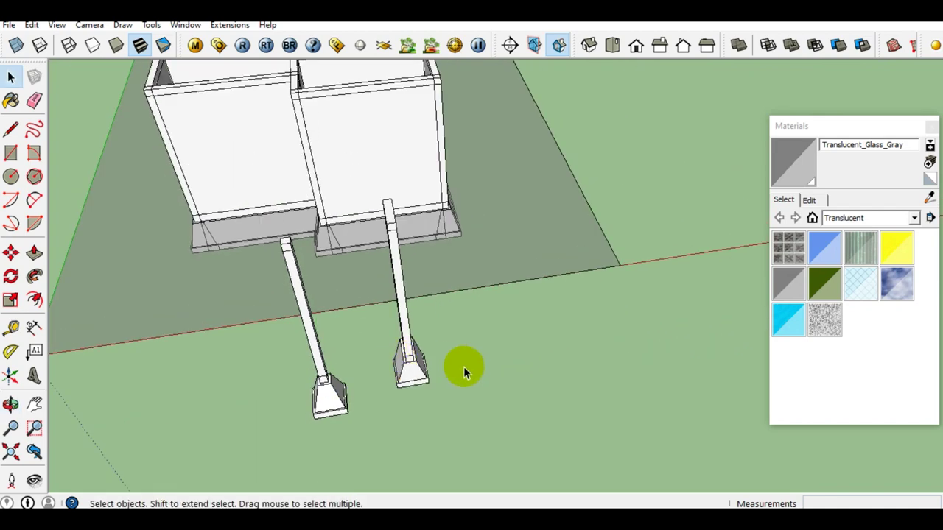
{"action": "left_click_drag", "start_coordinate": [445, 405], "coordinate": [278, 376]}
{"action": "mouse_move", "coordinate": [400, 353]}
{"action": "middle_mouse_down"}
{"action": "mouse_move", "coordinate": [390, 394]}
{"action": "mouse_move", "coordinate": [470, 413]}
{"action": "middle_mouse_up"}
{"action": "key", "text": "m"}
{"action": "left_click", "coordinate": [490, 411]}
{"action": "middle_click_drag", "start_coordinate": [278, 385], "coordinate": [557, 364]}
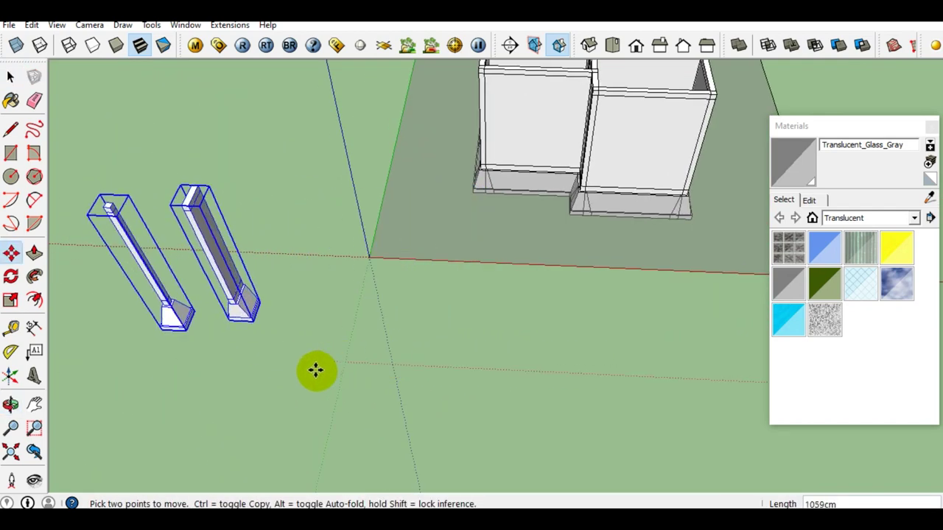
{"action": "key", "text": "space"}
Crossing-select the entire building
{"action": "mouse_move", "coordinate": [297, 356]}
{"action": "middle_mouse_down"}
{"action": "mouse_move", "coordinate": [575, 196]}
{"action": "mouse_move", "coordinate": [581, 137]}
{"action": "mouse_move", "coordinate": [420, 69]}
{"action": "mouse_move", "coordinate": [542, 110]}
{"action": "middle_mouse_up"}
{"action": "left_click", "coordinate": [565, 196]}
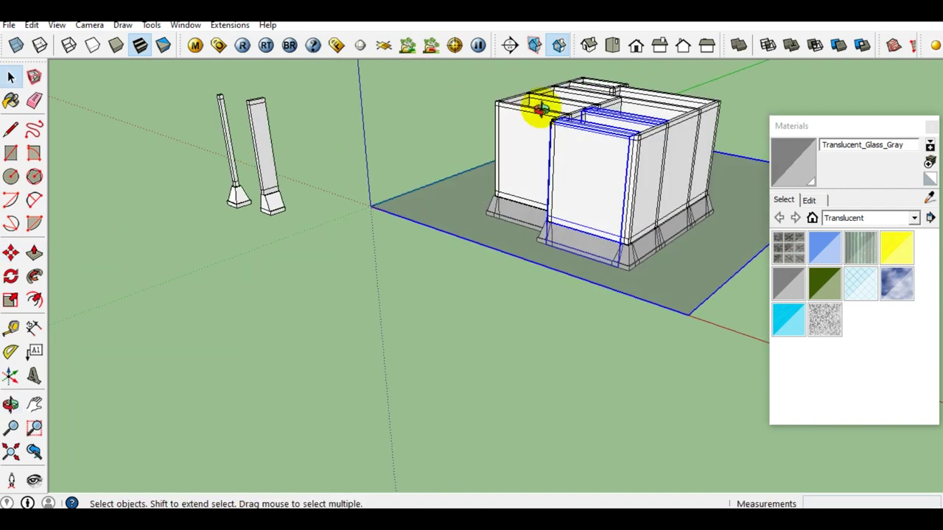
{"action": "scroll", "coordinate": [523, 140], "scroll_direction": "down", "scroll_amount": 3}
{"action": "middle_click_drag", "start_coordinate": [505, 168], "coordinate": [597, 180]}
{"action": "left_click_drag", "start_coordinate": [703, 282], "coordinate": [480, 149]}
{"action": "left_click_drag", "start_coordinate": [400, 86], "coordinate": [400, 88]}
{"action": "scroll", "coordinate": [505, 116], "scroll_direction": "up", "scroll_amount": 3}
{"action": "mouse_move", "coordinate": [641, 206]}
{"action": "middle_mouse_down"}
{"action": "mouse_move", "coordinate": [440, 309]}
{"action": "mouse_move", "coordinate": [408, 271]}
{"action": "mouse_move", "coordinate": [293, 256]}
{"action": "middle_mouse_up"}
{"action": "mouse_move", "coordinate": [335, 267]}
{"action": "middle_mouse_down"}
{"action": "mouse_move", "coordinate": [129, 120]}
{"action": "mouse_move", "coordinate": [380, 231]}
{"action": "mouse_move", "coordinate": [402, 305]}
{"action": "mouse_move", "coordinate": [200, 292]}
{"action": "mouse_move", "coordinate": [147, 206]}
{"action": "mouse_move", "coordinate": [175, 185]}
{"action": "mouse_move", "coordinate": [218, 219]}
{"action": "mouse_move", "coordinate": [221, 249]}
{"action": "middle_mouse_up"}
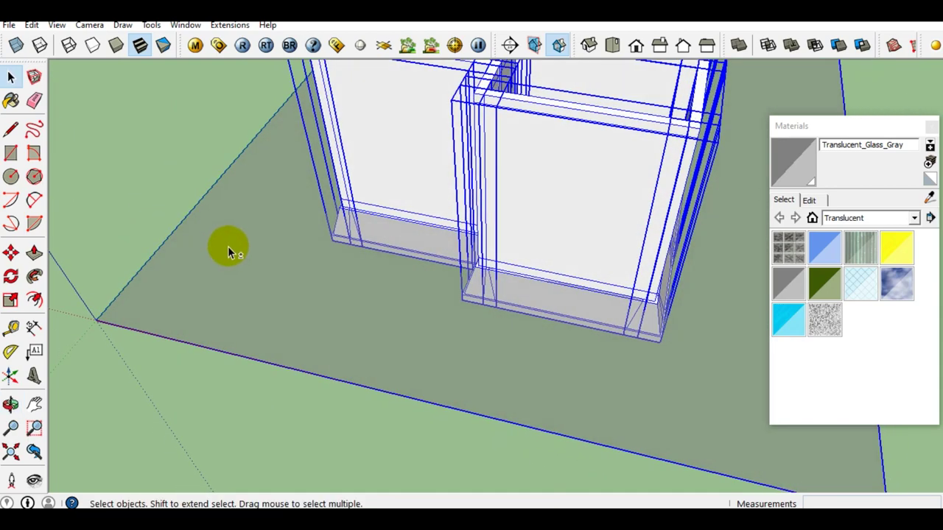
Explode the building group into separate parts
{"action": "left_click", "coordinate": [216, 284]}
{"action": "mouse_move", "coordinate": [215, 277]}
{"action": "middle_mouse_down"}
{"action": "mouse_move", "coordinate": [273, 101]}
{"action": "mouse_move", "coordinate": [189, 42]}
{"action": "mouse_move", "coordinate": [128, 220]}
{"action": "mouse_move", "coordinate": [181, 202]}
{"action": "mouse_move", "coordinate": [120, 202]}
{"action": "mouse_move", "coordinate": [185, 248]}
{"action": "mouse_move", "coordinate": [381, 179]}
{"action": "mouse_move", "coordinate": [311, 147]}
{"action": "mouse_move", "coordinate": [444, 211]}
{"action": "mouse_move", "coordinate": [269, 235]}
{"action": "mouse_move", "coordinate": [345, 172]}
{"action": "mouse_move", "coordinate": [604, 158]}
{"action": "mouse_move", "coordinate": [420, 169]}
{"action": "mouse_move", "coordinate": [280, 157]}
{"action": "mouse_move", "coordinate": [312, 151]}
{"action": "middle_mouse_up"}
{"action": "right_click", "coordinate": [346, 137]}
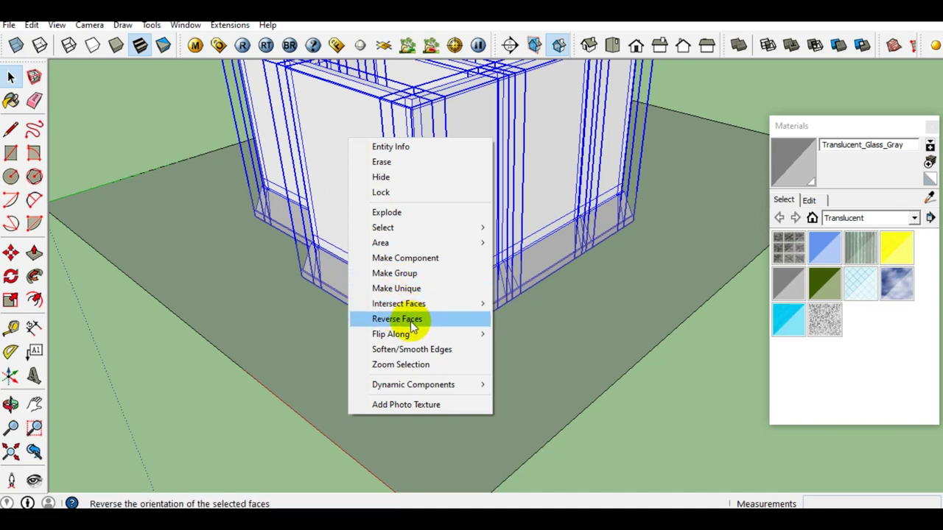
{"action": "left_click", "coordinate": [399, 212]}
{"action": "middle_click_drag", "start_coordinate": [386, 204], "coordinate": [400, 210]}
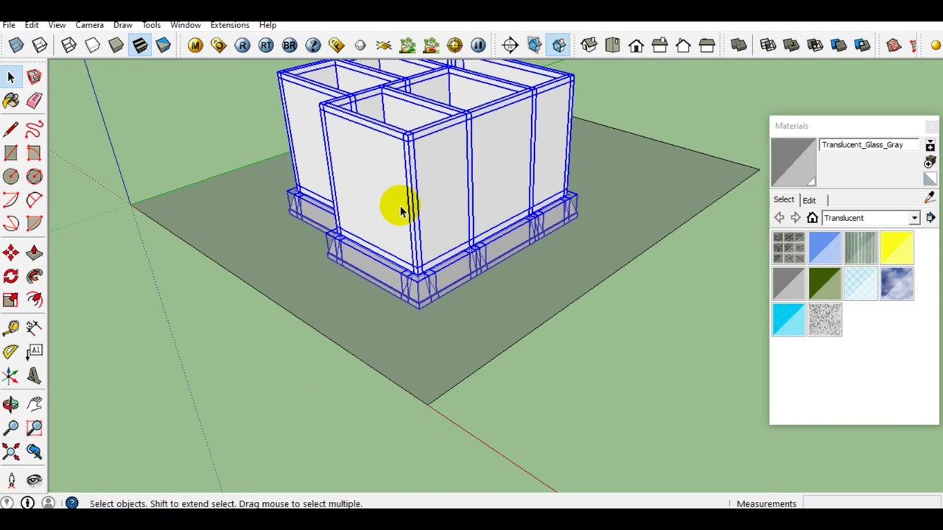
{"action": "middle_click_drag", "start_coordinate": [558, 137], "coordinate": [711, 154]}
{"action": "scroll", "coordinate": [390, 183], "scroll_direction": "up", "scroll_amount": 3}
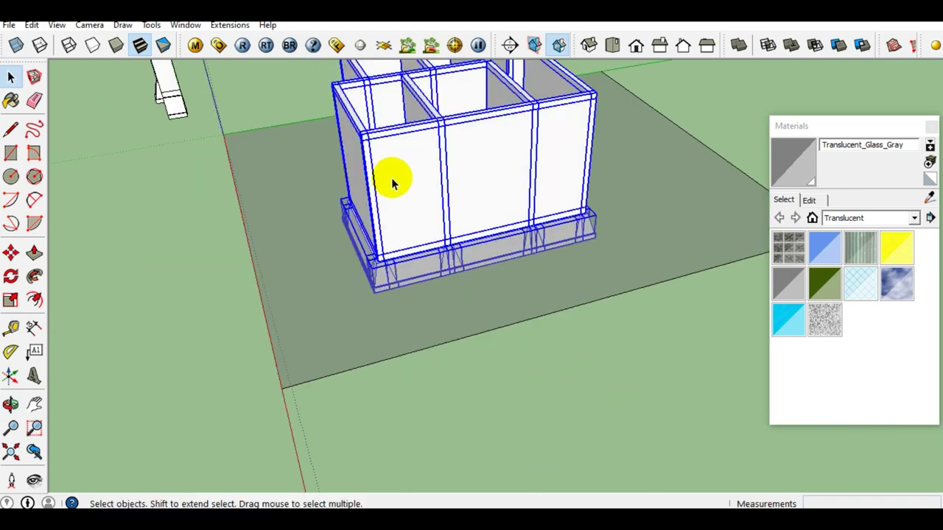
{"action": "scroll", "coordinate": [389, 183], "scroll_direction": "up", "scroll_amount": 3}
Delete several wall panels and a post face, then show the Materials category list
{"action": "left_click", "coordinate": [432, 174]}
{"action": "mouse_move", "coordinate": [432, 175]}
{"action": "middle_mouse_down"}
{"action": "mouse_move", "coordinate": [579, 242]}
{"action": "mouse_move", "coordinate": [383, 243]}
{"action": "mouse_move", "coordinate": [411, 213]}
{"action": "mouse_move", "coordinate": [678, 221]}
{"action": "mouse_move", "coordinate": [221, 253]}
{"action": "mouse_move", "coordinate": [412, 250]}
{"action": "mouse_move", "coordinate": [603, 302]}
{"action": "mouse_move", "coordinate": [364, 242]}
{"action": "middle_mouse_up"}
{"action": "key", "text": "Delete"}
{"action": "key", "text": "Delete"}
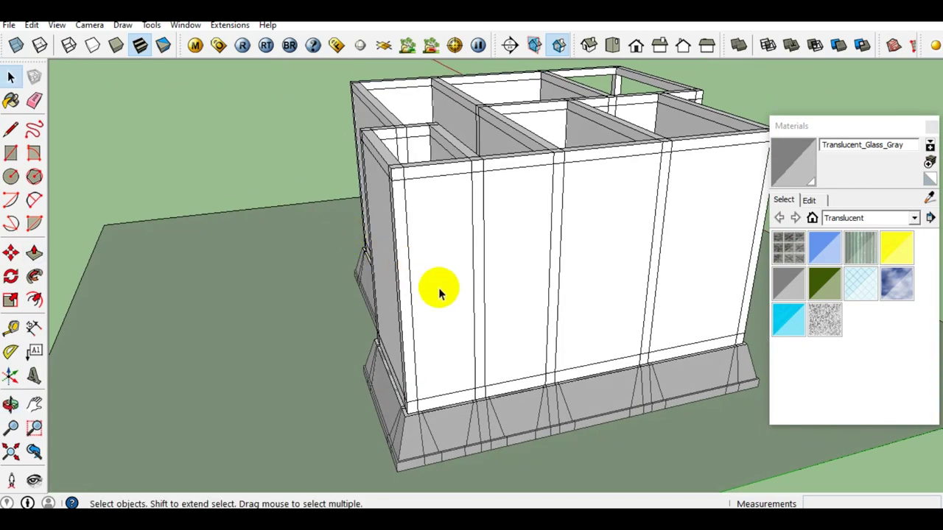
{"action": "key", "text": "Delete"}
{"action": "middle_click_drag", "start_coordinate": [474, 294], "coordinate": [785, 330]}
{"action": "left_click", "coordinate": [473, 292]}
{"action": "key", "text": "Delete"}
{"action": "scroll", "coordinate": [568, 273], "scroll_direction": "up", "scroll_amount": 5}
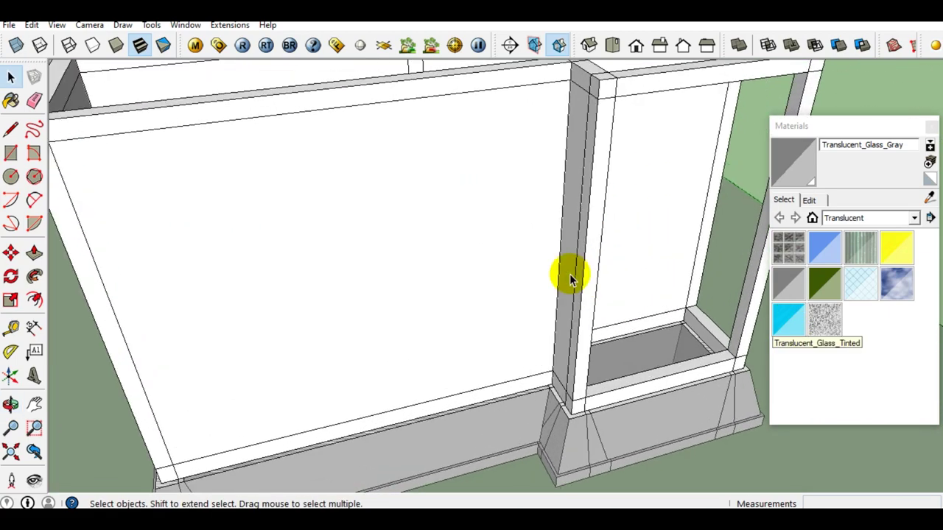
{"action": "scroll", "coordinate": [683, 272], "scroll_direction": "up", "scroll_amount": 3}
{"action": "key", "text": "Delete"}
{"action": "scroll", "coordinate": [651, 245], "scroll_direction": "down", "scroll_amount": 5}
{"action": "mouse_move", "coordinate": [641, 267]}
{"action": "middle_mouse_down"}
{"action": "mouse_move", "coordinate": [248, 269]}
{"action": "mouse_move", "coordinate": [694, 200]}
{"action": "mouse_move", "coordinate": [667, 228]}
{"action": "mouse_move", "coordinate": [598, 251]}
{"action": "middle_mouse_up"}
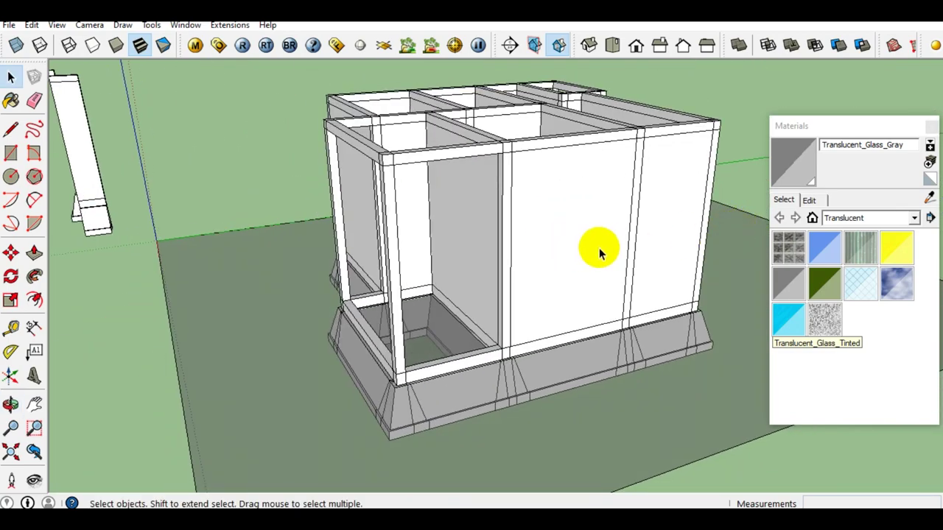
{"action": "scroll", "coordinate": [589, 243], "scroll_direction": "up", "scroll_amount": 2}
{"action": "left_click", "coordinate": [920, 223]}
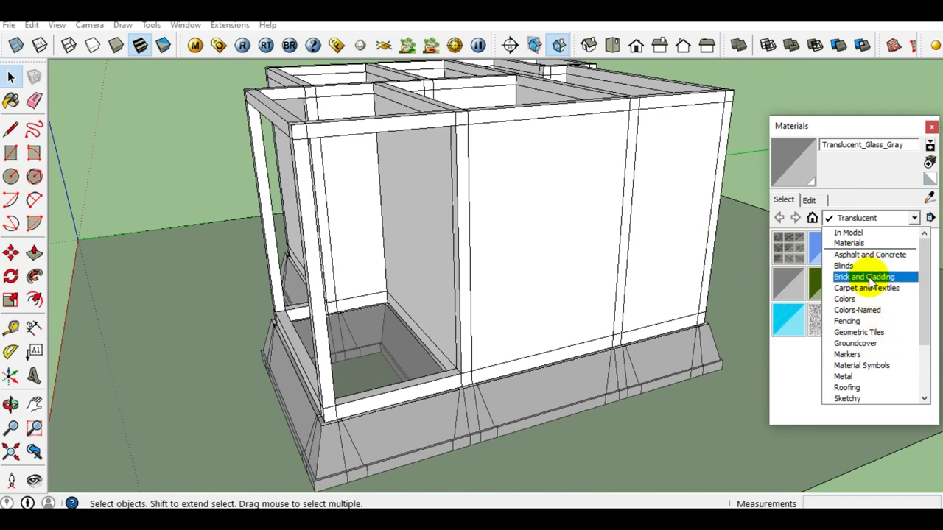
Paint the front wall panel with Brick and Cladding's Brick_Antique material
{"action": "left_click", "coordinate": [869, 277]}
{"action": "left_click", "coordinate": [789, 250]}
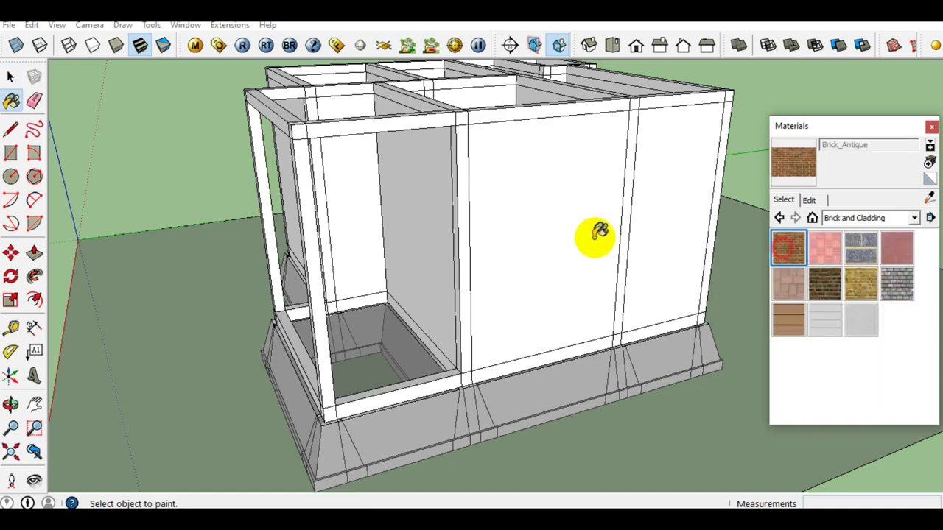
{"action": "left_click", "coordinate": [528, 222]}
{"action": "scroll", "coordinate": [547, 242], "scroll_direction": "up", "scroll_amount": 3}
{"action": "key", "text": "space"}
{"action": "middle_click_drag", "start_coordinate": [572, 253], "coordinate": [448, 271]}
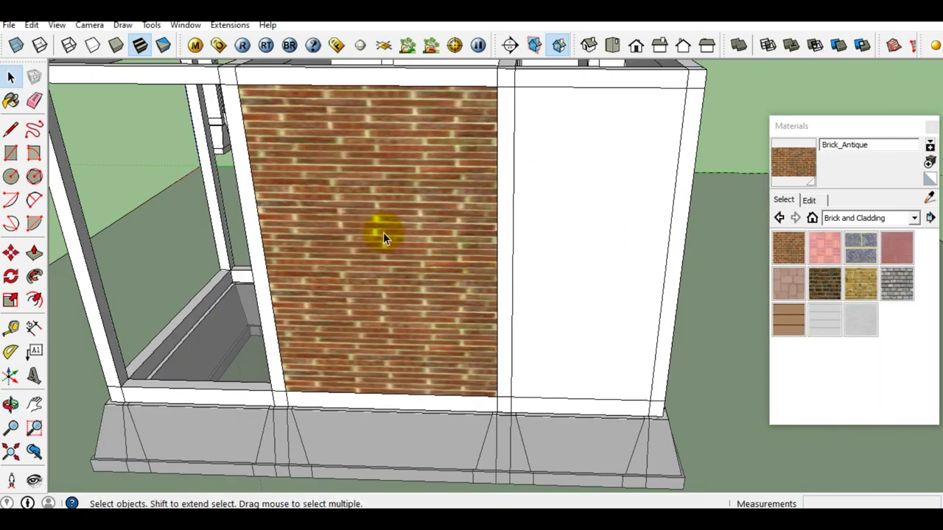
{"action": "scroll", "coordinate": [376, 228], "scroll_direction": "up", "scroll_amount": 2}
{"action": "mouse_move", "coordinate": [368, 225]}
{"action": "middle_mouse_down"}
{"action": "mouse_move", "coordinate": [480, 214]}
{"action": "mouse_move", "coordinate": [432, 231]}
{"action": "mouse_move", "coordinate": [370, 213]}
{"action": "mouse_move", "coordinate": [311, 261]}
{"action": "mouse_move", "coordinate": [238, 217]}
{"action": "mouse_move", "coordinate": [312, 204]}
{"action": "mouse_move", "coordinate": [352, 214]}
{"action": "middle_mouse_up"}
{"action": "scroll", "coordinate": [311, 204], "scroll_direction": "down", "scroll_amount": 2}
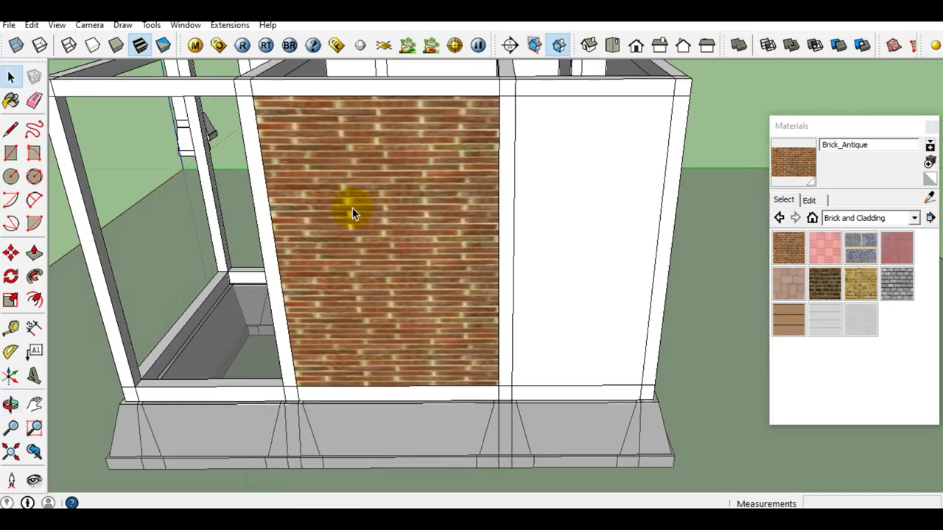
Explode and regroup the front brick wall to refresh its texture scale
{"action": "right_click", "coordinate": [357, 202]}
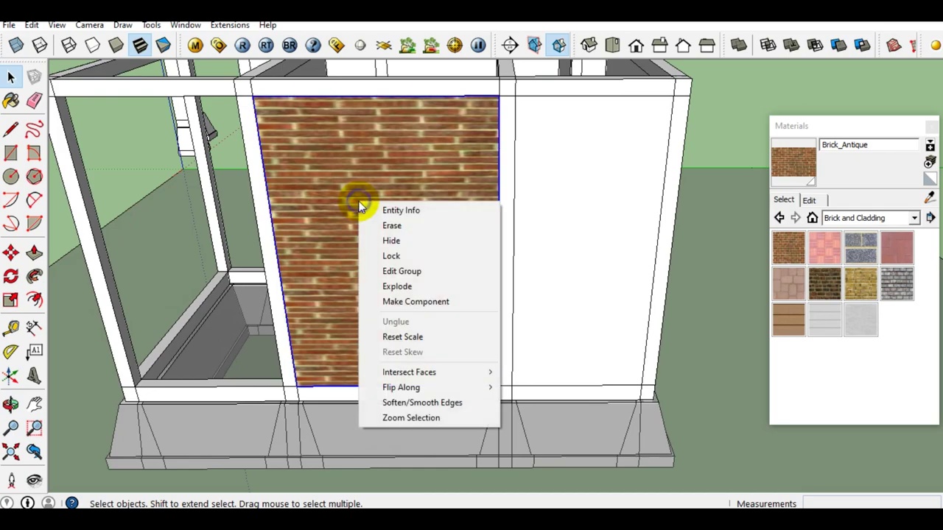
{"action": "left_click", "coordinate": [399, 287]}
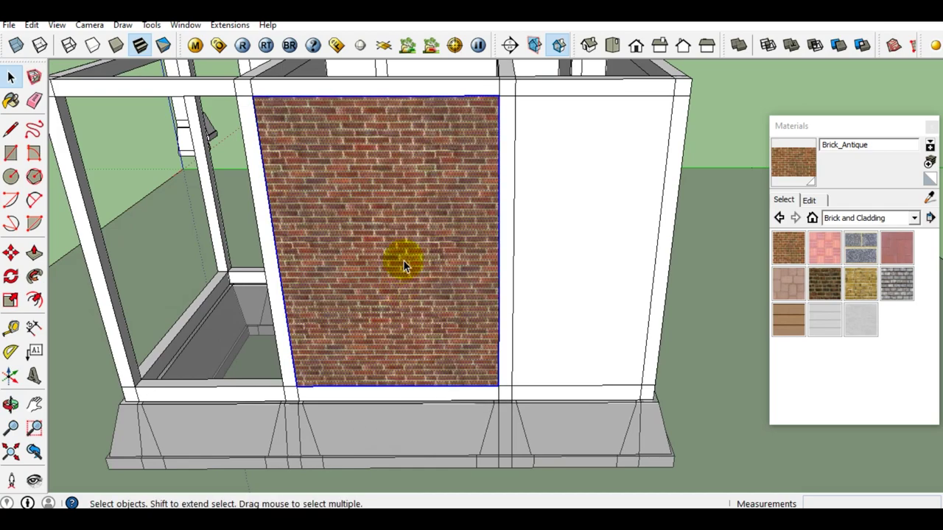
{"action": "scroll", "coordinate": [403, 251], "scroll_direction": "up", "scroll_amount": 3}
{"action": "mouse_move", "coordinate": [402, 245]}
{"action": "middle_mouse_down"}
{"action": "mouse_move", "coordinate": [391, 226]}
{"action": "mouse_move", "coordinate": [477, 272]}
{"action": "mouse_move", "coordinate": [404, 241]}
{"action": "middle_mouse_up"}
{"action": "right_click", "coordinate": [404, 233]}
{"action": "left_click", "coordinate": [453, 347]}
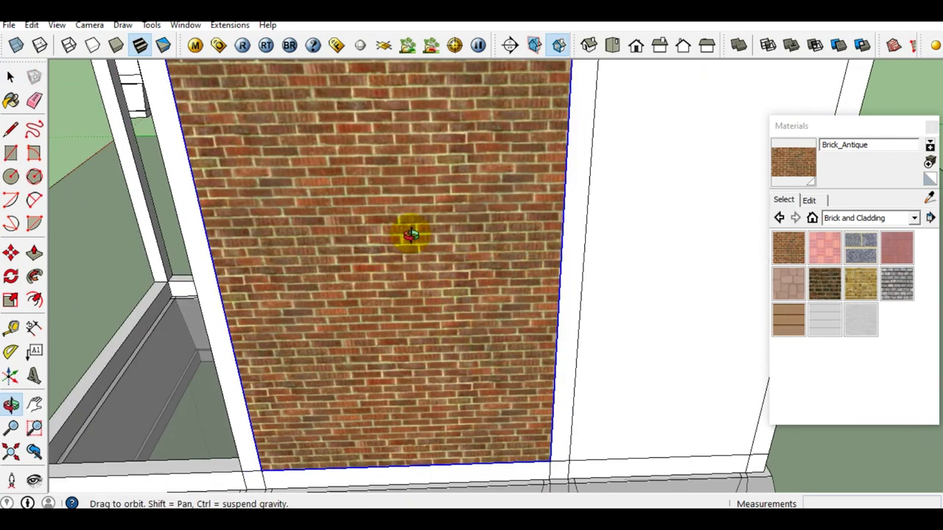
{"action": "middle_click_drag", "start_coordinate": [410, 231], "coordinate": [336, 260]}
{"action": "scroll", "coordinate": [424, 270], "scroll_direction": "down", "scroll_amount": 2}
{"action": "scroll", "coordinate": [425, 269], "scroll_direction": "down", "scroll_amount": 3}
{"action": "mouse_move", "coordinate": [425, 269]}
{"action": "middle_mouse_down"}
{"action": "mouse_move", "coordinate": [341, 267]}
{"action": "mouse_move", "coordinate": [354, 263]}
{"action": "middle_mouse_up"}
Paint the right wall panel with Brick_Antique
{"action": "left_click", "coordinate": [773, 180]}
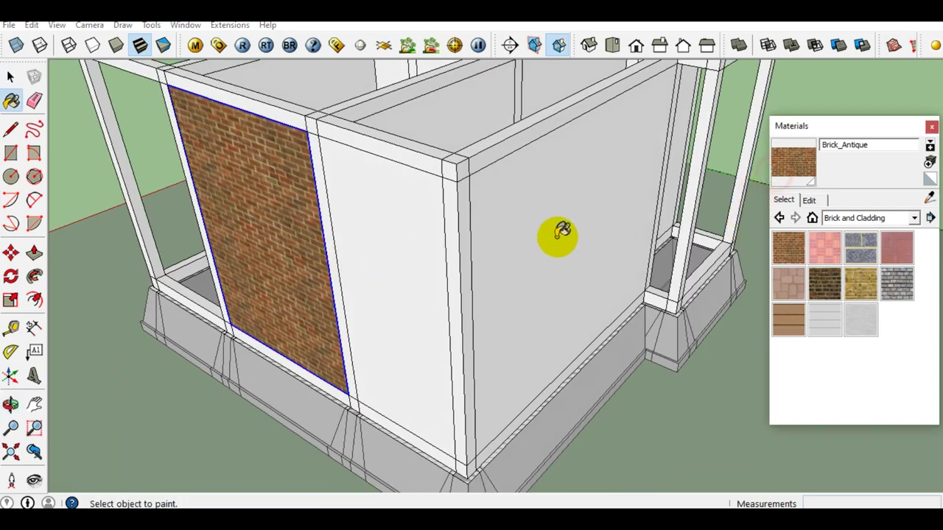
{"action": "mouse_move", "coordinate": [559, 236]}
{"action": "middle_mouse_down"}
{"action": "mouse_move", "coordinate": [362, 162]}
{"action": "mouse_move", "coordinate": [386, 253]}
{"action": "middle_mouse_up"}
{"action": "left_click", "coordinate": [499, 210]}
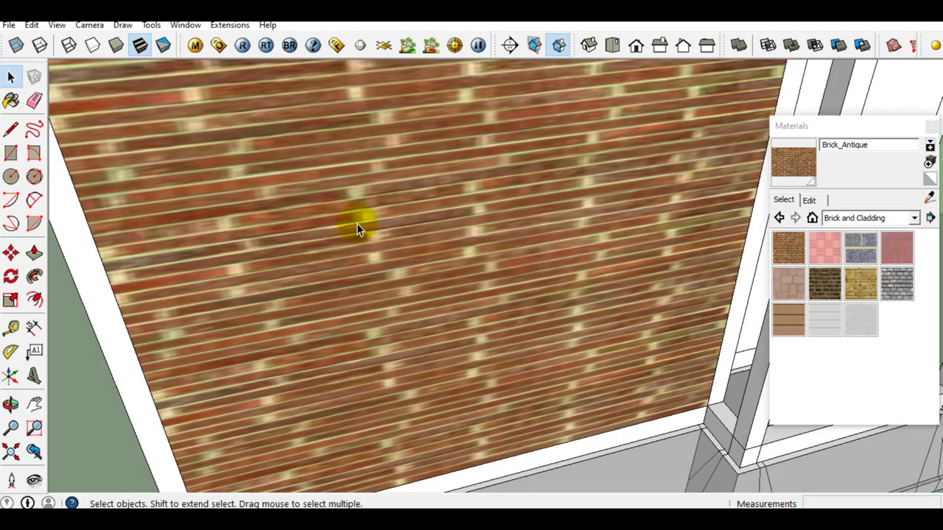
{"action": "scroll", "coordinate": [357, 228], "scroll_direction": "down", "scroll_amount": 2}
Explode and regroup the right brick wall to refresh its texture scale
{"action": "left_click", "coordinate": [296, 246]}
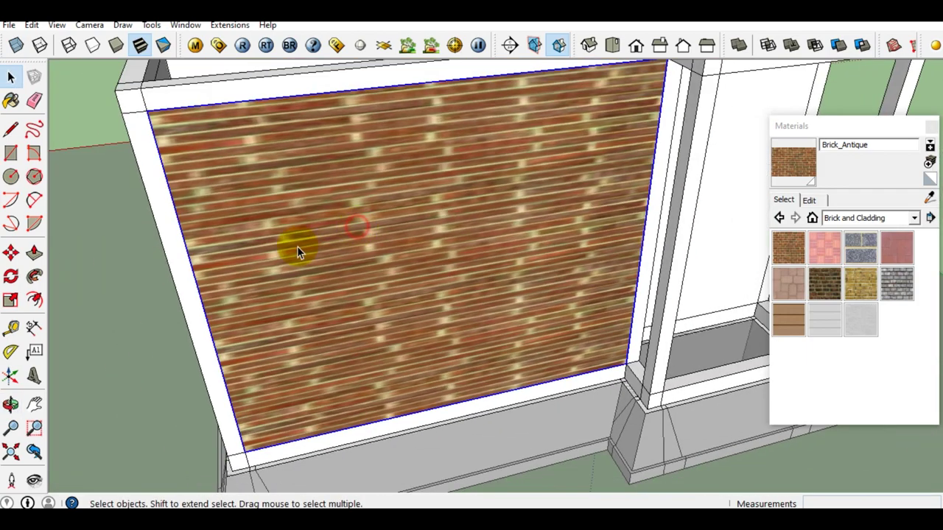
{"action": "middle_click_drag", "start_coordinate": [297, 246], "coordinate": [446, 223]}
{"action": "middle_click_drag", "start_coordinate": [523, 201], "coordinate": [402, 192]}
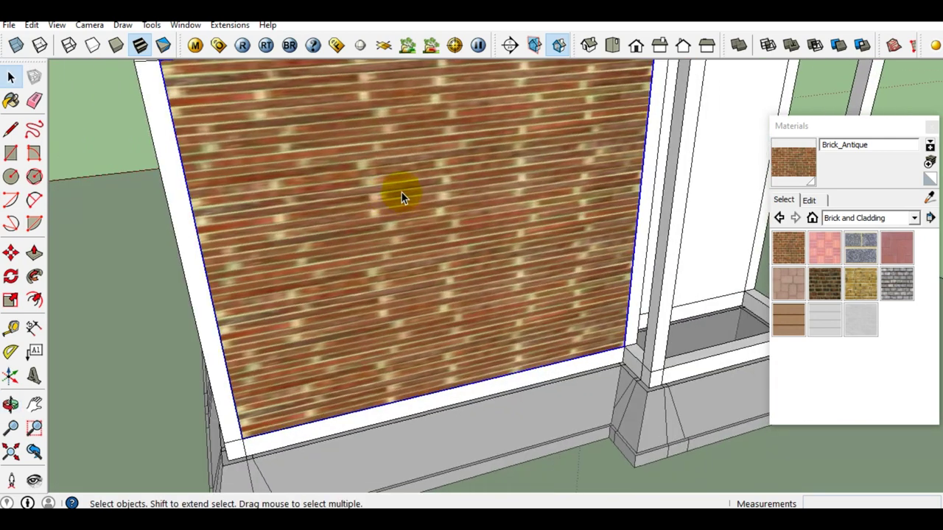
{"action": "right_click", "coordinate": [402, 189]}
{"action": "left_click", "coordinate": [446, 272]}
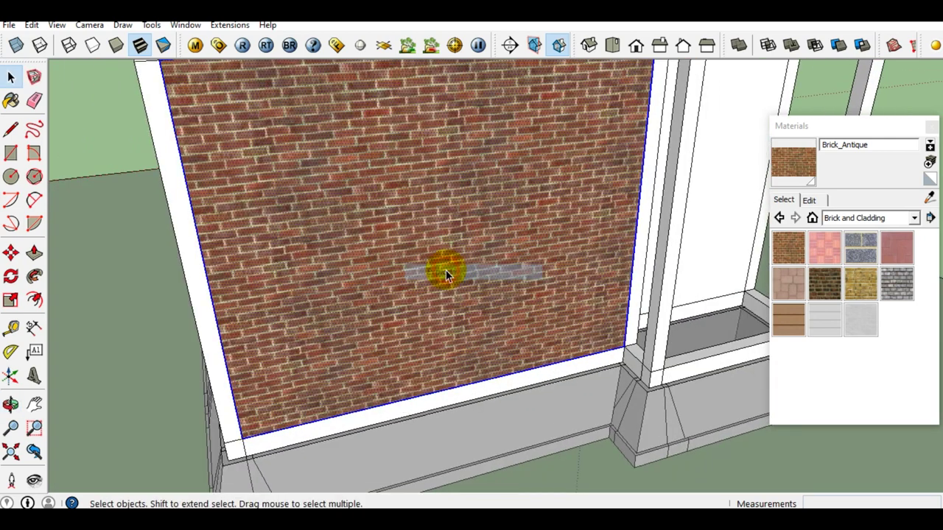
{"action": "right_click", "coordinate": [402, 188]}
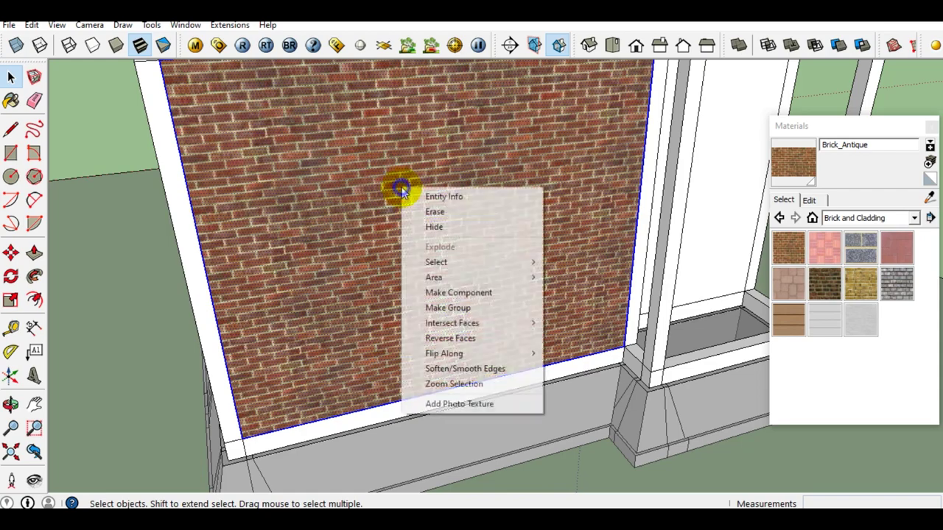
{"action": "left_click", "coordinate": [449, 308]}
{"action": "mouse_move", "coordinate": [427, 278]}
{"action": "middle_mouse_down"}
{"action": "mouse_move", "coordinate": [558, 300]}
{"action": "mouse_move", "coordinate": [435, 291]}
{"action": "mouse_move", "coordinate": [597, 210]}
{"action": "mouse_move", "coordinate": [242, 223]}
{"action": "middle_mouse_up"}
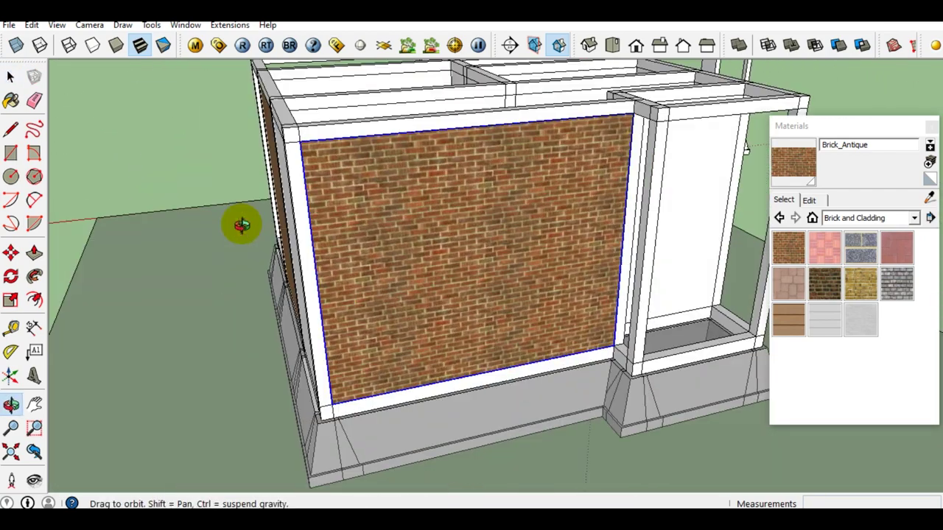
Select the plain wall face together with its adjacent narrow strip face
{"action": "scroll", "coordinate": [337, 255], "scroll_direction": "up", "scroll_amount": 3}
{"action": "mouse_move", "coordinate": [337, 255]}
{"action": "middle_mouse_down"}
{"action": "mouse_move", "coordinate": [470, 225]}
{"action": "mouse_move", "coordinate": [482, 257]}
{"action": "mouse_move", "coordinate": [449, 238]}
{"action": "mouse_move", "coordinate": [450, 227]}
{"action": "mouse_move", "coordinate": [394, 274]}
{"action": "mouse_move", "coordinate": [386, 267]}
{"action": "mouse_move", "coordinate": [423, 317]}
{"action": "mouse_move", "coordinate": [290, 270]}
{"action": "middle_mouse_up"}
{"action": "scroll", "coordinate": [423, 317], "scroll_direction": "down", "scroll_amount": 1}
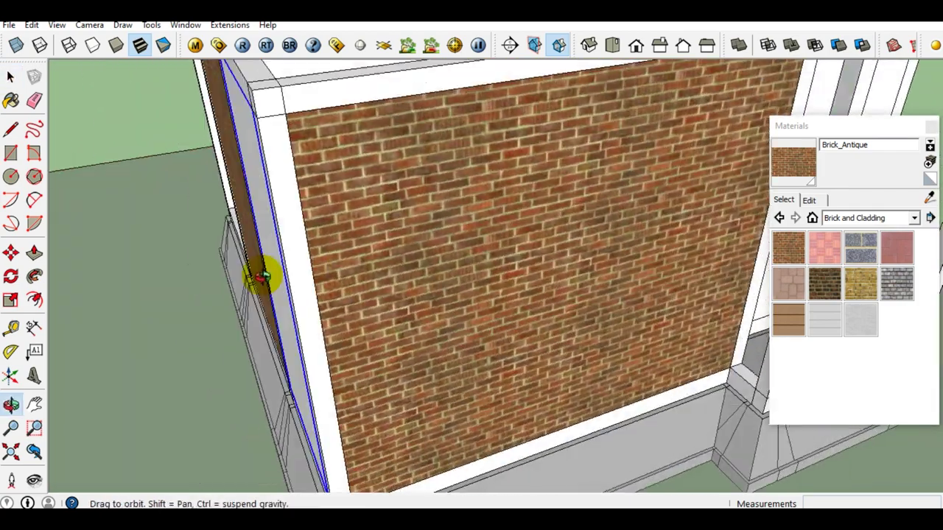
{"action": "scroll", "coordinate": [416, 238], "scroll_direction": "down", "scroll_amount": 5}
{"action": "middle_click_drag", "start_coordinate": [417, 238], "coordinate": [290, 239]}
{"action": "scroll", "coordinate": [516, 259], "scroll_direction": "up", "scroll_amount": 5}
{"action": "middle_click_drag", "start_coordinate": [515, 258], "coordinate": [543, 285]}
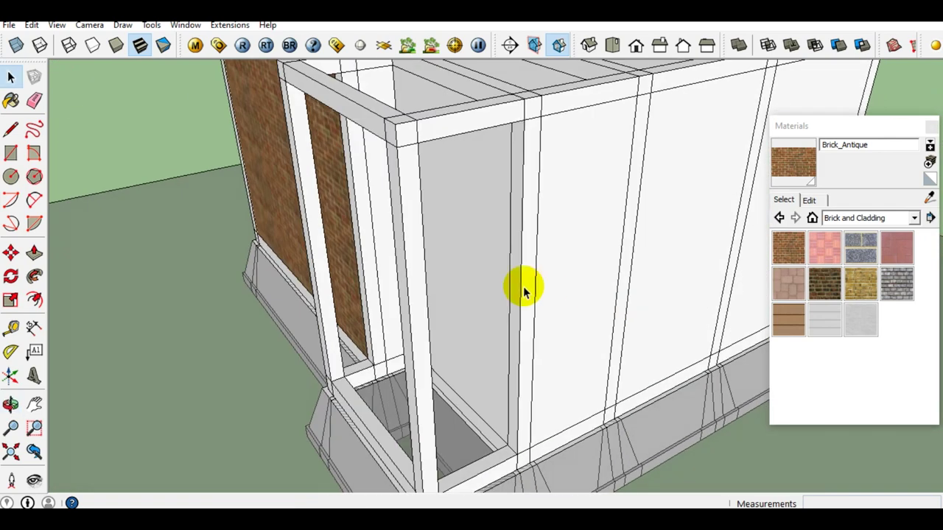
{"action": "scroll", "coordinate": [490, 259], "scroll_direction": "up", "scroll_amount": 3}
{"action": "left_click", "coordinate": [483, 254]}
{"action": "middle_click_drag", "start_coordinate": [486, 257], "coordinate": [471, 234]}
{"action": "scroll", "coordinate": [471, 235], "scroll_direction": "up", "scroll_amount": 1}
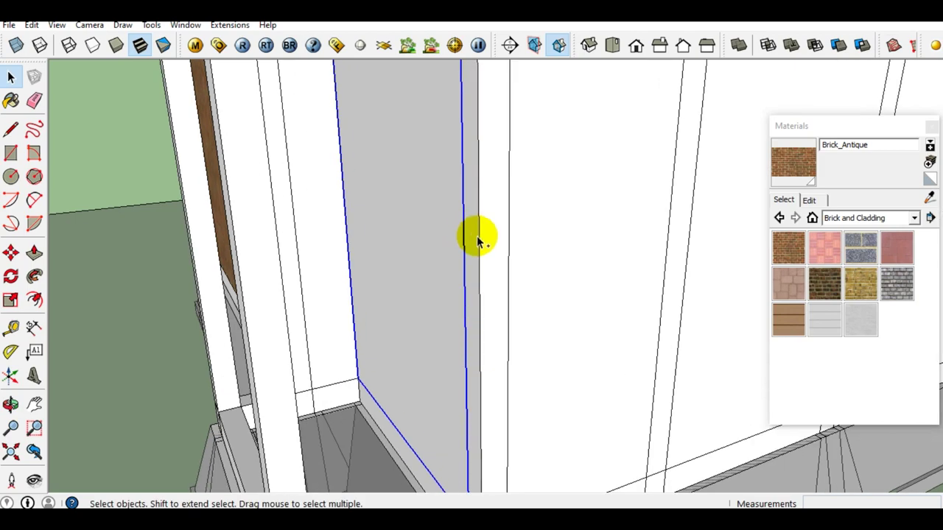
{"action": "mouse_move", "coordinate": [529, 255]}
{"action": "middle_mouse_down"}
{"action": "mouse_move", "coordinate": [433, 261]}
{"action": "mouse_move", "coordinate": [488, 254]}
{"action": "middle_mouse_up"}
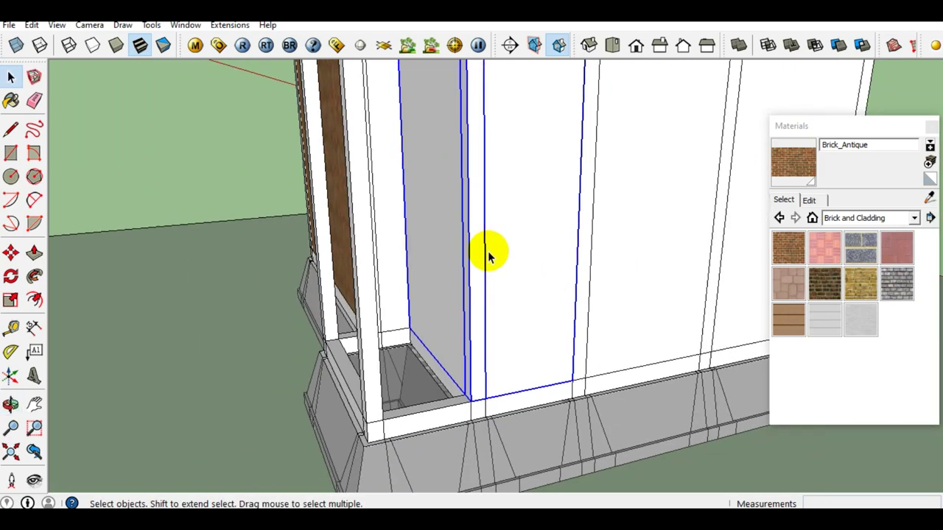
{"action": "left_click", "coordinate": [110, 101]}
{"action": "scroll", "coordinate": [480, 226], "scroll_direction": "up", "scroll_amount": 2}
{"action": "middle_click_drag", "start_coordinate": [480, 225], "coordinate": [504, 243]}
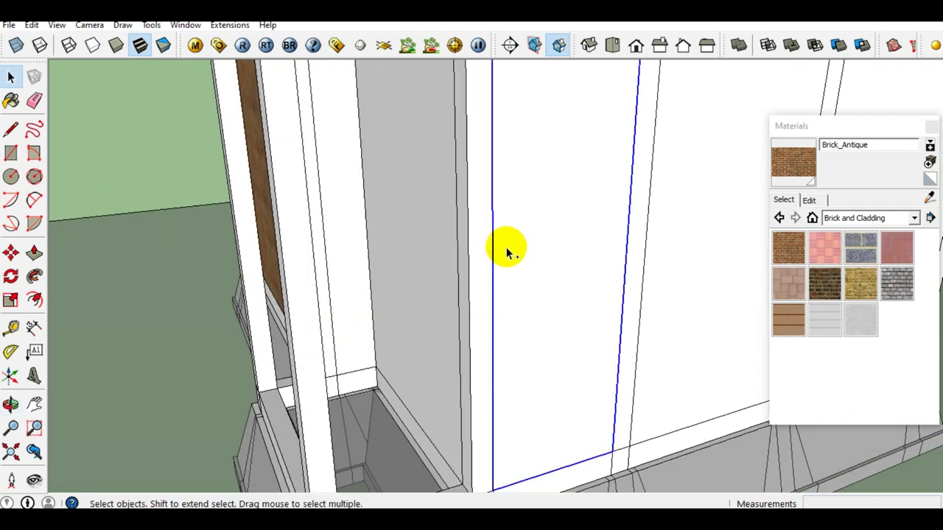
{"action": "scroll", "coordinate": [506, 258], "scroll_direction": "up", "scroll_amount": 1}
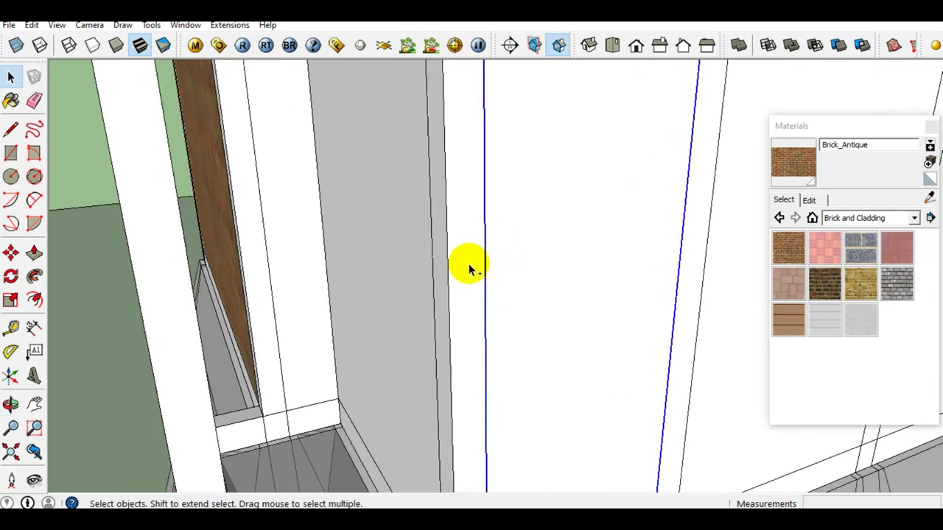
{"action": "left_click", "coordinate": [425, 252], "text": "ctrl"}
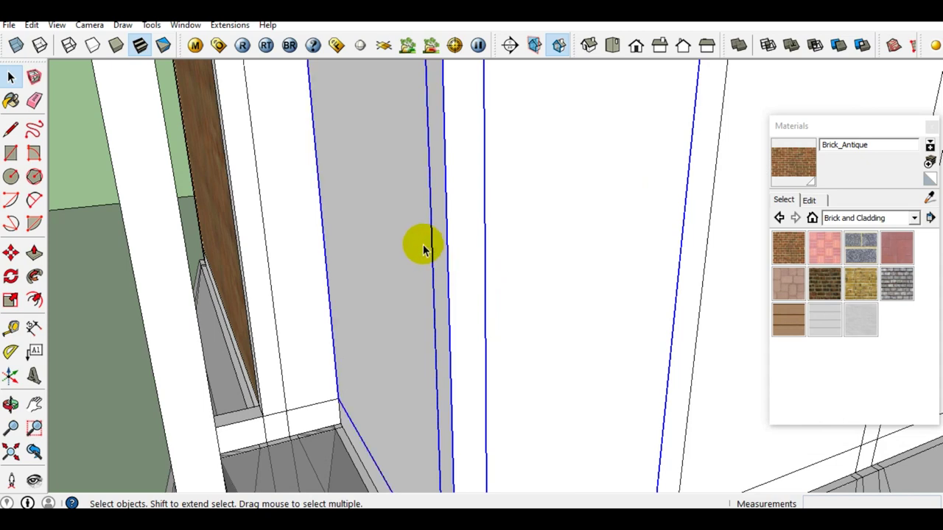
Combine the selected wall and strip pieces into one Outer Shell
{"action": "right_click", "coordinate": [469, 246]}
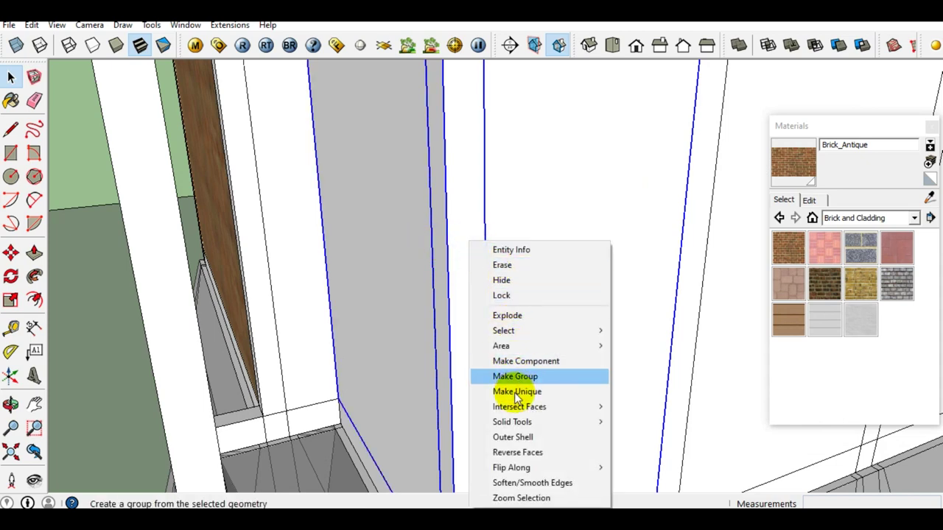
{"action": "left_click", "coordinate": [524, 436]}
{"action": "mouse_move", "coordinate": [484, 302]}
{"action": "middle_mouse_down"}
{"action": "mouse_move", "coordinate": [483, 410]}
{"action": "mouse_move", "coordinate": [420, 269]}
{"action": "mouse_move", "coordinate": [368, 248]}
{"action": "mouse_move", "coordinate": [439, 212]}
{"action": "middle_mouse_up"}
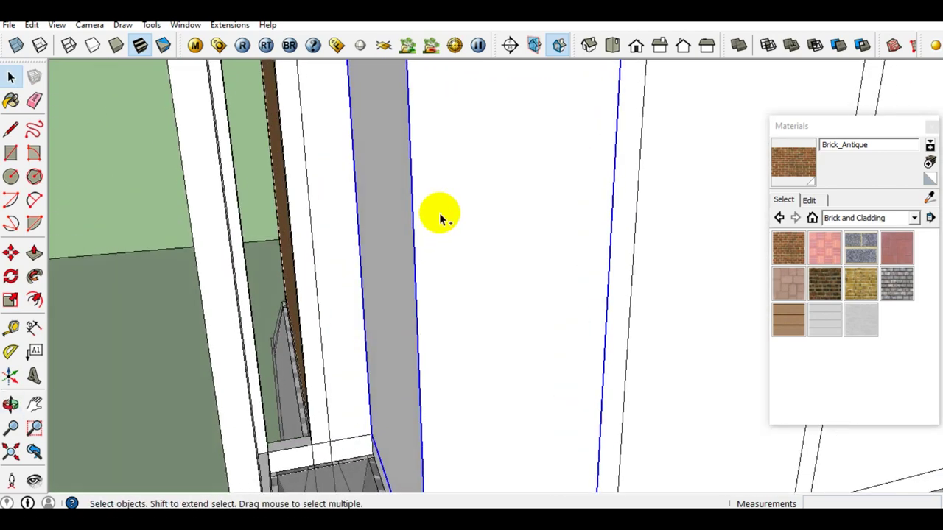
{"action": "scroll", "coordinate": [300, 211], "scroll_direction": "down", "scroll_amount": 2}
{"action": "scroll", "coordinate": [327, 190], "scroll_direction": "down", "scroll_amount": 5}
{"action": "mouse_move", "coordinate": [326, 189]}
{"action": "middle_mouse_down"}
{"action": "mouse_move", "coordinate": [130, 236]}
{"action": "mouse_move", "coordinate": [370, 285]}
{"action": "middle_mouse_up"}
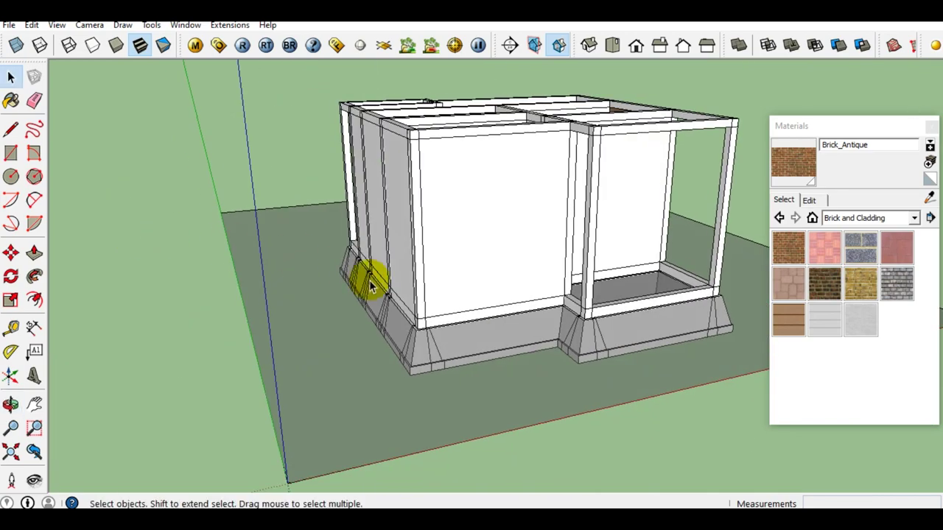
{"action": "scroll", "coordinate": [606, 415], "scroll_direction": "up", "scroll_amount": 3}
{"action": "scroll", "coordinate": [513, 311], "scroll_direction": "up", "scroll_amount": 2}
{"action": "mouse_move", "coordinate": [513, 312]}
{"action": "middle_mouse_down"}
{"action": "mouse_move", "coordinate": [467, 191]}
{"action": "mouse_move", "coordinate": [512, 118]}
{"action": "middle_mouse_up"}
{"action": "scroll", "coordinate": [369, 131], "scroll_direction": "up", "scroll_amount": 2}
{"action": "middle_click_drag", "start_coordinate": [368, 131], "coordinate": [393, 95]}
{"action": "scroll", "coordinate": [336, 164], "scroll_direction": "up", "scroll_amount": 2}
{"action": "mouse_move", "coordinate": [336, 164]}
{"action": "middle_mouse_down"}
{"action": "mouse_move", "coordinate": [411, 199]}
{"action": "mouse_move", "coordinate": [393, 200]}
{"action": "middle_mouse_up"}
{"action": "scroll", "coordinate": [410, 199], "scroll_direction": "down", "scroll_amount": 4}
{"action": "scroll", "coordinate": [449, 169], "scroll_direction": "up", "scroll_amount": 2}
{"action": "scroll", "coordinate": [490, 157], "scroll_direction": "up", "scroll_amount": 2}
{"action": "scroll", "coordinate": [490, 158], "scroll_direction": "up", "scroll_amount": 2}
{"action": "mouse_move", "coordinate": [490, 157]}
{"action": "middle_mouse_down"}
{"action": "mouse_move", "coordinate": [533, 108]}
{"action": "mouse_move", "coordinate": [483, 152]}
{"action": "mouse_move", "coordinate": [479, 211]}
{"action": "middle_mouse_up"}
{"action": "scroll", "coordinate": [488, 172], "scroll_direction": "down", "scroll_amount": 2}
{"action": "scroll", "coordinate": [477, 213], "scroll_direction": "up", "scroll_amount": 2}
{"action": "scroll", "coordinate": [482, 232], "scroll_direction": "down", "scroll_amount": 2}
{"action": "scroll", "coordinate": [475, 250], "scroll_direction": "up", "scroll_amount": 2}
Merge the selected underside beams into one Outer Shell
{"action": "left_click", "coordinate": [357, 250], "text": "shift"}
{"action": "right_click", "coordinate": [425, 180]}
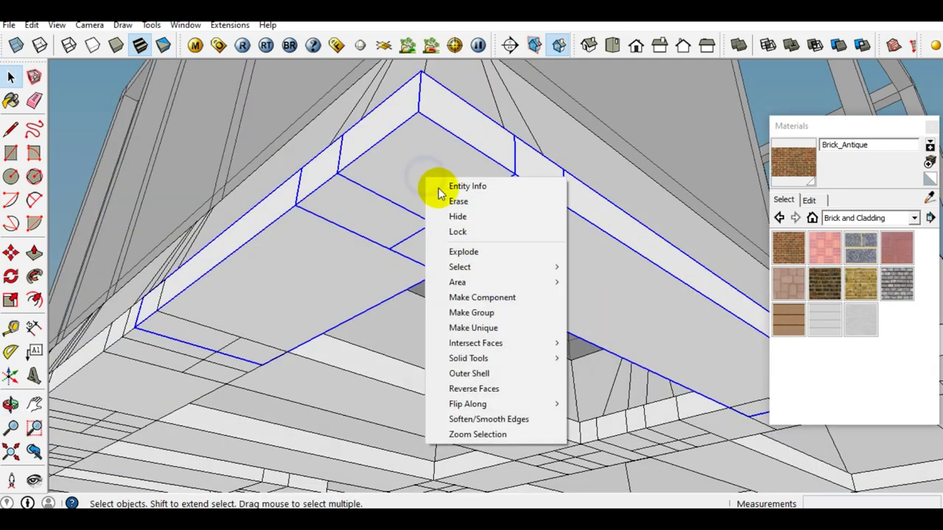
{"action": "left_click", "coordinate": [479, 374]}
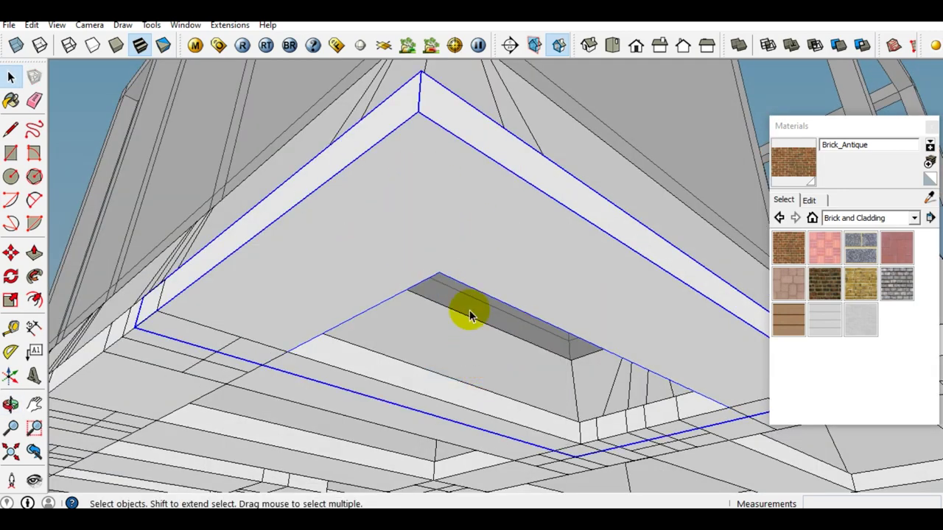
{"action": "mouse_move", "coordinate": [433, 176]}
{"action": "left_mouse_down"}
{"action": "mouse_move", "coordinate": [467, 263]}
{"action": "mouse_move", "coordinate": [437, 252]}
{"action": "mouse_move", "coordinate": [452, 241]}
{"action": "left_mouse_up"}
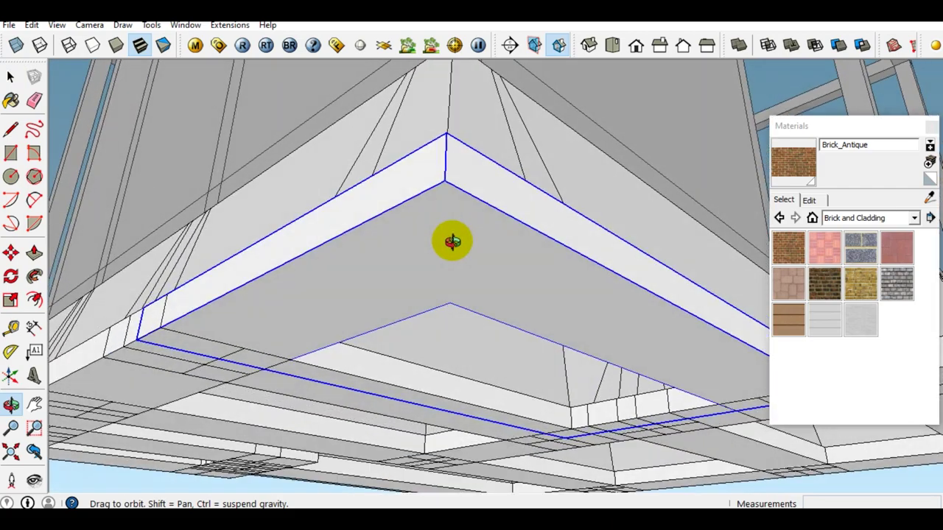
Clear the selection and show the model in Front view
{"action": "key", "text": "ctrl+t"}
{"action": "mouse_move", "coordinate": [452, 237]}
{"action": "middle_mouse_down"}
{"action": "mouse_move", "coordinate": [488, 175]}
{"action": "mouse_move", "coordinate": [366, 146]}
{"action": "mouse_move", "coordinate": [339, 213]}
{"action": "mouse_move", "coordinate": [452, 162]}
{"action": "mouse_move", "coordinate": [395, 221]}
{"action": "middle_mouse_up"}
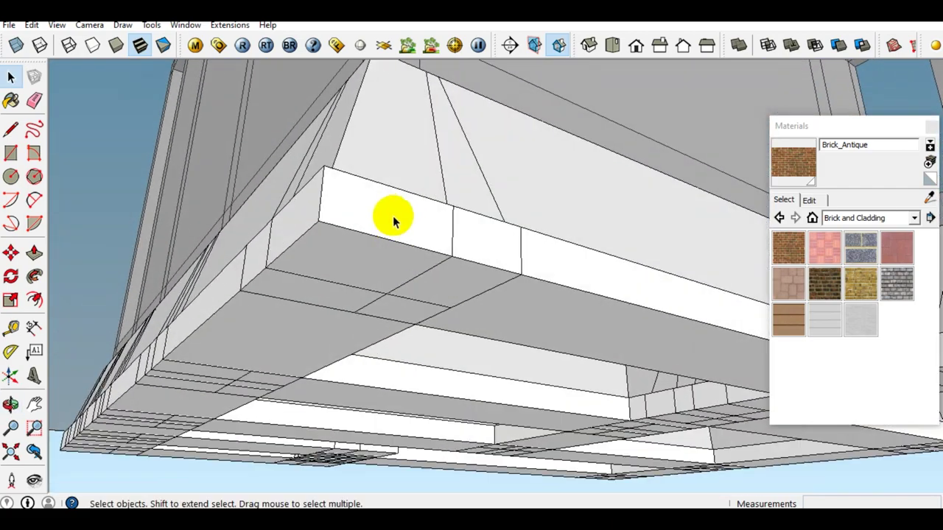
{"action": "mouse_move", "coordinate": [417, 267]}
{"action": "middle_mouse_down"}
{"action": "mouse_move", "coordinate": [309, 179]}
{"action": "mouse_move", "coordinate": [331, 253]}
{"action": "mouse_move", "coordinate": [309, 292]}
{"action": "mouse_move", "coordinate": [552, 197]}
{"action": "mouse_move", "coordinate": [506, 184]}
{"action": "mouse_move", "coordinate": [379, 187]}
{"action": "mouse_move", "coordinate": [537, 152]}
{"action": "mouse_move", "coordinate": [441, 292]}
{"action": "mouse_move", "coordinate": [608, 107]}
{"action": "middle_mouse_up"}
{"action": "left_click", "coordinate": [635, 46]}
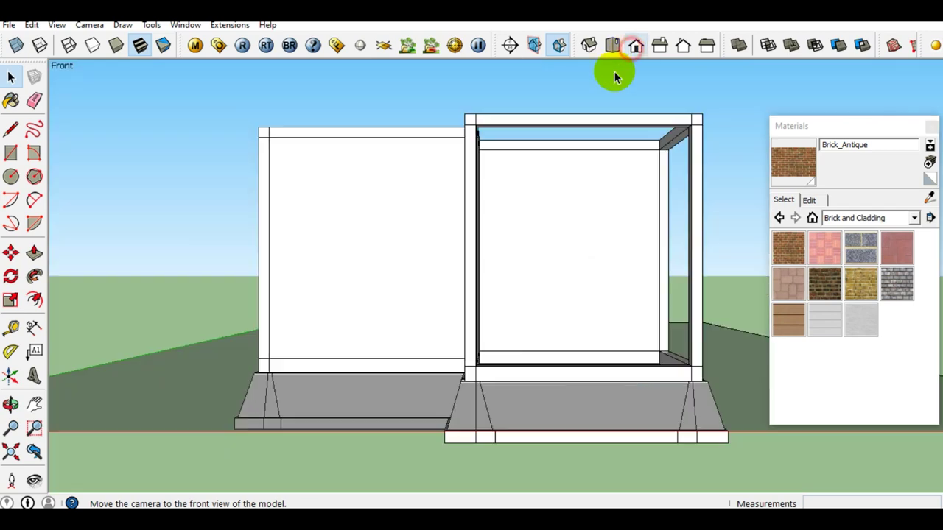
In parallel projection, merge the front base pieces into one Outer Shell
{"action": "scroll", "coordinate": [488, 172], "scroll_direction": "down", "scroll_amount": 3}
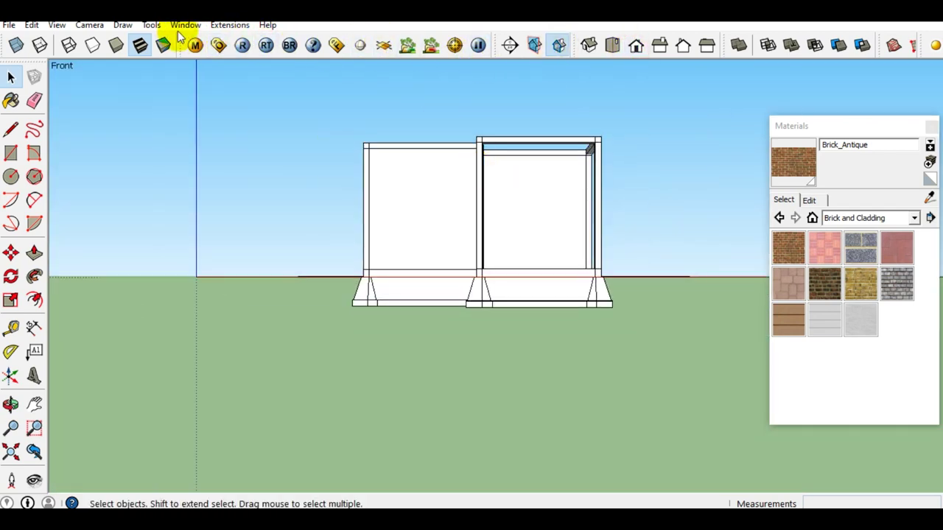
{"action": "left_click", "coordinate": [90, 31]}
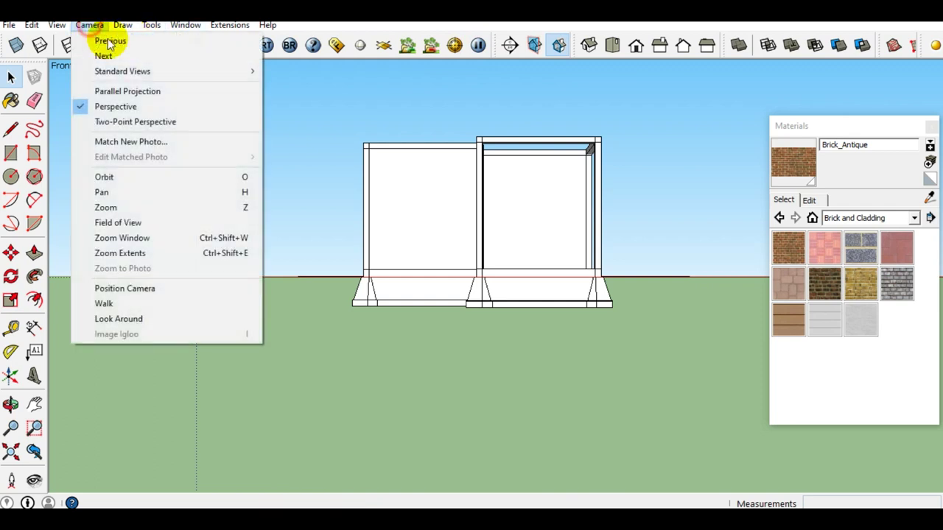
{"action": "left_click", "coordinate": [134, 92]}
{"action": "scroll", "coordinate": [411, 200], "scroll_direction": "up", "scroll_amount": 3}
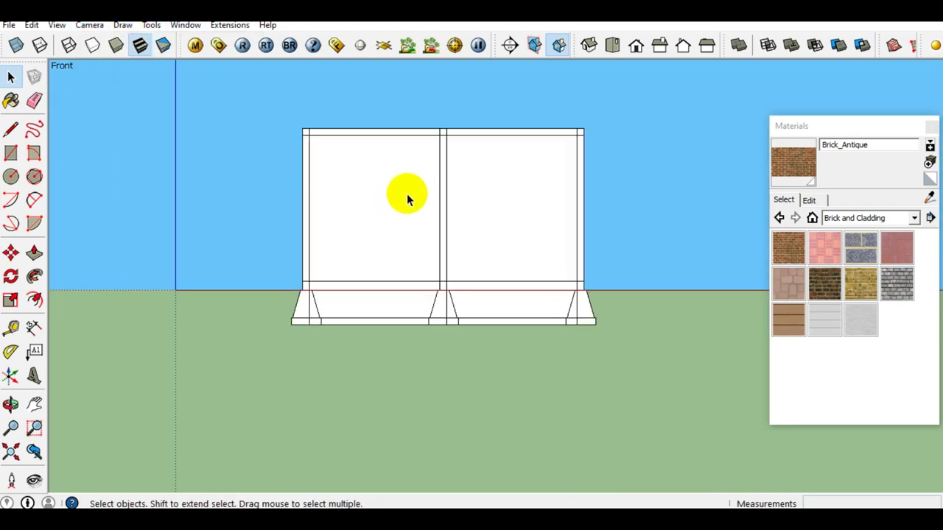
{"action": "scroll", "coordinate": [406, 194], "scroll_direction": "up", "scroll_amount": 1}
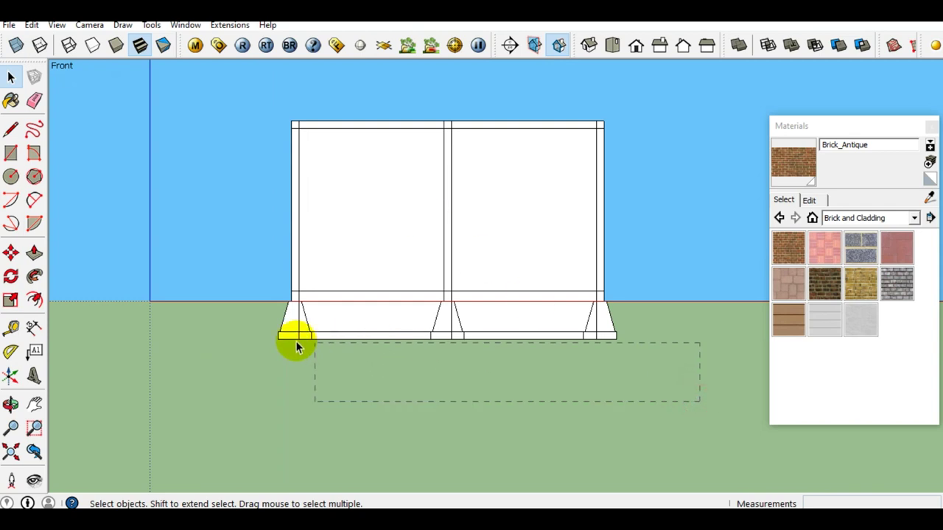
{"action": "right_click", "coordinate": [370, 341]}
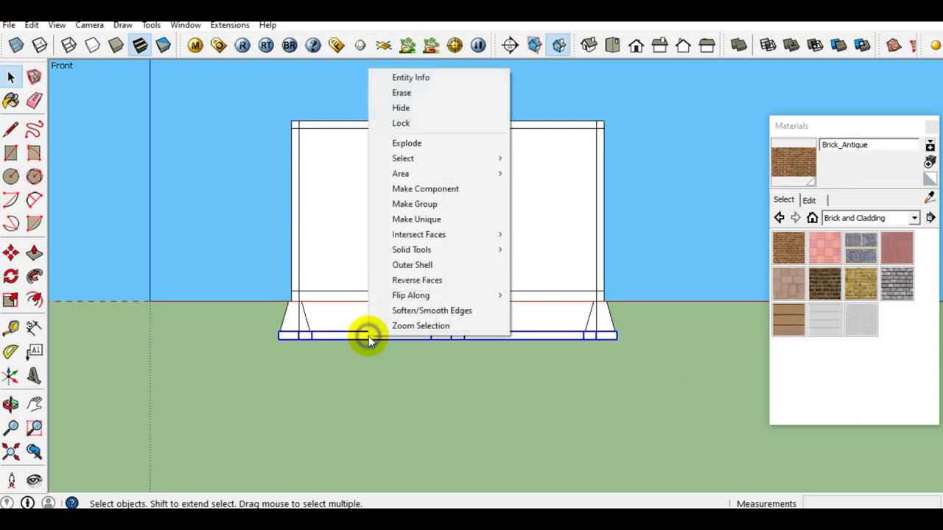
{"action": "left_click", "coordinate": [424, 265]}
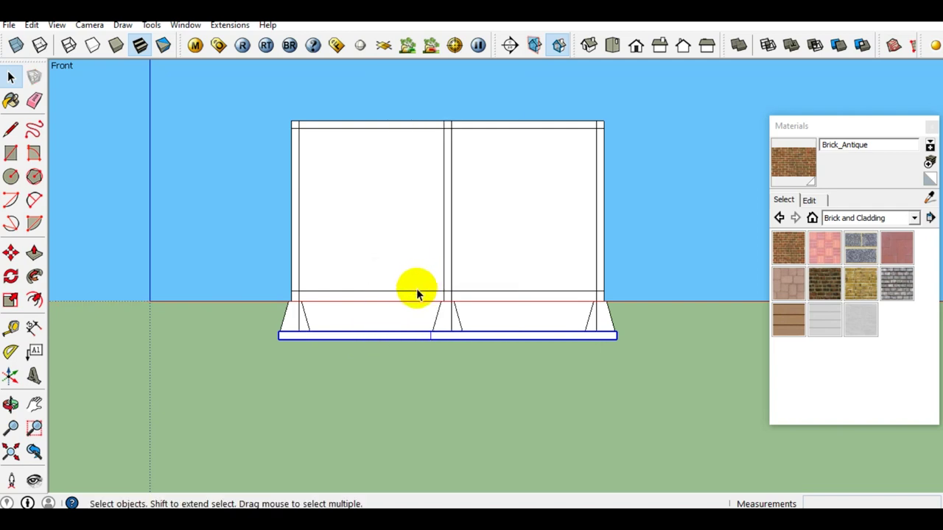
Back in perspective, delete the stray rectangle face under the floor slab
{"action": "left_click", "coordinate": [90, 26]}
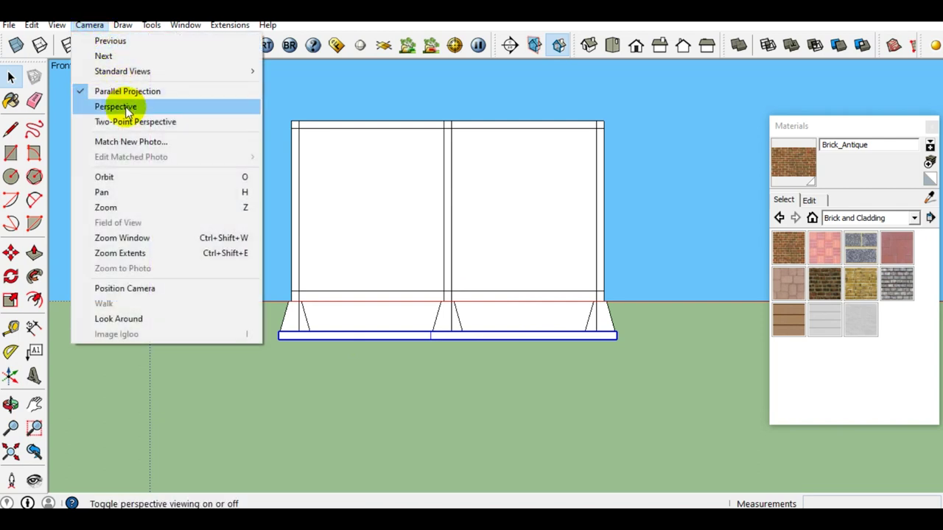
{"action": "left_click", "coordinate": [116, 107]}
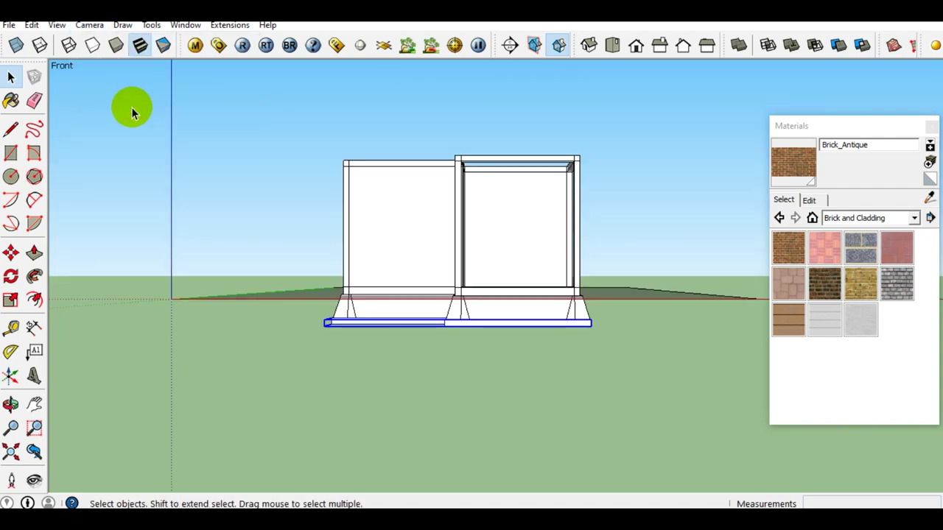
{"action": "mouse_move", "coordinate": [547, 253]}
{"action": "middle_mouse_down"}
{"action": "mouse_move", "coordinate": [524, 190]}
{"action": "mouse_move", "coordinate": [524, 110]}
{"action": "middle_mouse_up"}
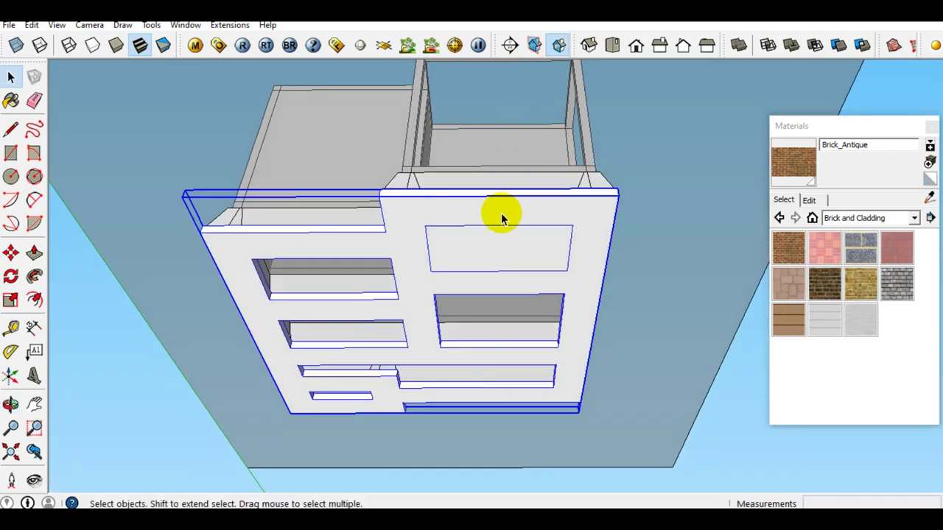
{"action": "scroll", "coordinate": [503, 215], "scroll_direction": "up", "scroll_amount": 2}
{"action": "mouse_move", "coordinate": [459, 179]}
{"action": "middle_mouse_down"}
{"action": "mouse_move", "coordinate": [316, 162]}
{"action": "mouse_move", "coordinate": [361, 106]}
{"action": "mouse_move", "coordinate": [390, 151]}
{"action": "middle_mouse_up"}
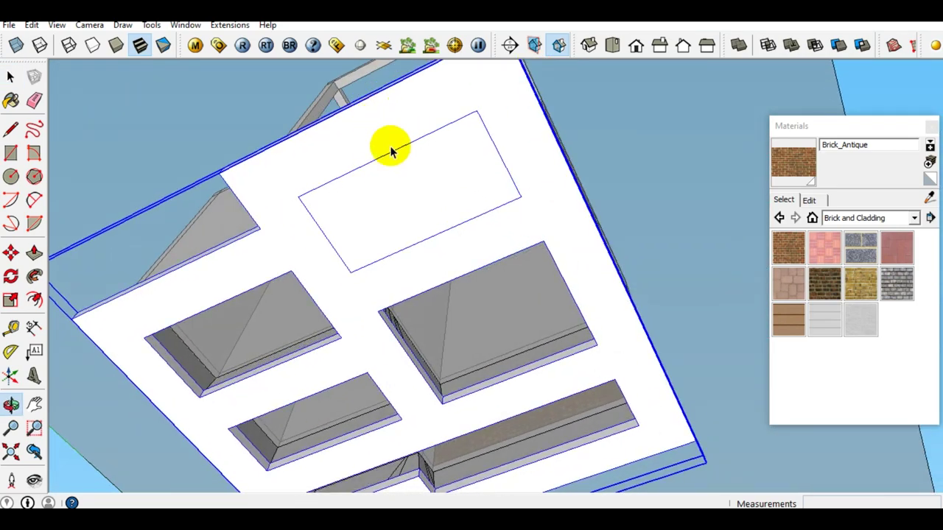
{"action": "key", "text": "space"}
{"action": "left_click", "coordinate": [402, 194]}
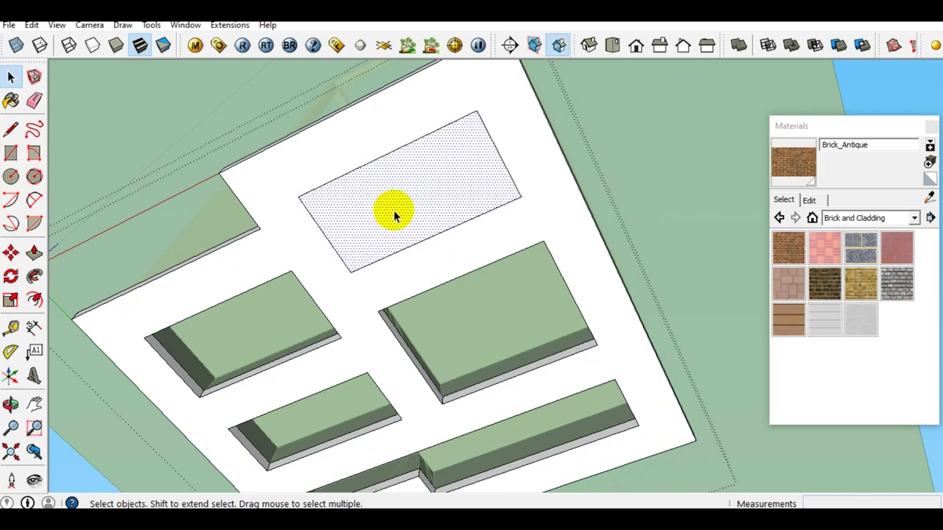
{"action": "key", "text": "Delete"}
Orbit around the building from below, then show it in front view
{"action": "mouse_move", "coordinate": [408, 212]}
{"action": "middle_mouse_down"}
{"action": "mouse_move", "coordinate": [280, 124]}
{"action": "mouse_move", "coordinate": [213, 296]}
{"action": "mouse_move", "coordinate": [322, 280]}
{"action": "mouse_move", "coordinate": [354, 448]}
{"action": "middle_mouse_up"}
{"action": "mouse_move", "coordinate": [318, 324]}
{"action": "middle_mouse_down"}
{"action": "mouse_move", "coordinate": [347, 280]}
{"action": "mouse_move", "coordinate": [389, 253]}
{"action": "mouse_move", "coordinate": [383, 238]}
{"action": "mouse_move", "coordinate": [506, 291]}
{"action": "mouse_move", "coordinate": [552, 213]}
{"action": "mouse_move", "coordinate": [521, 267]}
{"action": "middle_mouse_up"}
{"action": "scroll", "coordinate": [347, 328], "scroll_direction": "up", "scroll_amount": 3}
{"action": "mouse_move", "coordinate": [492, 324]}
{"action": "middle_mouse_down"}
{"action": "mouse_move", "coordinate": [362, 236]}
{"action": "mouse_move", "coordinate": [337, 243]}
{"action": "mouse_move", "coordinate": [389, 248]}
{"action": "mouse_move", "coordinate": [437, 313]}
{"action": "mouse_move", "coordinate": [606, 135]}
{"action": "middle_mouse_up"}
{"action": "left_click", "coordinate": [638, 46]}
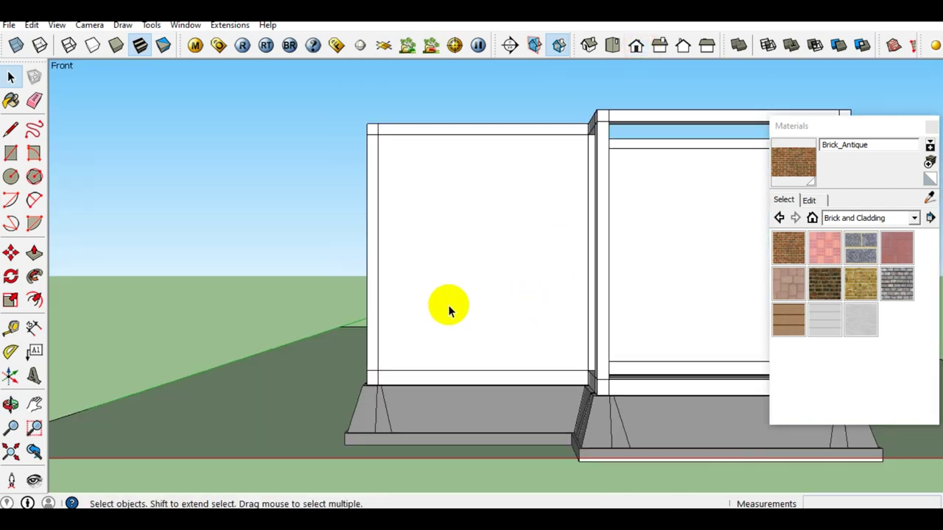
In parallel projection, crossing-select the remaining footing pieces and merge them with Outer Shell
{"action": "left_click", "coordinate": [89, 24]}
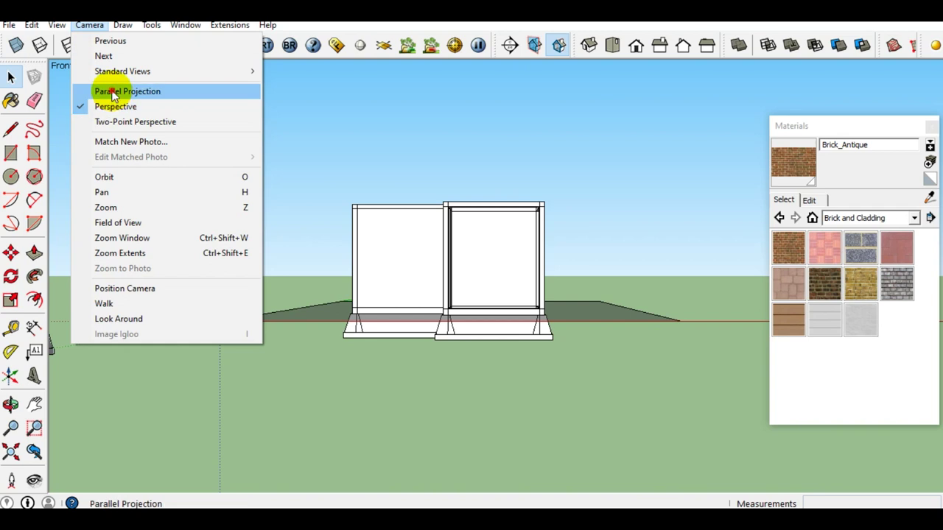
{"action": "left_click", "coordinate": [111, 90]}
{"action": "scroll", "coordinate": [408, 297], "scroll_direction": "up", "scroll_amount": 3}
{"action": "scroll", "coordinate": [439, 314], "scroll_direction": "up", "scroll_amount": 2}
{"action": "scroll", "coordinate": [607, 345], "scroll_direction": "up", "scroll_amount": 1}
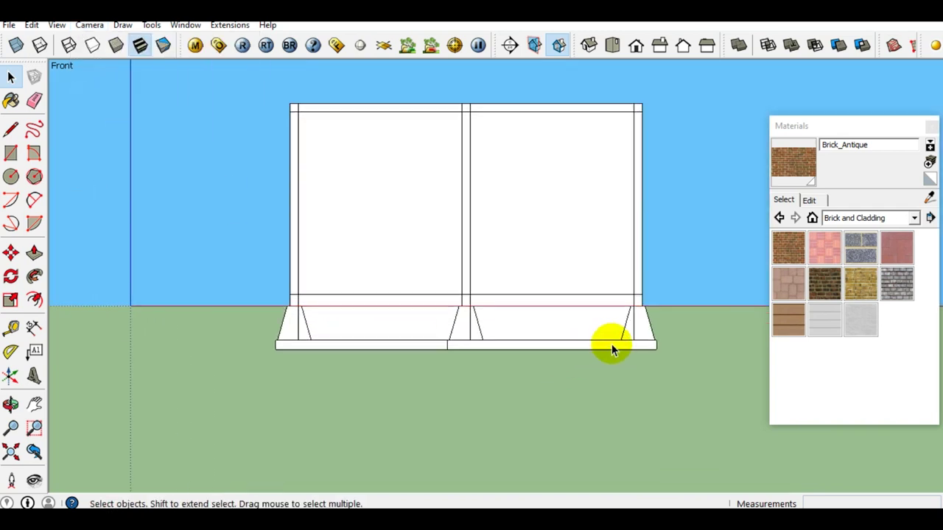
{"action": "scroll", "coordinate": [664, 330], "scroll_direction": "up", "scroll_amount": 1}
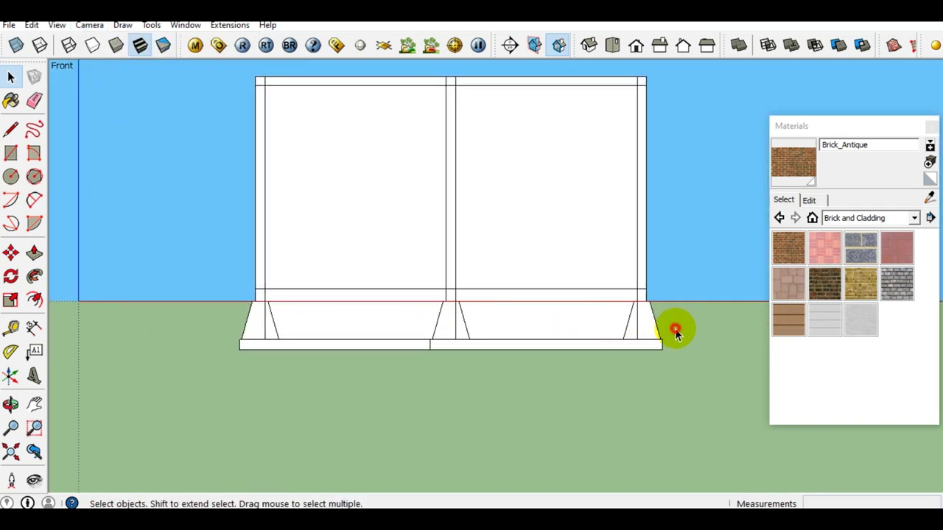
{"action": "left_click_drag", "start_coordinate": [674, 327], "coordinate": [262, 311]}
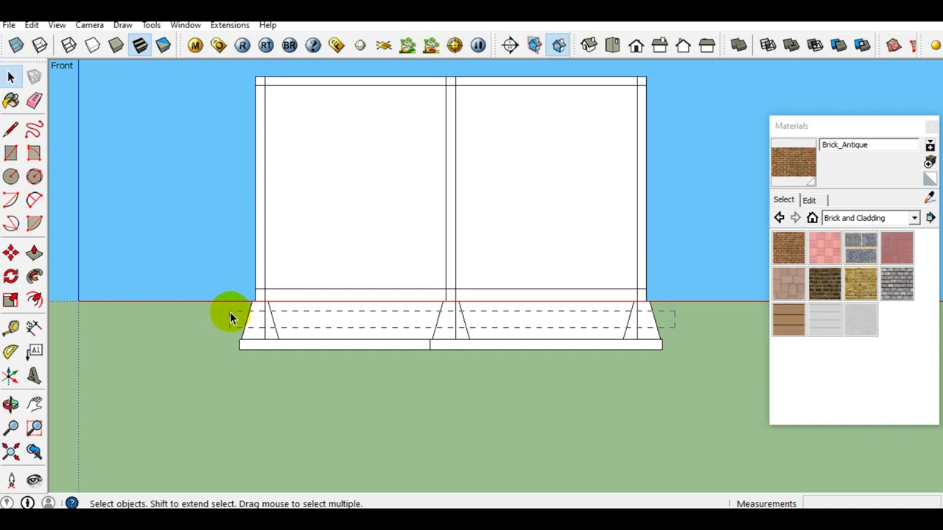
{"action": "left_click_drag", "start_coordinate": [229, 317], "coordinate": [229, 318]}
{"action": "right_click", "coordinate": [341, 321]}
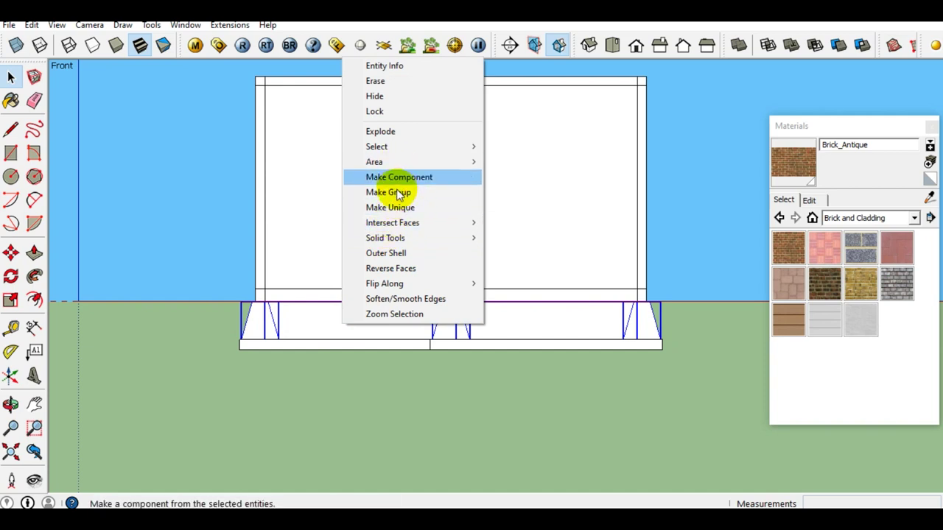
{"action": "left_click", "coordinate": [397, 258]}
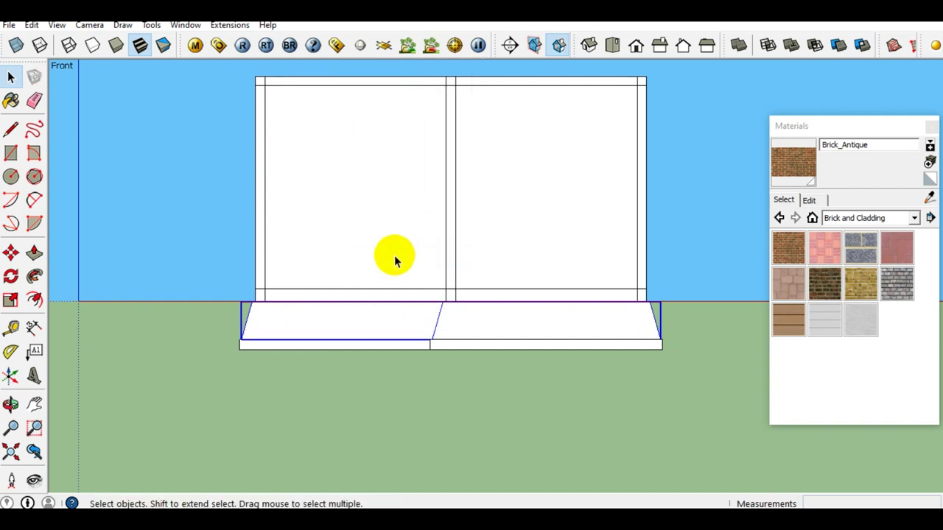
Return to perspective, check the footing from below, and select all the walls
{"action": "left_click", "coordinate": [91, 26]}
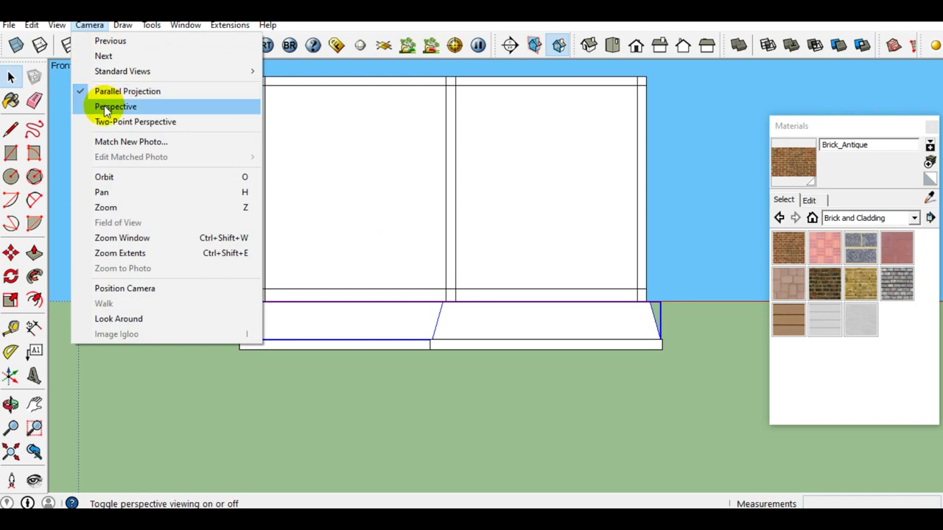
{"action": "left_click", "coordinate": [103, 106]}
{"action": "scroll", "coordinate": [514, 212], "scroll_direction": "up", "scroll_amount": 2}
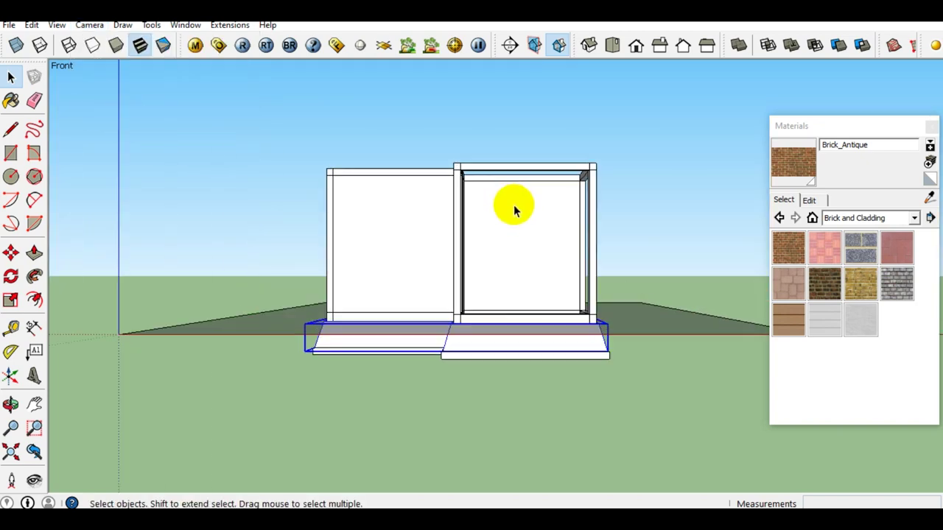
{"action": "scroll", "coordinate": [511, 216], "scroll_direction": "down", "scroll_amount": 3}
{"action": "mouse_move", "coordinate": [500, 402]}
{"action": "middle_mouse_down"}
{"action": "mouse_move", "coordinate": [474, 297]}
{"action": "mouse_move", "coordinate": [497, 371]}
{"action": "mouse_move", "coordinate": [400, 210]}
{"action": "mouse_move", "coordinate": [368, 206]}
{"action": "mouse_move", "coordinate": [441, 176]}
{"action": "mouse_move", "coordinate": [669, 231]}
{"action": "mouse_move", "coordinate": [490, 217]}
{"action": "mouse_move", "coordinate": [444, 436]}
{"action": "mouse_move", "coordinate": [268, 448]}
{"action": "mouse_move", "coordinate": [478, 294]}
{"action": "mouse_move", "coordinate": [480, 358]}
{"action": "mouse_move", "coordinate": [461, 343]}
{"action": "mouse_move", "coordinate": [496, 251]}
{"action": "middle_mouse_up"}
{"action": "scroll", "coordinate": [497, 372], "scroll_direction": "up", "scroll_amount": 3}
{"action": "scroll", "coordinate": [464, 328], "scroll_direction": "down", "scroll_amount": 3}
{"action": "left_click_drag", "start_coordinate": [647, 245], "coordinate": [168, 116]}
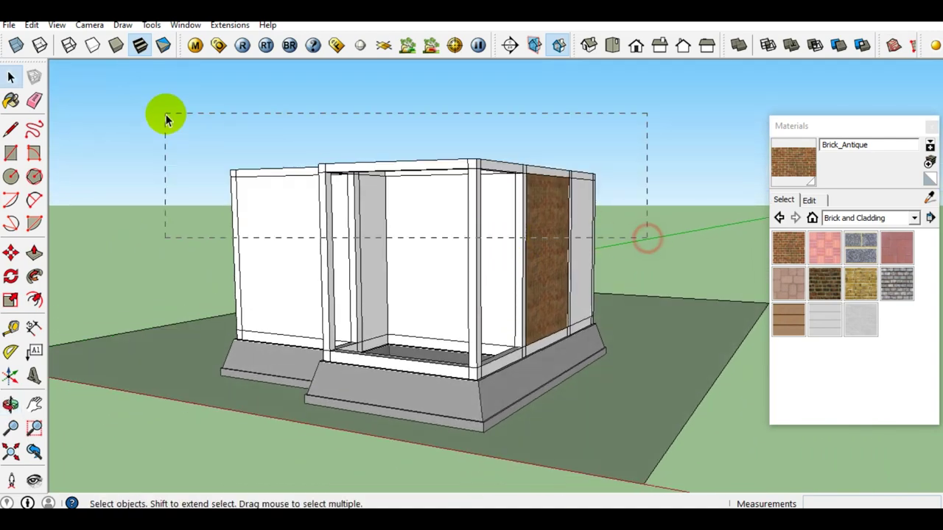
Hide the selected walls and view the plan from the Top in parallel projection
{"action": "right_click", "coordinate": [404, 209]}
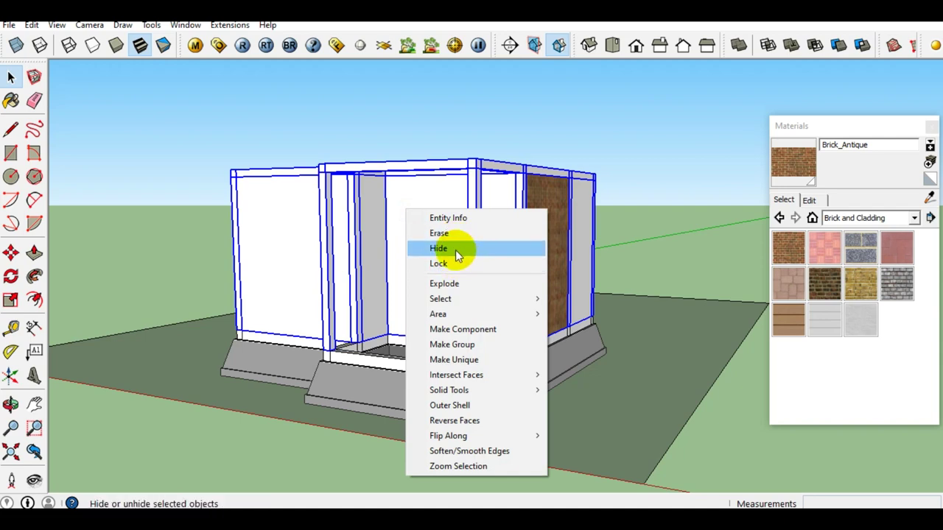
{"action": "left_click", "coordinate": [456, 249]}
{"action": "left_click", "coordinate": [620, 49]}
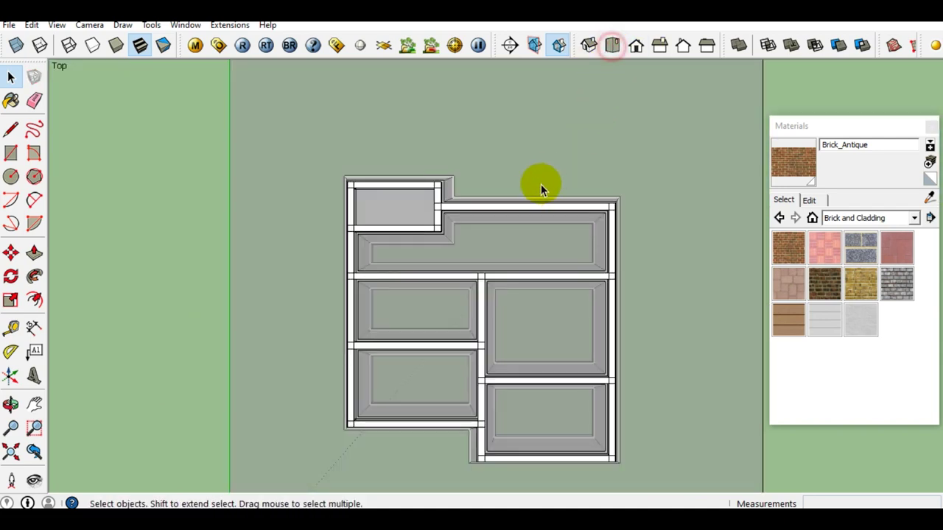
{"action": "left_click", "coordinate": [86, 28]}
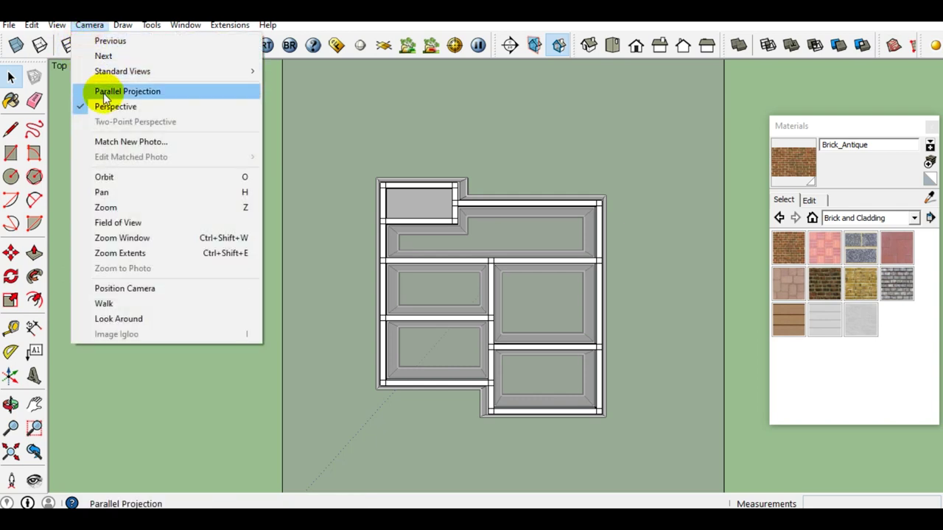
{"action": "left_click", "coordinate": [104, 93]}
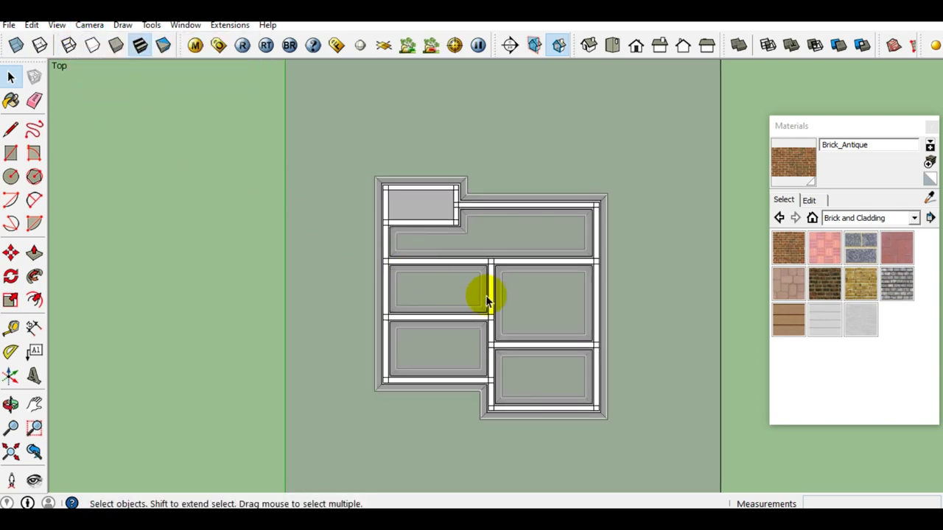
Hide the grey ground plate group so only the floor layout remains
{"action": "right_click", "coordinate": [638, 268]}
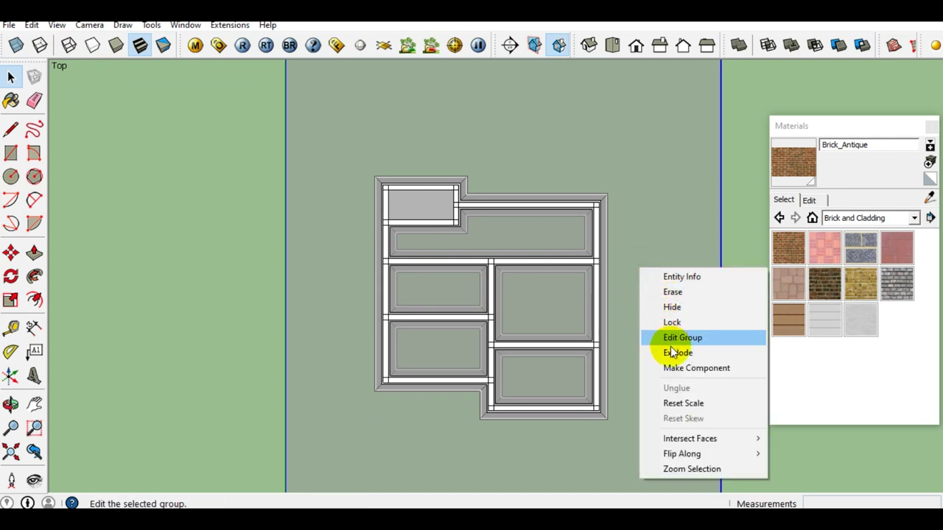
{"action": "left_click", "coordinate": [671, 306]}
{"action": "scroll", "coordinate": [463, 278], "scroll_direction": "up", "scroll_amount": 1}
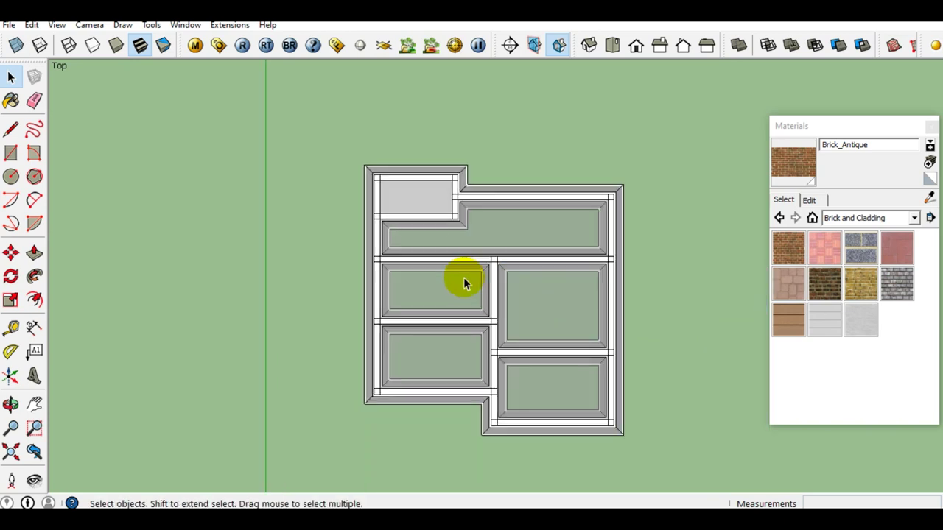
{"action": "scroll", "coordinate": [463, 279], "scroll_direction": "up", "scroll_amount": 1}
{"action": "left_click", "coordinate": [9, 25]}
{"action": "mouse_move", "coordinate": [118, 238]}
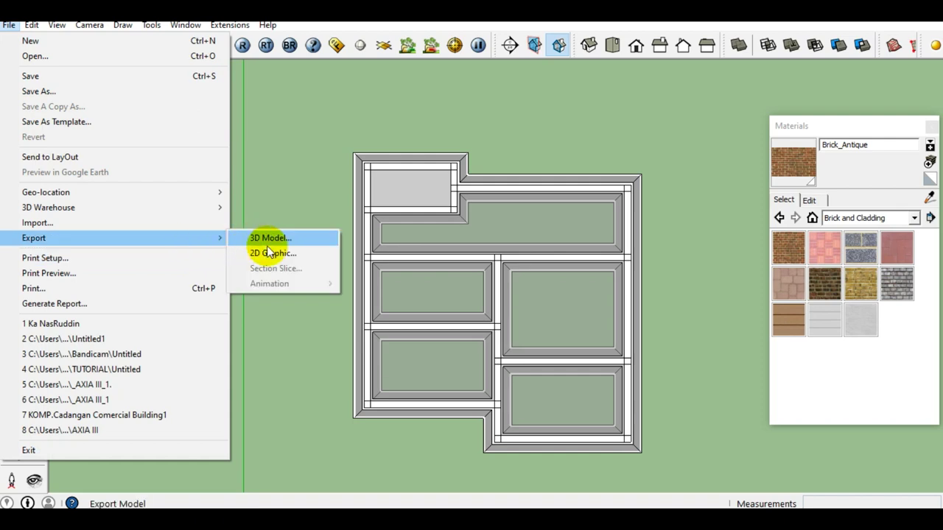
Start and cancel a 2D graphic export of the plan, then open the Camera menu
{"action": "left_click", "coordinate": [280, 253]}
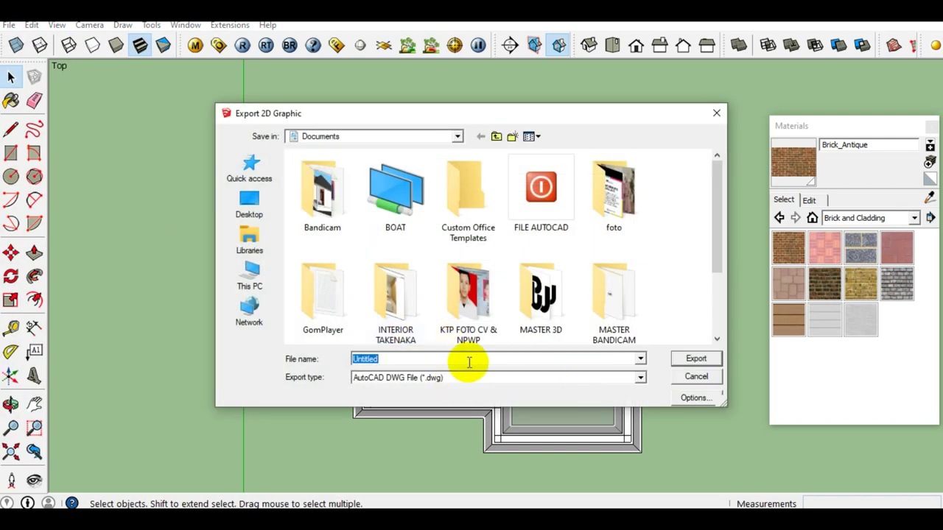
{"action": "left_click", "coordinate": [694, 377]}
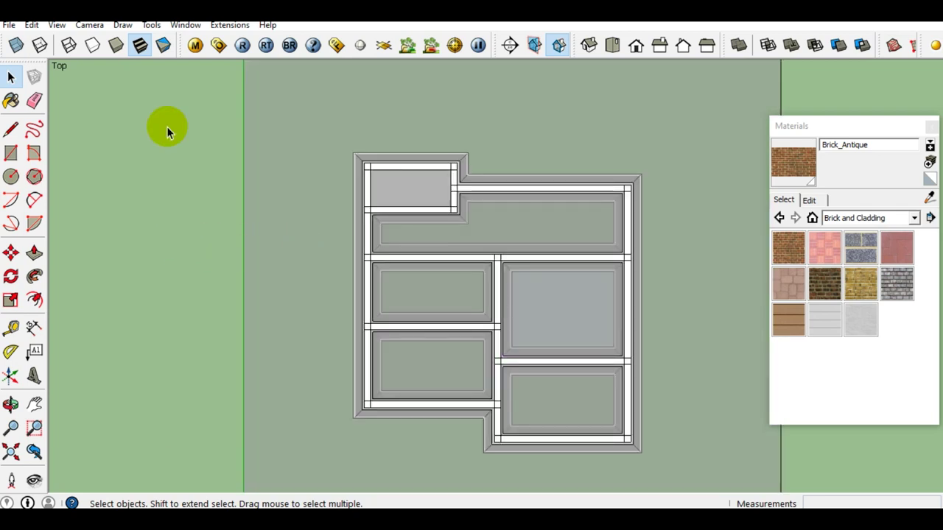
{"action": "left_click", "coordinate": [90, 25]}
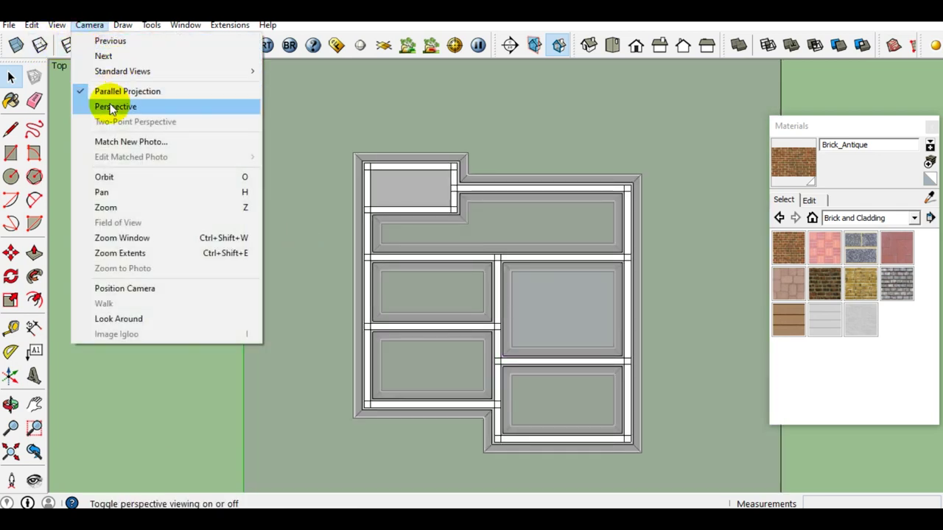
Switch back to perspective and get a low, close view of the front floor opening
{"action": "left_click", "coordinate": [111, 107]}
{"action": "mouse_move", "coordinate": [320, 230]}
{"action": "middle_mouse_down"}
{"action": "mouse_move", "coordinate": [295, 98]}
{"action": "mouse_move", "coordinate": [483, 240]}
{"action": "mouse_move", "coordinate": [355, 50]}
{"action": "mouse_move", "coordinate": [562, 305]}
{"action": "mouse_move", "coordinate": [656, 457]}
{"action": "mouse_move", "coordinate": [570, 343]}
{"action": "mouse_move", "coordinate": [538, 352]}
{"action": "middle_mouse_up"}
{"action": "key", "text": "space"}
{"action": "scroll", "coordinate": [532, 307], "scroll_direction": "up", "scroll_amount": 3}
{"action": "scroll", "coordinate": [536, 290], "scroll_direction": "up", "scroll_amount": 3}
{"action": "mouse_move", "coordinate": [535, 290]}
{"action": "middle_mouse_down"}
{"action": "mouse_move", "coordinate": [650, 322]}
{"action": "mouse_move", "coordinate": [673, 370]}
{"action": "mouse_move", "coordinate": [535, 284]}
{"action": "mouse_move", "coordinate": [493, 177]}
{"action": "mouse_move", "coordinate": [504, 169]}
{"action": "mouse_move", "coordinate": [379, 294]}
{"action": "middle_mouse_up"}
{"action": "scroll", "coordinate": [326, 385], "scroll_direction": "up", "scroll_amount": 3}
{"action": "mouse_move", "coordinate": [327, 385]}
{"action": "middle_mouse_down"}
{"action": "mouse_move", "coordinate": [520, 403]}
{"action": "mouse_move", "coordinate": [354, 446]}
{"action": "mouse_move", "coordinate": [385, 385]}
{"action": "mouse_move", "coordinate": [458, 459]}
{"action": "mouse_move", "coordinate": [427, 368]}
{"action": "mouse_move", "coordinate": [336, 285]}
{"action": "mouse_move", "coordinate": [319, 316]}
{"action": "mouse_move", "coordinate": [326, 337]}
{"action": "middle_mouse_up"}
{"action": "scroll", "coordinate": [459, 458], "scroll_direction": "up", "scroll_amount": 3}
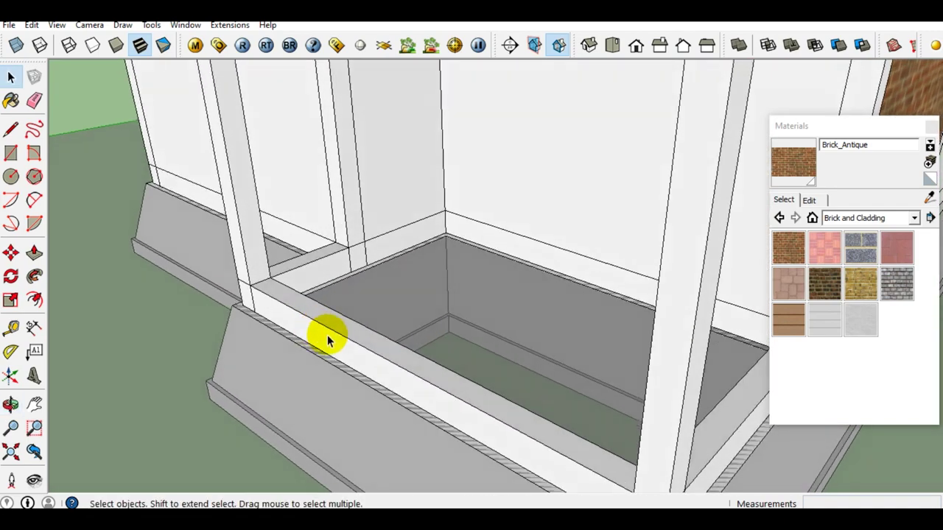
{"action": "scroll", "coordinate": [287, 252], "scroll_direction": "up", "scroll_amount": 3}
Select the front, small side and left ledge pieces around the opening
{"action": "left_click", "coordinate": [287, 252]}
{"action": "middle_click_drag", "start_coordinate": [286, 253], "coordinate": [445, 304]}
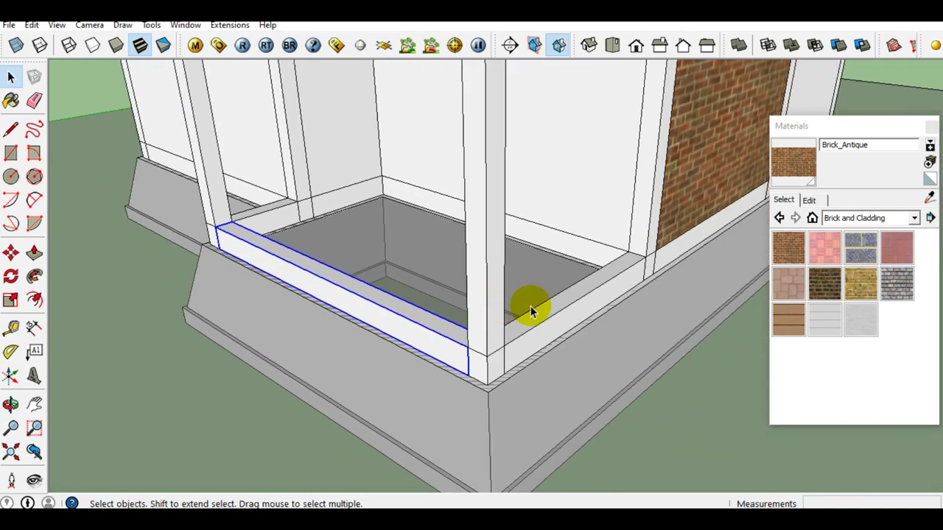
{"action": "mouse_move", "coordinate": [333, 276]}
{"action": "middle_mouse_down"}
{"action": "mouse_move", "coordinate": [396, 275]}
{"action": "mouse_move", "coordinate": [431, 301]}
{"action": "middle_mouse_up"}
{"action": "scroll", "coordinate": [313, 260], "scroll_direction": "up", "scroll_amount": 3}
{"action": "scroll", "coordinate": [312, 263], "scroll_direction": "up", "scroll_amount": 2}
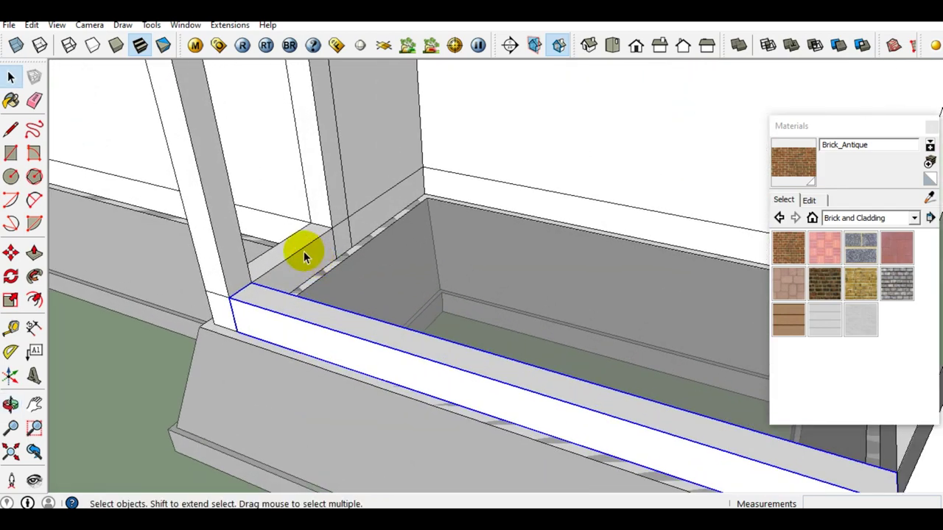
{"action": "mouse_move", "coordinate": [388, 278]}
{"action": "middle_mouse_down"}
{"action": "mouse_move", "coordinate": [236, 211]}
{"action": "mouse_move", "coordinate": [242, 221]}
{"action": "mouse_move", "coordinate": [168, 270]}
{"action": "mouse_move", "coordinate": [164, 248]}
{"action": "mouse_move", "coordinate": [332, 252]}
{"action": "mouse_move", "coordinate": [336, 279]}
{"action": "mouse_move", "coordinate": [259, 234]}
{"action": "mouse_move", "coordinate": [276, 280]}
{"action": "mouse_move", "coordinate": [466, 361]}
{"action": "mouse_move", "coordinate": [302, 319]}
{"action": "mouse_move", "coordinate": [385, 261]}
{"action": "mouse_move", "coordinate": [447, 265]}
{"action": "middle_mouse_up"}
{"action": "left_click", "coordinate": [258, 233]}
{"action": "scroll", "coordinate": [254, 235], "scroll_direction": "down", "scroll_amount": 3}
{"action": "left_click", "coordinate": [448, 264]}
{"action": "mouse_move", "coordinate": [332, 263]}
{"action": "middle_mouse_down"}
{"action": "mouse_move", "coordinate": [354, 280]}
{"action": "mouse_move", "coordinate": [294, 228]}
{"action": "middle_mouse_up"}
{"action": "left_click", "coordinate": [331, 267], "text": "shift"}
{"action": "mouse_move", "coordinate": [218, 184]}
{"action": "middle_mouse_down"}
{"action": "mouse_move", "coordinate": [211, 225]}
{"action": "mouse_move", "coordinate": [221, 204]}
{"action": "middle_mouse_up"}
Scale the selected ledges vertically to 0.5 of their height
{"action": "key", "text": "s"}
{"action": "middle_click_drag", "start_coordinate": [285, 196], "coordinate": [386, 219]}
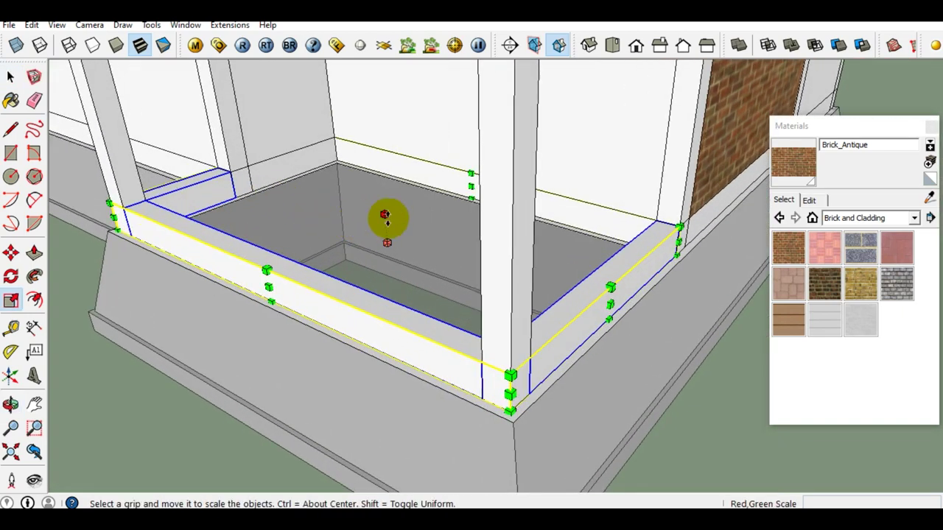
{"action": "left_click", "coordinate": [384, 222]}
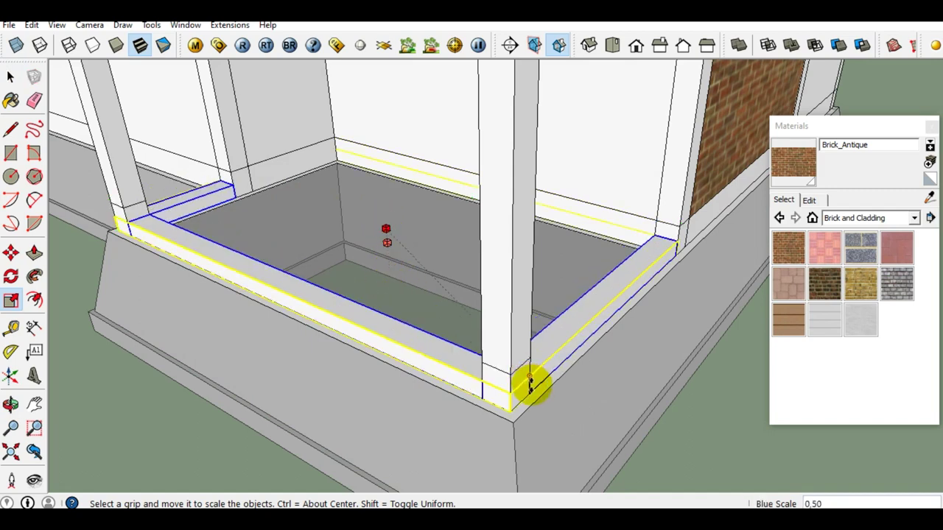
{"action": "left_click", "coordinate": [508, 392]}
{"action": "key", "text": "space"}
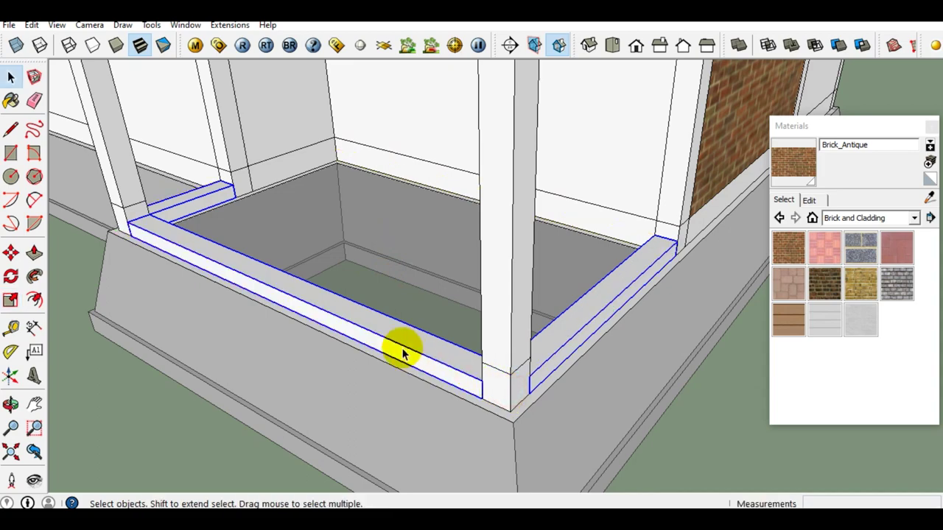
{"action": "middle_click_drag", "start_coordinate": [410, 354], "coordinate": [478, 323]}
{"action": "scroll", "coordinate": [477, 322], "scroll_direction": "down", "scroll_amount": 5}
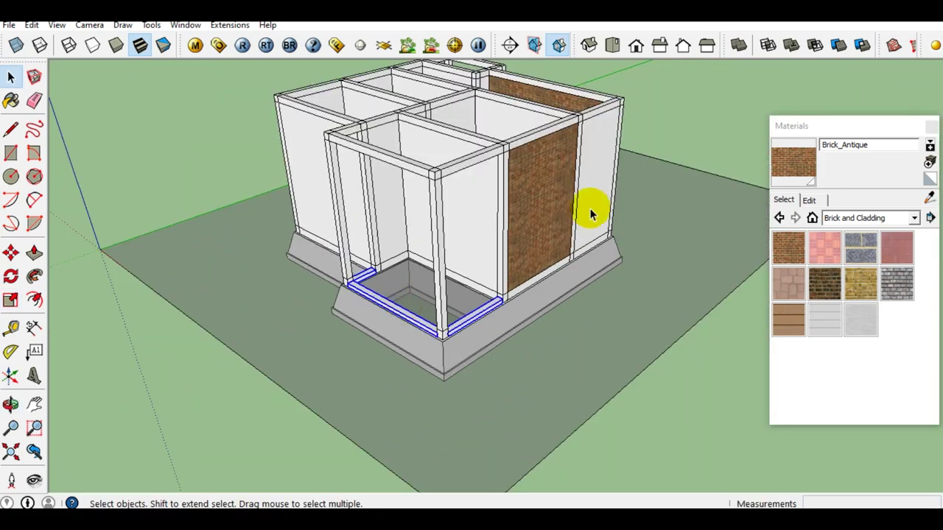
Place a section plane on the building's front face
{"action": "left_click", "coordinate": [509, 46]}
{"action": "middle_click_drag", "start_coordinate": [385, 310], "coordinate": [445, 287]}
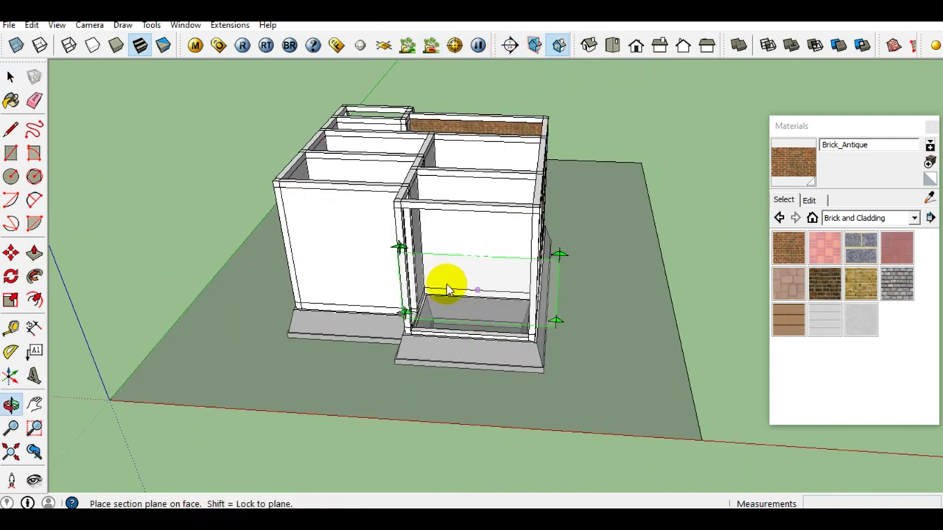
{"action": "scroll", "coordinate": [442, 287], "scroll_direction": "up", "scroll_amount": 1}
{"action": "left_click", "coordinate": [438, 286]}
{"action": "scroll", "coordinate": [413, 284], "scroll_direction": "down", "scroll_amount": 3}
{"action": "middle_click_drag", "start_coordinate": [400, 280], "coordinate": [285, 266]}
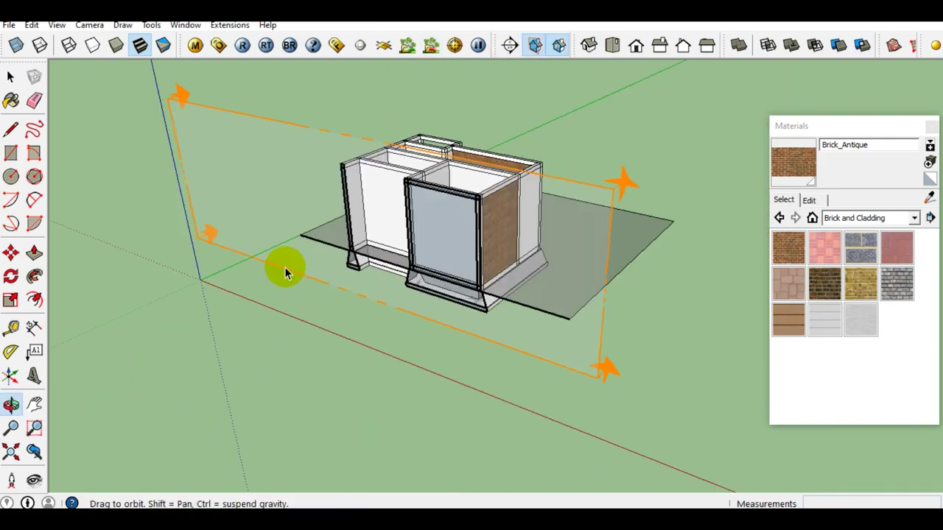
{"action": "scroll", "coordinate": [221, 268], "scroll_direction": "up", "scroll_amount": 2}
Move the section plane 150cm along the green axis
{"action": "left_click", "coordinate": [179, 223]}
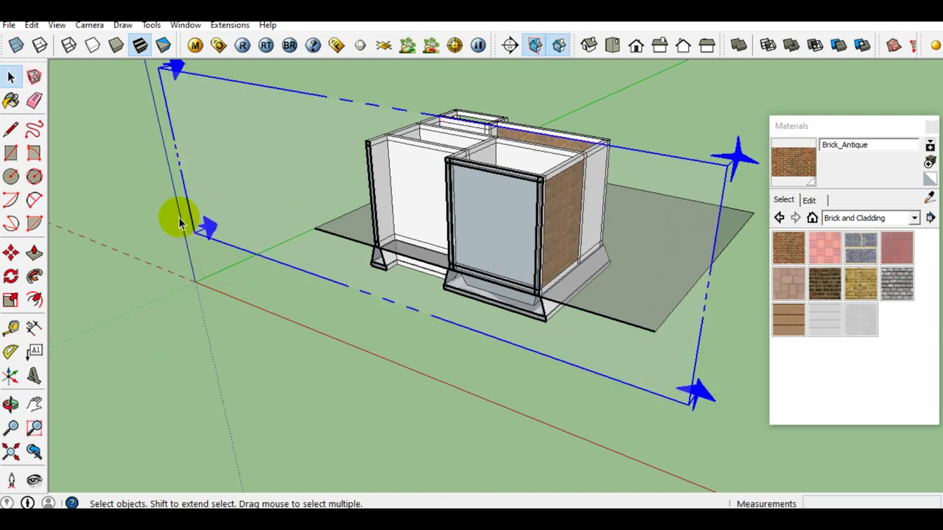
{"action": "key", "text": "m"}
{"action": "left_click", "coordinate": [219, 273]}
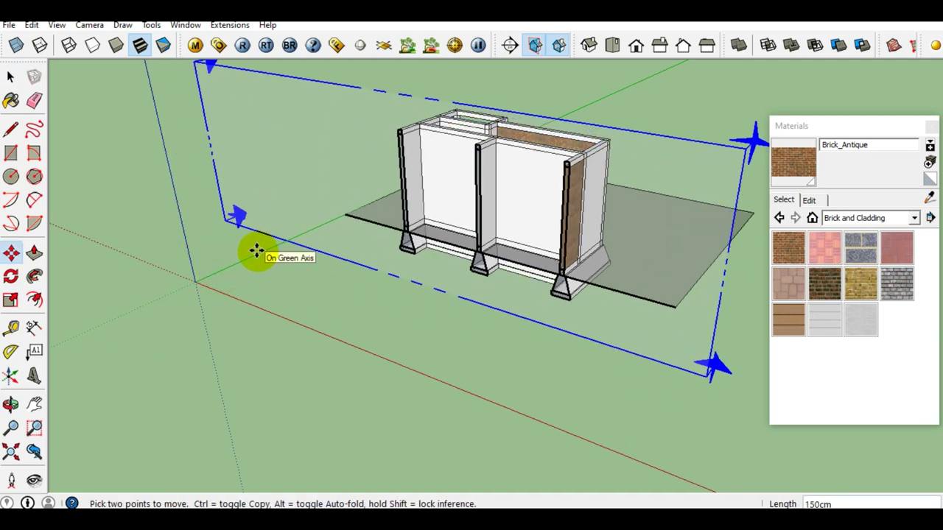
{"action": "left_click", "coordinate": [256, 251]}
{"action": "key", "text": "space"}
{"action": "scroll", "coordinate": [442, 229], "scroll_direction": "up", "scroll_amount": 3}
{"action": "mouse_move", "coordinate": [452, 231]}
{"action": "middle_mouse_down"}
{"action": "mouse_move", "coordinate": [625, 154]}
{"action": "mouse_move", "coordinate": [756, 76]}
{"action": "middle_mouse_up"}
{"action": "scroll", "coordinate": [756, 76], "scroll_direction": "down", "scroll_amount": 3}
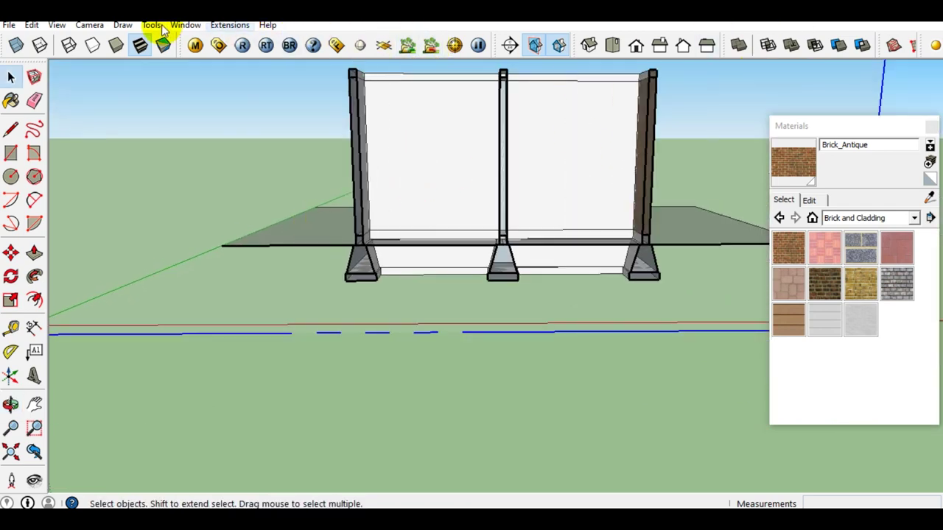
Check the cut in a parallel Front view, then return to perspective
{"action": "left_click", "coordinate": [88, 26]}
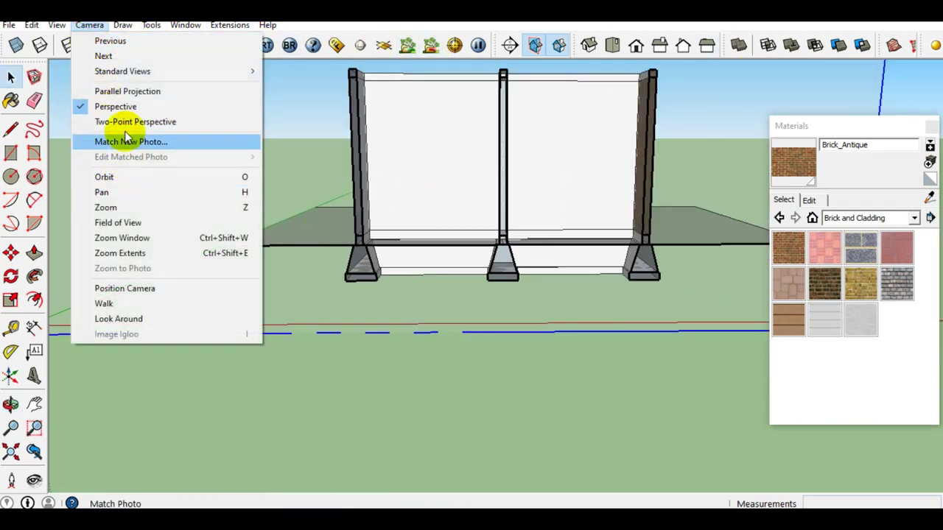
{"action": "left_click", "coordinate": [127, 92]}
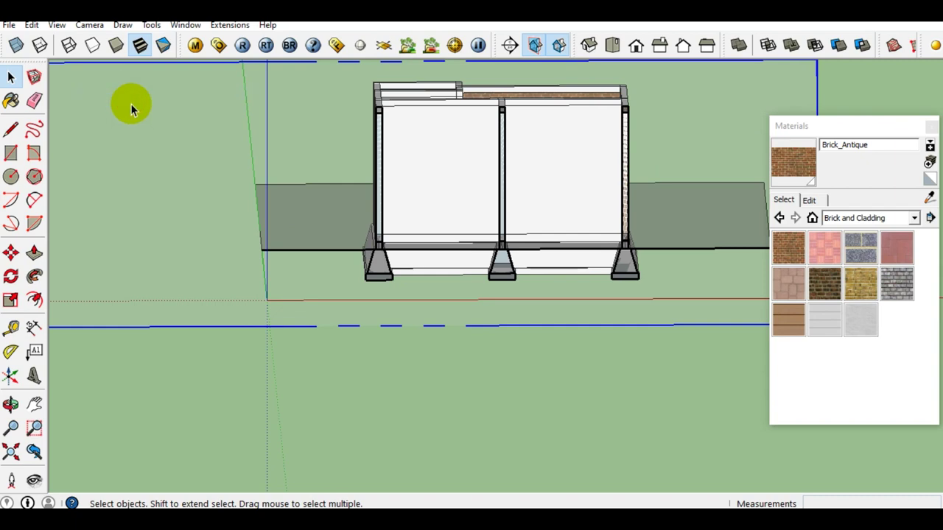
{"action": "left_click", "coordinate": [638, 47]}
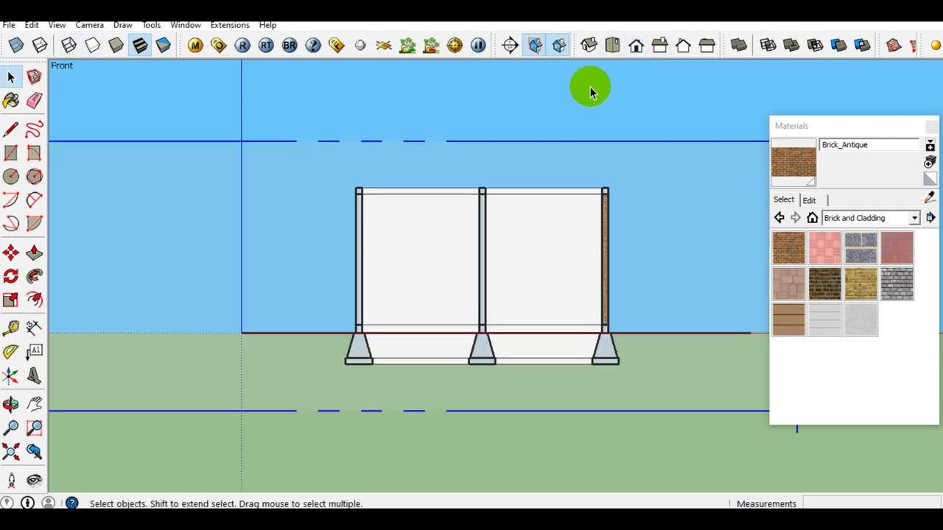
{"action": "left_click", "coordinate": [92, 26]}
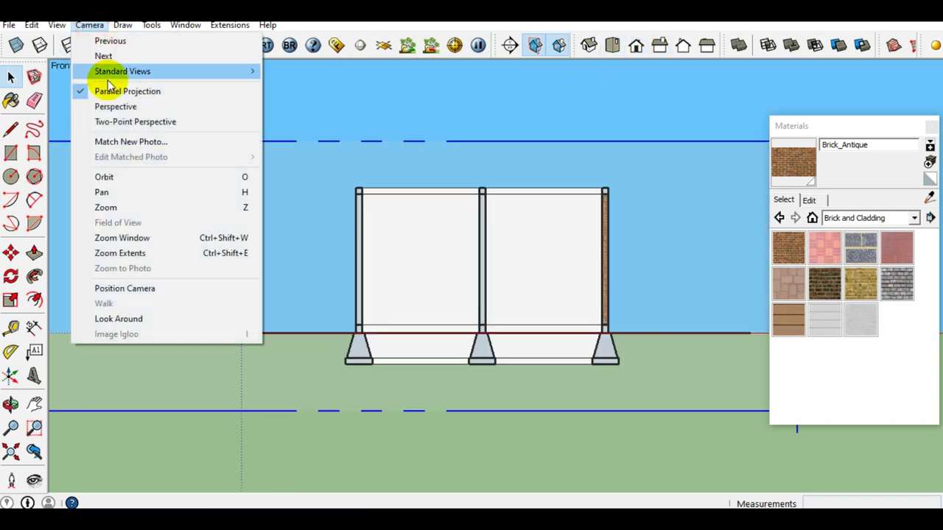
{"action": "left_click", "coordinate": [112, 106]}
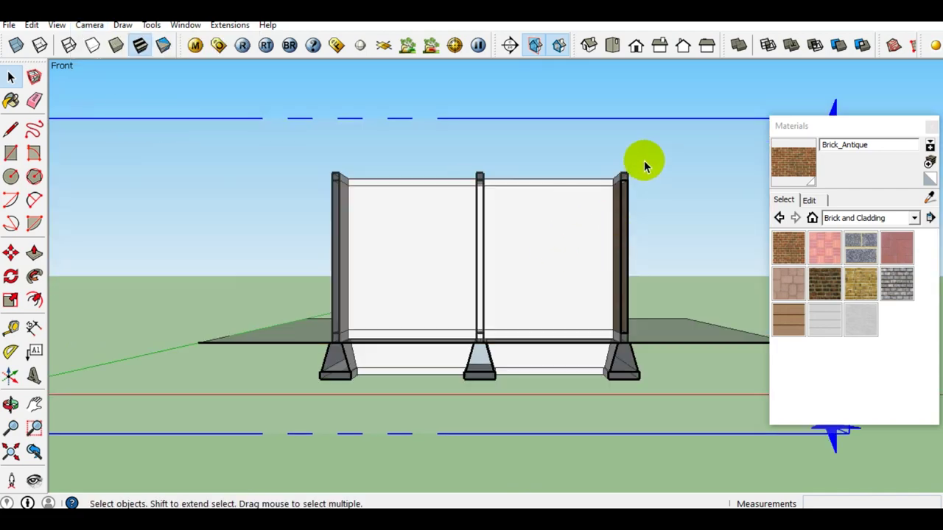
{"action": "mouse_move", "coordinate": [659, 189]}
{"action": "middle_mouse_down"}
{"action": "mouse_move", "coordinate": [506, 305]}
{"action": "mouse_move", "coordinate": [477, 230]}
{"action": "mouse_move", "coordinate": [516, 277]}
{"action": "mouse_move", "coordinate": [473, 282]}
{"action": "middle_mouse_up"}
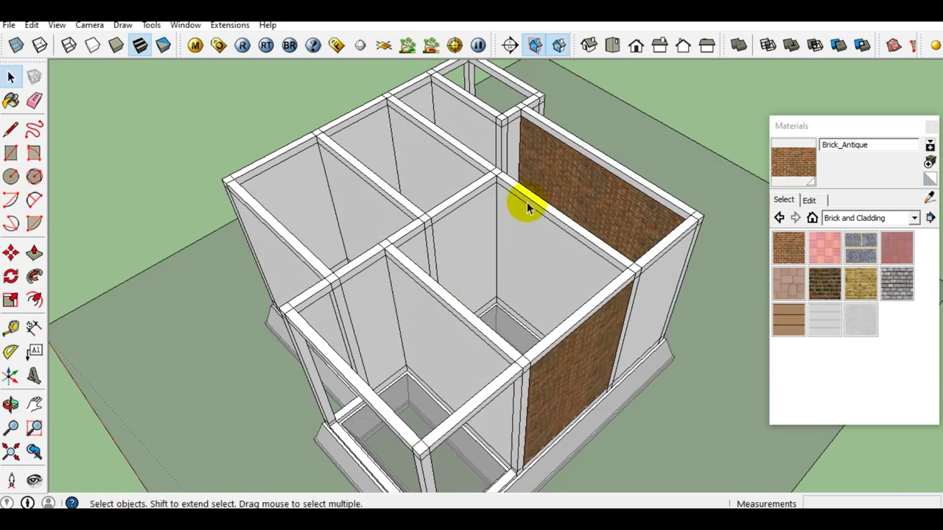
Draw roof slab rectangles over the front rooms and out to the back corner
{"action": "key", "text": "r"}
{"action": "middle_click_drag", "start_coordinate": [416, 453], "coordinate": [421, 460]}
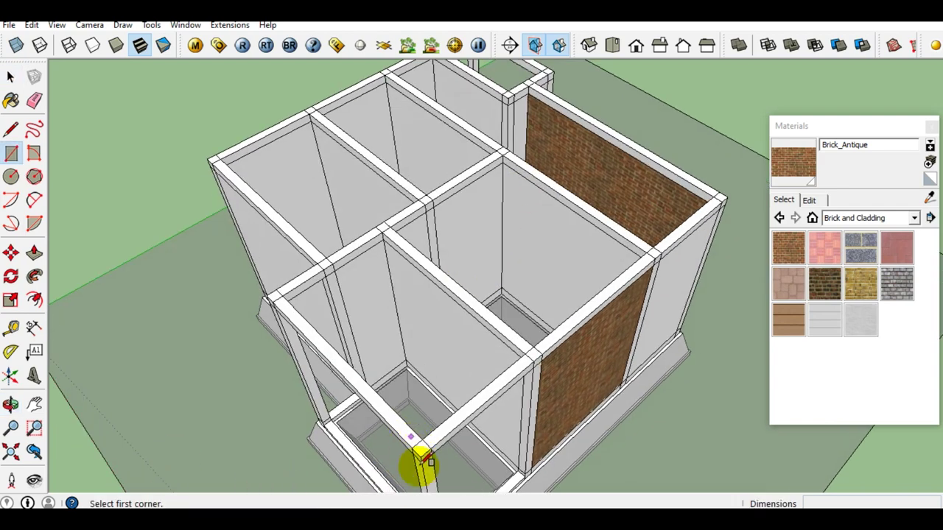
{"action": "left_click", "coordinate": [420, 453]}
{"action": "scroll", "coordinate": [508, 364], "scroll_direction": "down", "scroll_amount": 3}
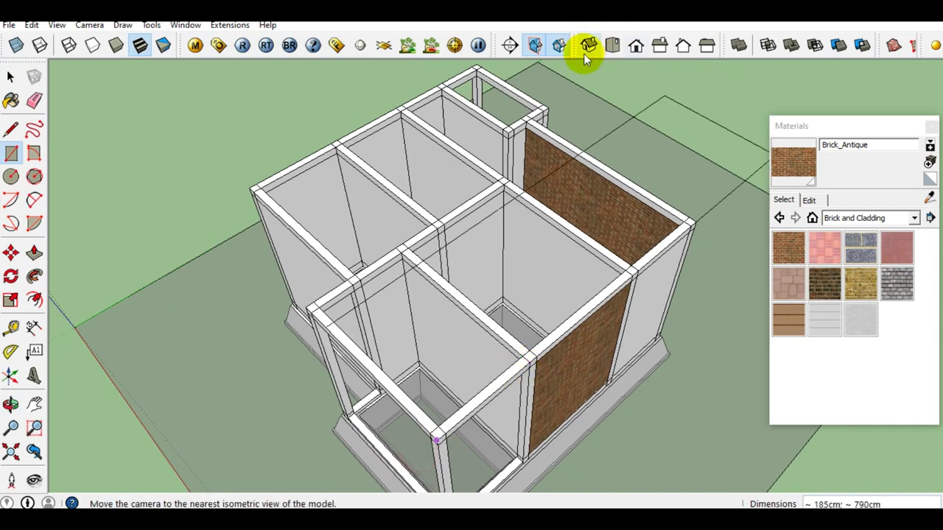
{"action": "scroll", "coordinate": [537, 139], "scroll_direction": "up", "scroll_amount": 3}
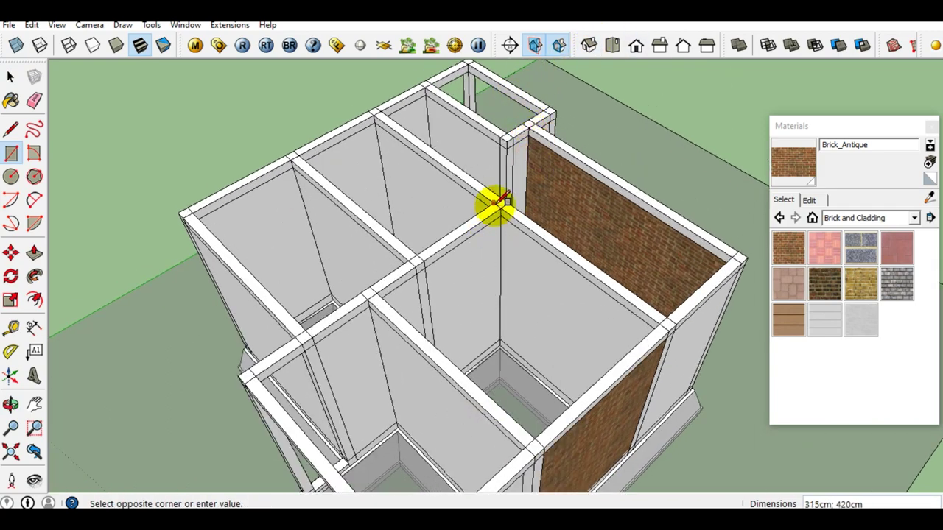
{"action": "scroll", "coordinate": [499, 201], "scroll_direction": "up", "scroll_amount": 1}
{"action": "left_click", "coordinate": [500, 197]}
{"action": "scroll", "coordinate": [494, 204], "scroll_direction": "down", "scroll_amount": 3}
{"action": "scroll", "coordinate": [357, 304], "scroll_direction": "up", "scroll_amount": 3}
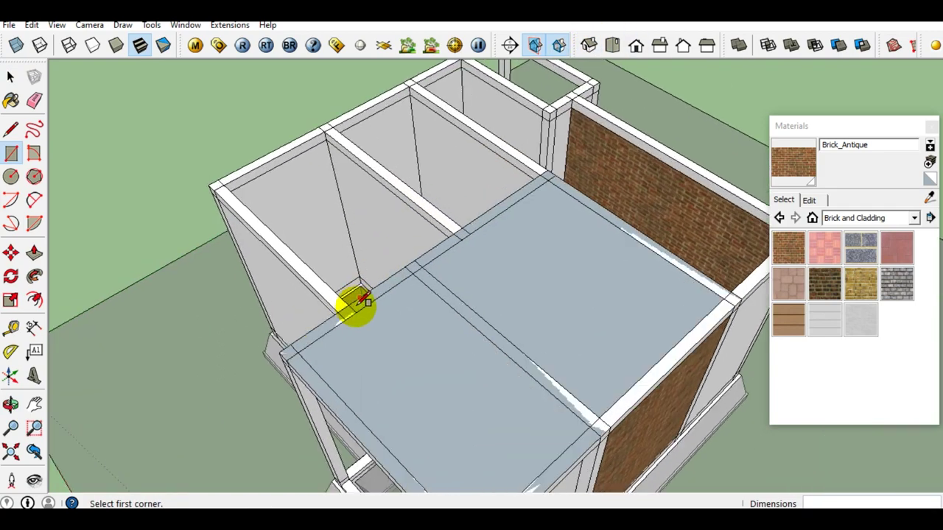
{"action": "left_click", "coordinate": [340, 310]}
{"action": "scroll", "coordinate": [340, 309], "scroll_direction": "down", "scroll_amount": 2}
{"action": "scroll", "coordinate": [459, 109], "scroll_direction": "up", "scroll_amount": 2}
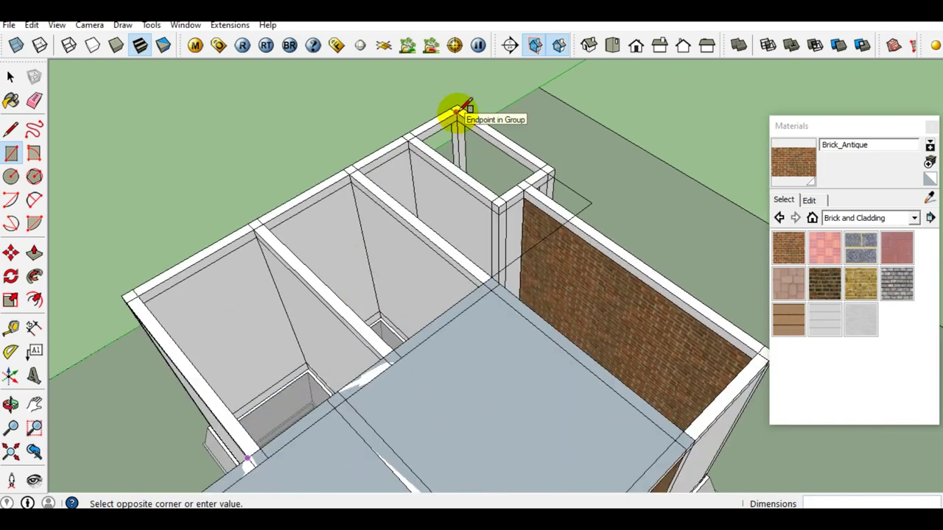
{"action": "scroll", "coordinate": [459, 107], "scroll_direction": "up", "scroll_amount": 1}
{"action": "left_click", "coordinate": [461, 101]}
{"action": "scroll", "coordinate": [460, 102], "scroll_direction": "down", "scroll_amount": 3}
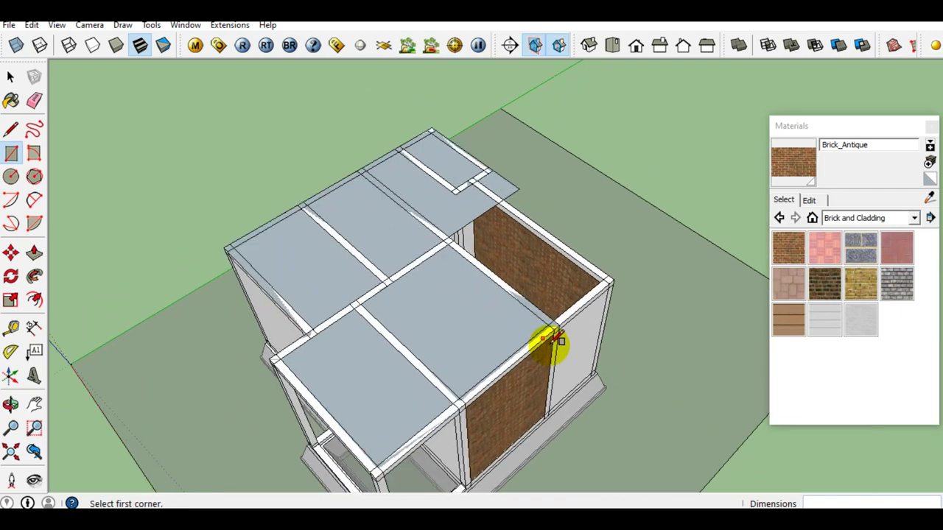
{"action": "scroll", "coordinate": [629, 254], "scroll_direction": "up", "scroll_amount": 3}
Draw the roof slab rectangle over the brick room
{"action": "left_click", "coordinate": [627, 257]}
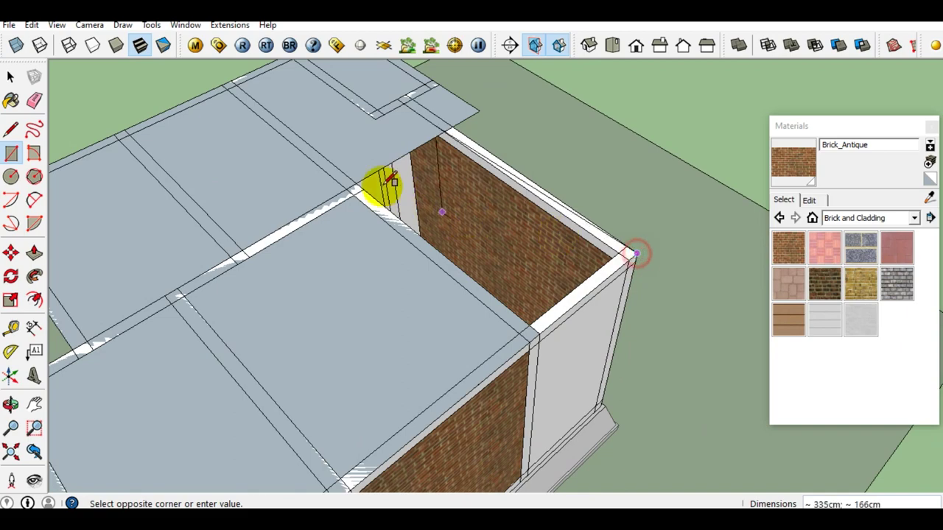
{"action": "left_click", "coordinate": [366, 180]}
{"action": "scroll", "coordinate": [484, 190], "scroll_direction": "down", "scroll_amount": 3}
{"action": "scroll", "coordinate": [479, 169], "scroll_direction": "down", "scroll_amount": 2}
{"action": "key", "text": "space"}
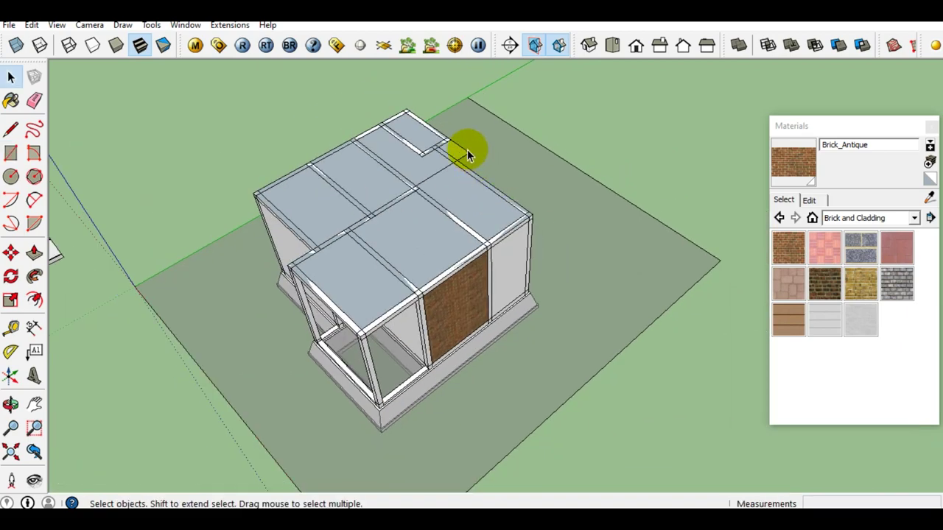
{"action": "scroll", "coordinate": [442, 149], "scroll_direction": "up", "scroll_amount": 4}
{"action": "scroll", "coordinate": [430, 201], "scroll_direction": "up", "scroll_amount": 2}
{"action": "scroll", "coordinate": [442, 202], "scroll_direction": "up", "scroll_amount": 1}
Draw a 50 cm edge from the roof edge to the notched corner
{"action": "key", "text": "l"}
{"action": "scroll", "coordinate": [456, 198], "scroll_direction": "up", "scroll_amount": 1}
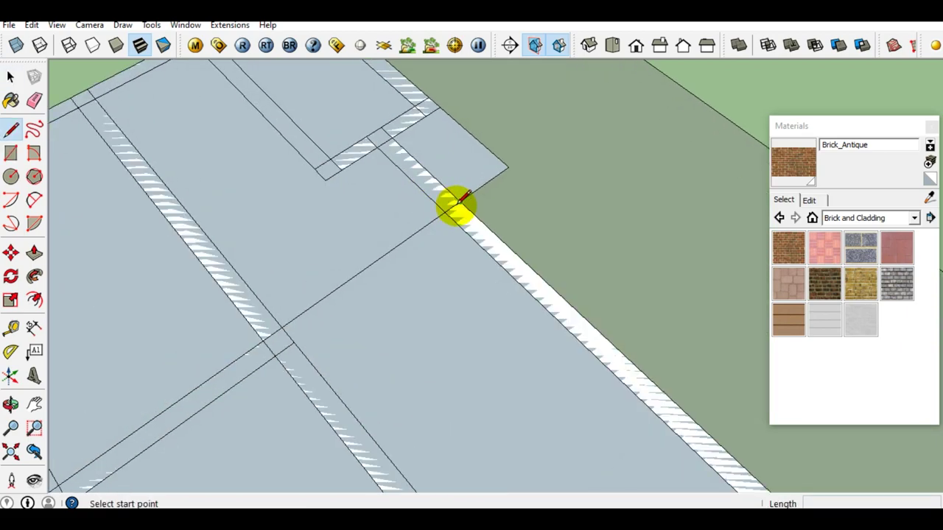
{"action": "left_click", "coordinate": [458, 201]}
{"action": "left_click", "coordinate": [426, 115]}
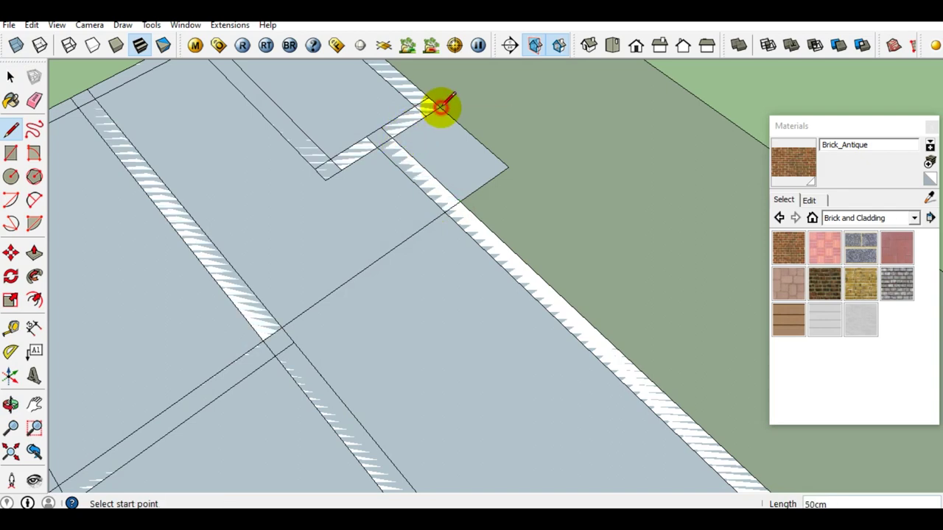
{"action": "key", "text": "space"}
Erase the stray diagonal edge at the corner and select the roof slab assembly
{"action": "key", "text": "e"}
{"action": "left_click", "coordinate": [497, 168]}
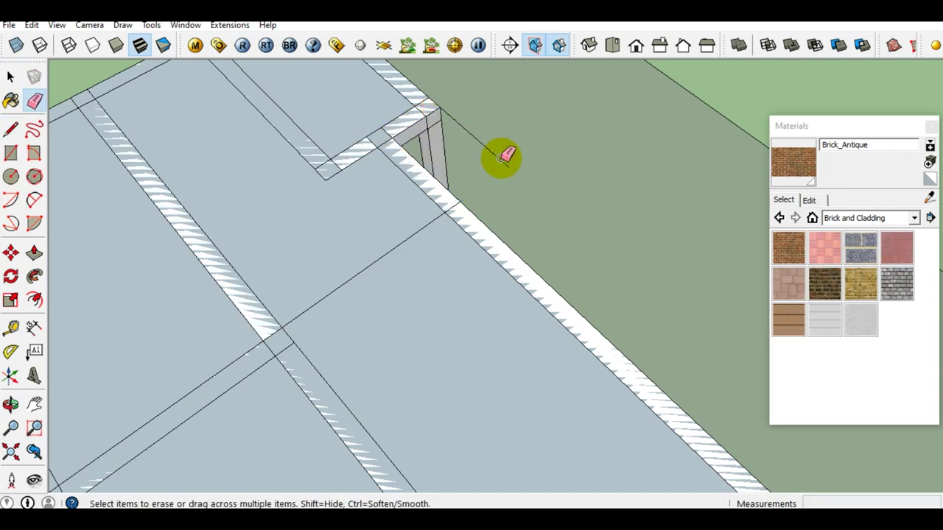
{"action": "key", "text": "space"}
{"action": "scroll", "coordinate": [508, 147], "scroll_direction": "down", "scroll_amount": 5}
{"action": "scroll", "coordinate": [515, 176], "scroll_direction": "down", "scroll_amount": 3}
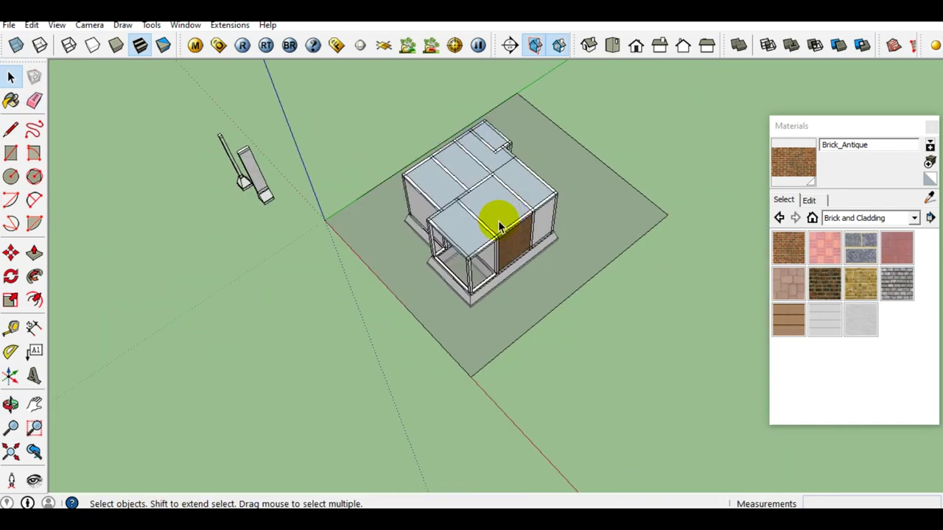
{"action": "scroll", "coordinate": [497, 210], "scroll_direction": "up", "scroll_amount": 1}
{"action": "triple_click", "coordinate": [499, 211]}
Move the roof slab off to the side of the house
{"action": "mouse_move", "coordinate": [499, 211]}
{"action": "middle_mouse_down"}
{"action": "mouse_move", "coordinate": [627, 209]}
{"action": "mouse_move", "coordinate": [566, 208]}
{"action": "middle_mouse_up"}
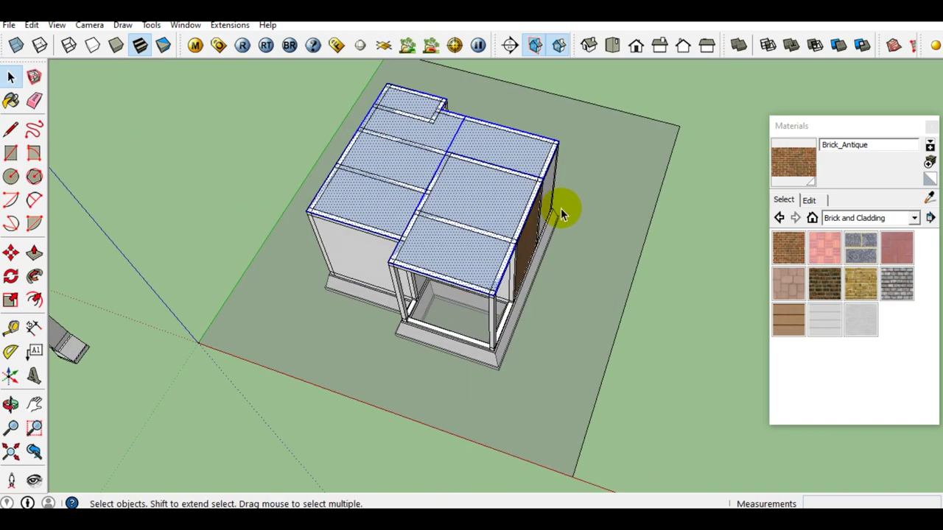
{"action": "key", "text": "m"}
{"action": "left_click", "coordinate": [499, 213]}
{"action": "mouse_move", "coordinate": [665, 275]}
{"action": "middle_mouse_down"}
{"action": "mouse_move", "coordinate": [507, 248]}
{"action": "mouse_move", "coordinate": [707, 318]}
{"action": "middle_mouse_up"}
{"action": "left_click", "coordinate": [707, 319]}
{"action": "key", "text": "space"}
Erase the seam edge so the two roof faces merge into one face
{"action": "scroll", "coordinate": [667, 306], "scroll_direction": "up", "scroll_amount": 2}
{"action": "left_click", "coordinate": [659, 300]}
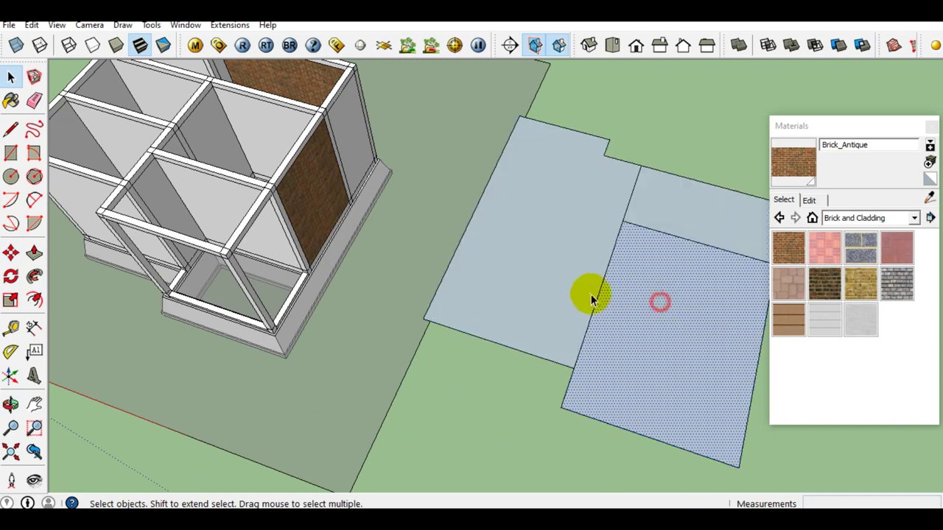
{"action": "key", "text": "e"}
{"action": "left_click", "coordinate": [597, 287]}
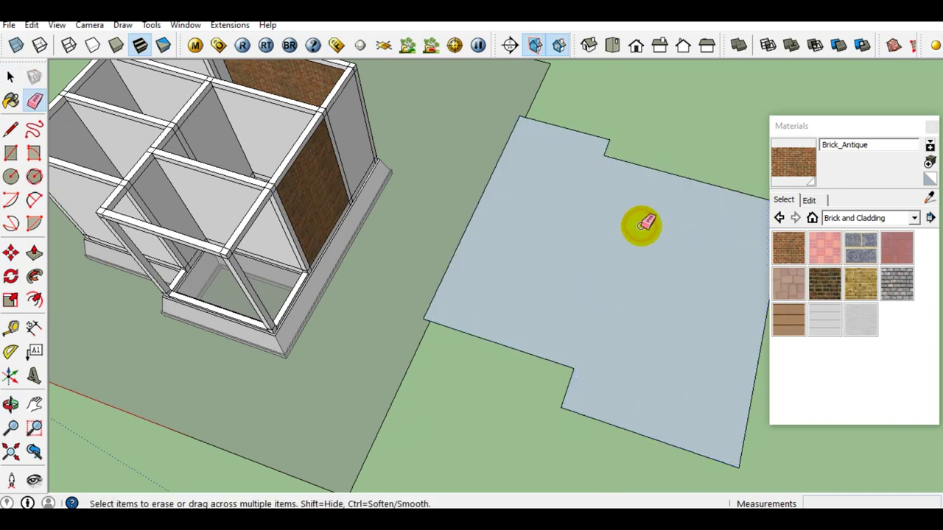
{"action": "key", "text": "space"}
Move the merged roof face back to rest on top of the walls
{"action": "scroll", "coordinate": [541, 268], "scroll_direction": "down", "scroll_amount": 2}
{"action": "scroll", "coordinate": [541, 268], "scroll_direction": "down", "scroll_amount": 1}
{"action": "left_click", "coordinate": [616, 335]}
{"action": "key", "text": "m"}
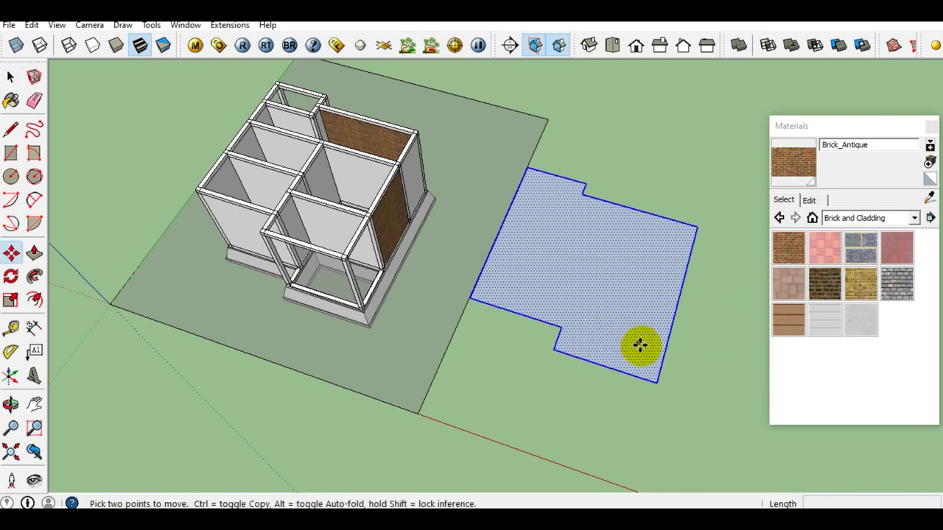
{"action": "left_click", "coordinate": [658, 383]}
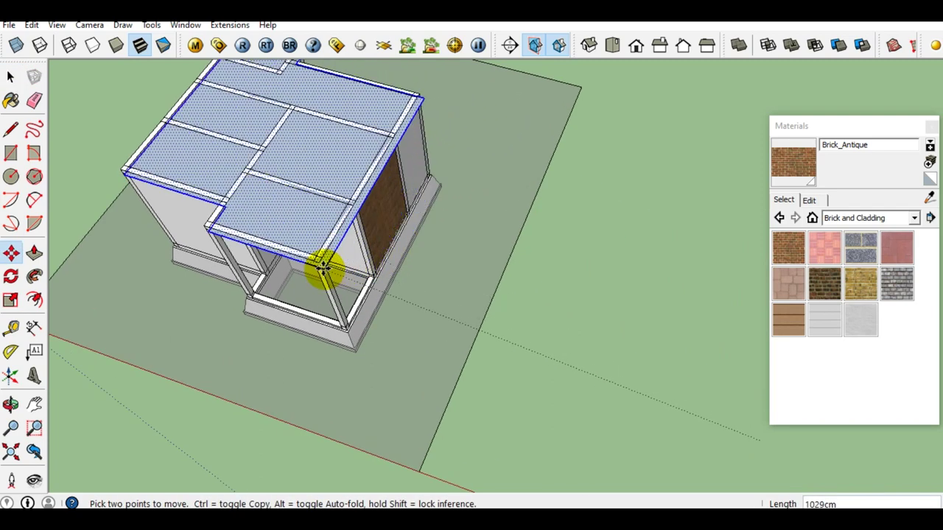
{"action": "scroll", "coordinate": [322, 263], "scroll_direction": "up", "scroll_amount": 2}
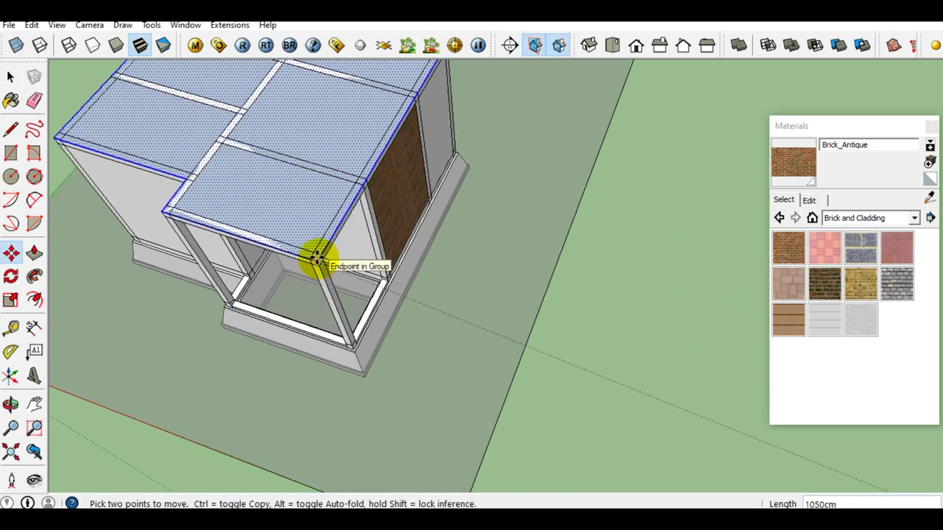
{"action": "left_click", "coordinate": [316, 257]}
{"action": "key", "text": "space"}
{"action": "mouse_move", "coordinate": [242, 139]}
{"action": "middle_mouse_down"}
{"action": "mouse_move", "coordinate": [413, 151]}
{"action": "mouse_move", "coordinate": [270, 156]}
{"action": "middle_mouse_up"}
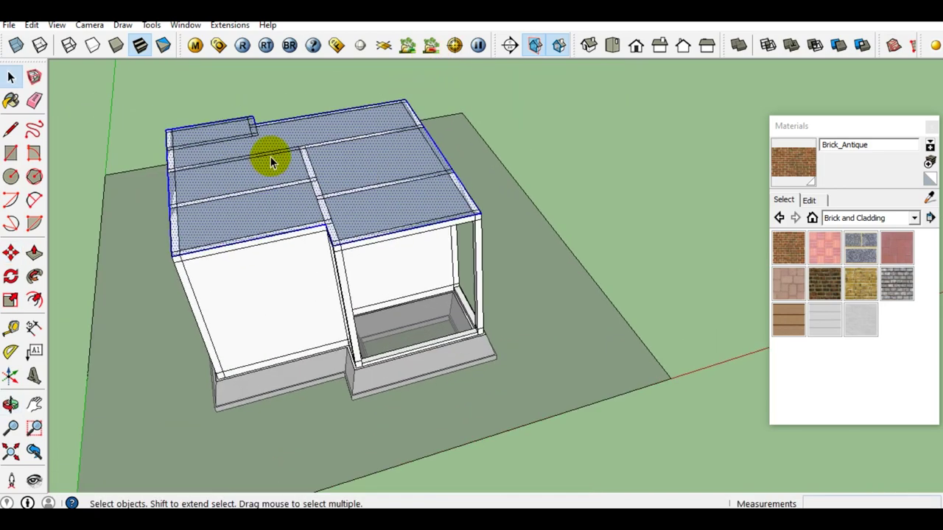
{"action": "scroll", "coordinate": [270, 156], "scroll_direction": "up", "scroll_amount": 3}
{"action": "mouse_move", "coordinate": [326, 137]}
{"action": "middle_mouse_down"}
{"action": "mouse_move", "coordinate": [322, 67]}
{"action": "mouse_move", "coordinate": [326, 89]}
{"action": "middle_mouse_up"}
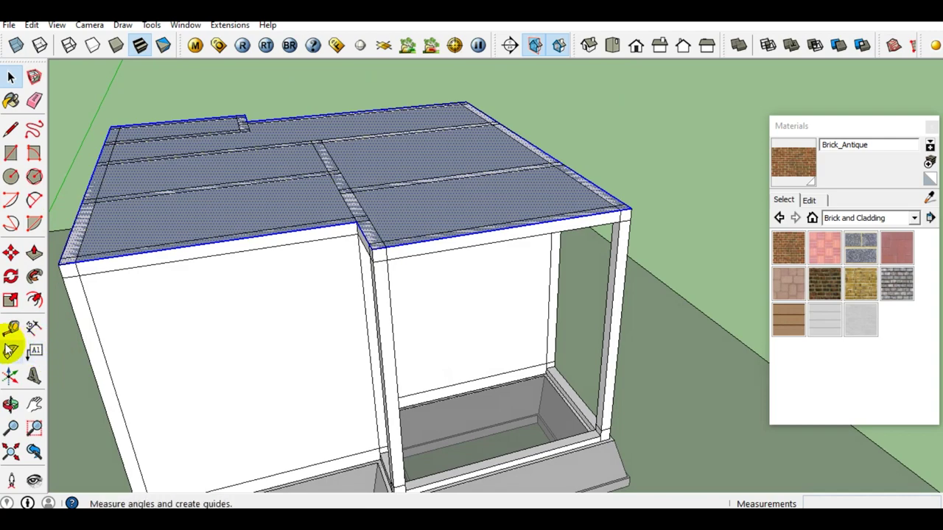
{"action": "left_click", "coordinate": [11, 352]}
Add a 30° protractor guide from the front wall's top corner, based on its top edge
{"action": "scroll", "coordinate": [194, 194], "scroll_direction": "up", "scroll_amount": 2}
{"action": "mouse_move", "coordinate": [194, 194]}
{"action": "middle_mouse_down"}
{"action": "mouse_move", "coordinate": [226, 158]}
{"action": "mouse_move", "coordinate": [114, 142]}
{"action": "middle_mouse_up"}
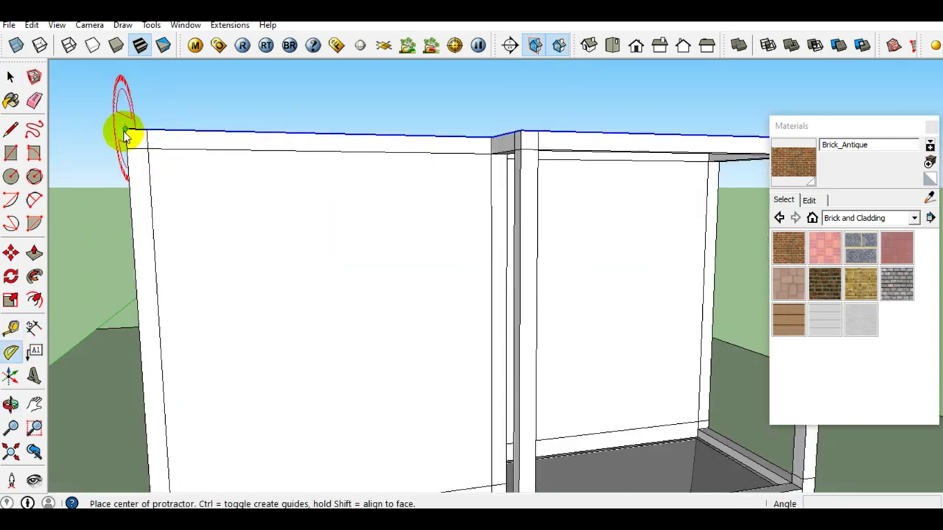
{"action": "left_click", "coordinate": [130, 134]}
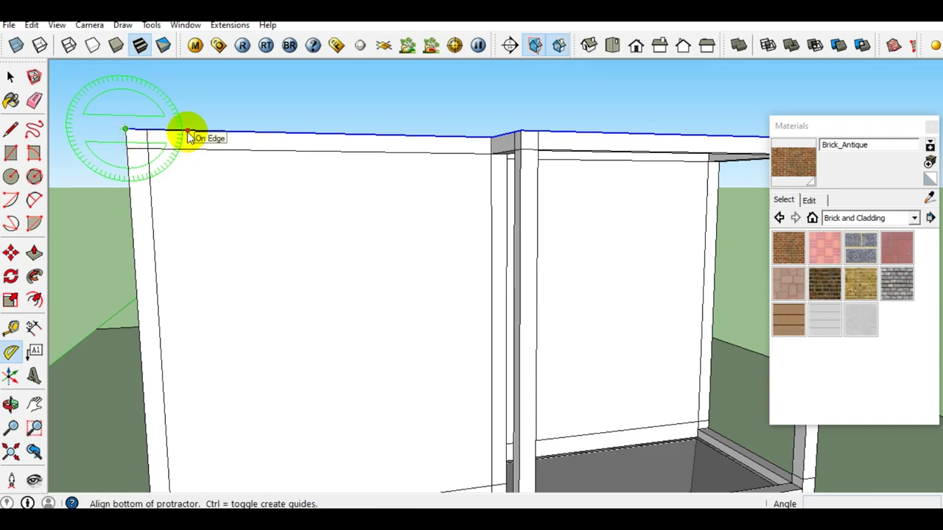
{"action": "left_click", "coordinate": [189, 132]}
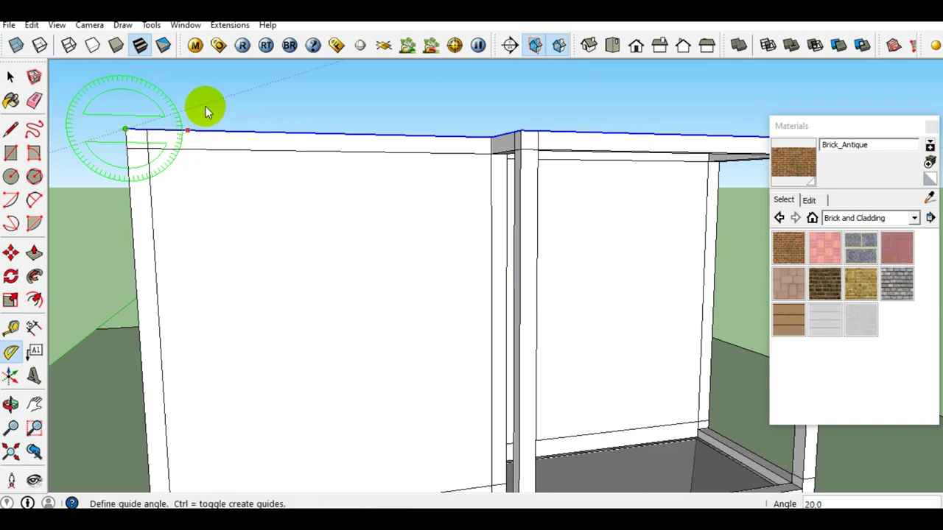
{"action": "type", "text": "0"}
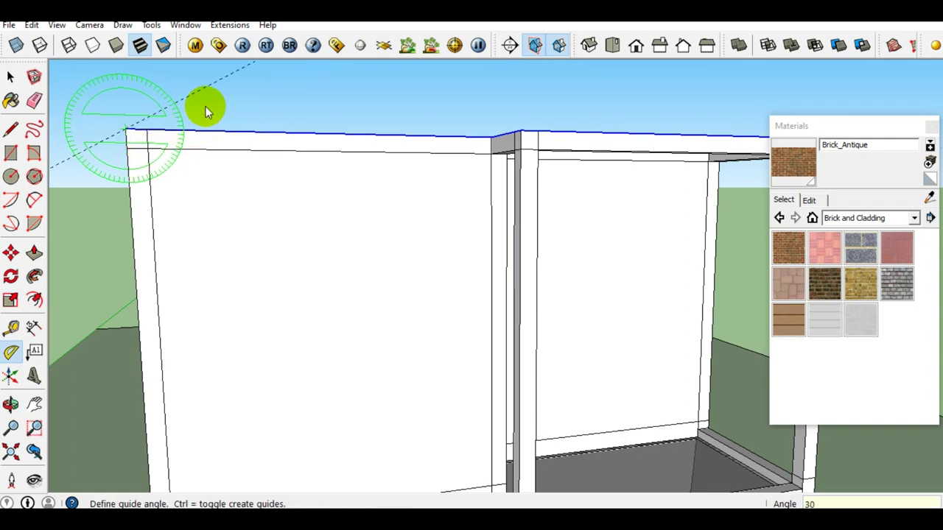
{"action": "key", "text": "Return"}
{"action": "key", "text": "space"}
{"action": "mouse_move", "coordinate": [262, 170]}
{"action": "middle_mouse_down"}
{"action": "mouse_move", "coordinate": [360, 118]}
{"action": "mouse_move", "coordinate": [242, 231]}
{"action": "mouse_move", "coordinate": [200, 236]}
{"action": "mouse_move", "coordinate": [286, 224]}
{"action": "mouse_move", "coordinate": [252, 212]}
{"action": "mouse_move", "coordinate": [321, 187]}
{"action": "middle_mouse_up"}
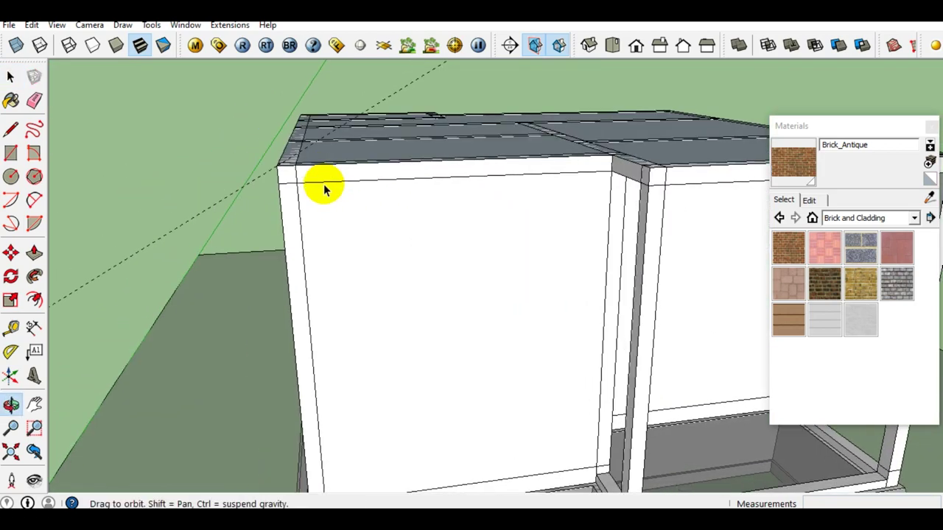
Draw the sloped gable edge from the wall's top corner along the 30° guide
{"action": "key", "text": "l"}
{"action": "left_click", "coordinate": [276, 162]}
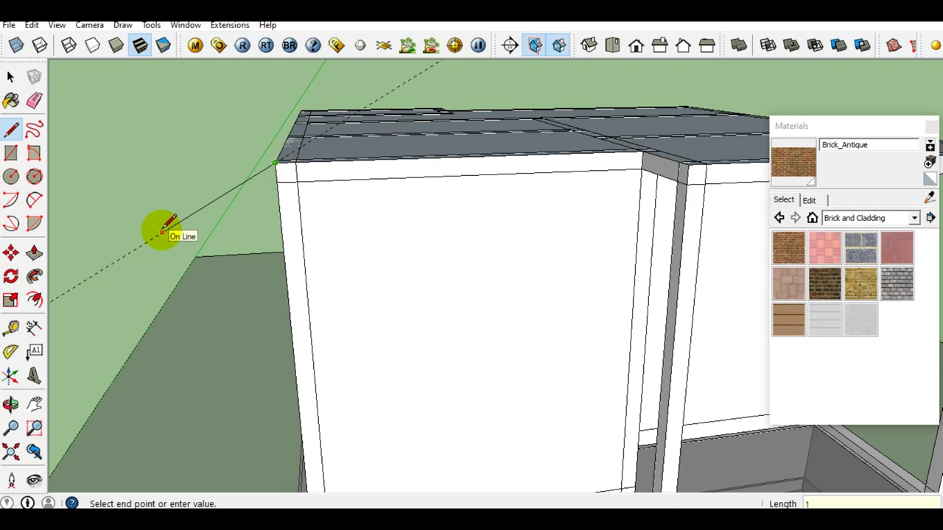
{"action": "scroll", "coordinate": [131, 189], "scroll_direction": "up", "scroll_amount": 1}
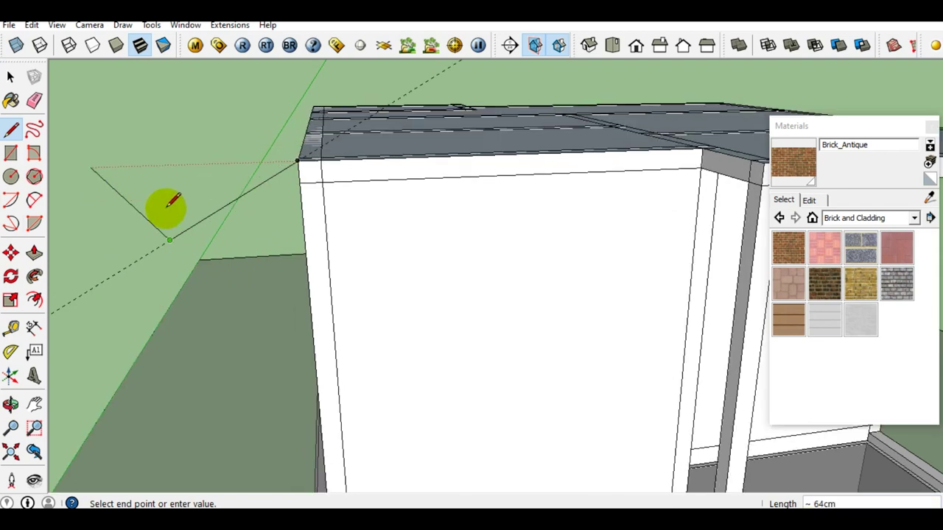
{"action": "scroll", "coordinate": [154, 214], "scroll_direction": "up", "scroll_amount": 1}
{"action": "key", "text": "space"}
{"action": "scroll", "coordinate": [315, 174], "scroll_direction": "down", "scroll_amount": 1}
{"action": "mouse_move", "coordinate": [316, 174]}
{"action": "middle_mouse_down"}
{"action": "mouse_move", "coordinate": [245, 115]}
{"action": "mouse_move", "coordinate": [328, 117]}
{"action": "mouse_move", "coordinate": [307, 204]}
{"action": "mouse_move", "coordinate": [278, 254]}
{"action": "middle_mouse_up"}
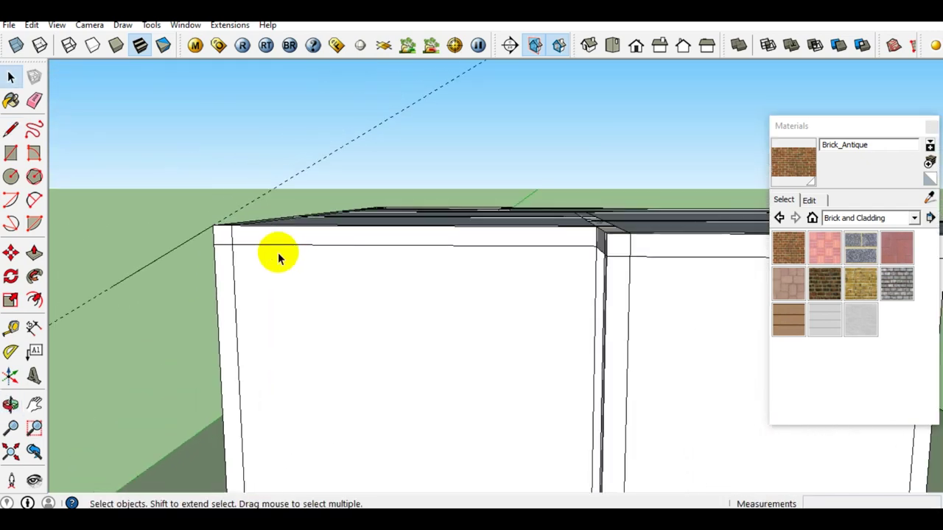
{"action": "key", "text": "l"}
{"action": "left_click", "coordinate": [221, 221]}
{"action": "scroll", "coordinate": [221, 224], "scroll_direction": "down", "scroll_amount": 3}
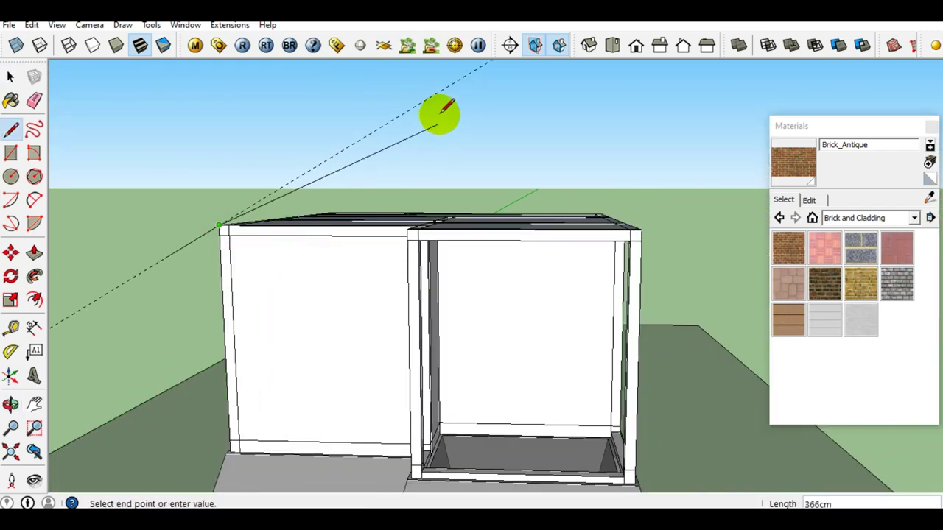
{"action": "left_click", "coordinate": [427, 98]}
{"action": "key", "text": "Escape"}
Draw a vertical edge from the wall top up to the slope, closing the triangular gable face
{"action": "middle_click_drag", "start_coordinate": [410, 185], "coordinate": [388, 294]}
{"action": "scroll", "coordinate": [390, 291], "scroll_direction": "up", "scroll_amount": 1}
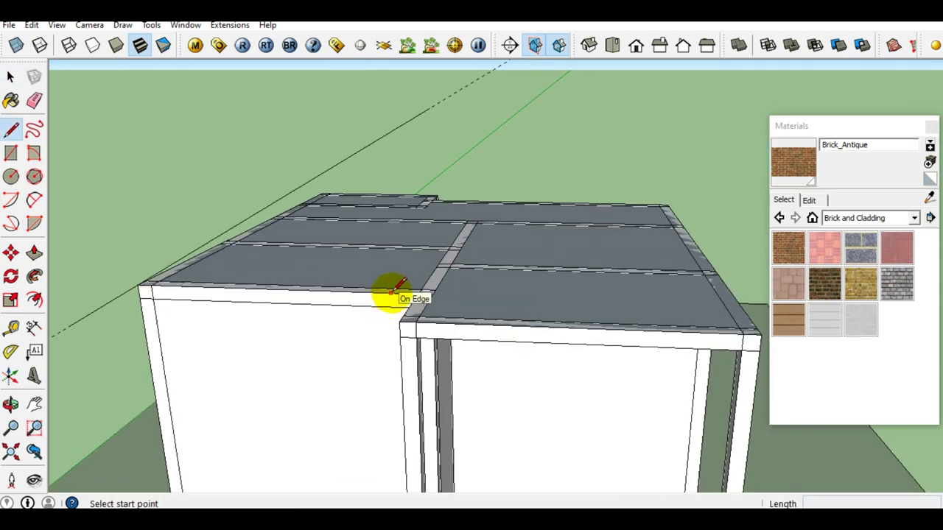
{"action": "left_click", "coordinate": [390, 291]}
{"action": "left_click", "coordinate": [382, 112]}
{"action": "key", "text": "space"}
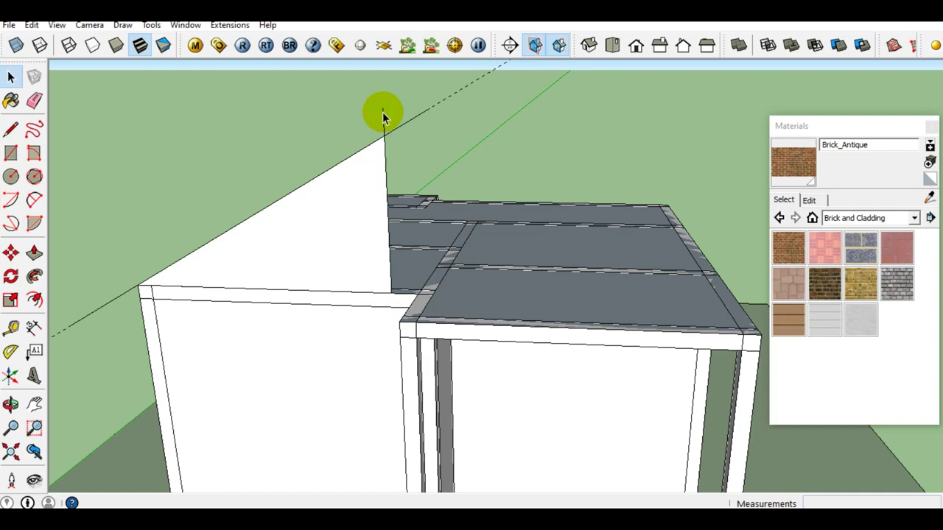
{"action": "key", "text": "e"}
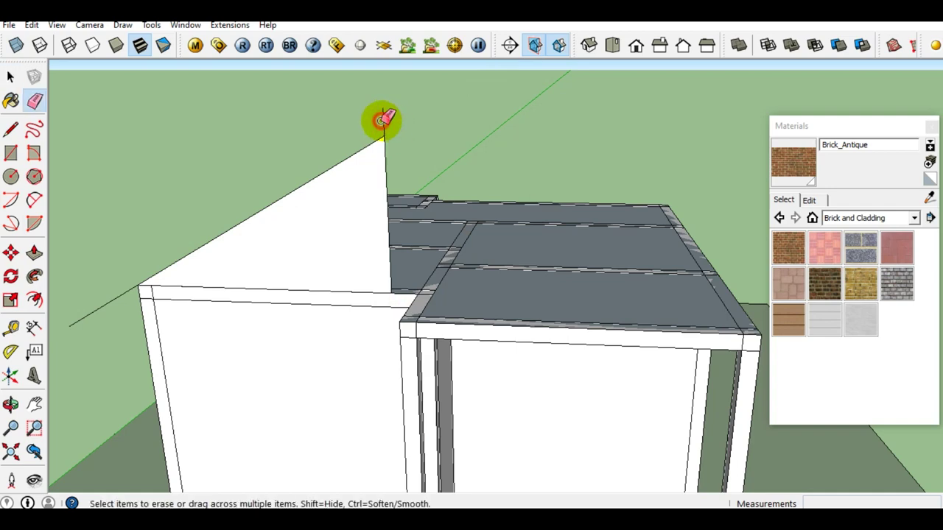
{"action": "key", "text": "space"}
{"action": "middle_click_drag", "start_coordinate": [382, 120], "coordinate": [294, 206]}
{"action": "scroll", "coordinate": [236, 240], "scroll_direction": "up", "scroll_amount": 3}
{"action": "mouse_move", "coordinate": [316, 170]}
{"action": "middle_mouse_down"}
{"action": "mouse_move", "coordinate": [332, 174]}
{"action": "mouse_move", "coordinate": [310, 146]}
{"action": "middle_mouse_up"}
{"action": "key", "text": "t"}
{"action": "left_click", "coordinate": [311, 148]}
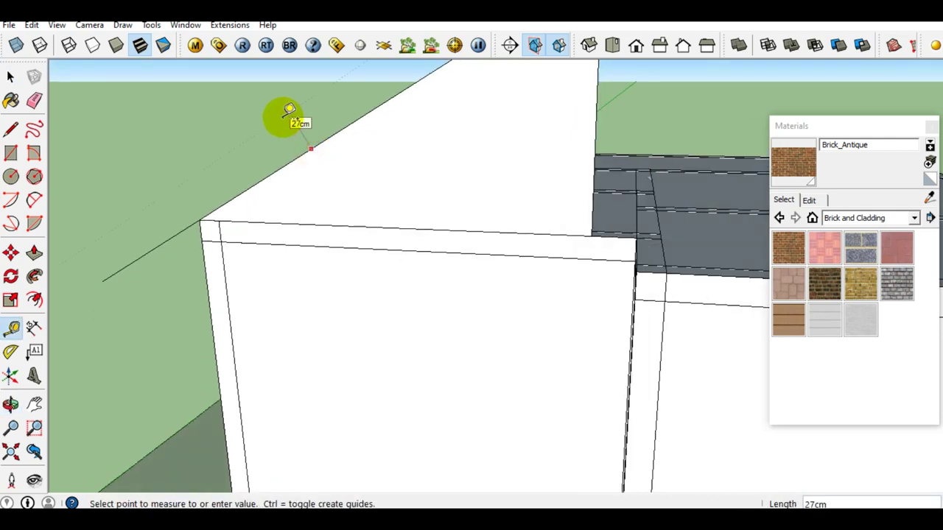
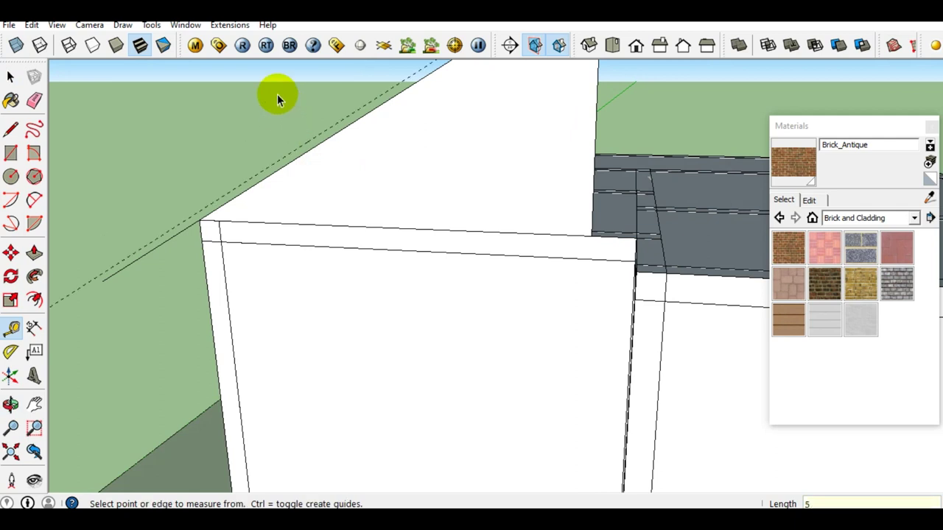
Delete the old guide line and measure from the gable's sloped edge
{"action": "key", "text": "space"}
{"action": "mouse_move", "coordinate": [339, 153]}
{"action": "middle_mouse_down"}
{"action": "mouse_move", "coordinate": [353, 111]}
{"action": "mouse_move", "coordinate": [331, 129]}
{"action": "middle_mouse_up"}
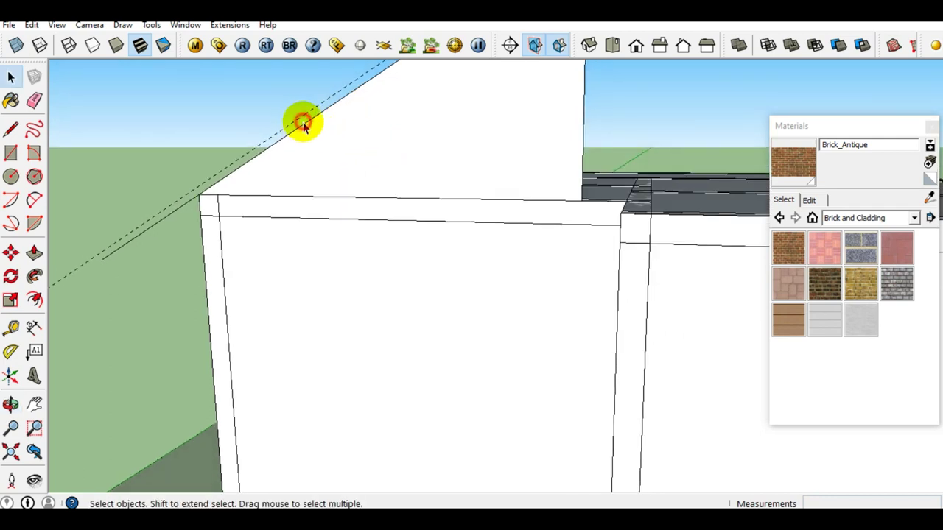
{"action": "scroll", "coordinate": [296, 119], "scroll_direction": "up", "scroll_amount": 2}
{"action": "key", "text": "Delete"}
{"action": "key", "text": "t"}
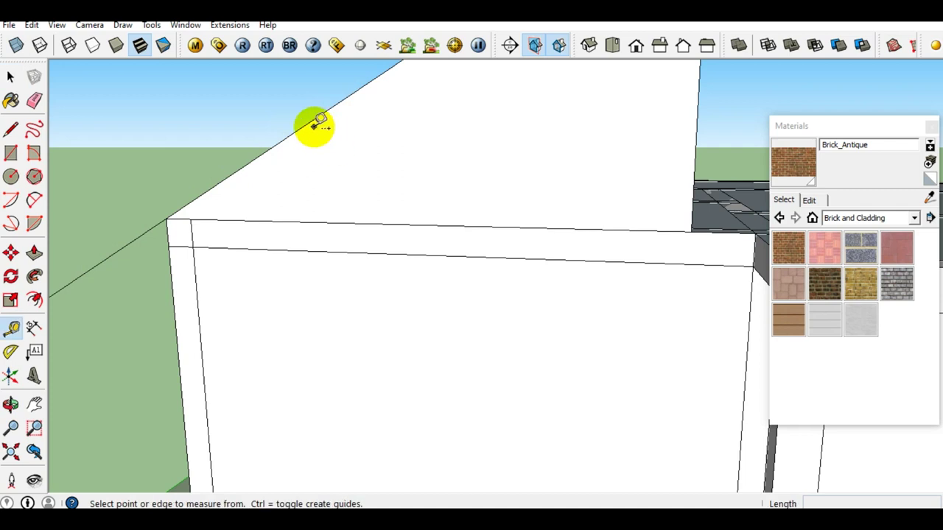
{"action": "left_click", "coordinate": [311, 122]}
{"action": "type", "text": "10"}
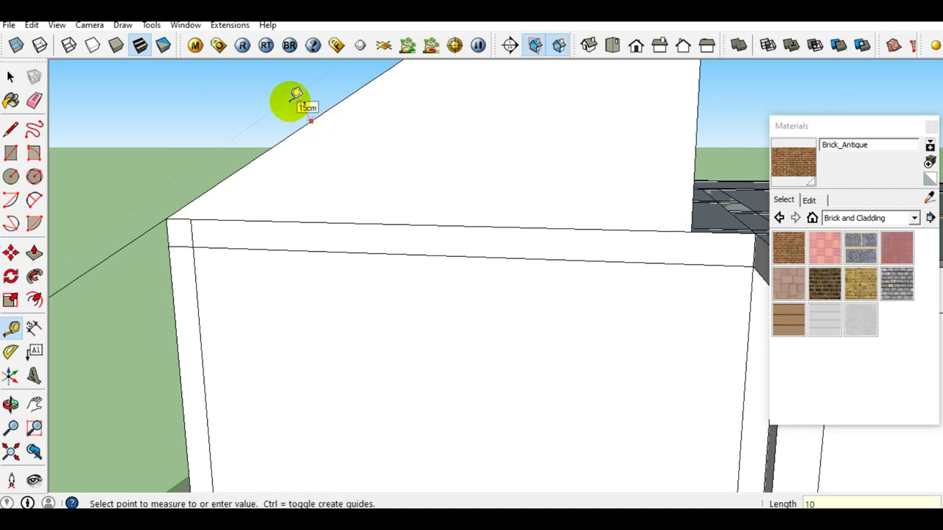
{"action": "key", "text": "space"}
{"action": "scroll", "coordinate": [351, 175], "scroll_direction": "down", "scroll_amount": 2}
{"action": "middle_click_drag", "start_coordinate": [351, 174], "coordinate": [420, 185]}
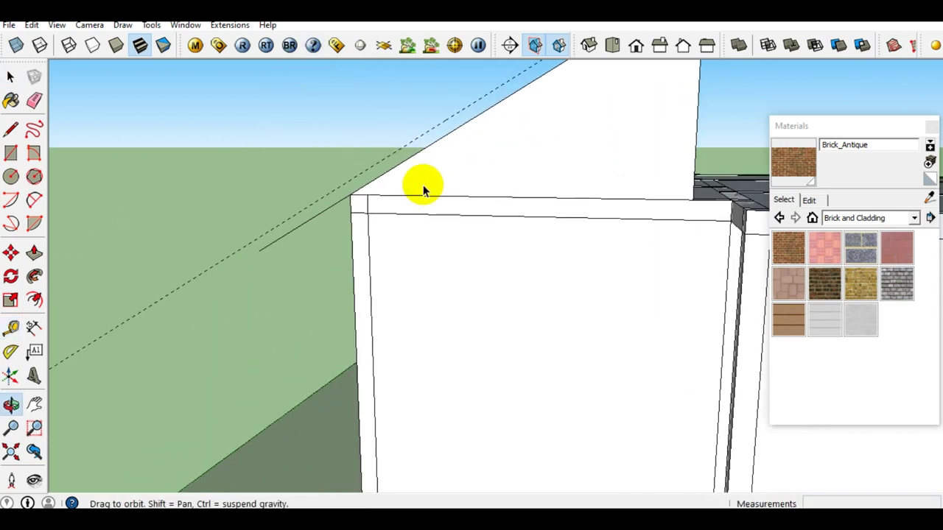
Extend the gable slope outward past the wall and draw a vertical edge at the corner
{"action": "key", "text": "l"}
{"action": "scroll", "coordinate": [249, 248], "scroll_direction": "up", "scroll_amount": 2}
{"action": "left_click", "coordinate": [255, 262]}
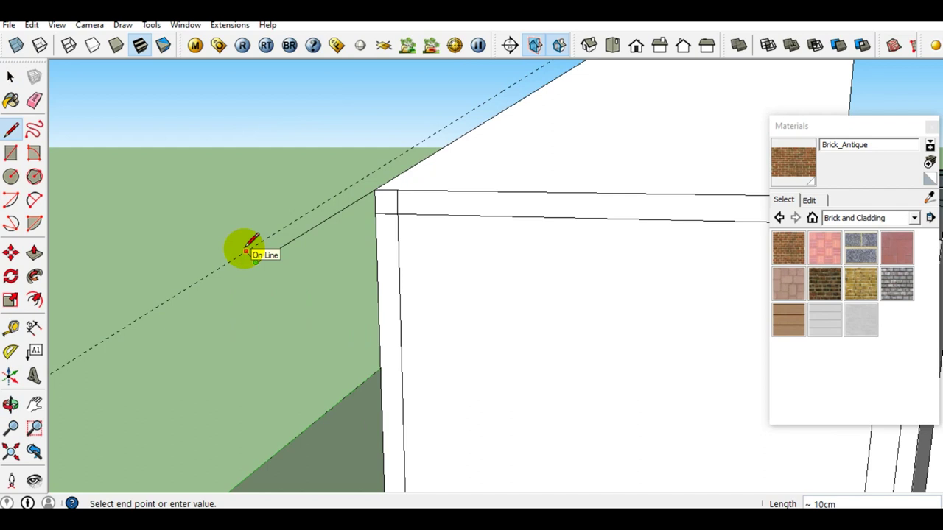
{"action": "scroll", "coordinate": [247, 249], "scroll_direction": "down", "scroll_amount": 3}
{"action": "middle_click_drag", "start_coordinate": [375, 168], "coordinate": [236, 261]}
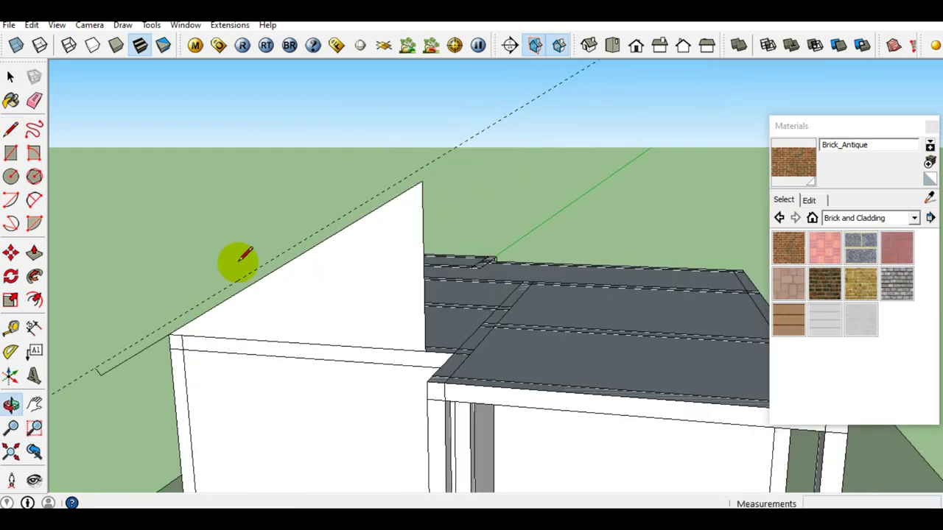
{"action": "left_click", "coordinate": [505, 113]}
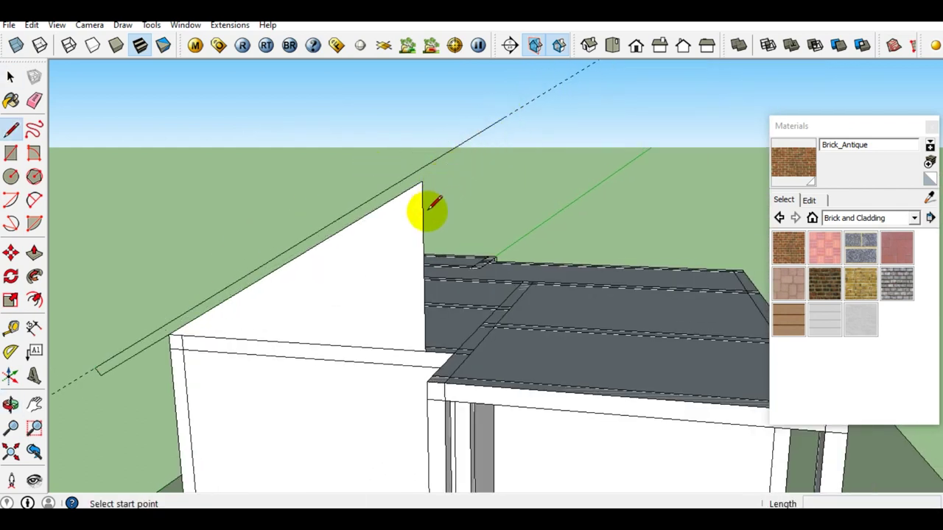
{"action": "left_click", "coordinate": [423, 179]}
{"action": "left_click", "coordinate": [415, 126]}
Erase the stray construction lines left on the gable
{"action": "key", "text": "space"}
{"action": "scroll", "coordinate": [380, 195], "scroll_direction": "up", "scroll_amount": 1}
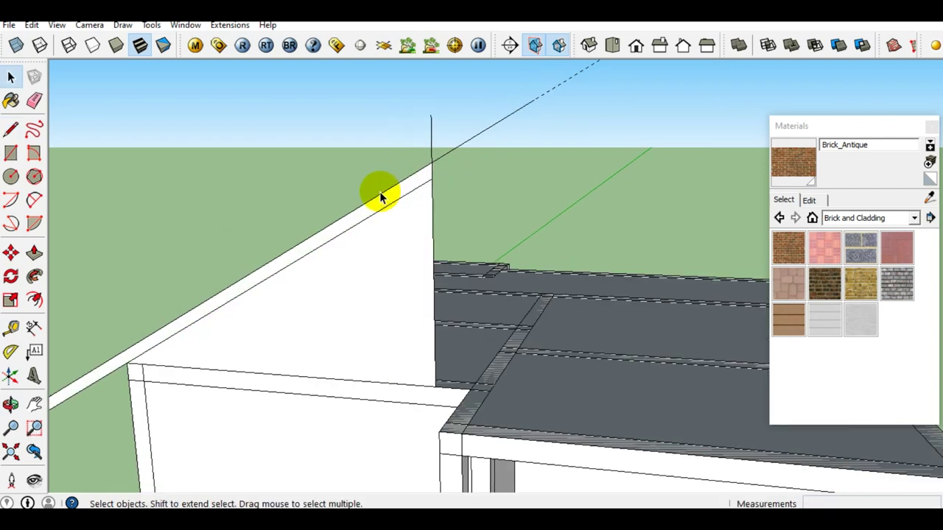
{"action": "key", "text": "e"}
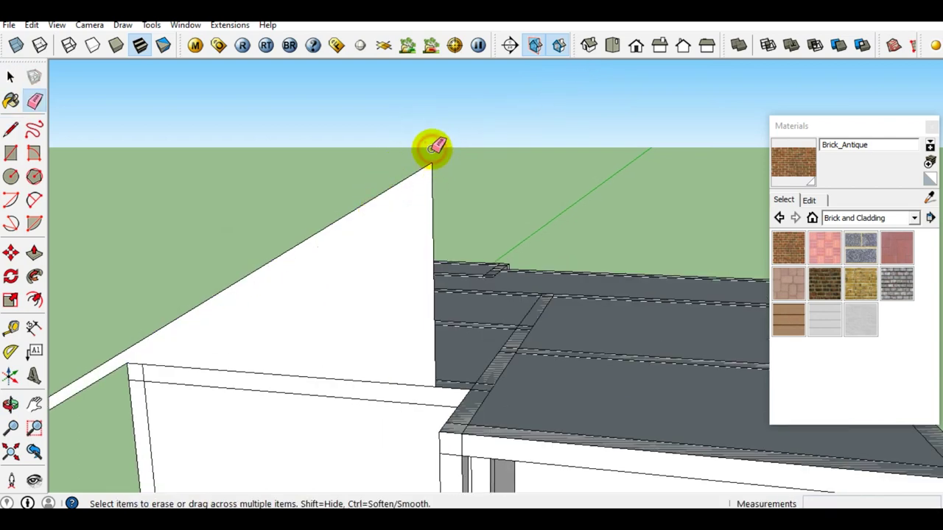
{"action": "key", "text": "space"}
{"action": "scroll", "coordinate": [378, 232], "scroll_direction": "down", "scroll_amount": 3}
{"action": "mouse_move", "coordinate": [378, 232]}
{"action": "middle_mouse_down"}
{"action": "mouse_move", "coordinate": [385, 295]}
{"action": "mouse_move", "coordinate": [593, 383]}
{"action": "middle_mouse_up"}
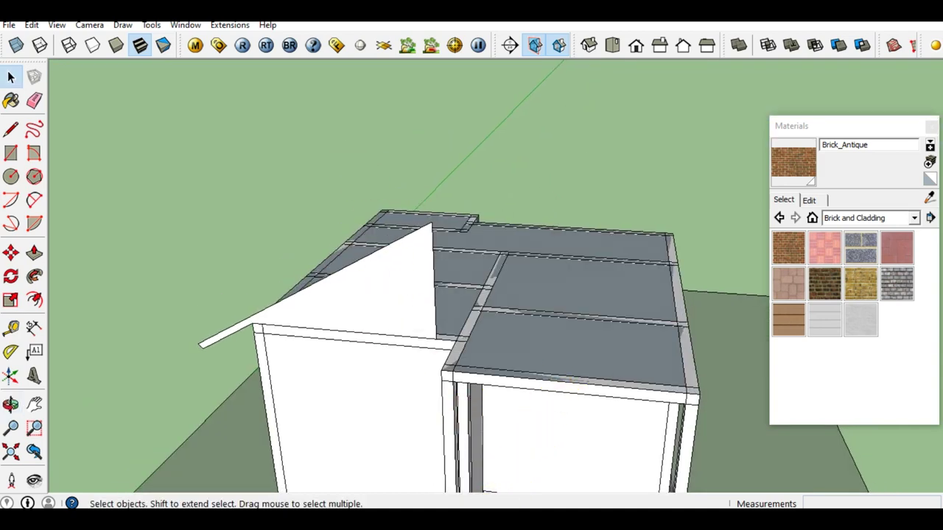
Select the roof edge loop and use Follow Me to sweep the gable profile along it
{"action": "left_click", "coordinate": [553, 298]}
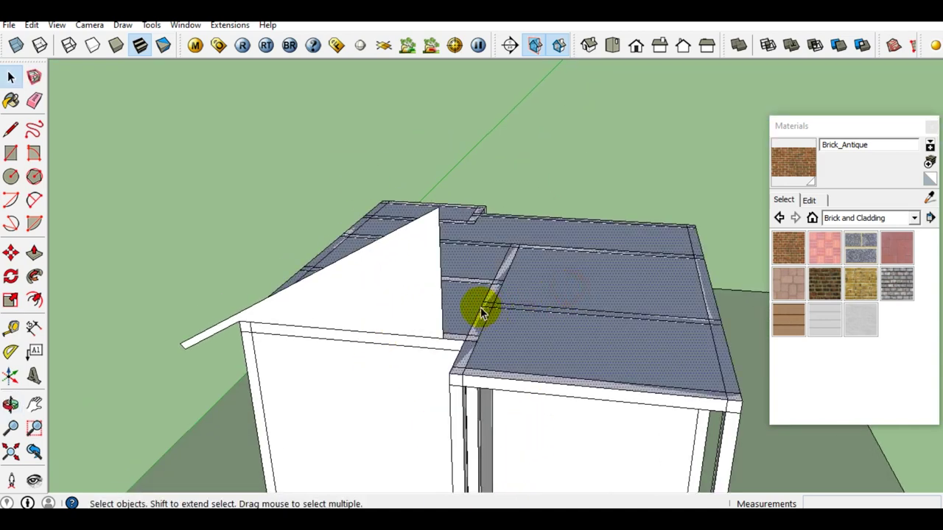
{"action": "scroll", "coordinate": [442, 306], "scroll_direction": "up", "scroll_amount": 2}
{"action": "mouse_move", "coordinate": [618, 287]}
{"action": "middle_mouse_down"}
{"action": "mouse_move", "coordinate": [558, 294]}
{"action": "mouse_move", "coordinate": [578, 292]}
{"action": "middle_mouse_up"}
{"action": "left_click", "coordinate": [33, 282]}
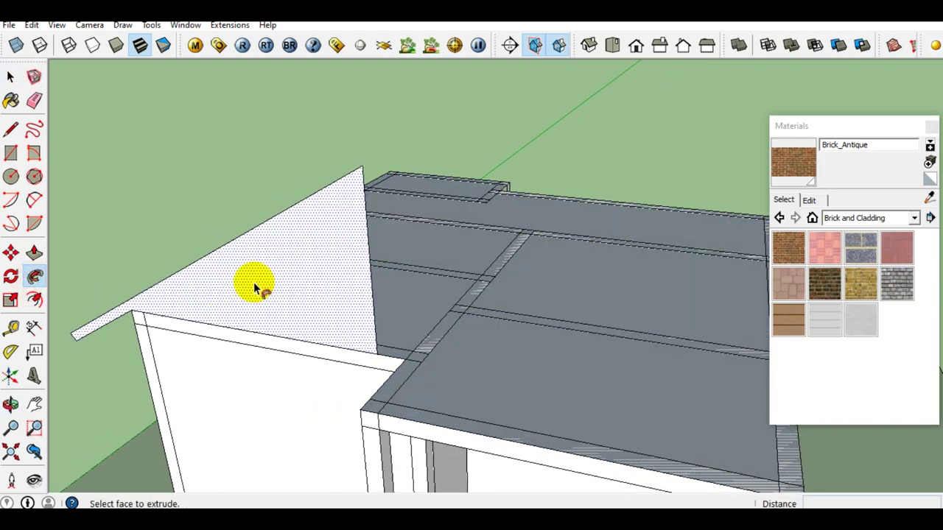
{"action": "left_click", "coordinate": [254, 282]}
{"action": "scroll", "coordinate": [438, 249], "scroll_direction": "down", "scroll_amount": 3}
{"action": "mouse_move", "coordinate": [438, 250]}
{"action": "middle_mouse_down"}
{"action": "mouse_move", "coordinate": [471, 254]}
{"action": "mouse_move", "coordinate": [389, 326]}
{"action": "mouse_move", "coordinate": [270, 337]}
{"action": "mouse_move", "coordinate": [505, 194]}
{"action": "mouse_move", "coordinate": [637, 214]}
{"action": "mouse_move", "coordinate": [498, 200]}
{"action": "mouse_move", "coordinate": [441, 216]}
{"action": "mouse_move", "coordinate": [471, 196]}
{"action": "mouse_move", "coordinate": [250, 145]}
{"action": "mouse_move", "coordinate": [368, 84]}
{"action": "mouse_move", "coordinate": [568, 137]}
{"action": "mouse_move", "coordinate": [543, 252]}
{"action": "mouse_move", "coordinate": [414, 231]}
{"action": "mouse_move", "coordinate": [604, 194]}
{"action": "mouse_move", "coordinate": [488, 253]}
{"action": "middle_mouse_up"}
{"action": "scroll", "coordinate": [441, 216], "scroll_direction": "up", "scroll_amount": 3}
Select the entire roof and intersect its faces with the model
{"action": "left_click", "coordinate": [446, 263]}
{"action": "double_click", "coordinate": [450, 266]}
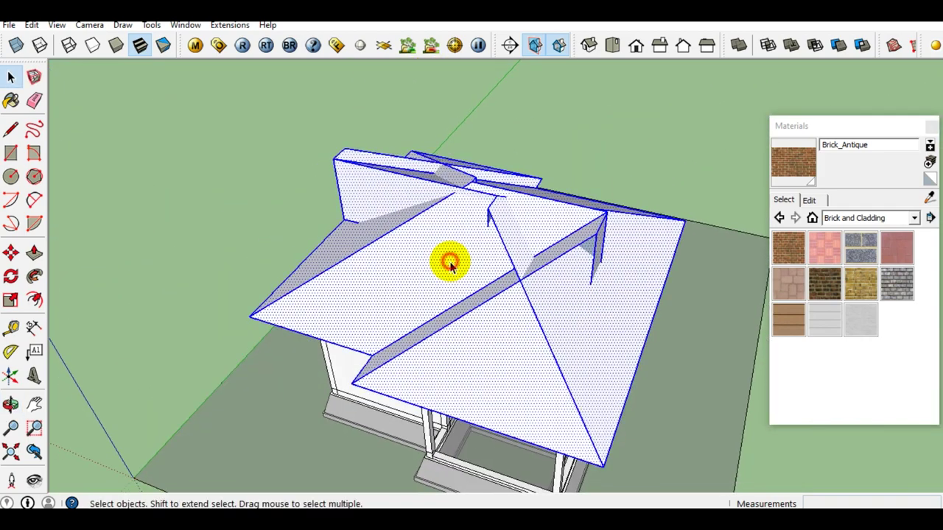
{"action": "right_click", "coordinate": [450, 262]}
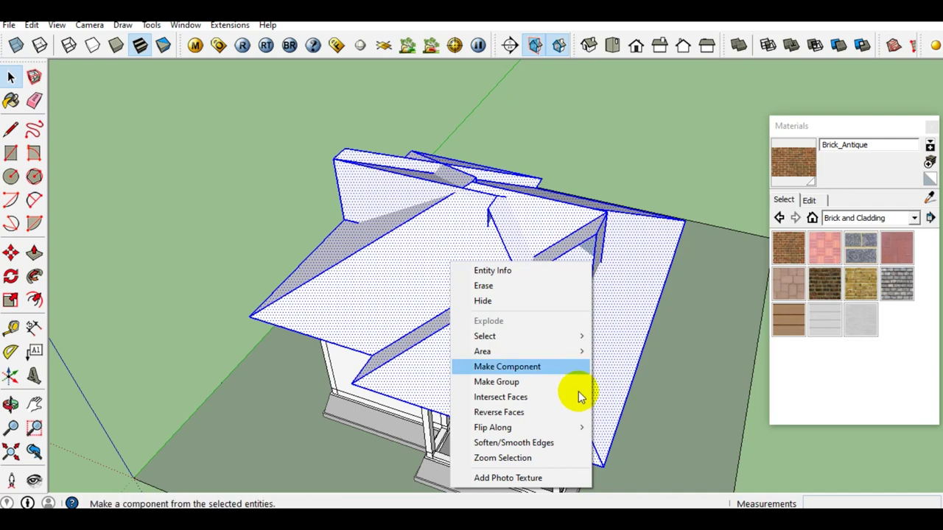
{"action": "mouse_move", "coordinate": [500, 396]}
{"action": "left_click", "coordinate": [622, 397]}
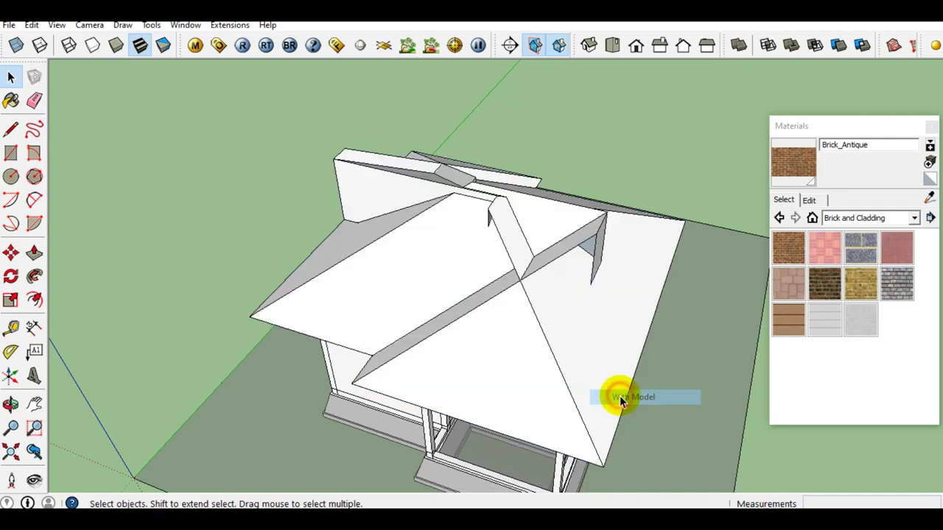
{"action": "middle_click_drag", "start_coordinate": [591, 308], "coordinate": [319, 358]}
{"action": "scroll", "coordinate": [507, 274], "scroll_direction": "up", "scroll_amount": 3}
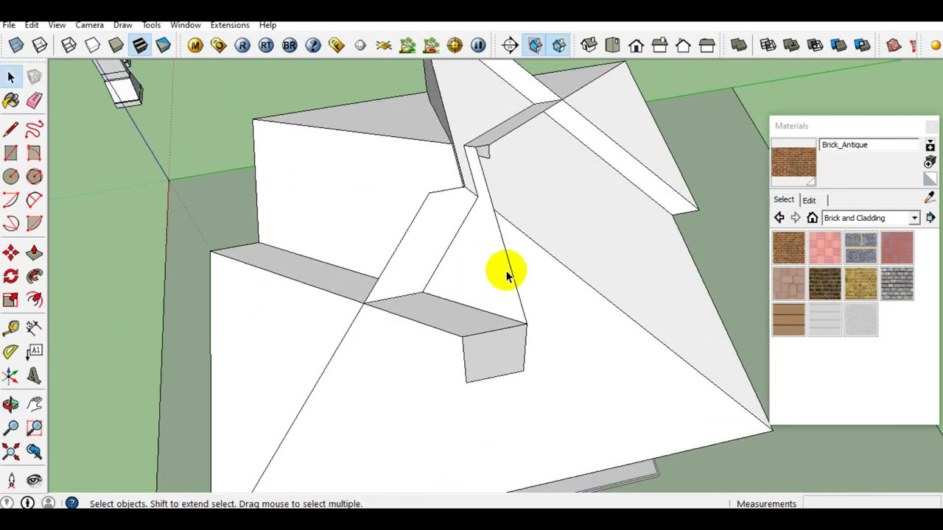
{"action": "scroll", "coordinate": [506, 275], "scroll_direction": "down", "scroll_amount": 5}
{"action": "middle_click_drag", "start_coordinate": [279, 106], "coordinate": [273, 135]}
{"action": "scroll", "coordinate": [326, 162], "scroll_direction": "up", "scroll_amount": 4}
{"action": "scroll", "coordinate": [334, 190], "scroll_direction": "up", "scroll_amount": 2}
{"action": "mouse_move", "coordinate": [334, 190]}
{"action": "middle_mouse_down"}
{"action": "mouse_move", "coordinate": [331, 231]}
{"action": "mouse_move", "coordinate": [414, 179]}
{"action": "mouse_move", "coordinate": [505, 179]}
{"action": "mouse_move", "coordinate": [445, 179]}
{"action": "middle_mouse_up"}
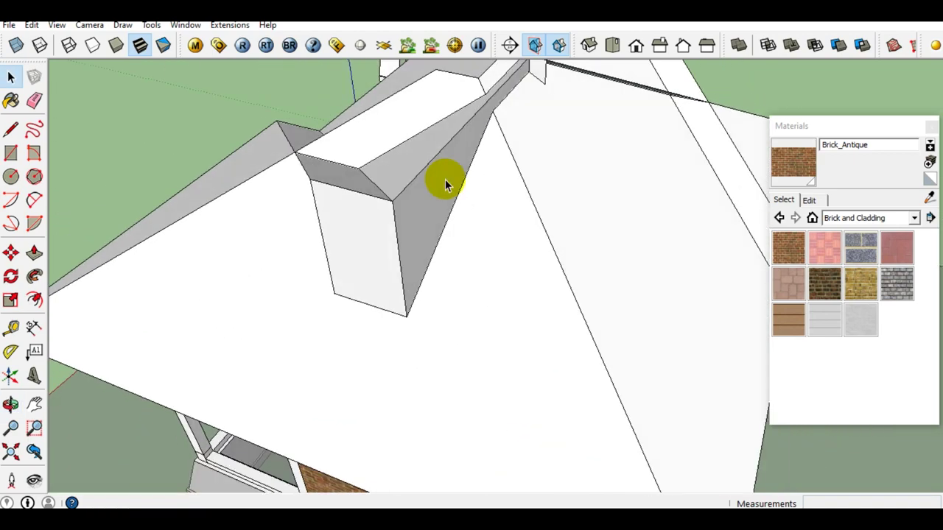
Erase the leftover protrusion's edges and the stray edges around the ridge
{"action": "key", "text": "e"}
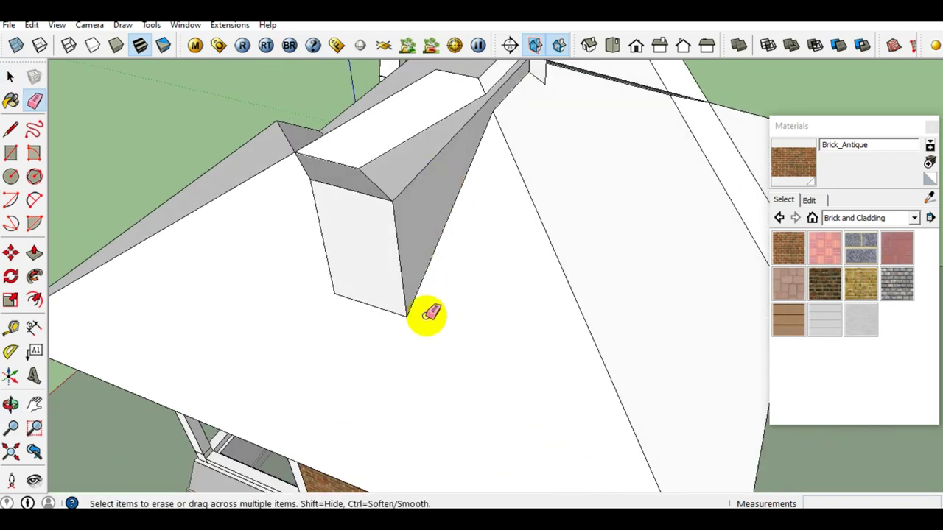
{"action": "left_click", "coordinate": [405, 313]}
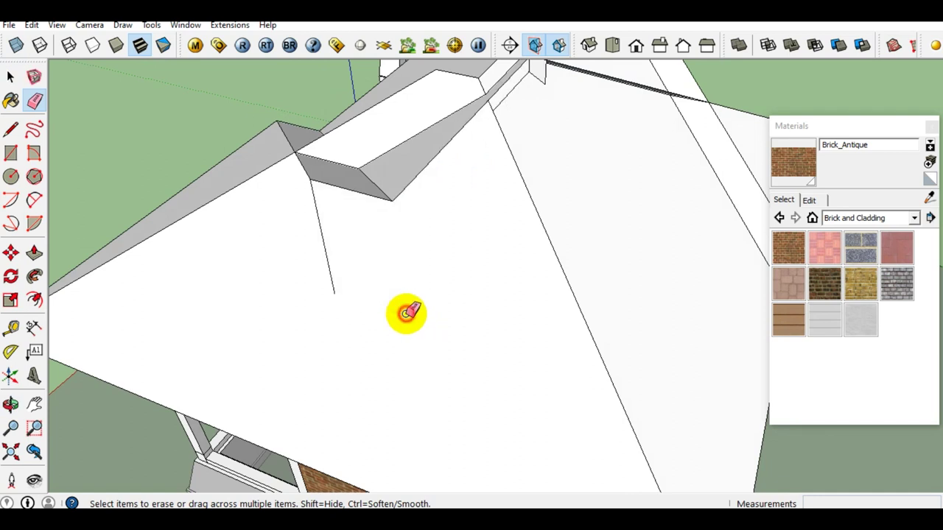
{"action": "mouse_move", "coordinate": [328, 268]}
{"action": "middle_mouse_down"}
{"action": "mouse_move", "coordinate": [336, 284]}
{"action": "mouse_move", "coordinate": [395, 236]}
{"action": "middle_mouse_up"}
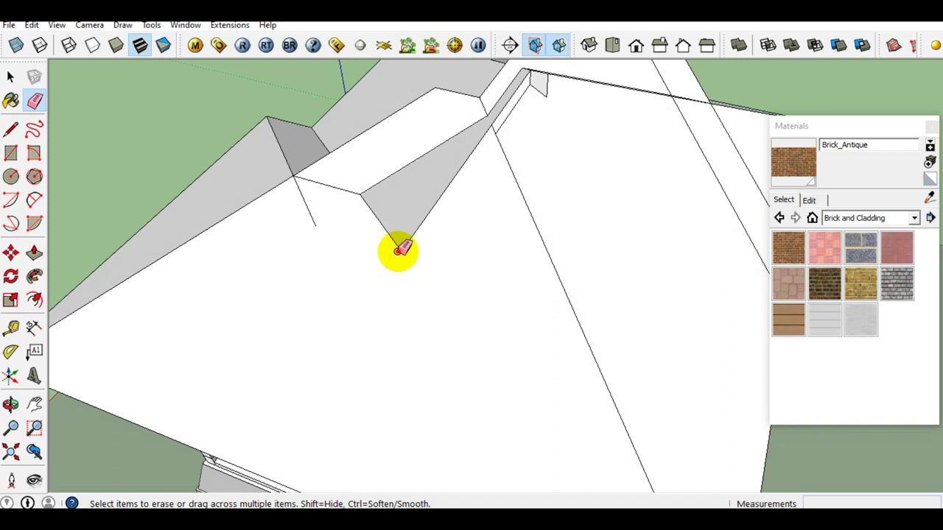
{"action": "left_click", "coordinate": [402, 246]}
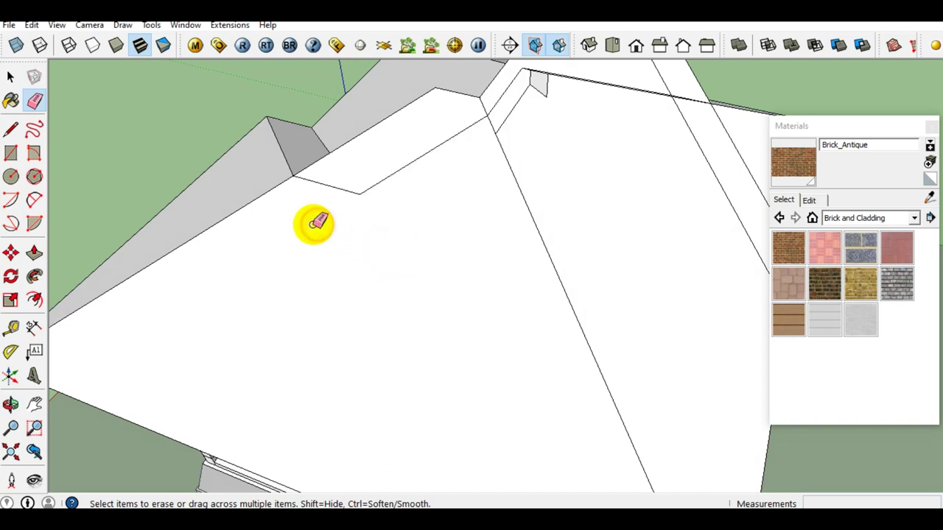
{"action": "left_click", "coordinate": [439, 92]}
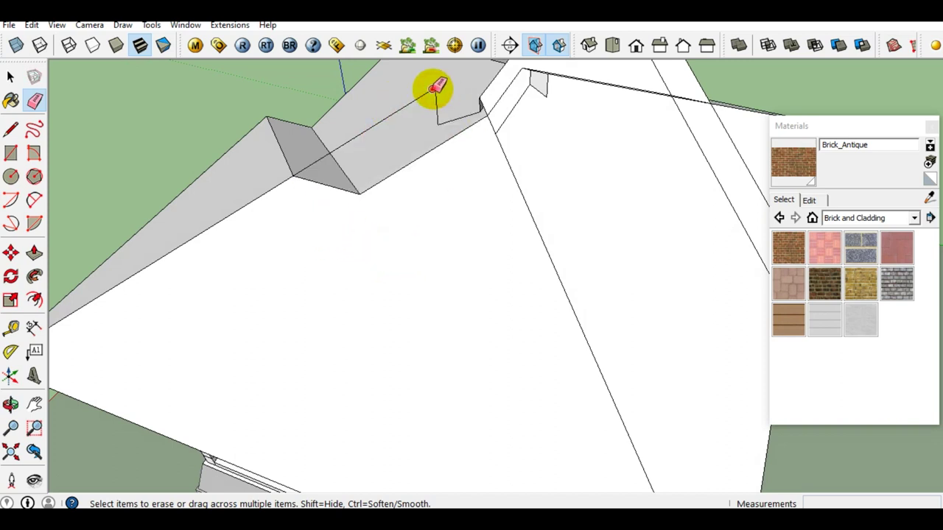
{"action": "left_click", "coordinate": [442, 118]}
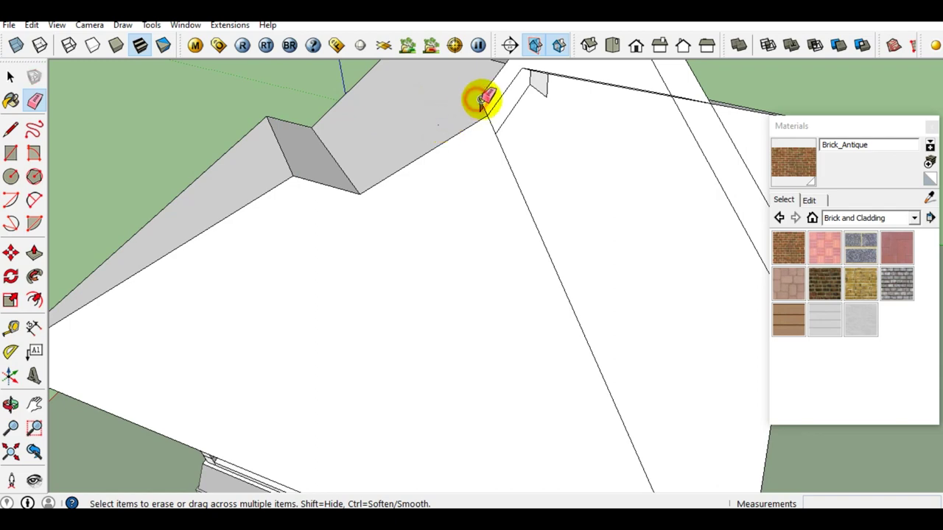
{"action": "left_click", "coordinate": [480, 99]}
{"action": "mouse_move", "coordinate": [469, 105]}
{"action": "middle_mouse_down"}
{"action": "mouse_move", "coordinate": [440, 216]}
{"action": "mouse_move", "coordinate": [560, 166]}
{"action": "mouse_move", "coordinate": [343, 120]}
{"action": "mouse_move", "coordinate": [484, 126]}
{"action": "middle_mouse_up"}
{"action": "left_click", "coordinate": [511, 145]}
{"action": "left_click_drag", "start_coordinate": [503, 114], "coordinate": [506, 111]}
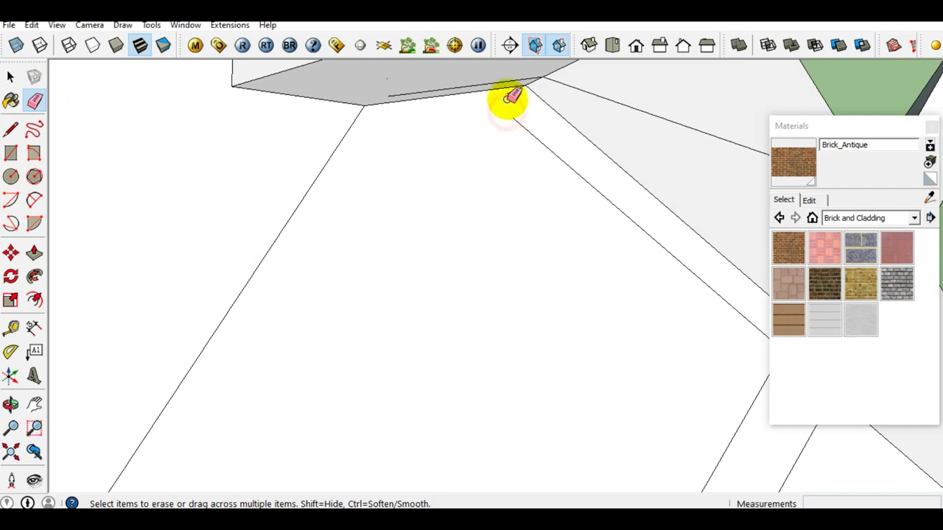
{"action": "left_click", "coordinate": [526, 131]}
Erase the remaining stray roof edges on the right and along the grey strip
{"action": "mouse_move", "coordinate": [427, 139]}
{"action": "middle_mouse_down"}
{"action": "mouse_move", "coordinate": [515, 95]}
{"action": "mouse_move", "coordinate": [455, 184]}
{"action": "mouse_move", "coordinate": [530, 186]}
{"action": "middle_mouse_up"}
{"action": "left_click", "coordinate": [524, 191]}
{"action": "left_click_drag", "start_coordinate": [479, 185], "coordinate": [461, 184]}
{"action": "mouse_move", "coordinate": [461, 183]}
{"action": "middle_mouse_down"}
{"action": "mouse_move", "coordinate": [371, 164]}
{"action": "mouse_move", "coordinate": [534, 223]}
{"action": "mouse_move", "coordinate": [312, 141]}
{"action": "mouse_move", "coordinate": [621, 227]}
{"action": "middle_mouse_up"}
{"action": "left_click", "coordinate": [636, 225]}
{"action": "left_click_drag", "start_coordinate": [637, 226], "coordinate": [621, 279]}
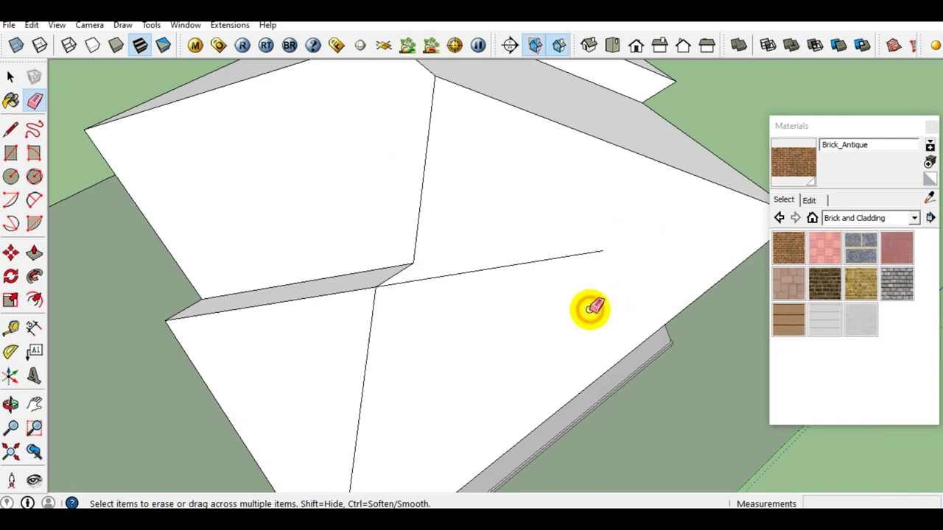
{"action": "left_click", "coordinate": [523, 263]}
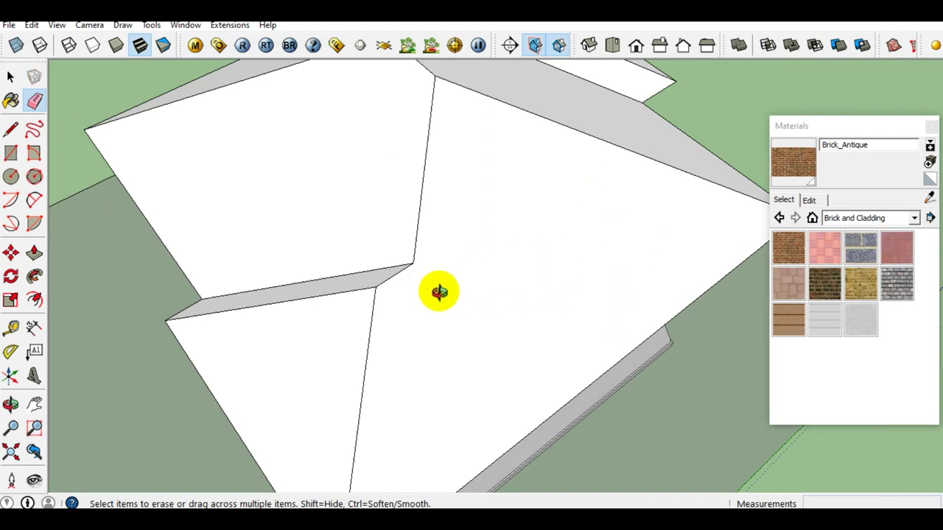
{"action": "scroll", "coordinate": [437, 290], "scroll_direction": "down", "scroll_amount": 3}
{"action": "mouse_move", "coordinate": [263, 196]}
{"action": "middle_mouse_down"}
{"action": "mouse_move", "coordinate": [498, 164]}
{"action": "mouse_move", "coordinate": [431, 152]}
{"action": "mouse_move", "coordinate": [204, 189]}
{"action": "mouse_move", "coordinate": [522, 189]}
{"action": "middle_mouse_up"}
{"action": "scroll", "coordinate": [287, 208], "scroll_direction": "up", "scroll_amount": 3}
{"action": "mouse_move", "coordinate": [287, 208]}
{"action": "middle_mouse_down"}
{"action": "mouse_move", "coordinate": [399, 214]}
{"action": "mouse_move", "coordinate": [276, 183]}
{"action": "middle_mouse_up"}
{"action": "mouse_move", "coordinate": [584, 242]}
{"action": "middle_mouse_down"}
{"action": "mouse_move", "coordinate": [342, 139]}
{"action": "mouse_move", "coordinate": [658, 126]}
{"action": "mouse_move", "coordinate": [730, 109]}
{"action": "mouse_move", "coordinate": [596, 95]}
{"action": "mouse_move", "coordinate": [525, 175]}
{"action": "mouse_move", "coordinate": [535, 248]}
{"action": "mouse_move", "coordinate": [314, 213]}
{"action": "middle_mouse_up"}
{"action": "mouse_move", "coordinate": [685, 237]}
{"action": "middle_mouse_down"}
{"action": "mouse_move", "coordinate": [273, 174]}
{"action": "mouse_move", "coordinate": [326, 84]}
{"action": "mouse_move", "coordinate": [284, 96]}
{"action": "mouse_move", "coordinate": [564, 186]}
{"action": "mouse_move", "coordinate": [574, 211]}
{"action": "mouse_move", "coordinate": [477, 213]}
{"action": "mouse_move", "coordinate": [391, 195]}
{"action": "mouse_move", "coordinate": [473, 201]}
{"action": "mouse_move", "coordinate": [378, 179]}
{"action": "mouse_move", "coordinate": [421, 120]}
{"action": "mouse_move", "coordinate": [427, 184]}
{"action": "mouse_move", "coordinate": [471, 158]}
{"action": "mouse_move", "coordinate": [532, 185]}
{"action": "mouse_move", "coordinate": [621, 169]}
{"action": "mouse_move", "coordinate": [673, 172]}
{"action": "middle_mouse_up"}
Bring the porch's inner wall group into view with it selected
{"action": "key", "text": "space"}
{"action": "mouse_move", "coordinate": [611, 227]}
{"action": "middle_mouse_down"}
{"action": "mouse_move", "coordinate": [501, 200]}
{"action": "mouse_move", "coordinate": [438, 213]}
{"action": "middle_mouse_up"}
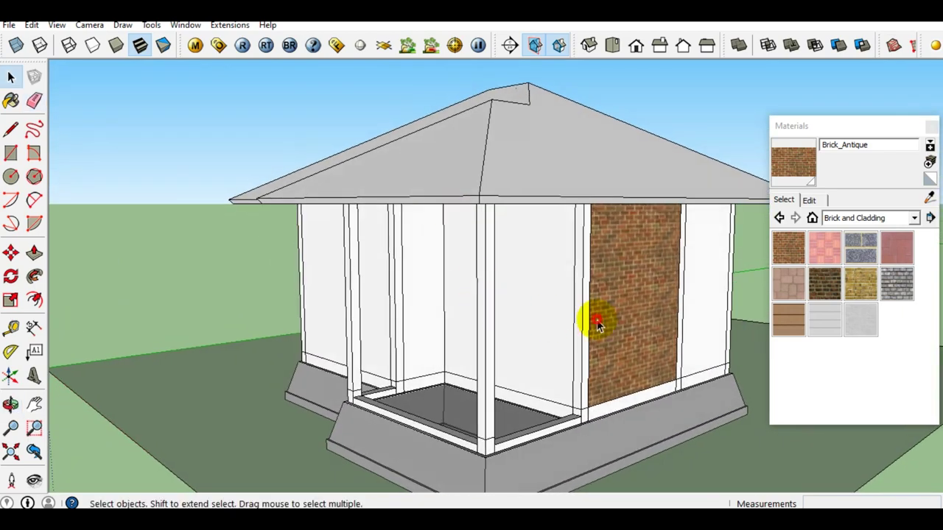
{"action": "middle_click_drag", "start_coordinate": [553, 309], "coordinate": [491, 275]}
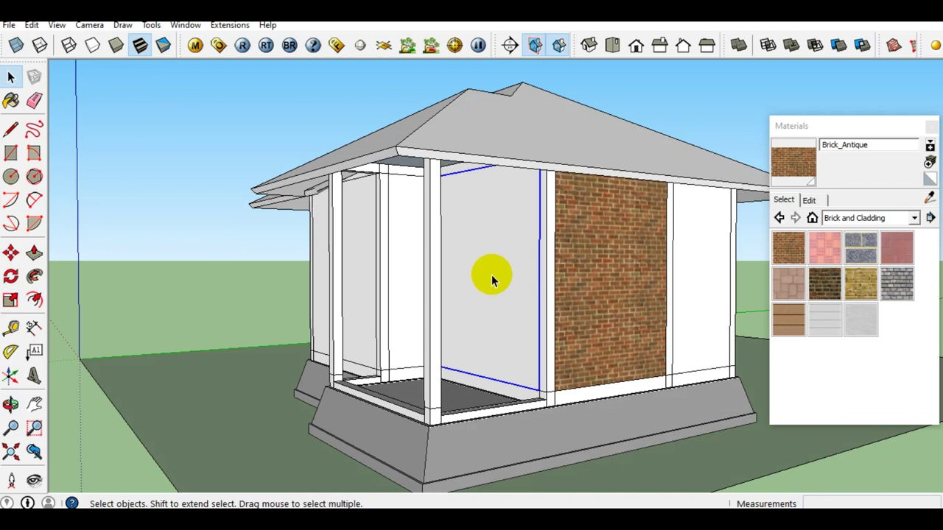
{"action": "right_click", "coordinate": [495, 272]}
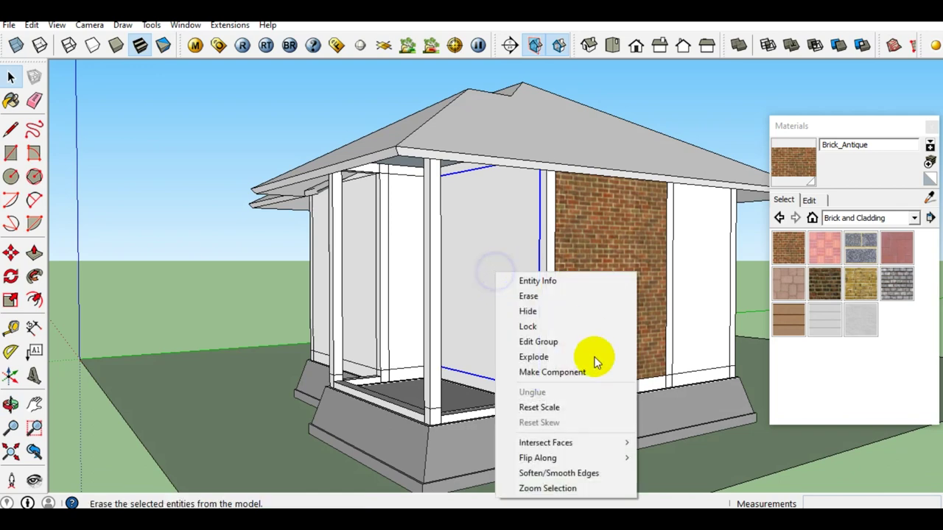
{"action": "key", "text": "Escape"}
{"action": "scroll", "coordinate": [508, 288], "scroll_direction": "down", "scroll_amount": 3}
{"action": "middle_click_drag", "start_coordinate": [515, 284], "coordinate": [509, 320]}
{"action": "scroll", "coordinate": [508, 320], "scroll_direction": "up", "scroll_amount": 2}
{"action": "scroll", "coordinate": [506, 317], "scroll_direction": "up", "scroll_amount": 1}
Copy the wall panel with Move plus Ctrl and place it beside the house
{"action": "key", "text": "m"}
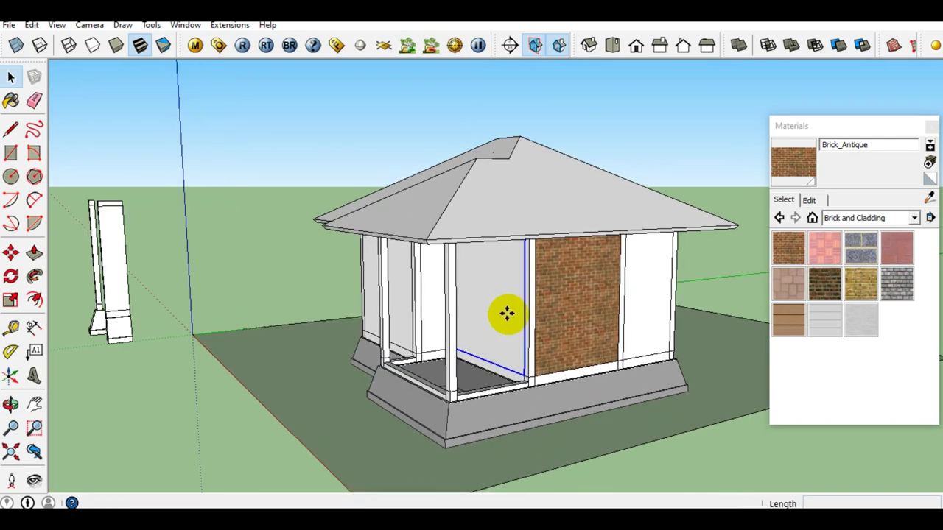
{"action": "key", "text": "ctrl"}
{"action": "left_click", "coordinate": [616, 411]}
{"action": "scroll", "coordinate": [516, 427], "scroll_direction": "down", "scroll_amount": 3}
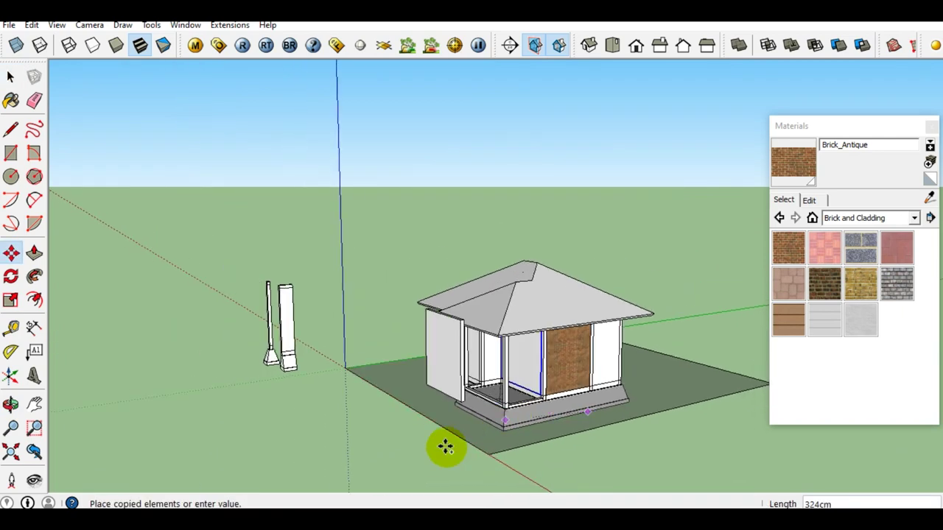
{"action": "left_click", "coordinate": [360, 468]}
{"action": "key", "text": "space"}
{"action": "scroll", "coordinate": [294, 414], "scroll_direction": "up", "scroll_amount": 3}
{"action": "scroll", "coordinate": [316, 372], "scroll_direction": "up", "scroll_amount": 1}
{"action": "mouse_move", "coordinate": [316, 371]}
{"action": "middle_mouse_down"}
{"action": "mouse_move", "coordinate": [350, 349]}
{"action": "mouse_move", "coordinate": [607, 322]}
{"action": "mouse_move", "coordinate": [493, 346]}
{"action": "middle_mouse_up"}
Select the copied panel and orbit so it sits in front of the house
{"action": "key", "text": "space"}
{"action": "left_click", "coordinate": [351, 349]}
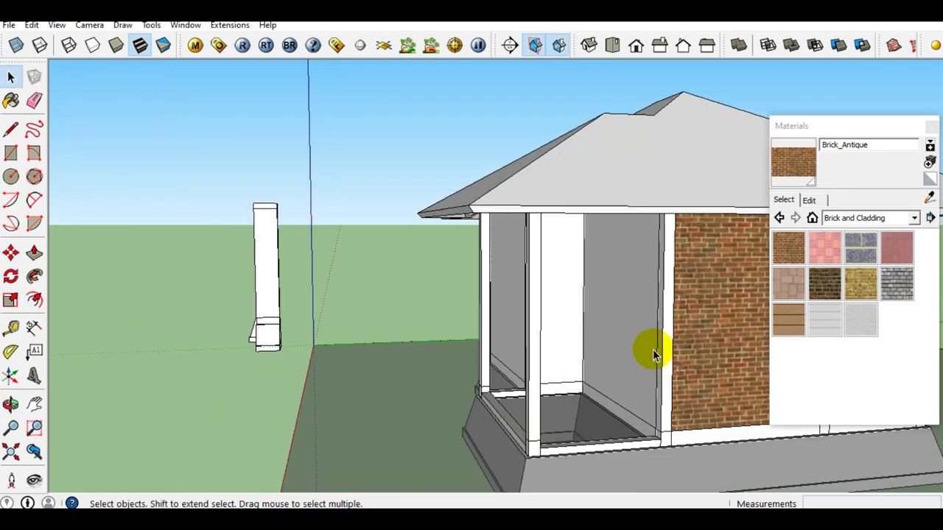
{"action": "left_click", "coordinate": [623, 326]}
{"action": "scroll", "coordinate": [626, 322], "scroll_direction": "up", "scroll_amount": 2}
{"action": "scroll", "coordinate": [619, 319], "scroll_direction": "down", "scroll_amount": 2}
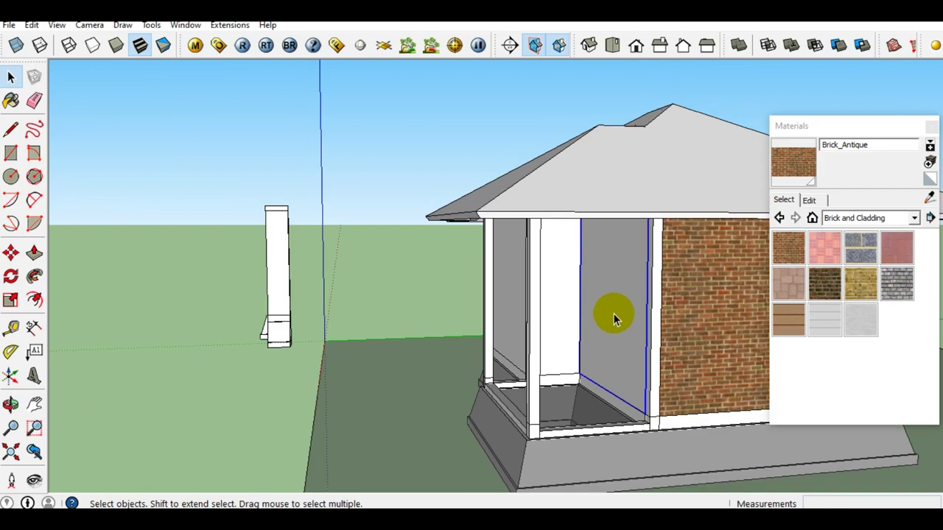
{"action": "scroll", "coordinate": [604, 318], "scroll_direction": "down", "scroll_amount": 3}
{"action": "middle_click_drag", "start_coordinate": [600, 315], "coordinate": [663, 316]}
{"action": "scroll", "coordinate": [421, 330], "scroll_direction": "up", "scroll_amount": 3}
{"action": "left_click", "coordinate": [492, 346]}
{"action": "mouse_move", "coordinate": [491, 347]}
{"action": "middle_mouse_down"}
{"action": "mouse_move", "coordinate": [684, 375]}
{"action": "mouse_move", "coordinate": [568, 327]}
{"action": "middle_mouse_up"}
{"action": "scroll", "coordinate": [626, 361], "scroll_direction": "up", "scroll_amount": 2}
{"action": "scroll", "coordinate": [549, 324], "scroll_direction": "up", "scroll_amount": 3}
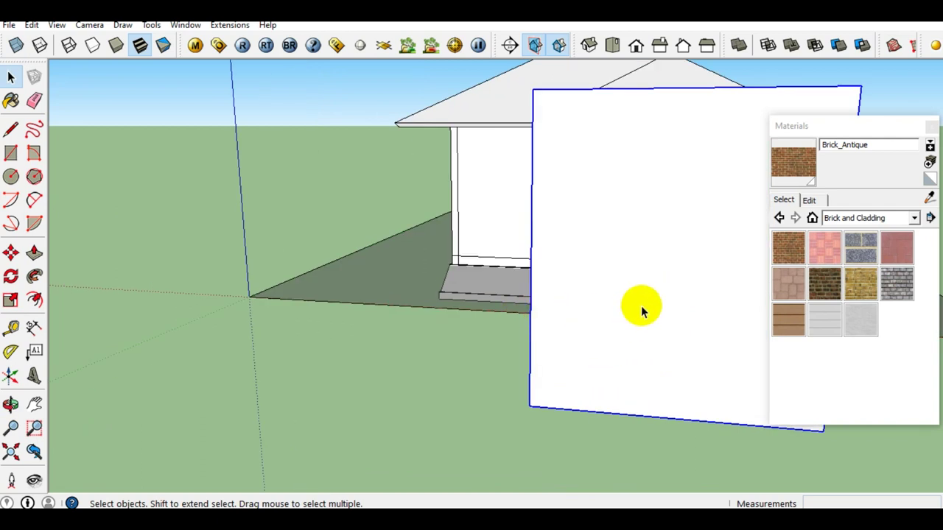
Place a horizontal guide 20 cm above the panel's bottom edge
{"action": "key", "text": "t"}
{"action": "scroll", "coordinate": [618, 391], "scroll_direction": "down", "scroll_amount": 2}
{"action": "left_click", "coordinate": [634, 405]}
{"action": "type", "text": "20"}
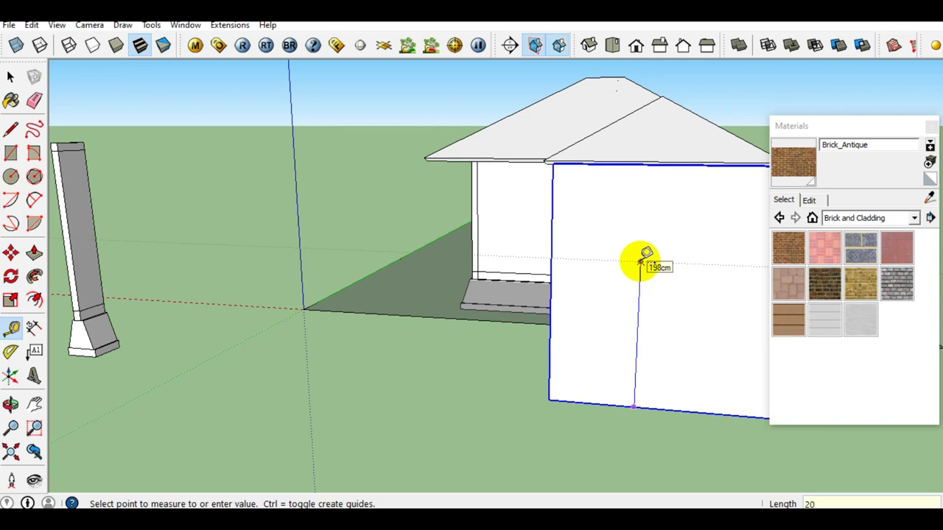
{"action": "key", "text": "Return"}
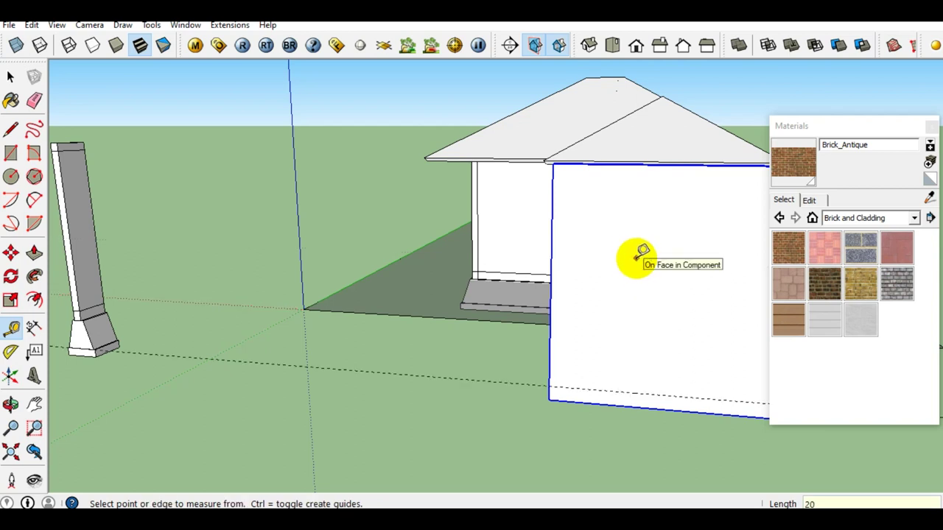
{"action": "left_click", "coordinate": [676, 407]}
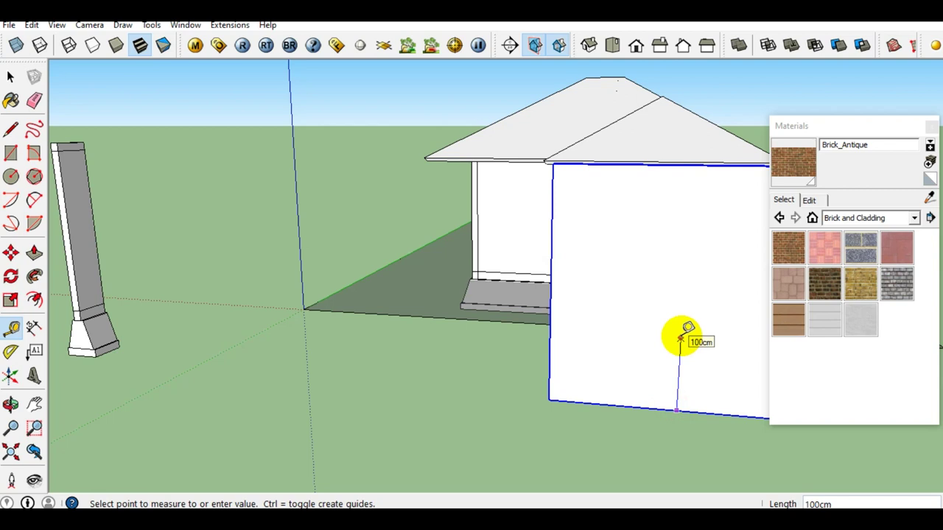
{"action": "key", "text": "space"}
{"action": "key", "text": "t"}
{"action": "left_click", "coordinate": [646, 406]}
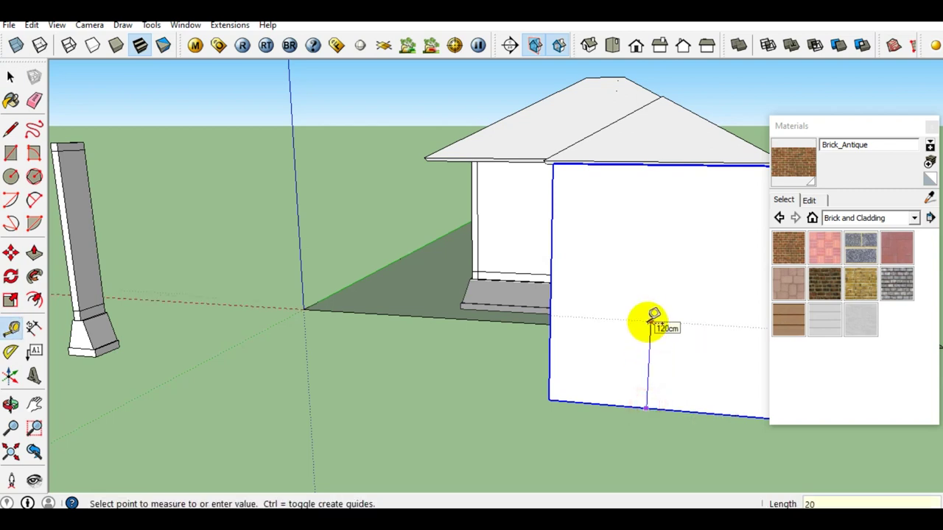
{"action": "scroll", "coordinate": [653, 317], "scroll_direction": "down", "scroll_amount": 2}
Place vertical guides across the panel, including one 100 cm from the side edge
{"action": "middle_click_drag", "start_coordinate": [665, 370], "coordinate": [448, 266]}
{"action": "scroll", "coordinate": [585, 301], "scroll_direction": "up", "scroll_amount": 1}
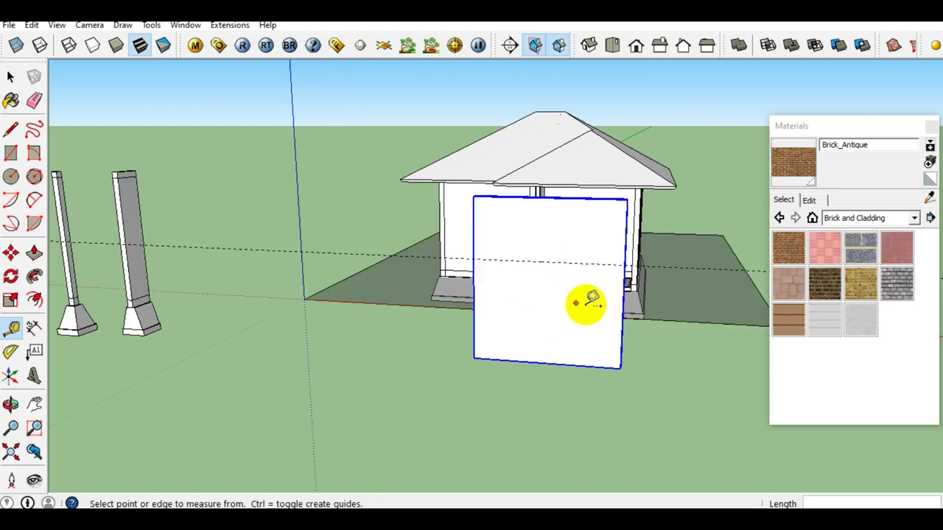
{"action": "scroll", "coordinate": [597, 287], "scroll_direction": "up", "scroll_amount": 2}
{"action": "mouse_move", "coordinate": [597, 287]}
{"action": "middle_mouse_down"}
{"action": "mouse_move", "coordinate": [479, 290]}
{"action": "mouse_move", "coordinate": [427, 311]}
{"action": "middle_mouse_up"}
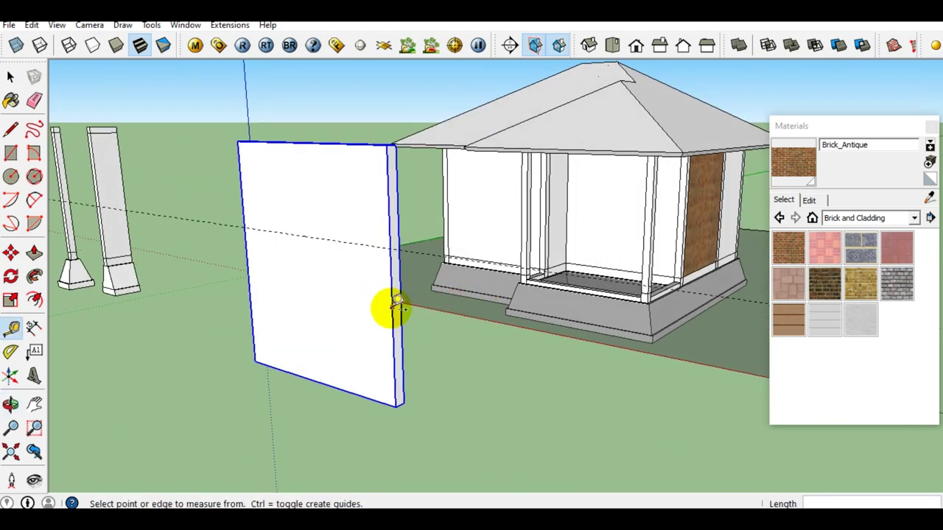
{"action": "left_click", "coordinate": [391, 308]}
{"action": "scroll", "coordinate": [361, 283], "scroll_direction": "up", "scroll_amount": 1}
{"action": "left_click", "coordinate": [355, 283]}
{"action": "mouse_move", "coordinate": [346, 284]}
{"action": "middle_mouse_down"}
{"action": "mouse_move", "coordinate": [458, 278]}
{"action": "mouse_move", "coordinate": [521, 287]}
{"action": "middle_mouse_up"}
{"action": "left_click", "coordinate": [556, 293]}
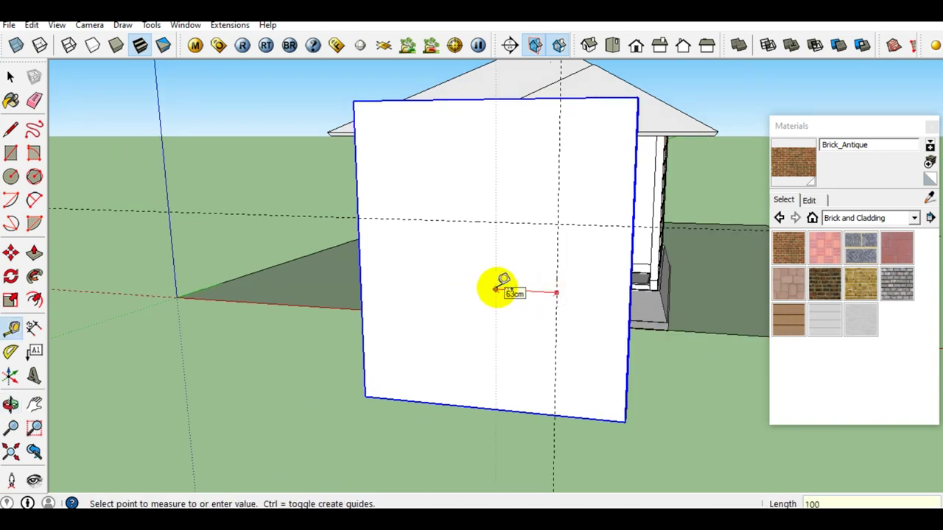
{"action": "key", "text": "Return"}
{"action": "middle_click_drag", "start_coordinate": [497, 327], "coordinate": [430, 304]}
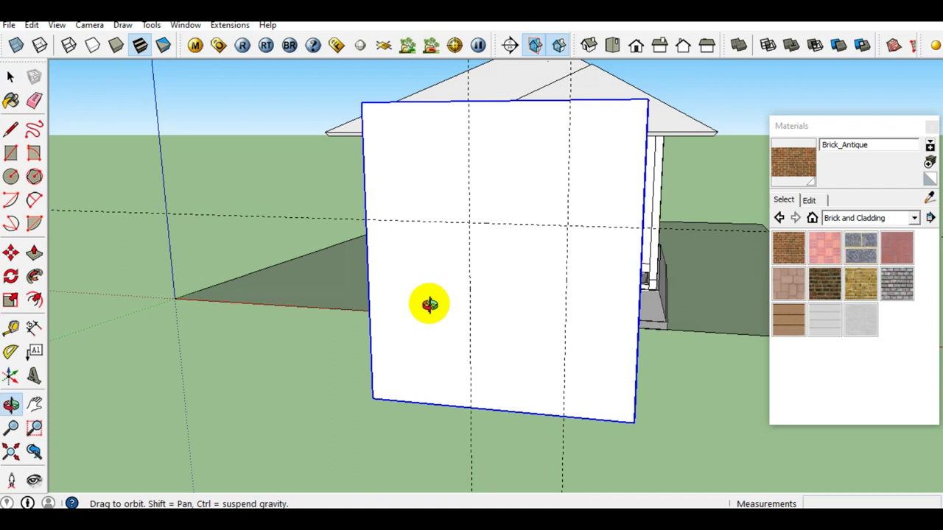
{"action": "left_click", "coordinate": [469, 325]}
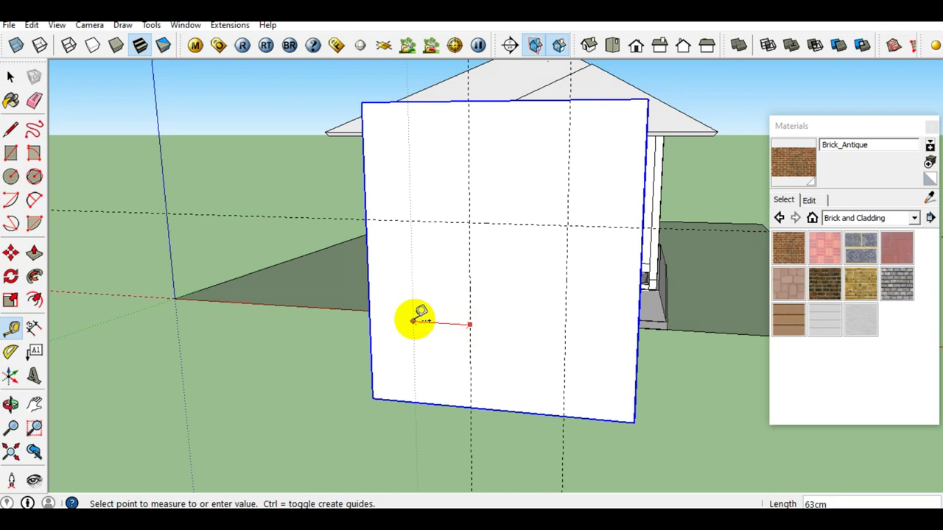
{"action": "left_click", "coordinate": [412, 322]}
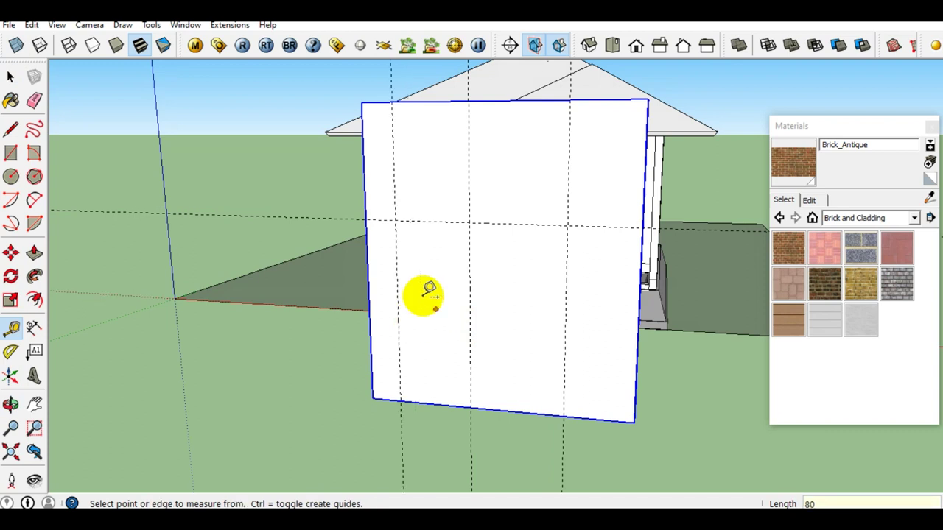
Add a horizontal guide 30 cm above the panel's bottom edge
{"action": "scroll", "coordinate": [440, 401], "scroll_direction": "up", "scroll_amount": 2}
{"action": "left_click", "coordinate": [438, 401]}
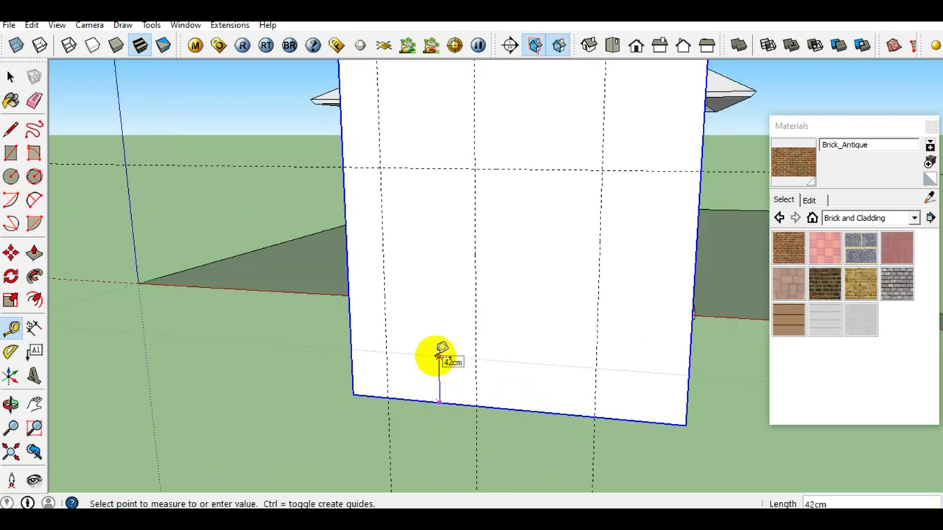
{"action": "type", "text": "30"}
{"action": "key", "text": "Return"}
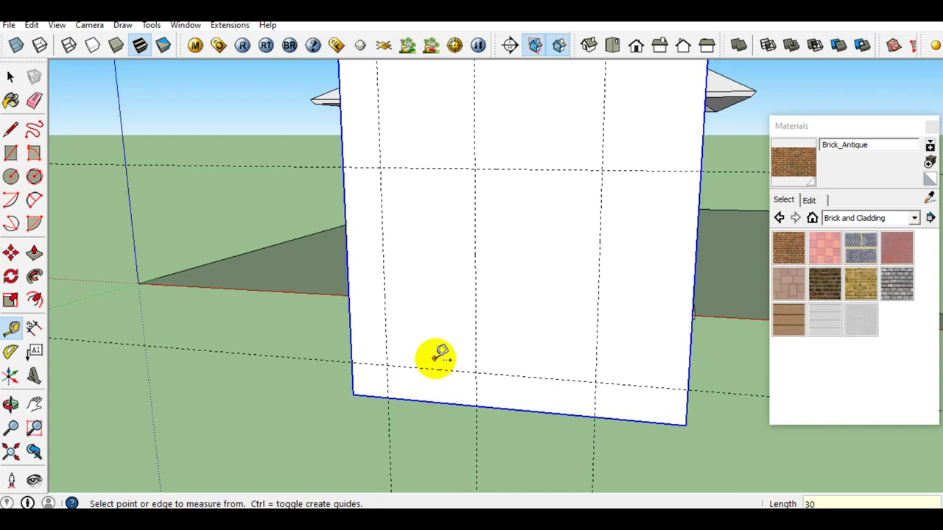
{"action": "key", "text": "space"}
{"action": "key", "text": "r"}
{"action": "key", "text": "space"}
{"action": "scroll", "coordinate": [522, 285], "scroll_direction": "down", "scroll_amount": 2}
{"action": "middle_click_drag", "start_coordinate": [551, 280], "coordinate": [486, 303]}
Draw two adjacent rectangles on the wall face, snapping to the guide intersections
{"action": "key", "text": "r"}
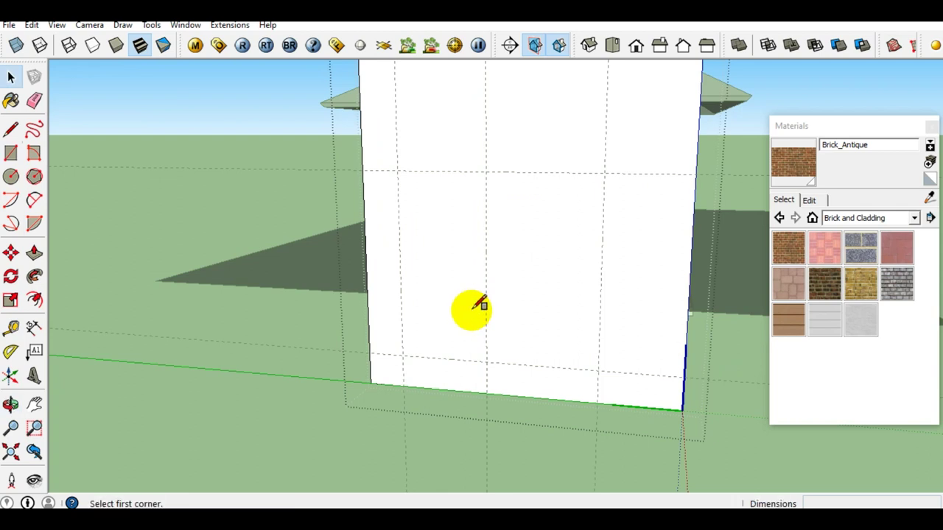
{"action": "left_click", "coordinate": [402, 357]}
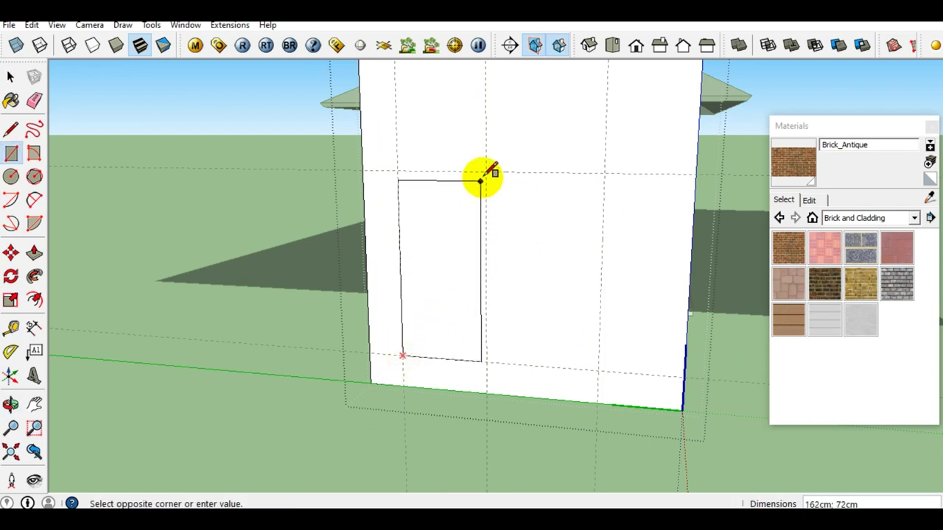
{"action": "left_click", "coordinate": [486, 172]}
{"action": "left_click", "coordinate": [486, 394]}
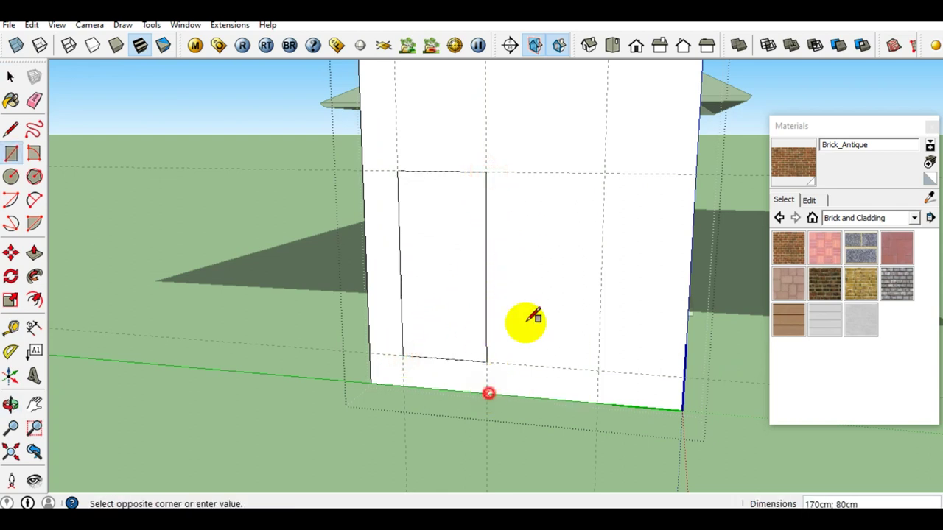
{"action": "left_click", "coordinate": [601, 172]}
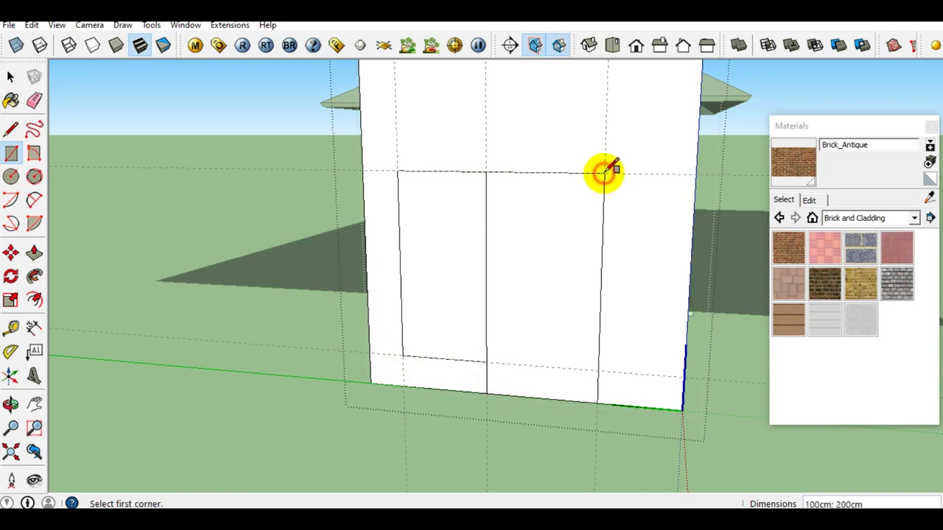
{"action": "key", "text": "space"}
Orbit until the wall is seen edge-on to check the new rectangles
{"action": "middle_click_drag", "start_coordinate": [601, 171], "coordinate": [456, 253]}
{"action": "scroll", "coordinate": [388, 301], "scroll_direction": "down", "scroll_amount": 2}
{"action": "scroll", "coordinate": [385, 353], "scroll_direction": "up", "scroll_amount": 2}
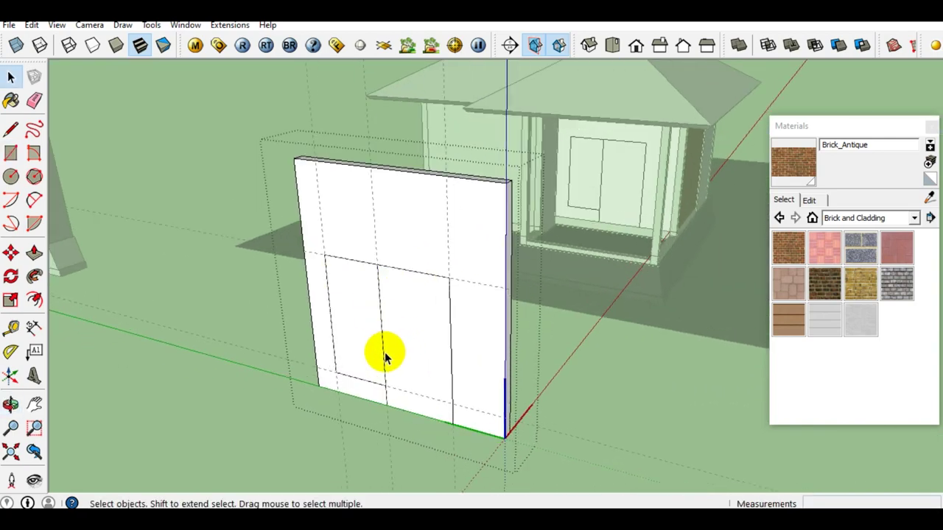
{"action": "scroll", "coordinate": [372, 330], "scroll_direction": "up", "scroll_amount": 3}
{"action": "scroll", "coordinate": [360, 300], "scroll_direction": "up", "scroll_amount": 3}
{"action": "scroll", "coordinate": [360, 300], "scroll_direction": "down", "scroll_amount": 3}
{"action": "mouse_move", "coordinate": [406, 331]}
{"action": "middle_mouse_down"}
{"action": "mouse_move", "coordinate": [530, 249]}
{"action": "mouse_move", "coordinate": [224, 362]}
{"action": "mouse_move", "coordinate": [330, 329]}
{"action": "mouse_move", "coordinate": [277, 352]}
{"action": "mouse_move", "coordinate": [480, 378]}
{"action": "mouse_move", "coordinate": [400, 346]}
{"action": "mouse_move", "coordinate": [505, 302]}
{"action": "middle_mouse_up"}
{"action": "scroll", "coordinate": [414, 363], "scroll_direction": "up", "scroll_amount": 2}
{"action": "key", "text": "l"}
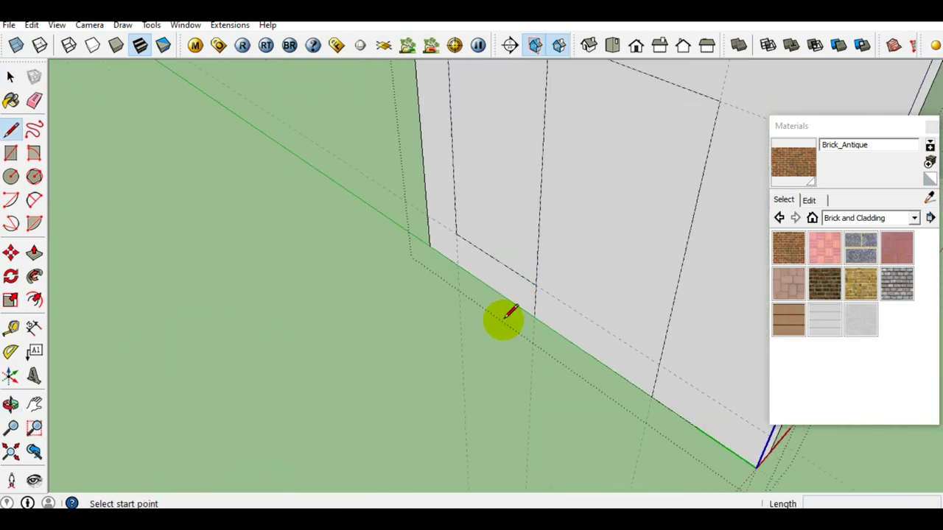
Draw a short line along the red axis from the wall's bottom corner
{"action": "scroll", "coordinate": [471, 389], "scroll_direction": "up", "scroll_amount": 1}
{"action": "scroll", "coordinate": [498, 358], "scroll_direction": "up", "scroll_amount": 1}
{"action": "left_click", "coordinate": [500, 359]}
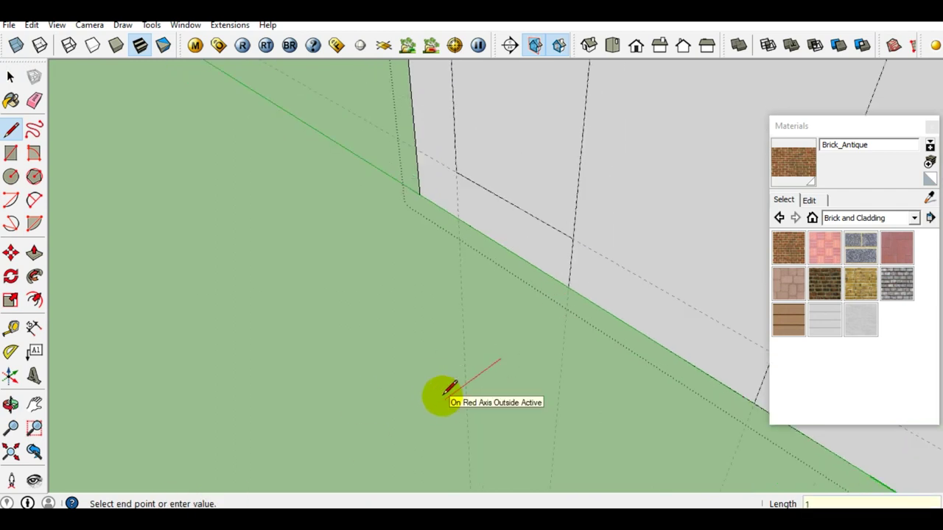
{"action": "scroll", "coordinate": [471, 375], "scroll_direction": "up", "scroll_amount": 1}
{"action": "scroll", "coordinate": [486, 372], "scroll_direction": "up", "scroll_amount": 2}
{"action": "scroll", "coordinate": [482, 374], "scroll_direction": "down", "scroll_amount": 1}
{"action": "left_click", "coordinate": [478, 377]}
{"action": "key", "text": "space"}
{"action": "scroll", "coordinate": [472, 377], "scroll_direction": "up", "scroll_amount": 3}
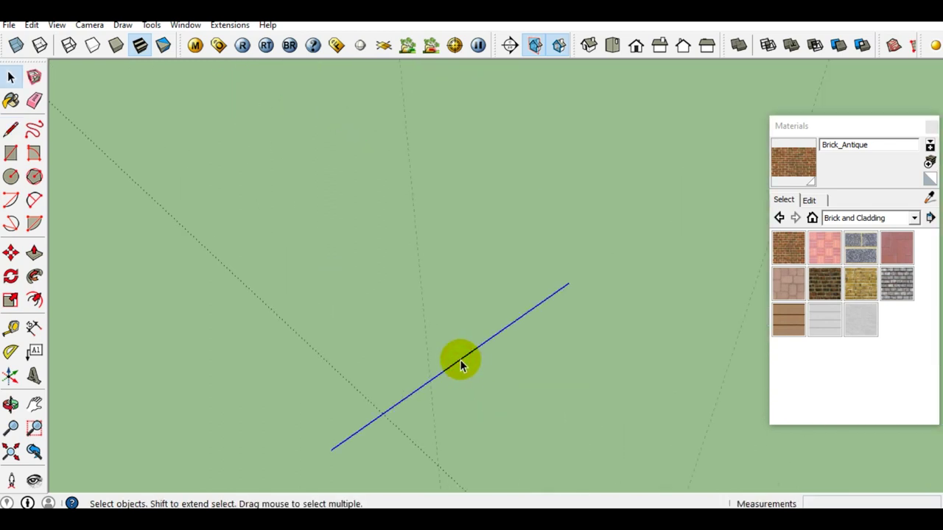
Place 3 cm guide lines parallel to the short line with the Tape Measure
{"action": "key", "text": "t"}
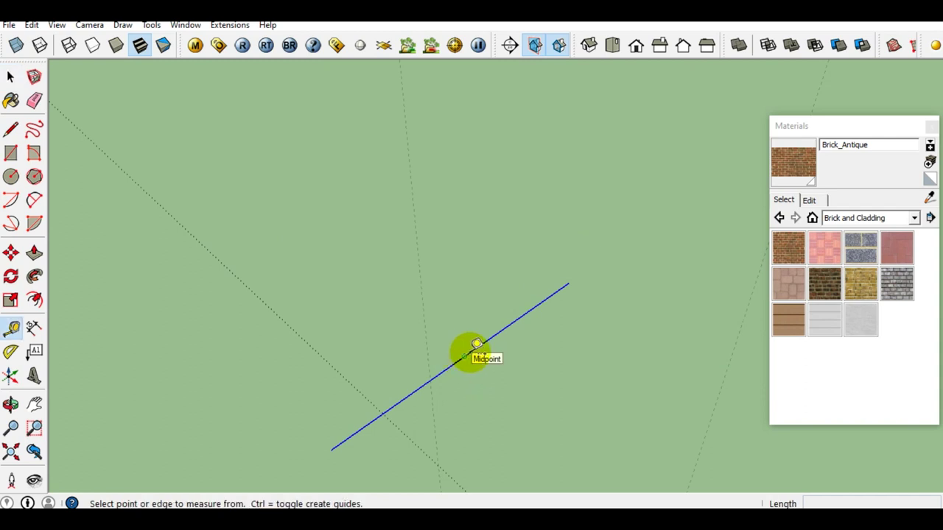
{"action": "left_click", "coordinate": [484, 342]}
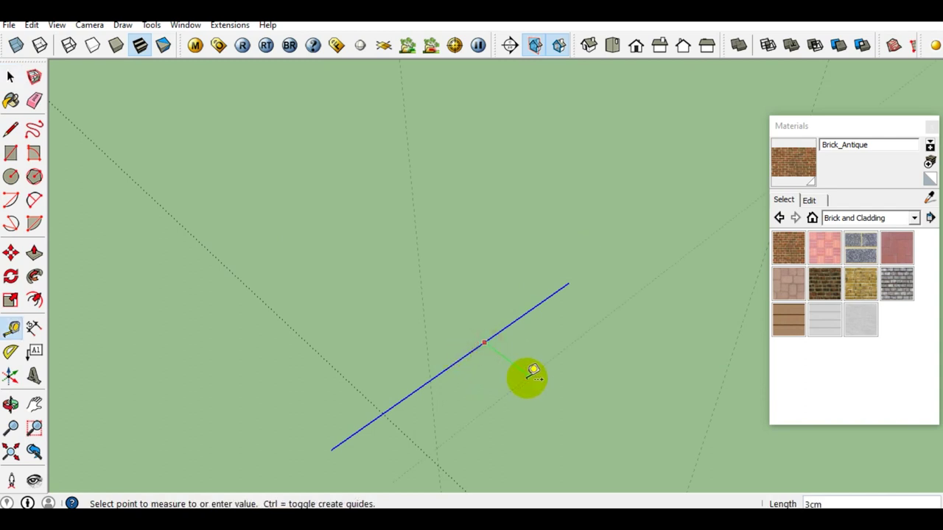
{"action": "left_click", "coordinate": [533, 372]}
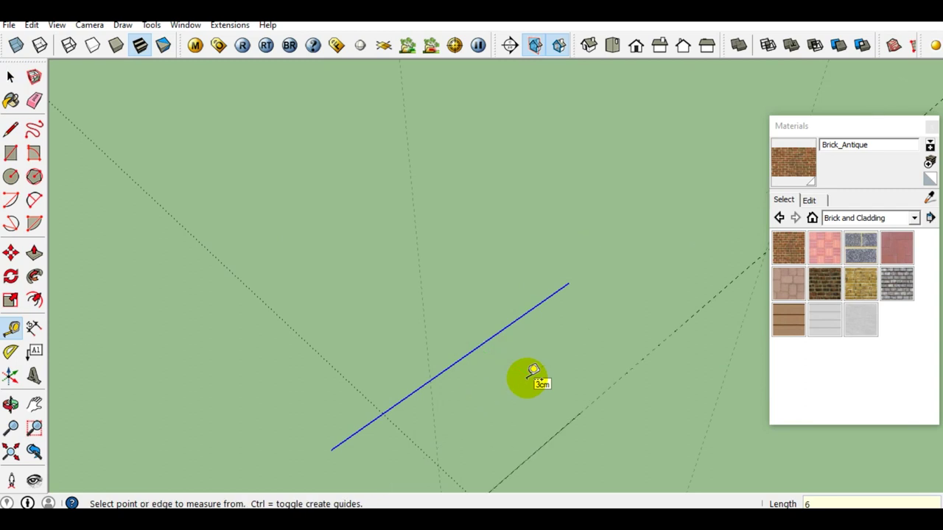
{"action": "scroll", "coordinate": [545, 372], "scroll_direction": "down", "scroll_amount": 3}
{"action": "scroll", "coordinate": [554, 372], "scroll_direction": "up", "scroll_amount": 4}
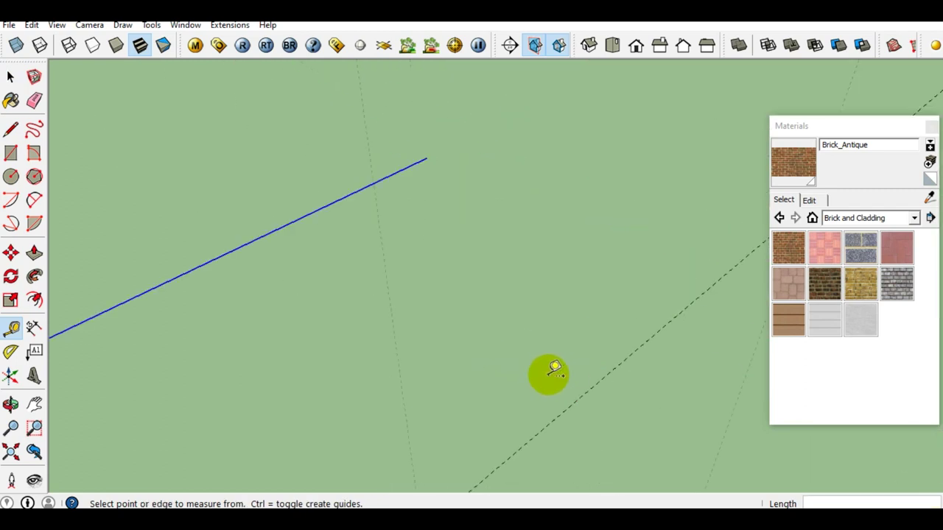
{"action": "scroll", "coordinate": [545, 374], "scroll_direction": "down", "scroll_amount": 3}
{"action": "left_click", "coordinate": [467, 393]}
{"action": "scroll", "coordinate": [515, 382], "scroll_direction": "up", "scroll_amount": 3}
{"action": "key", "text": "space"}
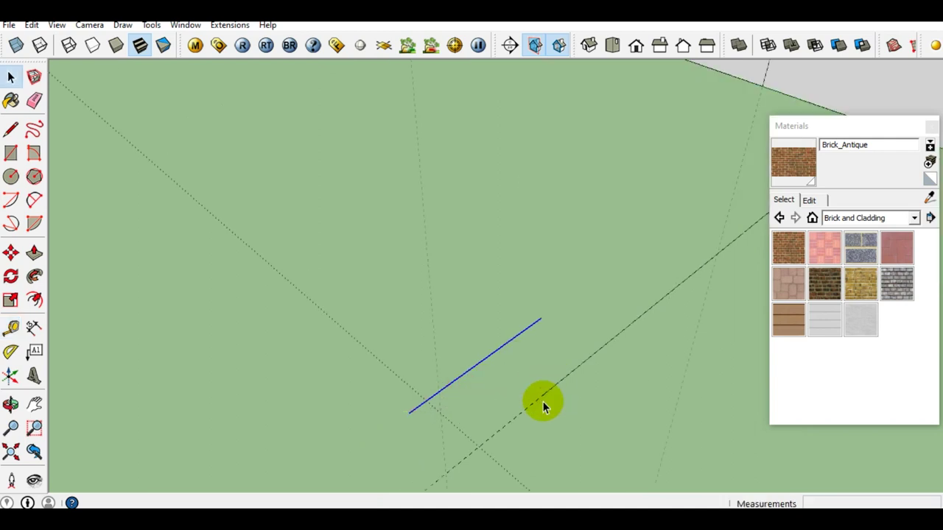
Draw a rectangle from the short line's end and move its short edge 3 cm outward
{"action": "key", "text": "r"}
{"action": "left_click", "coordinate": [540, 318]}
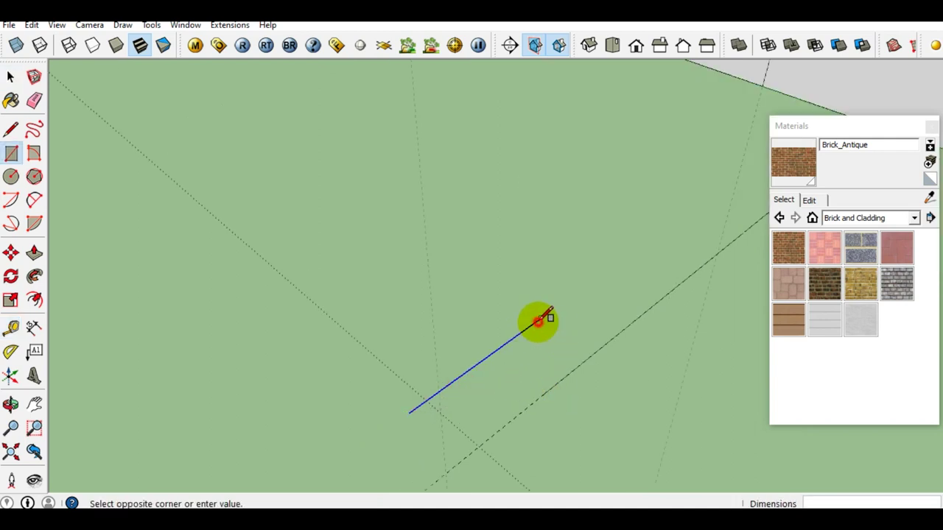
{"action": "left_click", "coordinate": [487, 434]}
{"action": "key", "text": "space"}
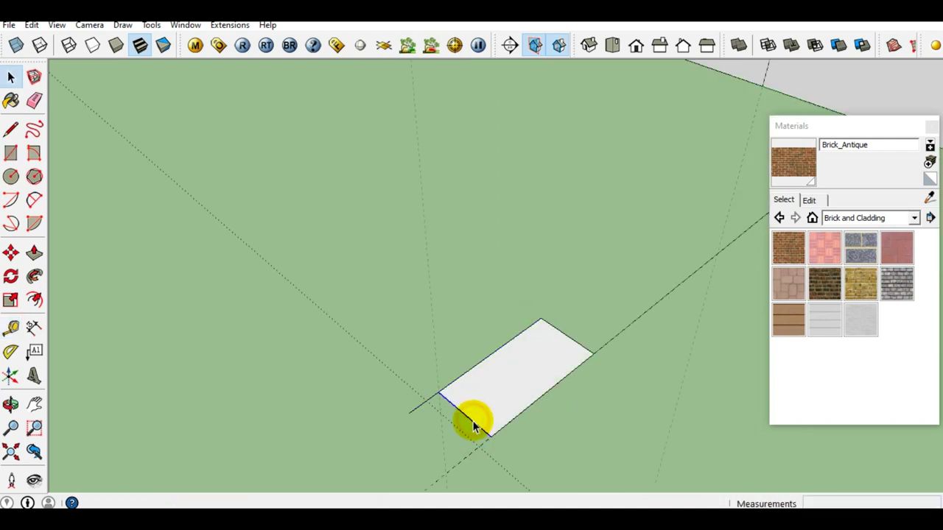
{"action": "key", "text": "m"}
{"action": "left_click", "coordinate": [439, 394]}
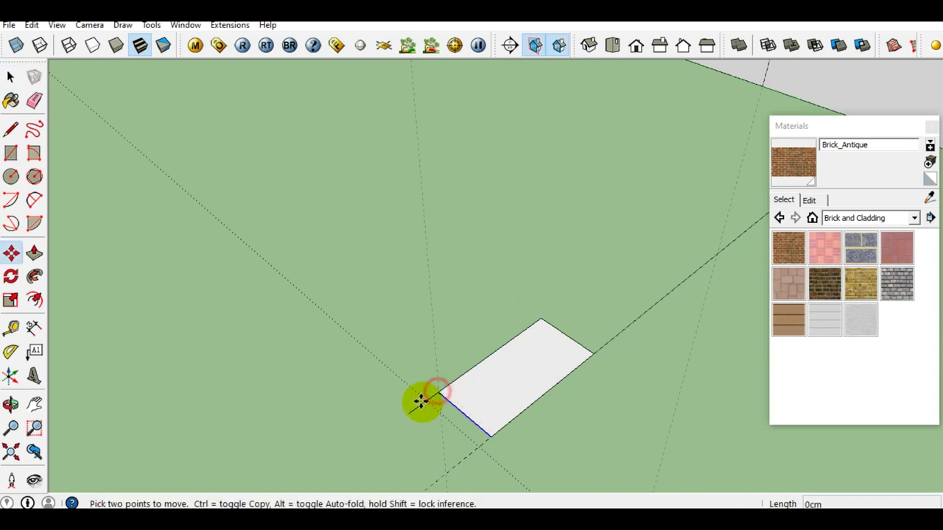
{"action": "left_click", "coordinate": [410, 407]}
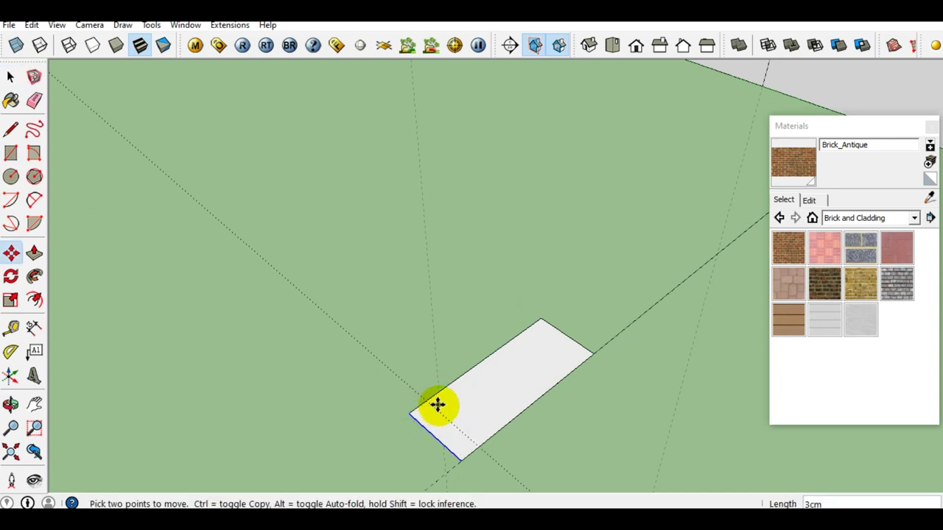
{"action": "key", "text": "space"}
Start a lengthwise guide from the rectangle's lower edge
{"action": "scroll", "coordinate": [442, 440], "scroll_direction": "up", "scroll_amount": 1}
{"action": "key", "text": "l"}
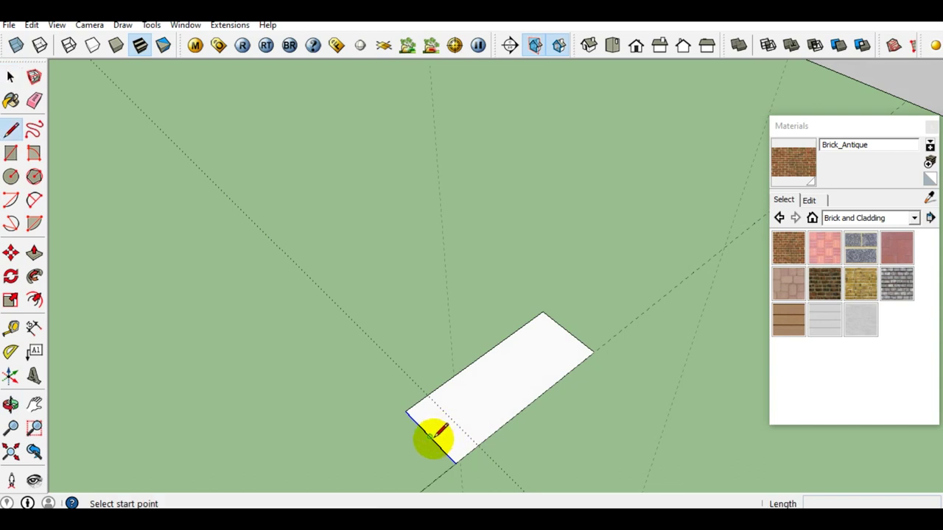
{"action": "key", "text": "space"}
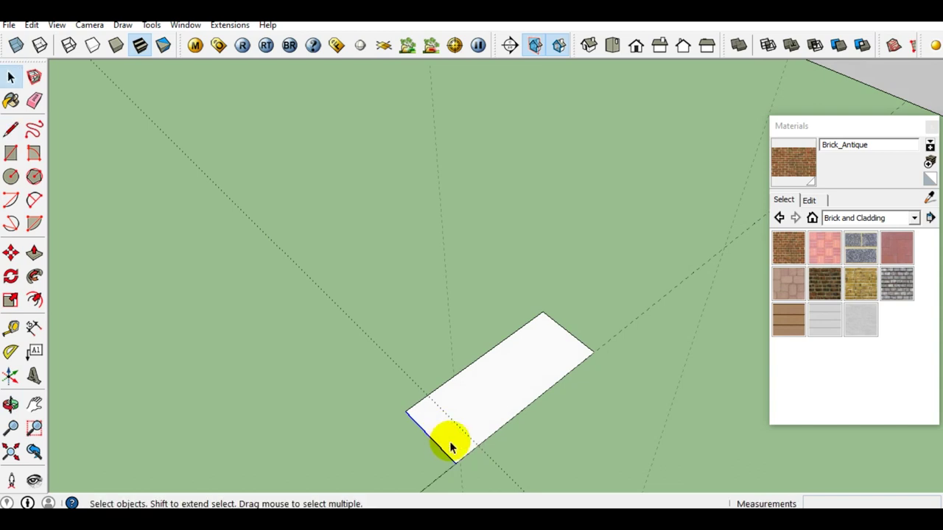
{"action": "scroll", "coordinate": [498, 436], "scroll_direction": "up", "scroll_amount": 1}
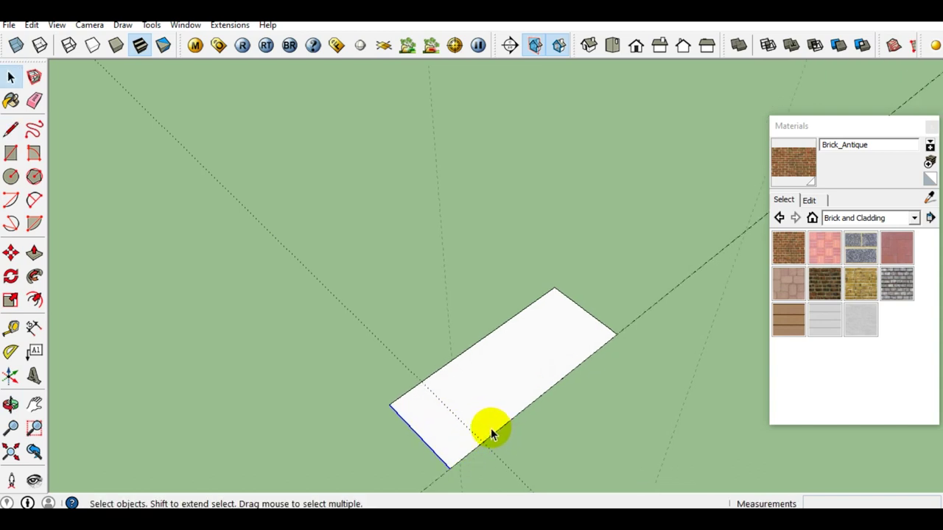
{"action": "key", "text": "t"}
{"action": "left_click", "coordinate": [507, 422]}
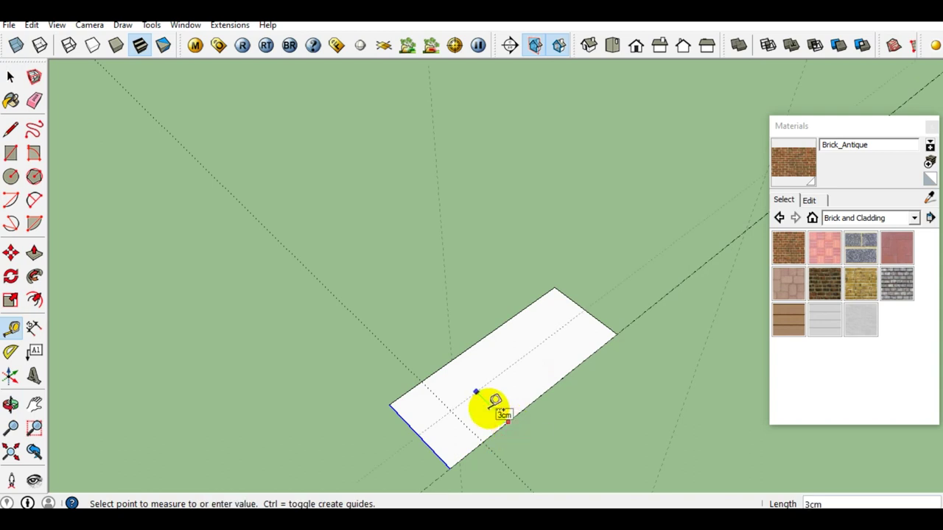
{"action": "scroll", "coordinate": [507, 421], "scroll_direction": "up", "scroll_amount": 2}
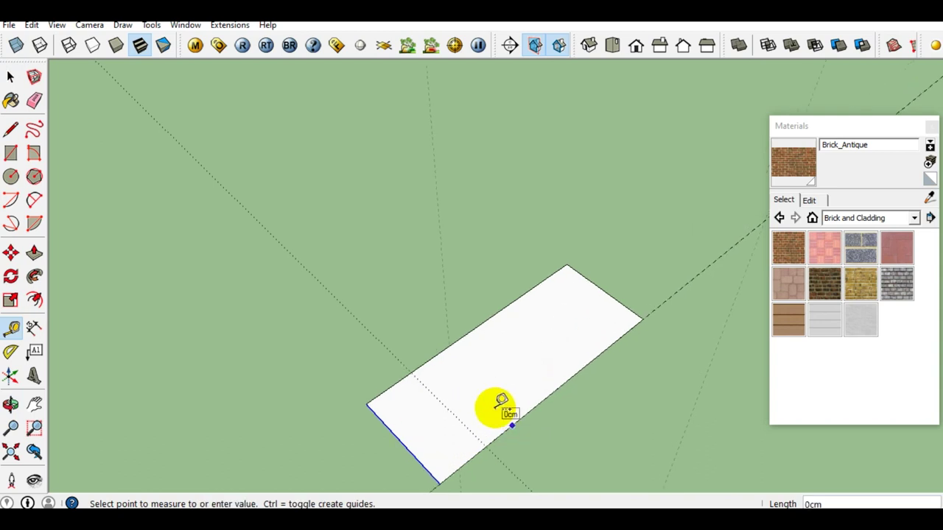
{"action": "key", "text": "space"}
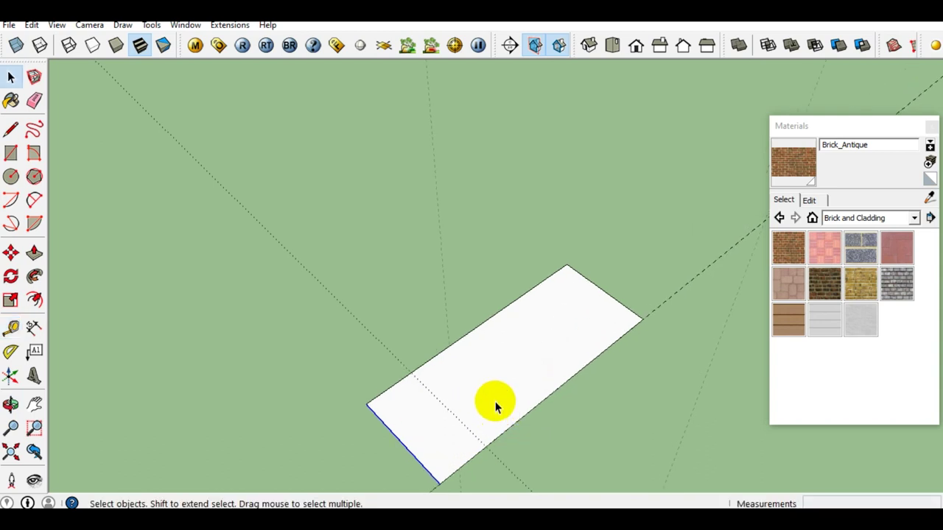
{"action": "left_click", "coordinate": [415, 319]}
Place guides parallel to the white face's long edge and short edge
{"action": "key", "text": "t"}
{"action": "left_click", "coordinate": [531, 410]}
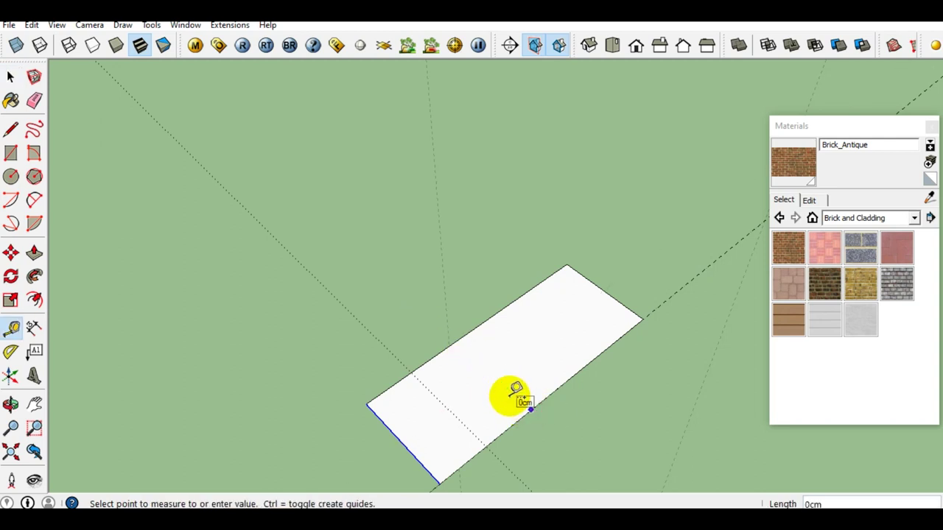
{"action": "left_click", "coordinate": [428, 462]}
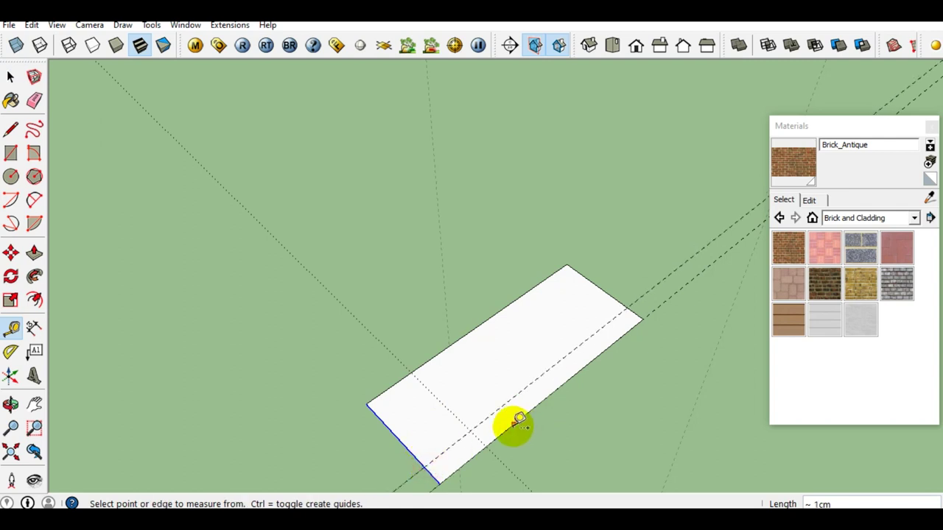
{"action": "left_click", "coordinate": [413, 454]}
{"action": "left_click", "coordinate": [521, 388]}
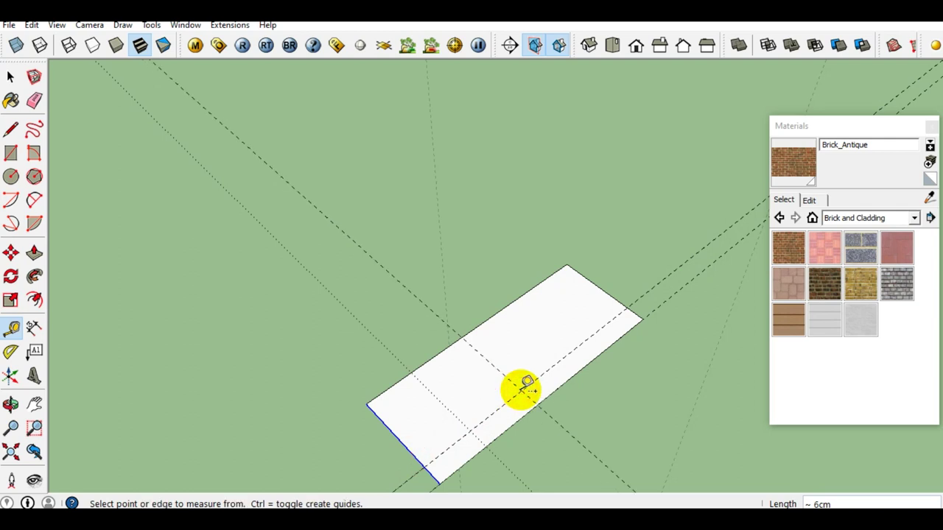
{"action": "key", "text": "space"}
Draw a line along the guides to their crossing and erase edges to open the notch
{"action": "key", "text": "l"}
{"action": "left_click", "coordinate": [425, 466]}
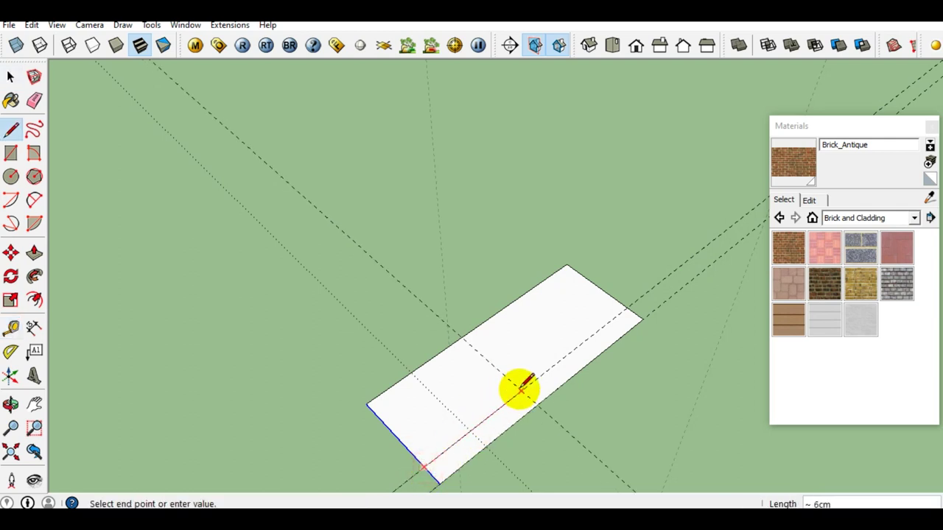
{"action": "left_click", "coordinate": [533, 403]}
{"action": "key", "text": "space"}
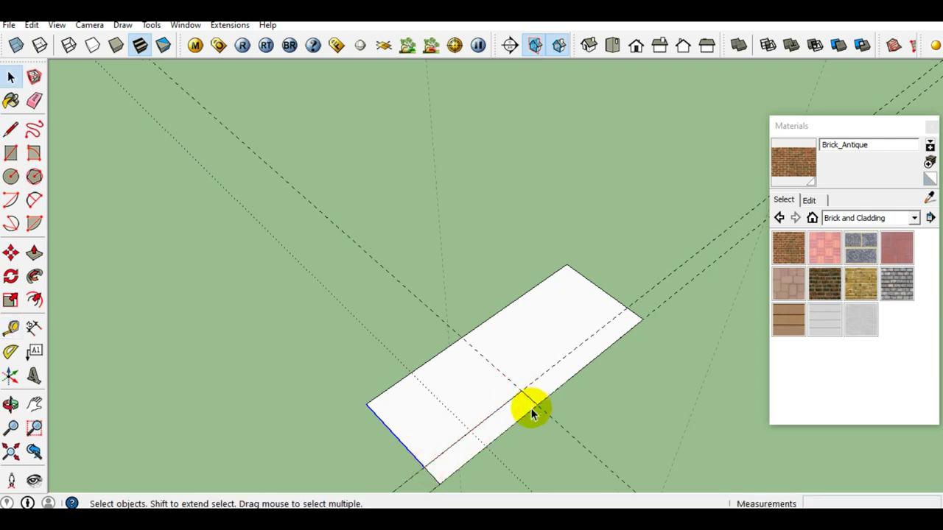
{"action": "key", "text": "e"}
{"action": "left_click", "coordinate": [513, 426]}
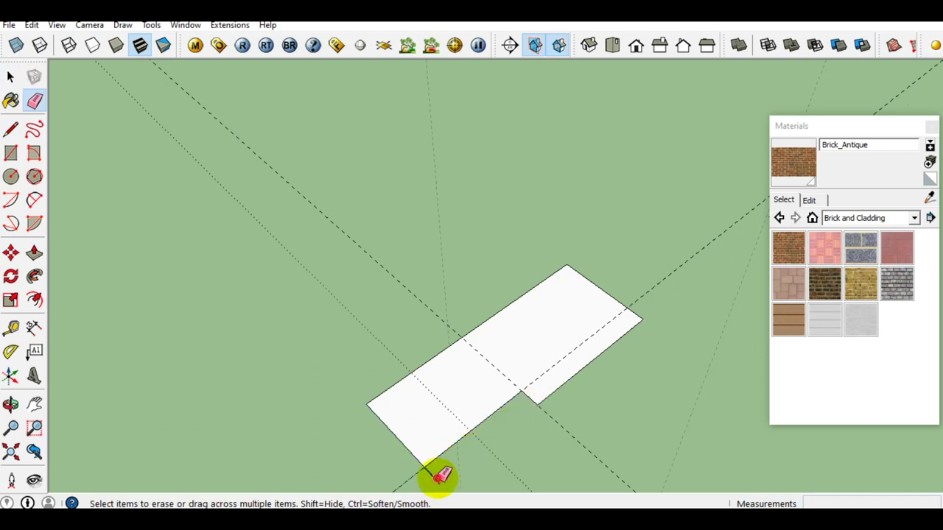
{"action": "scroll", "coordinate": [464, 331], "scroll_direction": "down", "scroll_amount": 4}
{"action": "key", "text": "space"}
{"action": "scroll", "coordinate": [469, 331], "scroll_direction": "up", "scroll_amount": 3}
{"action": "scroll", "coordinate": [469, 331], "scroll_direction": "up", "scroll_amount": 1}
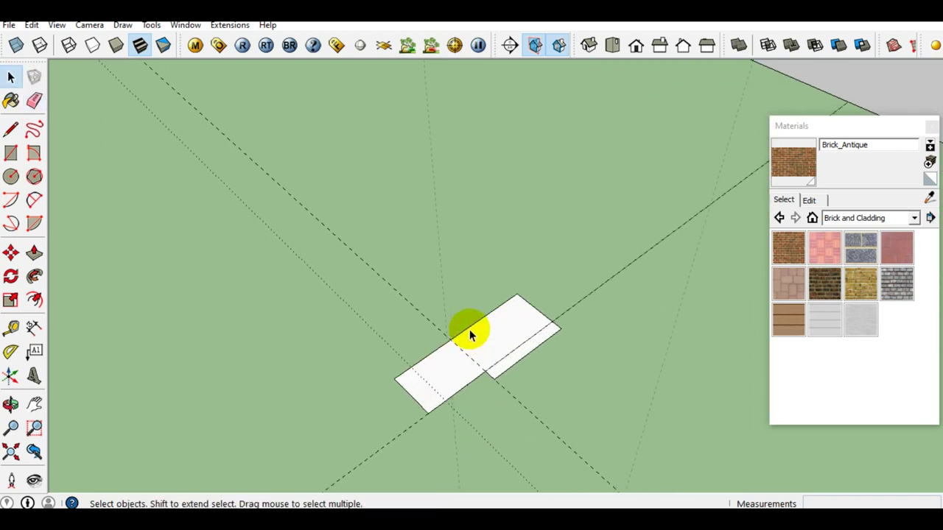
{"action": "key", "text": "e"}
{"action": "left_click", "coordinate": [487, 373]}
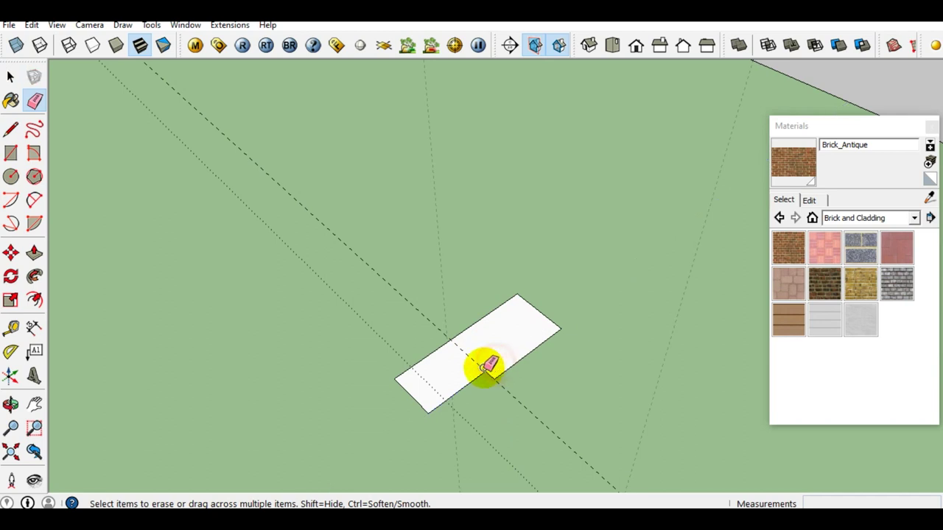
{"action": "key", "text": "space"}
Move the notch edge 3 cm to form the stepped outline
{"action": "scroll", "coordinate": [464, 352], "scroll_direction": "up", "scroll_amount": 5}
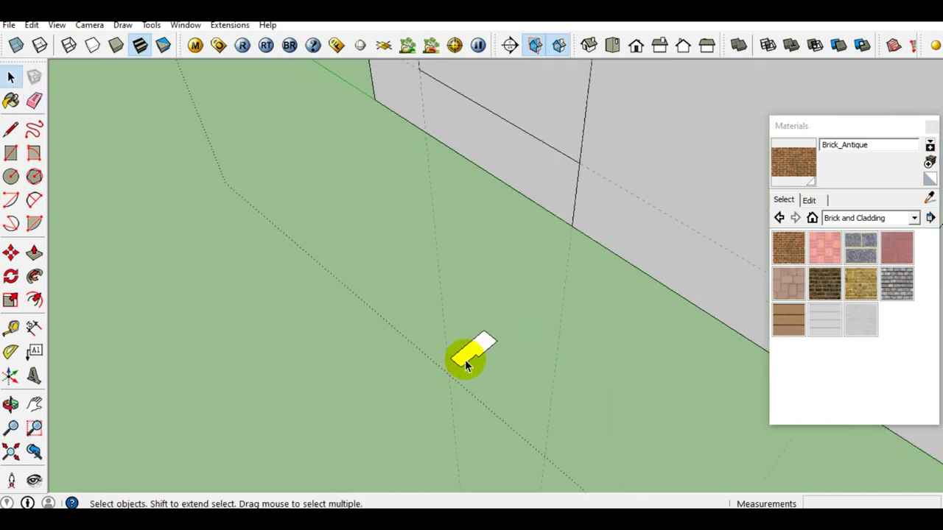
{"action": "scroll", "coordinate": [475, 354], "scroll_direction": "down", "scroll_amount": 5}
{"action": "scroll", "coordinate": [484, 358], "scroll_direction": "up", "scroll_amount": 1}
{"action": "scroll", "coordinate": [484, 344], "scroll_direction": "up", "scroll_amount": 1}
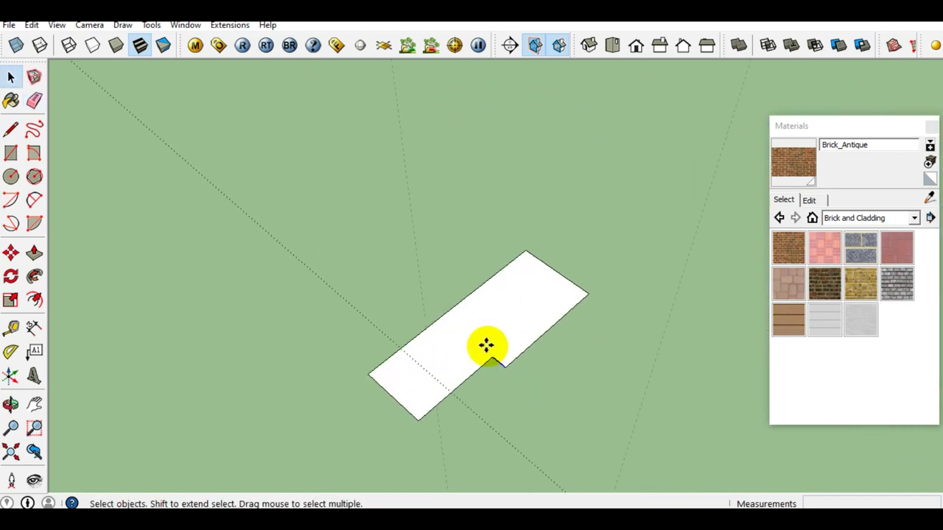
{"action": "key", "text": "m"}
{"action": "left_click", "coordinate": [498, 322]}
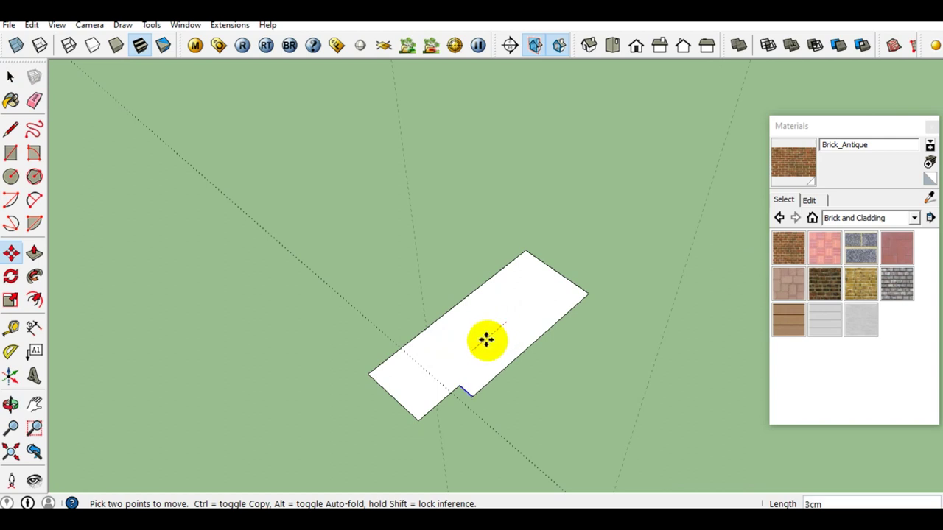
{"action": "left_click", "coordinate": [486, 340]}
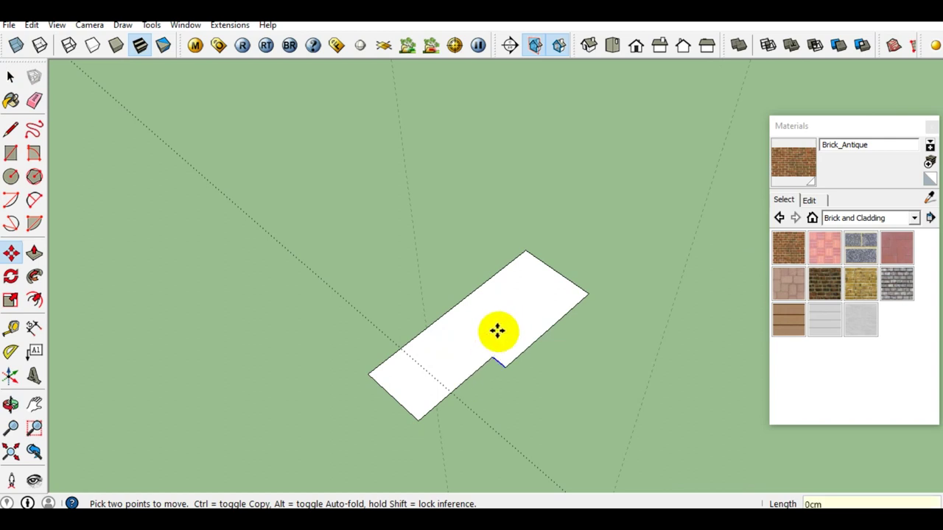
{"action": "scroll", "coordinate": [487, 317], "scroll_direction": "down", "scroll_amount": 2}
Draw an edge from the notch corner and a second rectangle beside the first
{"action": "key", "text": "l"}
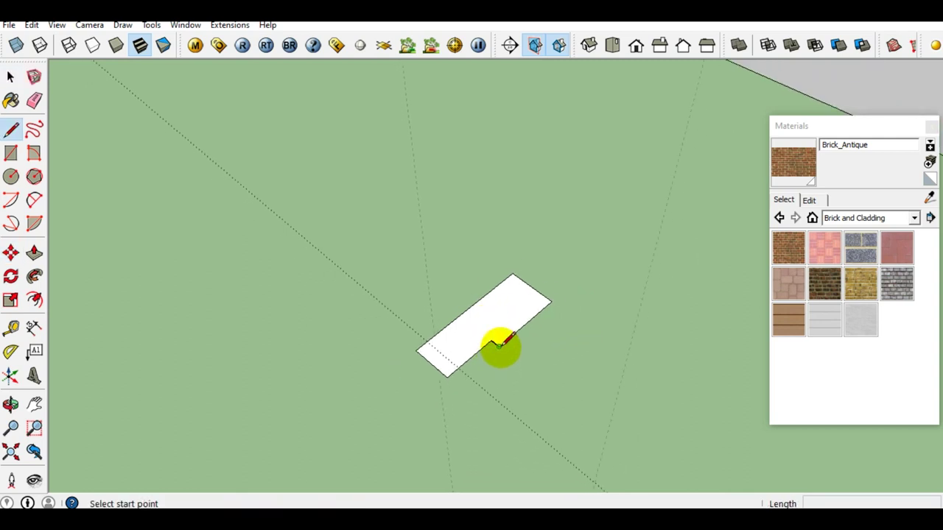
{"action": "left_click", "coordinate": [499, 345]}
{"action": "left_click", "coordinate": [560, 401]}
{"action": "key", "text": "space"}
{"action": "key", "text": "r"}
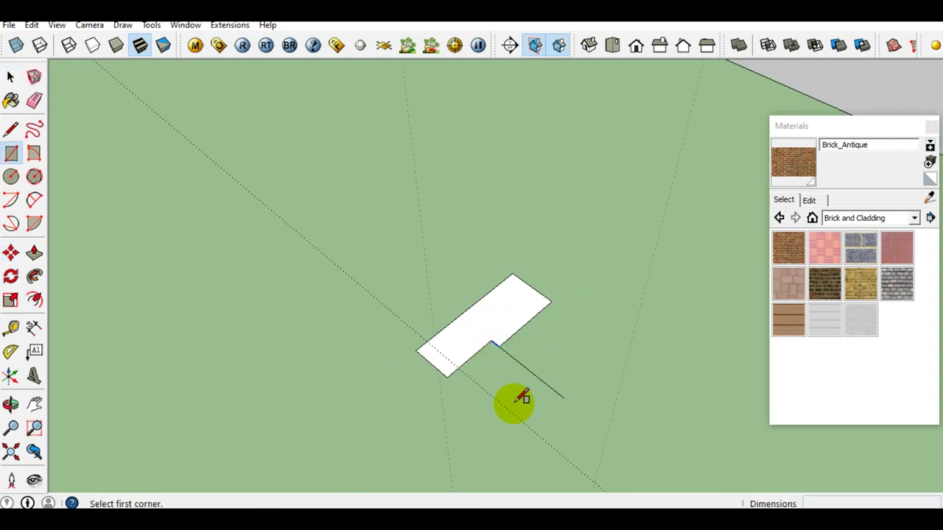
{"action": "left_click", "coordinate": [456, 368]}
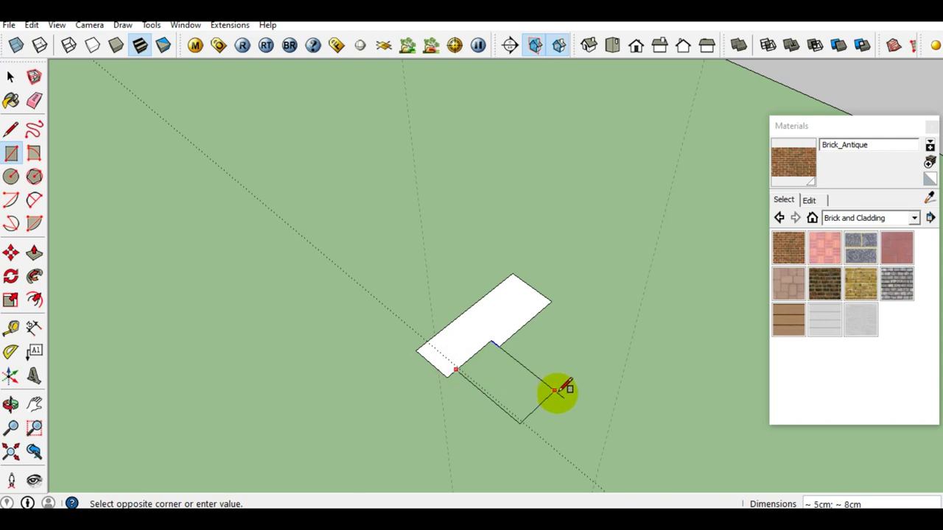
{"action": "left_click", "coordinate": [564, 398]}
Select both rectangle faces of the L-shaped profile together
{"action": "key", "text": "space"}
{"action": "left_click", "coordinate": [526, 381]}
{"action": "left_click", "coordinate": [467, 316]}
{"action": "mouse_move", "coordinate": [467, 316]}
{"action": "middle_mouse_down"}
{"action": "mouse_move", "coordinate": [508, 297]}
{"action": "mouse_move", "coordinate": [514, 324]}
{"action": "mouse_move", "coordinate": [511, 267]}
{"action": "middle_mouse_up"}
{"action": "left_click", "coordinate": [513, 312]}
{"action": "left_click", "coordinate": [513, 353]}
{"action": "key", "text": "l"}
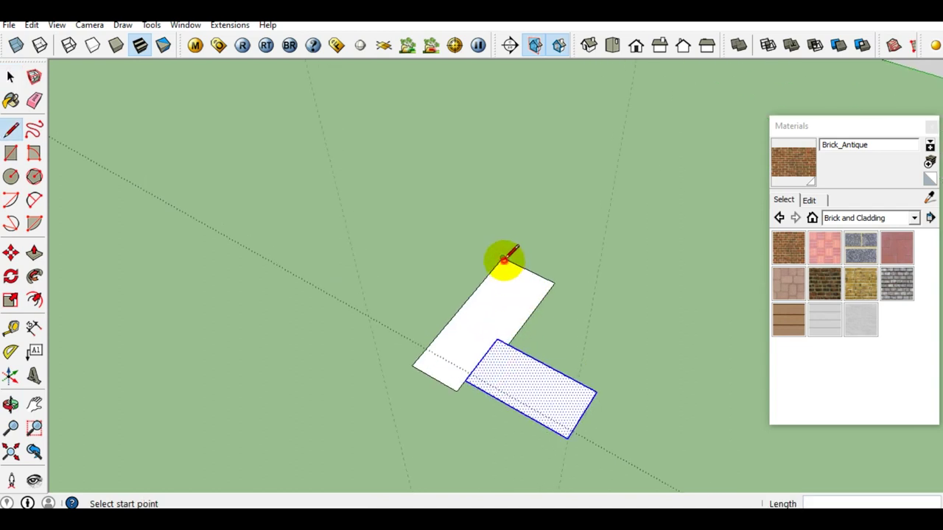
{"action": "left_click", "coordinate": [504, 259]}
{"action": "key", "text": "space"}
{"action": "scroll", "coordinate": [500, 252], "scroll_direction": "down", "scroll_amount": 3}
{"action": "left_click_drag", "start_coordinate": [433, 217], "coordinate": [603, 340]}
{"action": "scroll", "coordinate": [512, 267], "scroll_direction": "up", "scroll_amount": 2}
{"action": "mouse_move", "coordinate": [513, 267]}
{"action": "middle_mouse_down"}
{"action": "mouse_move", "coordinate": [497, 228]}
{"action": "mouse_move", "coordinate": [508, 216]}
{"action": "middle_mouse_up"}
{"action": "key", "text": "m"}
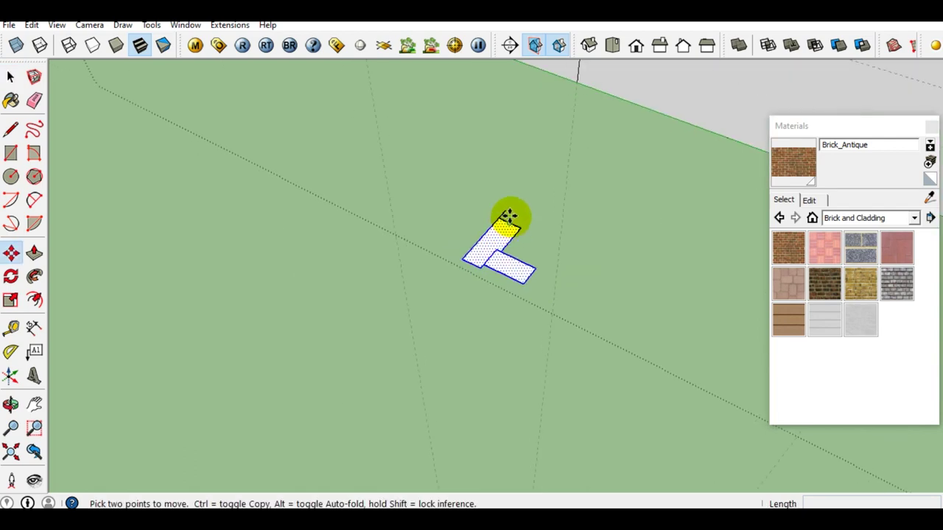
Copy the L-shaped profile onto the wall opening's bottom corner with a Ctrl-Move
{"action": "left_click", "coordinate": [507, 211]}
{"action": "scroll", "coordinate": [435, 280], "scroll_direction": "down", "scroll_amount": 2}
{"action": "mouse_move", "coordinate": [435, 280]}
{"action": "middle_mouse_down"}
{"action": "mouse_move", "coordinate": [466, 238]}
{"action": "mouse_move", "coordinate": [466, 312]}
{"action": "mouse_move", "coordinate": [472, 267]}
{"action": "middle_mouse_up"}
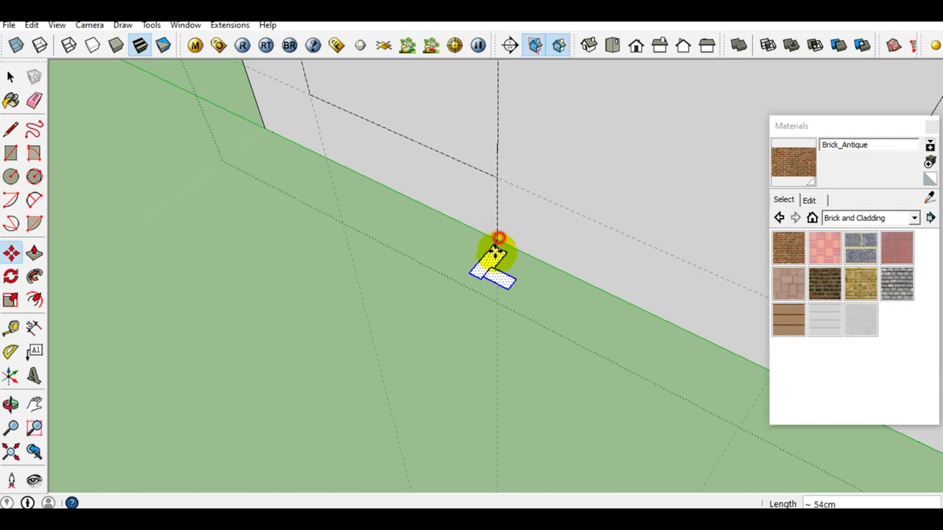
{"action": "middle_click_drag", "start_coordinate": [497, 236], "coordinate": [498, 241]}
{"action": "key", "text": "ctrl"}
{"action": "mouse_move", "coordinate": [380, 309]}
{"action": "middle_mouse_down"}
{"action": "mouse_move", "coordinate": [435, 332]}
{"action": "mouse_move", "coordinate": [381, 261]}
{"action": "mouse_move", "coordinate": [373, 229]}
{"action": "mouse_move", "coordinate": [465, 330]}
{"action": "mouse_move", "coordinate": [400, 238]}
{"action": "middle_mouse_up"}
{"action": "left_click", "coordinate": [372, 225]}
{"action": "key", "text": "space"}
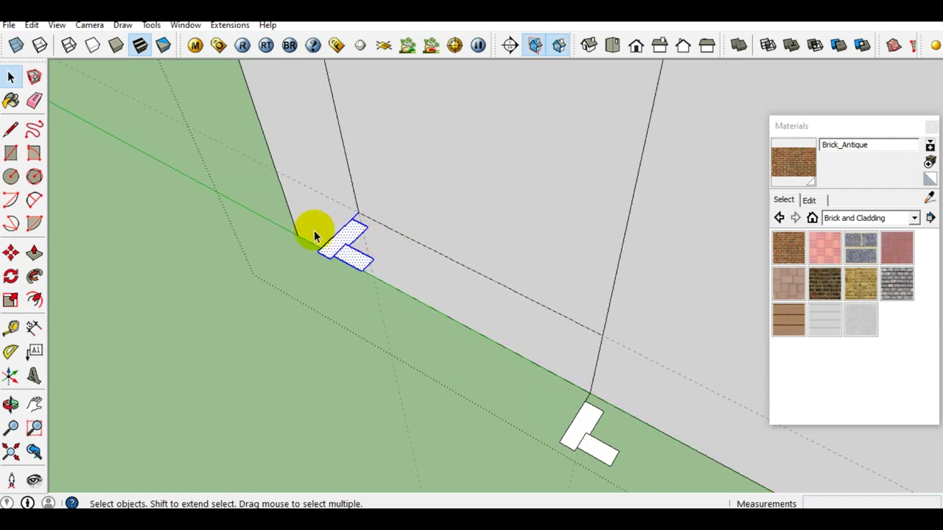
Erase stray edges and select the wall opening face as the sweep path
{"action": "scroll", "coordinate": [309, 231], "scroll_direction": "up", "scroll_amount": 2}
{"action": "scroll", "coordinate": [319, 226], "scroll_direction": "up", "scroll_amount": 2}
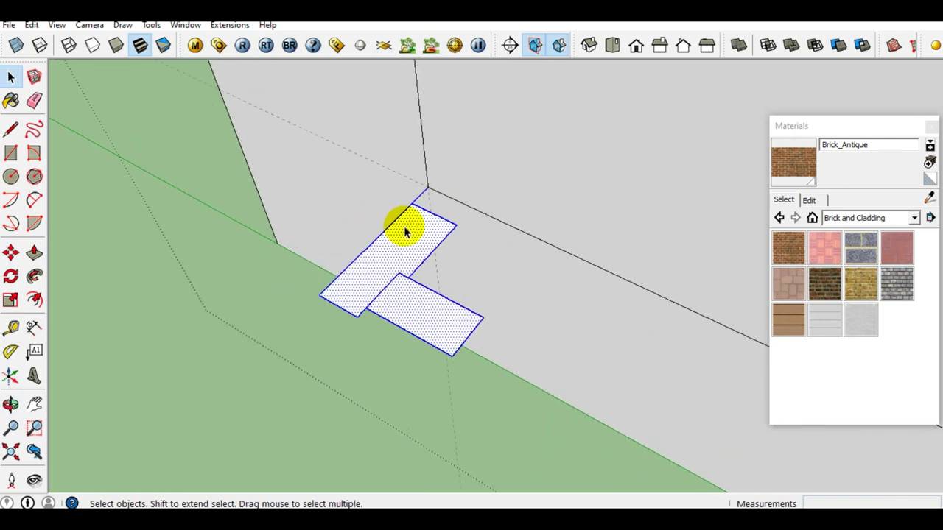
{"action": "key", "text": "e"}
{"action": "scroll", "coordinate": [428, 197], "scroll_direction": "up", "scroll_amount": 1}
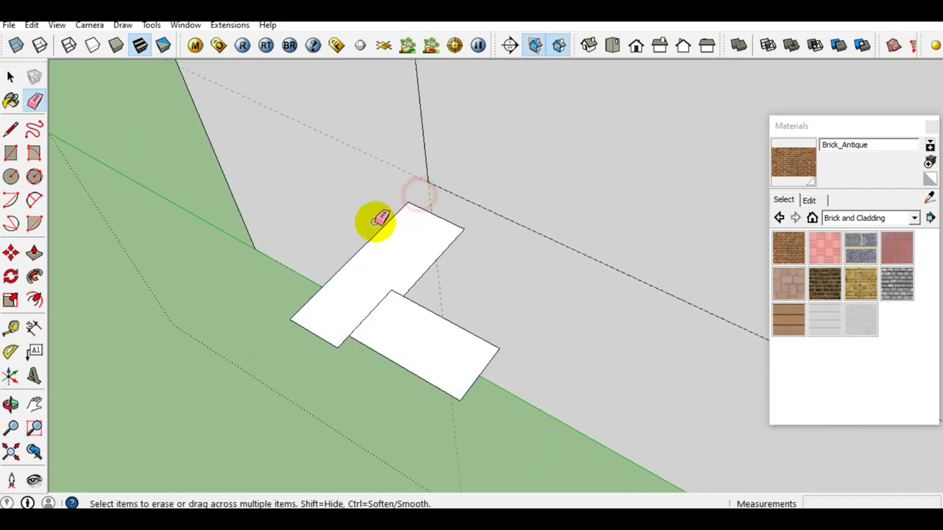
{"action": "scroll", "coordinate": [412, 221], "scroll_direction": "down", "scroll_amount": 3}
{"action": "scroll", "coordinate": [626, 412], "scroll_direction": "up", "scroll_amount": 3}
{"action": "scroll", "coordinate": [582, 390], "scroll_direction": "up", "scroll_amount": 3}
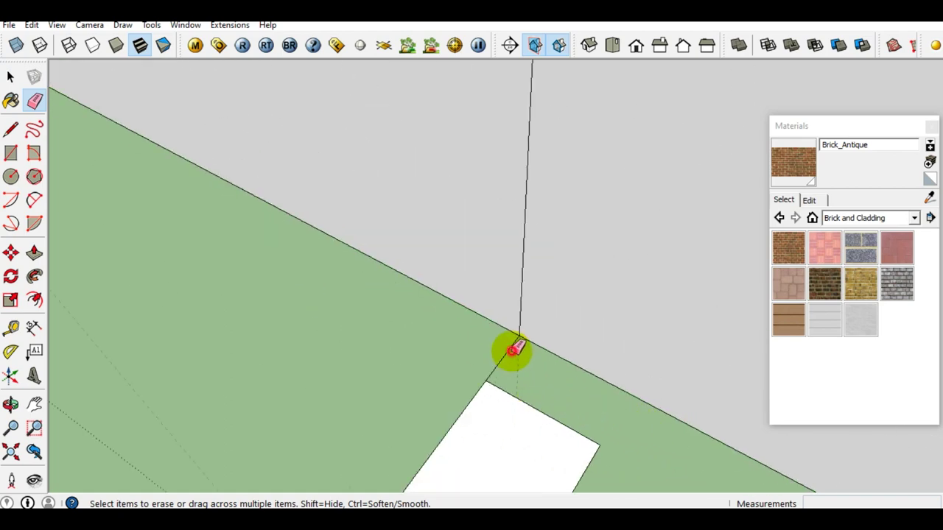
{"action": "key", "text": "space"}
{"action": "scroll", "coordinate": [512, 352], "scroll_direction": "down", "scroll_amount": 5}
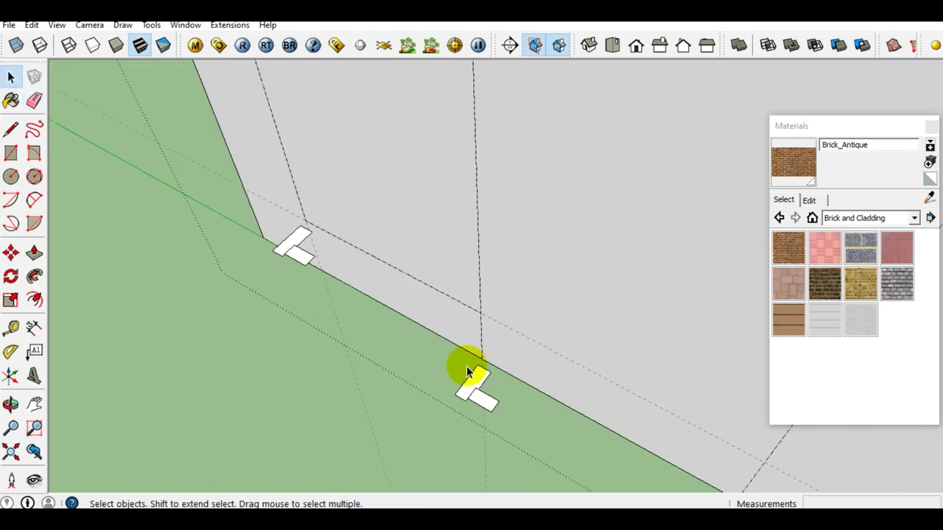
{"action": "scroll", "coordinate": [466, 366], "scroll_direction": "up", "scroll_amount": 2}
{"action": "scroll", "coordinate": [466, 365], "scroll_direction": "up", "scroll_amount": 1}
{"action": "left_click", "coordinate": [483, 356]}
{"action": "scroll", "coordinate": [481, 356], "scroll_direction": "up", "scroll_amount": 1}
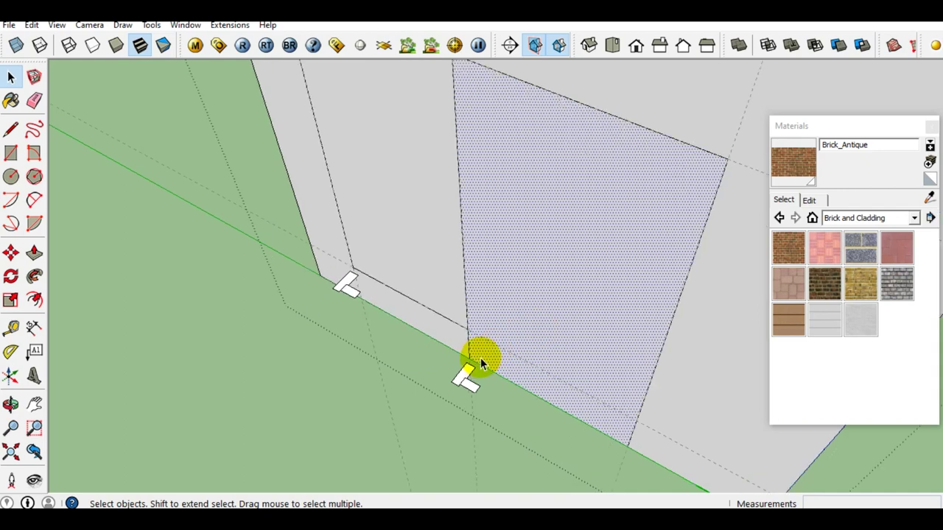
{"action": "left_click", "coordinate": [34, 277]}
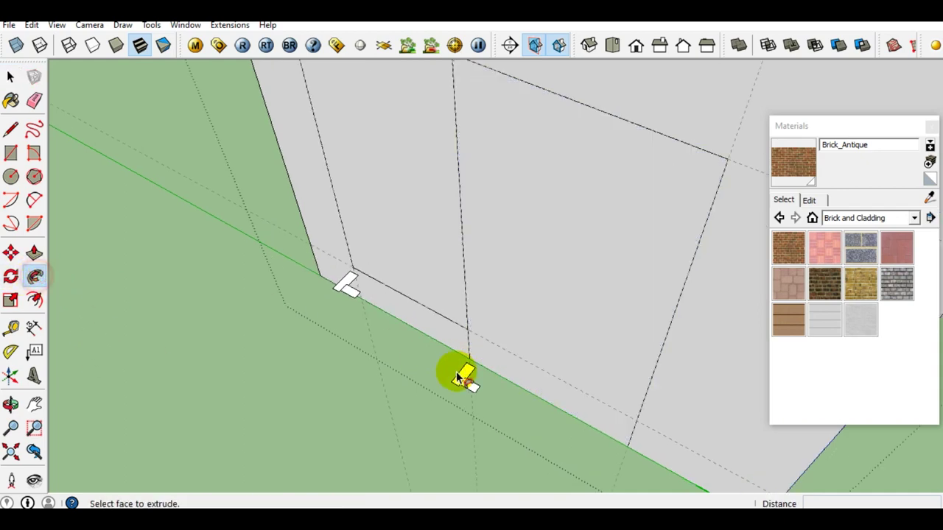
Sweep the L profile around the first opening and group the resulting grey frame
{"action": "scroll", "coordinate": [472, 382], "scroll_direction": "down", "scroll_amount": 1}
{"action": "left_click", "coordinate": [475, 390], "text": "alt"}
{"action": "left_click", "coordinate": [475, 390]}
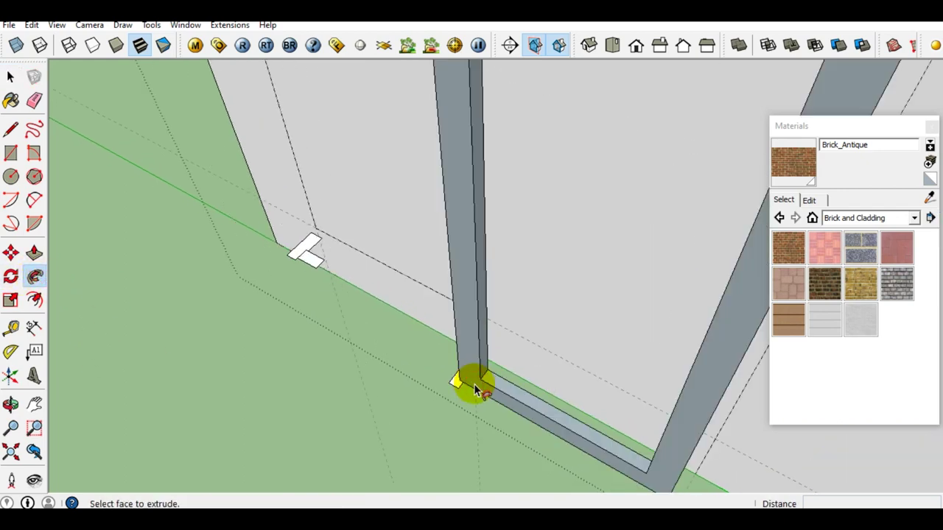
{"action": "key", "text": "space"}
{"action": "mouse_move", "coordinate": [507, 394]}
{"action": "middle_mouse_down"}
{"action": "mouse_move", "coordinate": [411, 294]}
{"action": "mouse_move", "coordinate": [415, 311]}
{"action": "middle_mouse_up"}
{"action": "triple_click", "coordinate": [415, 313]}
{"action": "right_click", "coordinate": [415, 313]}
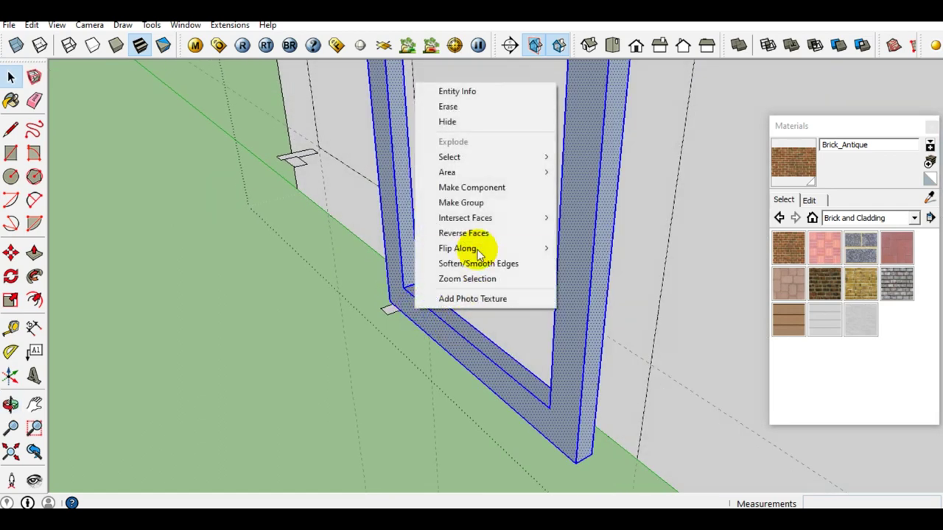
{"action": "left_click", "coordinate": [475, 204]}
Lengthen the small L profile's arm by 3cm next to the second opening
{"action": "mouse_move", "coordinate": [475, 203]}
{"action": "middle_mouse_down"}
{"action": "mouse_move", "coordinate": [493, 294]}
{"action": "mouse_move", "coordinate": [479, 280]}
{"action": "middle_mouse_up"}
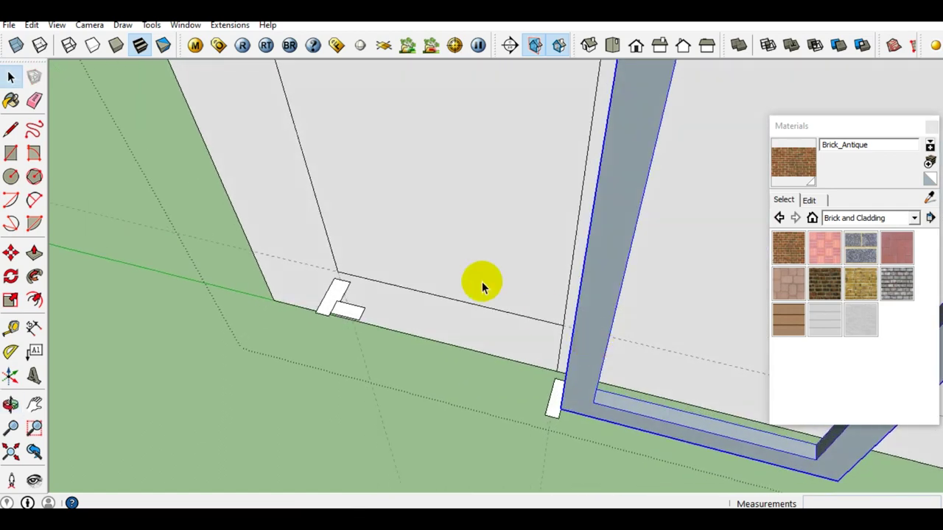
{"action": "left_click", "coordinate": [424, 268]}
{"action": "scroll", "coordinate": [402, 212], "scroll_direction": "up", "scroll_amount": 2}
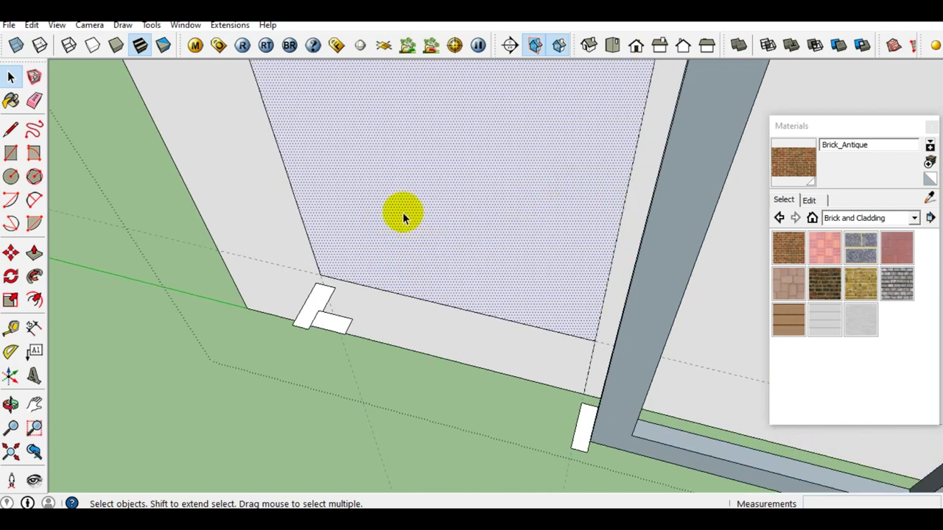
{"action": "scroll", "coordinate": [347, 322], "scroll_direction": "up", "scroll_amount": 2}
{"action": "left_click", "coordinate": [348, 329]}
{"action": "scroll", "coordinate": [348, 328], "scroll_direction": "up", "scroll_amount": 2}
{"action": "left_click", "coordinate": [346, 331]}
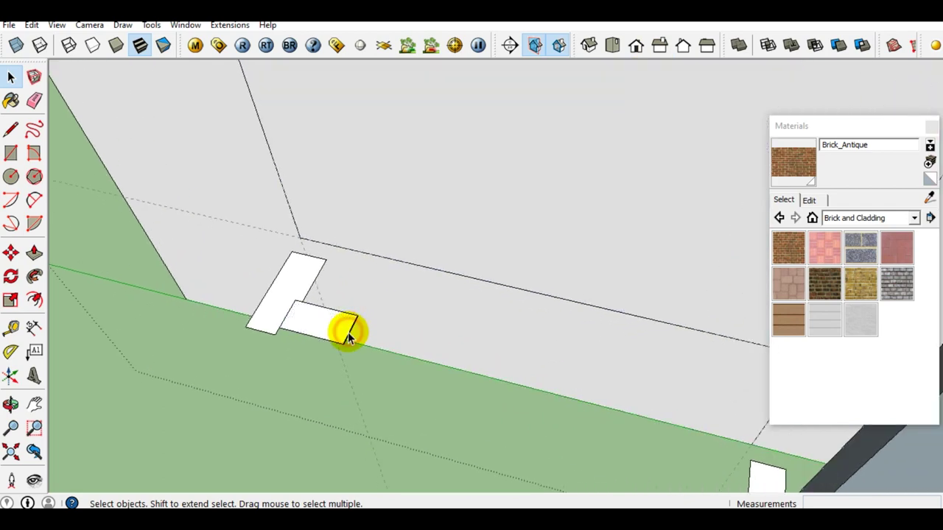
{"action": "scroll", "coordinate": [347, 332], "scroll_direction": "up", "scroll_amount": 1}
{"action": "key", "text": "m"}
{"action": "left_click", "coordinate": [332, 325]}
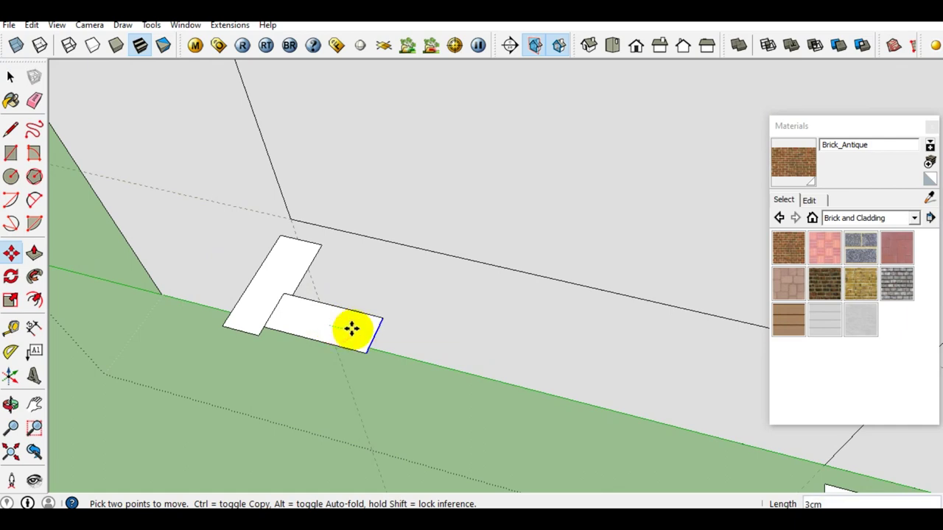
{"action": "left_click", "coordinate": [347, 329]}
{"action": "scroll", "coordinate": [336, 273], "scroll_direction": "down", "scroll_amount": 2}
Sweep the L profile around the second opening with Follow Me and group the new frame
{"action": "key", "text": "space"}
{"action": "left_click", "coordinate": [446, 187]}
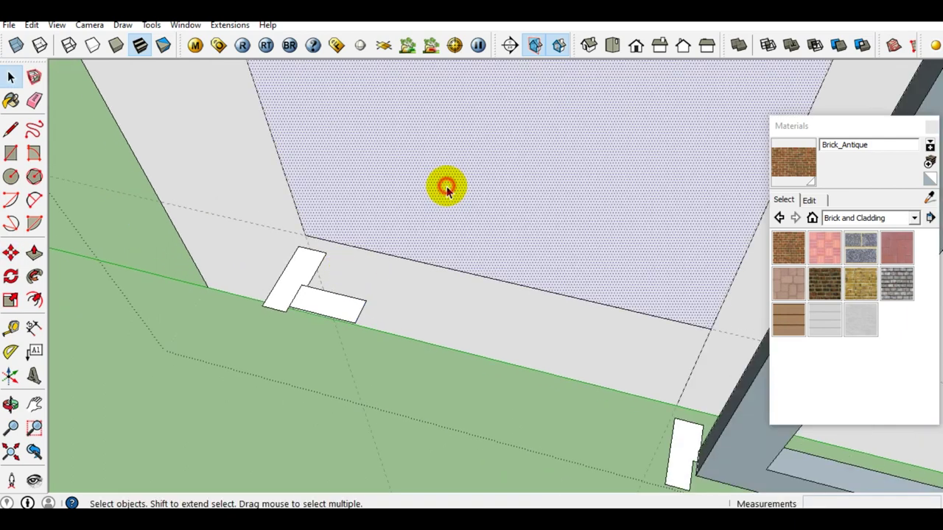
{"action": "left_click", "coordinate": [43, 273]}
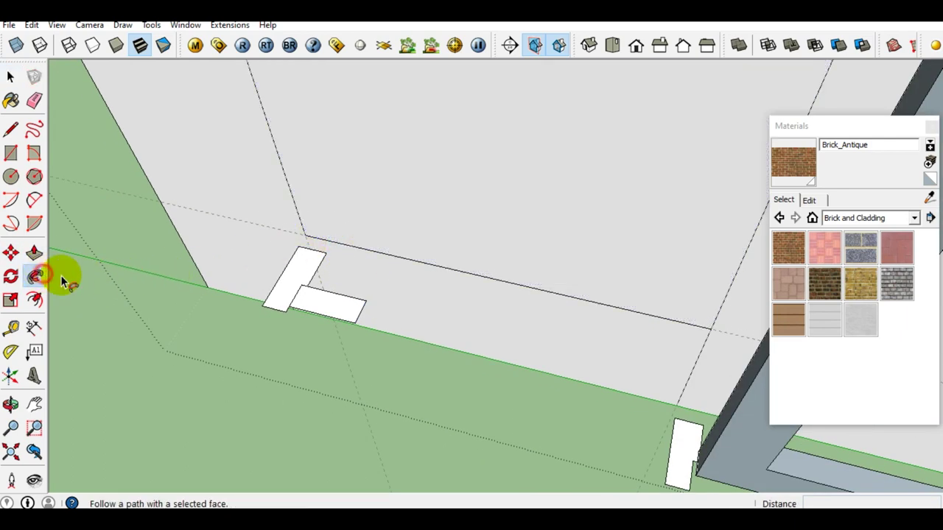
{"action": "left_click", "coordinate": [340, 317]}
{"action": "key", "text": "space"}
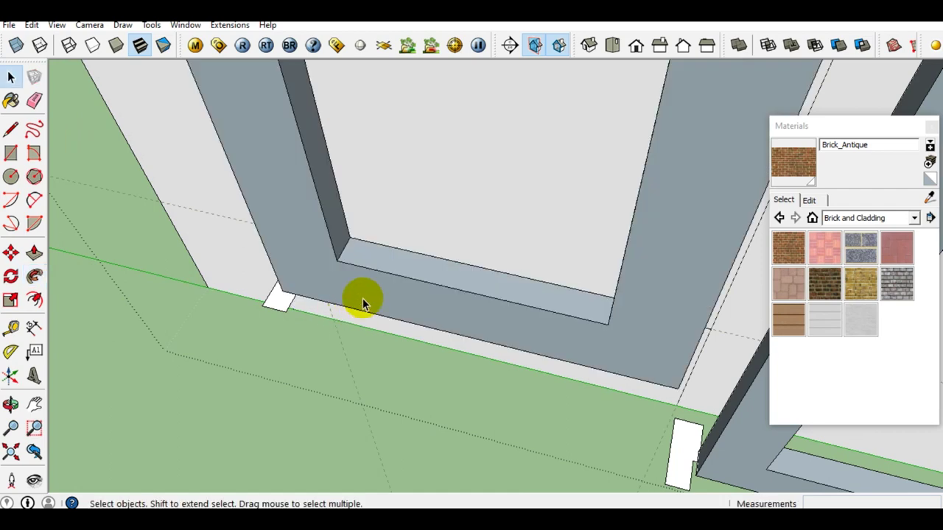
{"action": "triple_click", "coordinate": [379, 278]}
{"action": "right_click", "coordinate": [380, 277]}
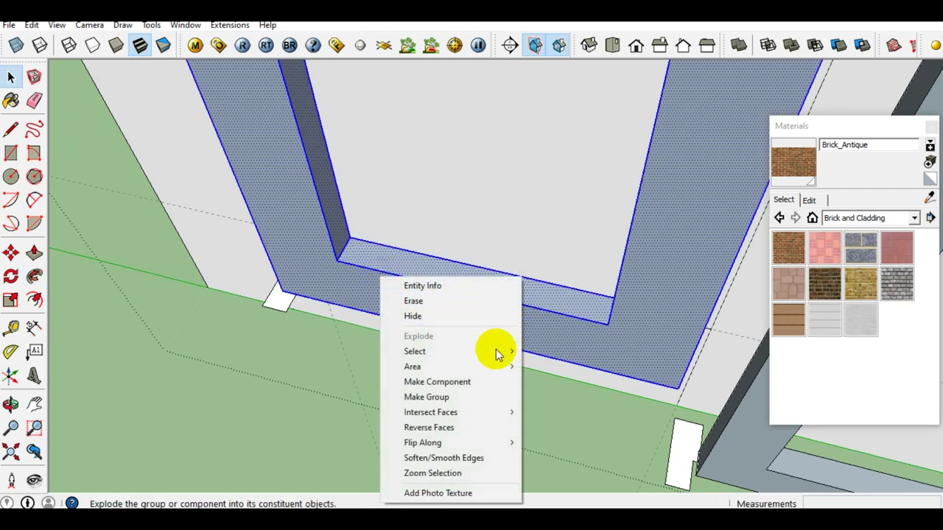
{"action": "left_click", "coordinate": [447, 397]}
Orbit around the framed openings and select the right and left frames to inspect them
{"action": "mouse_move", "coordinate": [446, 396]}
{"action": "middle_mouse_down"}
{"action": "mouse_move", "coordinate": [394, 285]}
{"action": "mouse_move", "coordinate": [662, 228]}
{"action": "mouse_move", "coordinate": [442, 214]}
{"action": "mouse_move", "coordinate": [511, 242]}
{"action": "mouse_move", "coordinate": [377, 245]}
{"action": "mouse_move", "coordinate": [562, 302]}
{"action": "middle_mouse_up"}
{"action": "scroll", "coordinate": [562, 301], "scroll_direction": "up", "scroll_amount": 2}
{"action": "left_click", "coordinate": [511, 343]}
{"action": "left_click", "coordinate": [327, 256]}
{"action": "mouse_move", "coordinate": [326, 256]}
{"action": "middle_mouse_down"}
{"action": "mouse_move", "coordinate": [516, 246]}
{"action": "mouse_move", "coordinate": [375, 284]}
{"action": "mouse_move", "coordinate": [399, 246]}
{"action": "mouse_move", "coordinate": [429, 228]}
{"action": "mouse_move", "coordinate": [389, 221]}
{"action": "middle_mouse_up"}
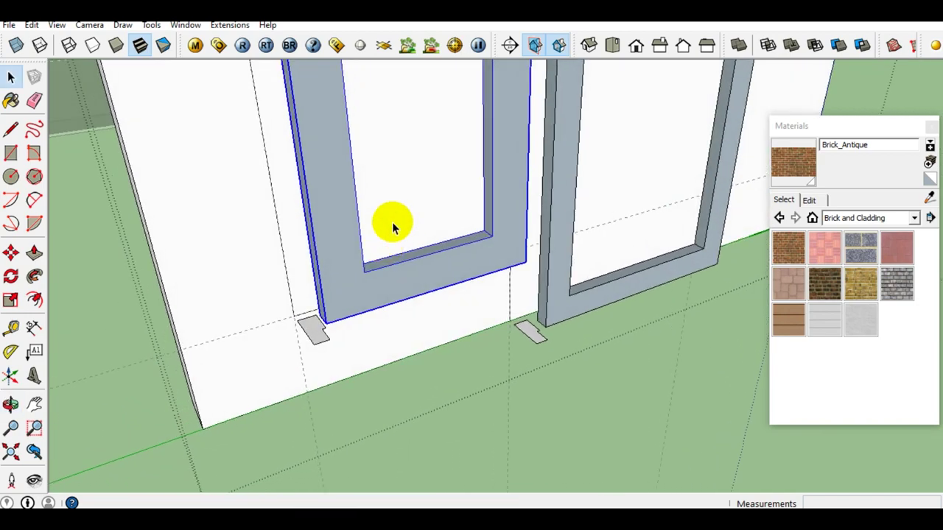
Sweep a trim profile along the left frame and group the new trim piece
{"action": "left_click", "coordinate": [396, 205]}
{"action": "scroll", "coordinate": [316, 287], "scroll_direction": "up", "scroll_amount": 2}
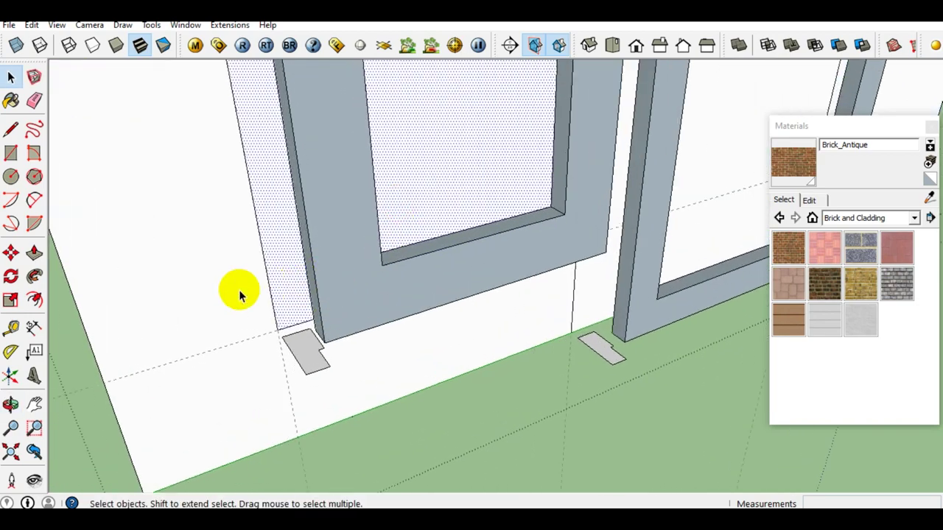
{"action": "left_click", "coordinate": [34, 299]}
{"action": "key", "text": "space"}
{"action": "left_click", "coordinate": [35, 276]}
{"action": "left_click", "coordinate": [310, 362]}
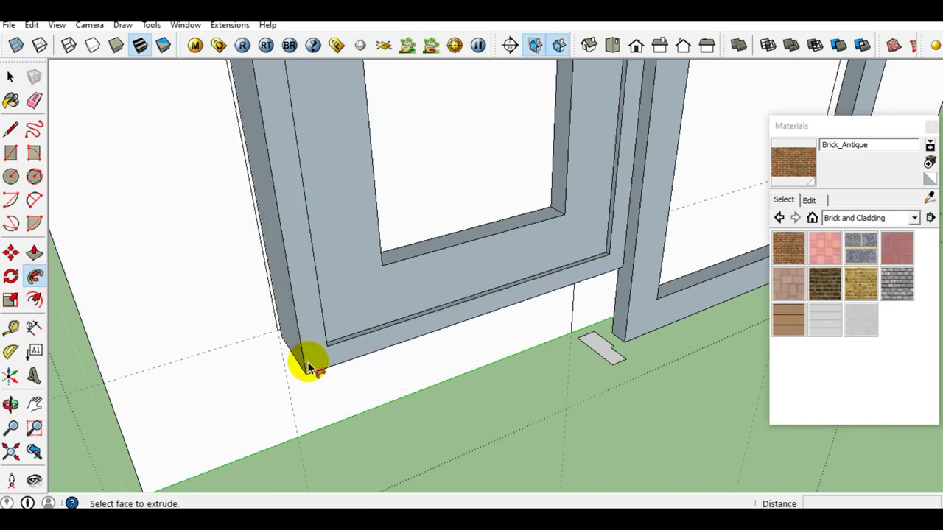
{"action": "key", "text": "space"}
{"action": "mouse_move", "coordinate": [515, 269]}
{"action": "middle_mouse_down"}
{"action": "mouse_move", "coordinate": [185, 326]}
{"action": "mouse_move", "coordinate": [448, 301]}
{"action": "mouse_move", "coordinate": [270, 361]}
{"action": "middle_mouse_up"}
{"action": "double_click", "coordinate": [271, 361]}
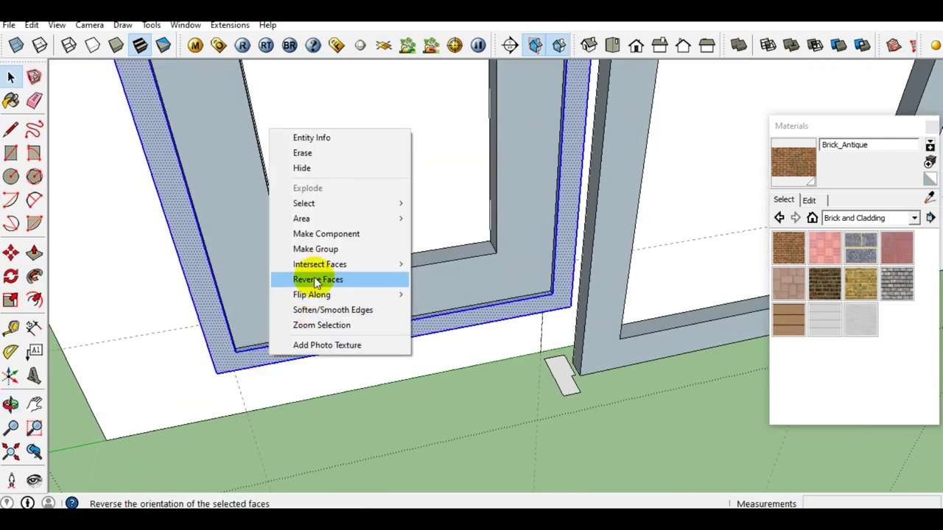
{"action": "left_click", "coordinate": [223, 333]}
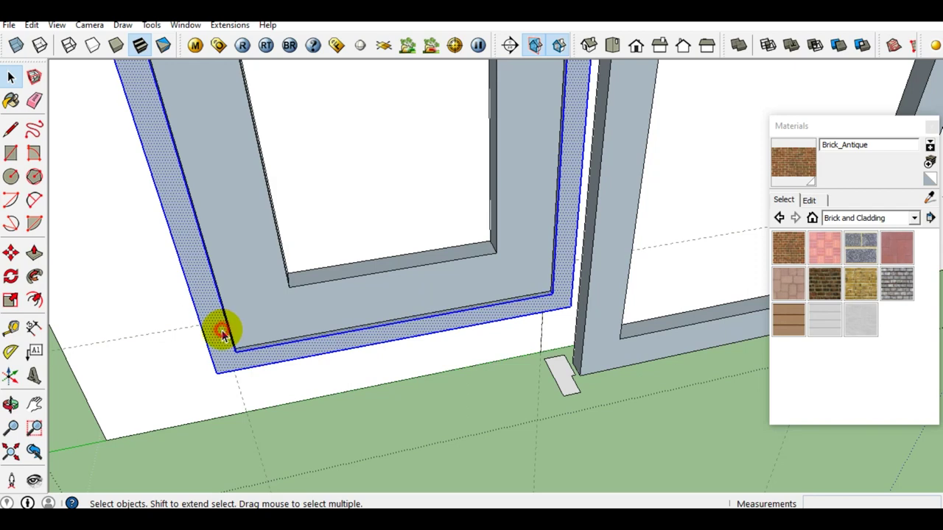
{"action": "right_click", "coordinate": [223, 332]}
{"action": "left_click", "coordinate": [308, 227]}
Sweep the corner profile along the right frame's edges and group that frame geometry
{"action": "mouse_move", "coordinate": [246, 293]}
{"action": "middle_mouse_down"}
{"action": "mouse_move", "coordinate": [477, 296]}
{"action": "mouse_move", "coordinate": [456, 300]}
{"action": "mouse_move", "coordinate": [558, 248]}
{"action": "mouse_move", "coordinate": [543, 269]}
{"action": "mouse_move", "coordinate": [524, 271]}
{"action": "middle_mouse_up"}
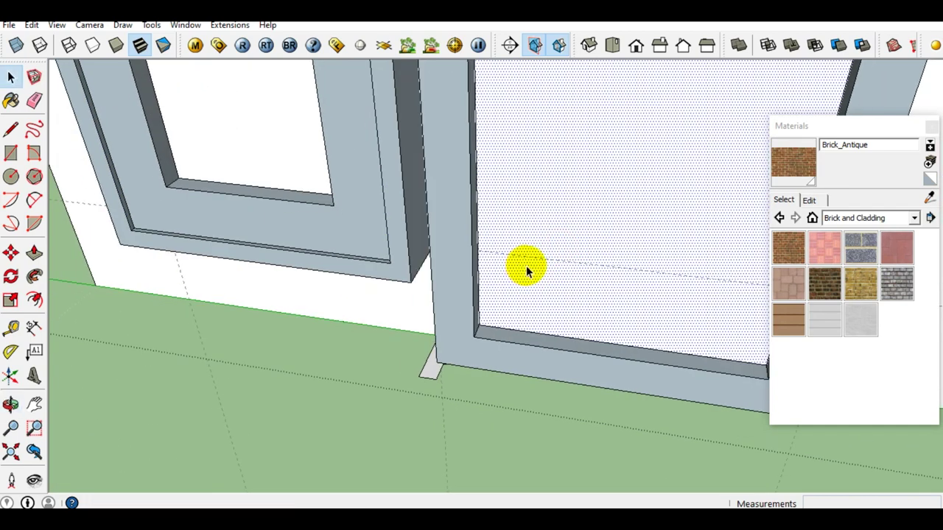
{"action": "left_click", "coordinate": [37, 282]}
{"action": "left_click_drag", "start_coordinate": [420, 376], "coordinate": [421, 378]}
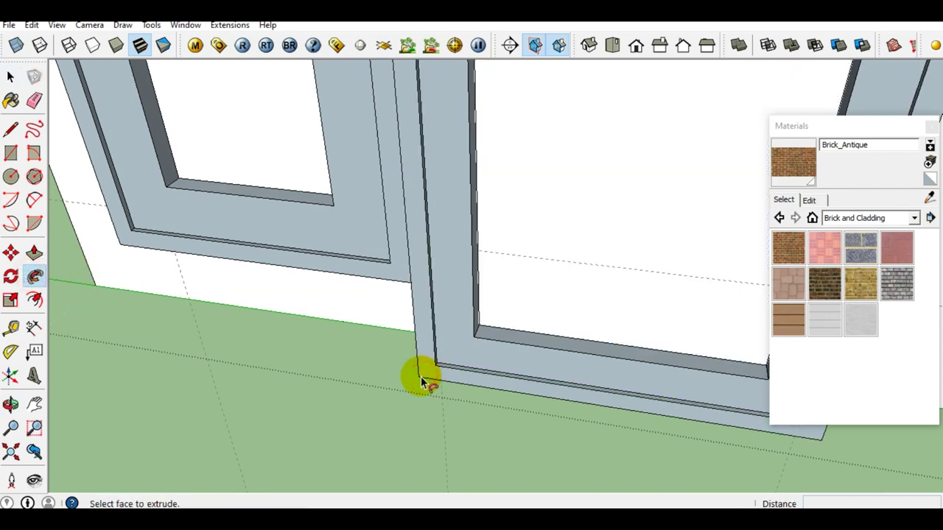
{"action": "key", "text": "space"}
{"action": "left_click", "coordinate": [430, 353]}
{"action": "right_click", "coordinate": [431, 354]}
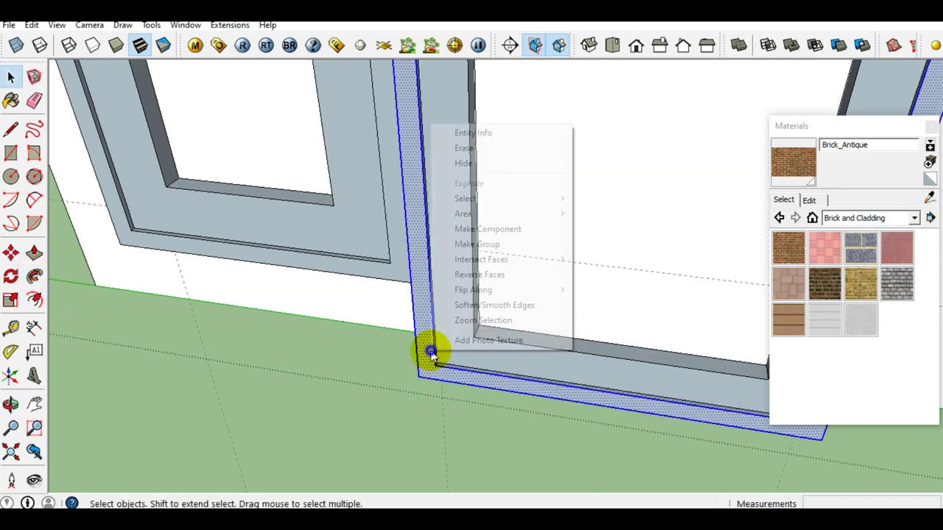
{"action": "left_click", "coordinate": [490, 243]}
Select both the left and right frame groups and bring up their context menu
{"action": "scroll", "coordinate": [449, 295], "scroll_direction": "down", "scroll_amount": 3}
{"action": "scroll", "coordinate": [442, 293], "scroll_direction": "down", "scroll_amount": 2}
{"action": "mouse_move", "coordinate": [435, 290]}
{"action": "middle_mouse_down"}
{"action": "mouse_move", "coordinate": [534, 317]}
{"action": "mouse_move", "coordinate": [316, 311]}
{"action": "mouse_move", "coordinate": [425, 326]}
{"action": "mouse_move", "coordinate": [488, 305]}
{"action": "mouse_move", "coordinate": [523, 265]}
{"action": "middle_mouse_up"}
{"action": "scroll", "coordinate": [425, 326], "scroll_direction": "up", "scroll_amount": 2}
{"action": "left_click", "coordinate": [528, 254]}
{"action": "scroll", "coordinate": [471, 254], "scroll_direction": "down", "scroll_amount": 2}
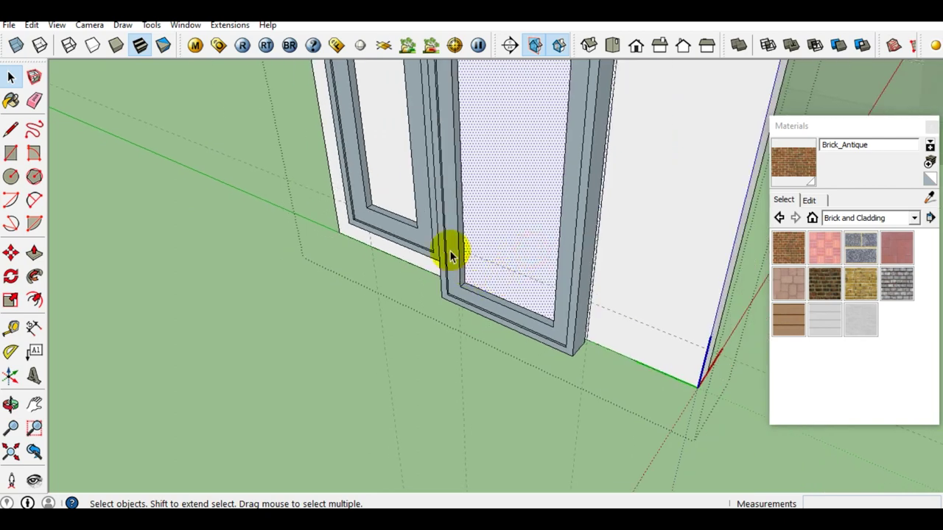
{"action": "left_click", "coordinate": [417, 236]}
{"action": "scroll", "coordinate": [423, 265], "scroll_direction": "up", "scroll_amount": 2}
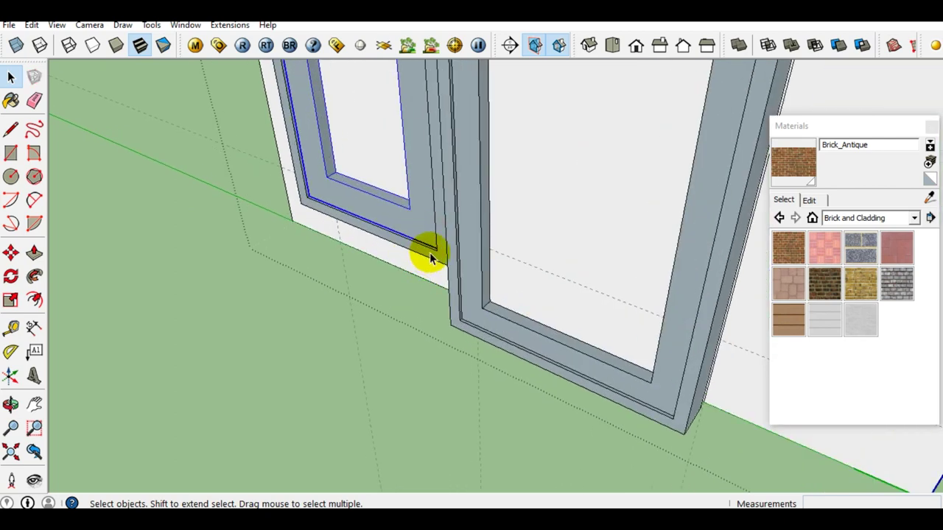
{"action": "left_click", "coordinate": [452, 294], "text": "ctrl"}
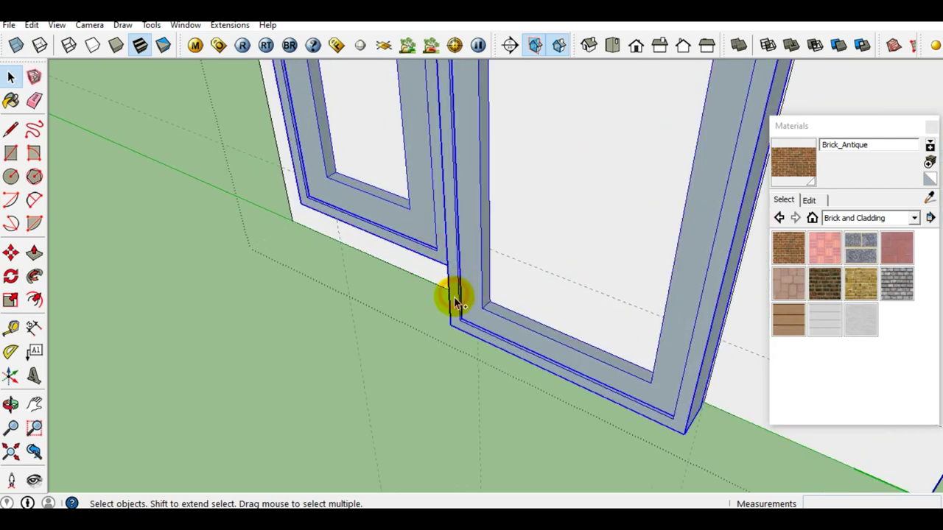
{"action": "right_click", "coordinate": [586, 367]}
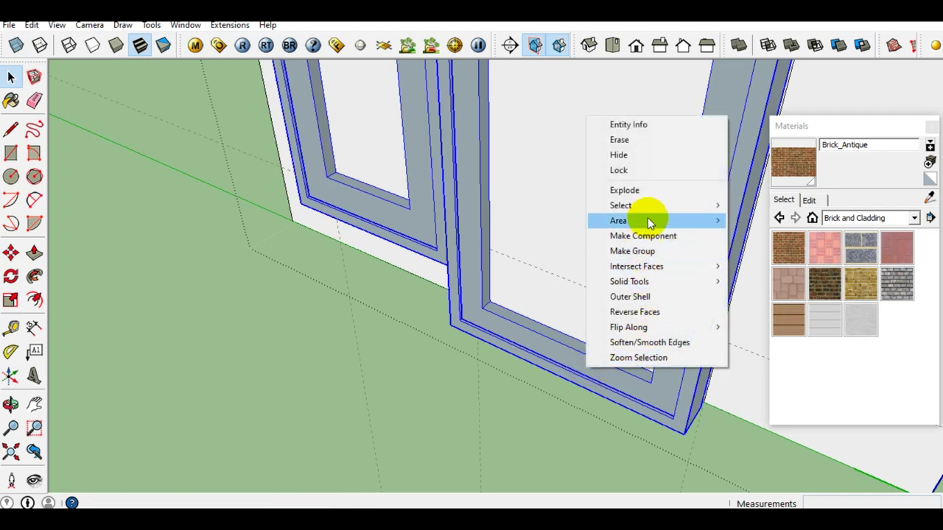
Hide both frames and push the wall face behind the right frame 15cm through the wall
{"action": "left_click", "coordinate": [630, 155]}
{"action": "left_click", "coordinate": [559, 252]}
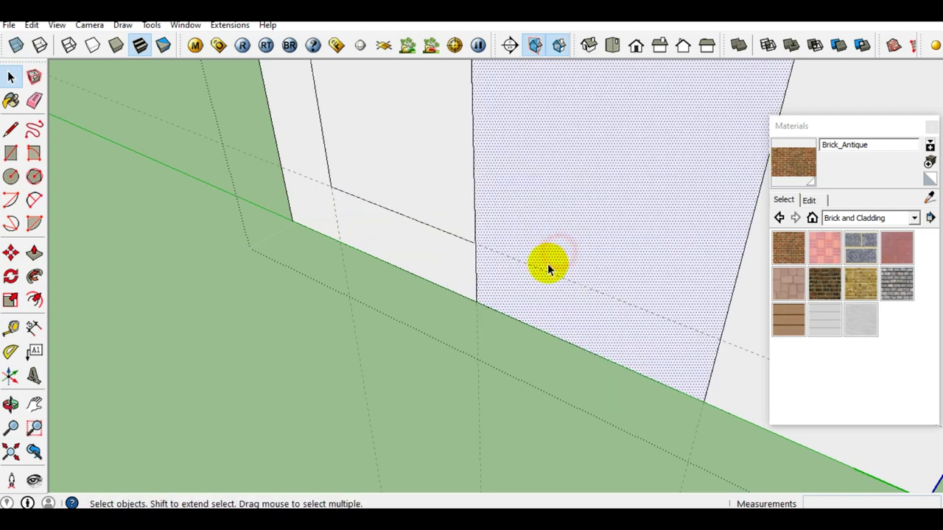
{"action": "key", "text": "p"}
{"action": "left_click_drag", "start_coordinate": [547, 268], "coordinate": [581, 234]}
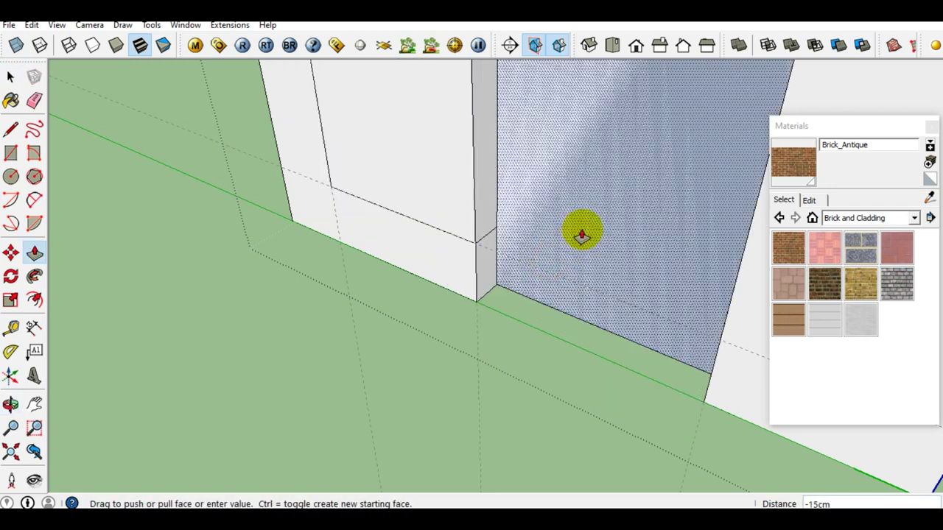
{"action": "double_click", "coordinate": [459, 211]}
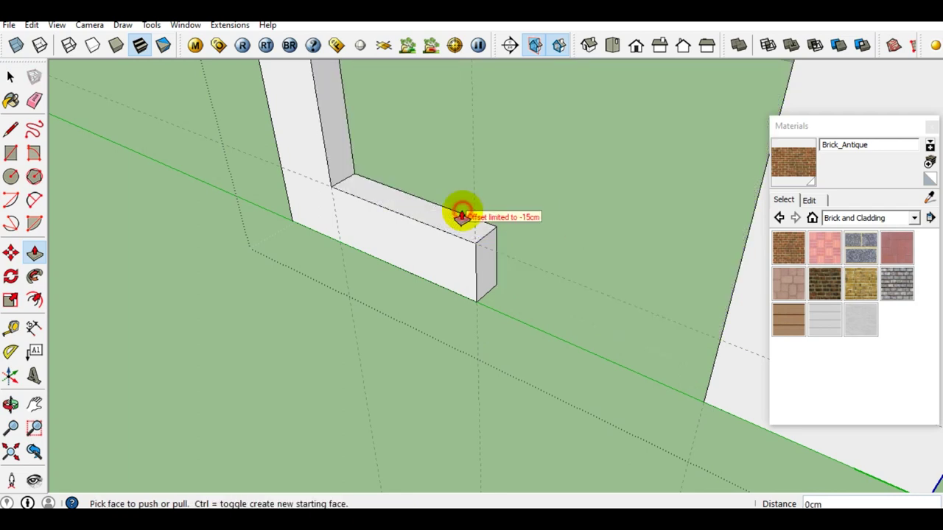
{"action": "key", "text": "space"}
Unhide the last hidden frames via Edit > Unhide > Last and select the whole frame
{"action": "left_click", "coordinate": [31, 24]}
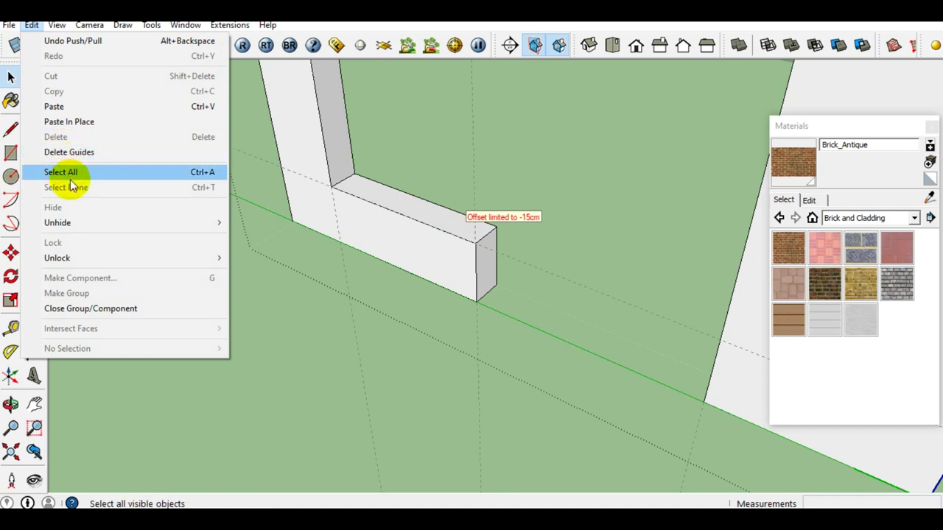
{"action": "mouse_move", "coordinate": [57, 222]}
{"action": "left_click", "coordinate": [258, 239]}
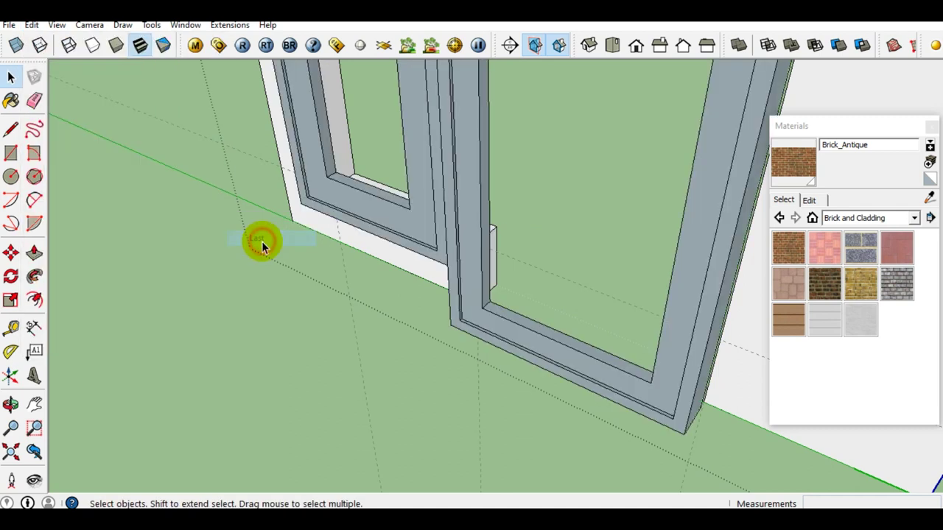
{"action": "scroll", "coordinate": [423, 225], "scroll_direction": "up", "scroll_amount": 1}
{"action": "left_click", "coordinate": [427, 226]}
{"action": "left_click", "coordinate": [437, 263]}
{"action": "left_click", "coordinate": [466, 274], "text": "shift"}
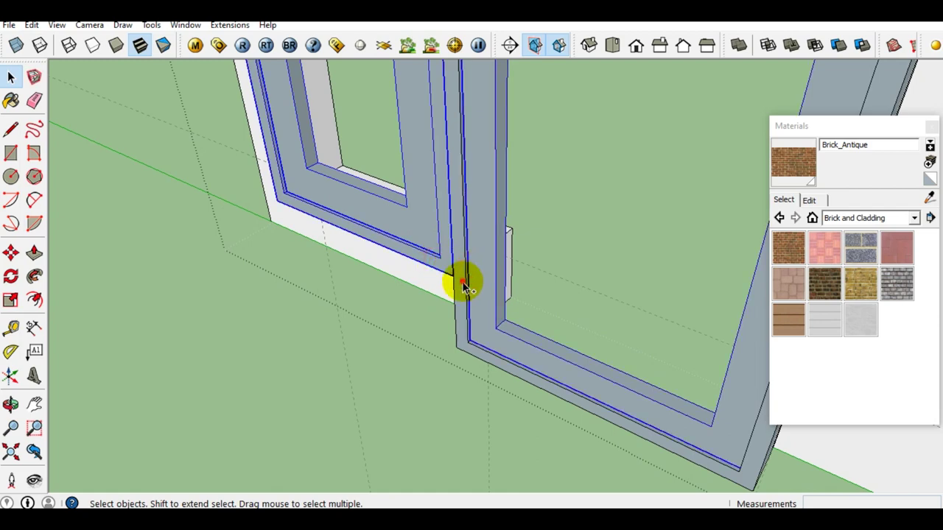
{"action": "scroll", "coordinate": [372, 219], "scroll_direction": "up", "scroll_amount": 2}
{"action": "scroll", "coordinate": [258, 165], "scroll_direction": "down", "scroll_amount": 2}
{"action": "scroll", "coordinate": [331, 196], "scroll_direction": "up", "scroll_amount": 4}
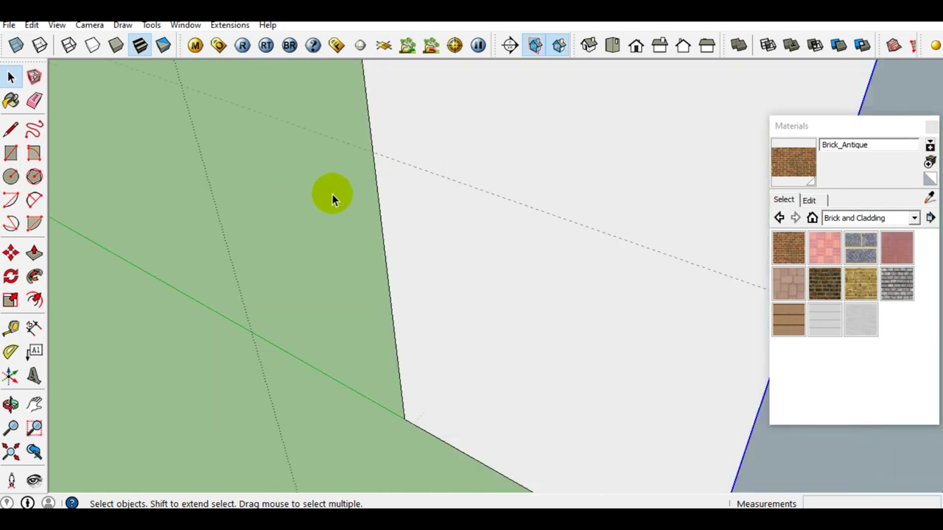
{"action": "scroll", "coordinate": [427, 225], "scroll_direction": "down", "scroll_amount": 3}
{"action": "scroll", "coordinate": [462, 245], "scroll_direction": "up", "scroll_amount": 2}
Move the right frame so its corner snaps onto the wall opening's edge
{"action": "key", "text": "m"}
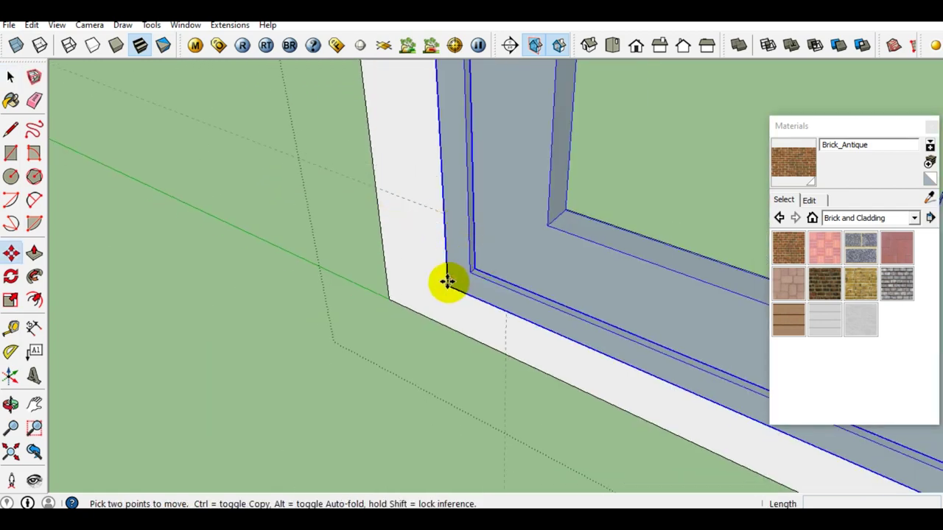
{"action": "left_click", "coordinate": [446, 283]}
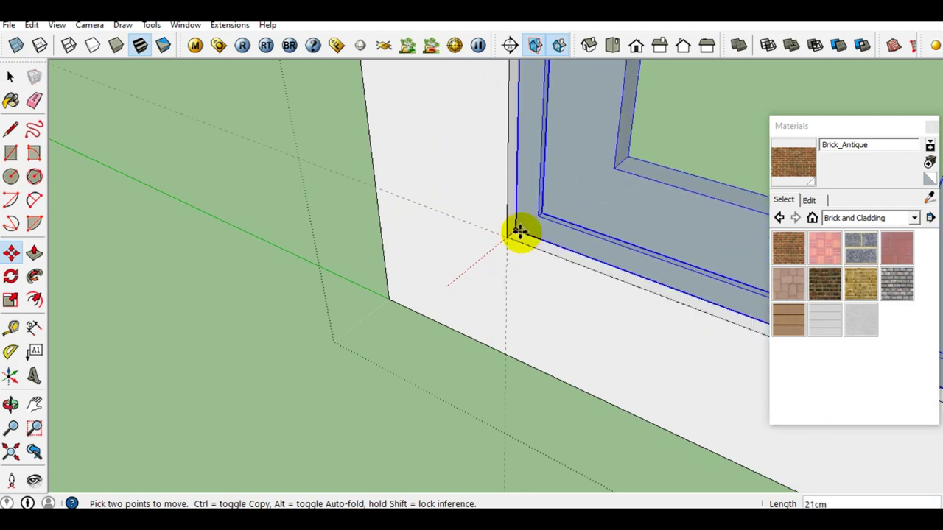
{"action": "left_click", "coordinate": [507, 235]}
{"action": "middle_click_drag", "start_coordinate": [516, 225], "coordinate": [455, 282]}
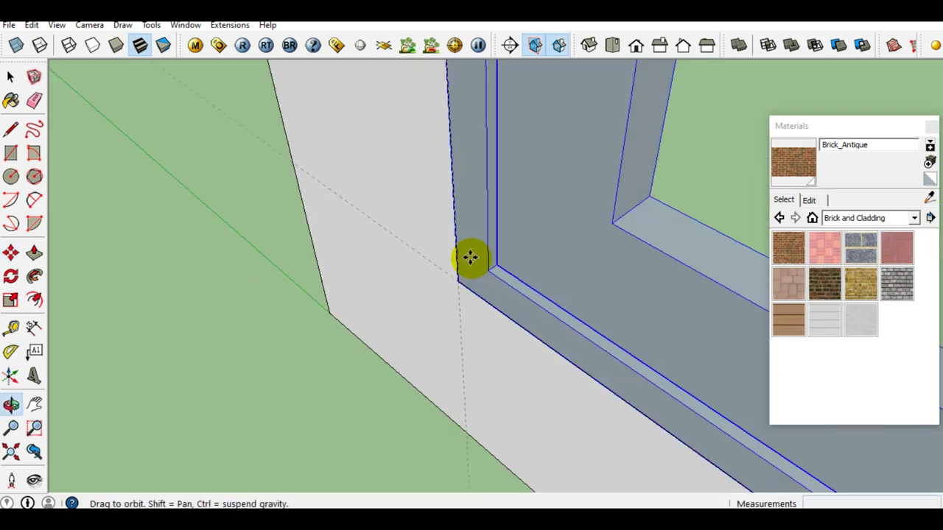
{"action": "left_click", "coordinate": [452, 284]}
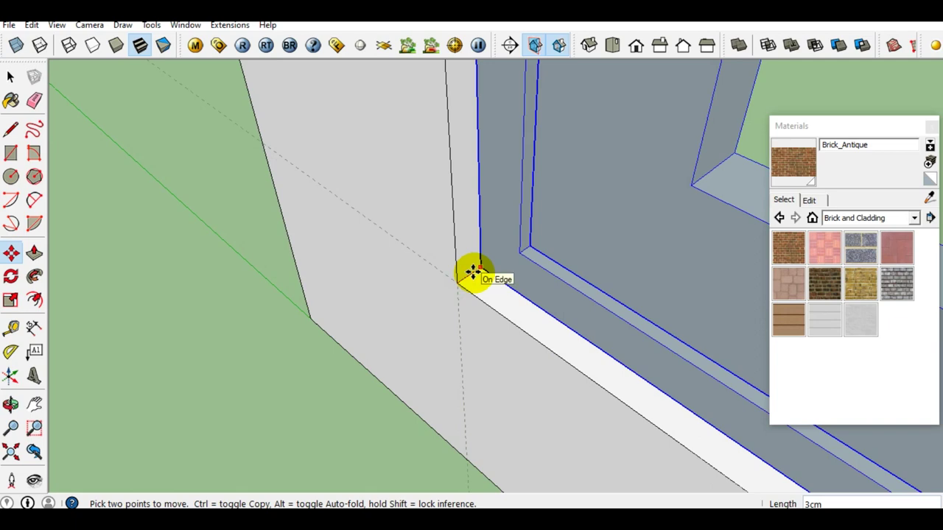
{"action": "left_click", "coordinate": [472, 273]}
{"action": "key", "text": "space"}
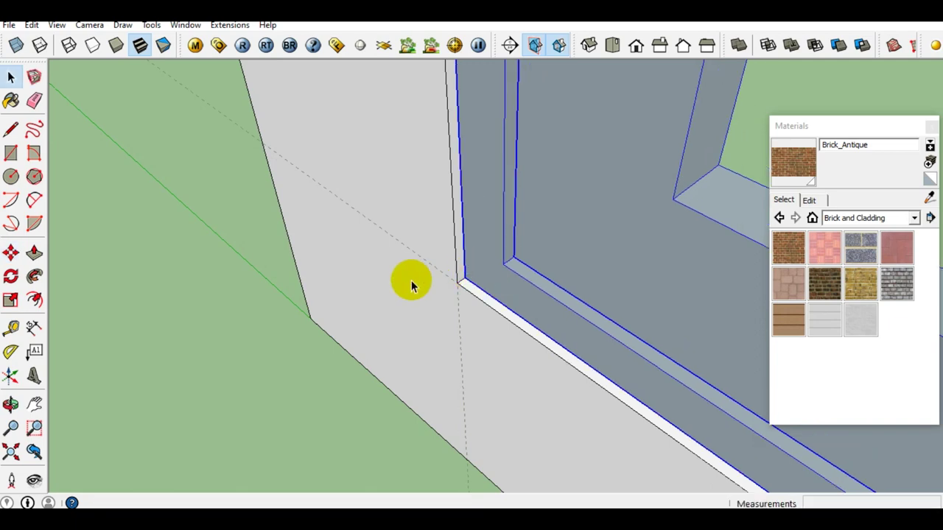
Orbit and zoom around the frames to check their alignment with the opening corner
{"action": "middle_click_drag", "start_coordinate": [410, 280], "coordinate": [466, 302]}
{"action": "scroll", "coordinate": [466, 302], "scroll_direction": "up", "scroll_amount": 2}
{"action": "scroll", "coordinate": [448, 248], "scroll_direction": "up", "scroll_amount": 2}
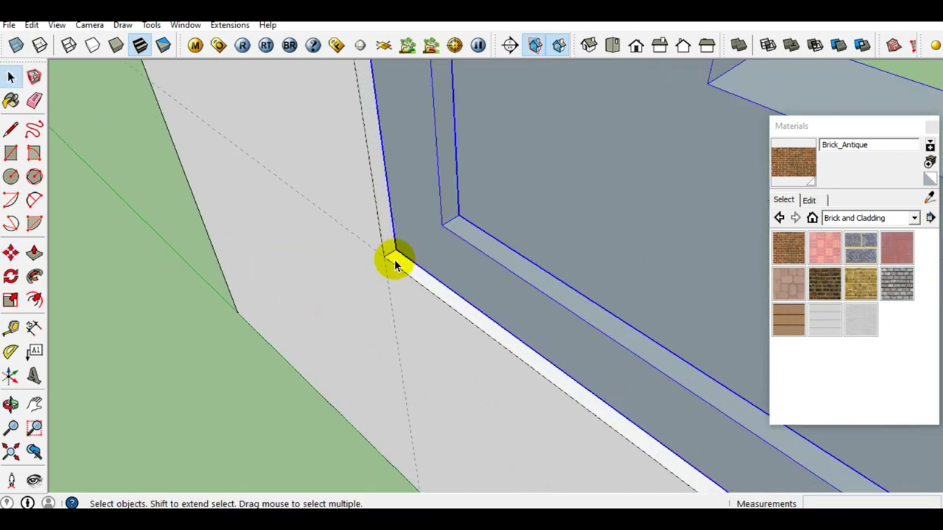
{"action": "scroll", "coordinate": [391, 258], "scroll_direction": "up", "scroll_amount": 1}
{"action": "scroll", "coordinate": [380, 248], "scroll_direction": "up", "scroll_amount": 1}
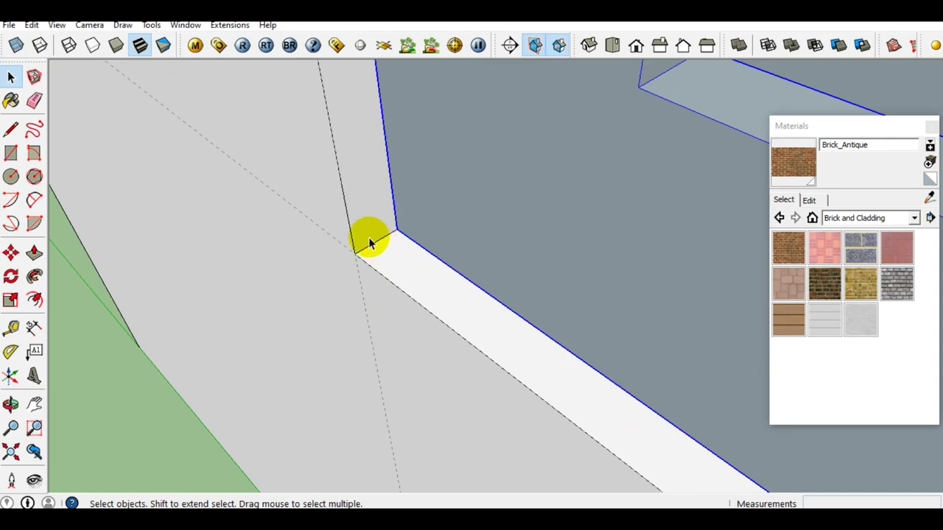
{"action": "scroll", "coordinate": [368, 243], "scroll_direction": "down", "scroll_amount": 2}
{"action": "scroll", "coordinate": [368, 235], "scroll_direction": "down", "scroll_amount": 2}
{"action": "scroll", "coordinate": [378, 216], "scroll_direction": "down", "scroll_amount": 2}
{"action": "scroll", "coordinate": [385, 235], "scroll_direction": "down", "scroll_amount": 1}
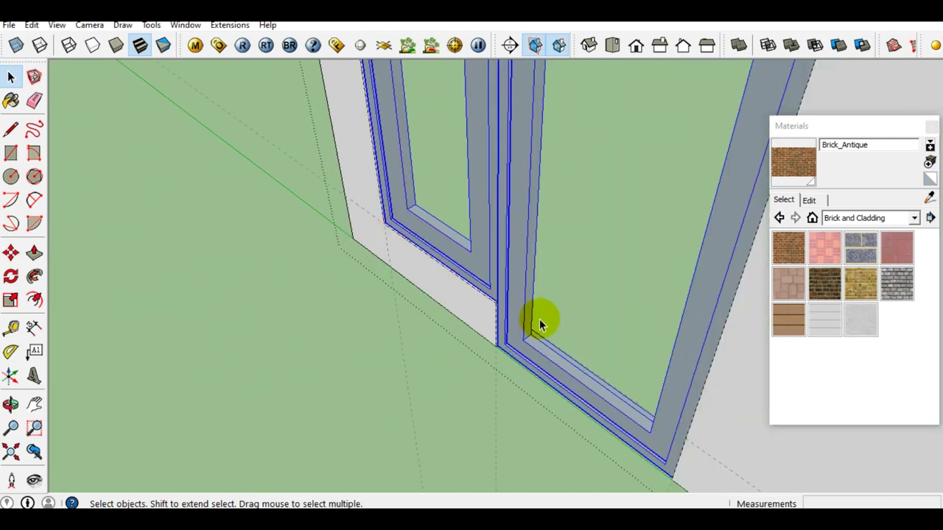
{"action": "scroll", "coordinate": [526, 334], "scroll_direction": "down", "scroll_amount": 2}
{"action": "middle_click_drag", "start_coordinate": [506, 332], "coordinate": [542, 297]}
{"action": "scroll", "coordinate": [540, 309], "scroll_direction": "down", "scroll_amount": 2}
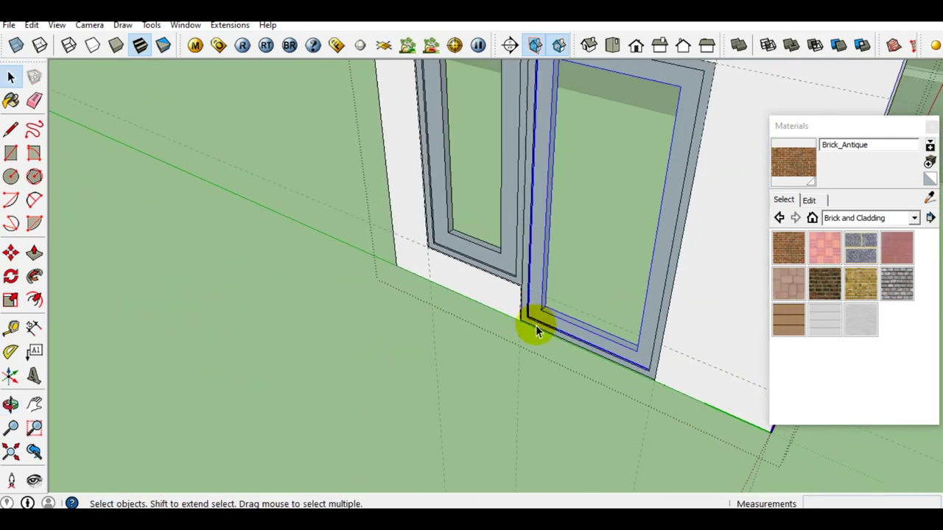
{"action": "scroll", "coordinate": [537, 326], "scroll_direction": "up", "scroll_amount": 3}
{"action": "scroll", "coordinate": [545, 322], "scroll_direction": "up", "scroll_amount": 2}
{"action": "scroll", "coordinate": [505, 312], "scroll_direction": "up", "scroll_amount": 1}
{"action": "middle_click_drag", "start_coordinate": [501, 316], "coordinate": [400, 267]}
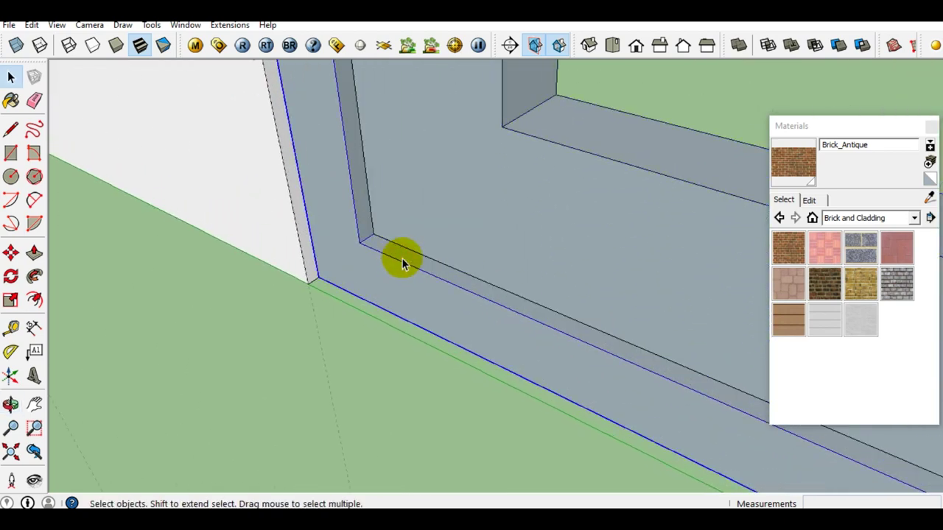
Inside the frame group, push the narrow bottom face back until it disappears
{"action": "double_click", "coordinate": [403, 257]}
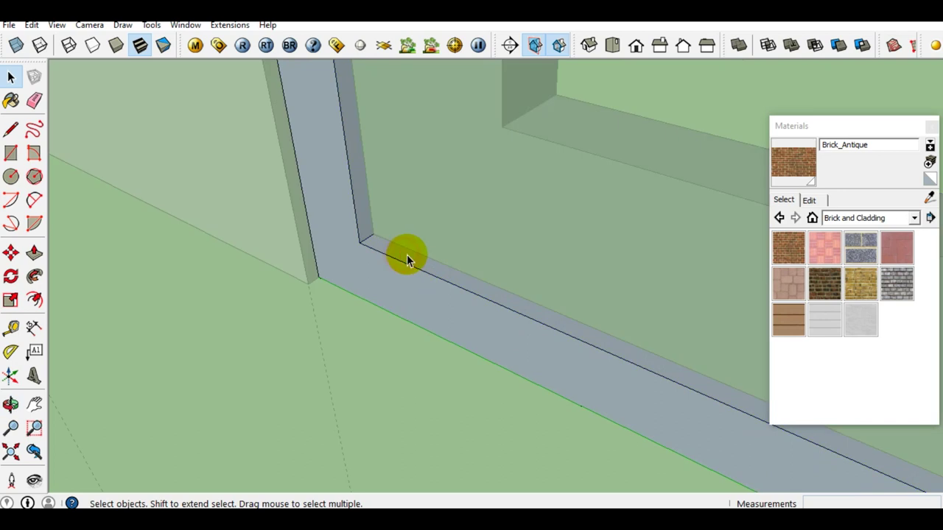
{"action": "left_click", "coordinate": [407, 255]}
{"action": "key", "text": "p"}
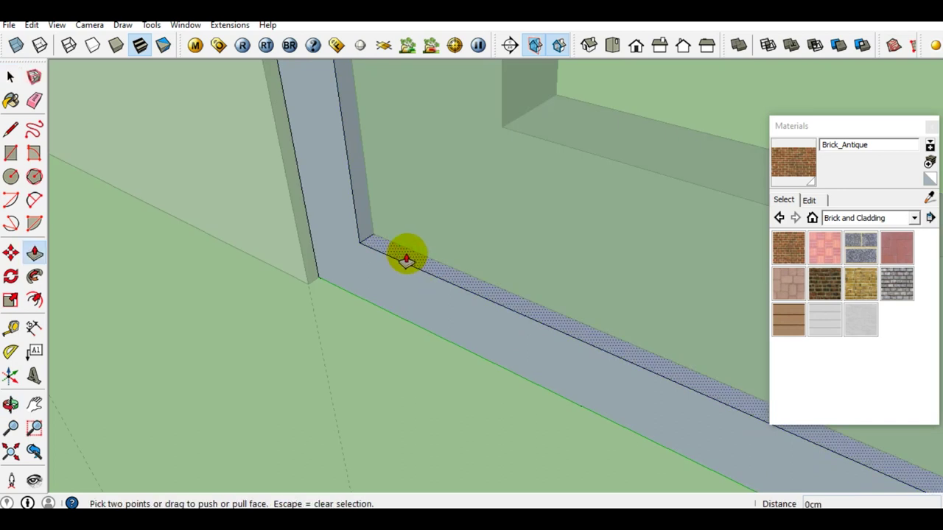
{"action": "left_click", "coordinate": [407, 258]}
{"action": "left_click", "coordinate": [383, 287]}
{"action": "left_click", "coordinate": [361, 302]}
{"action": "key", "text": "space"}
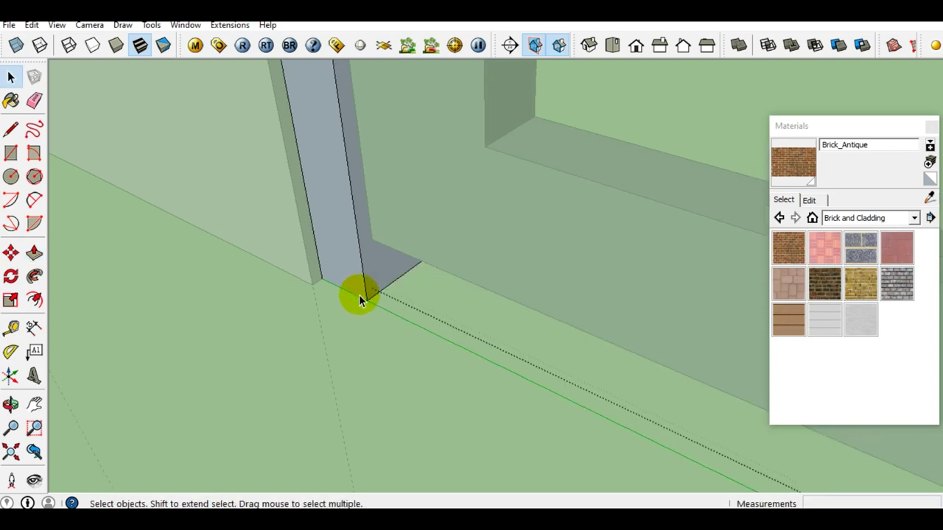
Push the frame's bottom inner face by 6cm
{"action": "scroll", "coordinate": [358, 295], "scroll_direction": "down", "scroll_amount": 2}
{"action": "scroll", "coordinate": [385, 265], "scroll_direction": "down", "scroll_amount": 2}
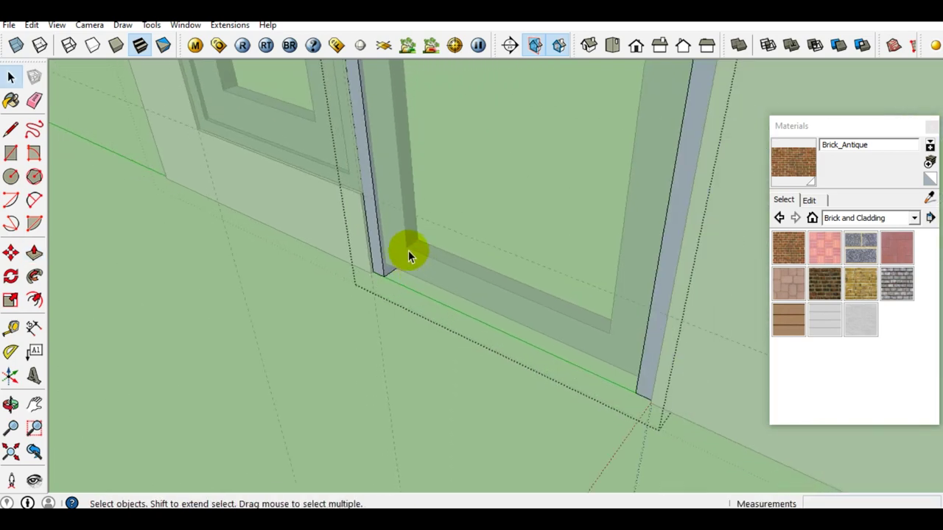
{"action": "scroll", "coordinate": [433, 248], "scroll_direction": "up", "scroll_amount": 3}
{"action": "scroll", "coordinate": [435, 257], "scroll_direction": "up", "scroll_amount": 2}
{"action": "middle_click_drag", "start_coordinate": [435, 257], "coordinate": [442, 265]}
{"action": "middle_click_drag", "start_coordinate": [458, 301], "coordinate": [573, 358]}
{"action": "left_click", "coordinate": [573, 356]}
{"action": "key", "text": "p"}
{"action": "left_click_drag", "start_coordinate": [573, 356], "coordinate": [526, 427]}
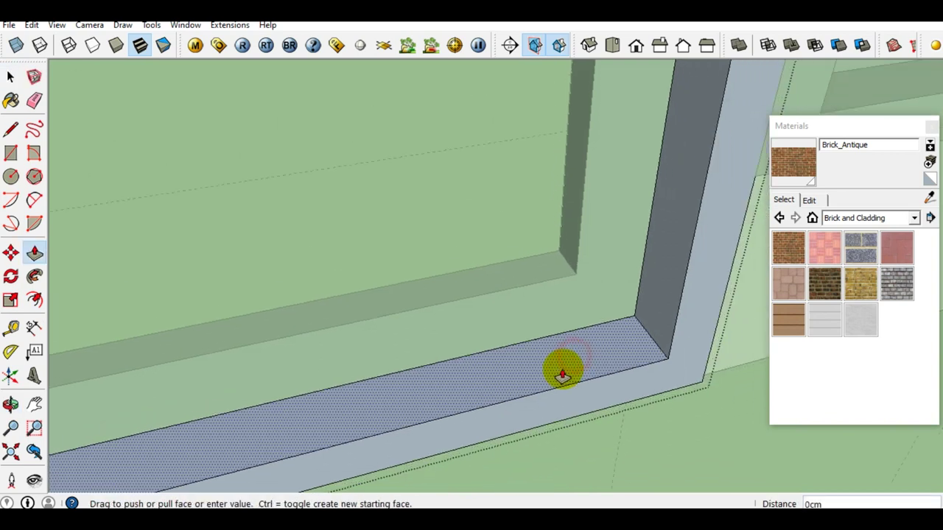
{"action": "key", "text": "space"}
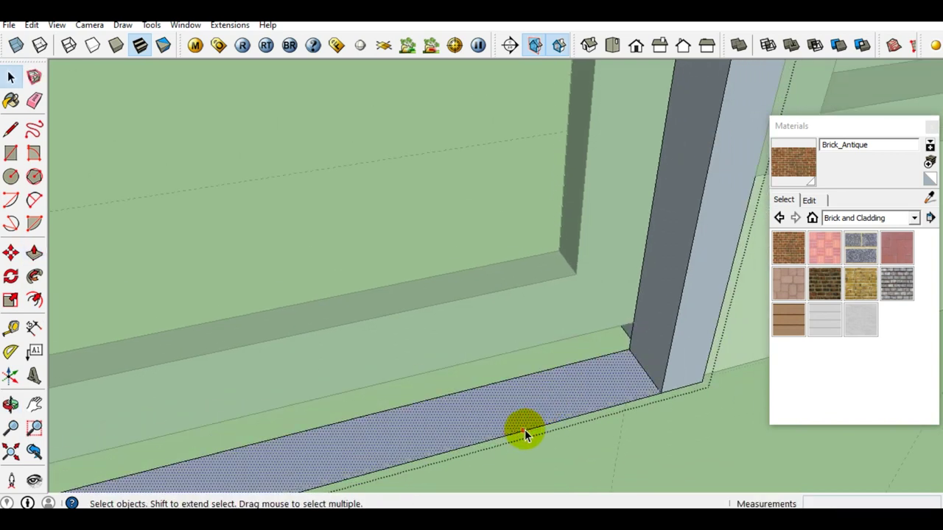
Erase the sill's bottom face and its leftover edge
{"action": "key", "text": "e"}
{"action": "left_click", "coordinate": [525, 431]}
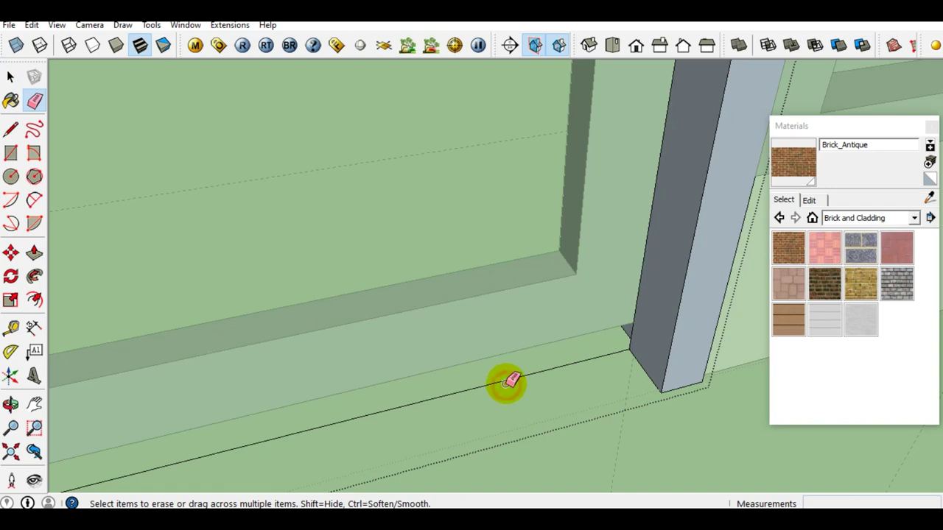
{"action": "left_click", "coordinate": [506, 379]}
{"action": "key", "text": "space"}
Select the window sill geometry and move it about 5cm lower
{"action": "mouse_move", "coordinate": [473, 340]}
{"action": "middle_mouse_down"}
{"action": "mouse_move", "coordinate": [469, 351]}
{"action": "mouse_move", "coordinate": [511, 312]}
{"action": "mouse_move", "coordinate": [623, 310]}
{"action": "middle_mouse_up"}
{"action": "left_click", "coordinate": [498, 309]}
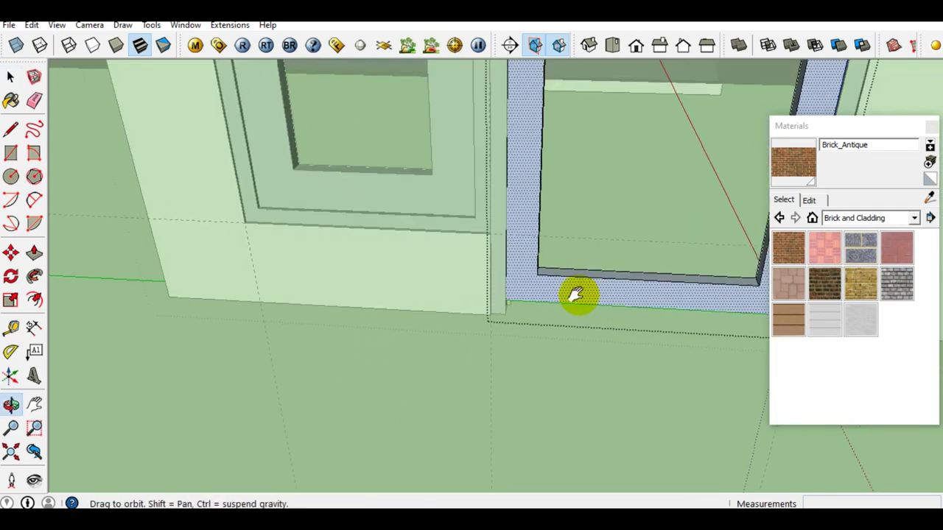
{"action": "middle_click_drag", "start_coordinate": [623, 310], "coordinate": [437, 257]}
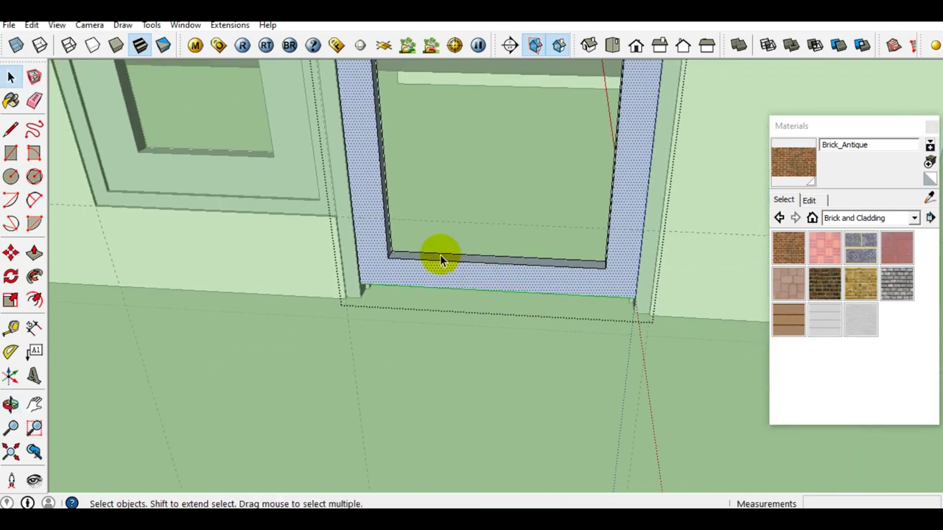
{"action": "left_click_drag", "start_coordinate": [316, 203], "coordinate": [719, 340]}
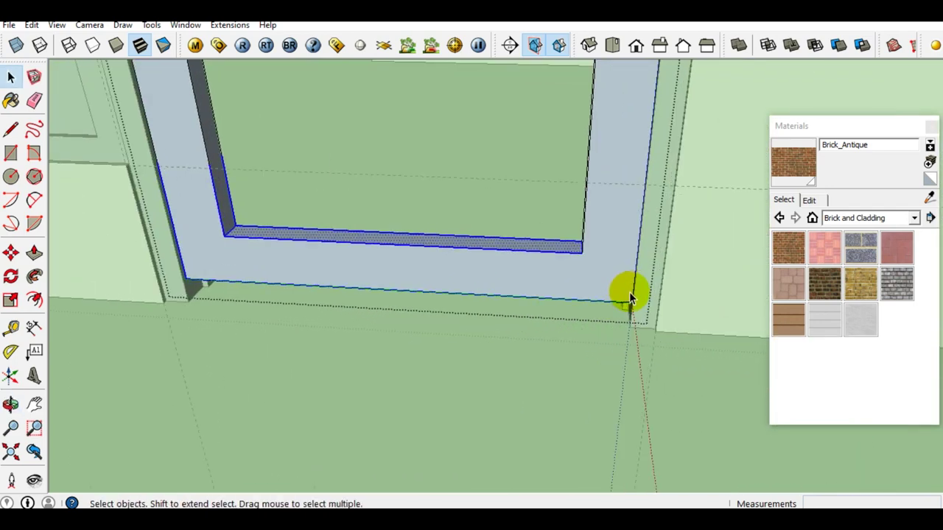
{"action": "scroll", "coordinate": [628, 291], "scroll_direction": "up", "scroll_amount": 5}
{"action": "middle_click_drag", "start_coordinate": [626, 305], "coordinate": [773, 304]}
{"action": "key", "text": "m"}
{"action": "middle_click_drag", "start_coordinate": [669, 302], "coordinate": [647, 278]}
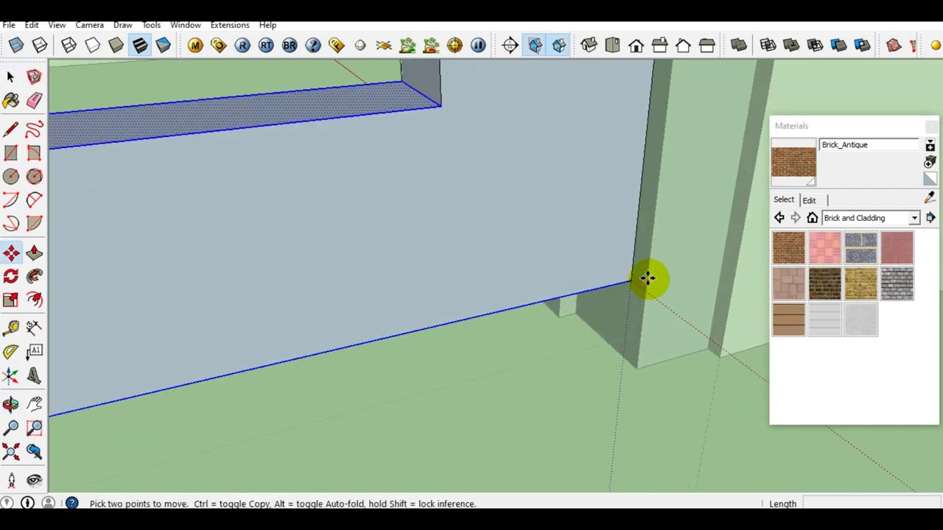
{"action": "left_click", "coordinate": [625, 287]}
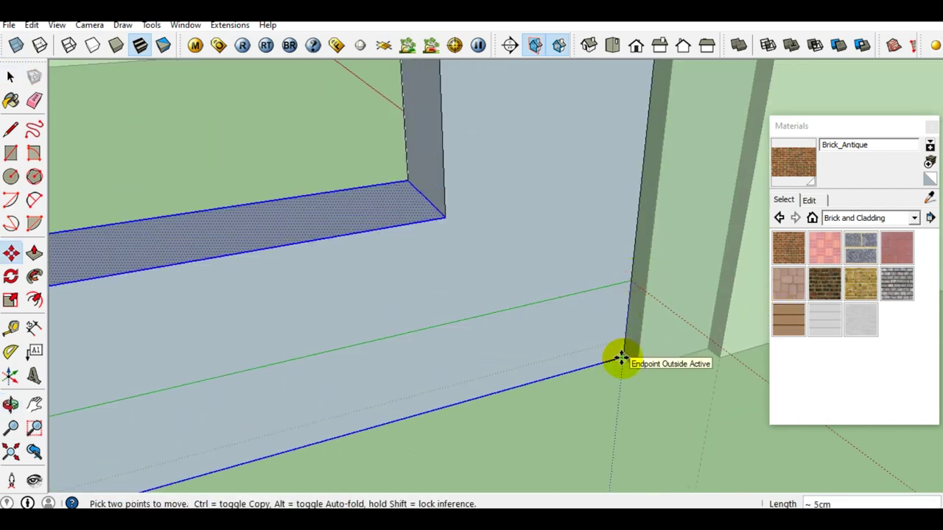
{"action": "left_click", "coordinate": [622, 360]}
{"action": "key", "text": "space"}
Draw a line across the sill corner to close its outline into a face
{"action": "scroll", "coordinate": [572, 344], "scroll_direction": "down", "scroll_amount": 3}
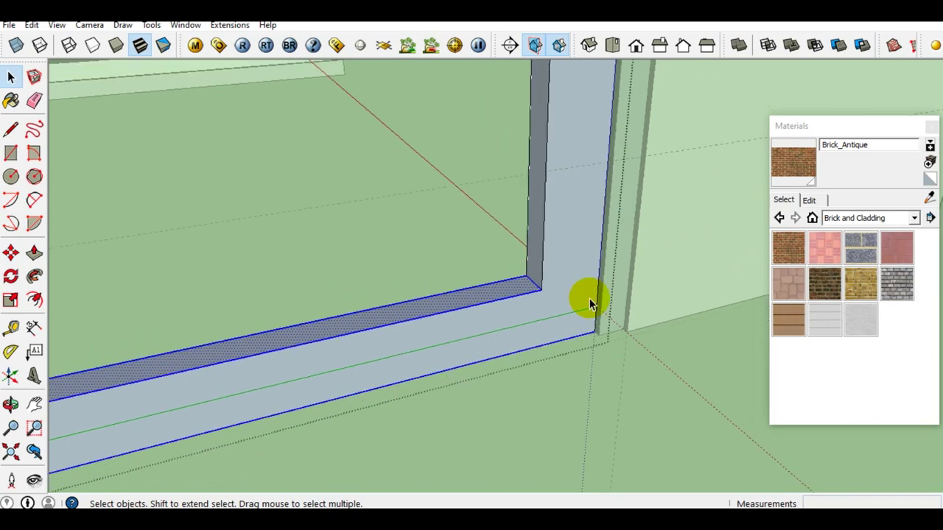
{"action": "scroll", "coordinate": [592, 301], "scroll_direction": "down", "scroll_amount": 3}
{"action": "scroll", "coordinate": [575, 298], "scroll_direction": "down", "scroll_amount": 3}
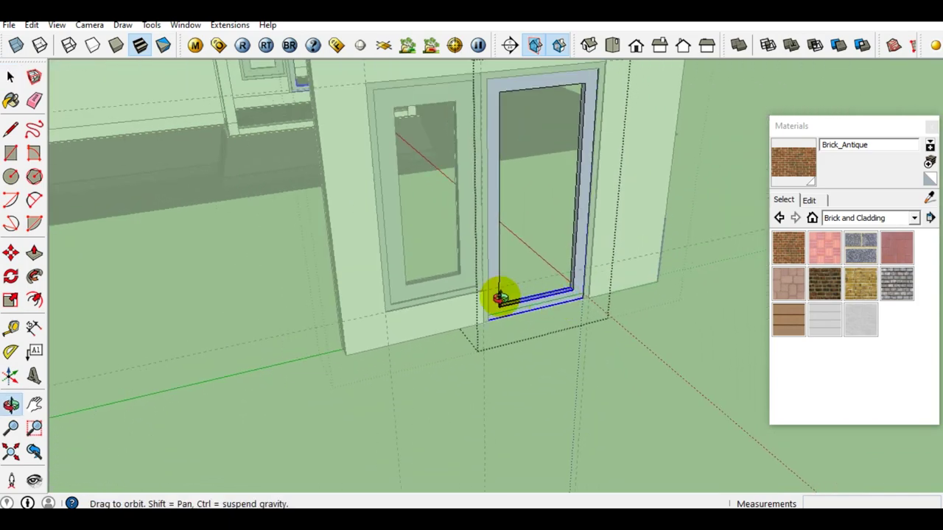
{"action": "scroll", "coordinate": [456, 276], "scroll_direction": "up", "scroll_amount": 3}
{"action": "scroll", "coordinate": [420, 301], "scroll_direction": "up", "scroll_amount": 3}
{"action": "mouse_move", "coordinate": [420, 302]}
{"action": "middle_mouse_down"}
{"action": "mouse_move", "coordinate": [520, 328]}
{"action": "mouse_move", "coordinate": [467, 372]}
{"action": "middle_mouse_up"}
{"action": "scroll", "coordinate": [486, 339], "scroll_direction": "up", "scroll_amount": 2}
{"action": "key", "text": "l"}
{"action": "scroll", "coordinate": [316, 360], "scroll_direction": "up", "scroll_amount": 2}
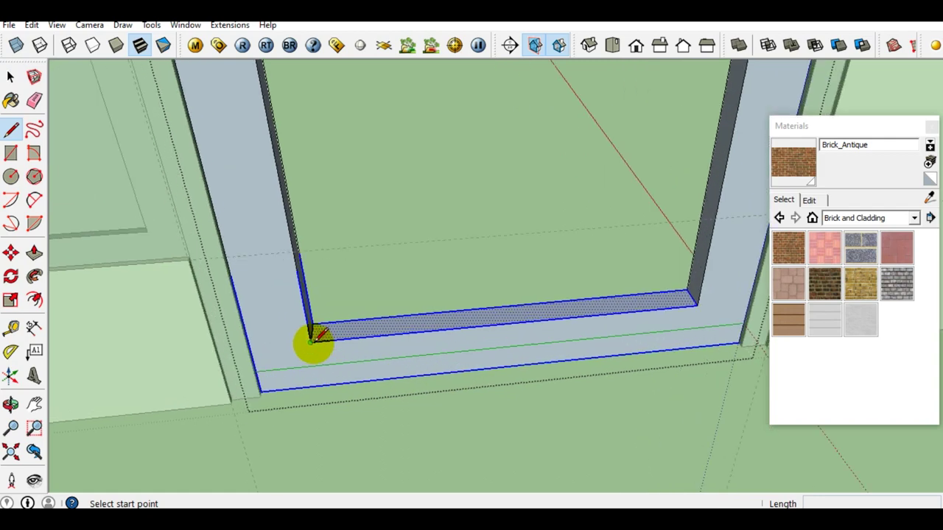
{"action": "left_click", "coordinate": [311, 340]}
{"action": "left_click", "coordinate": [696, 298]}
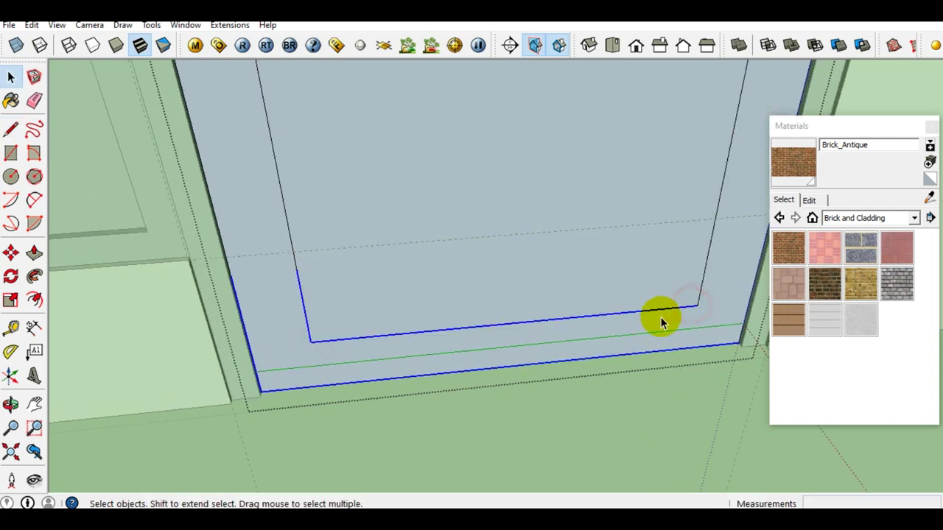
{"action": "scroll", "coordinate": [648, 309], "scroll_direction": "down", "scroll_amount": 2}
{"action": "key", "text": "space"}
Make the new sill face a group and move it about 3cm over
{"action": "left_click", "coordinate": [579, 295]}
{"action": "right_click", "coordinate": [579, 295]}
{"action": "left_click", "coordinate": [616, 413]}
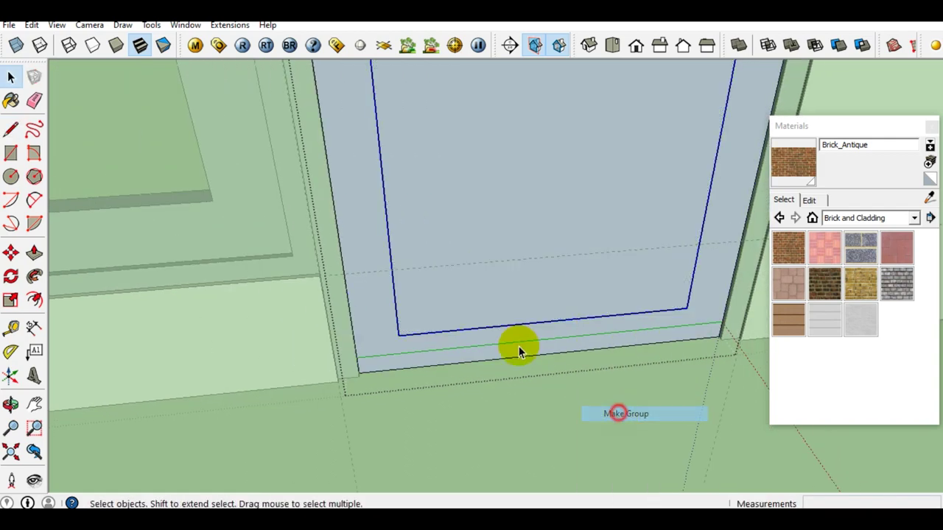
{"action": "middle_click_drag", "start_coordinate": [548, 363], "coordinate": [322, 331]}
{"action": "scroll", "coordinate": [429, 265], "scroll_direction": "up", "scroll_amount": 2}
{"action": "key", "text": "m"}
{"action": "left_click", "coordinate": [363, 300]}
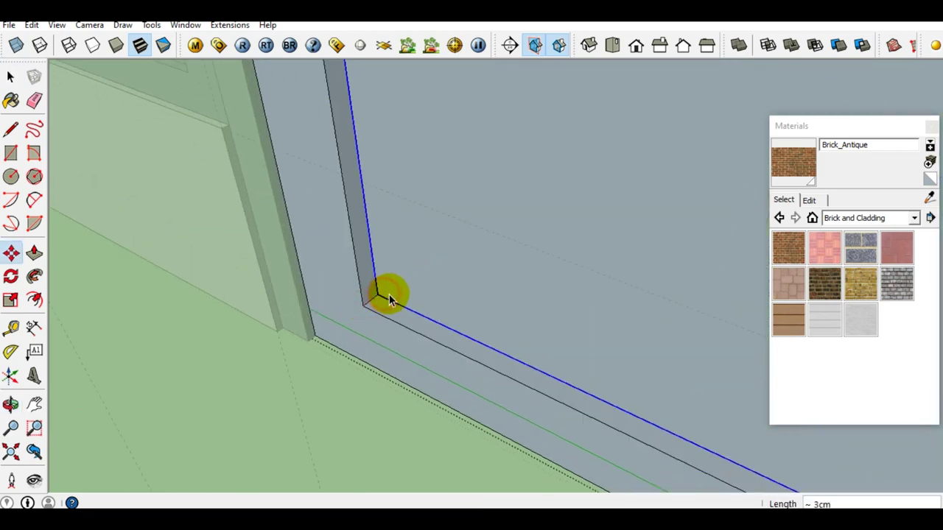
{"action": "left_click", "coordinate": [388, 294]}
{"action": "key", "text": "space"}
Push/pull the glass face deeper into the opening
{"action": "scroll", "coordinate": [483, 294], "scroll_direction": "down", "scroll_amount": 2}
{"action": "scroll", "coordinate": [460, 282], "scroll_direction": "up", "scroll_amount": 3}
{"action": "left_click", "coordinate": [451, 295]}
{"action": "scroll", "coordinate": [451, 295], "scroll_direction": "up", "scroll_amount": 2}
{"action": "left_click", "coordinate": [451, 298]}
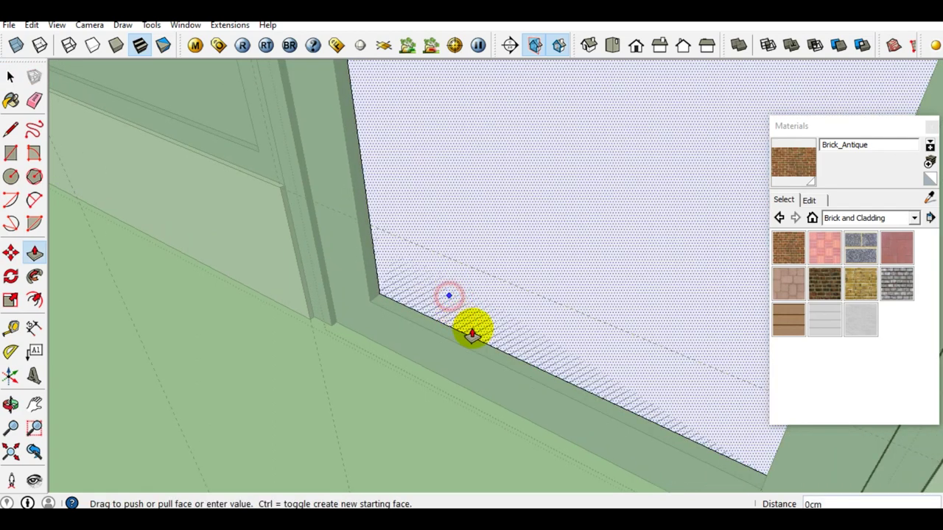
{"action": "left_click", "coordinate": [511, 379]}
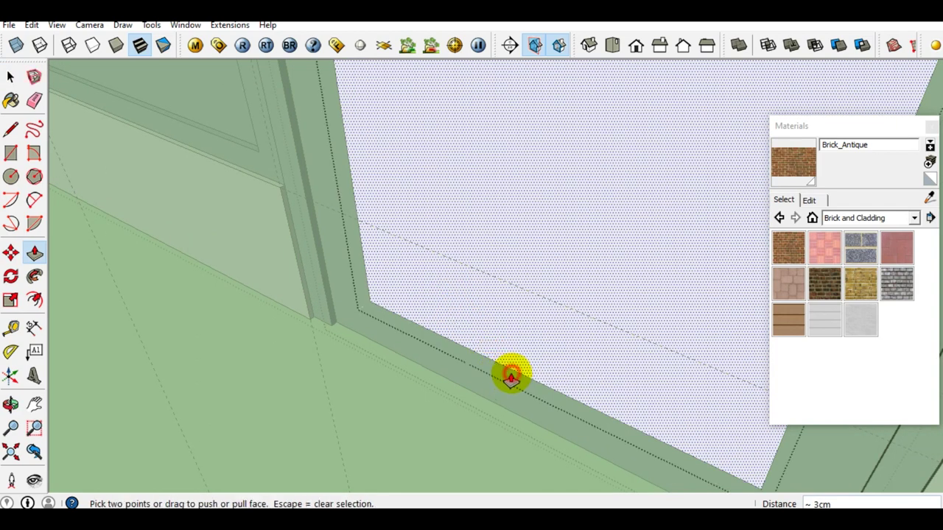
{"action": "key", "text": "space"}
{"action": "scroll", "coordinate": [413, 309], "scroll_direction": "up", "scroll_amount": 2}
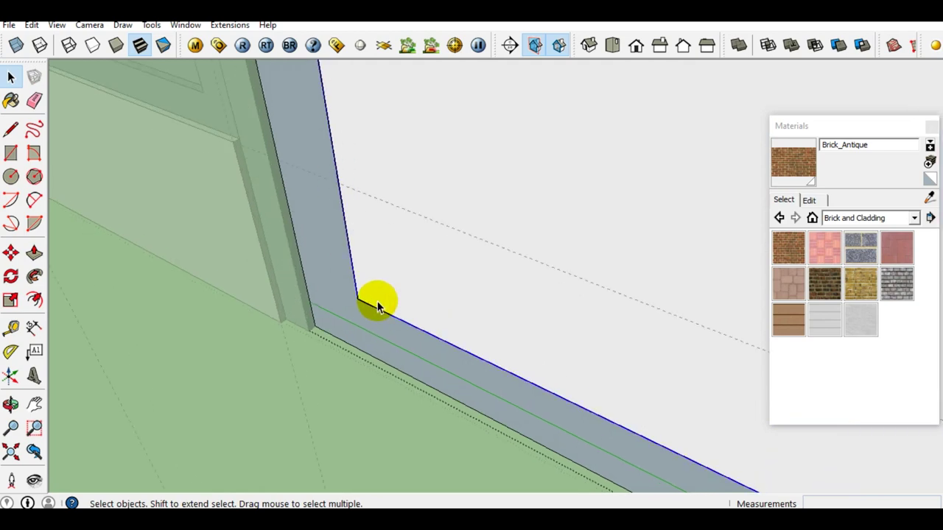
{"action": "scroll", "coordinate": [375, 301], "scroll_direction": "up", "scroll_amount": 2}
{"action": "key", "text": "m"}
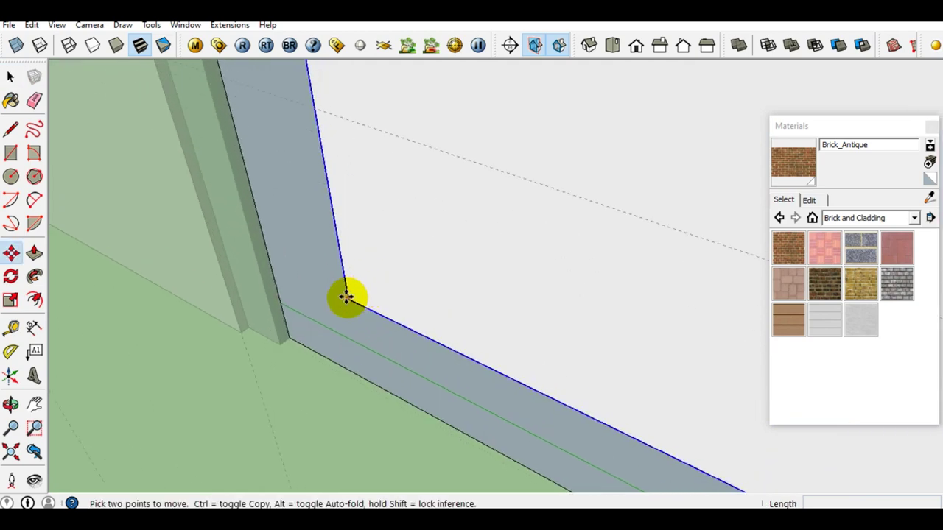
{"action": "key", "text": "space"}
In the window frame component, draw a line closing the inner outline into a pane face
{"action": "mouse_move", "coordinate": [362, 288]}
{"action": "middle_mouse_down"}
{"action": "mouse_move", "coordinate": [465, 336]}
{"action": "mouse_move", "coordinate": [481, 311]}
{"action": "mouse_move", "coordinate": [564, 316]}
{"action": "middle_mouse_up"}
{"action": "scroll", "coordinate": [465, 331], "scroll_direction": "down", "scroll_amount": 2}
{"action": "scroll", "coordinate": [467, 315], "scroll_direction": "down", "scroll_amount": 2}
{"action": "scroll", "coordinate": [486, 307], "scroll_direction": "down", "scroll_amount": 3}
{"action": "scroll", "coordinate": [471, 275], "scroll_direction": "up", "scroll_amount": 3}
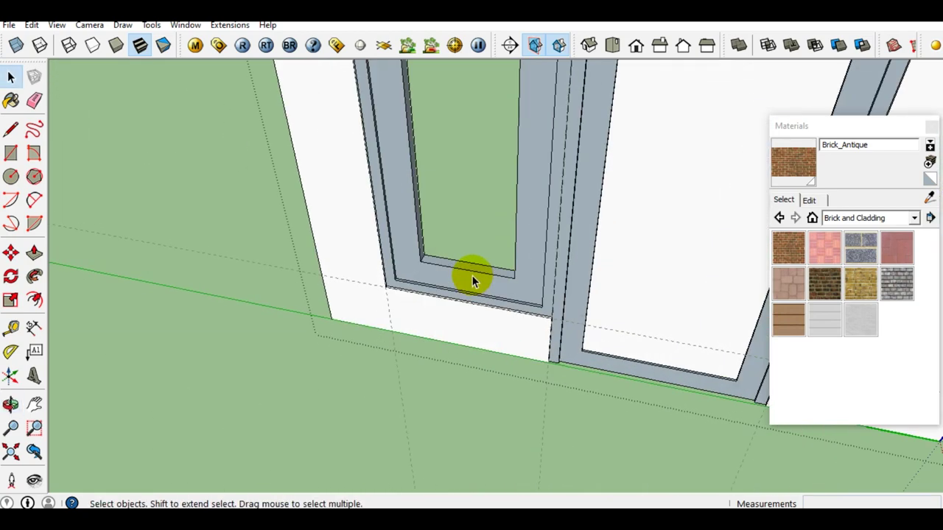
{"action": "scroll", "coordinate": [452, 276], "scroll_direction": "up", "scroll_amount": 1}
{"action": "double_click", "coordinate": [452, 275]}
{"action": "scroll", "coordinate": [438, 278], "scroll_direction": "up", "scroll_amount": 2}
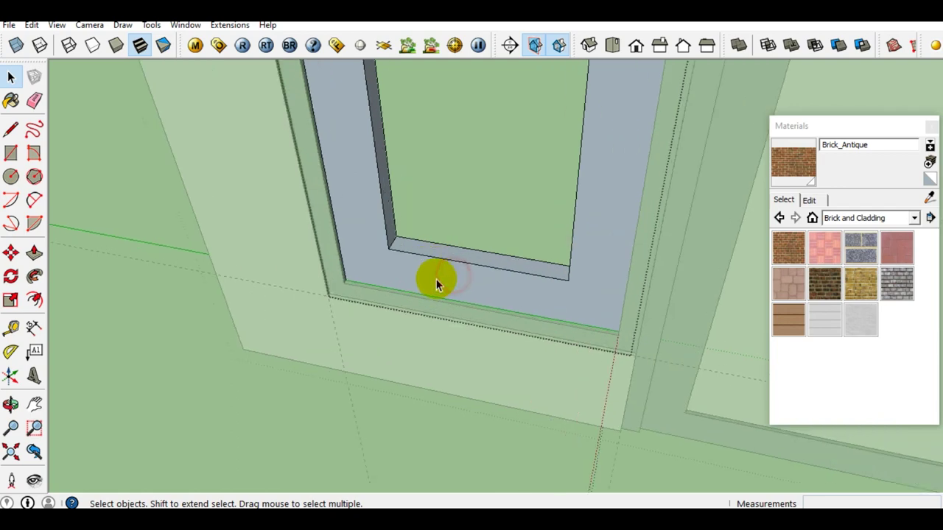
{"action": "scroll", "coordinate": [434, 277], "scroll_direction": "up", "scroll_amount": 1}
{"action": "key", "text": "l"}
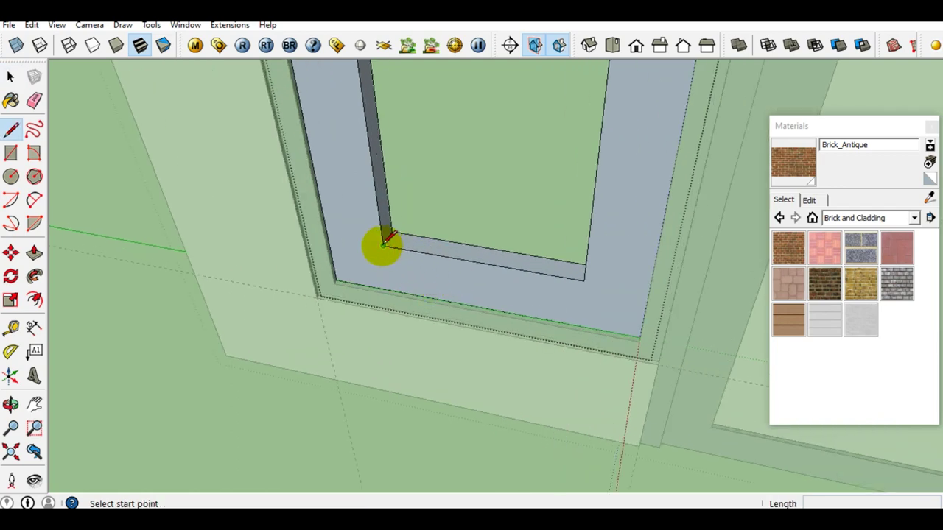
{"action": "left_click", "coordinate": [383, 244]}
{"action": "left_click", "coordinate": [586, 277]}
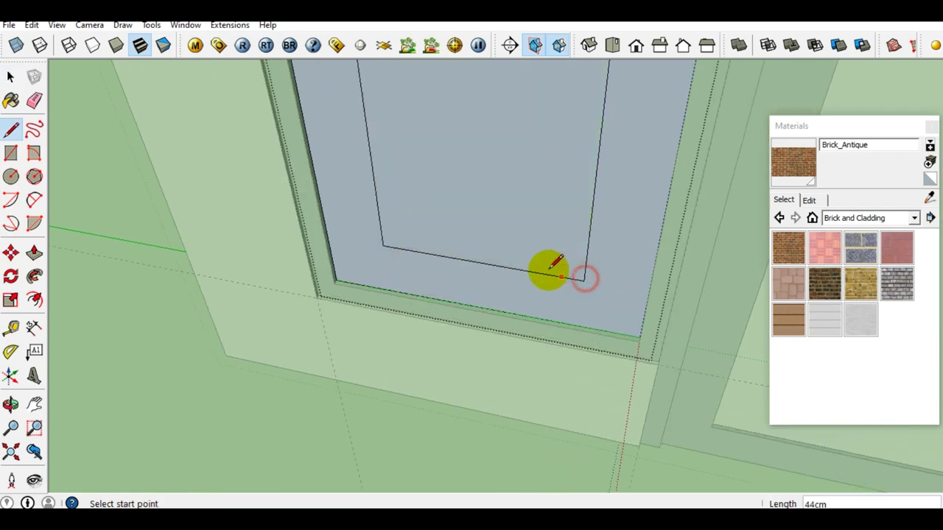
{"action": "key", "text": "space"}
Group the pane face and move it about 3cm onto the frame's inner step
{"action": "left_click", "coordinate": [489, 233]}
{"action": "right_click", "coordinate": [488, 235]}
{"action": "left_click", "coordinate": [526, 356]}
{"action": "scroll", "coordinate": [343, 210], "scroll_direction": "up", "scroll_amount": 3}
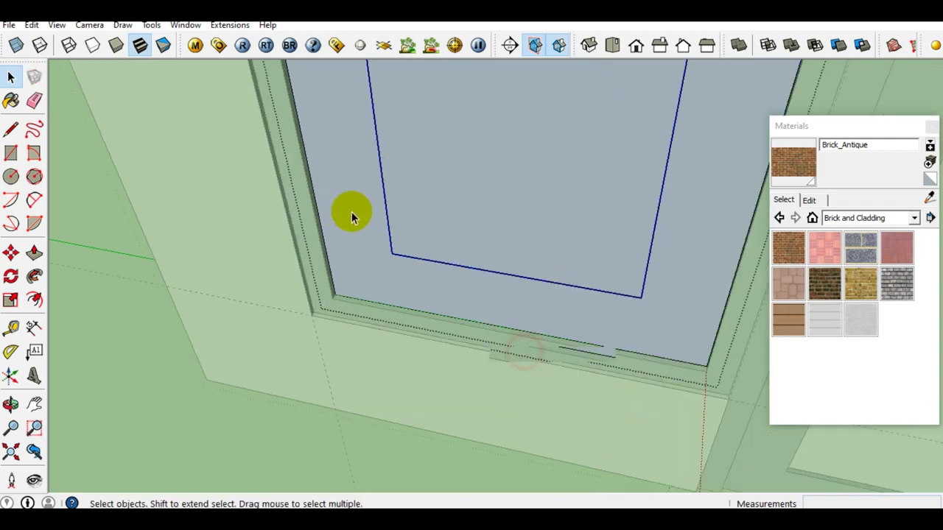
{"action": "scroll", "coordinate": [417, 263], "scroll_direction": "up", "scroll_amount": 1}
{"action": "scroll", "coordinate": [417, 266], "scroll_direction": "up", "scroll_amount": 1}
{"action": "key", "text": "m"}
{"action": "left_click", "coordinate": [390, 252]}
{"action": "scroll", "coordinate": [392, 251], "scroll_direction": "up", "scroll_amount": 1}
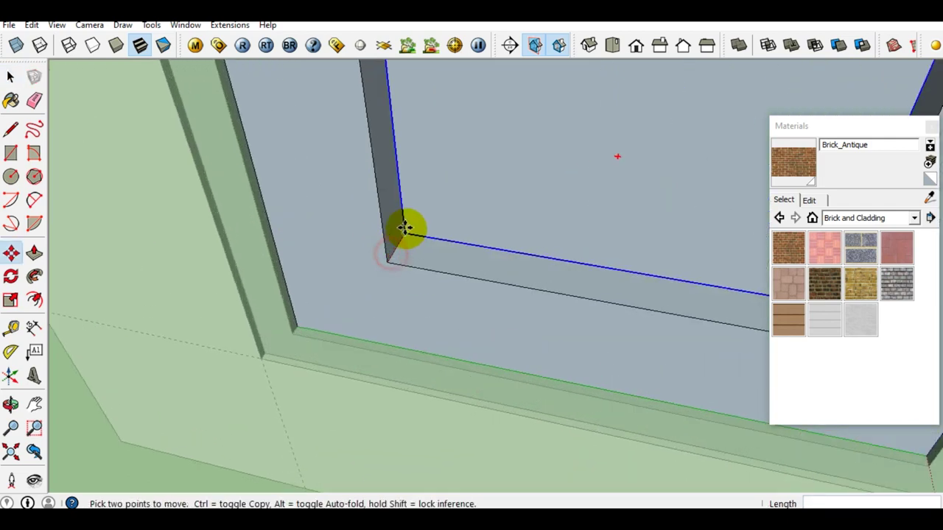
{"action": "left_click", "coordinate": [395, 245]}
{"action": "key", "text": "space"}
{"action": "scroll", "coordinate": [396, 255], "scroll_direction": "down", "scroll_amount": 2}
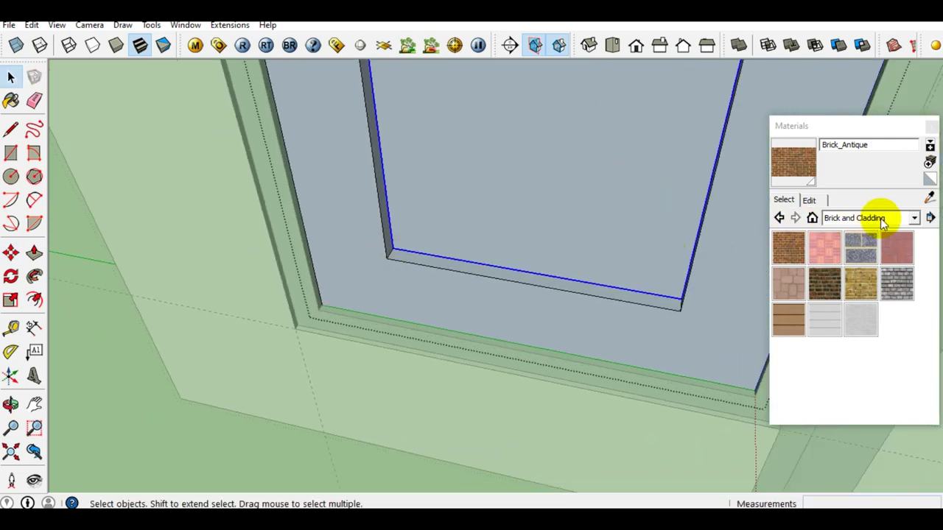
{"action": "left_click", "coordinate": [913, 218]}
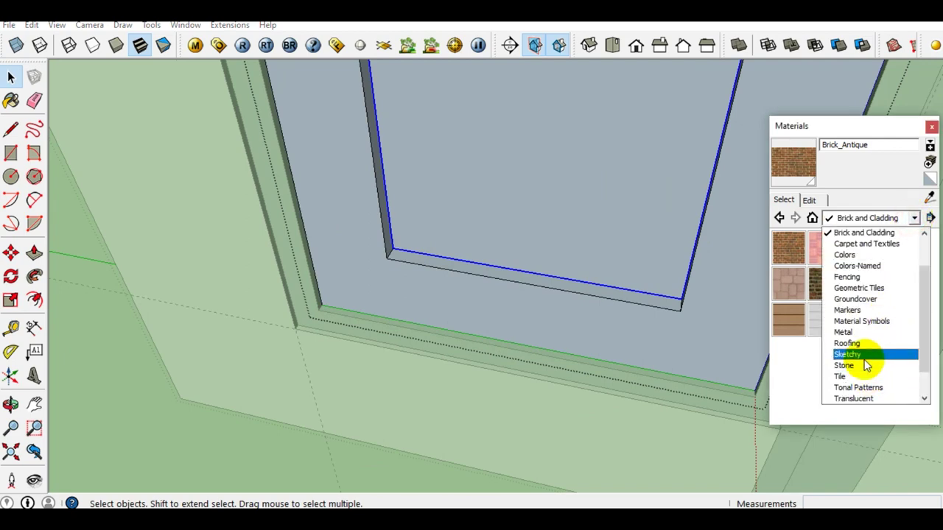
{"action": "left_click", "coordinate": [861, 400]}
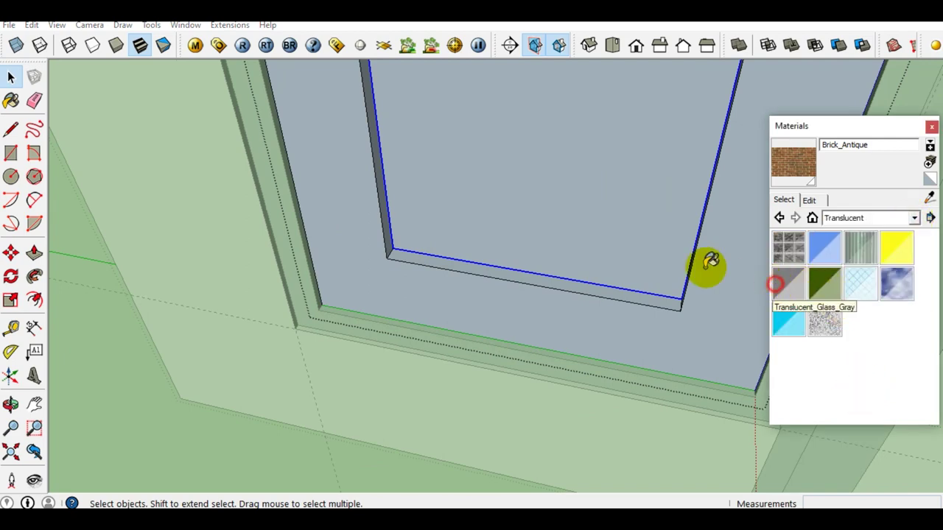
{"action": "left_click", "coordinate": [775, 283]}
{"action": "left_click", "coordinate": [624, 233]}
{"action": "scroll", "coordinate": [452, 278], "scroll_direction": "down", "scroll_amount": 2}
{"action": "scroll", "coordinate": [440, 273], "scroll_direction": "down", "scroll_amount": 2}
{"action": "key", "text": "space"}
{"action": "scroll", "coordinate": [457, 276], "scroll_direction": "down", "scroll_amount": 2}
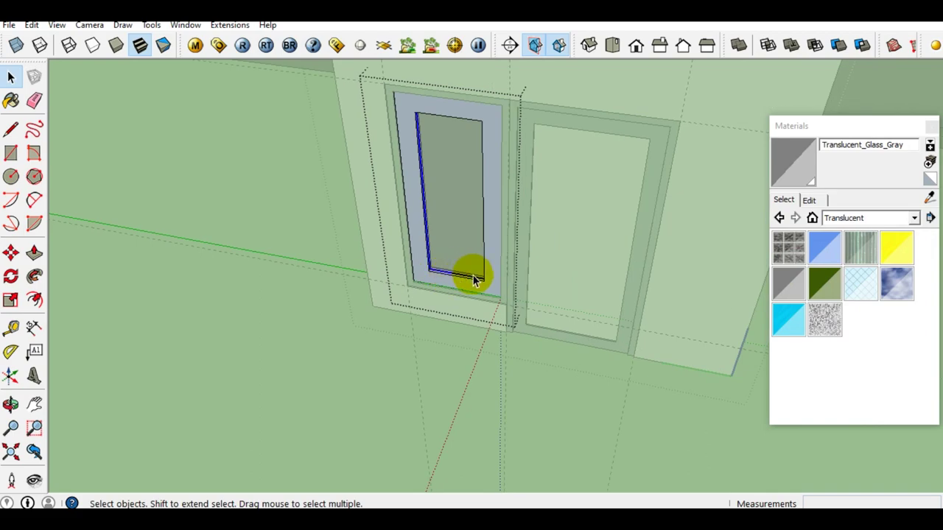
{"action": "scroll", "coordinate": [486, 277], "scroll_direction": "up", "scroll_amount": 2}
{"action": "scroll", "coordinate": [516, 284], "scroll_direction": "up", "scroll_amount": 2}
{"action": "middle_click_drag", "start_coordinate": [522, 289], "coordinate": [405, 287]}
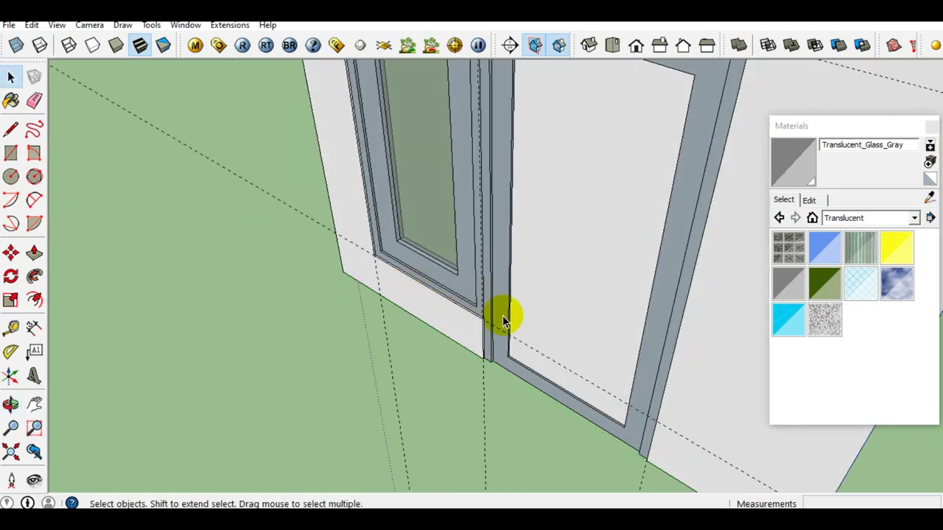
{"action": "scroll", "coordinate": [516, 309], "scroll_direction": "down", "scroll_amount": 4}
{"action": "scroll", "coordinate": [543, 315], "scroll_direction": "up", "scroll_amount": 2}
{"action": "scroll", "coordinate": [541, 332], "scroll_direction": "up", "scroll_amount": 2}
{"action": "mouse_move", "coordinate": [538, 342]}
{"action": "middle_mouse_down"}
{"action": "mouse_move", "coordinate": [501, 294]}
{"action": "mouse_move", "coordinate": [551, 210]}
{"action": "middle_mouse_up"}
{"action": "scroll", "coordinate": [551, 211], "scroll_direction": "down", "scroll_amount": 2}
{"action": "scroll", "coordinate": [550, 197], "scroll_direction": "up", "scroll_amount": 3}
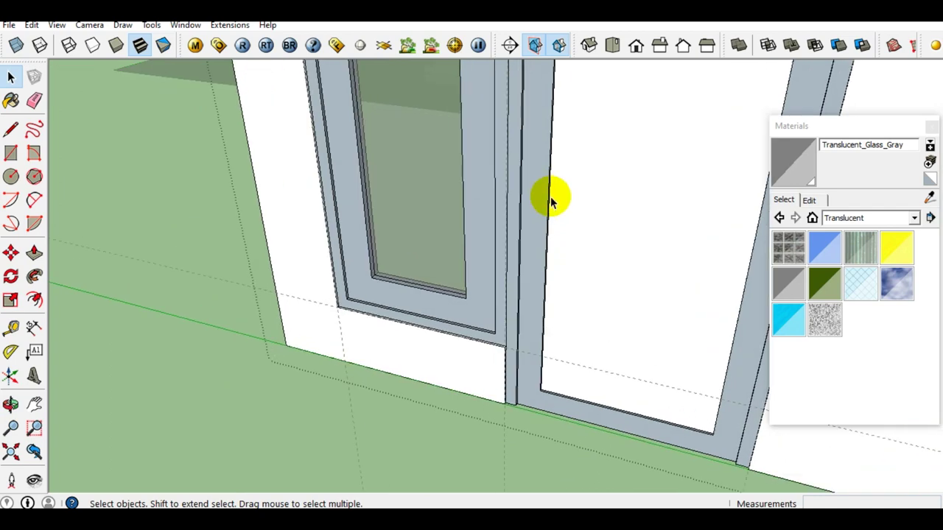
{"action": "left_click", "coordinate": [549, 197]}
{"action": "mouse_move", "coordinate": [547, 196]}
{"action": "middle_mouse_down"}
{"action": "mouse_move", "coordinate": [385, 231]}
{"action": "mouse_move", "coordinate": [479, 306]}
{"action": "middle_mouse_up"}
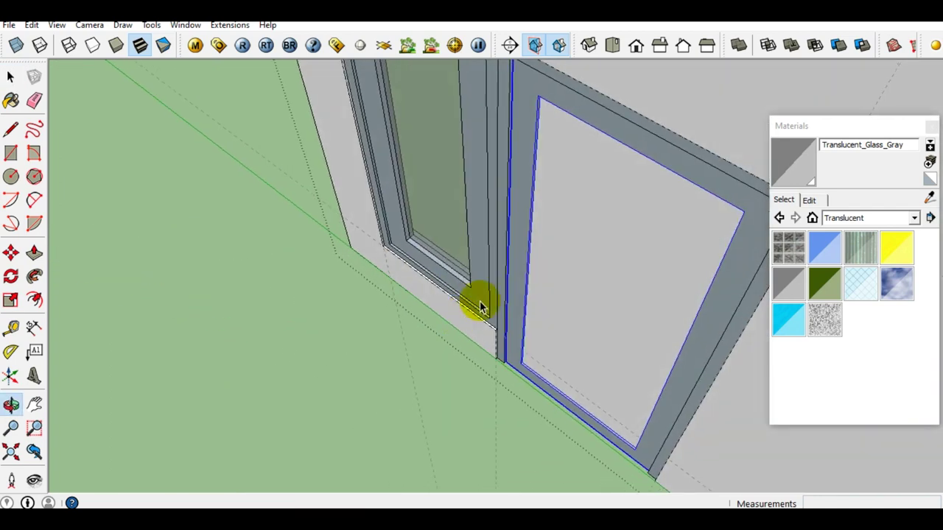
{"action": "scroll", "coordinate": [520, 254], "scroll_direction": "up", "scroll_amount": 2}
{"action": "mouse_move", "coordinate": [519, 255]}
{"action": "middle_mouse_down"}
{"action": "mouse_move", "coordinate": [562, 214]}
{"action": "mouse_move", "coordinate": [553, 213]}
{"action": "mouse_move", "coordinate": [532, 265]}
{"action": "mouse_move", "coordinate": [538, 243]}
{"action": "mouse_move", "coordinate": [529, 234]}
{"action": "middle_mouse_up"}
{"action": "key", "text": "r"}
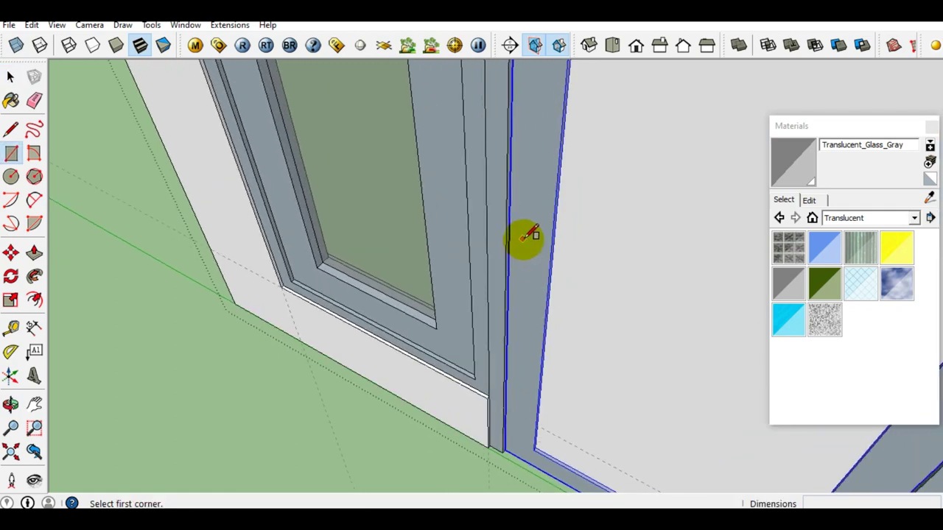
Draw a rectangular handle plate on the door frame and extrude it 3cm
{"action": "left_click", "coordinate": [521, 240]}
{"action": "mouse_move", "coordinate": [552, 184]}
{"action": "middle_mouse_down"}
{"action": "mouse_move", "coordinate": [545, 165]}
{"action": "mouse_move", "coordinate": [532, 214]}
{"action": "middle_mouse_up"}
{"action": "left_click", "coordinate": [551, 175]}
{"action": "key", "text": "space"}
{"action": "left_click", "coordinate": [519, 228]}
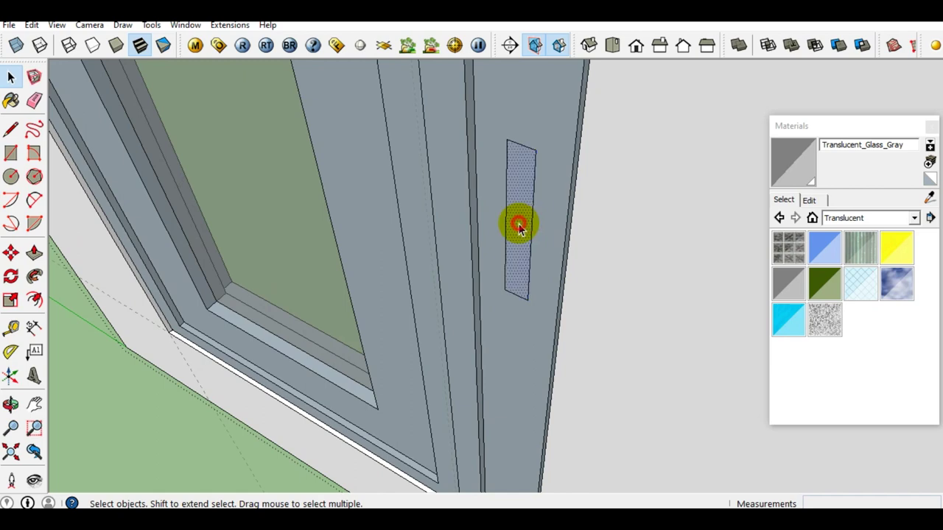
{"action": "key", "text": "p"}
{"action": "left_click", "coordinate": [514, 229]}
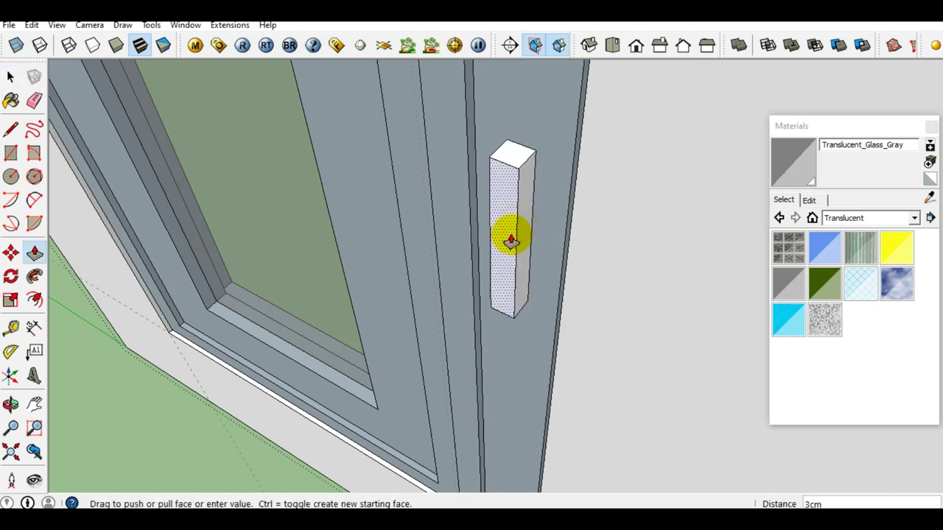
{"action": "left_click", "coordinate": [507, 241]}
{"action": "key", "text": "space"}
Select the bar's top corner and start a Ctrl-copy move, then cancel it
{"action": "mouse_move", "coordinate": [506, 240]}
{"action": "middle_mouse_down"}
{"action": "mouse_move", "coordinate": [518, 185]}
{"action": "mouse_move", "coordinate": [488, 249]}
{"action": "mouse_move", "coordinate": [522, 130]}
{"action": "middle_mouse_up"}
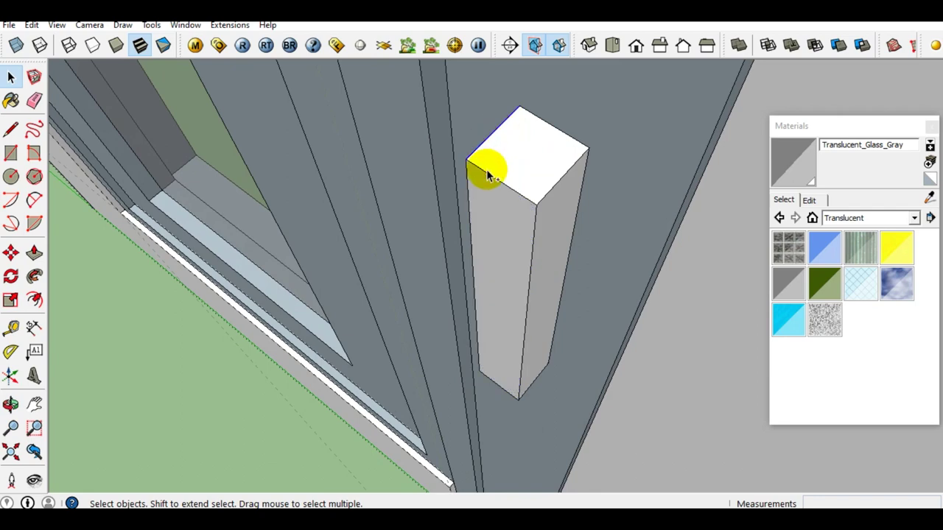
{"action": "left_click", "coordinate": [488, 174]}
{"action": "scroll", "coordinate": [490, 152], "scroll_direction": "up", "scroll_amount": 2}
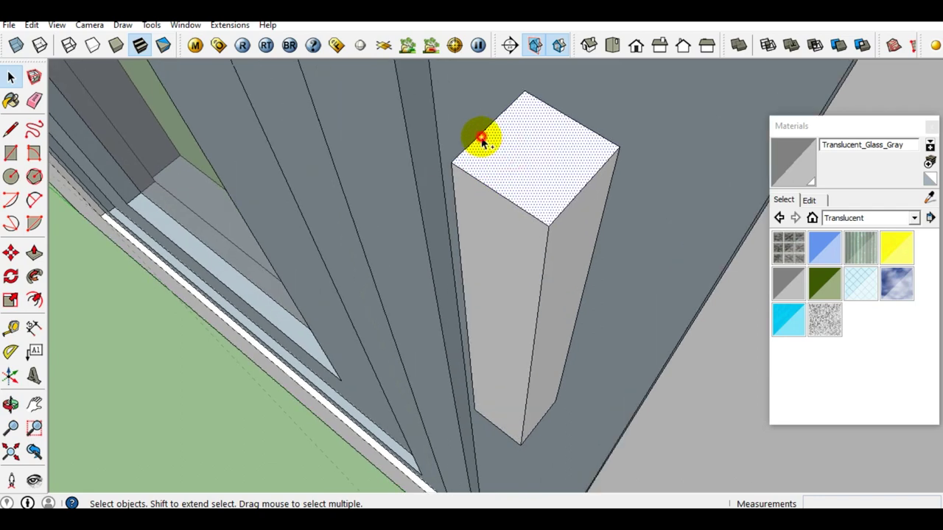
{"action": "left_click", "coordinate": [480, 189], "text": "shift"}
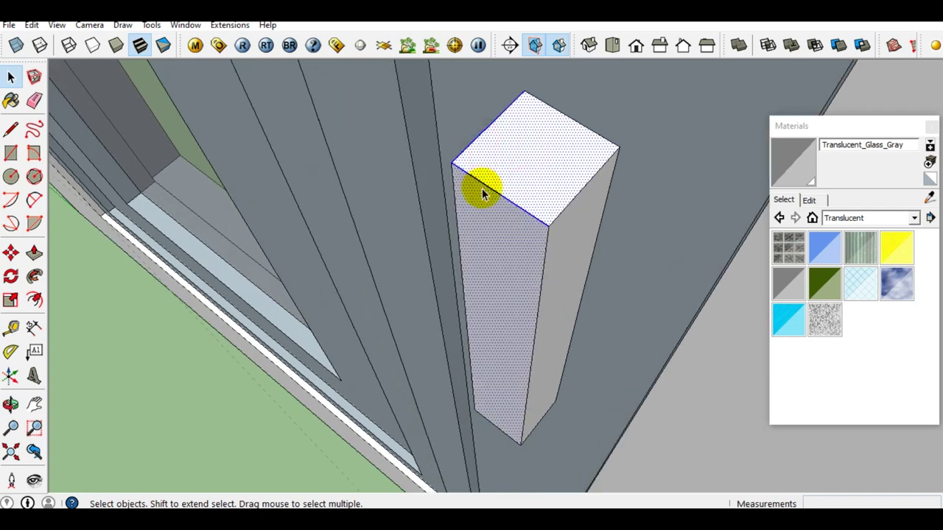
{"action": "left_click", "coordinate": [484, 213], "text": "shift"}
{"action": "left_click", "coordinate": [518, 184], "text": "shift"}
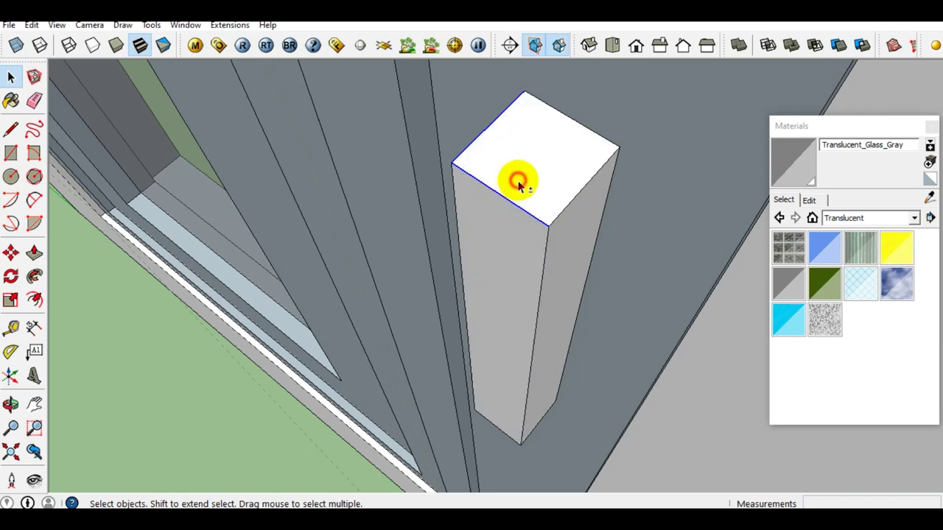
{"action": "key", "text": "m"}
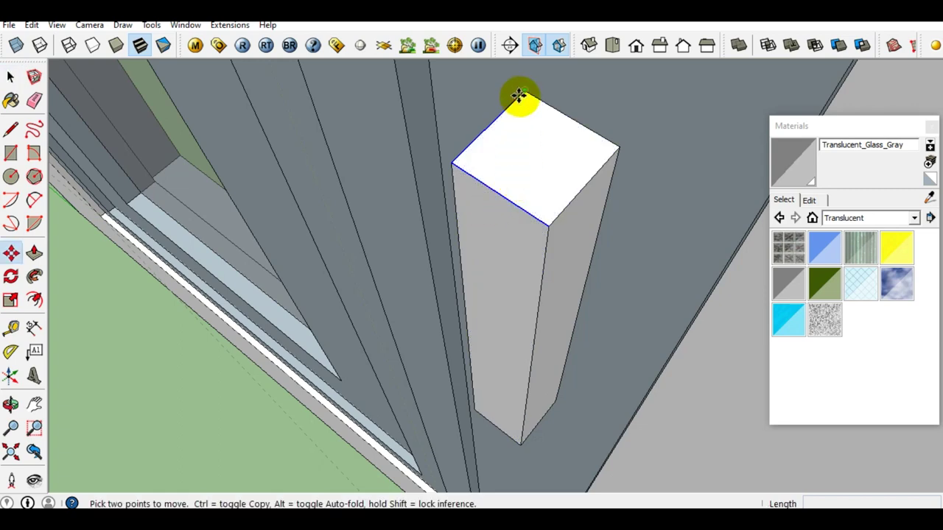
{"action": "left_click", "coordinate": [520, 95]}
{"action": "key", "text": "ctrl"}
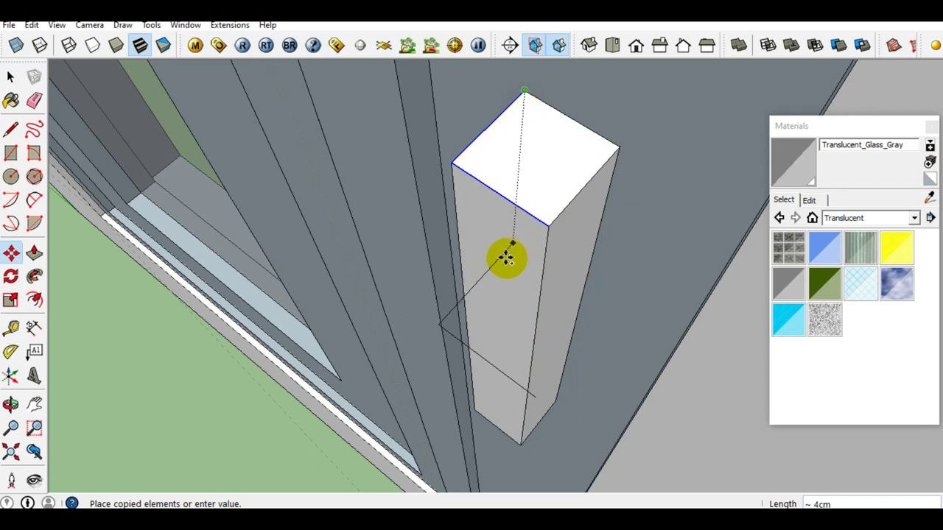
{"action": "key", "text": "space"}
Orbit around to face the handle plate and its bent guide path
{"action": "mouse_move", "coordinate": [492, 324]}
{"action": "middle_mouse_down"}
{"action": "mouse_move", "coordinate": [405, 318]}
{"action": "mouse_move", "coordinate": [432, 350]}
{"action": "mouse_move", "coordinate": [346, 343]}
{"action": "middle_mouse_up"}
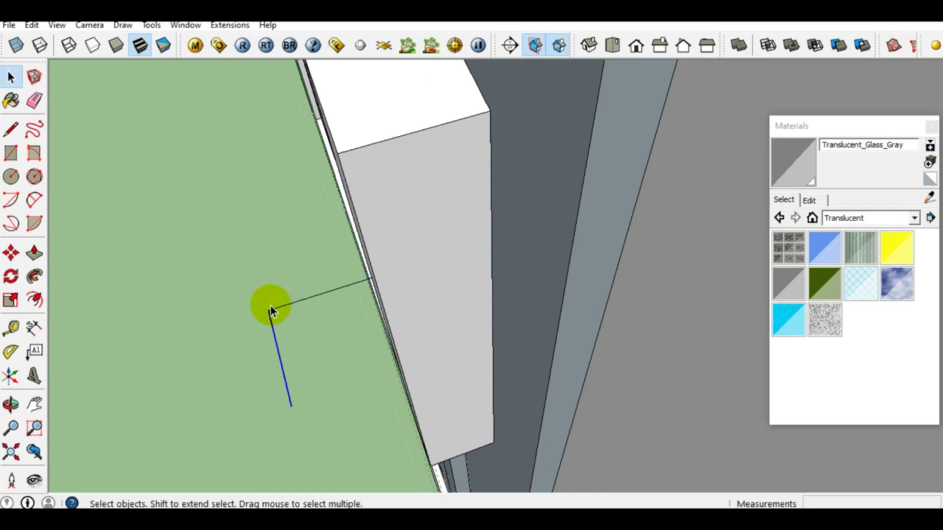
{"action": "key", "text": "m"}
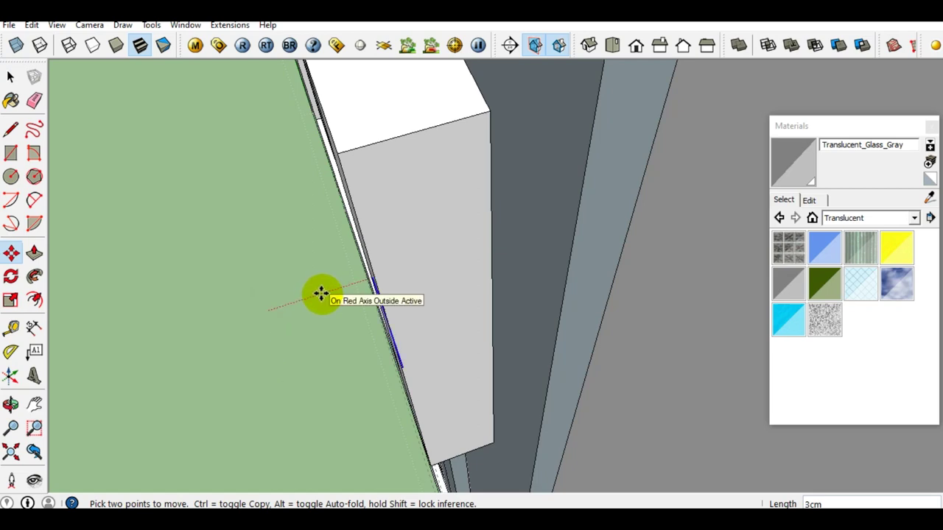
{"action": "key", "text": "space"}
{"action": "mouse_move", "coordinate": [309, 297]}
{"action": "middle_mouse_down"}
{"action": "mouse_move", "coordinate": [381, 323]}
{"action": "mouse_move", "coordinate": [457, 292]}
{"action": "middle_mouse_up"}
{"action": "key", "text": "c"}
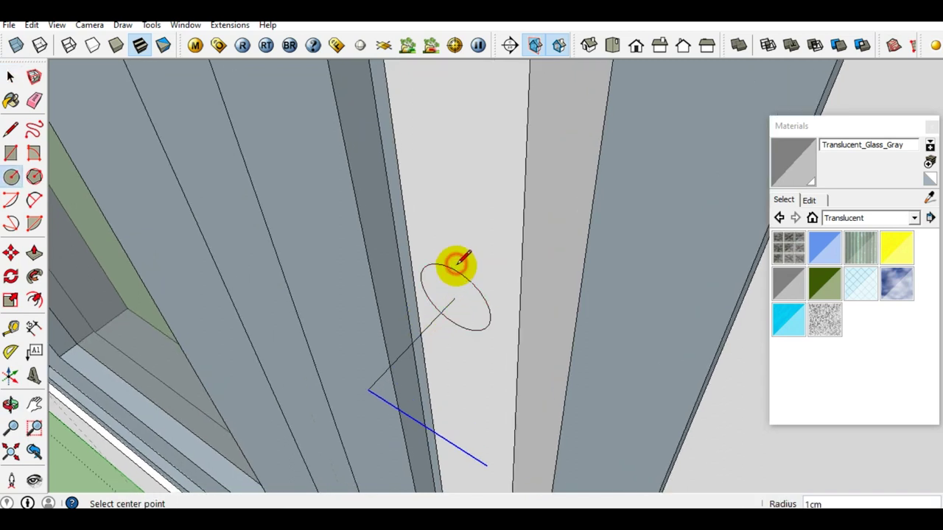
Sweep the circle along the bent path with Follow Me and push the end face back 3cm
{"action": "key", "text": "space"}
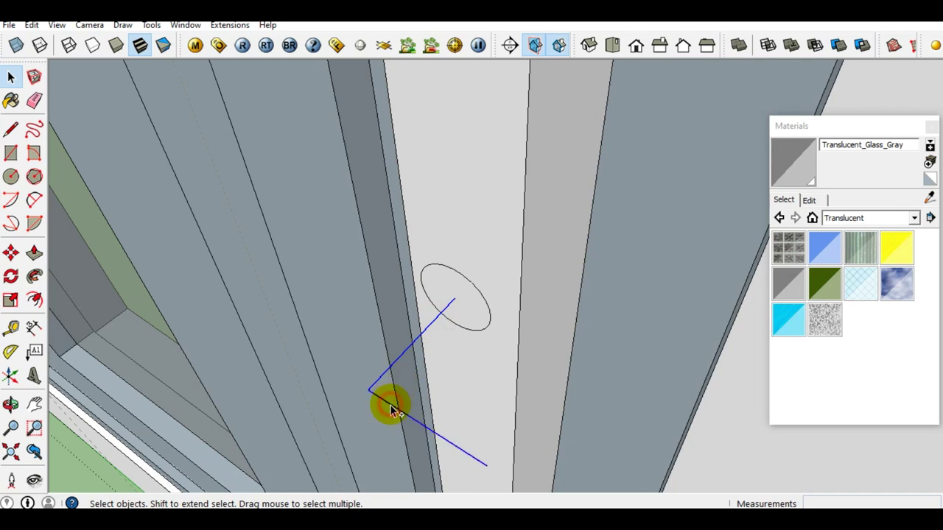
{"action": "left_click", "coordinate": [446, 290]}
{"action": "mouse_move", "coordinate": [446, 290]}
{"action": "middle_mouse_down"}
{"action": "mouse_move", "coordinate": [427, 316]}
{"action": "mouse_move", "coordinate": [474, 417]}
{"action": "middle_mouse_up"}
{"action": "key", "text": "space"}
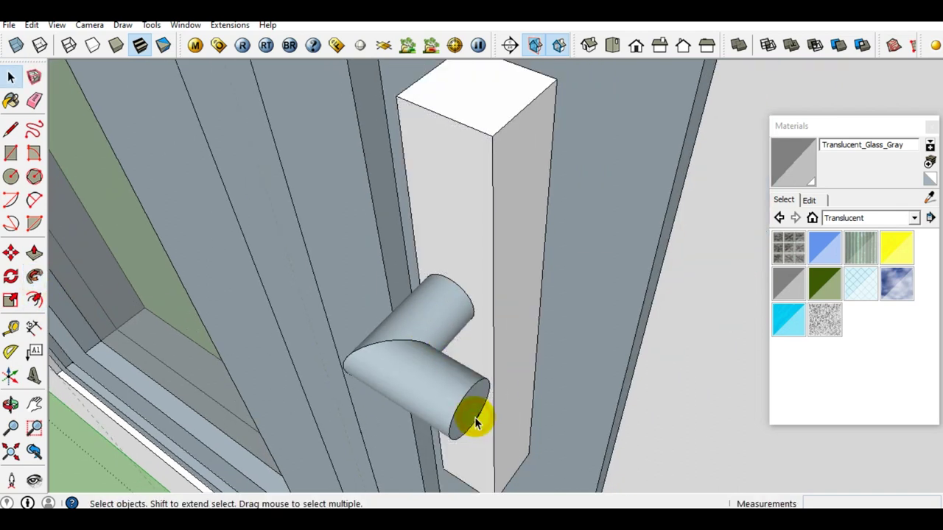
{"action": "left_click_drag", "start_coordinate": [463, 420], "coordinate": [539, 445]}
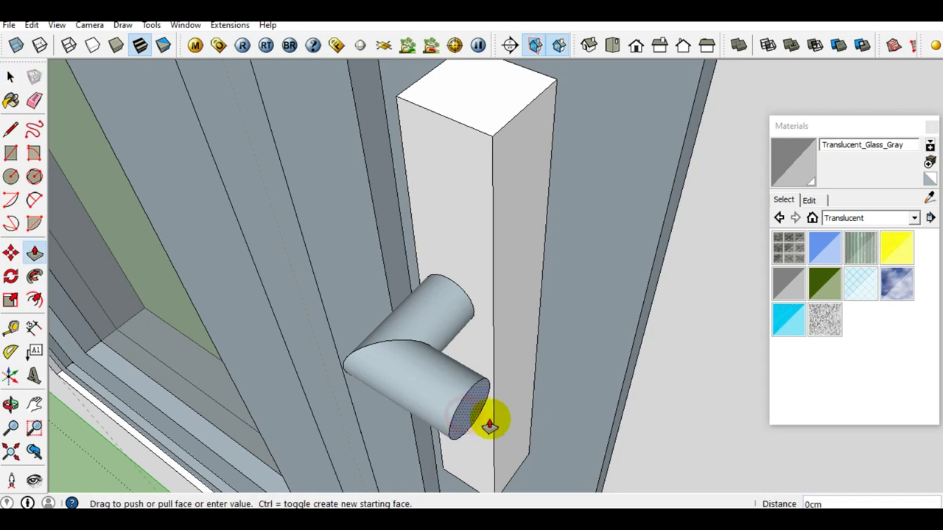
{"action": "key", "text": "space"}
Scale the lever handle to 0.80 along the red axis
{"action": "mouse_move", "coordinate": [488, 390]}
{"action": "middle_mouse_down"}
{"action": "mouse_move", "coordinate": [594, 238]}
{"action": "mouse_move", "coordinate": [759, 103]}
{"action": "mouse_move", "coordinate": [739, 257]}
{"action": "mouse_move", "coordinate": [483, 409]}
{"action": "middle_mouse_up"}
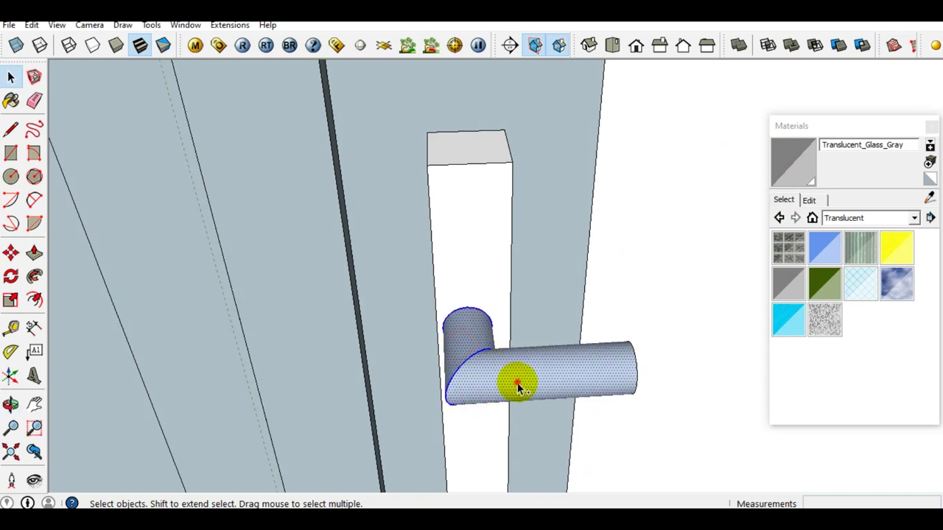
{"action": "mouse_move", "coordinate": [543, 383]}
{"action": "middle_mouse_down"}
{"action": "mouse_move", "coordinate": [343, 341]}
{"action": "mouse_move", "coordinate": [600, 359]}
{"action": "middle_mouse_up"}
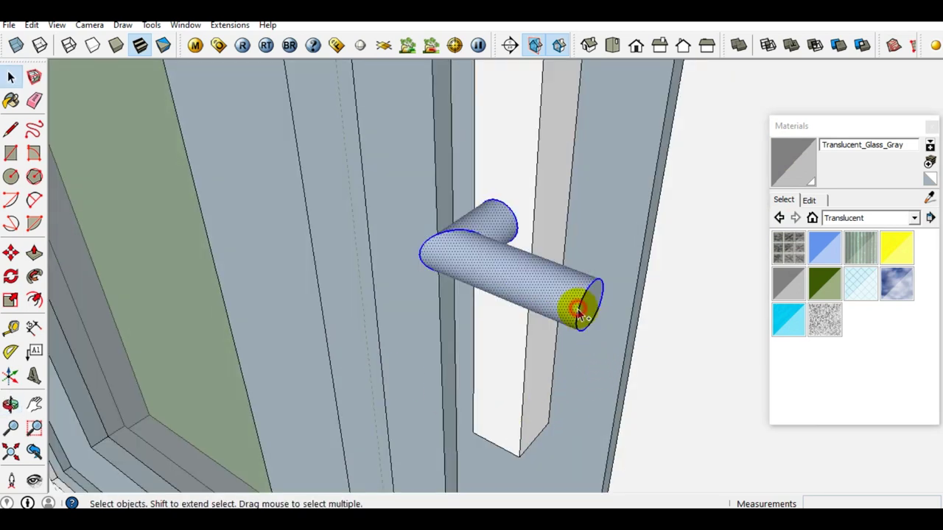
{"action": "key", "text": "s"}
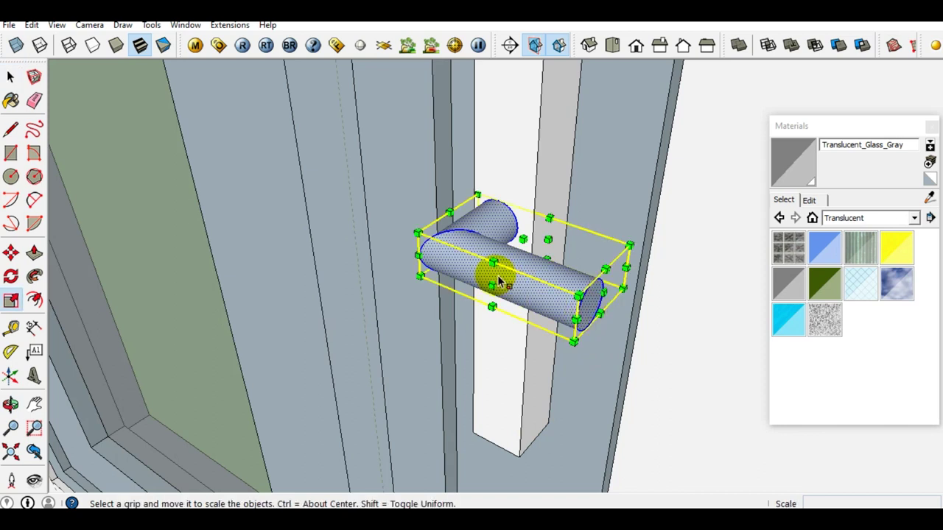
{"action": "left_click_drag", "start_coordinate": [493, 283], "coordinate": [507, 274]}
{"action": "key", "text": "space"}
Select the handle's back plate for push/pull
{"action": "mouse_move", "coordinate": [507, 274]}
{"action": "middle_mouse_down"}
{"action": "mouse_move", "coordinate": [618, 278]}
{"action": "mouse_move", "coordinate": [497, 347]}
{"action": "mouse_move", "coordinate": [478, 209]}
{"action": "middle_mouse_up"}
{"action": "left_click", "coordinate": [492, 352]}
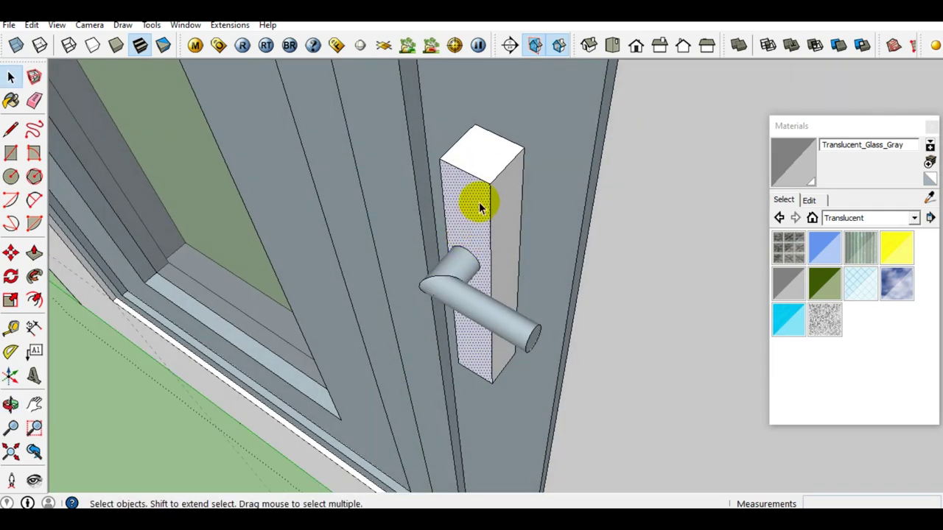
{"action": "key", "text": "p"}
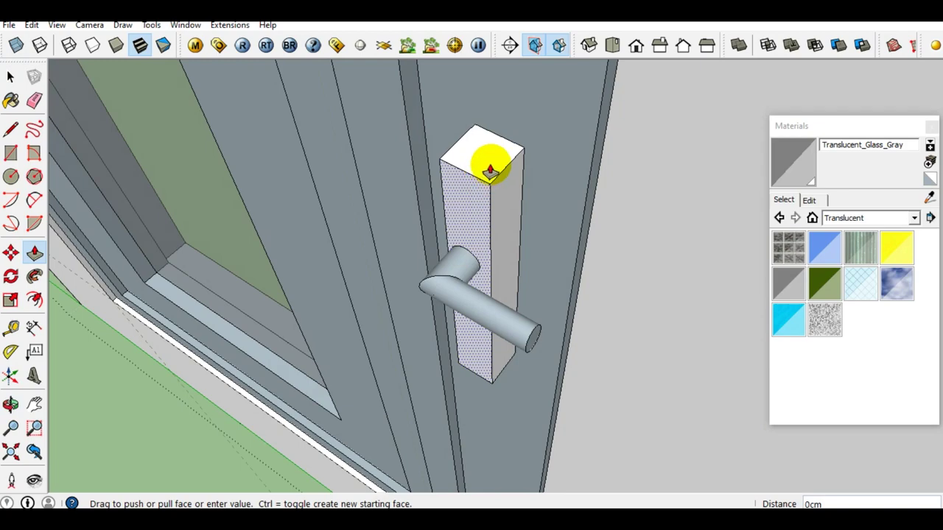
{"action": "key", "text": "space"}
{"action": "scroll", "coordinate": [497, 221], "scroll_direction": "down", "scroll_amount": 2}
Find the loose door panel lying on the ground beside the house and delete it
{"action": "scroll", "coordinate": [506, 243], "scroll_direction": "down", "scroll_amount": 2}
{"action": "scroll", "coordinate": [506, 249], "scroll_direction": "down", "scroll_amount": 3}
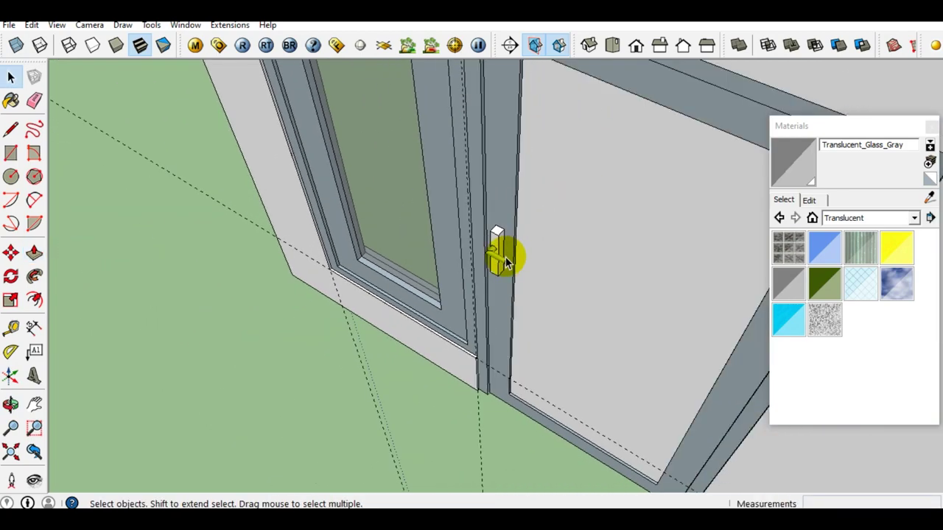
{"action": "scroll", "coordinate": [501, 257], "scroll_direction": "down", "scroll_amount": 3}
{"action": "mouse_move", "coordinate": [516, 285]}
{"action": "middle_mouse_down"}
{"action": "mouse_move", "coordinate": [550, 227]}
{"action": "mouse_move", "coordinate": [340, 214]}
{"action": "mouse_move", "coordinate": [295, 199]}
{"action": "middle_mouse_up"}
{"action": "scroll", "coordinate": [705, 143], "scroll_direction": "up", "scroll_amount": 3}
{"action": "mouse_move", "coordinate": [705, 143]}
{"action": "middle_mouse_down"}
{"action": "mouse_move", "coordinate": [744, 108]}
{"action": "mouse_move", "coordinate": [631, 148]}
{"action": "mouse_move", "coordinate": [686, 186]}
{"action": "middle_mouse_up"}
{"action": "scroll", "coordinate": [613, 141], "scroll_direction": "up", "scroll_amount": 3}
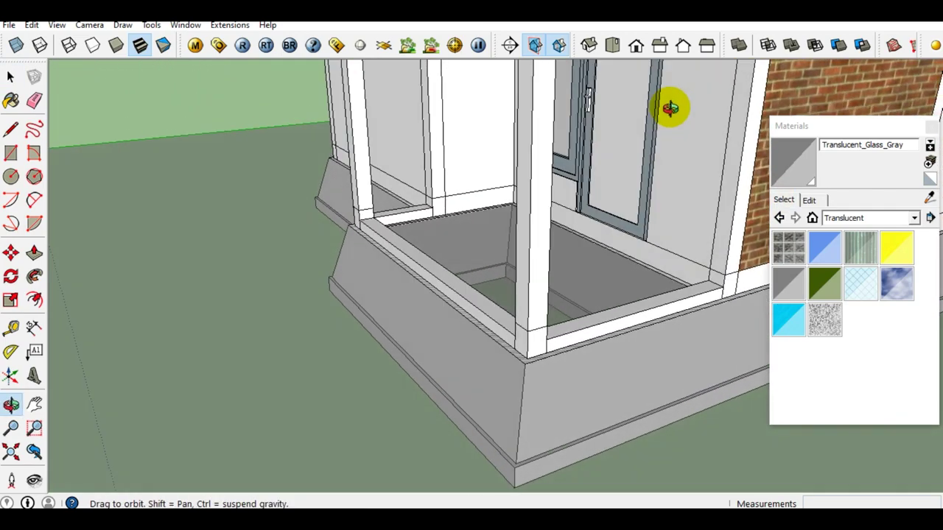
{"action": "scroll", "coordinate": [685, 186], "scroll_direction": "down", "scroll_amount": 5}
{"action": "mouse_move", "coordinate": [700, 232]}
{"action": "middle_mouse_down"}
{"action": "mouse_move", "coordinate": [343, 316]}
{"action": "mouse_move", "coordinate": [438, 257]}
{"action": "mouse_move", "coordinate": [457, 277]}
{"action": "mouse_move", "coordinate": [357, 321]}
{"action": "mouse_move", "coordinate": [410, 498]}
{"action": "middle_mouse_up"}
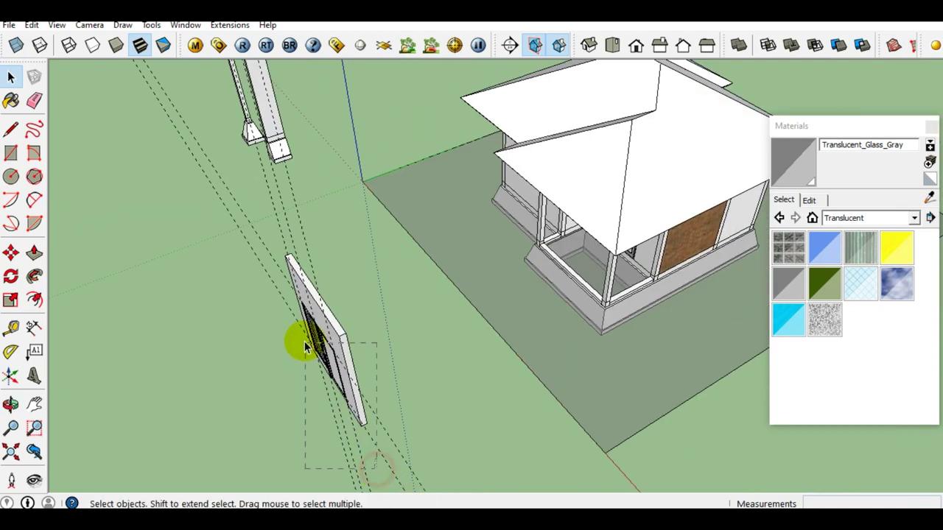
{"action": "key", "text": "Delete"}
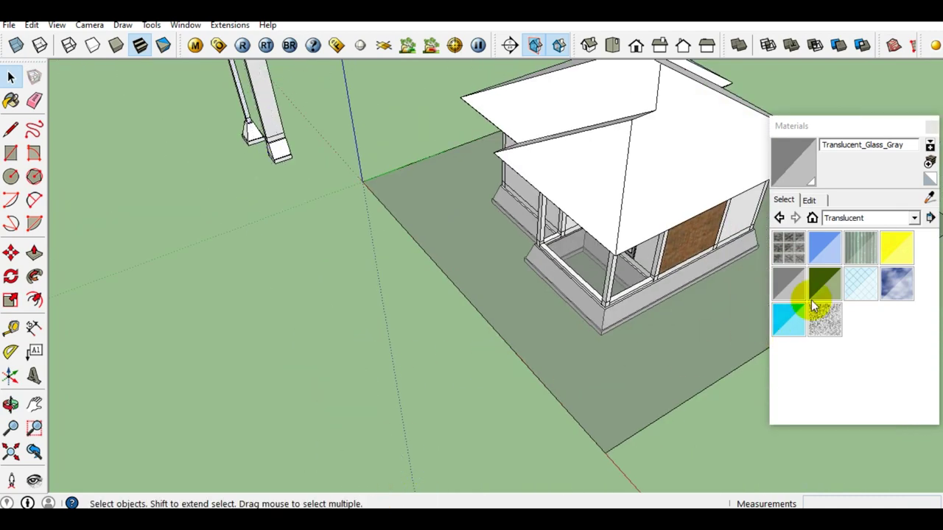
Orbit around the porch to inspect the window and handled door in the wall
{"action": "middle_click_drag", "start_coordinate": [725, 221], "coordinate": [716, 212]}
{"action": "mouse_move", "coordinate": [583, 251]}
{"action": "middle_mouse_down"}
{"action": "mouse_move", "coordinate": [782, 130]}
{"action": "mouse_move", "coordinate": [487, 219]}
{"action": "mouse_move", "coordinate": [572, 231]}
{"action": "mouse_move", "coordinate": [632, 210]}
{"action": "mouse_move", "coordinate": [431, 210]}
{"action": "mouse_move", "coordinate": [435, 221]}
{"action": "middle_mouse_up"}
{"action": "scroll", "coordinate": [690, 242], "scroll_direction": "up", "scroll_amount": 2}
{"action": "scroll", "coordinate": [658, 220], "scroll_direction": "up", "scroll_amount": 2}
{"action": "mouse_move", "coordinate": [374, 230]}
{"action": "middle_mouse_down"}
{"action": "mouse_move", "coordinate": [316, 242]}
{"action": "mouse_move", "coordinate": [361, 239]}
{"action": "mouse_move", "coordinate": [447, 295]}
{"action": "mouse_move", "coordinate": [655, 192]}
{"action": "mouse_move", "coordinate": [707, 223]}
{"action": "mouse_move", "coordinate": [425, 211]}
{"action": "mouse_move", "coordinate": [400, 233]}
{"action": "middle_mouse_up"}
{"action": "scroll", "coordinate": [331, 240], "scroll_direction": "down", "scroll_amount": 2}
{"action": "mouse_move", "coordinate": [486, 232]}
{"action": "middle_mouse_down"}
{"action": "mouse_move", "coordinate": [543, 221]}
{"action": "mouse_move", "coordinate": [368, 225]}
{"action": "mouse_move", "coordinate": [337, 242]}
{"action": "mouse_move", "coordinate": [556, 203]}
{"action": "mouse_move", "coordinate": [420, 199]}
{"action": "mouse_move", "coordinate": [520, 203]}
{"action": "middle_mouse_up"}
{"action": "scroll", "coordinate": [543, 221], "scroll_direction": "down", "scroll_amount": 1}
{"action": "scroll", "coordinate": [540, 220], "scroll_direction": "down", "scroll_amount": 2}
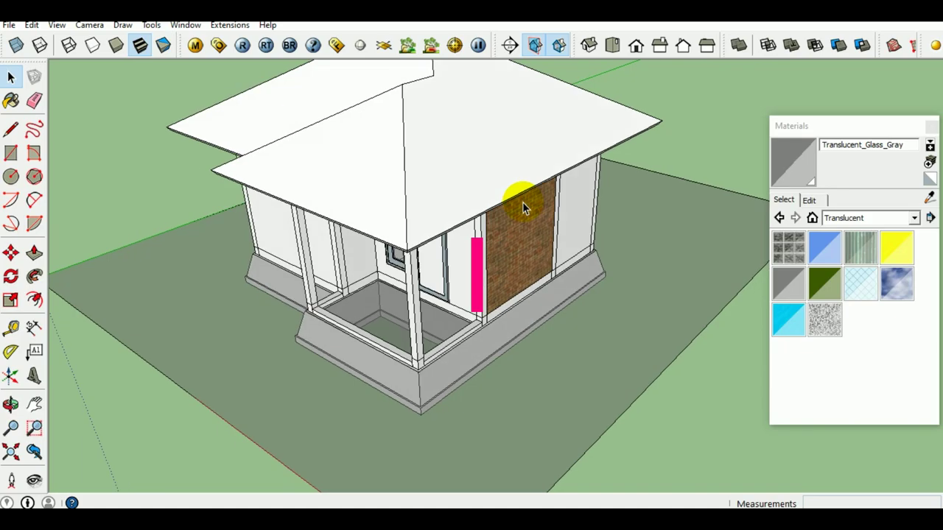